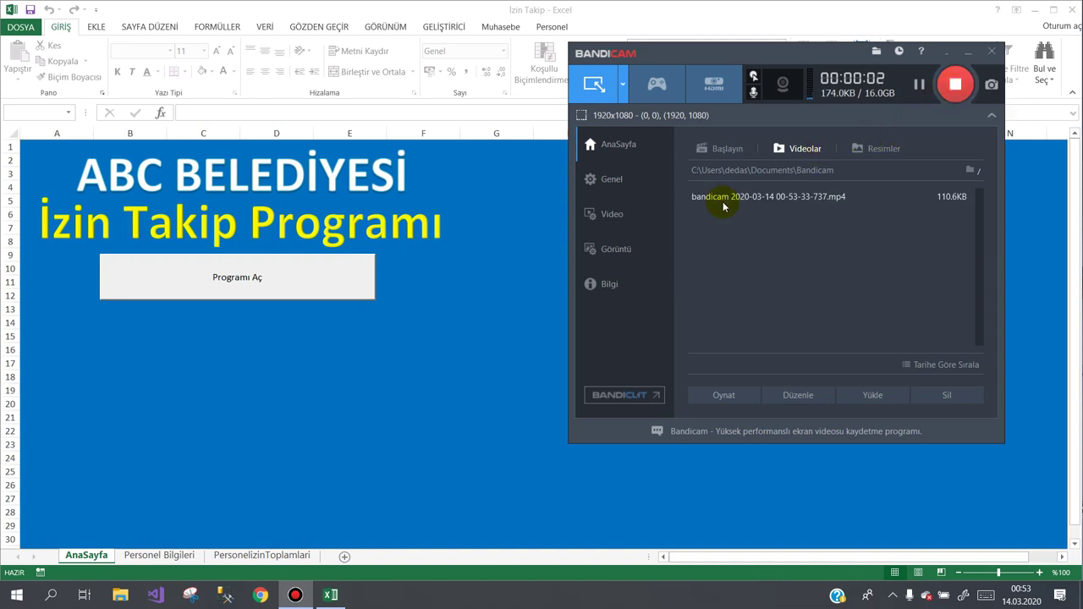
Step: Preview the staff leave list and the Yeni İzin Girişi form, then close both
click(521, 272)
click(281, 270)
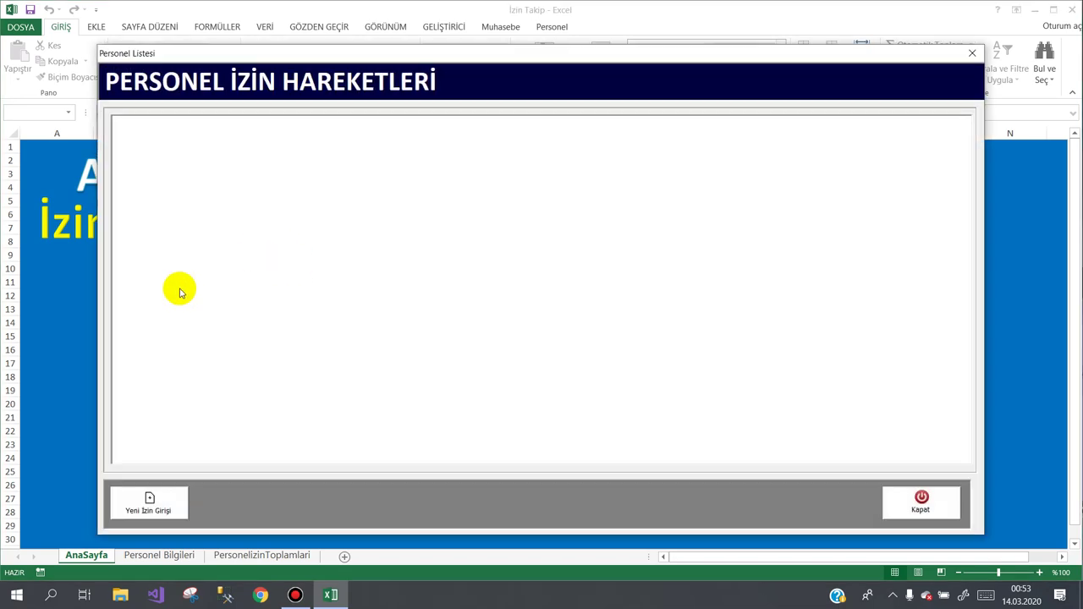
click(148, 501)
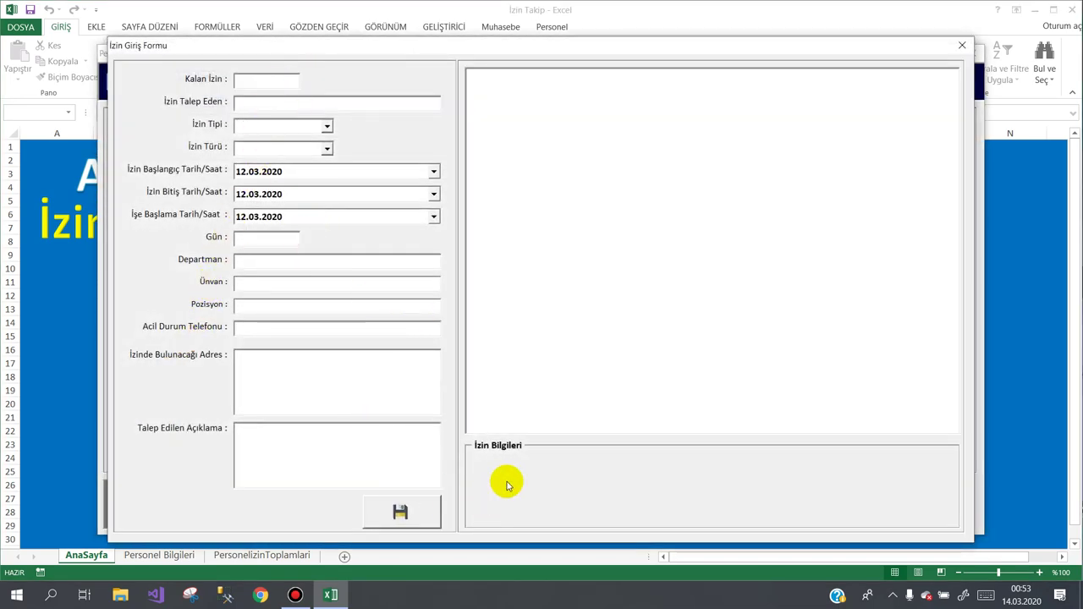
click(962, 46)
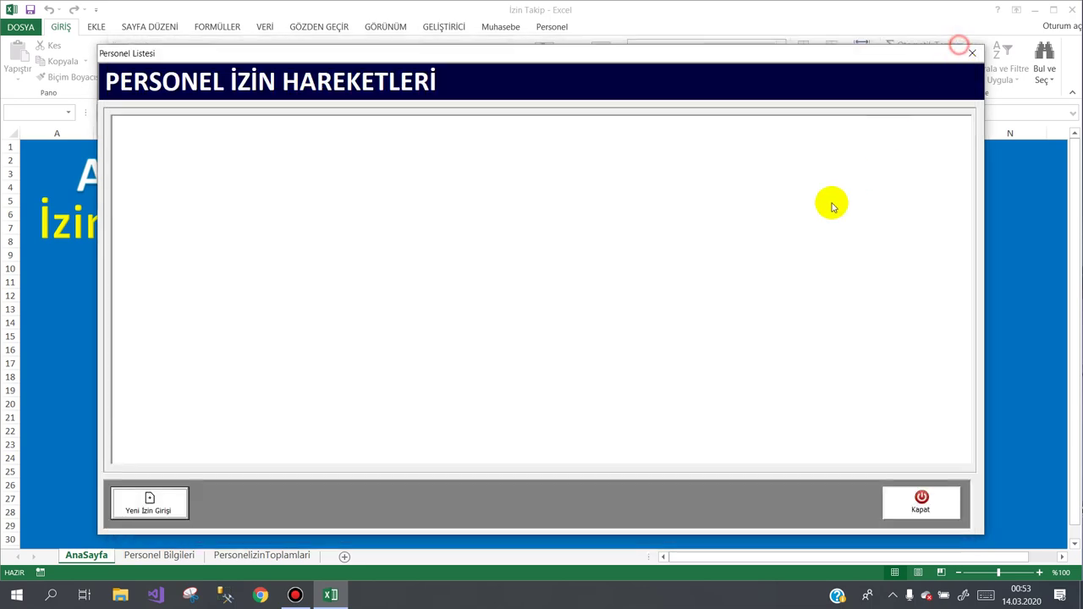
click(907, 501)
Step: Swap the Unvan and Departman headers so Departman sits in D1 and Unvan in E1
click(159, 556)
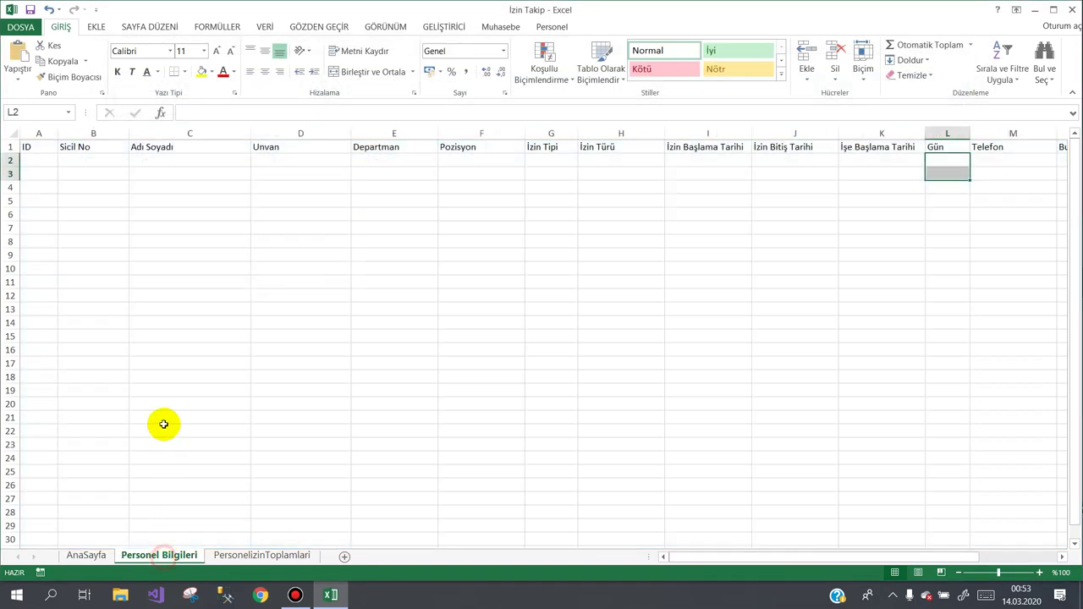
click(318, 172)
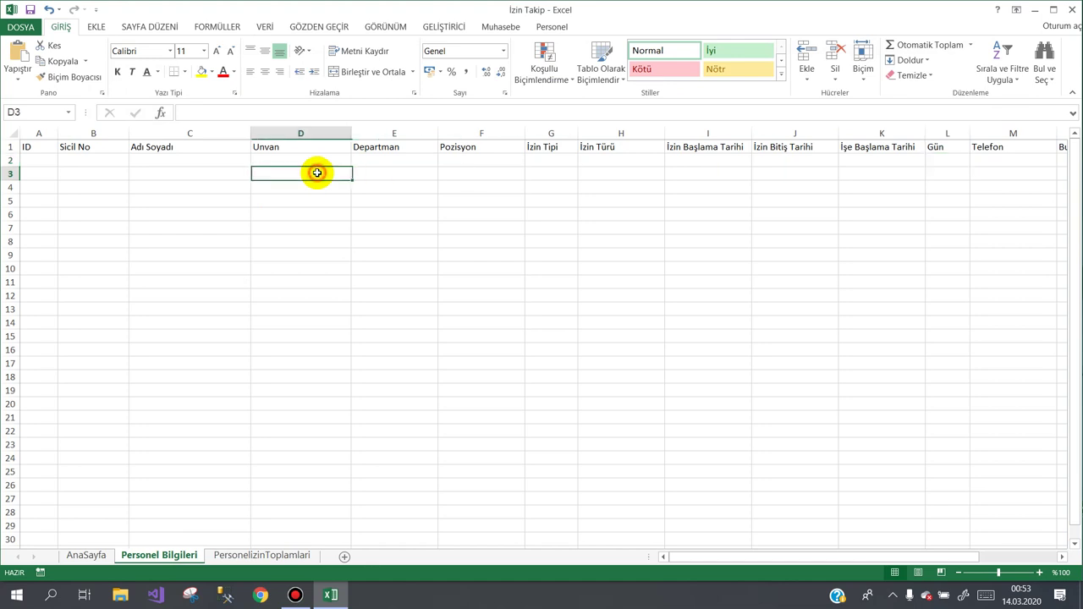
click(465, 133)
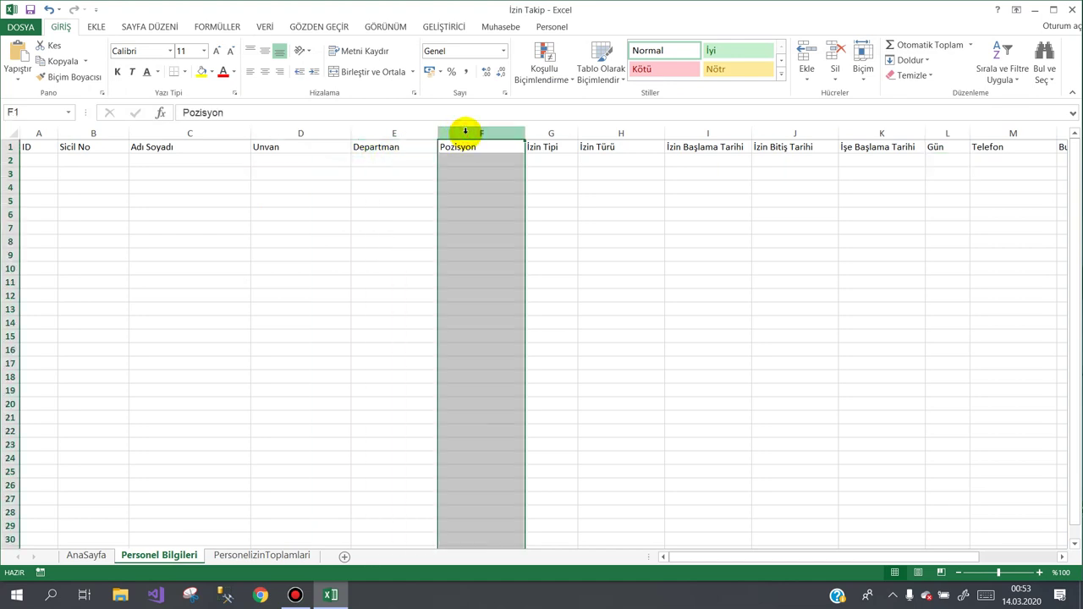
right_click(466, 133)
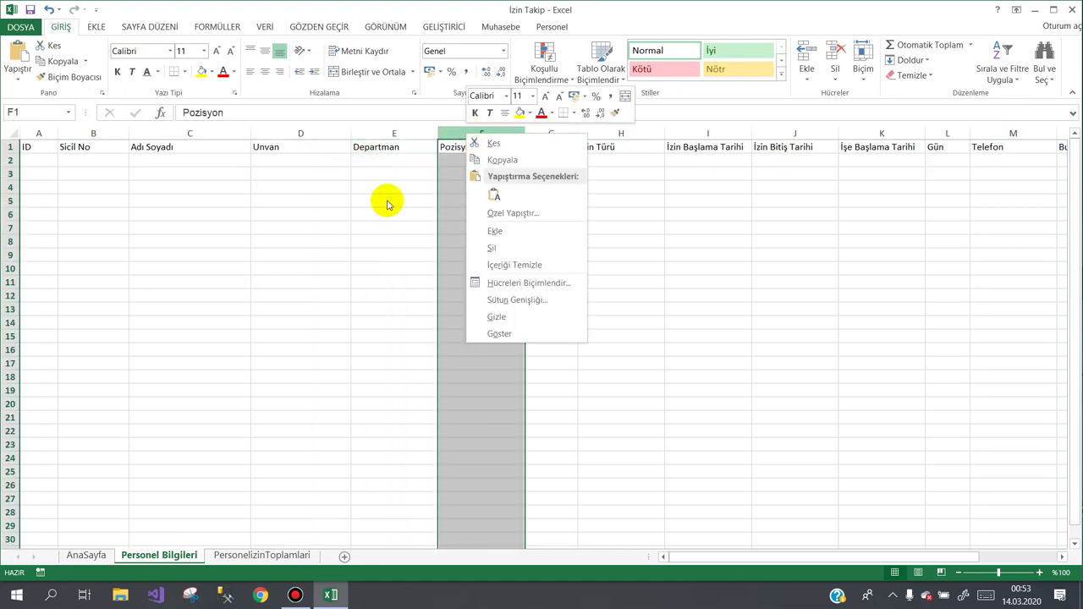
click(346, 179)
click(377, 151)
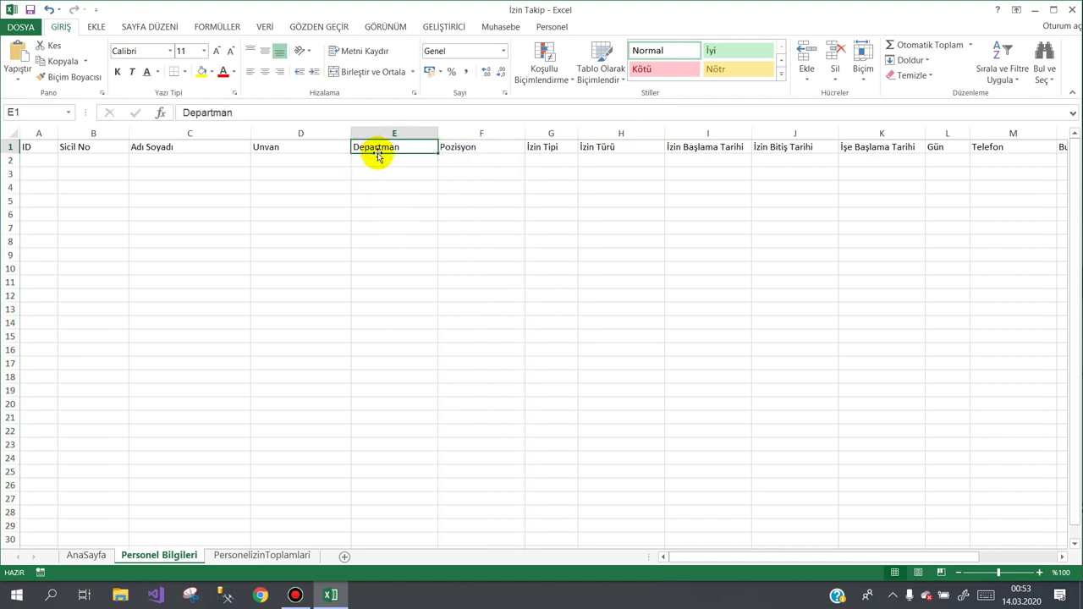
click(317, 152)
mouse_move(317, 154)
mouse_down()
mouse_move(382, 172)
mouse_move(320, 149)
mouse_move(384, 169)
mouse_move(386, 148)
mouse_up()
click(385, 153)
click(378, 165)
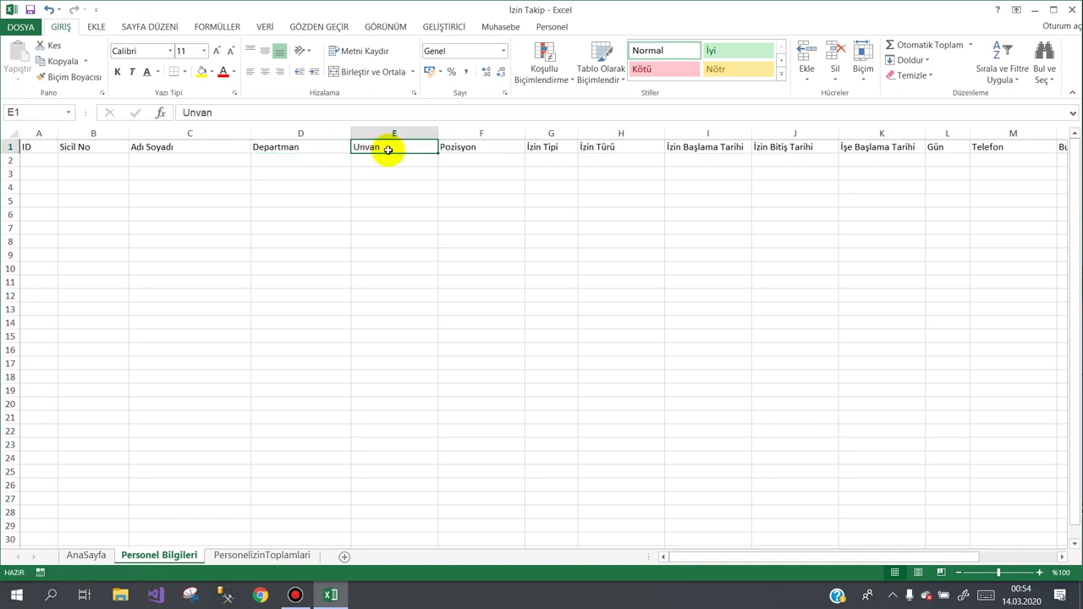
Step: Delete the Pozisyon column F from Personel Bilgileri
click(479, 134)
right_click(479, 136)
click(503, 247)
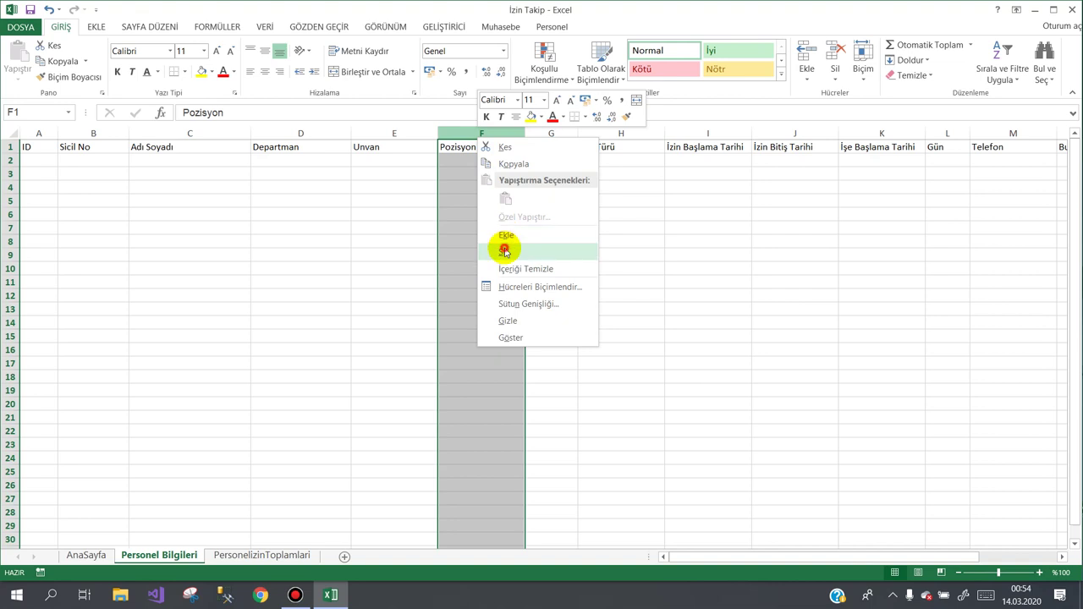
click(523, 185)
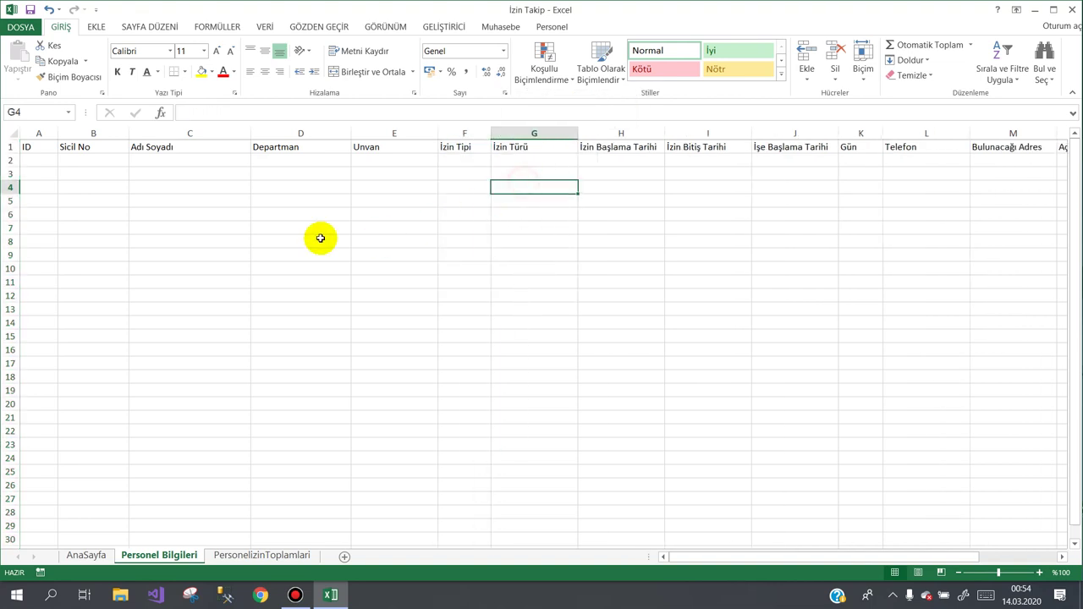
Step: Review the Toplam Gün, Kullandığı Gün and Kalan Gün values in PersonelizinToplamlari C2–E2, then return to AnaSayfa
click(231, 557)
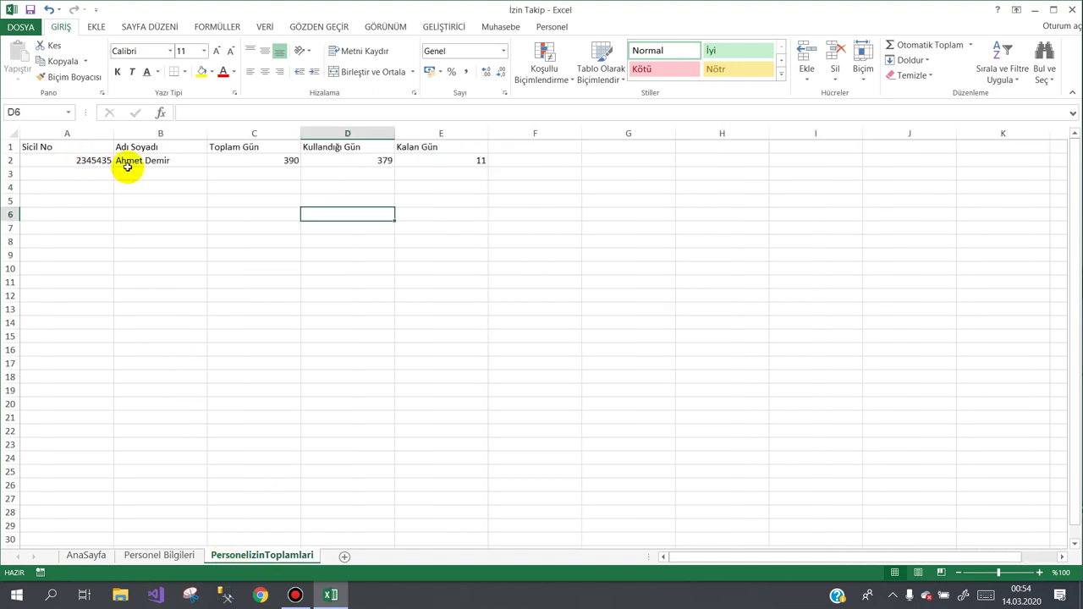
click(230, 160)
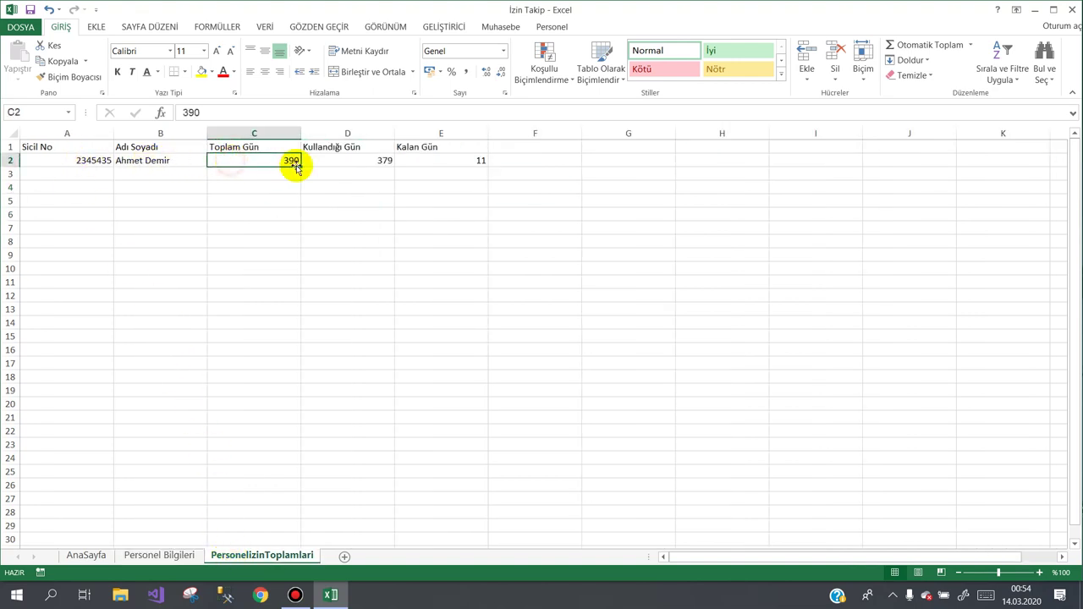
click(326, 162)
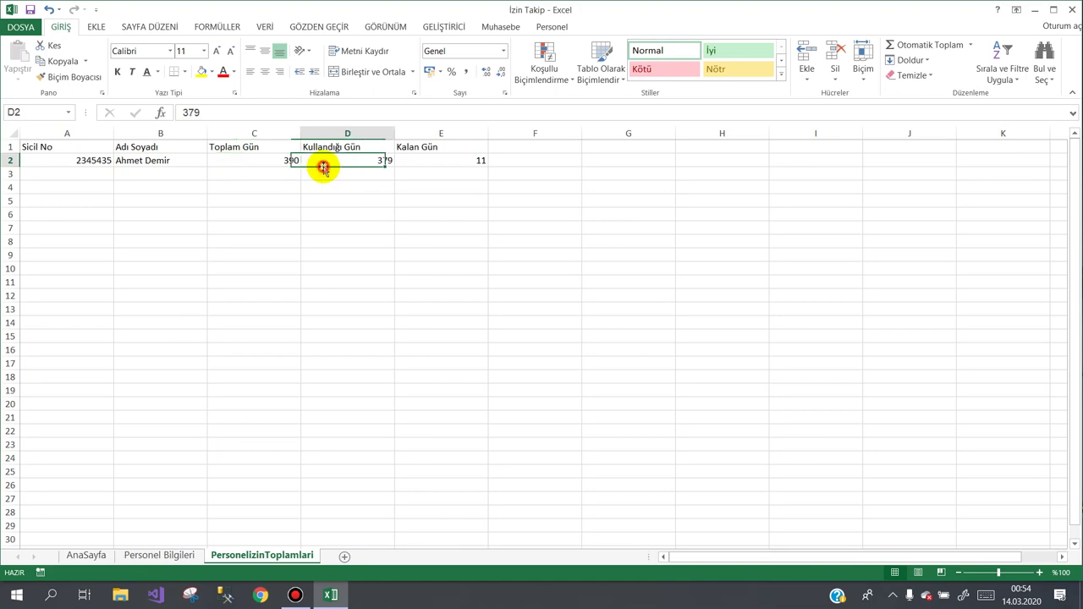
click(420, 160)
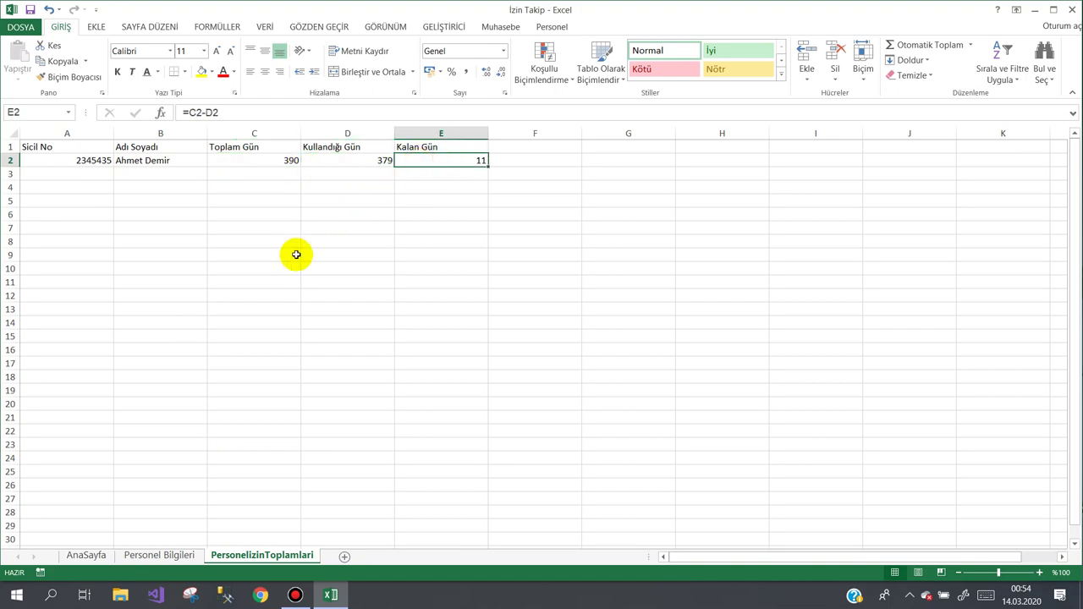
click(86, 556)
Step: Minimize and restore the workbook window, then show the Developer features
click(330, 595)
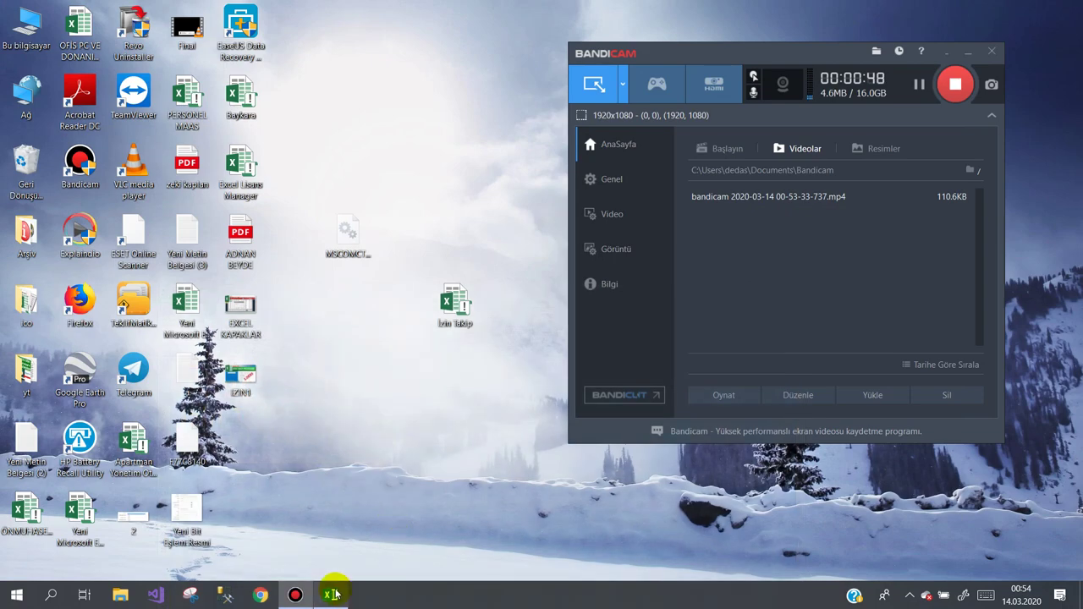
click(330, 595)
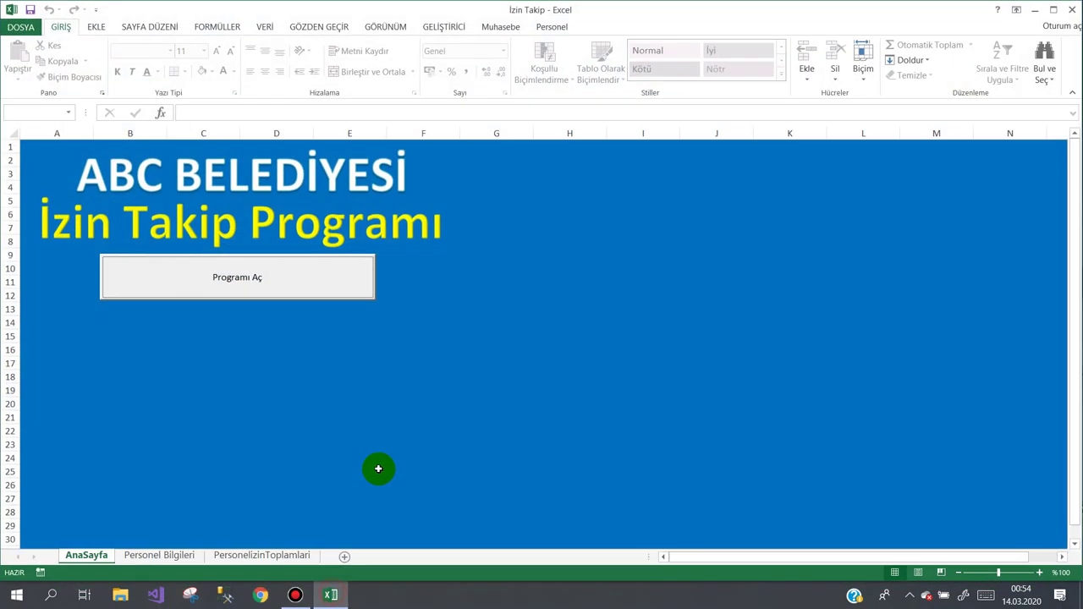
click(443, 26)
Step: Open frmYeniIzin in the VBA designer and delete the Pozisyon label and textbox
click(17, 53)
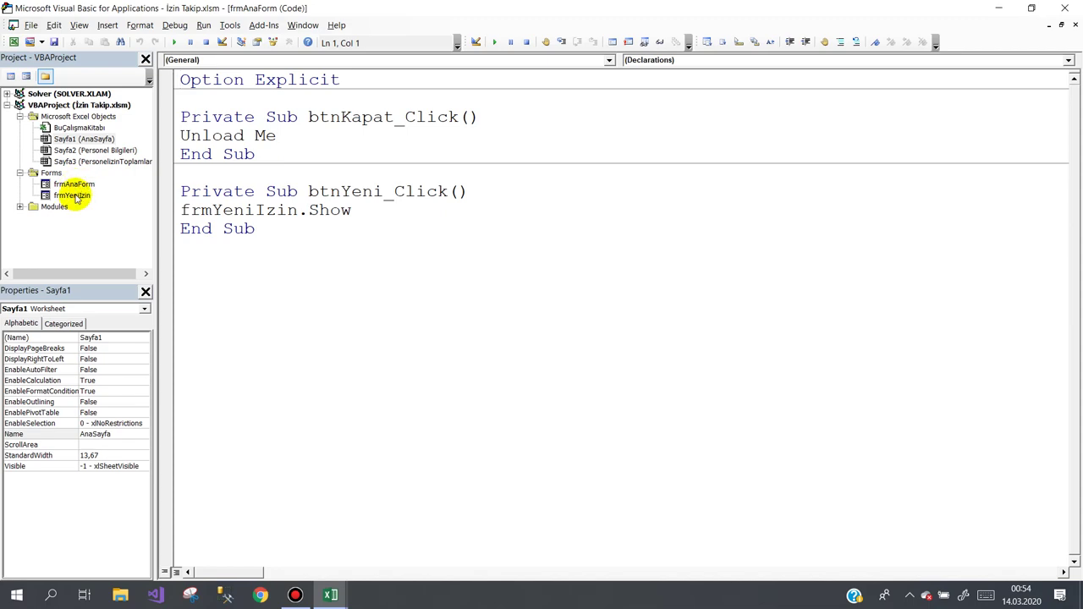
double_click(73, 194)
click(267, 329)
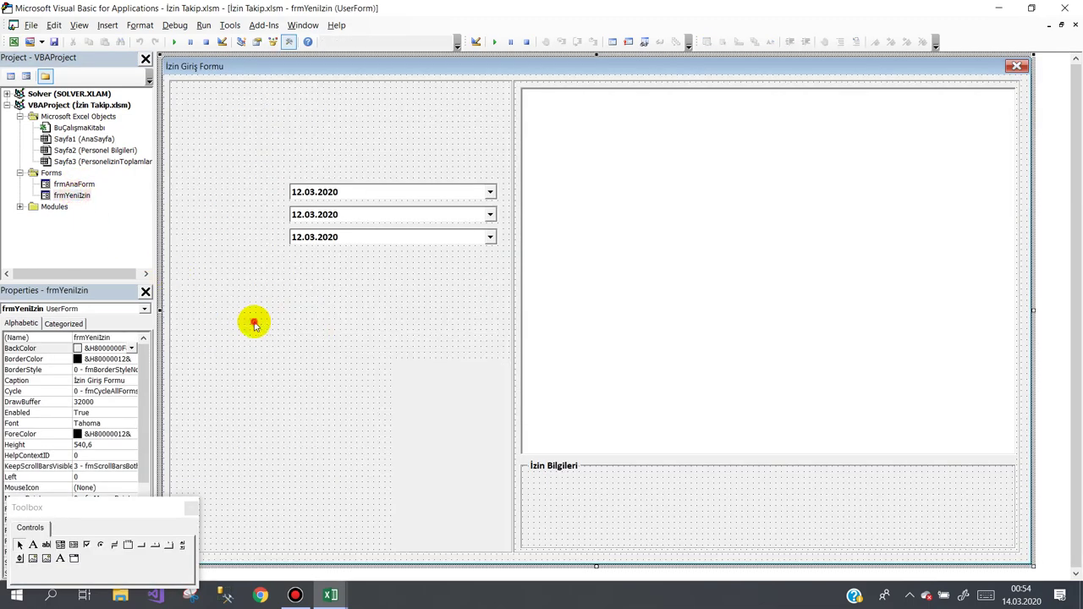
ctrl+click(327, 330)
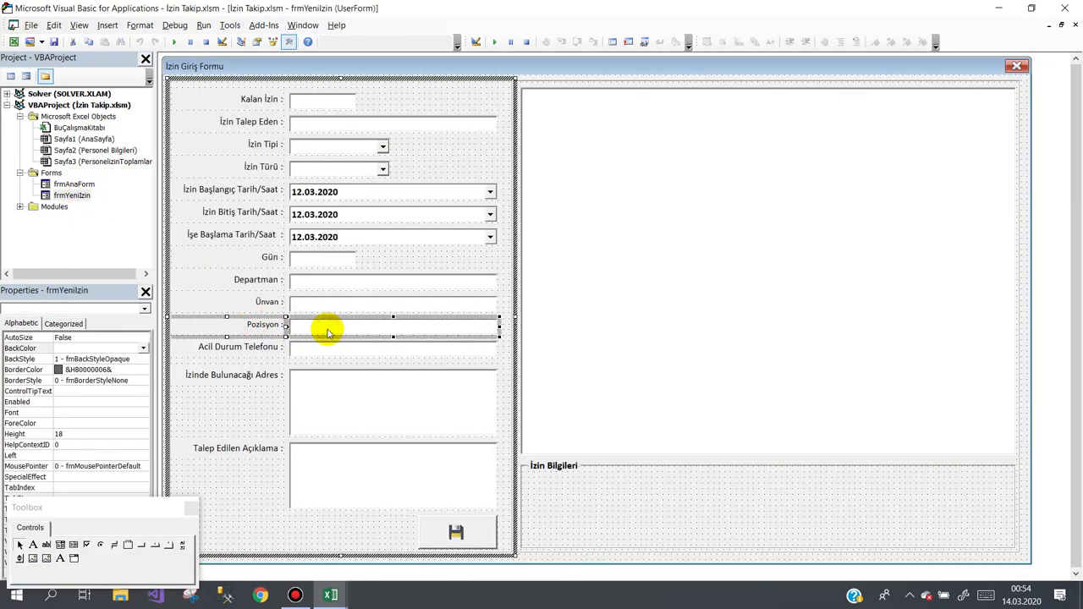
key(Delete)
Step: Move the address, description fields and save button up under Acil Durum Telefonu
mouse_move(187, 324)
mouse_down()
mouse_move(436, 531)
mouse_move(456, 533)
mouse_move(455, 510)
mouse_up()
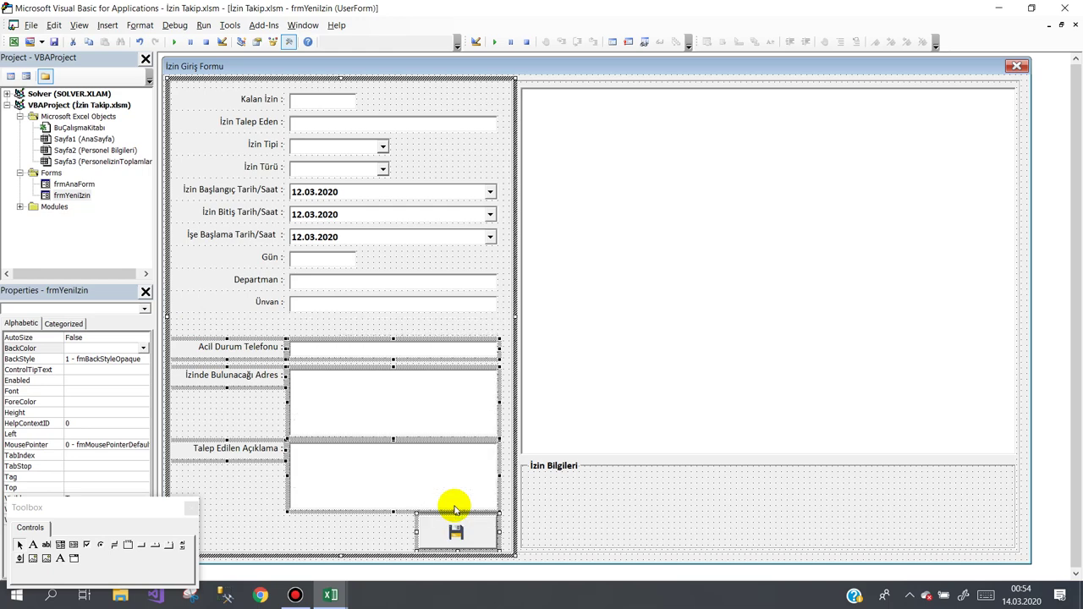
click(281, 513)
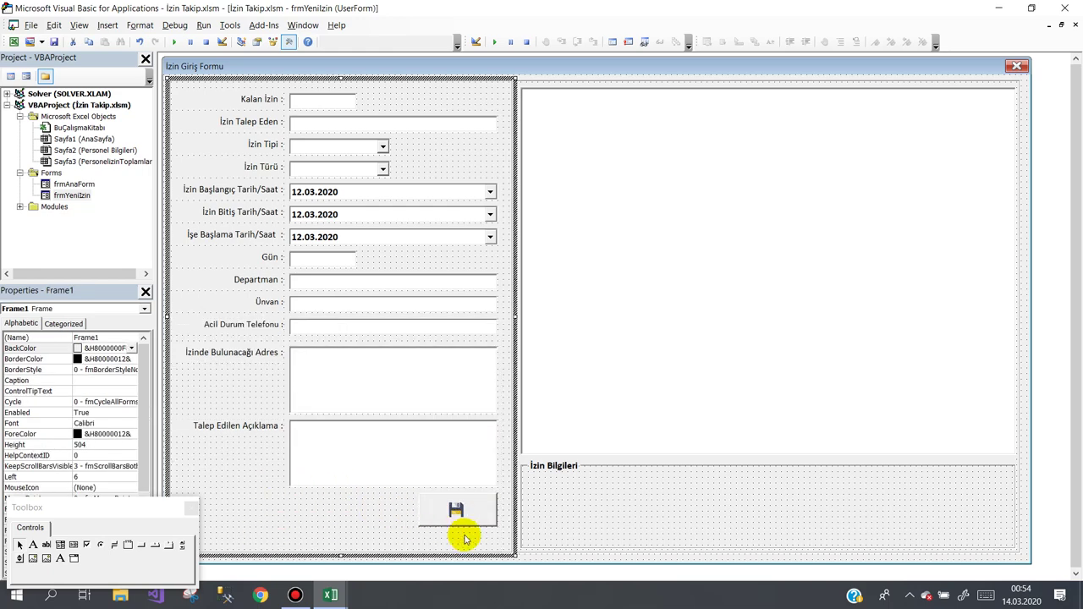
drag(464, 539, 254, 345)
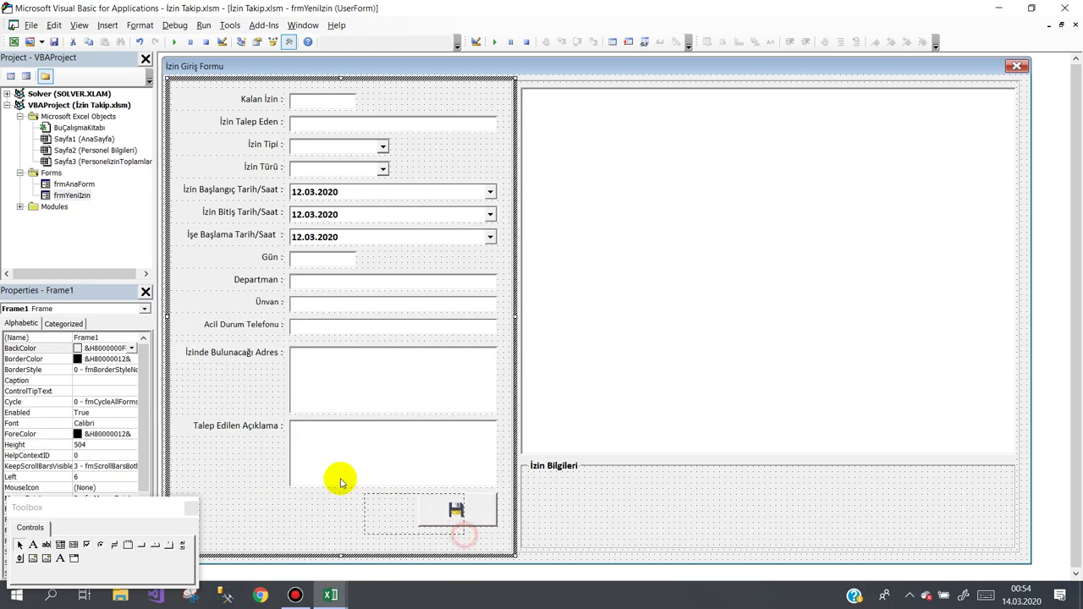
click(268, 346)
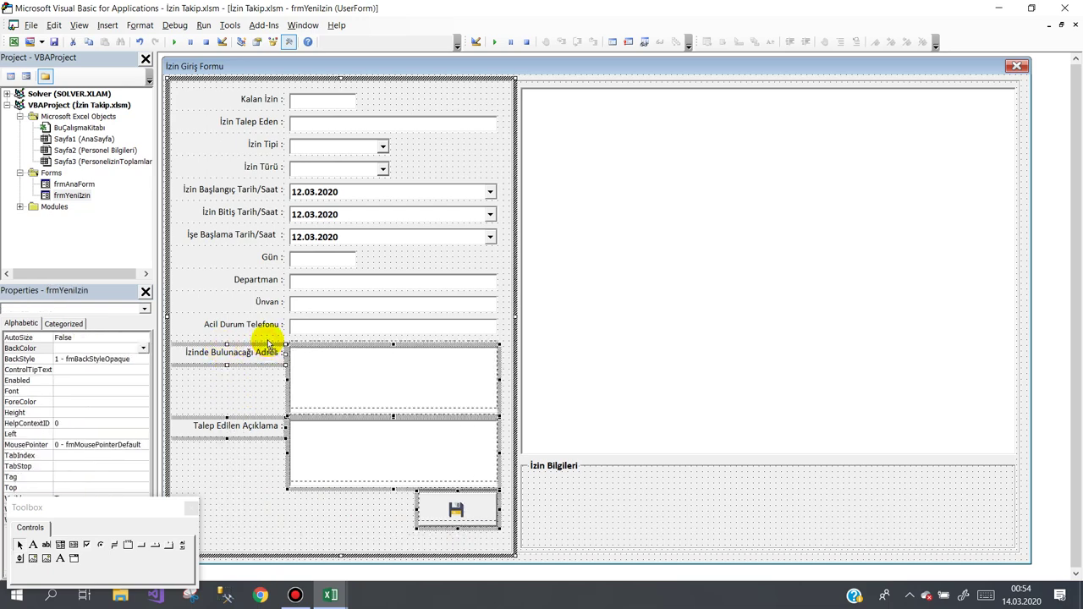
click(252, 471)
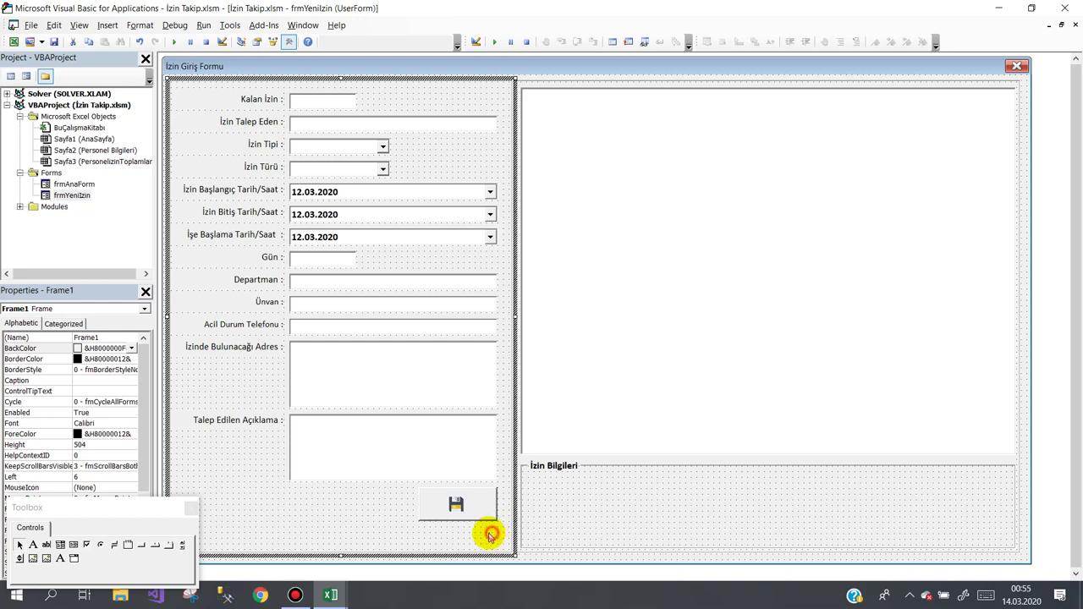
Step: Shift all the fields inside the frame slightly upward
mouse_move(491, 536)
mouse_down()
mouse_move(186, 157)
mouse_move(186, 126)
mouse_up()
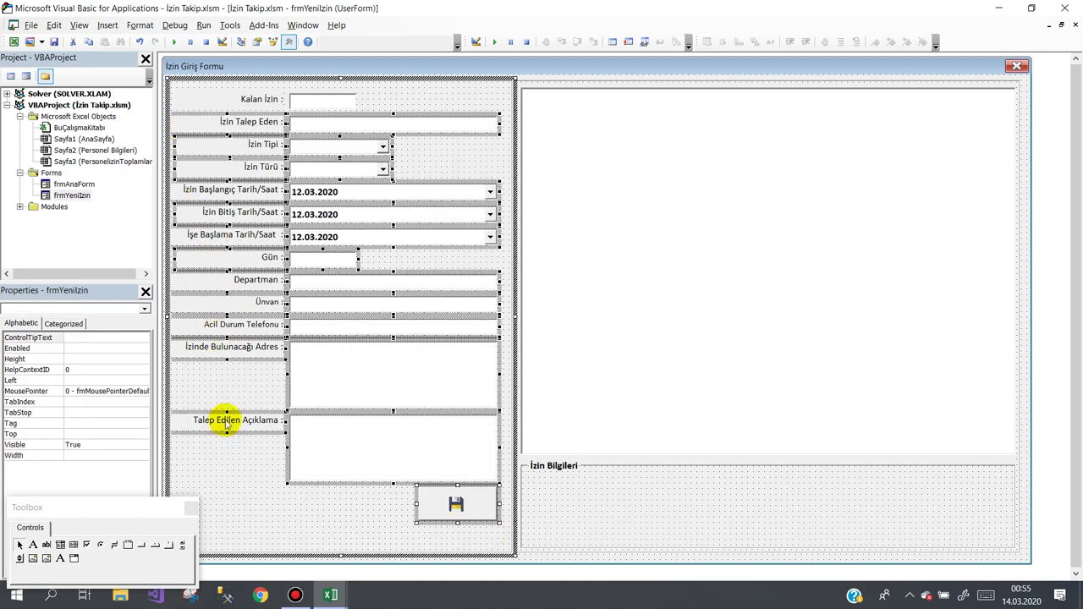
click(484, 533)
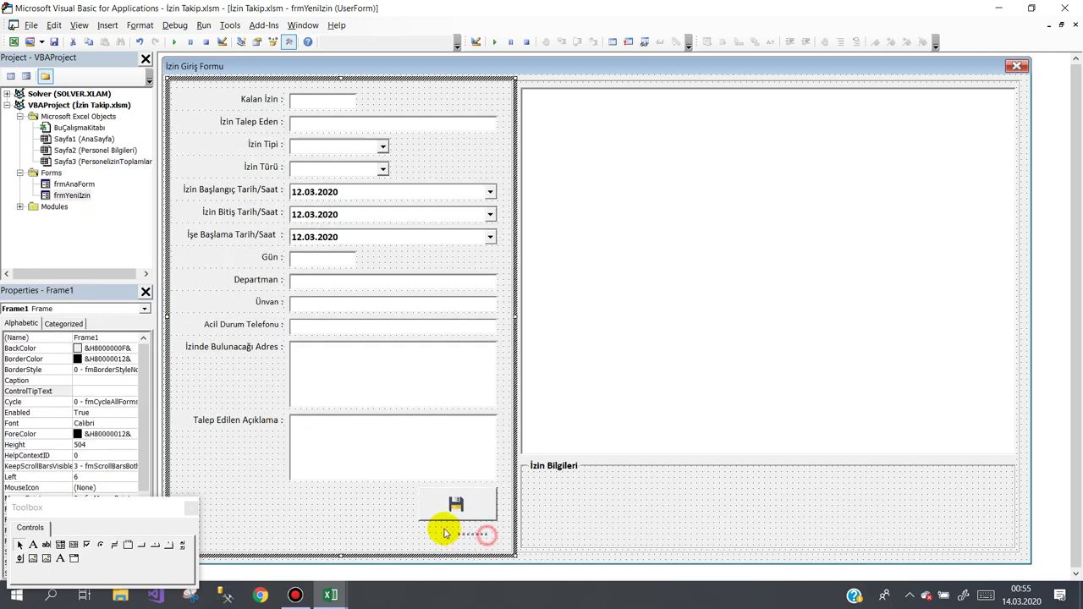
drag(173, 99, 172, 98)
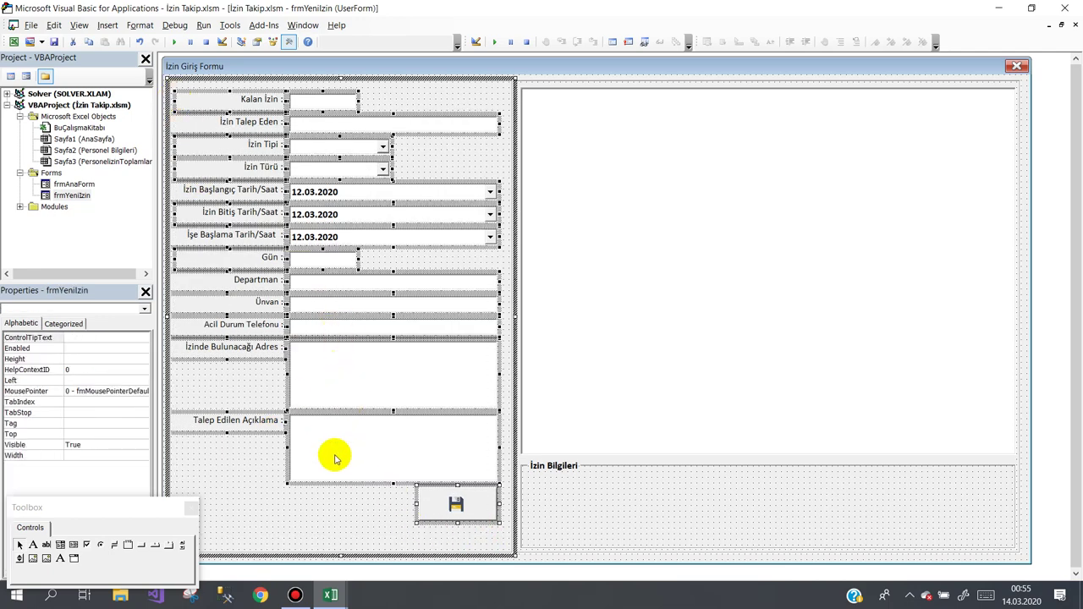
drag(340, 484, 340, 477)
click(345, 504)
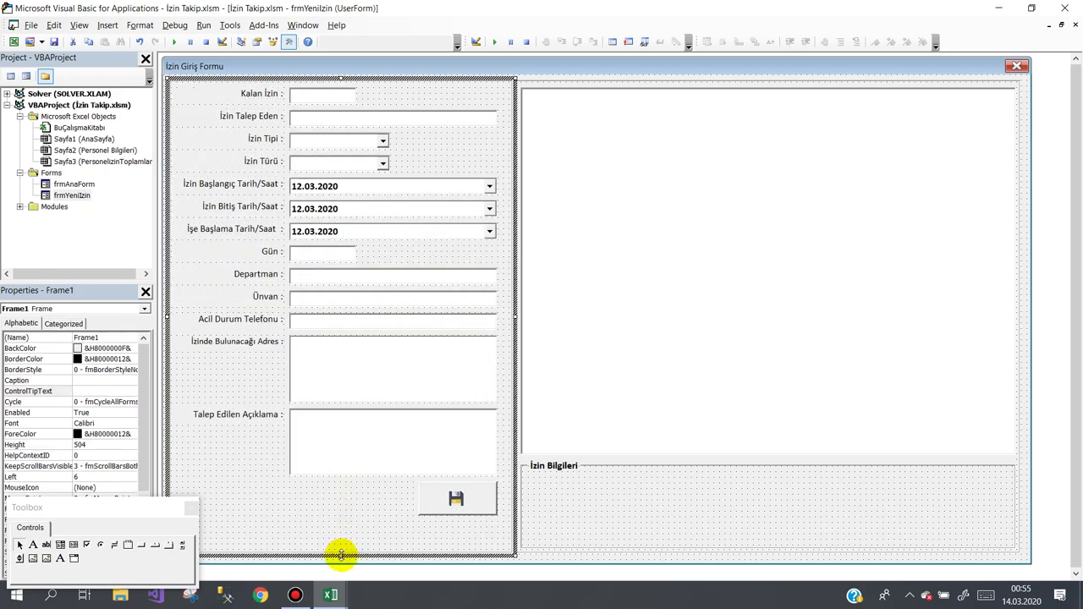
Step: Shorten Frame1 from its bottom edge and move it about 33 px lower
drag(340, 555, 342, 528)
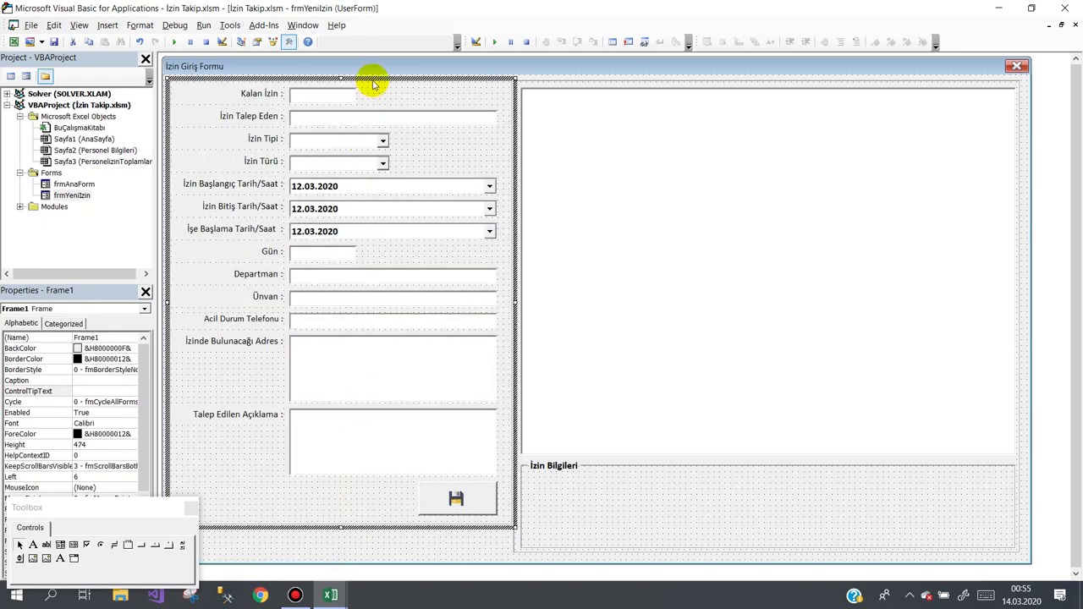
mouse_move(373, 77)
mouse_down()
mouse_move(375, 116)
mouse_move(372, 107)
mouse_up()
click(343, 79)
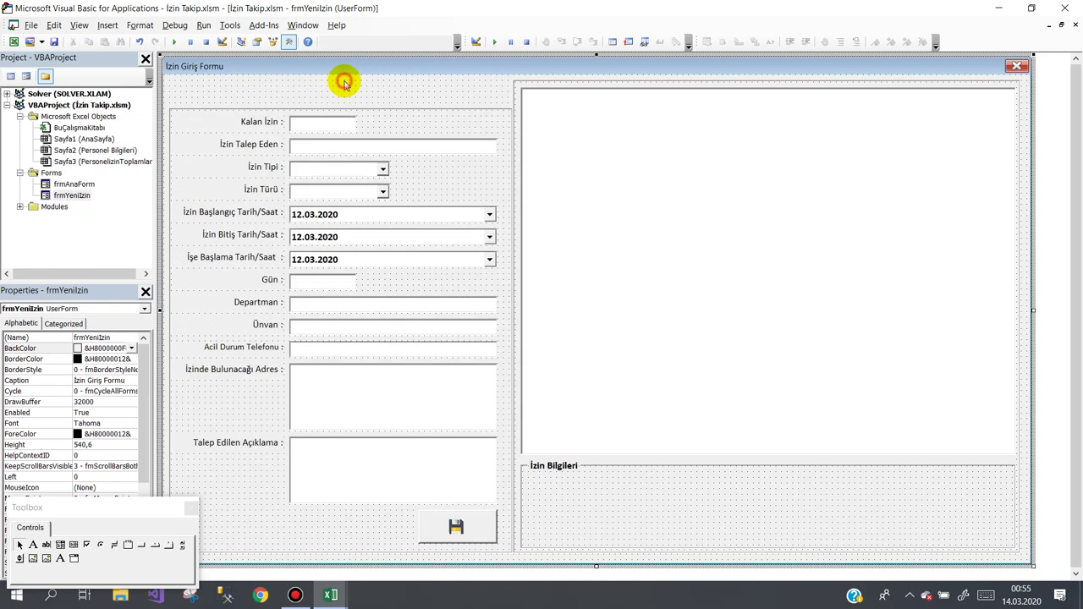
Step: Draw a new frame across the top of frmYeniIzin
click(128, 544)
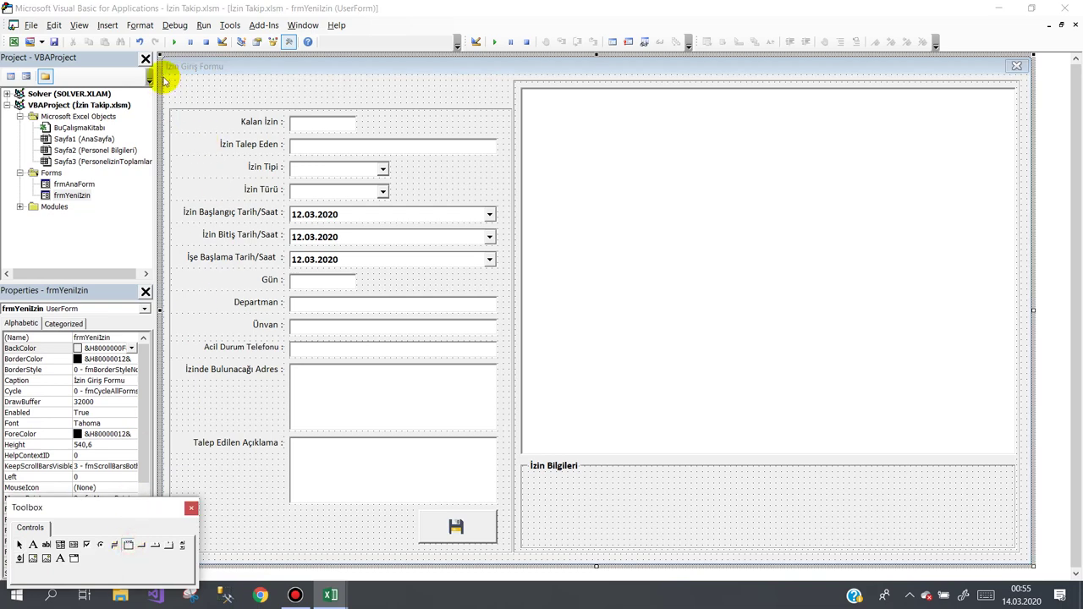
drag(165, 76, 501, 104)
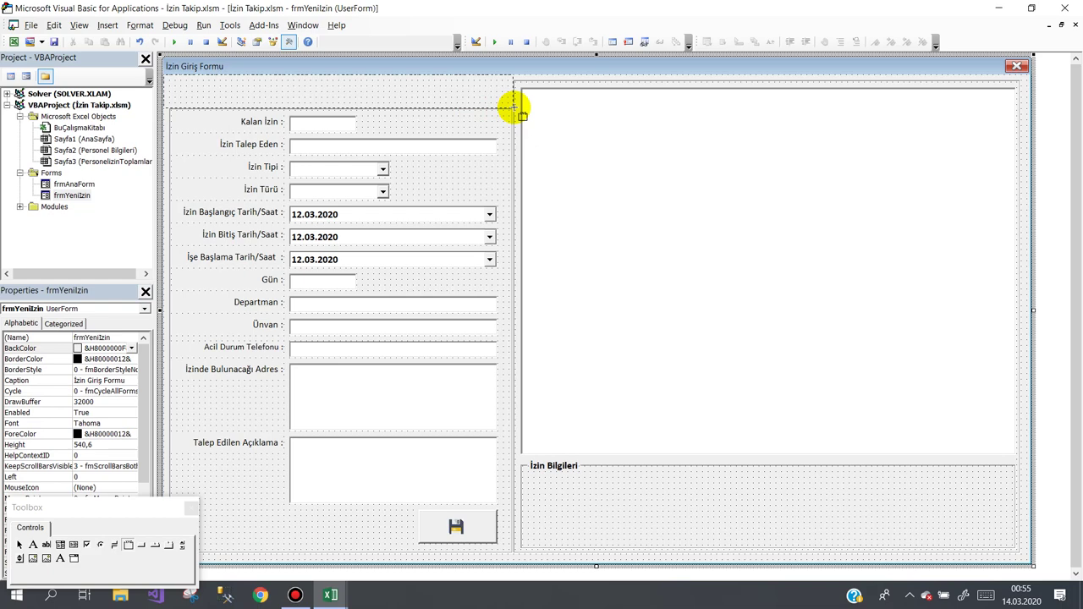
drag(514, 106, 514, 108)
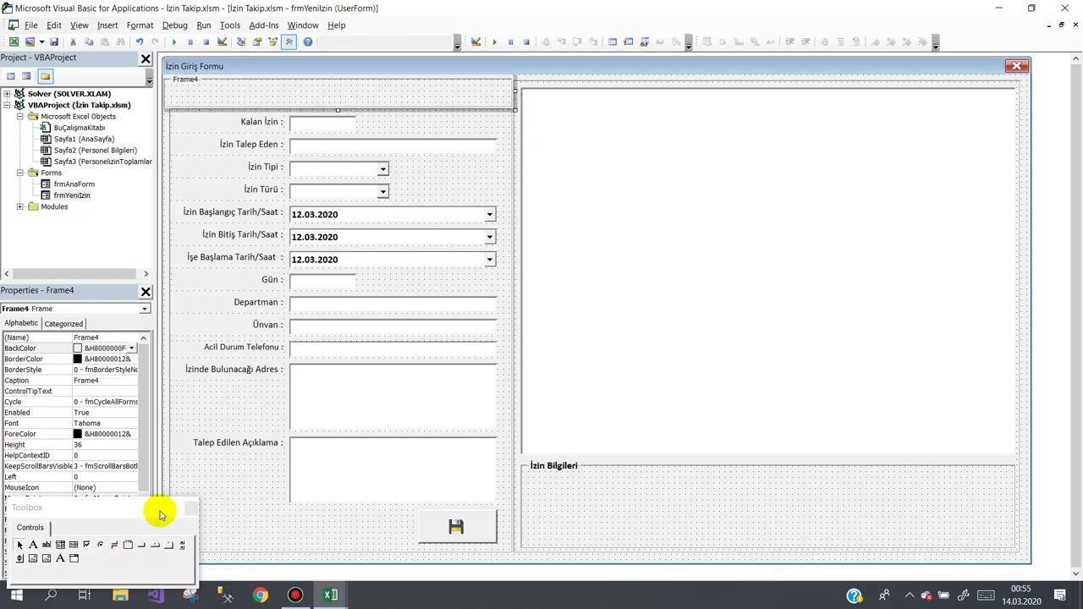
drag(161, 514, 716, 281)
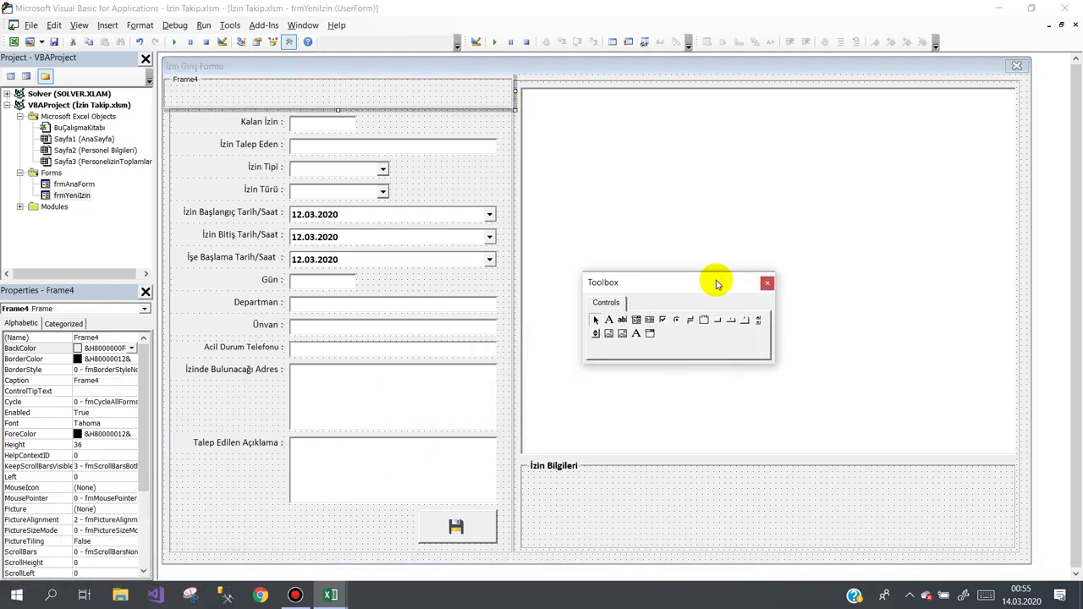
Step: Clear the new frame's Caption and set its BackColor to dark navy
click(47, 381)
key(BackSpace)
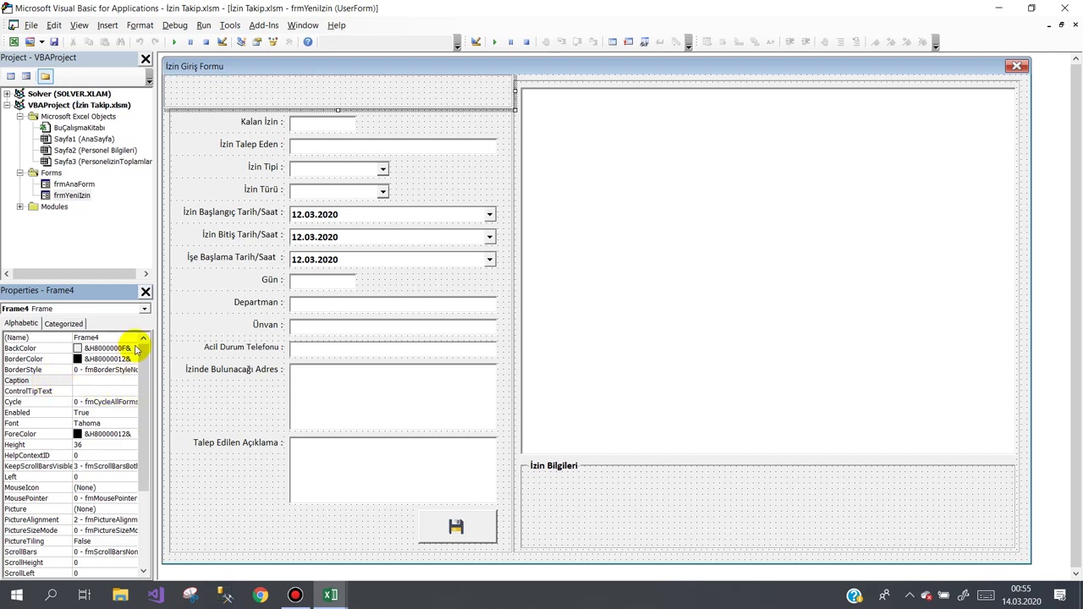
click(135, 350)
click(131, 348)
click(48, 361)
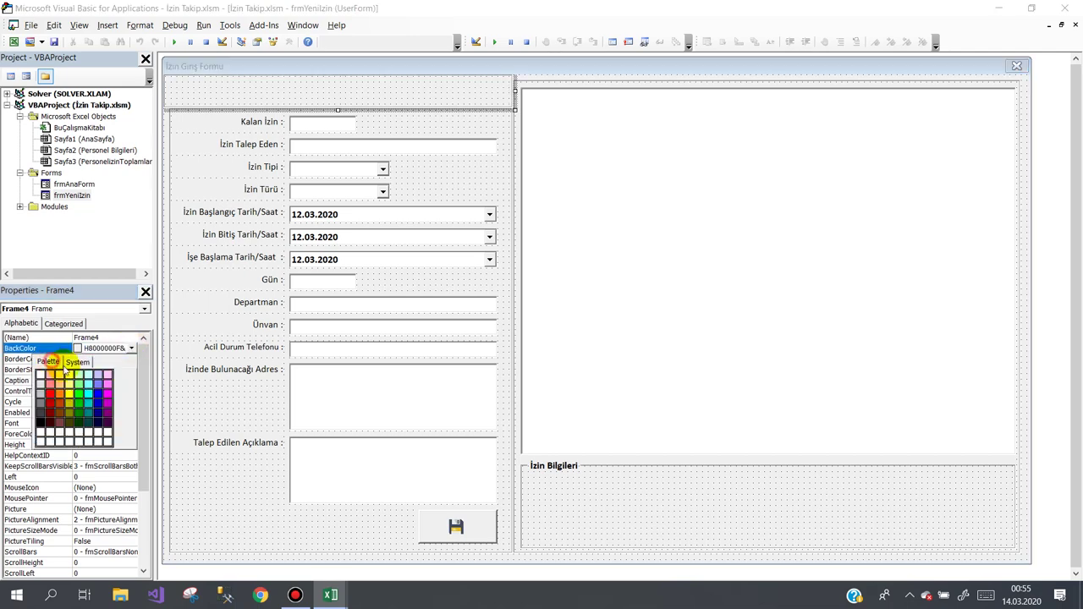
click(97, 416)
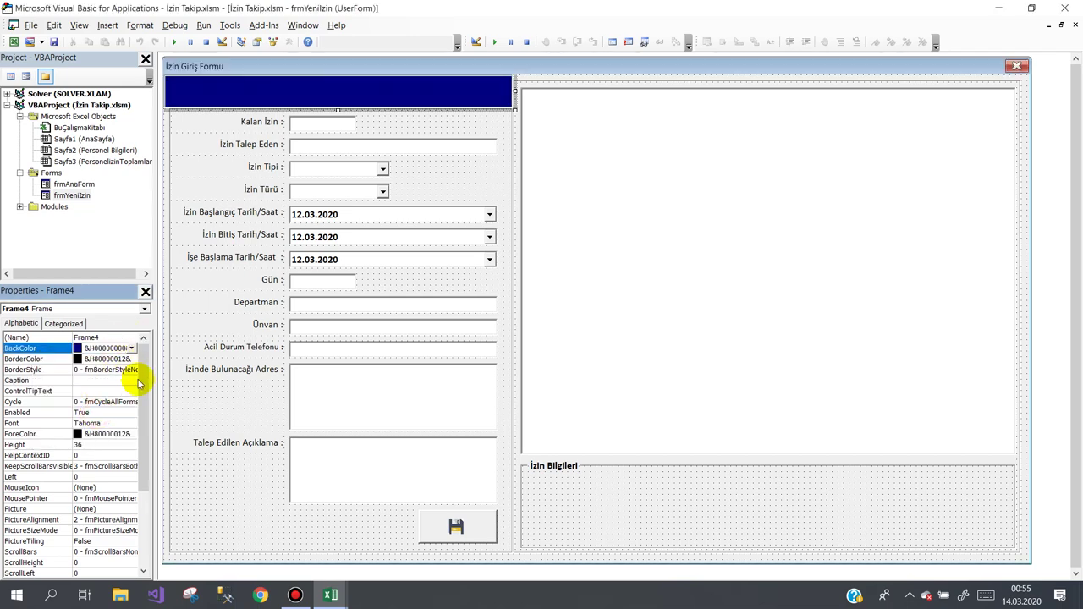
drag(144, 385, 143, 465)
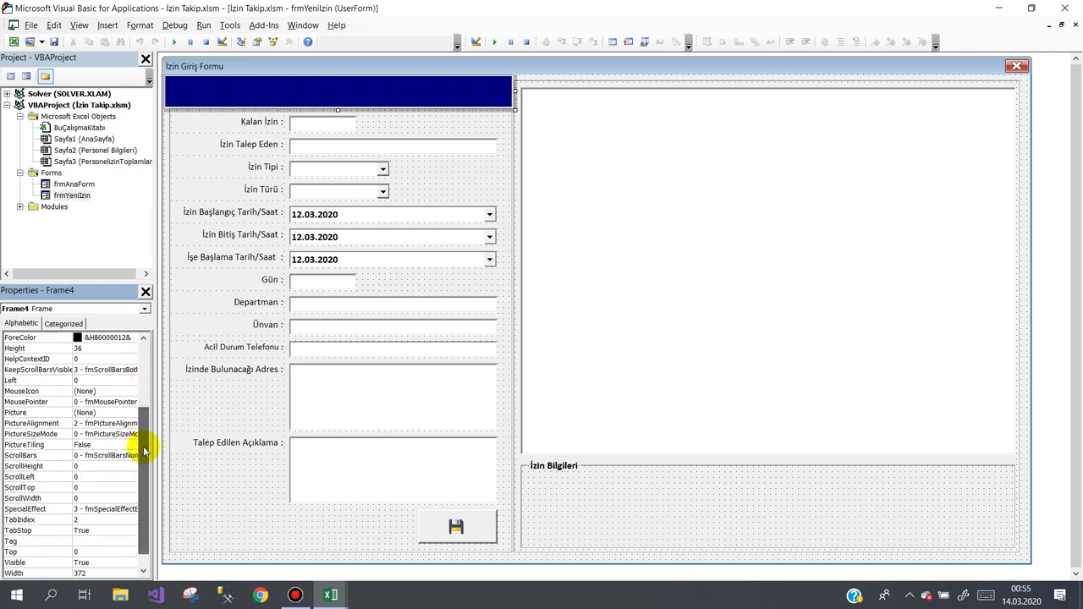
Step: Set the navy frame's SpecialEffect to 6 - fmSpecialEffectBump
double_click(44, 512)
double_click(44, 512)
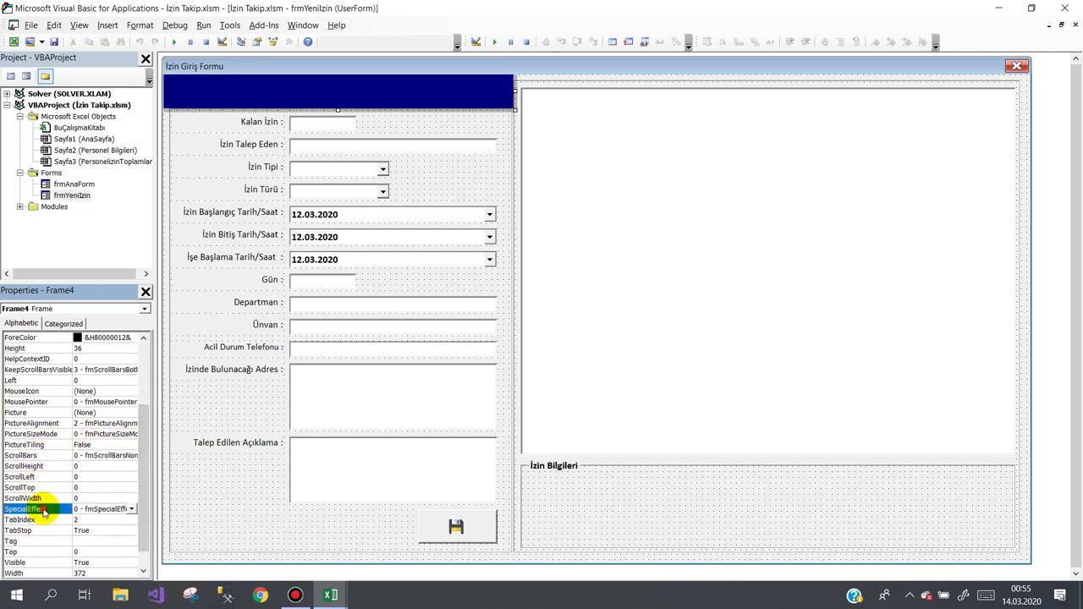
double_click(44, 512)
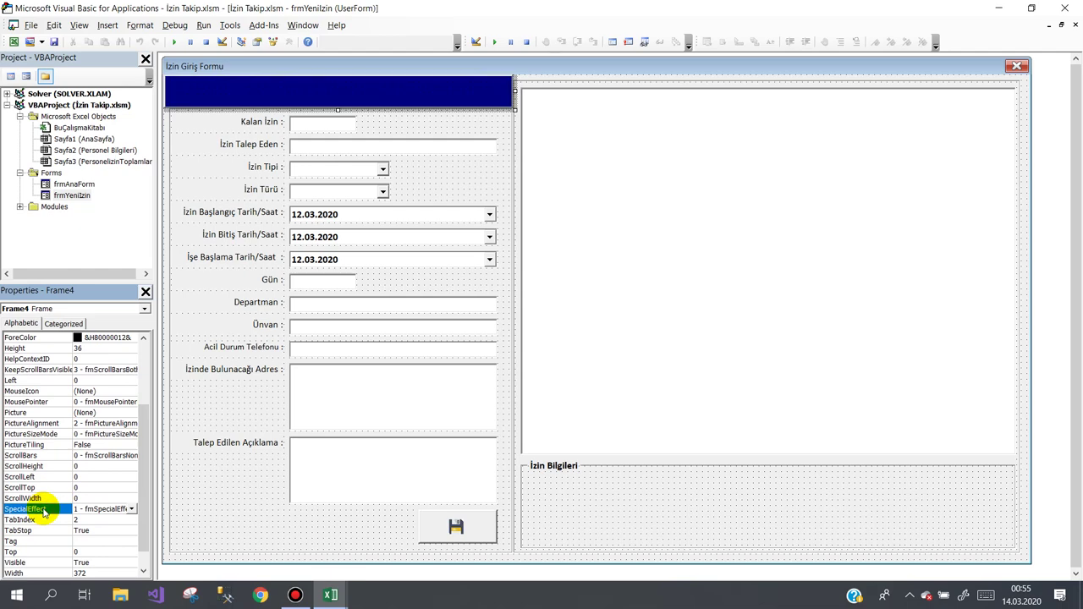
double_click(44, 512)
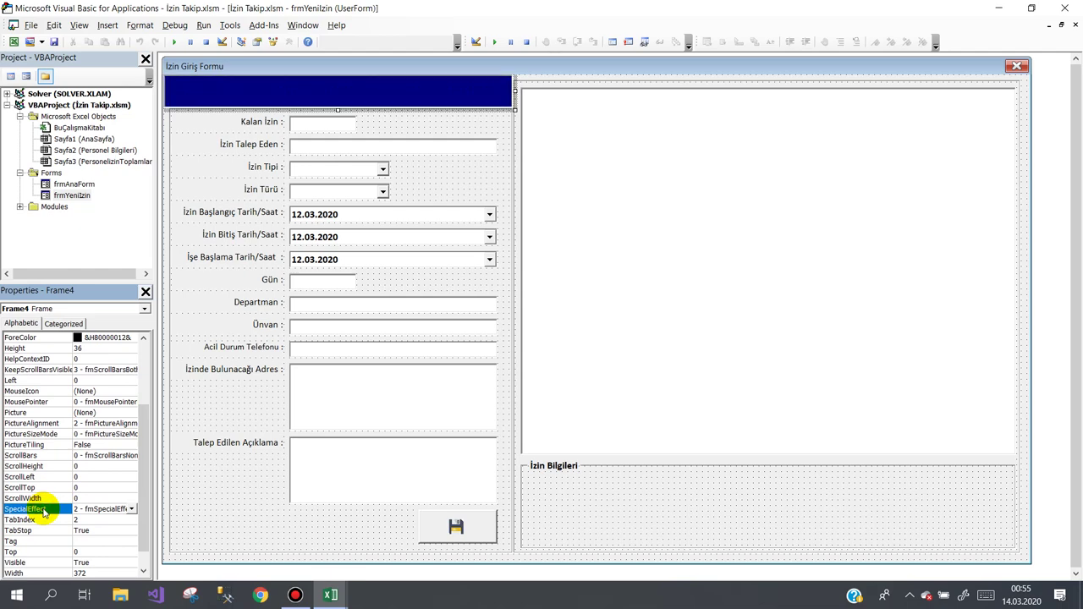
double_click(44, 512)
double_click(44, 512)
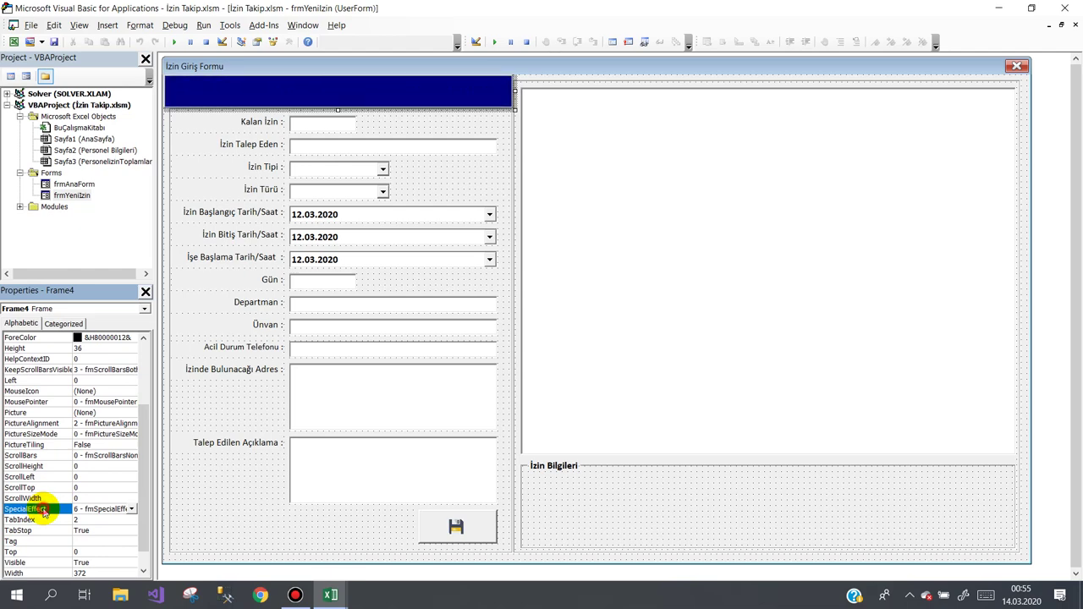
click(571, 508)
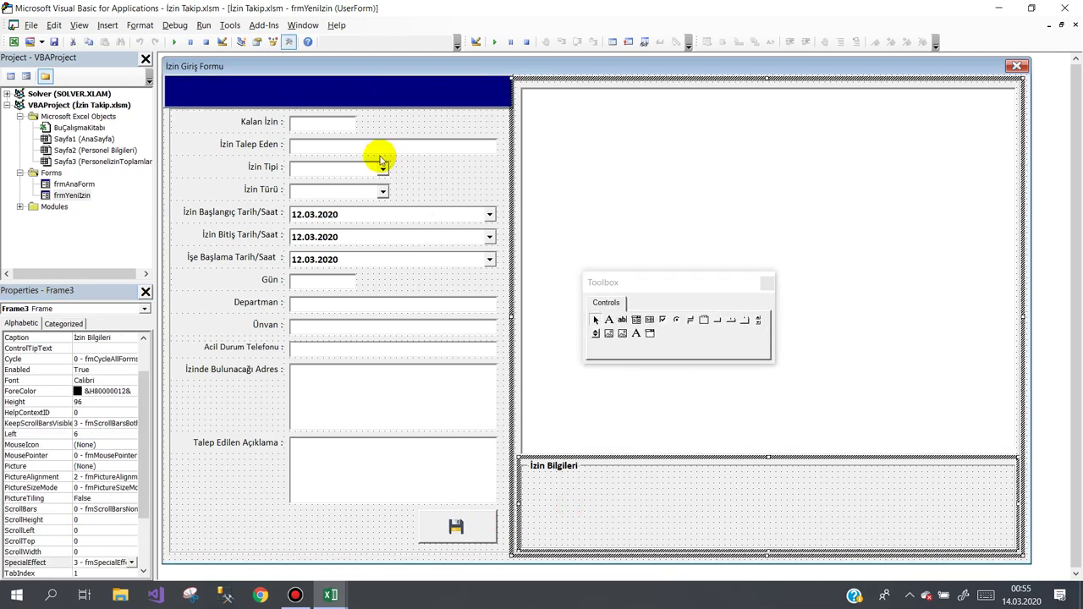
Step: Add a label inside the navy header frame with font Calibri Kalın 26
click(338, 93)
click(609, 319)
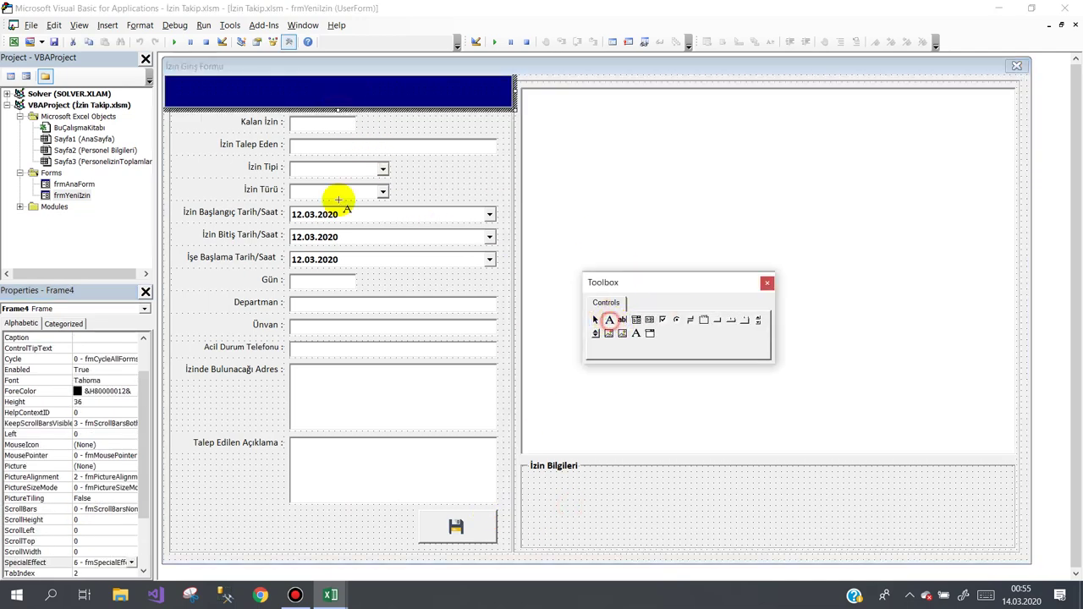
click(174, 85)
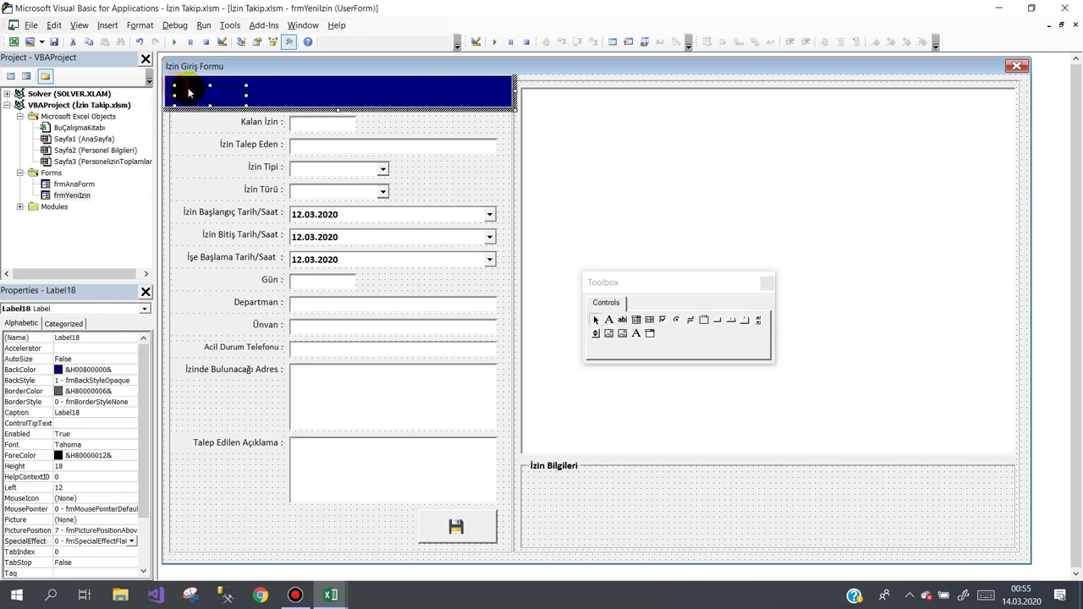
click(110, 444)
click(131, 444)
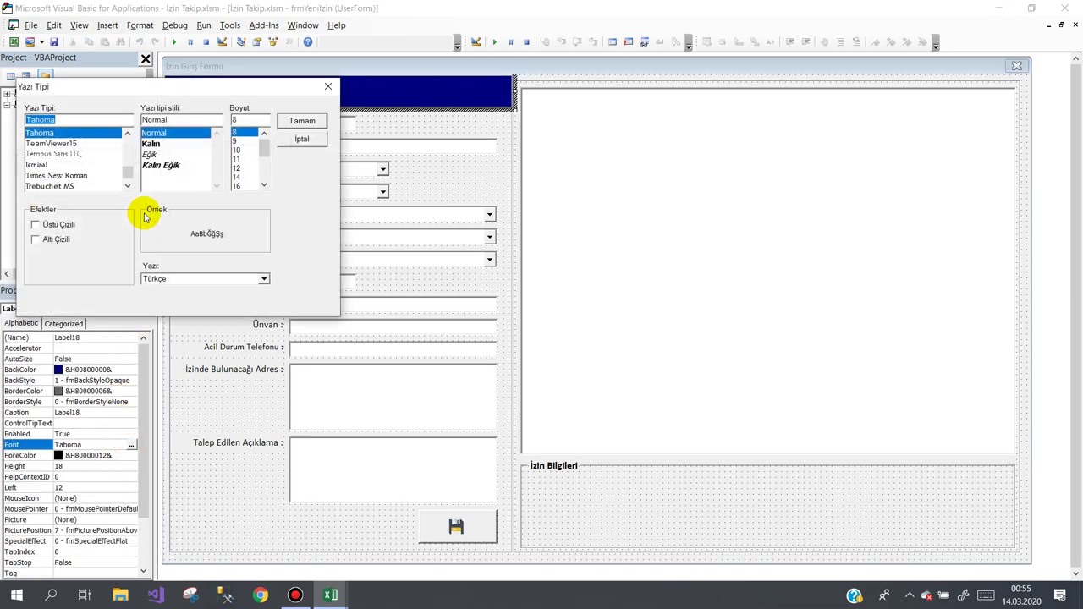
text(c)
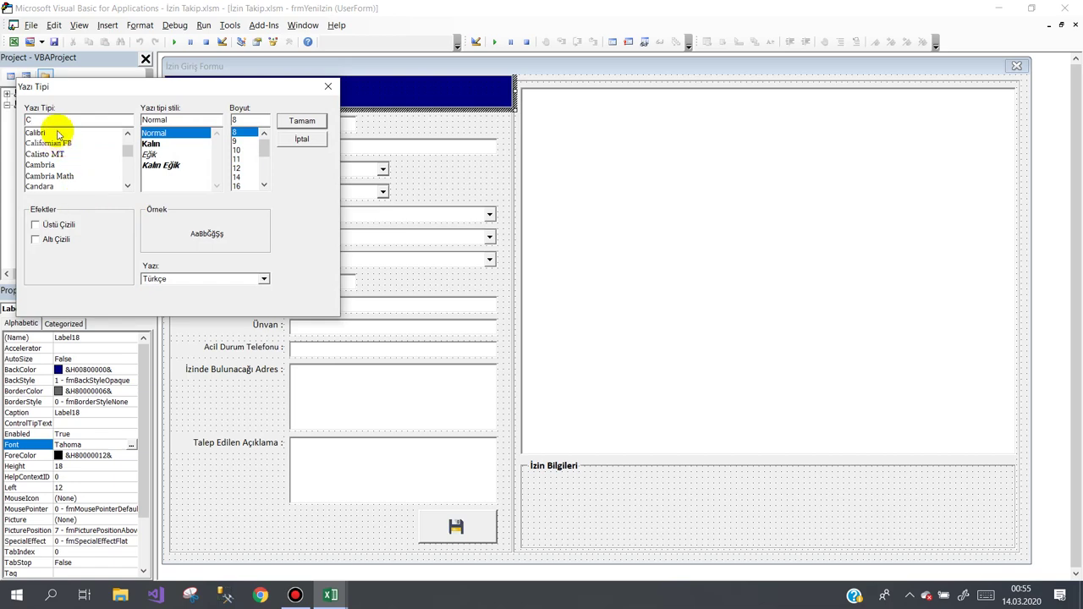
click(58, 133)
click(158, 176)
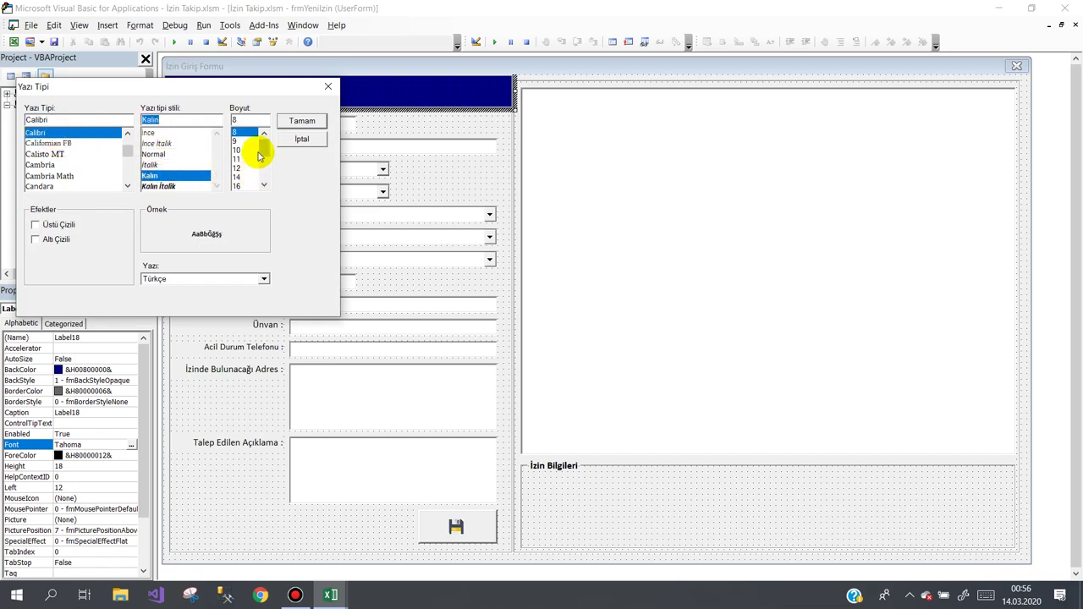
drag(265, 166, 248, 183)
click(237, 177)
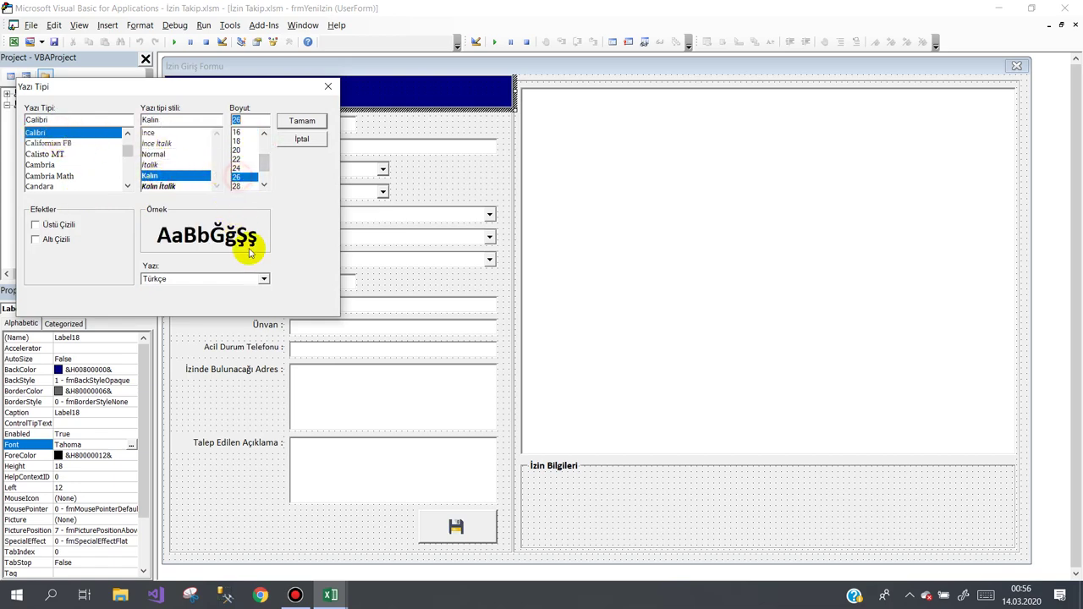
click(292, 121)
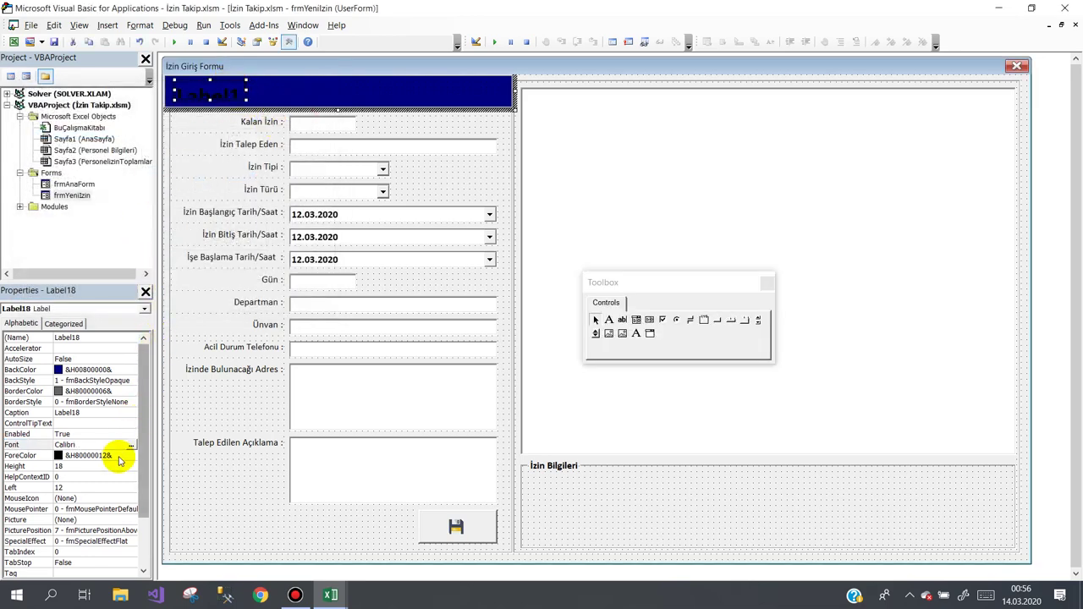
Step: Set the label's ForeColor to white
click(117, 456)
click(130, 457)
click(47, 469)
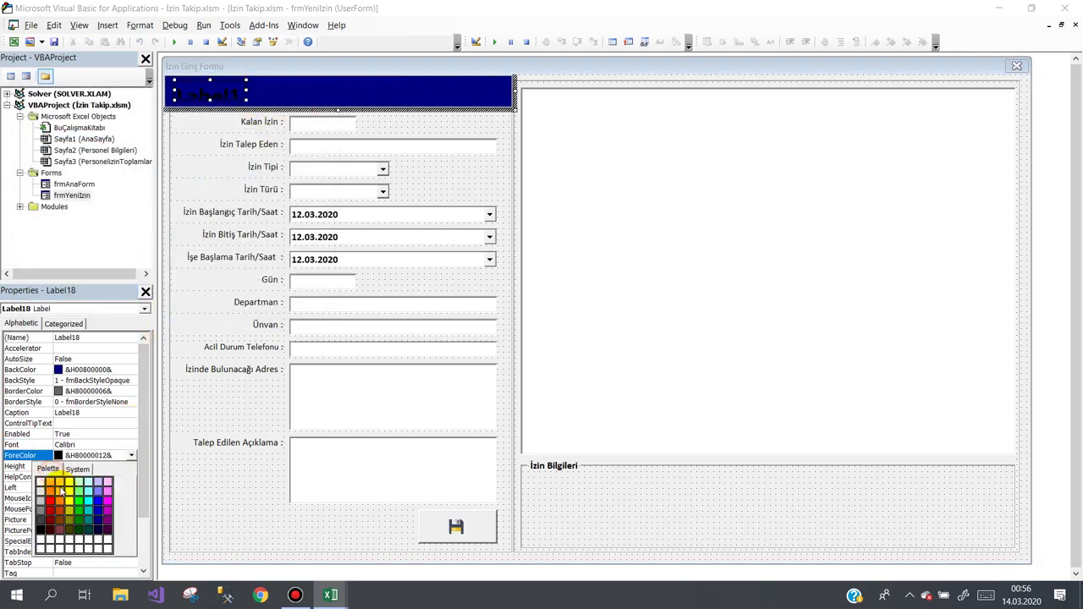
click(39, 484)
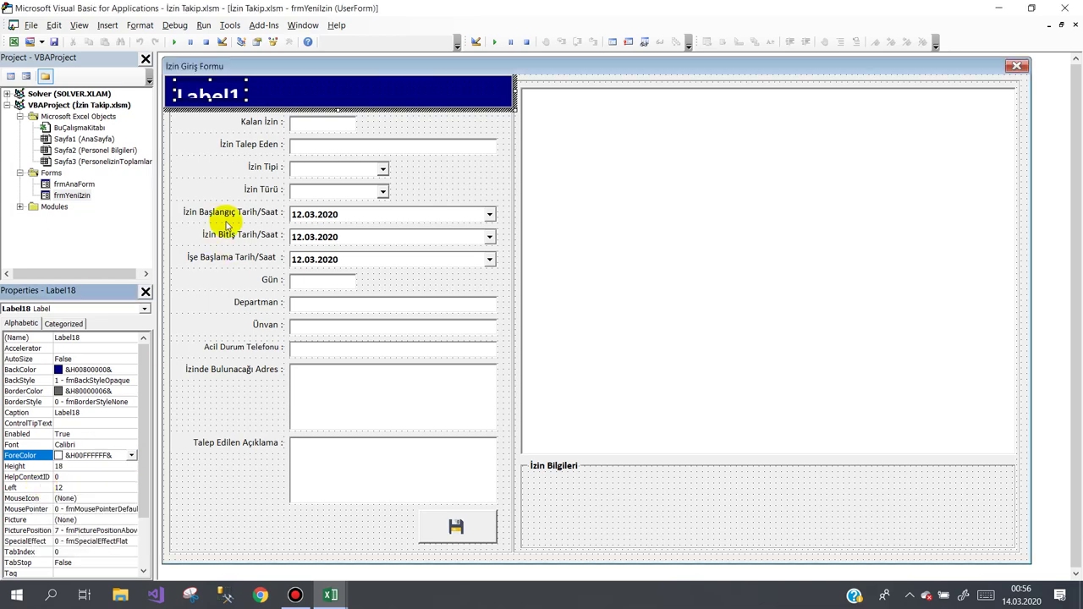
click(243, 99)
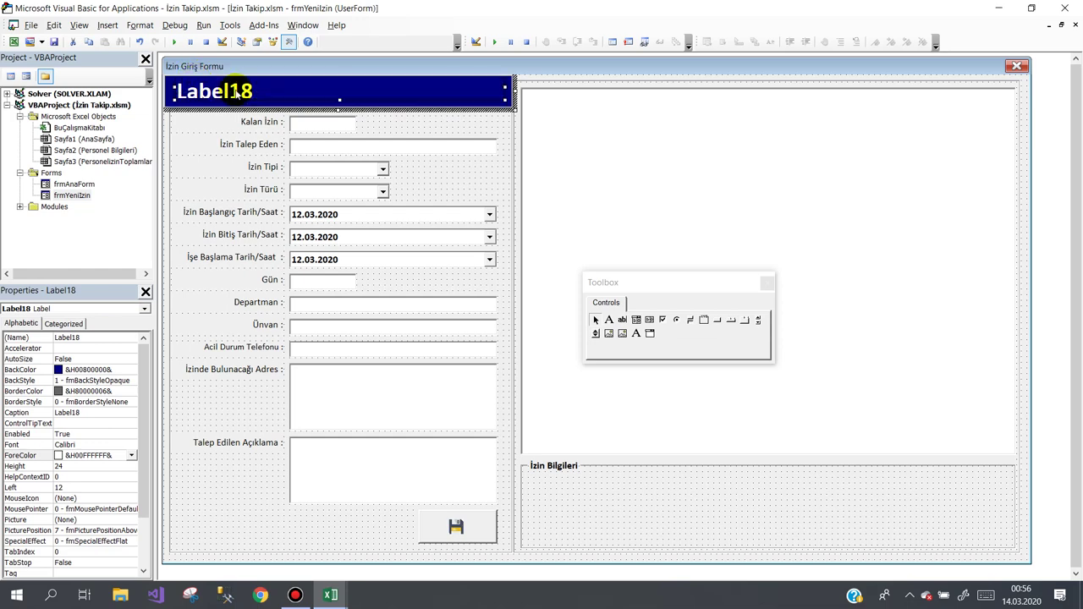
Step: Change the label's caption to 'İZİN GİRİŞ FORMU'
click(244, 91)
drag(257, 91, 173, 89)
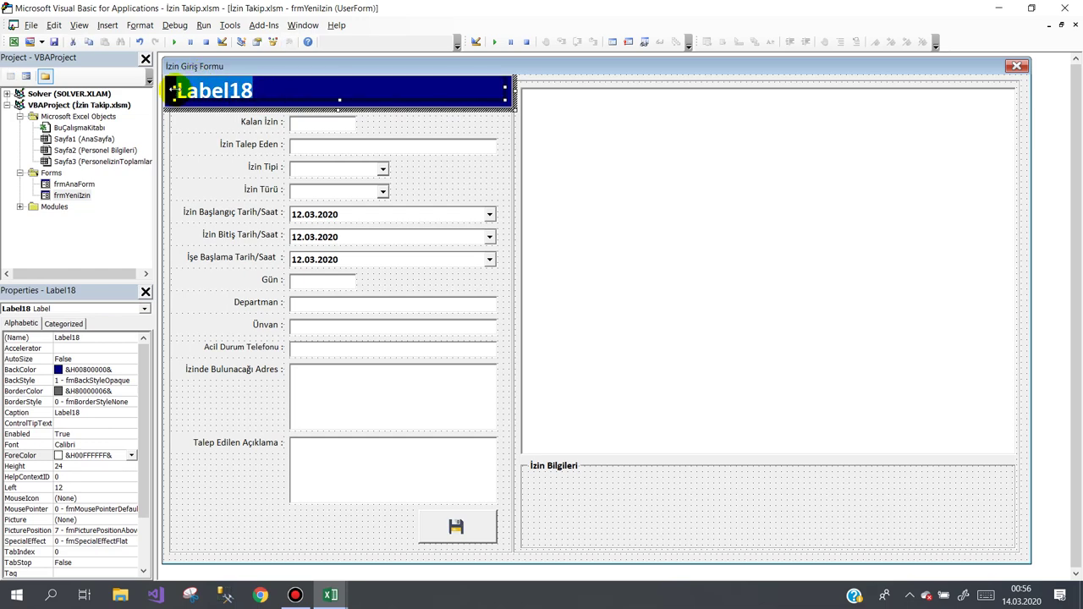
text(iz)
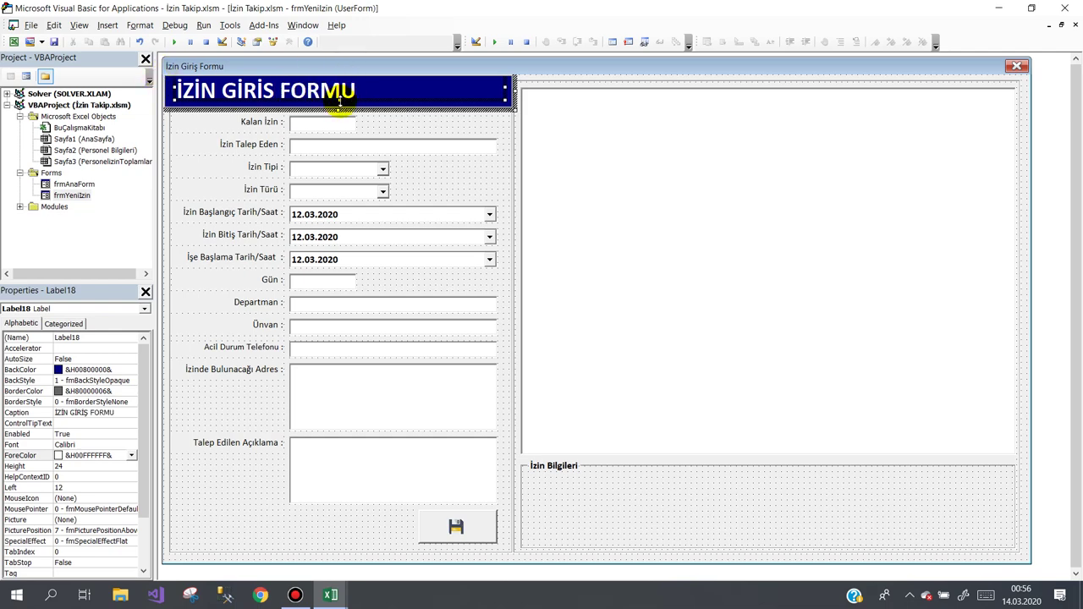
click(339, 101)
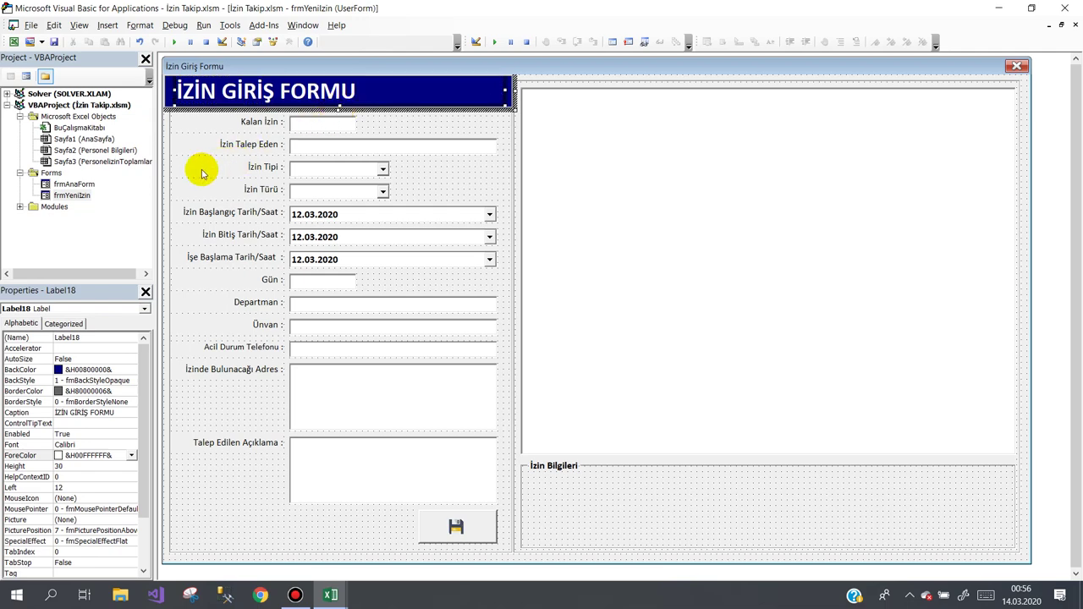
key(Escape)
click(527, 138)
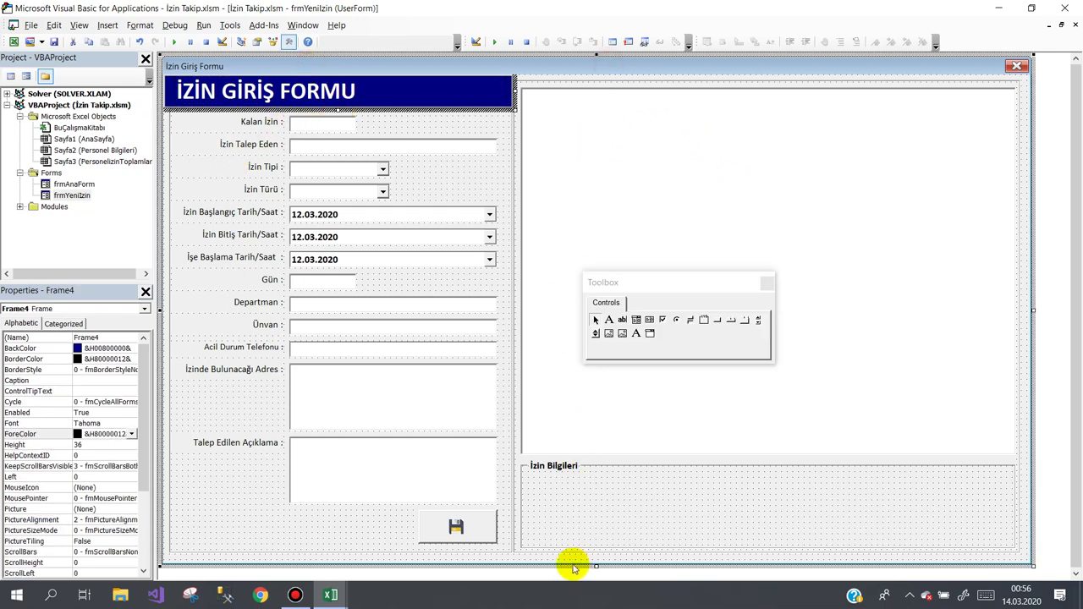
Step: Resize ListBox1, then shorten the İzin Bilgileri frame and move it below the header
click(767, 100)
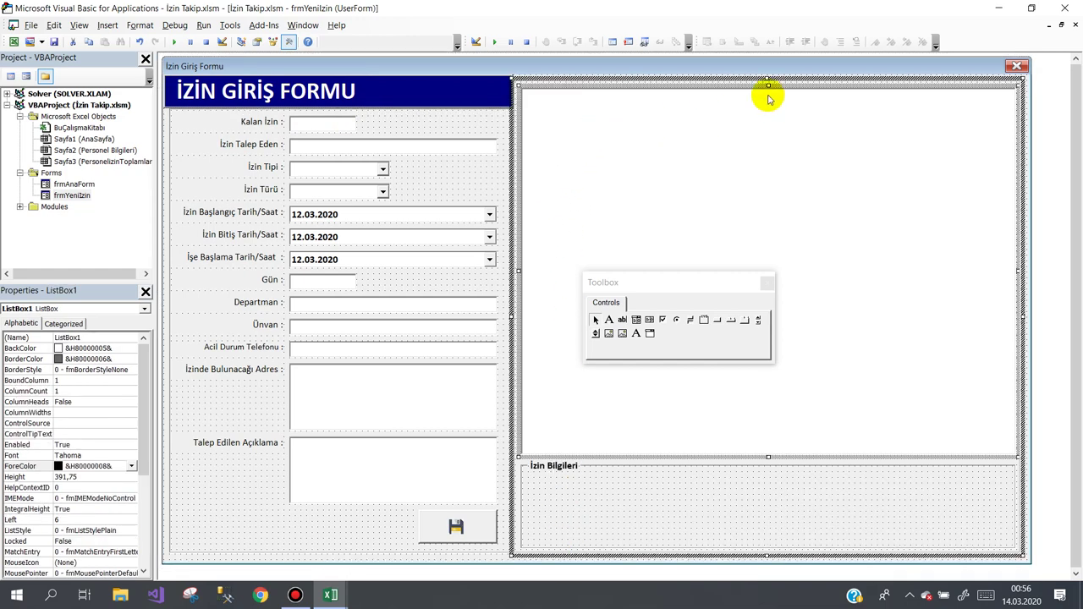
drag(767, 85, 769, 116)
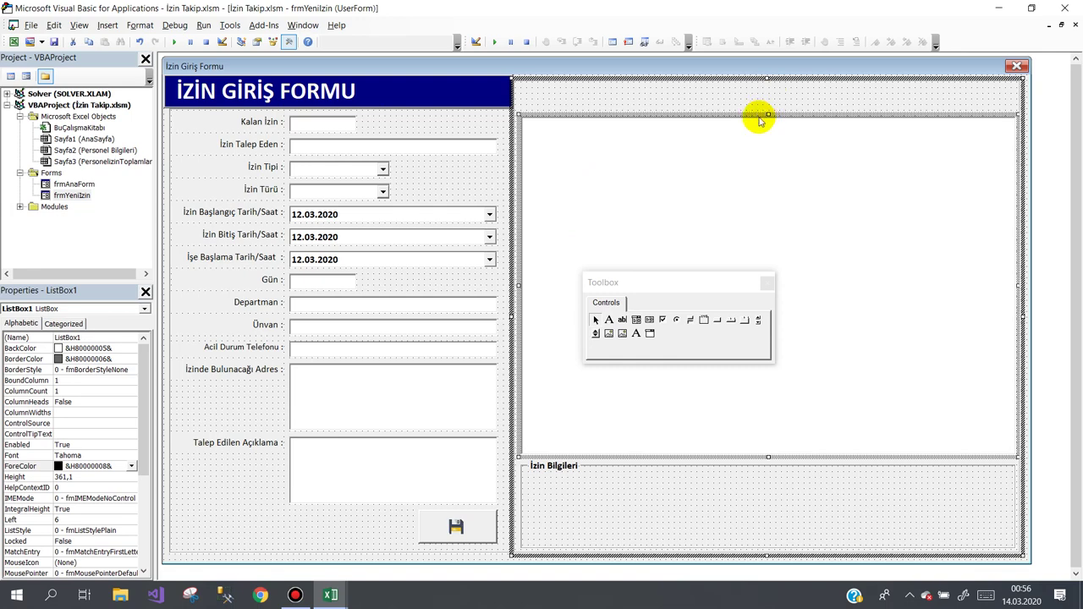
drag(759, 114, 760, 85)
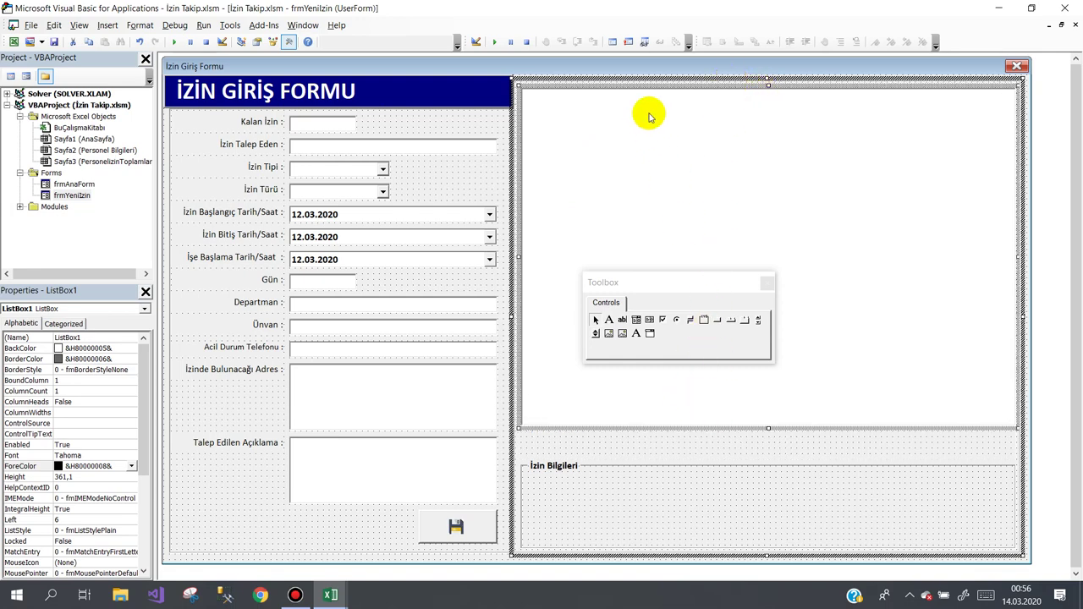
click(538, 441)
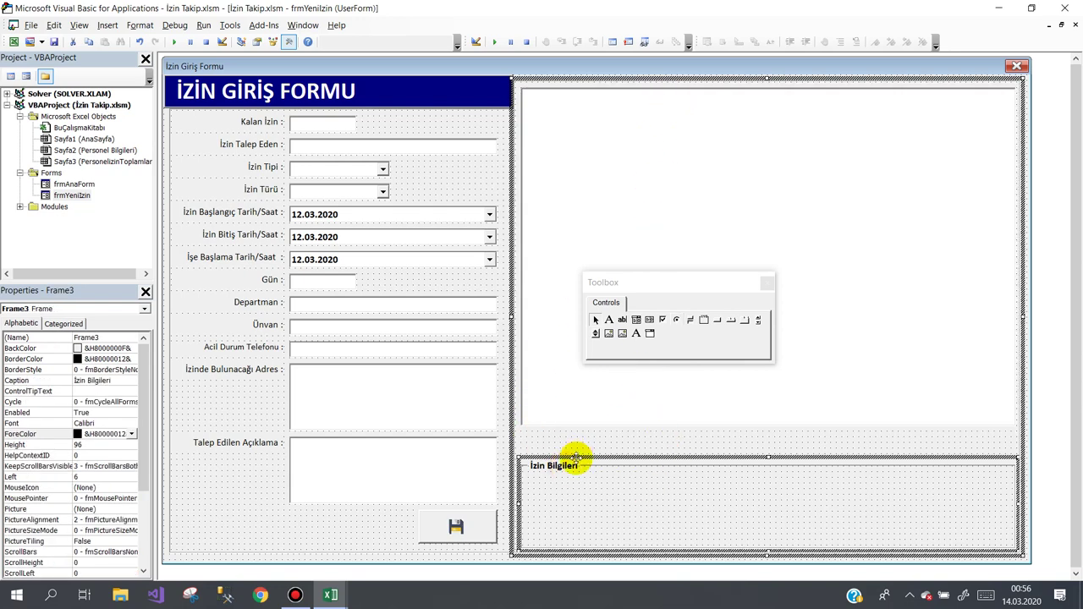
drag(576, 457, 577, 433)
click(621, 530)
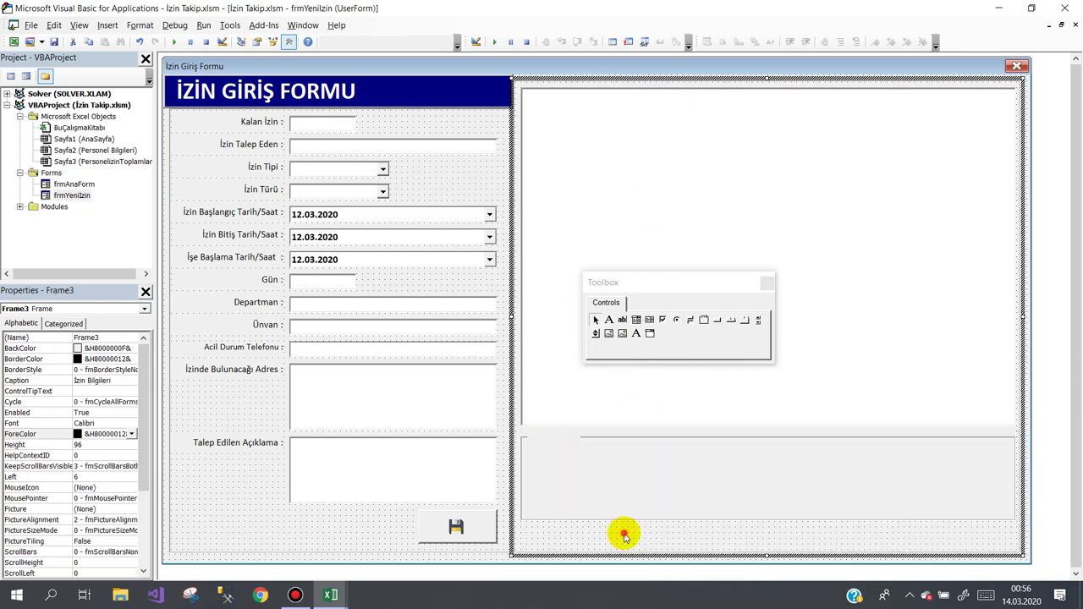
drag(765, 556, 763, 534)
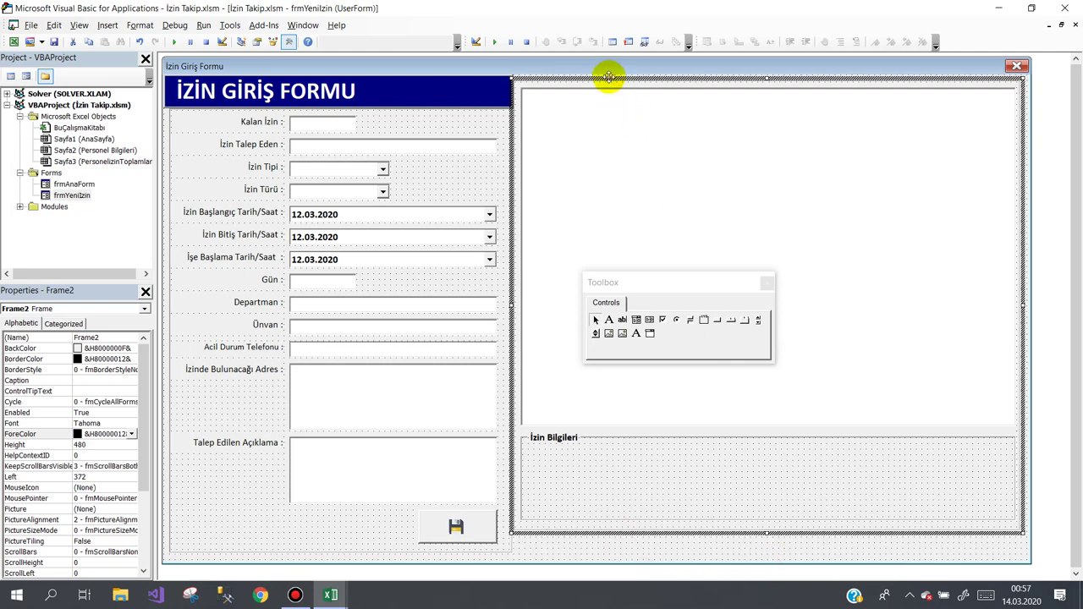
drag(608, 77, 611, 108)
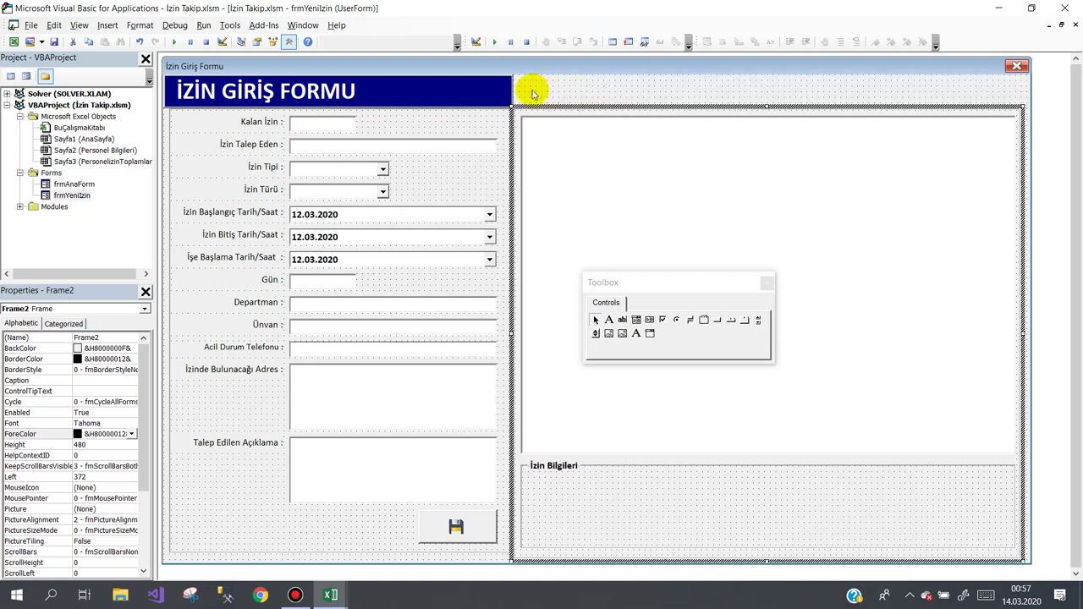
Step: Stretch the blue header across the full form width and trim the İzin Bilgileri frame to height 90
click(511, 85)
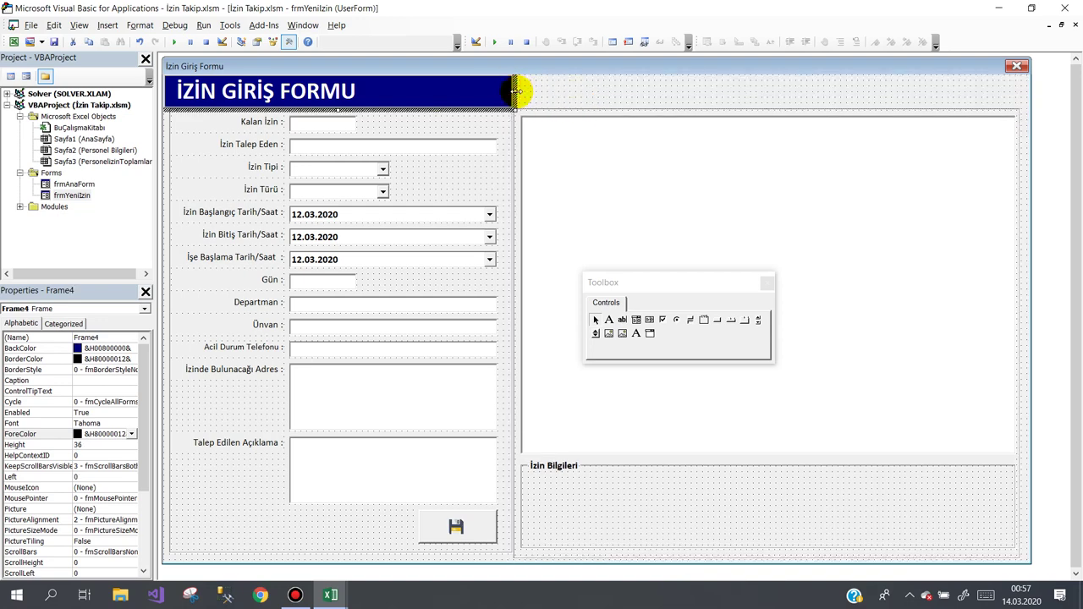
drag(518, 90, 1025, 93)
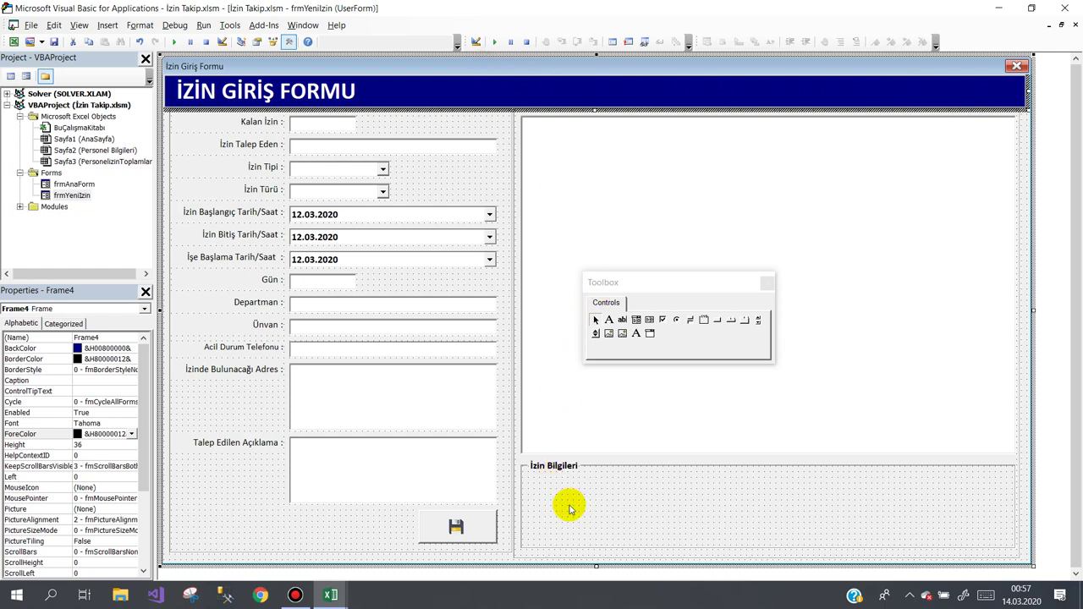
click(574, 551)
click(643, 549)
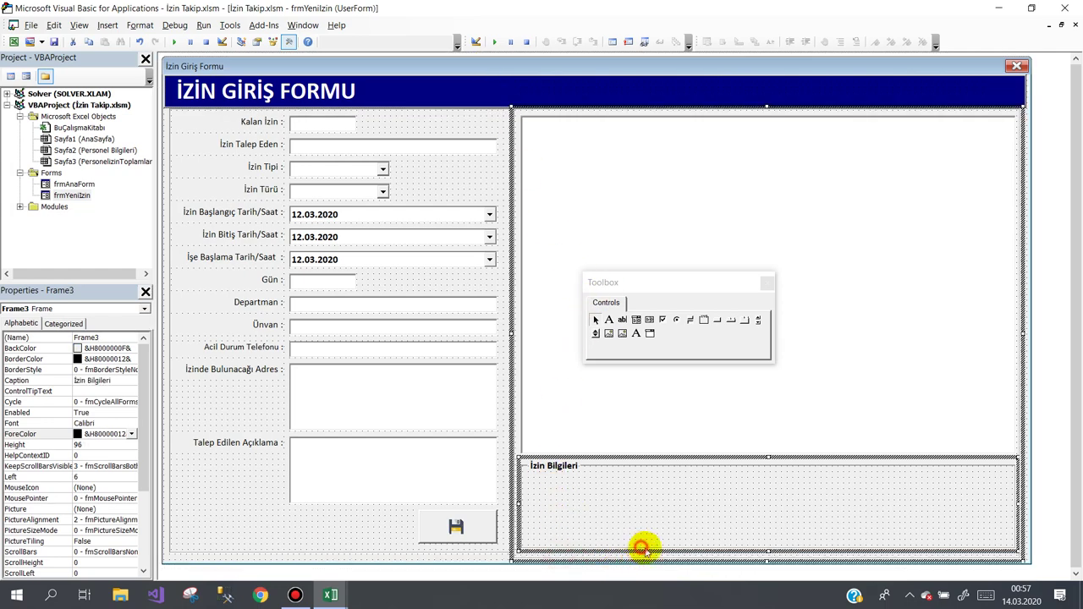
drag(767, 554, 767, 545)
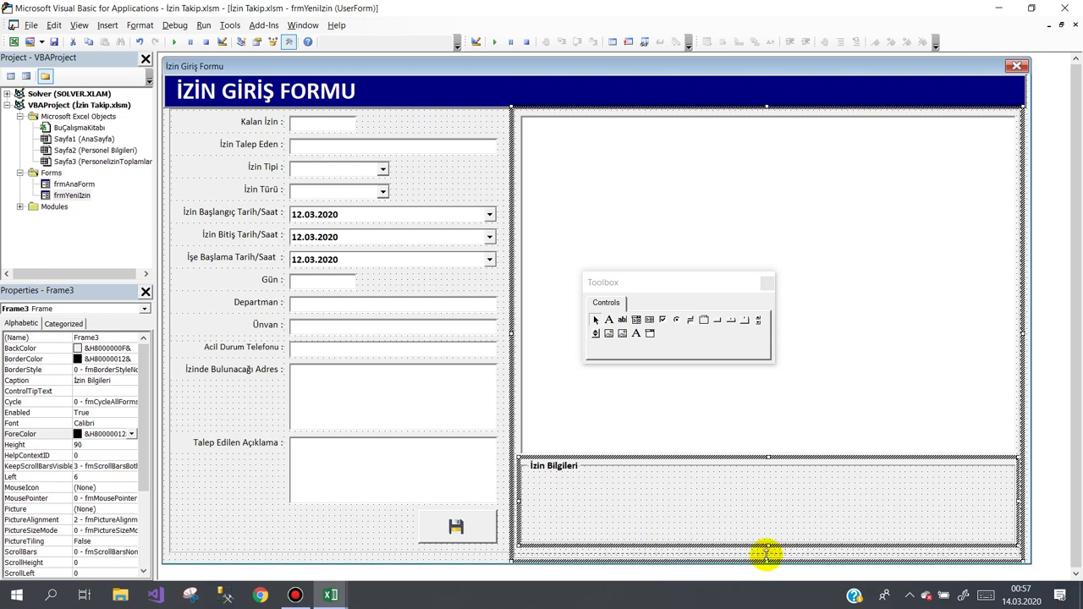
click(340, 557)
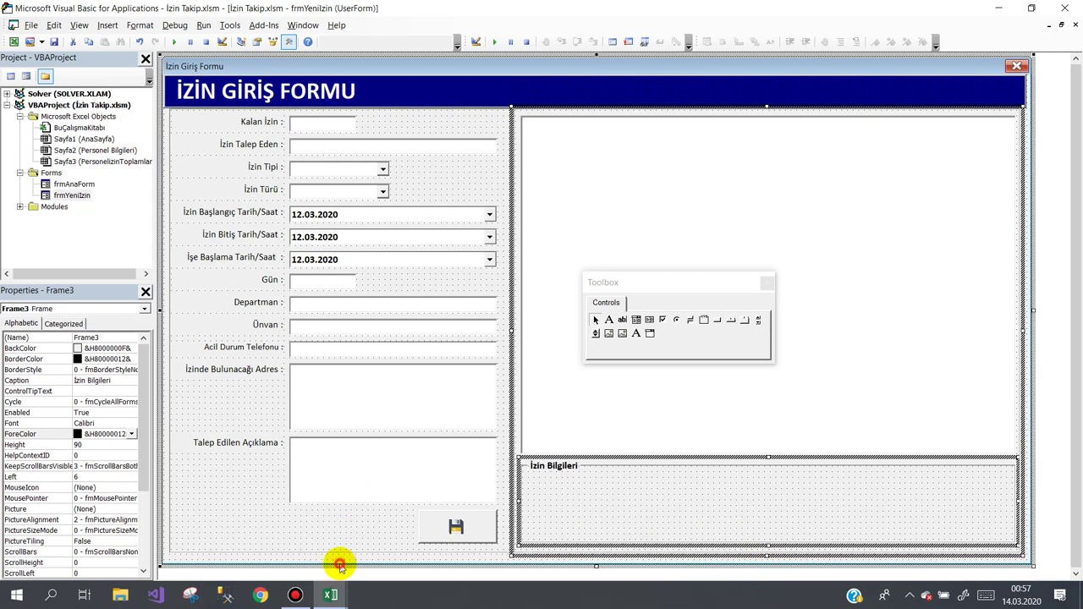
Step: Set Enabled to True on TextBox7–9: Acil Durum Telefonu, İzinde Bulunacağı Adres and Talep Edilen Açıklama
click(311, 392)
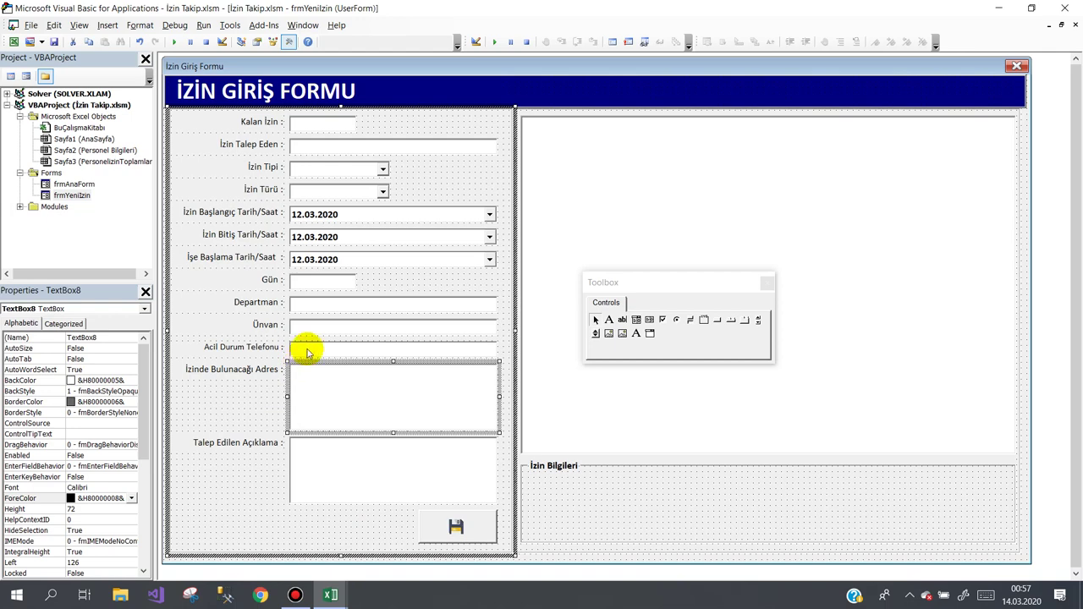
click(308, 351)
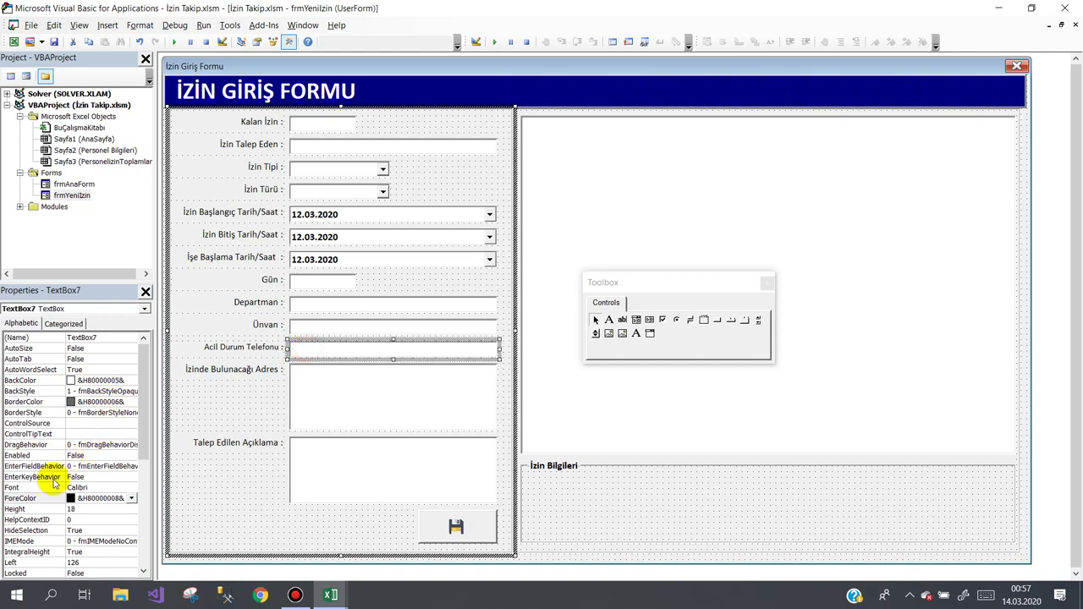
click(49, 456)
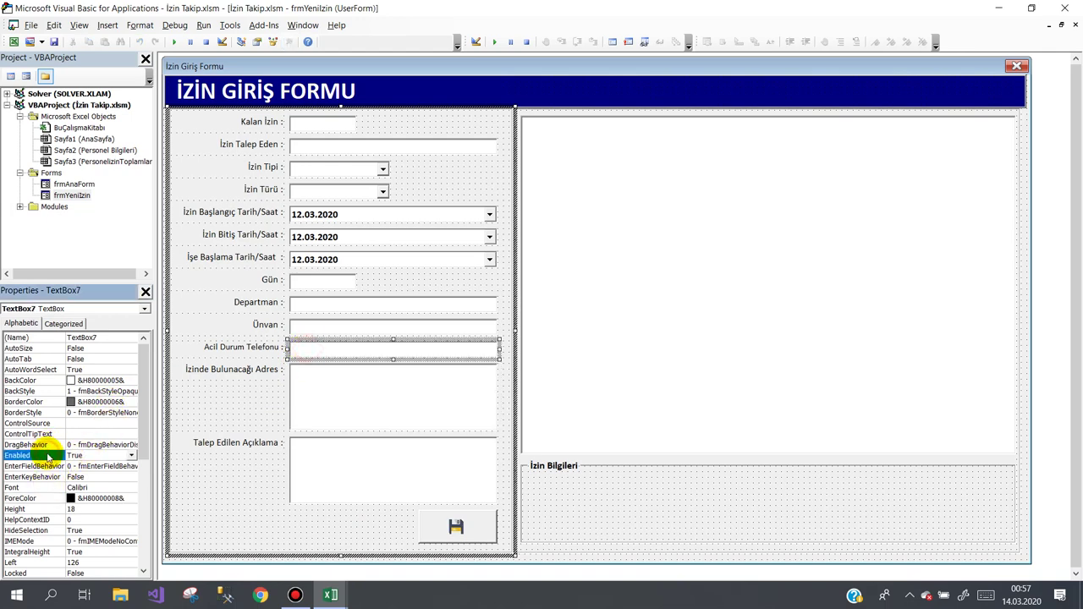
click(312, 286)
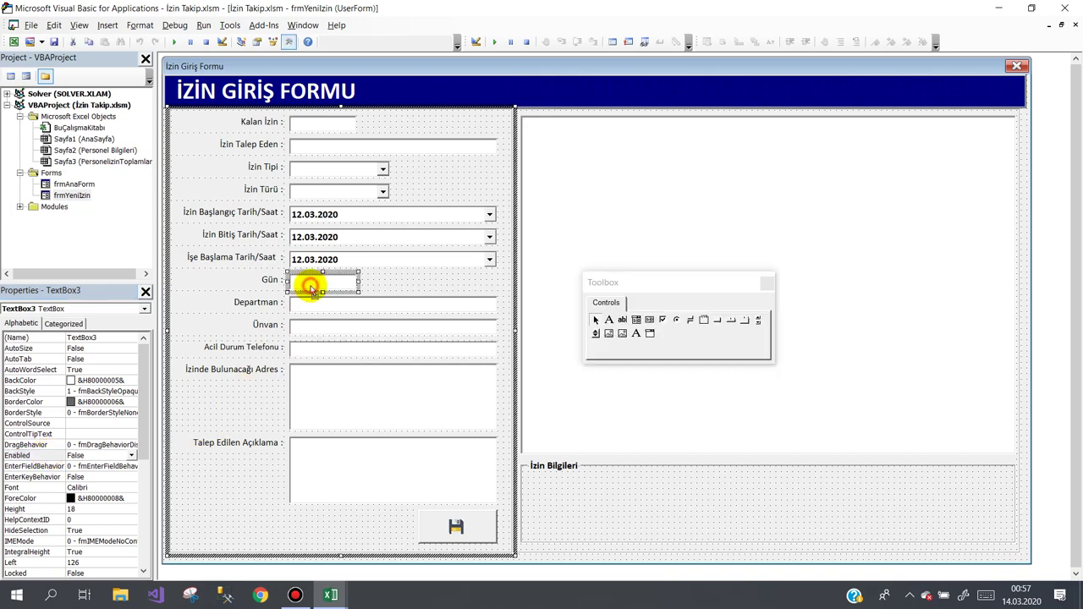
click(319, 352)
click(305, 398)
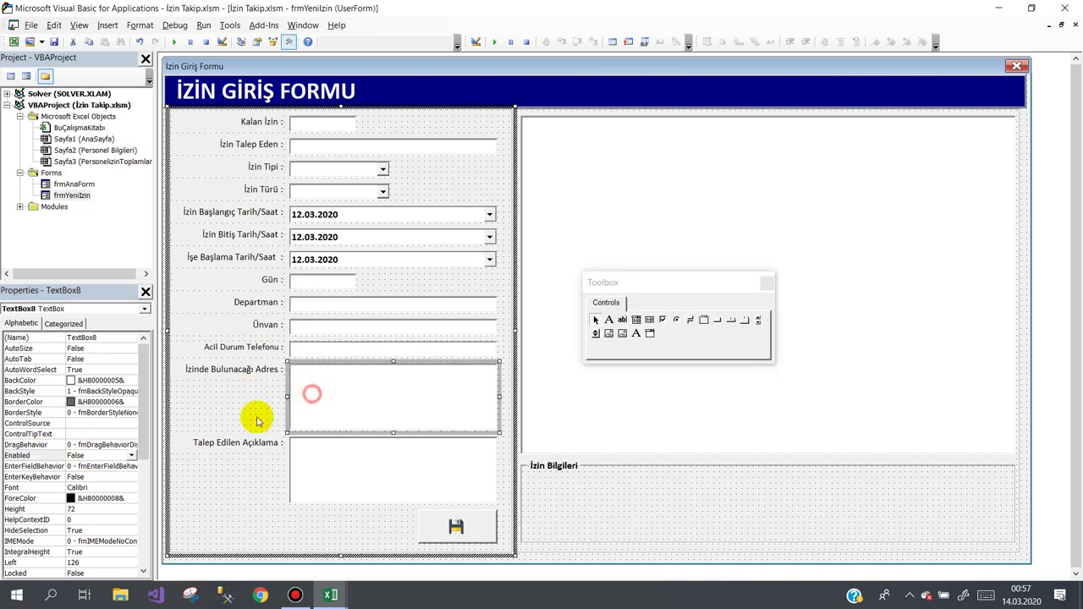
click(42, 457)
click(290, 470)
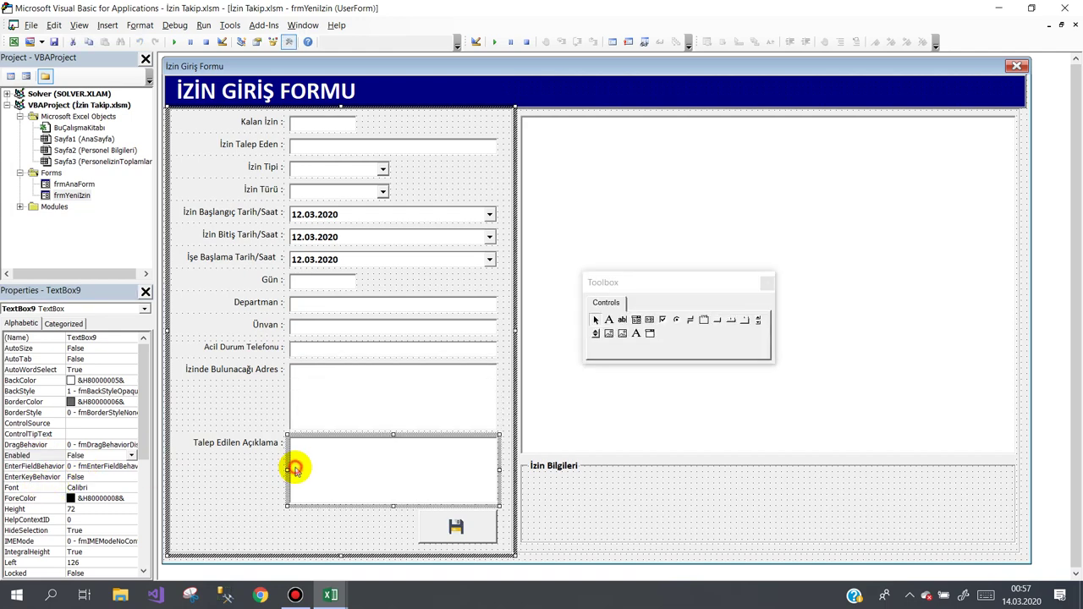
double_click(48, 455)
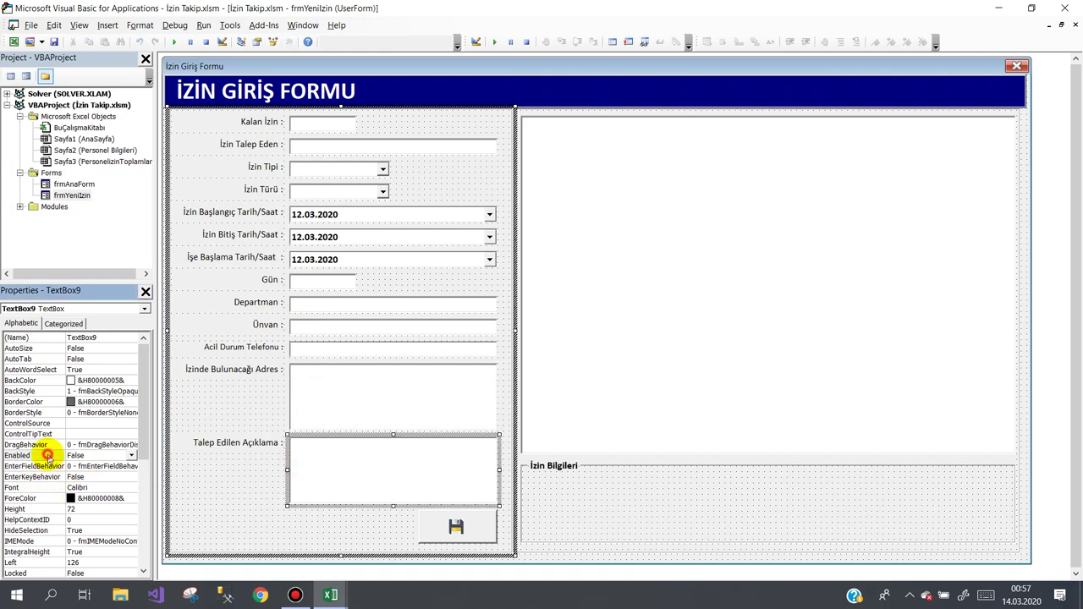
click(280, 525)
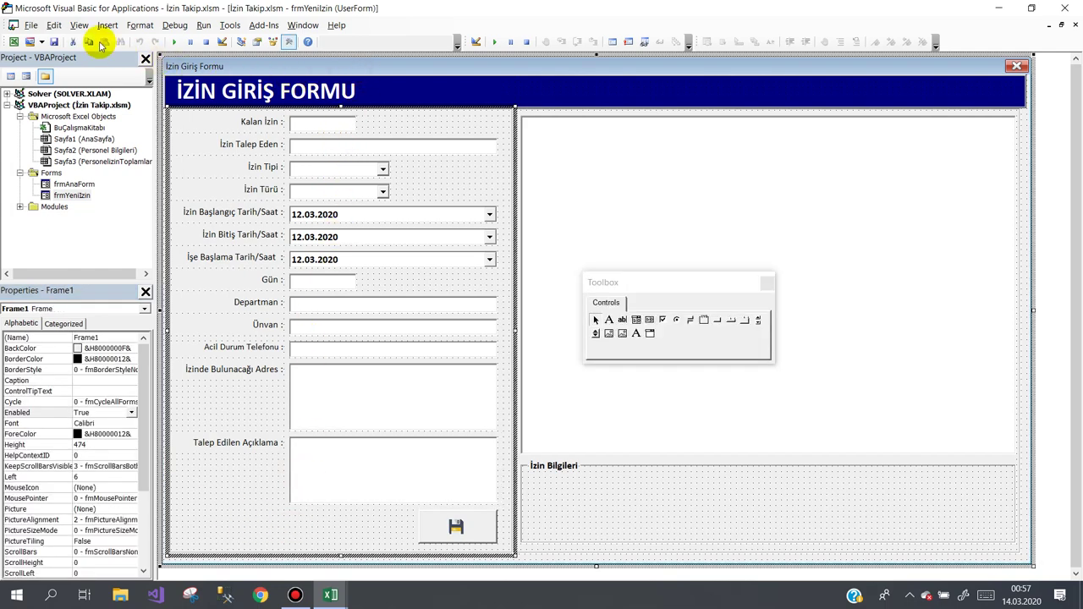
Step: Save the workbook past the personal-information warning, open frmAnaForm, and bring Excel back to front
click(53, 42)
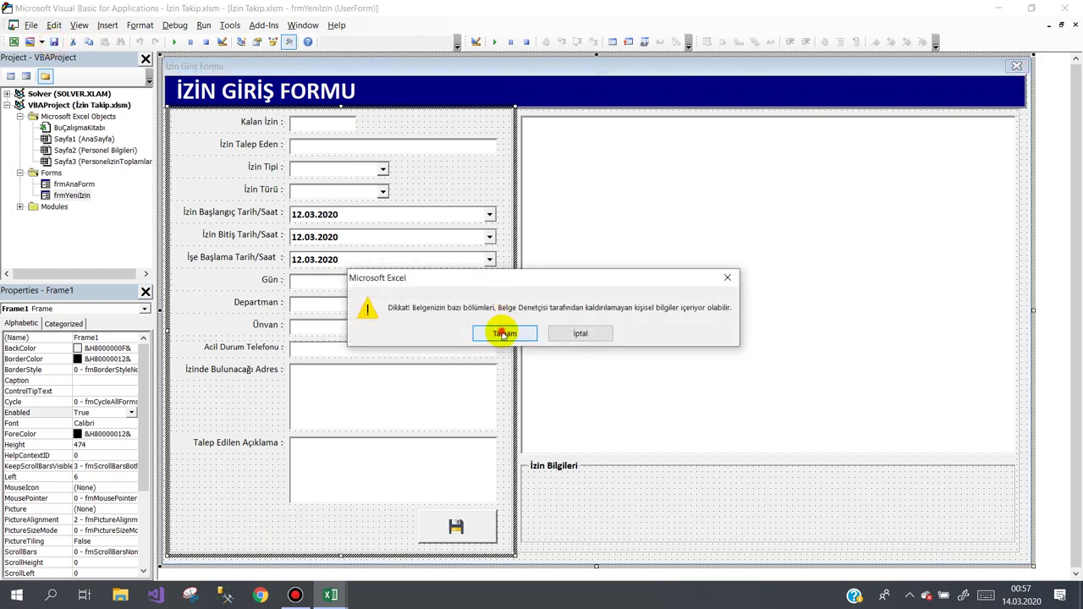
click(503, 333)
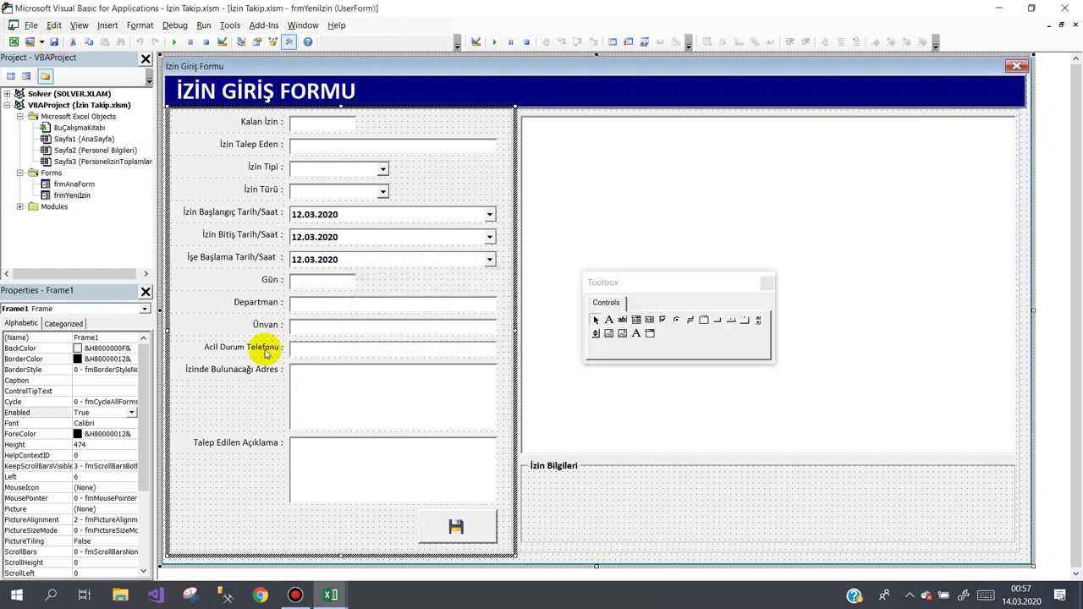
double_click(76, 185)
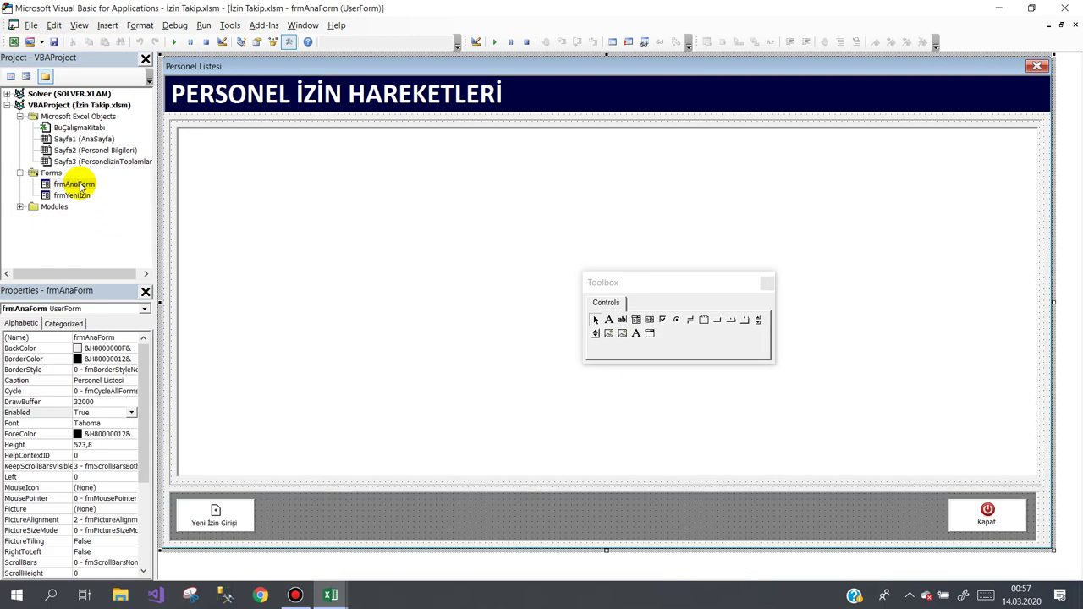
mouse_move(330, 595)
click(285, 539)
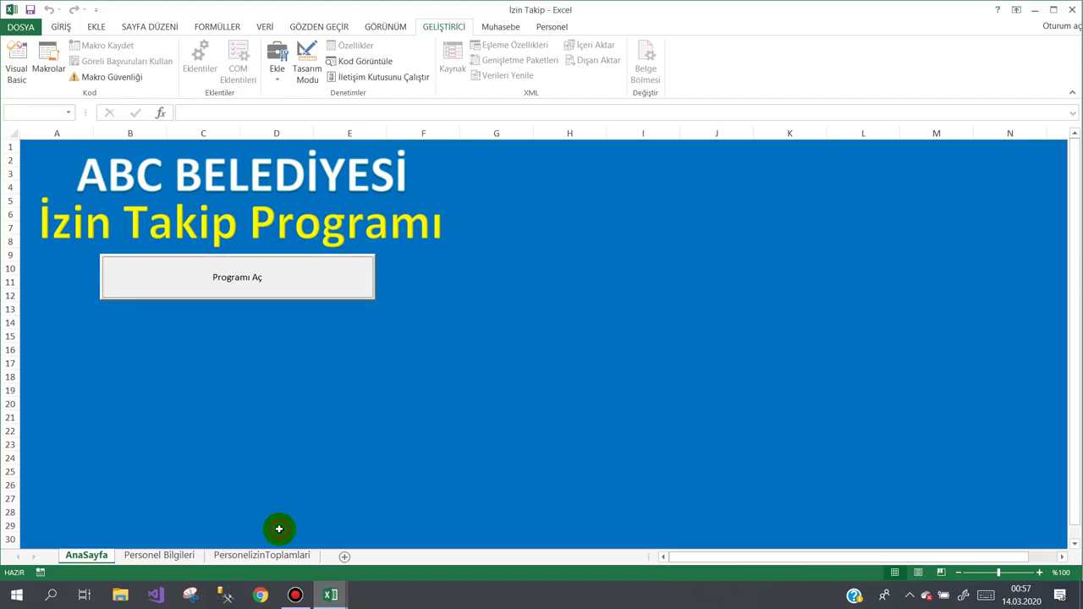
Step: Copy the Departman and Unvan headers from Personel Bilgileri into F1:G1 of PersonelizinToplamlari
click(220, 558)
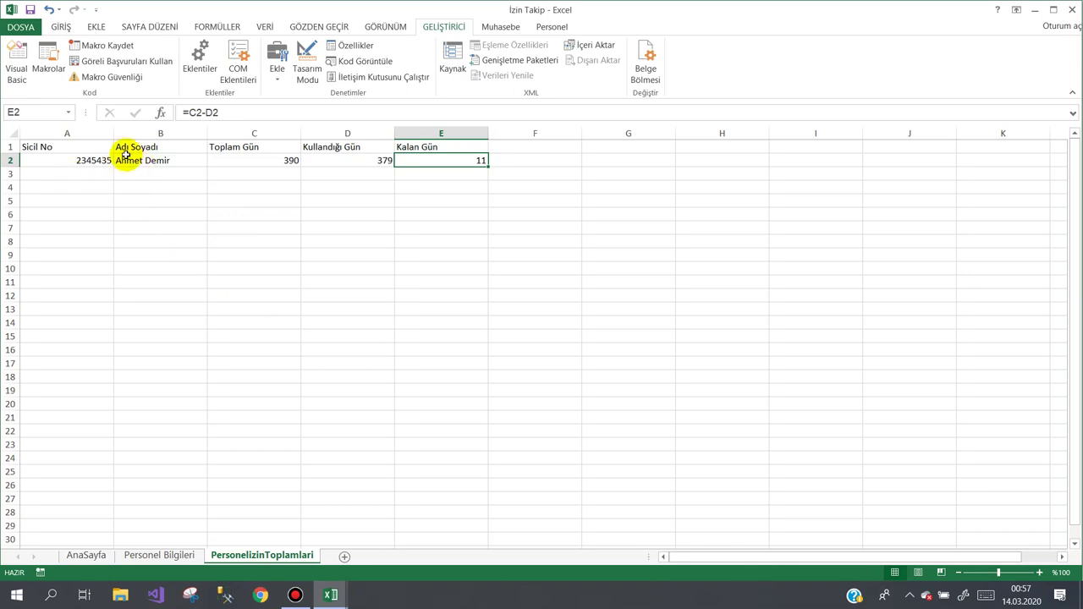
click(170, 556)
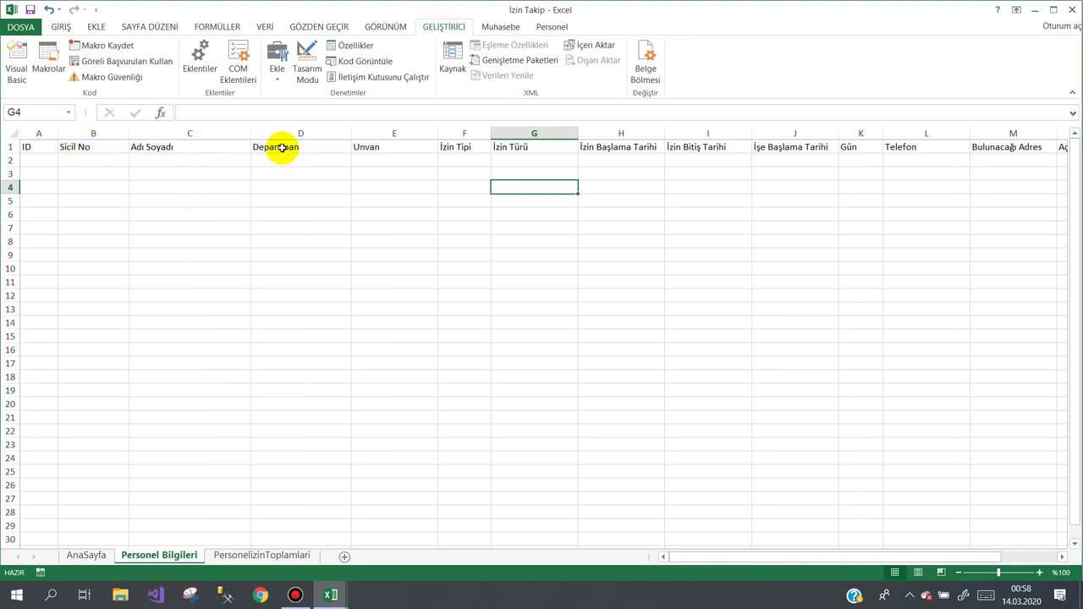
drag(282, 147, 380, 142)
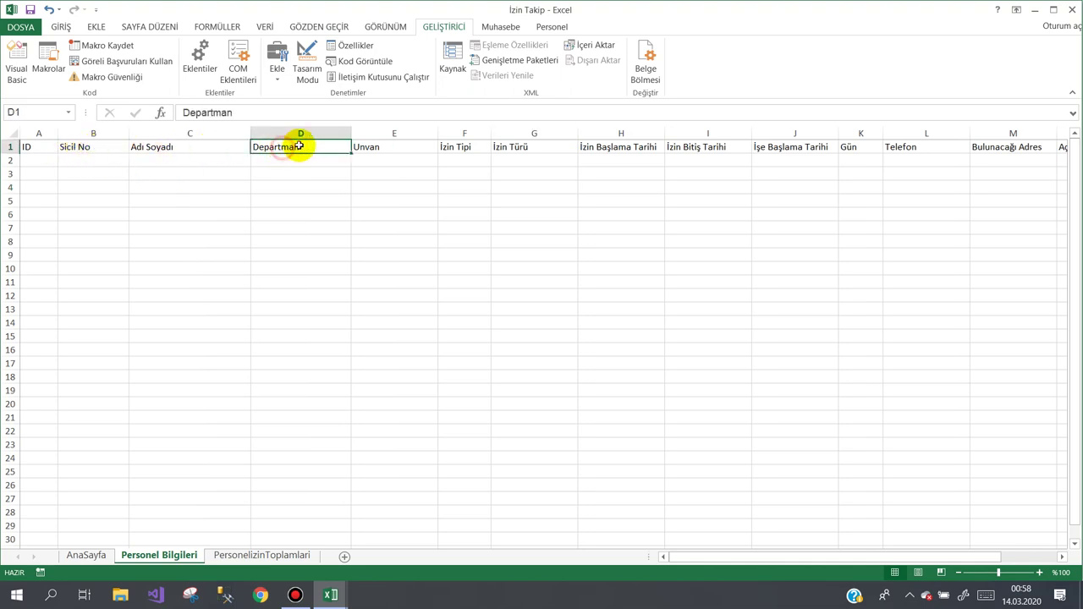
right_click(383, 147)
click(399, 173)
click(297, 555)
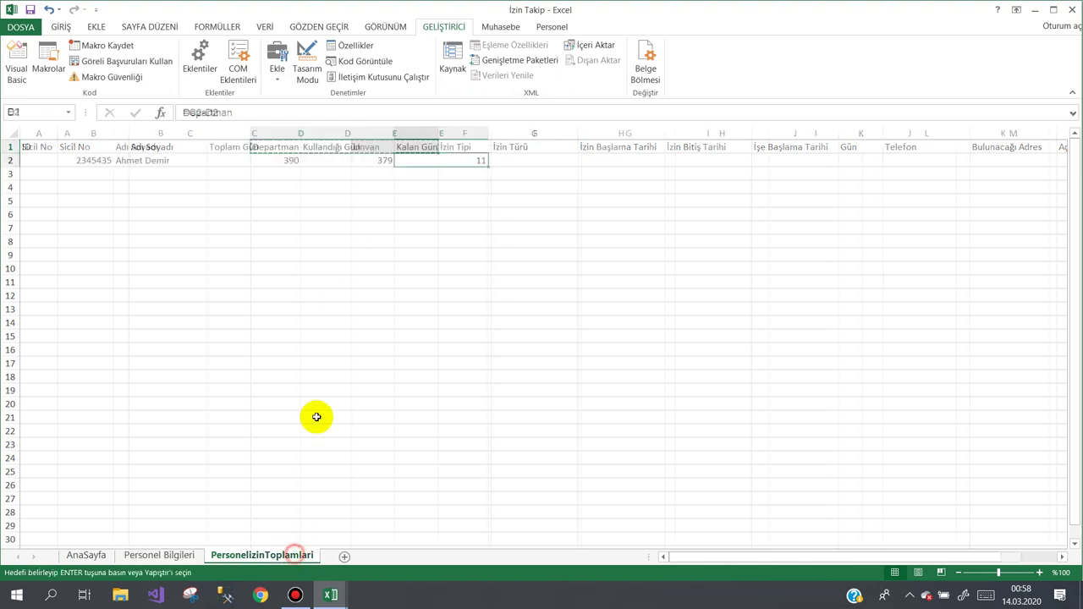
right_click(538, 146)
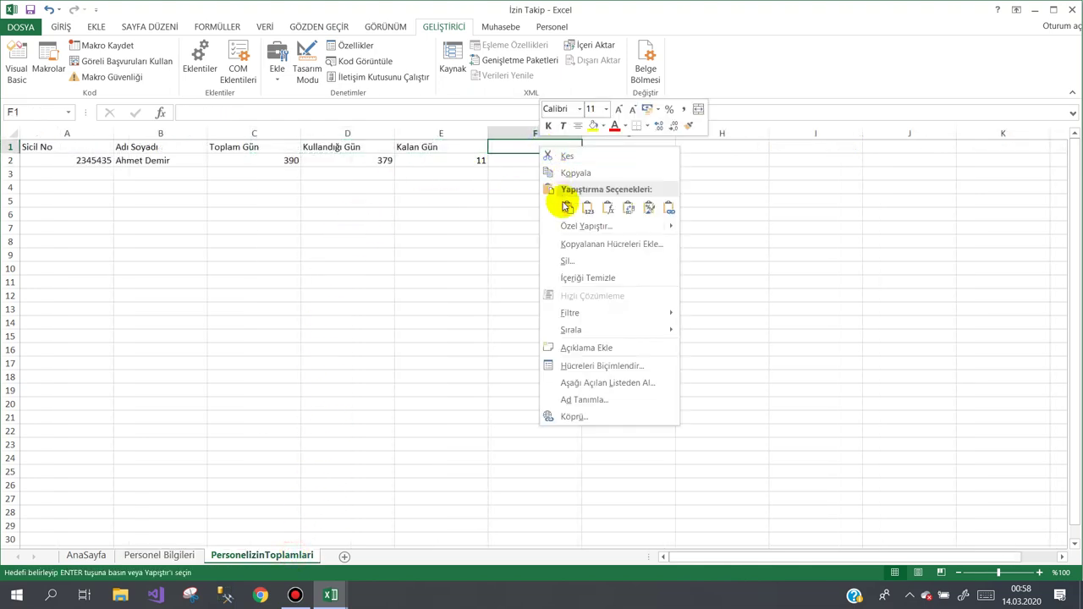
click(566, 206)
click(399, 186)
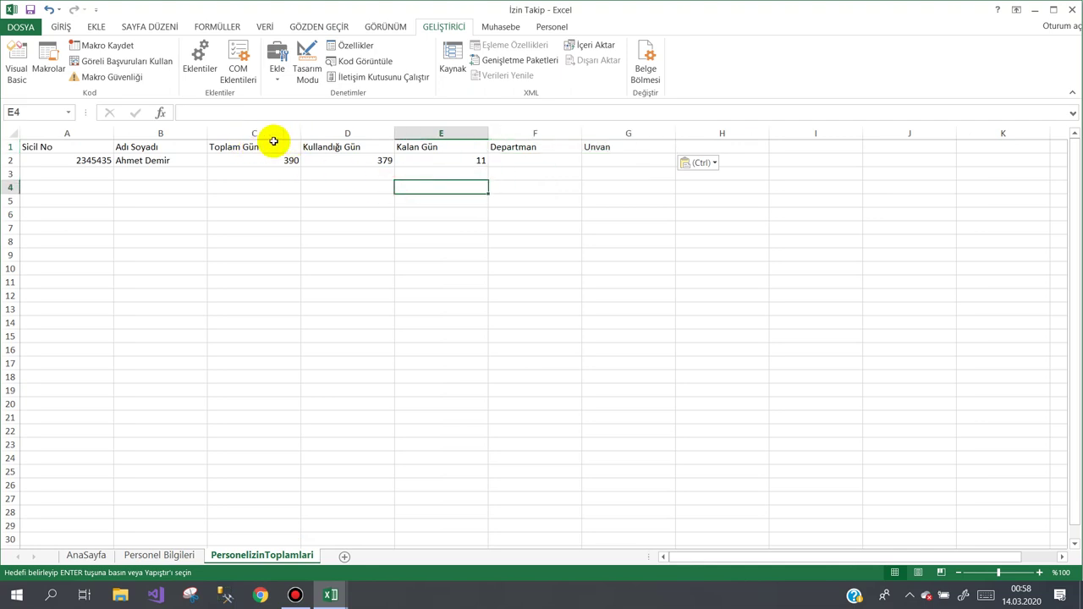
Step: Move the day-count columns over to H:J and delete the empty columns C through E
drag(259, 135, 455, 136)
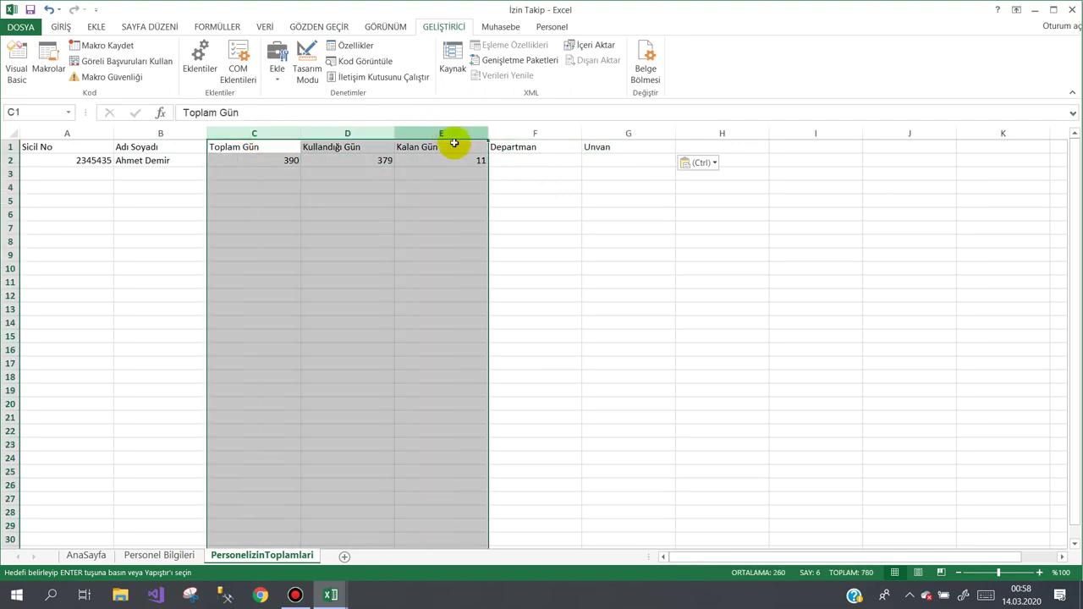
drag(489, 207, 763, 187)
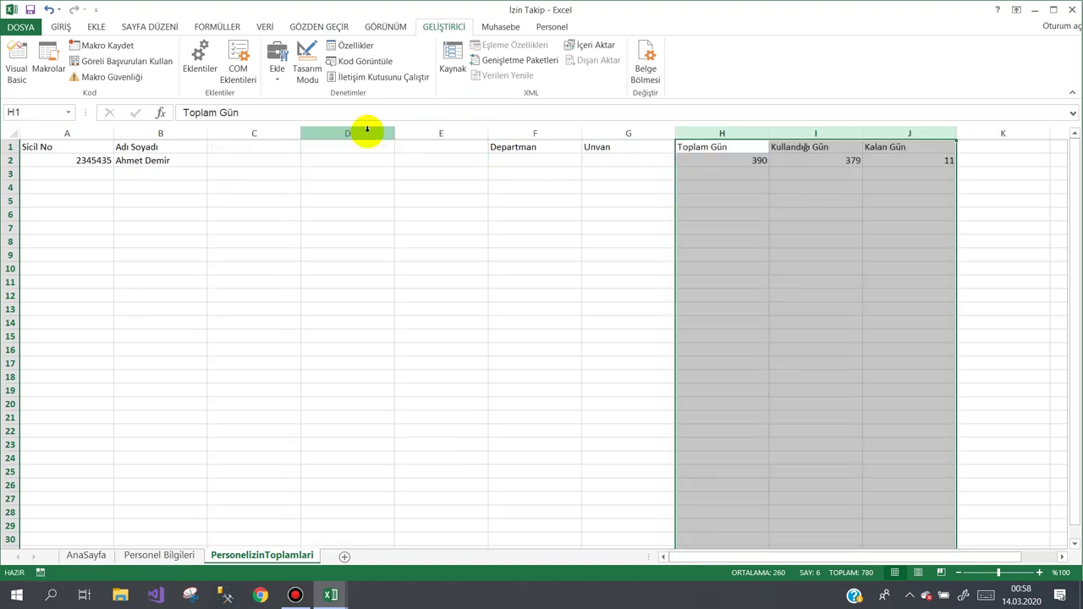
drag(423, 132, 251, 142)
right_click(261, 136)
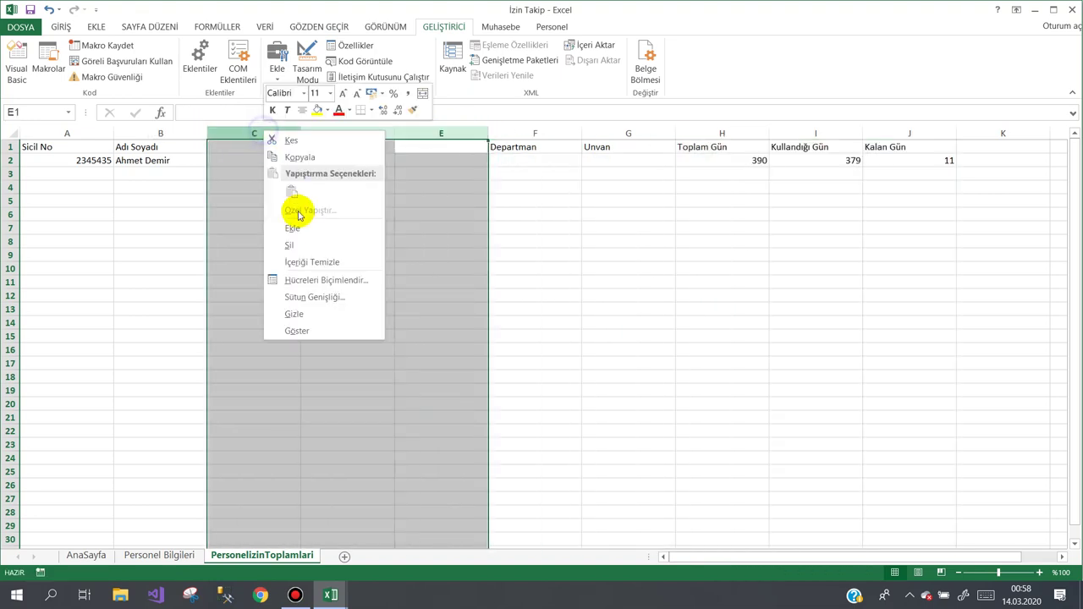
click(300, 243)
click(220, 184)
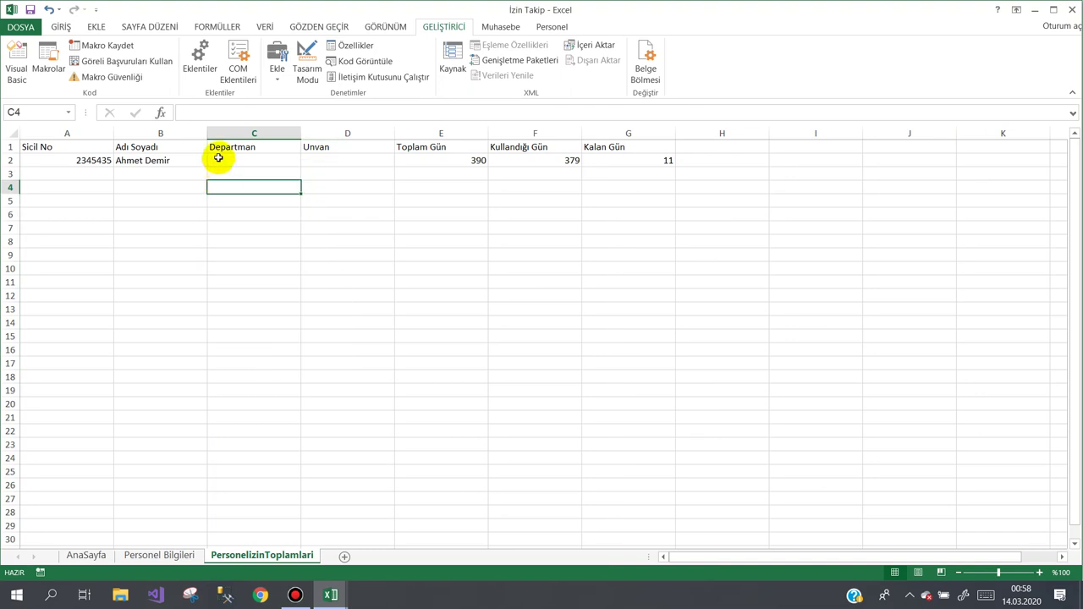
Step: Narrow column A to fit the Sicil No header
click(80, 145)
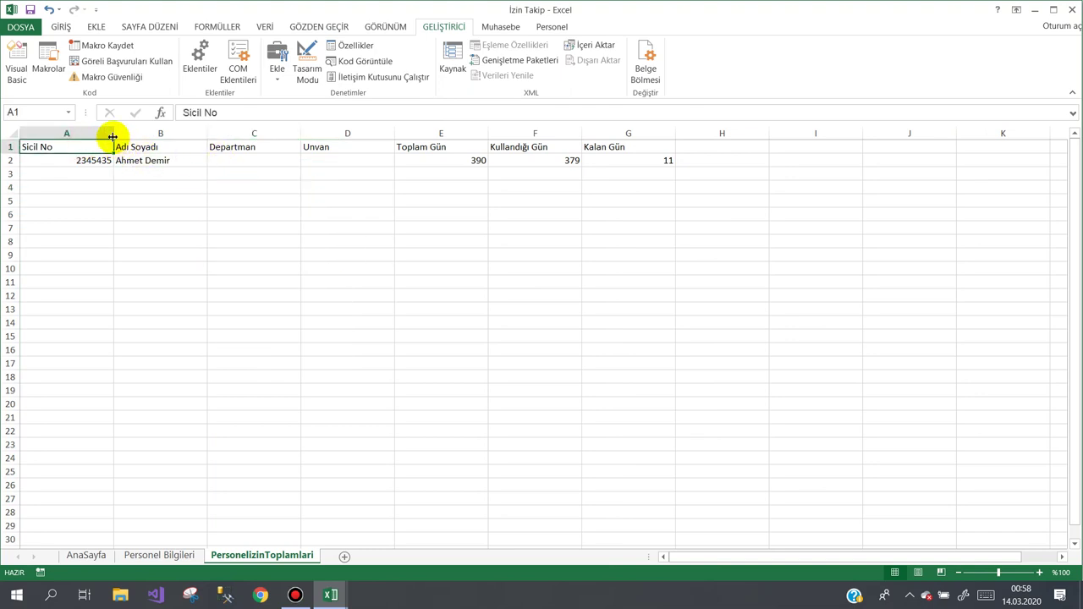
drag(112, 136, 84, 136)
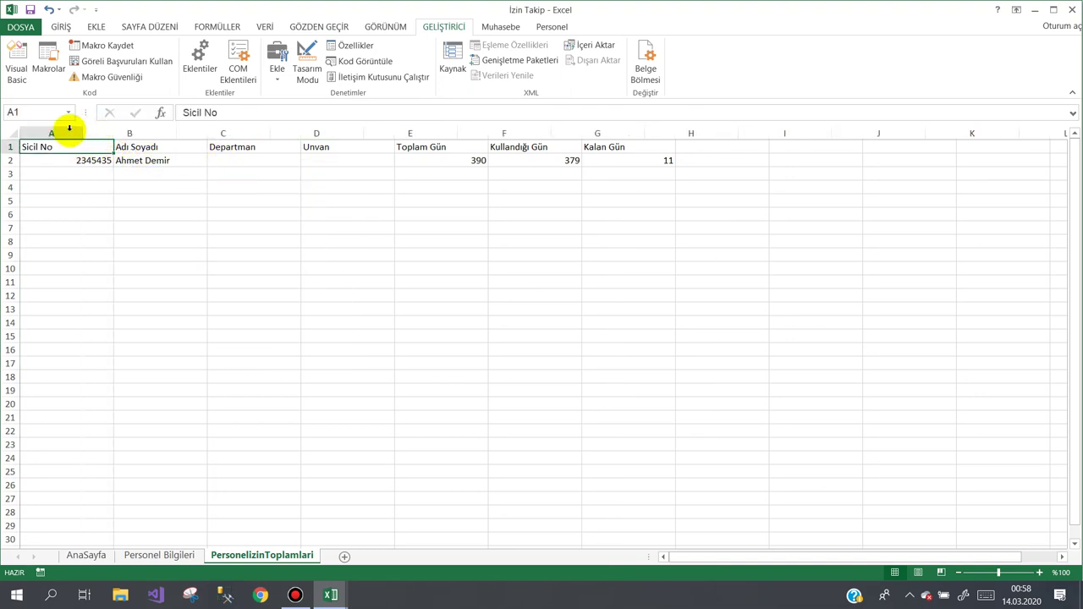
click(156, 556)
click(232, 555)
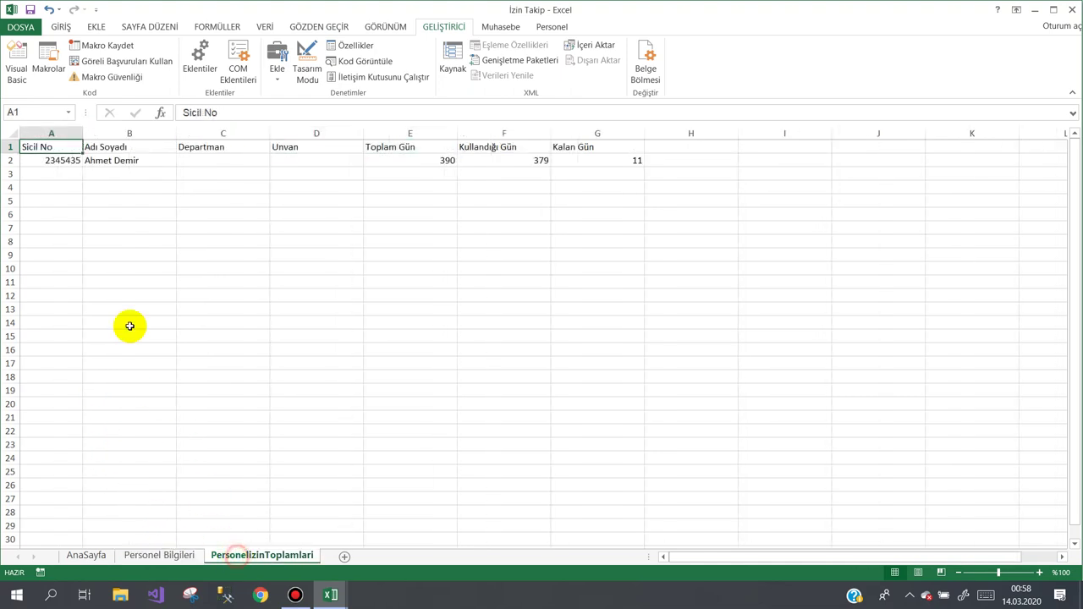
right_click(52, 129)
Step: Insert a new narrow column A headed ID before Sicil No
click(89, 230)
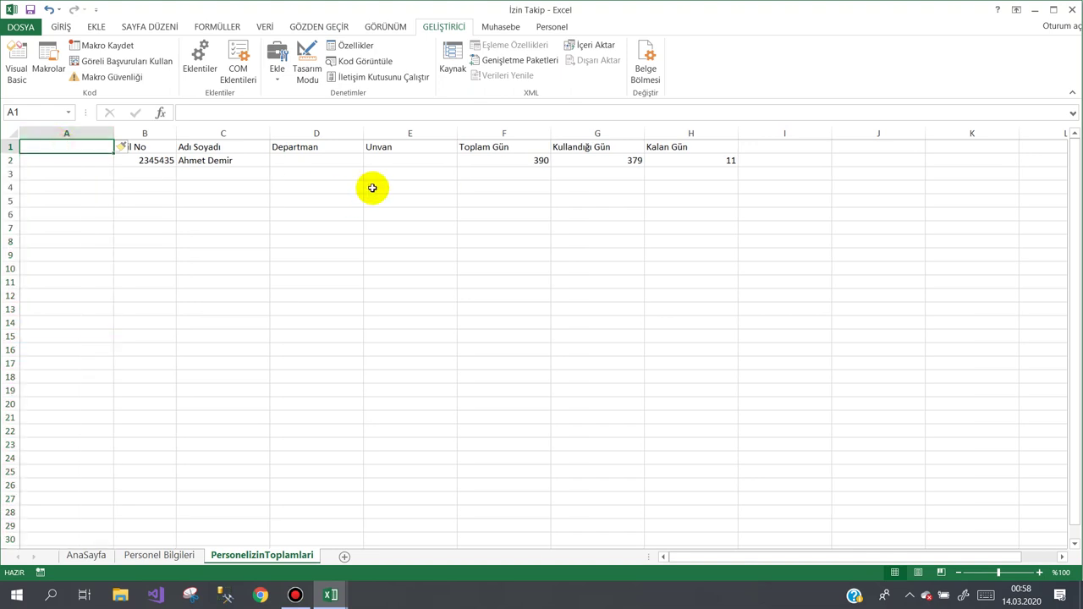
text(ID)
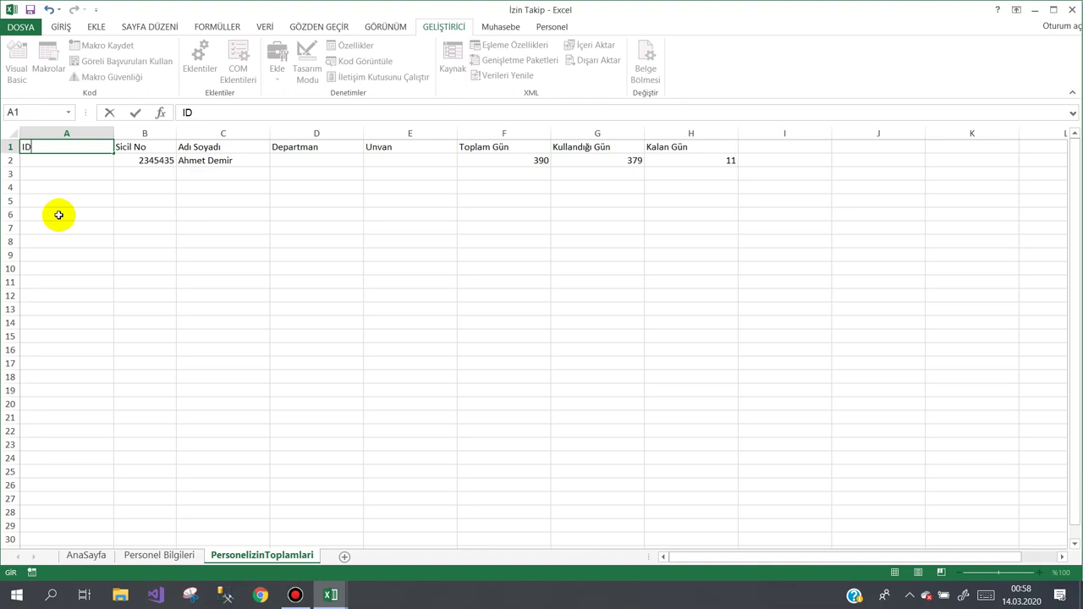
click(67, 187)
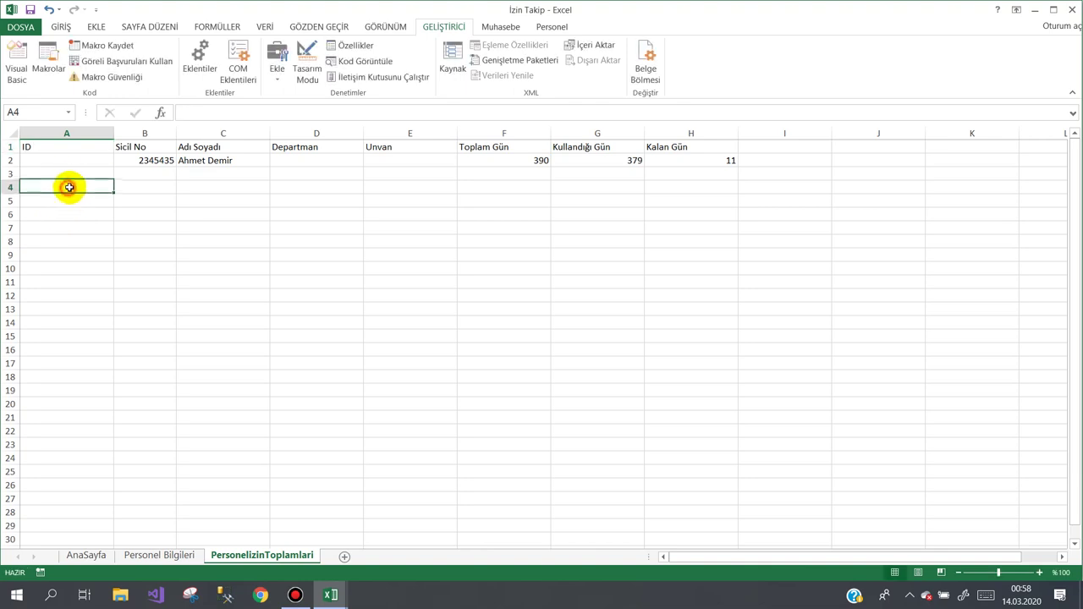
drag(116, 132, 55, 132)
click(93, 172)
Step: Enter 1 as the first ID in cell A2
click(89, 161)
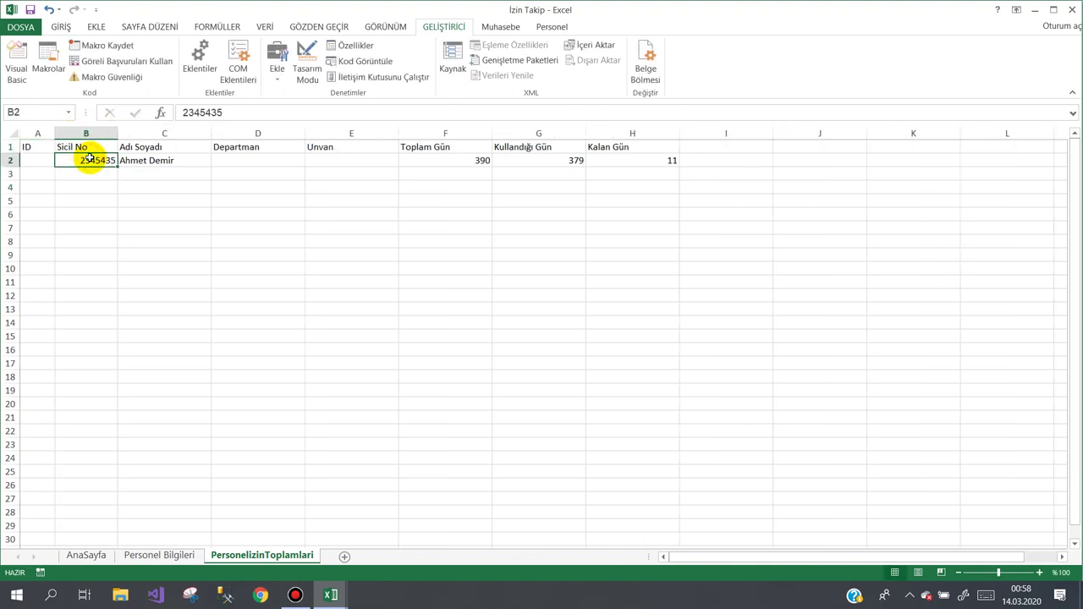
click(34, 161)
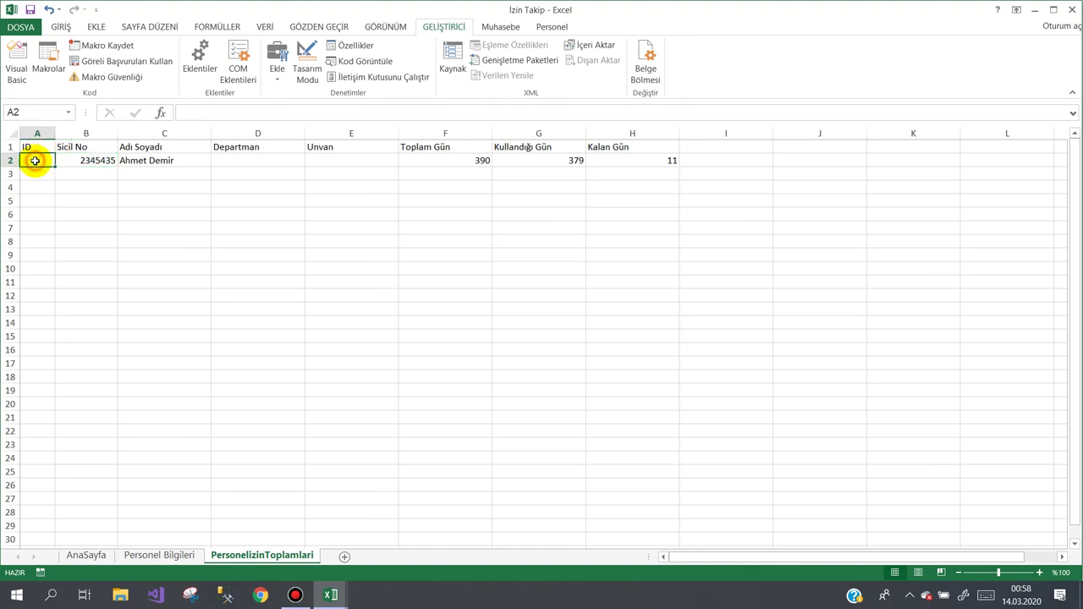
text(1)
click(56, 181)
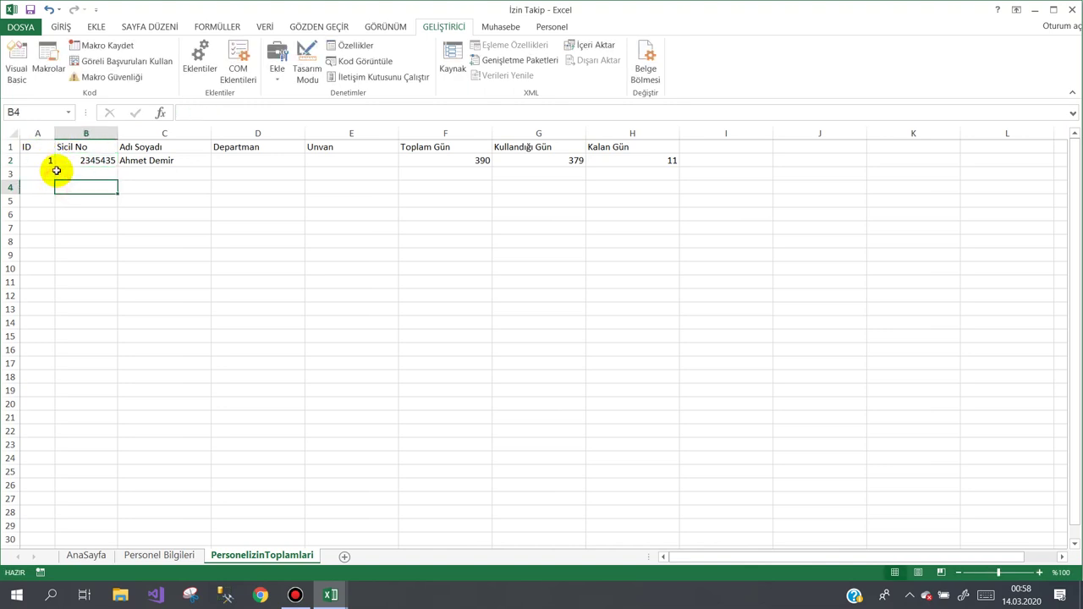
Step: Fill in Muhasebe as the department in D2 and Muhasebe Uzmanı as the title in E2
click(182, 161)
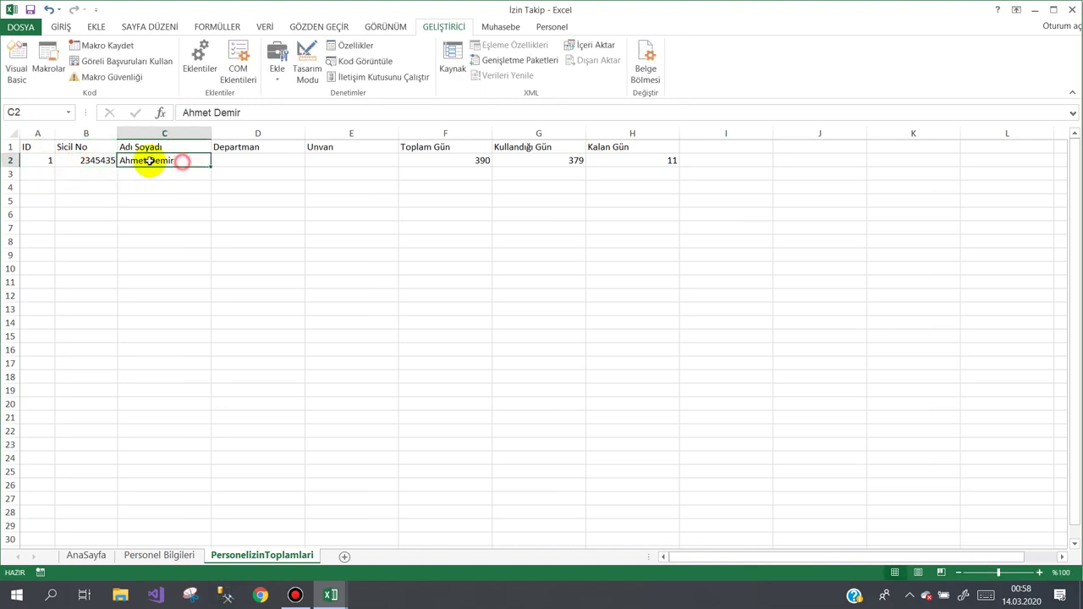
click(227, 161)
text(mUHASEBE)
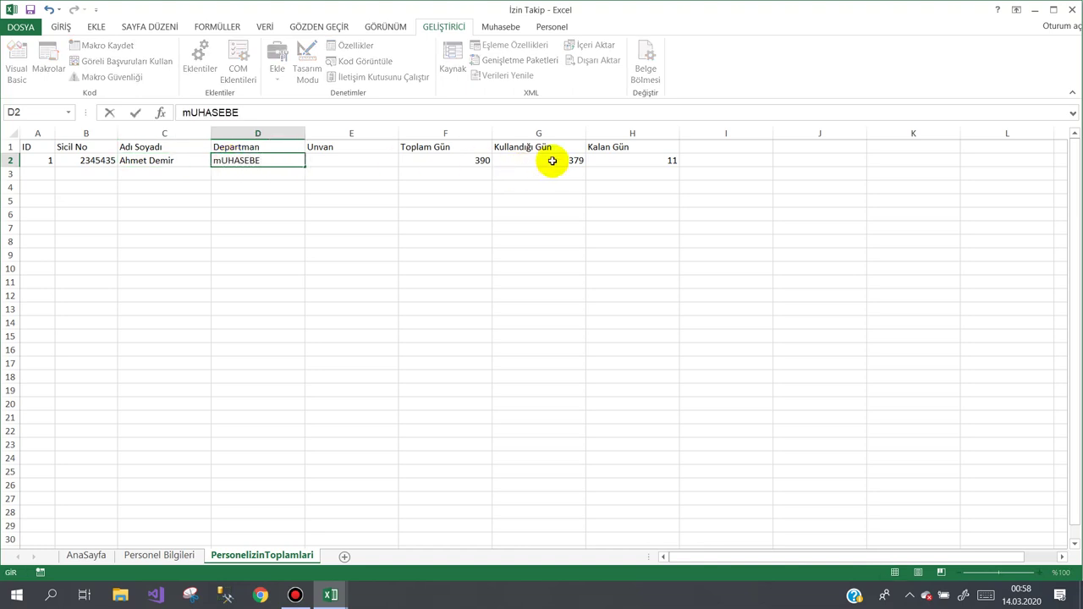
key(Tab)
text(M)
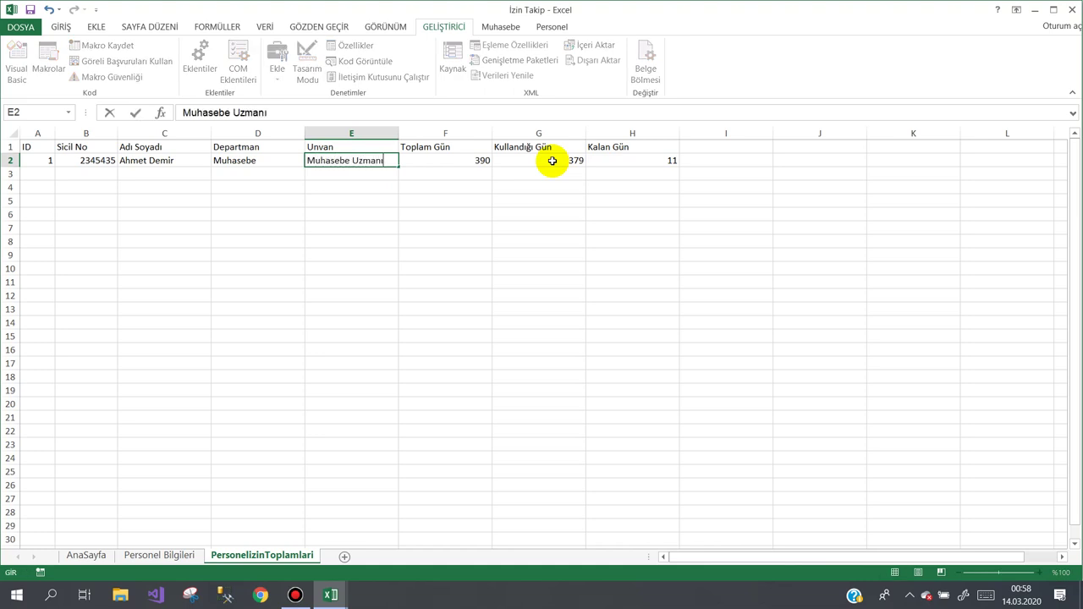
key(Return)
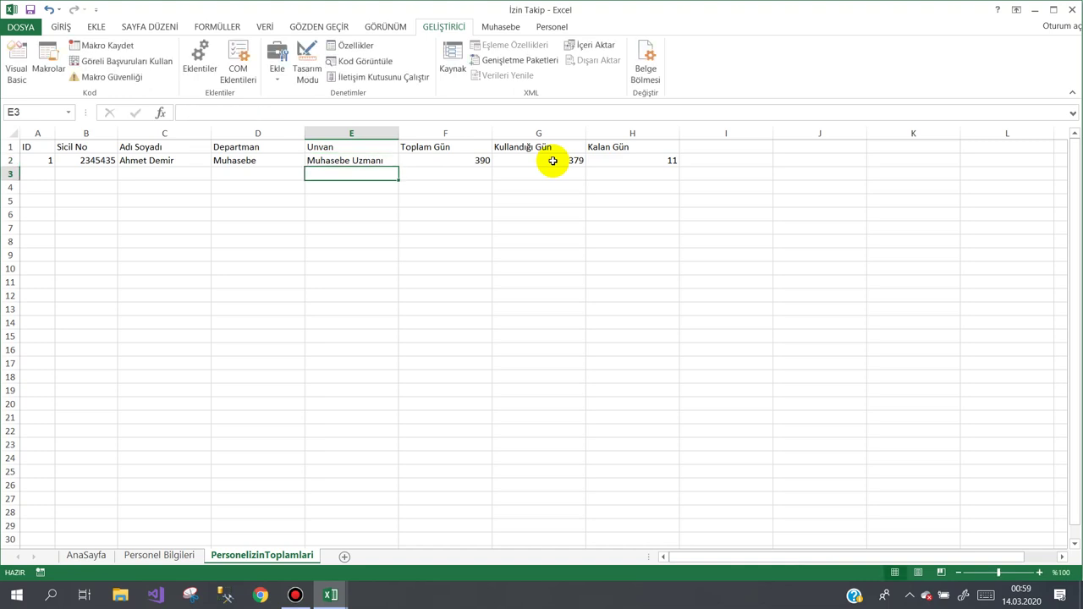
click(463, 162)
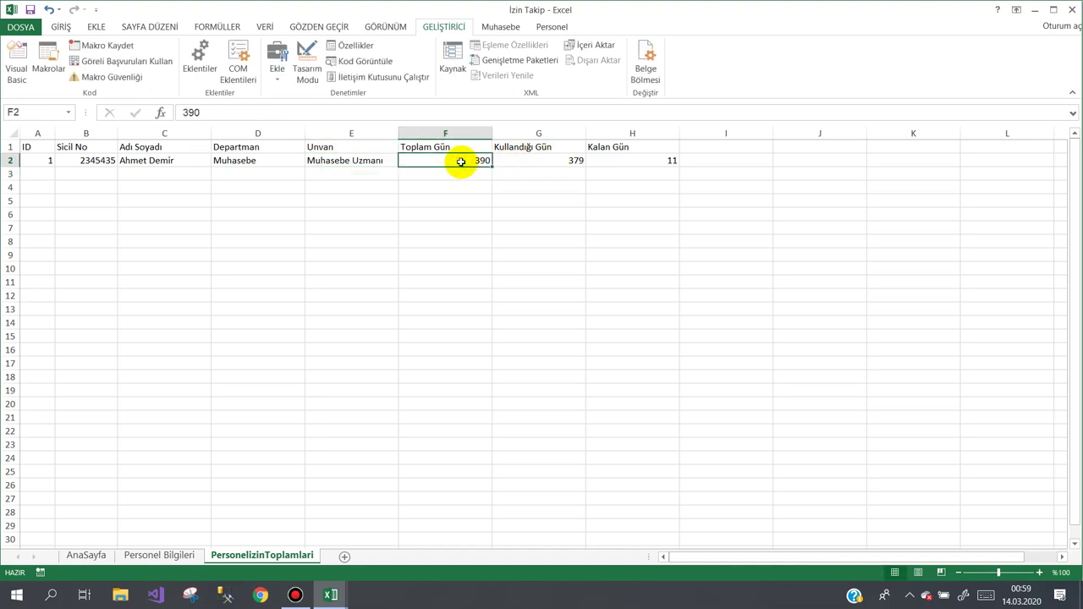
click(442, 130)
Step: Insert an İşe Giriş Tarihi column before Toplam Gün with 01.03.2013 in F2
right_click(442, 130)
click(475, 227)
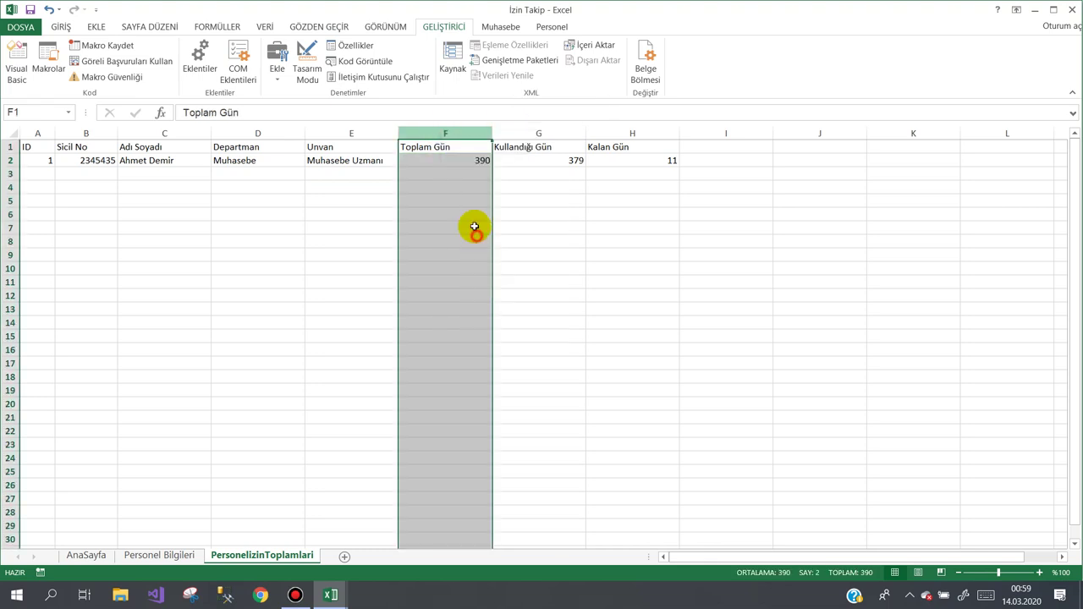
text(İşe Giriş Tarihi)
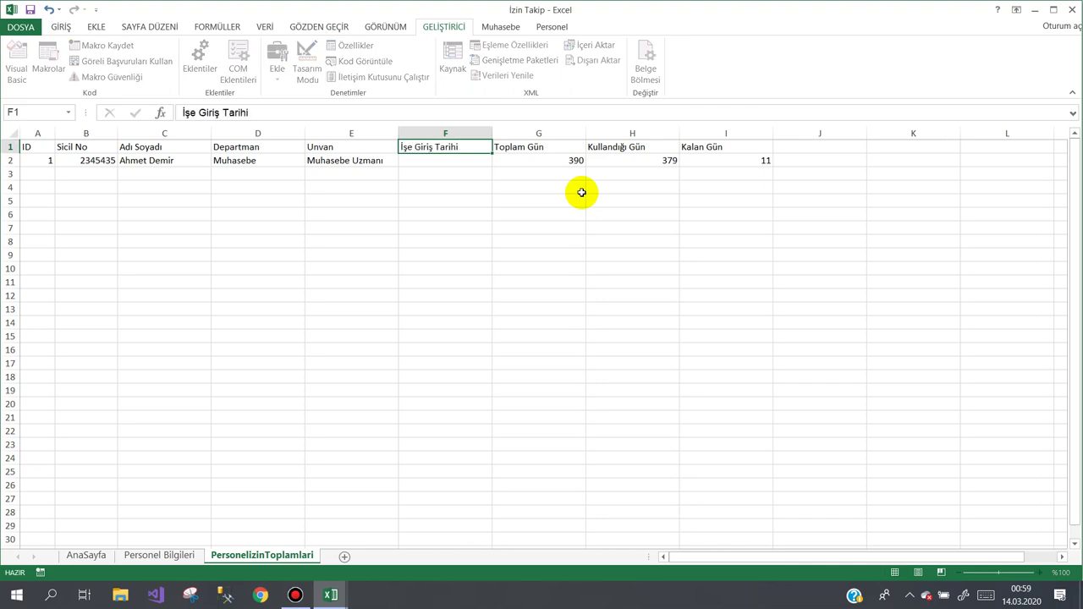
key(Return)
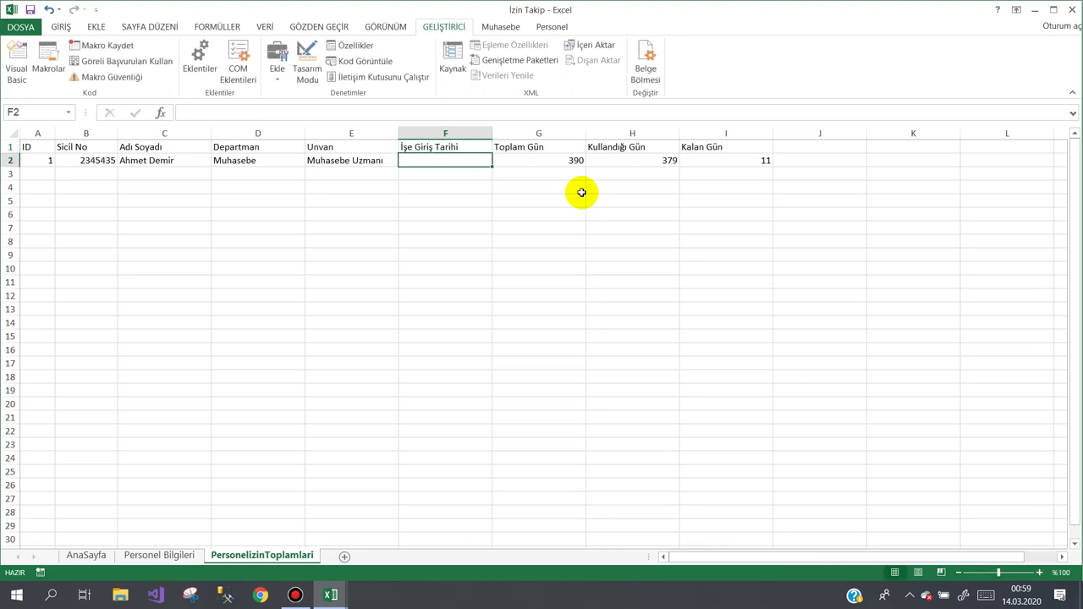
text(01.03.2013)
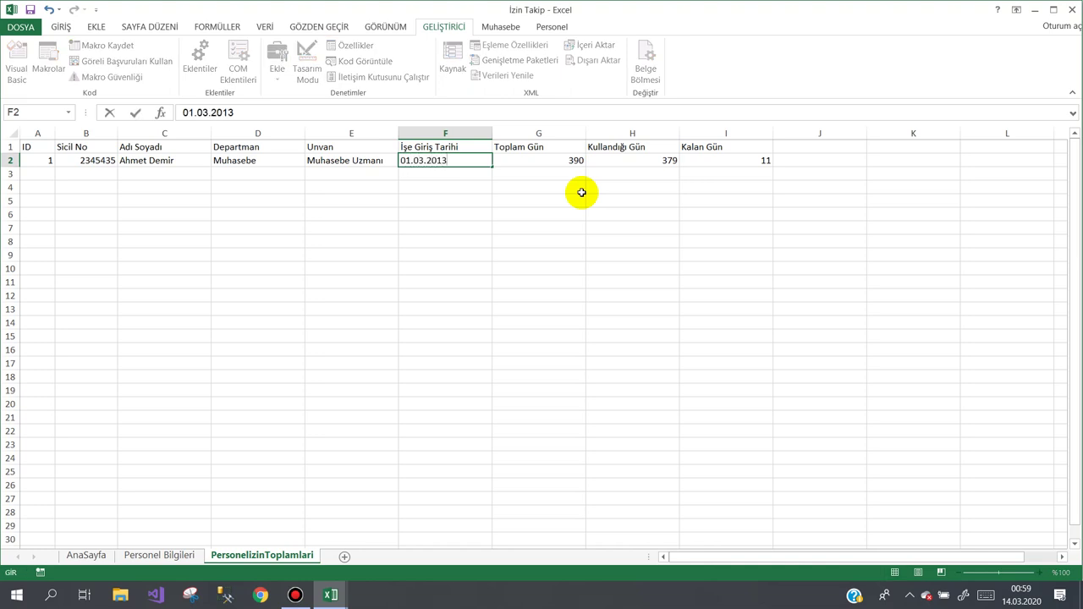
key(Return)
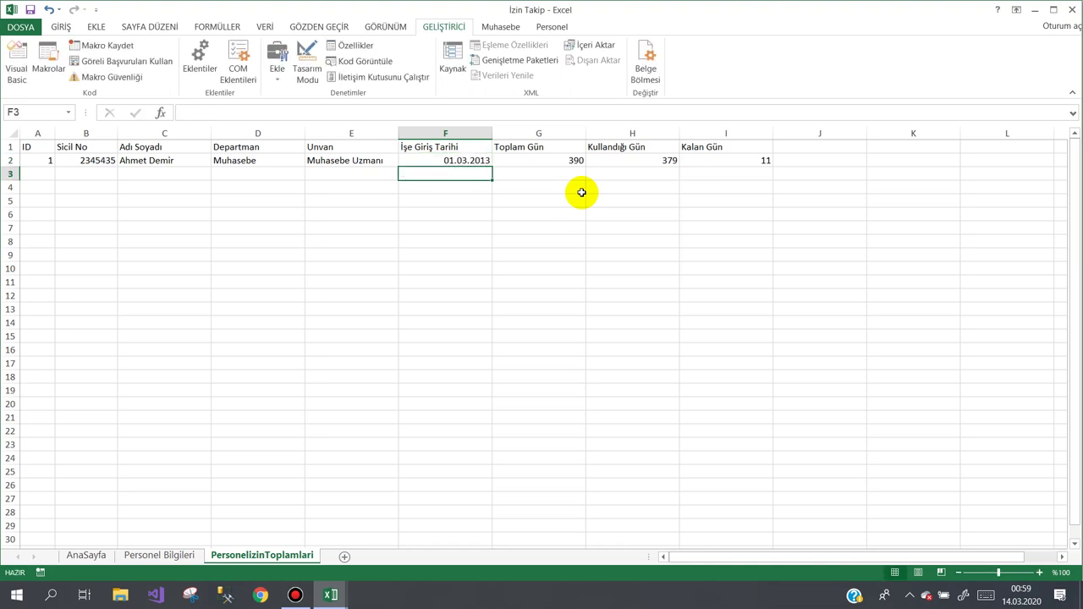
Step: Review the Toplam Gün, Kullandığı Gün and Kalan Gün values and the A1:I1 header row
click(556, 160)
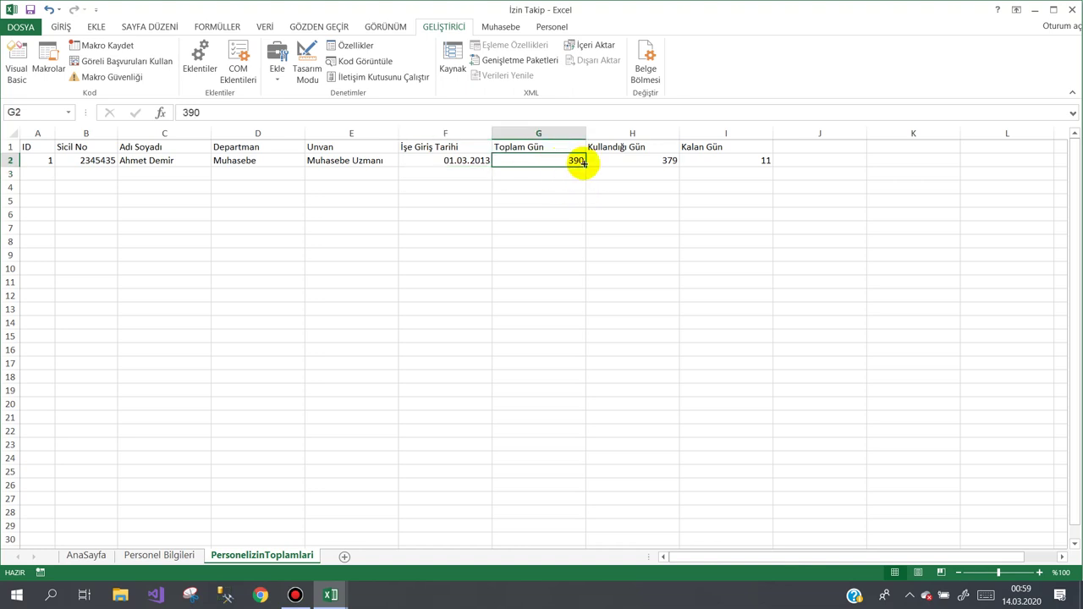
click(634, 161)
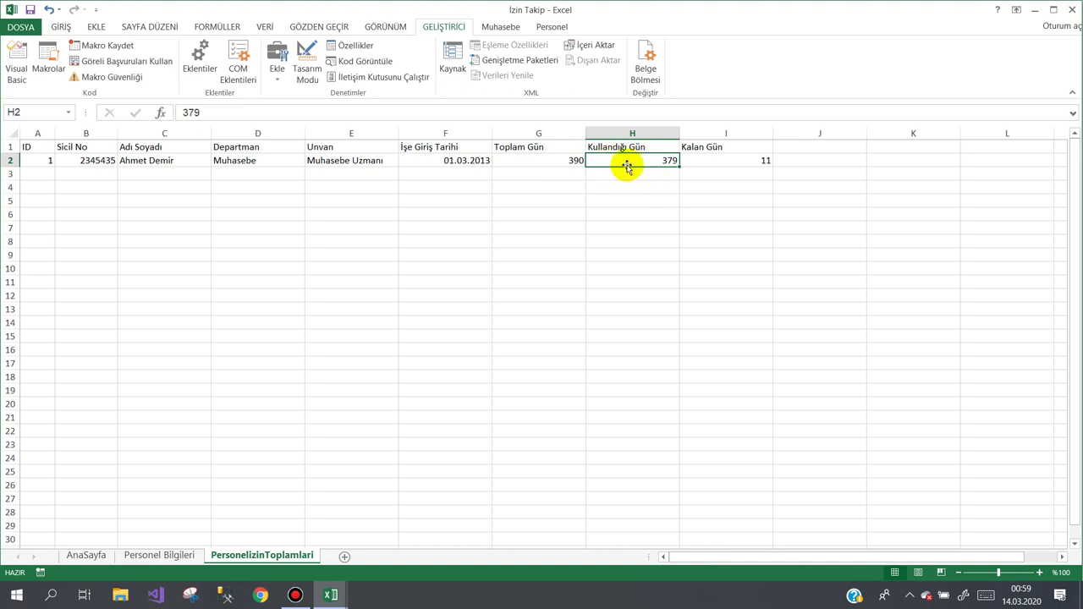
click(725, 160)
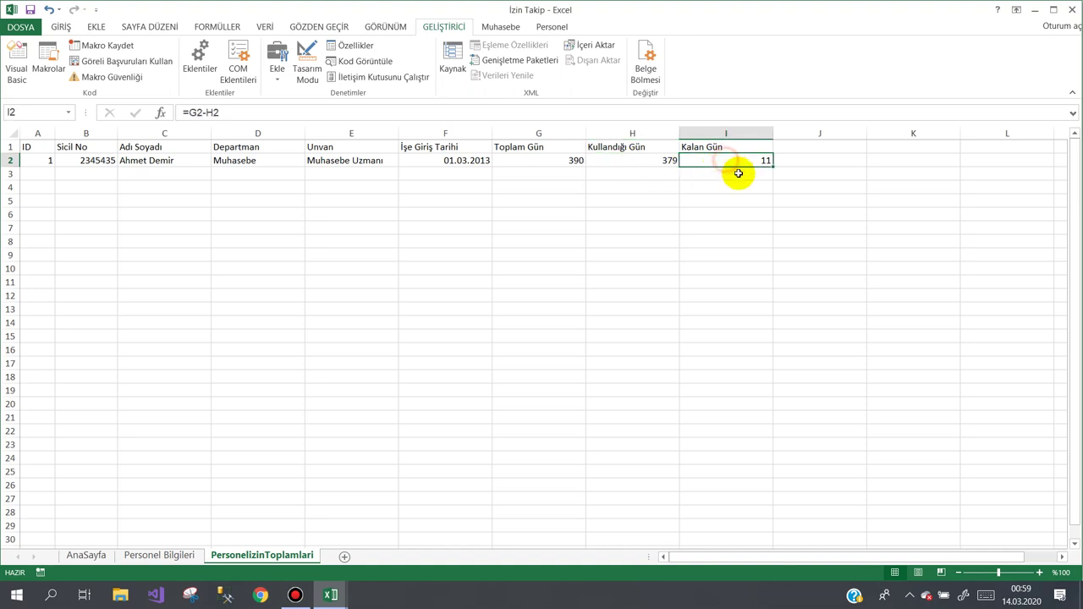
click(462, 190)
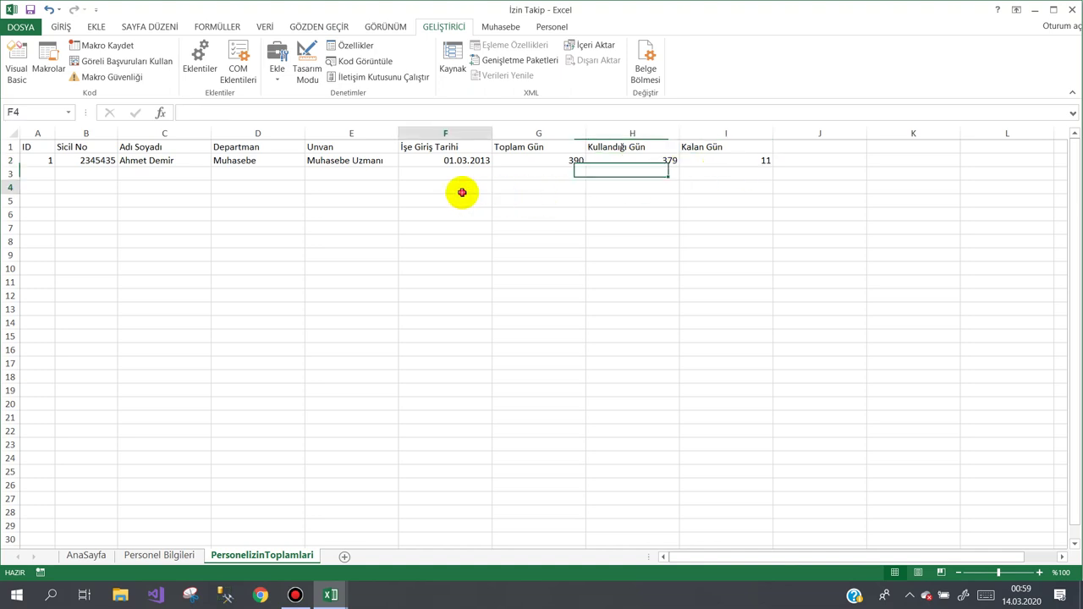
click(166, 191)
drag(43, 145, 719, 147)
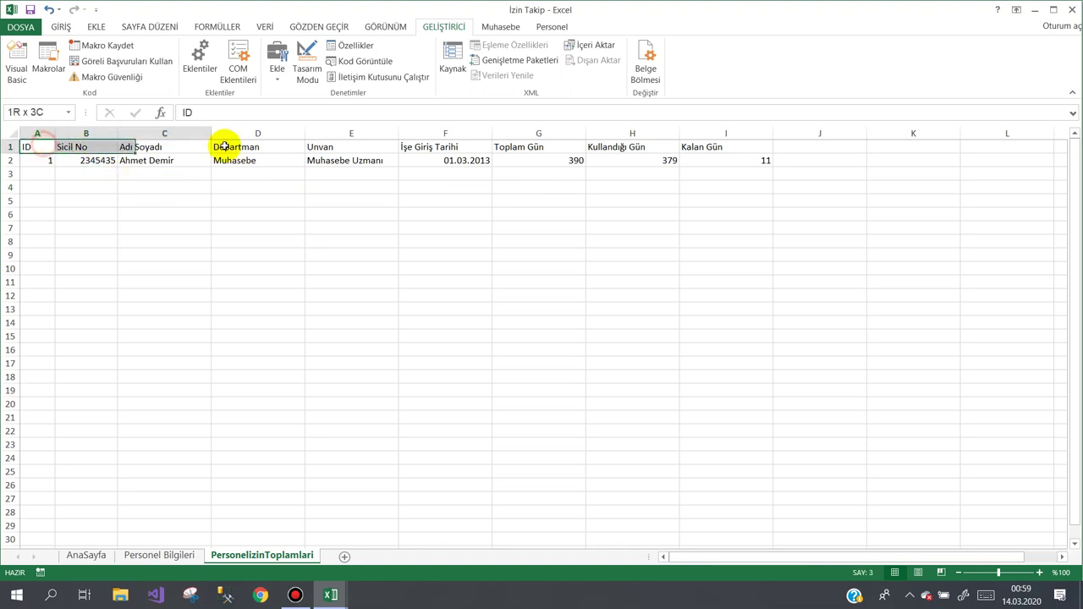
click(317, 225)
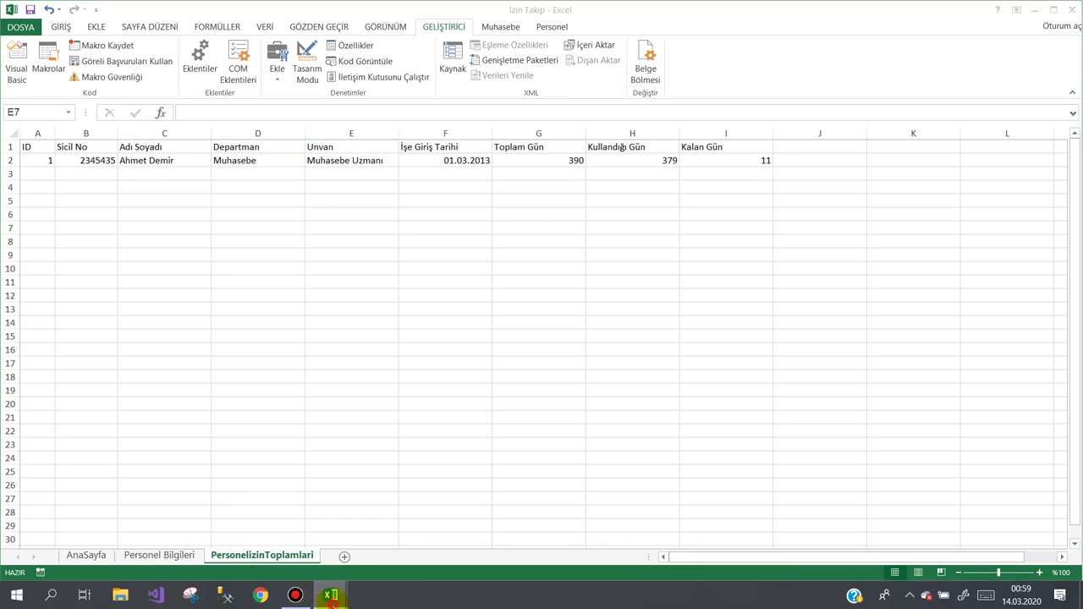
Step: Rearrange the Excel and VBA editor windows, ending with the editor in front
mouse_move(330, 595)
click(401, 545)
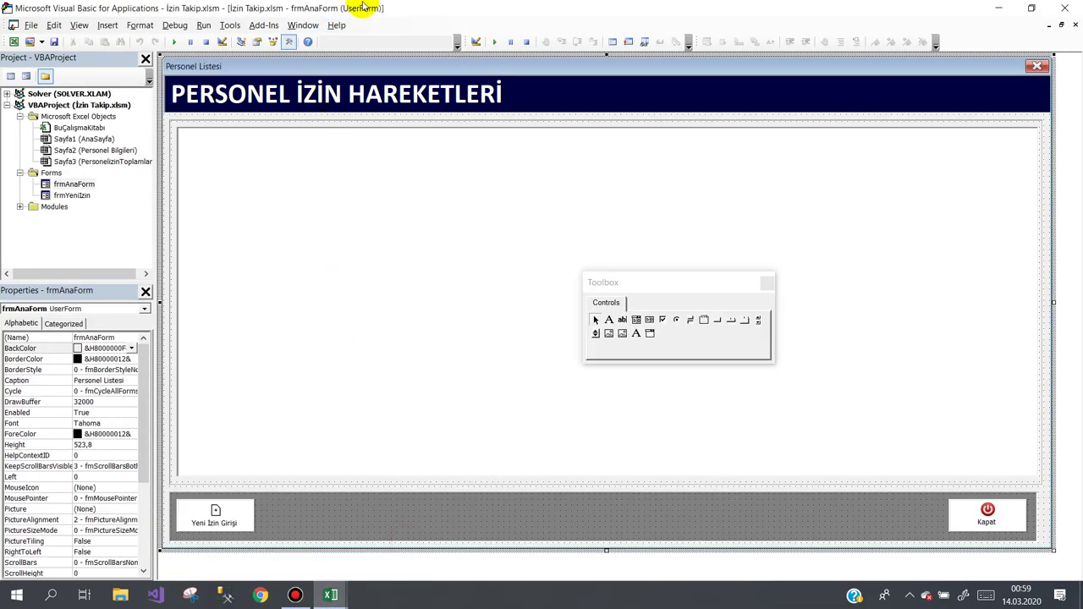
drag(364, 10, 392, 173)
click(759, 101)
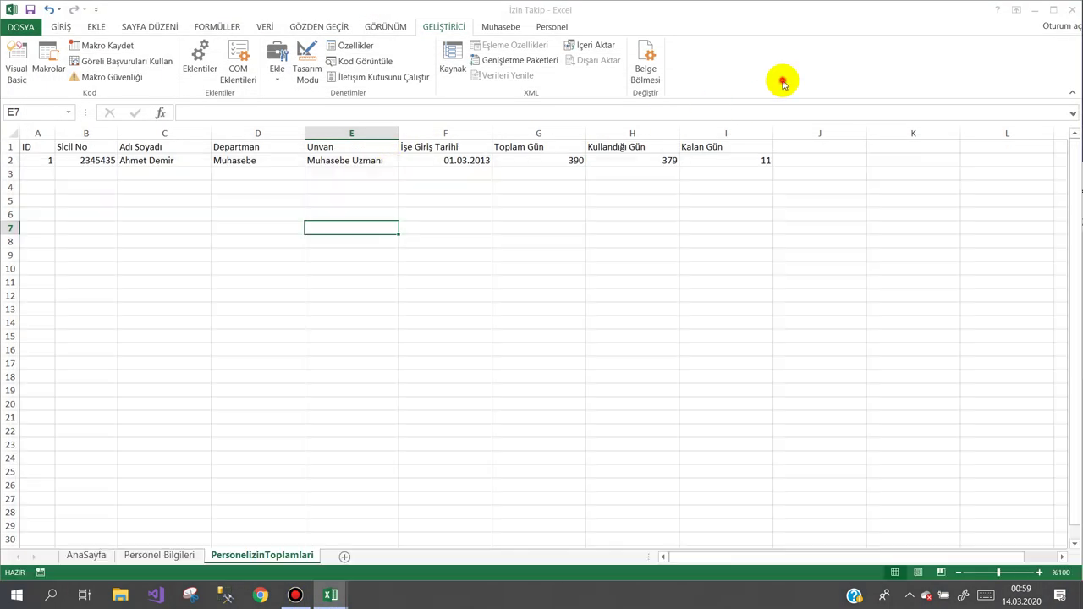
click(1070, 96)
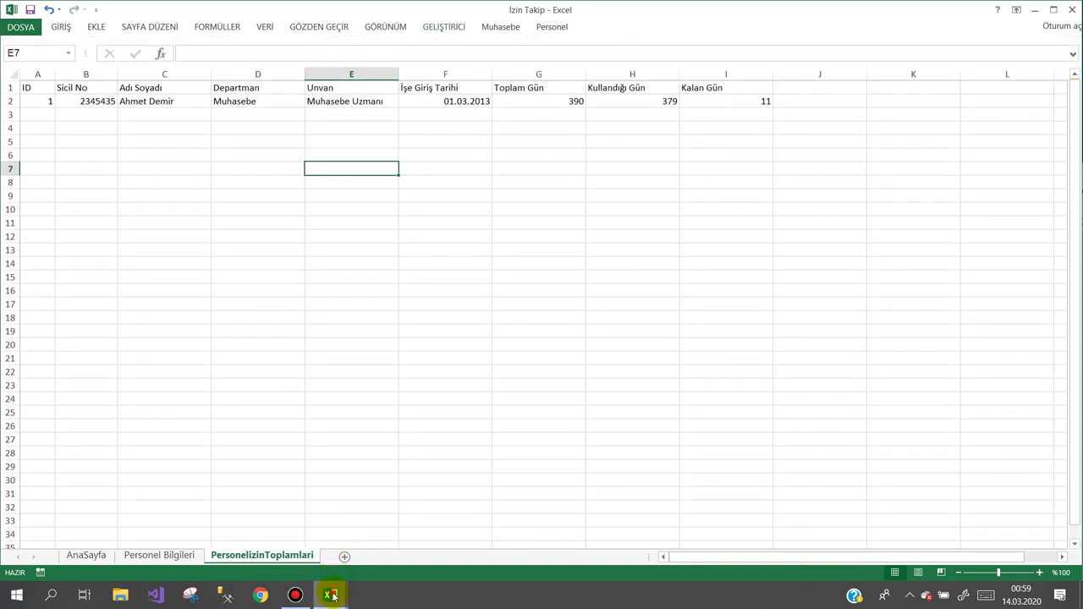
mouse_move(334, 597)
click(367, 542)
mouse_move(355, 172)
mouse_down()
mouse_move(344, 128)
mouse_move(362, 120)
mouse_up()
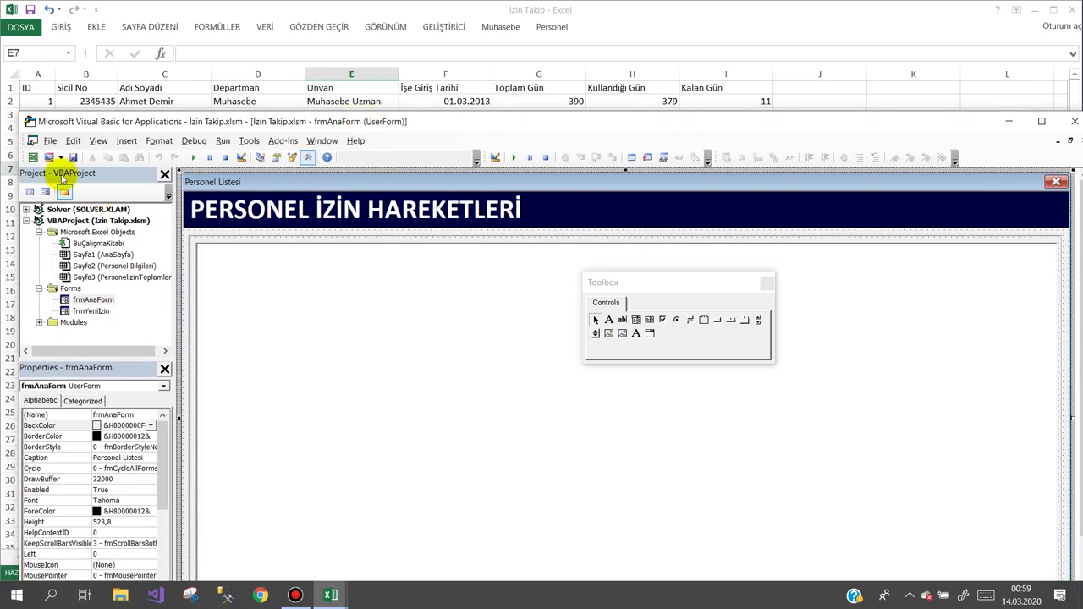
Step: Copy frmAnaForm's navy header frame
click(191, 231)
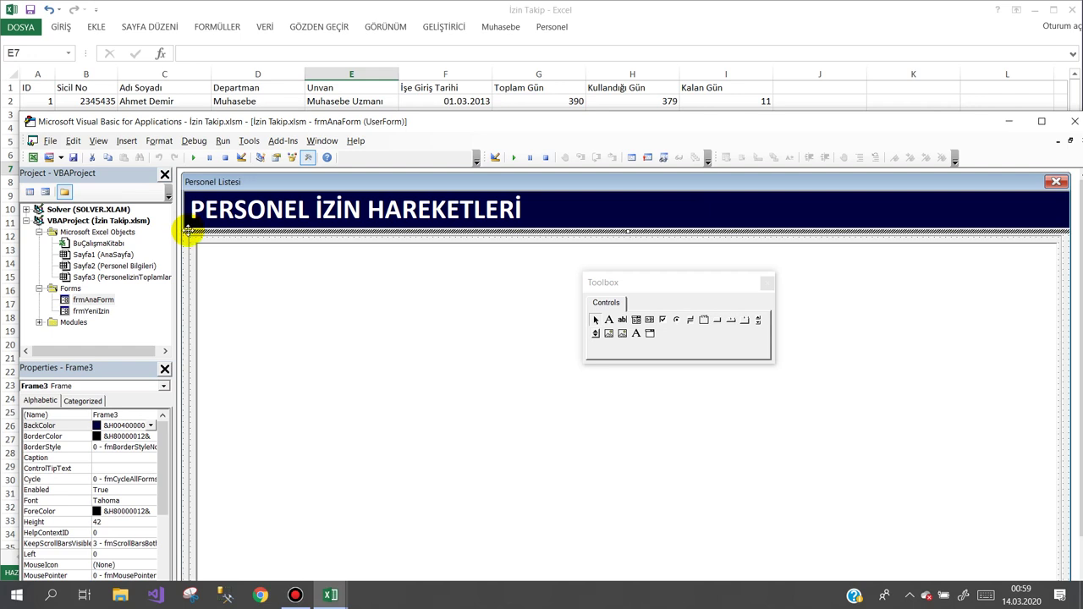
right_click(189, 233)
click(216, 254)
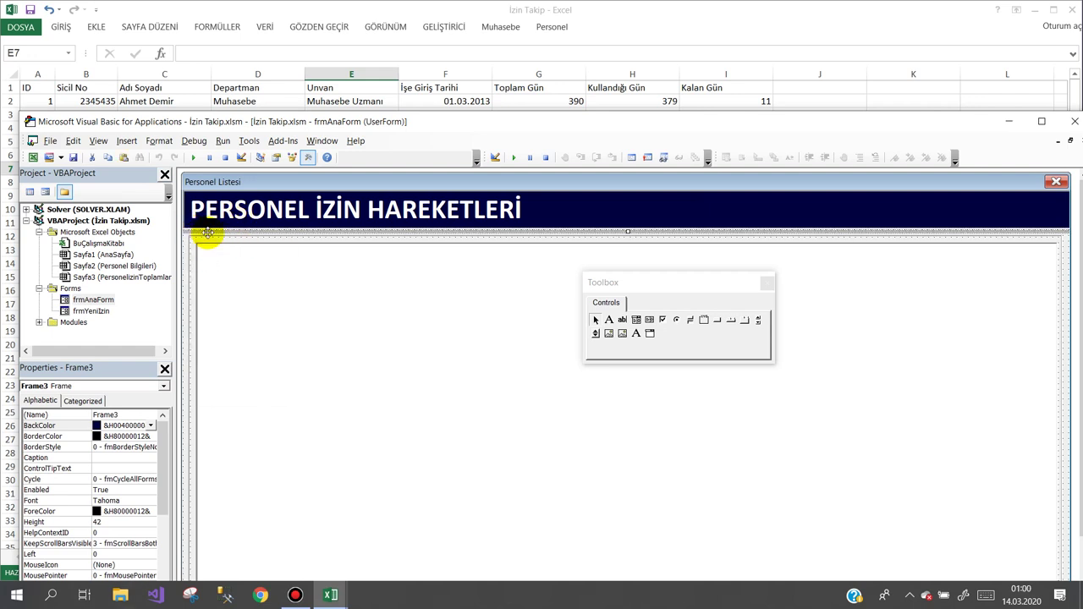
Step: Insert a new UserForm1, enlarge it, and paste the header frame at its top-left
click(48, 158)
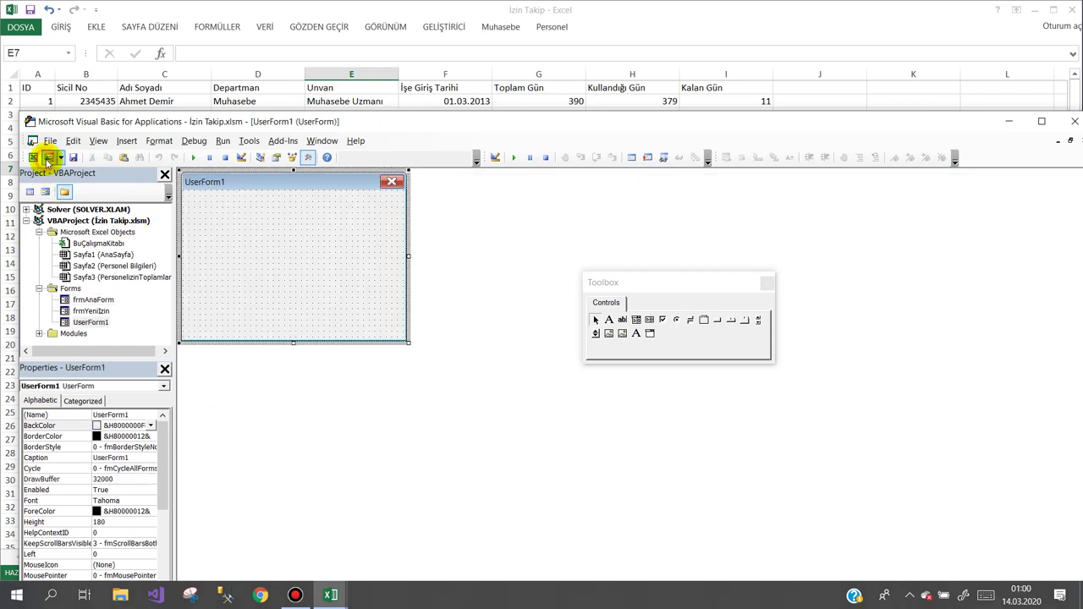
drag(407, 342, 774, 535)
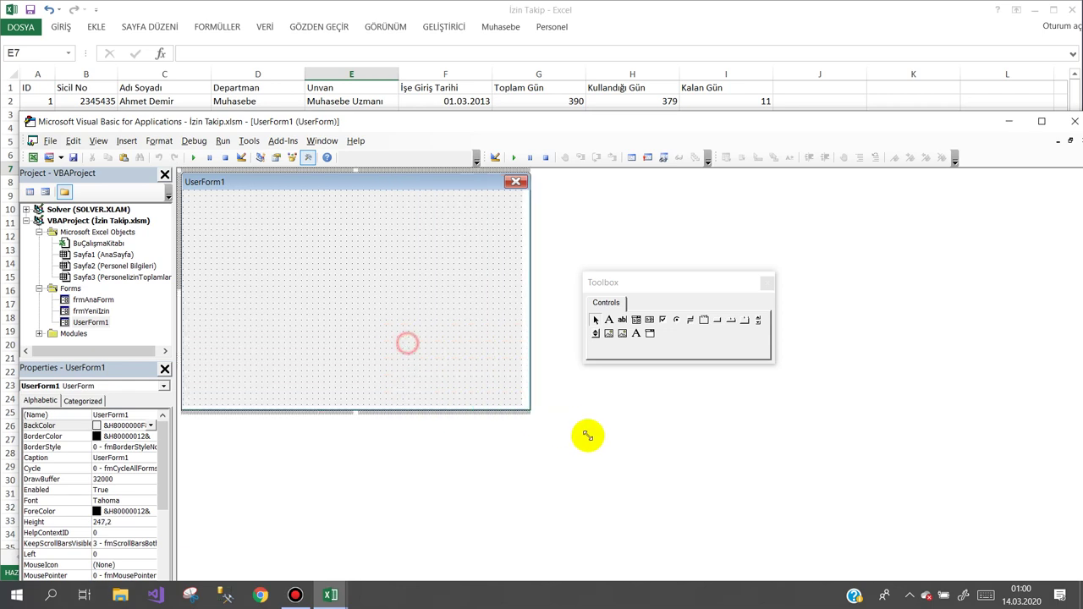
right_click(338, 243)
click(356, 269)
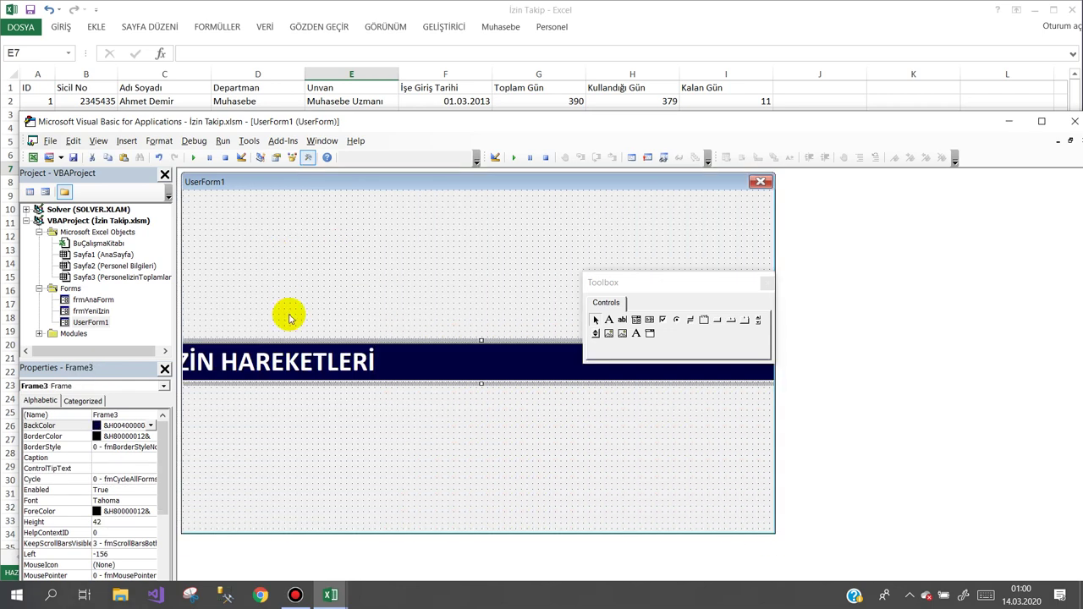
mouse_move(288, 340)
mouse_down()
mouse_move(392, 201)
mouse_move(416, 198)
mouse_up()
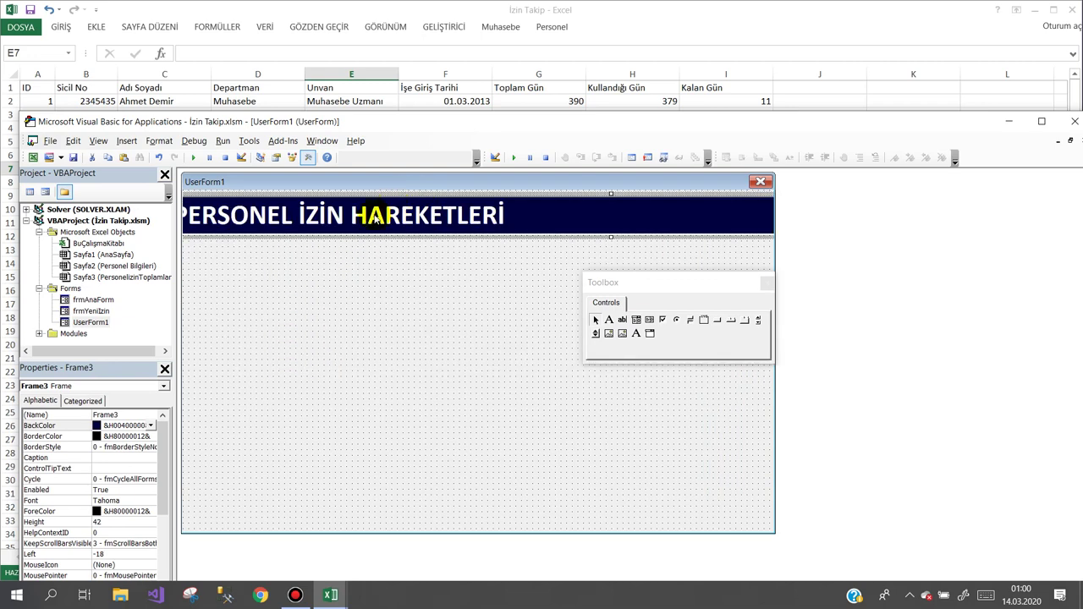
drag(295, 241, 293, 238)
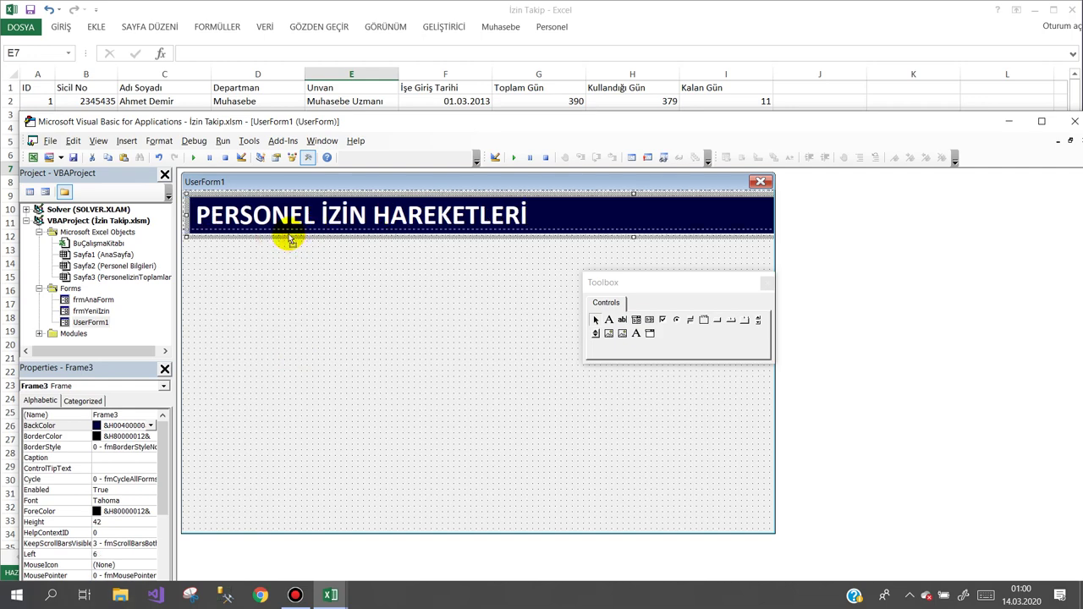
click(307, 252)
Step: Retitle the pasted header label to PERSONEL KAYIT FORMU
click(286, 213)
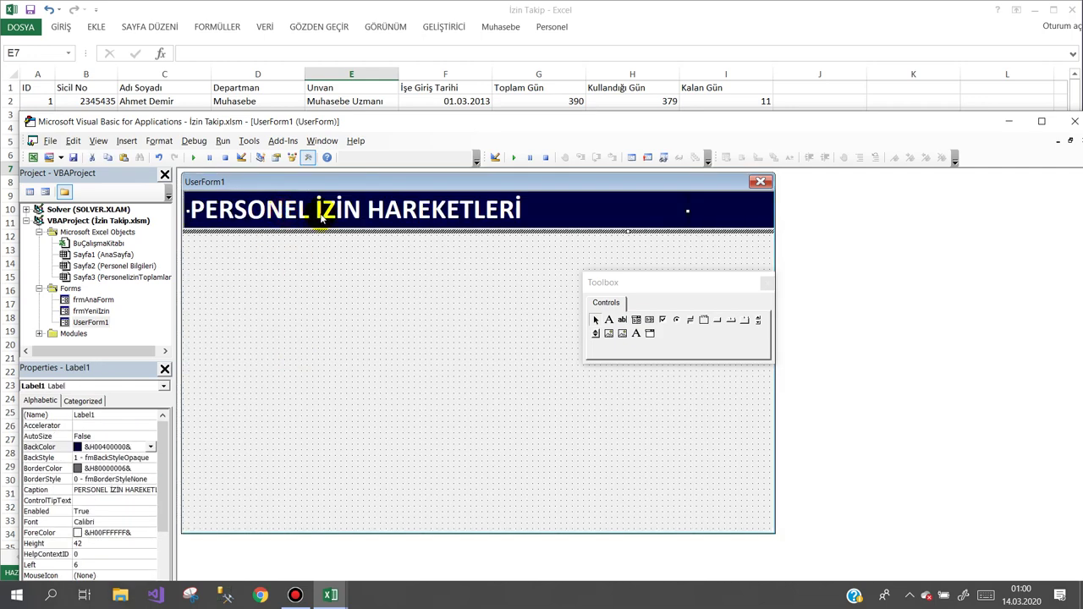
click(321, 216)
drag(316, 211, 567, 211)
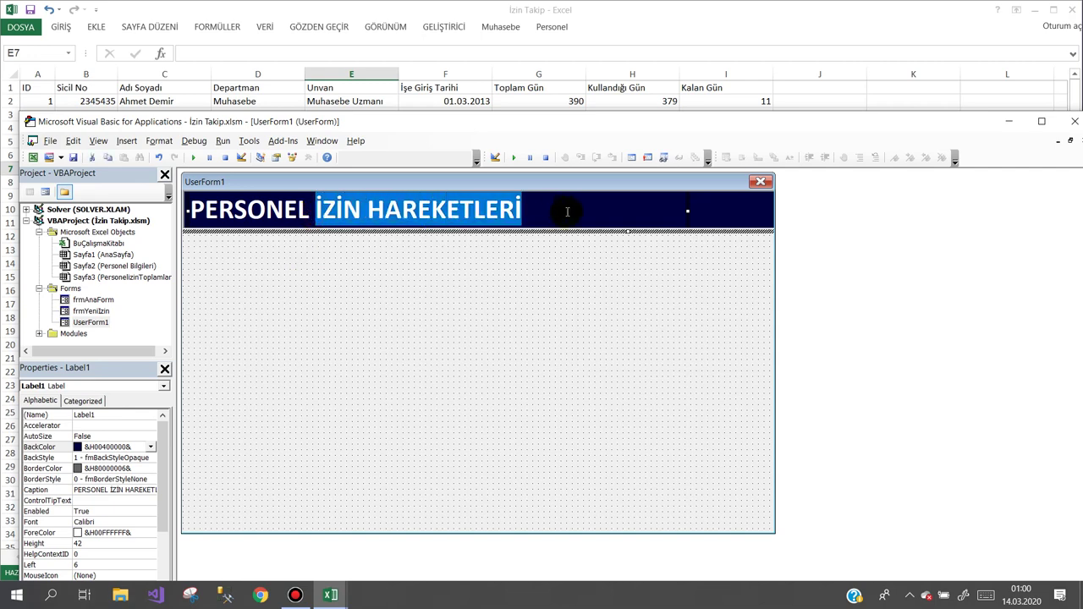
text(k)
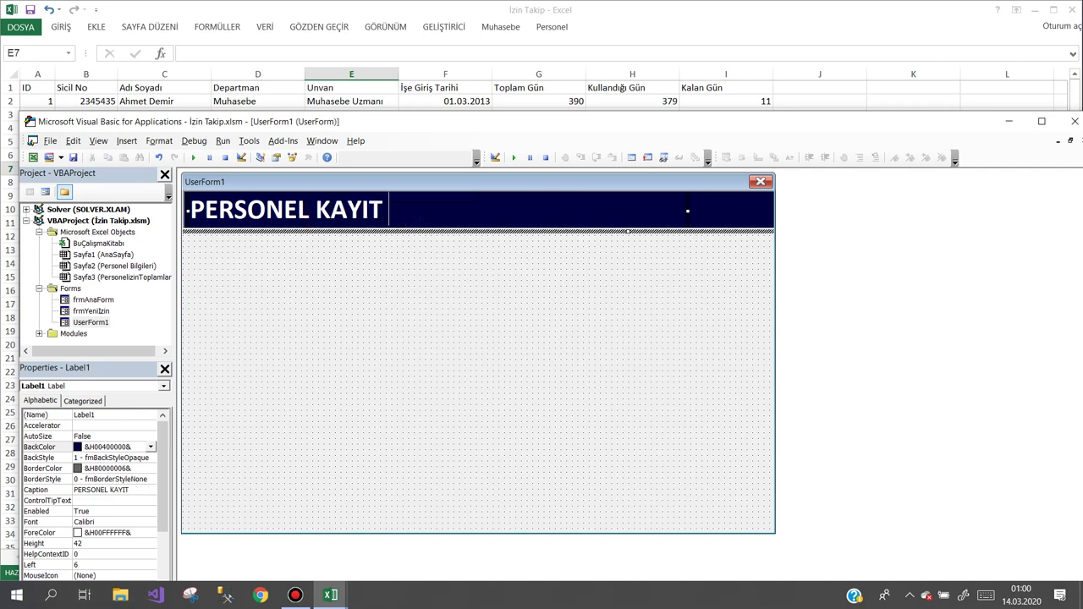
text(FORMU)
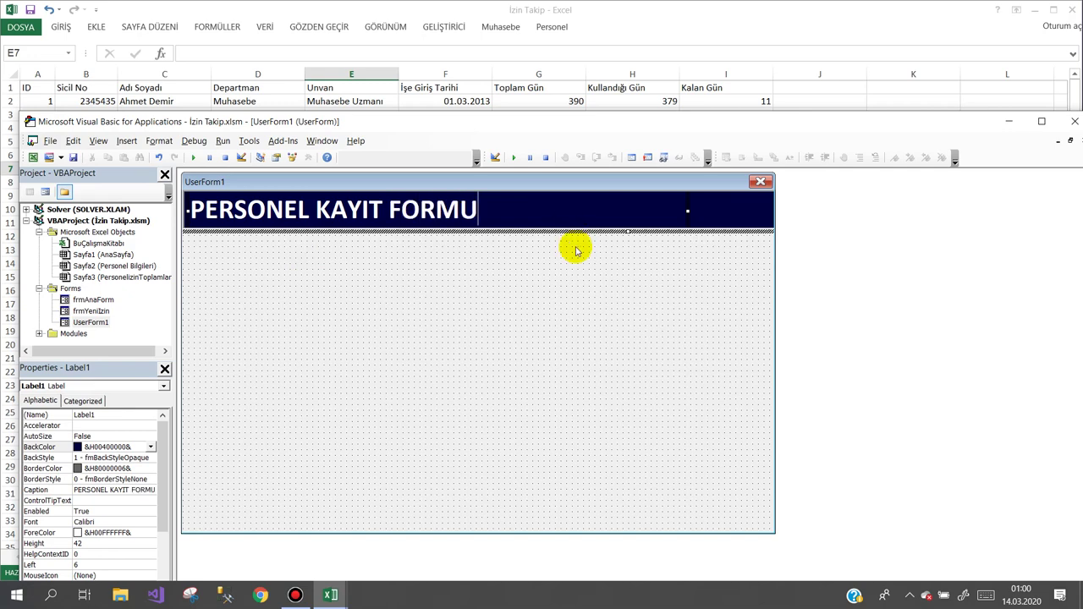
click(569, 237)
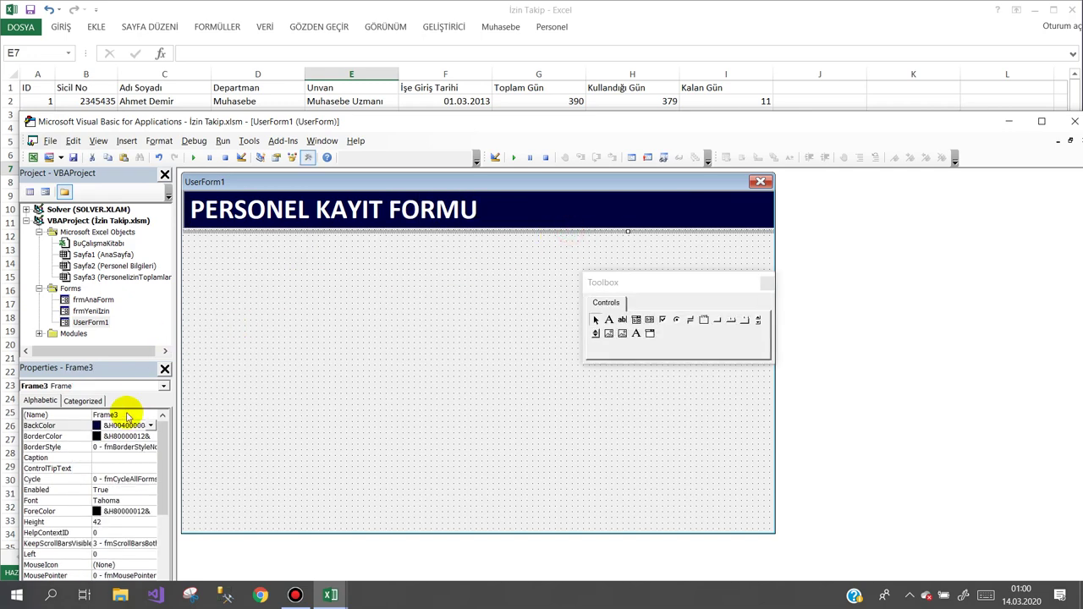
Step: Try a green header background and set the title label's BackStyle to transparent
click(150, 425)
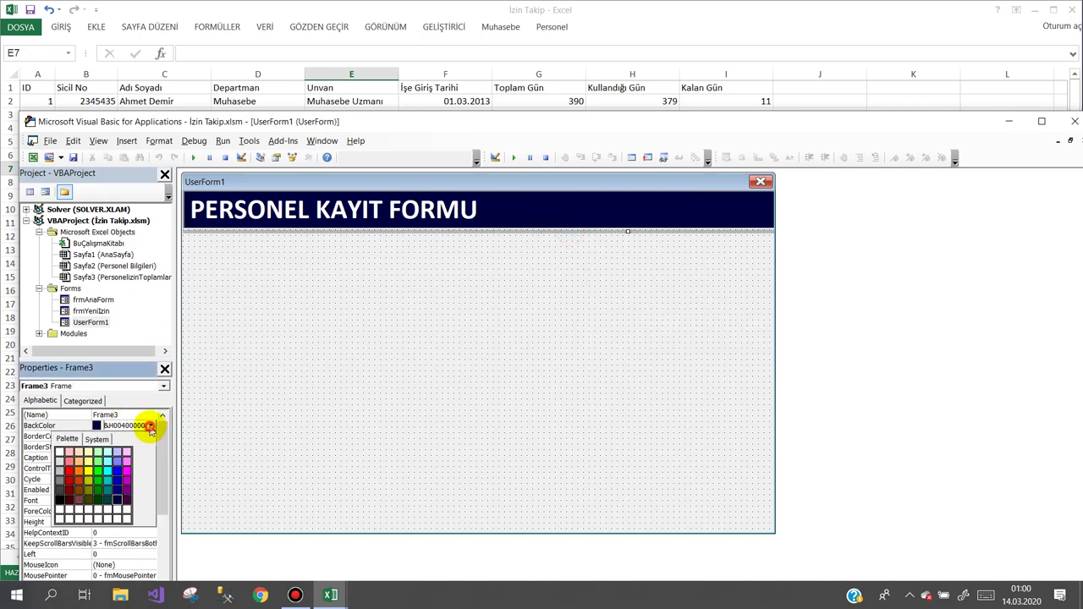
click(103, 495)
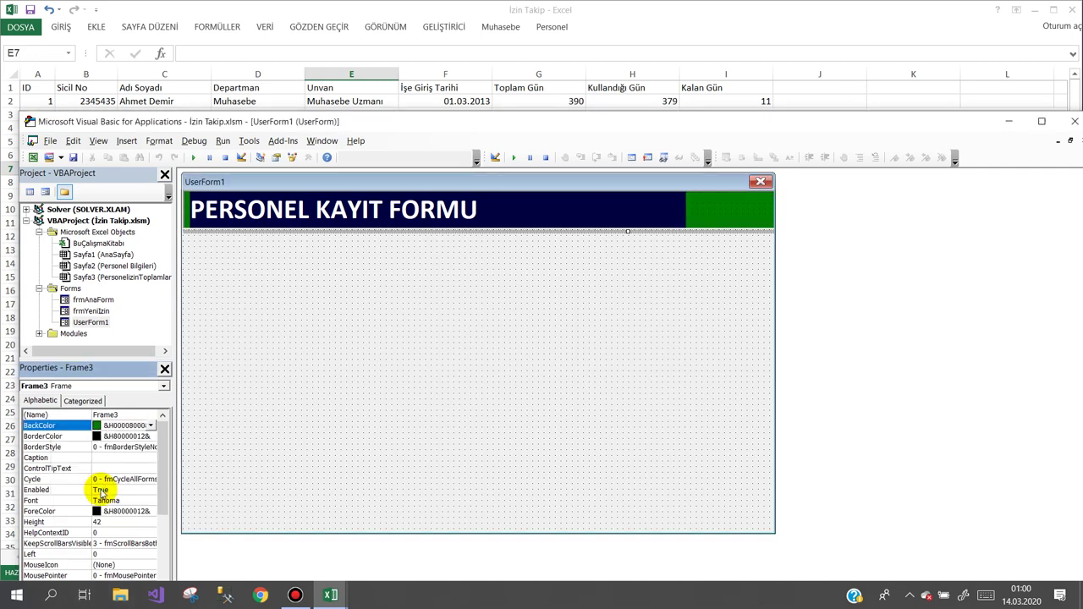
click(657, 217)
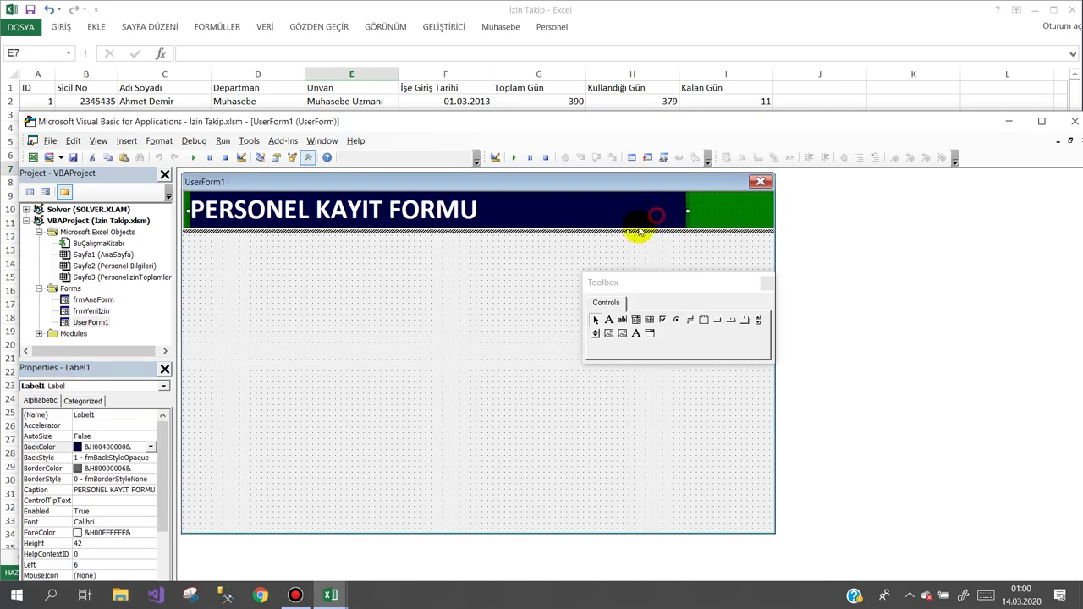
double_click(48, 458)
click(372, 296)
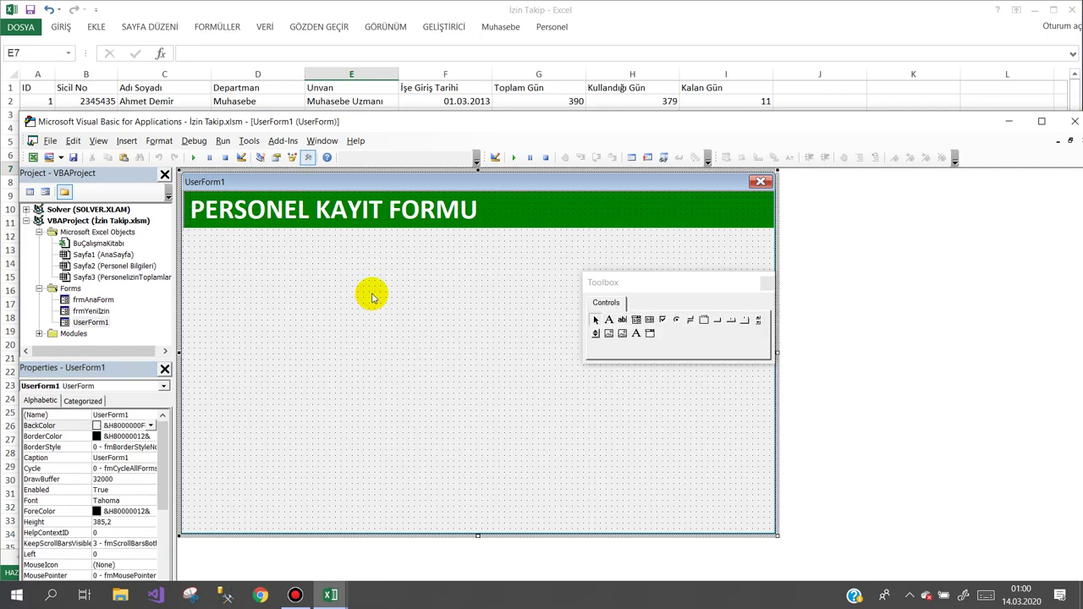
click(606, 227)
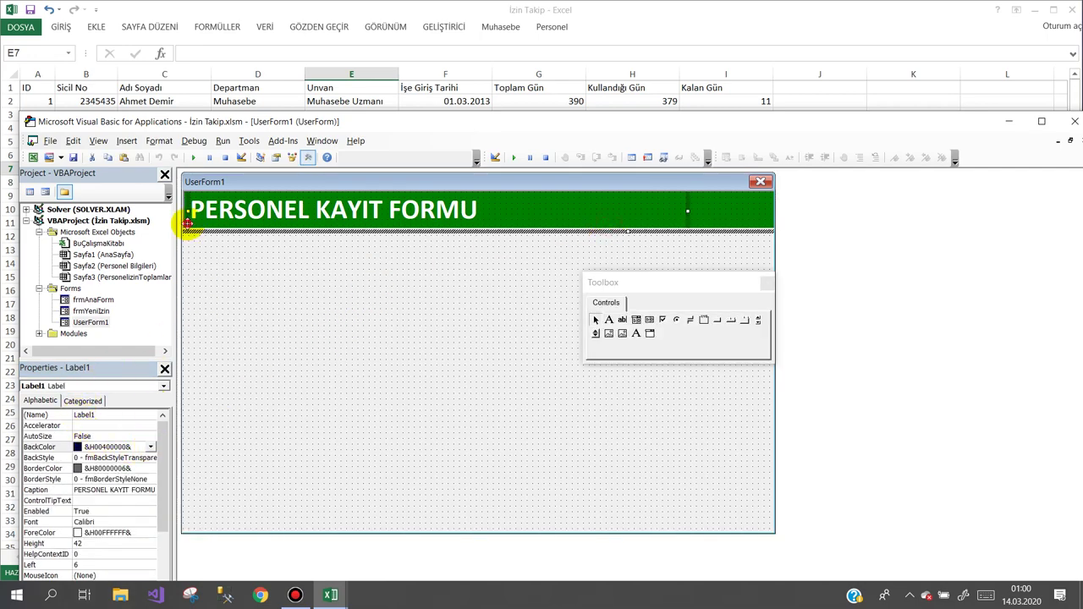
Step: Change the header frame's BackColor to dark red, trying brown first
click(720, 224)
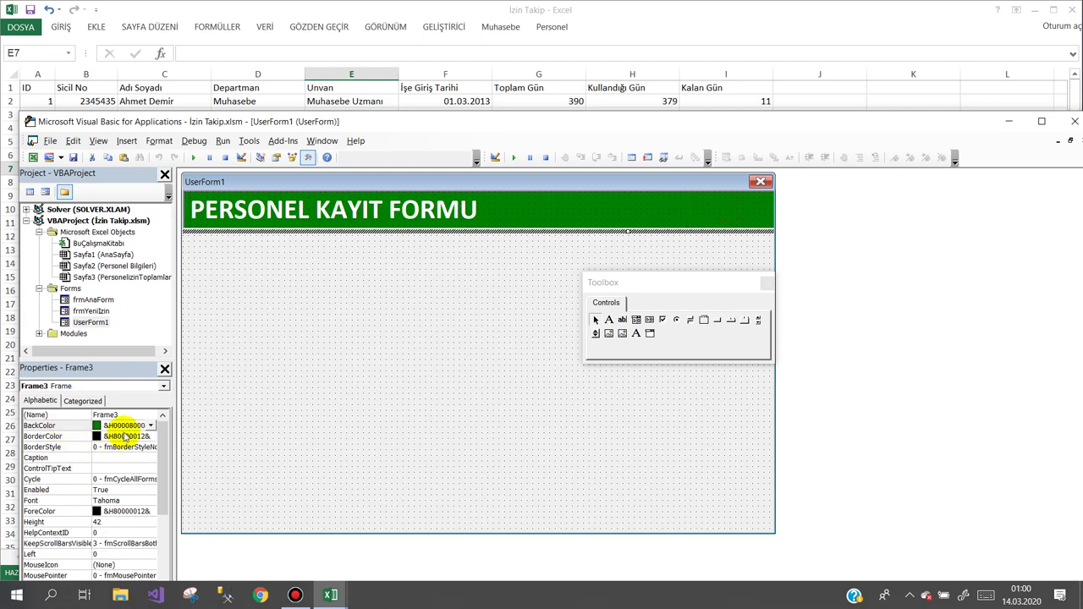
click(150, 425)
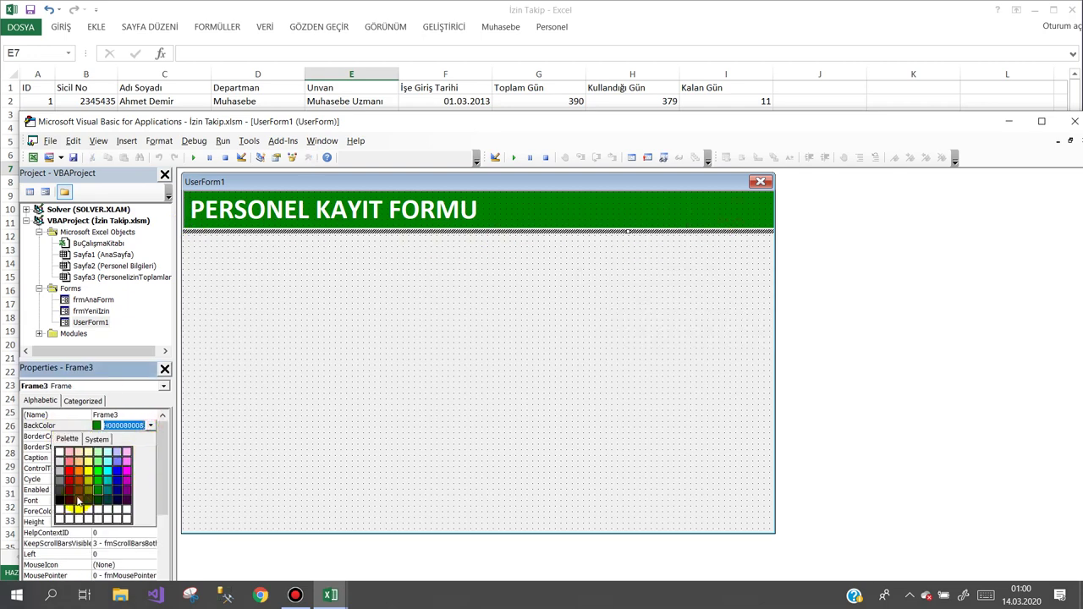
click(78, 490)
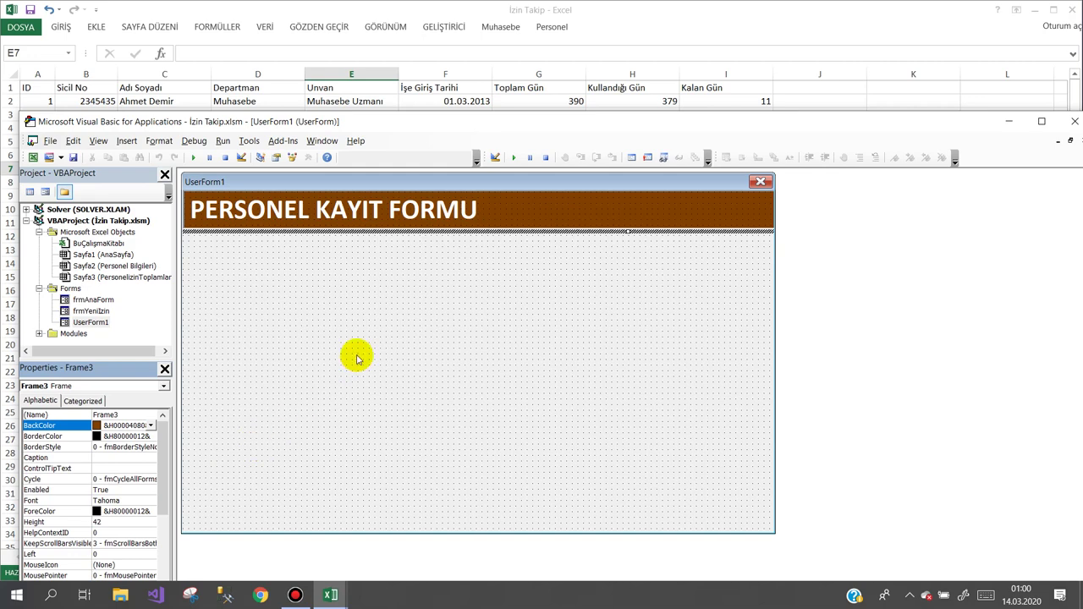
click(151, 425)
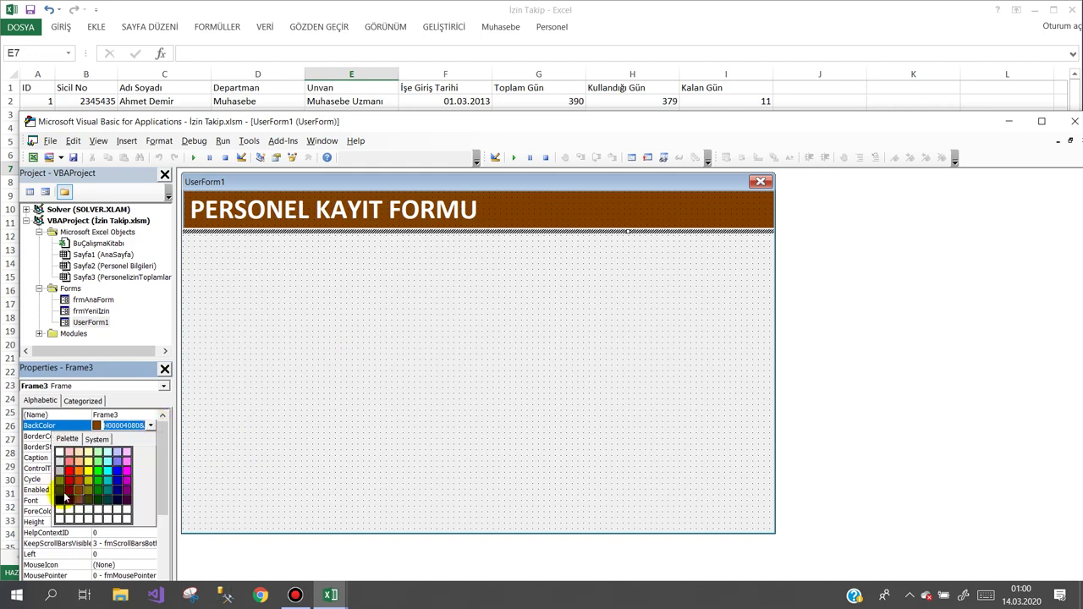
click(65, 498)
click(325, 342)
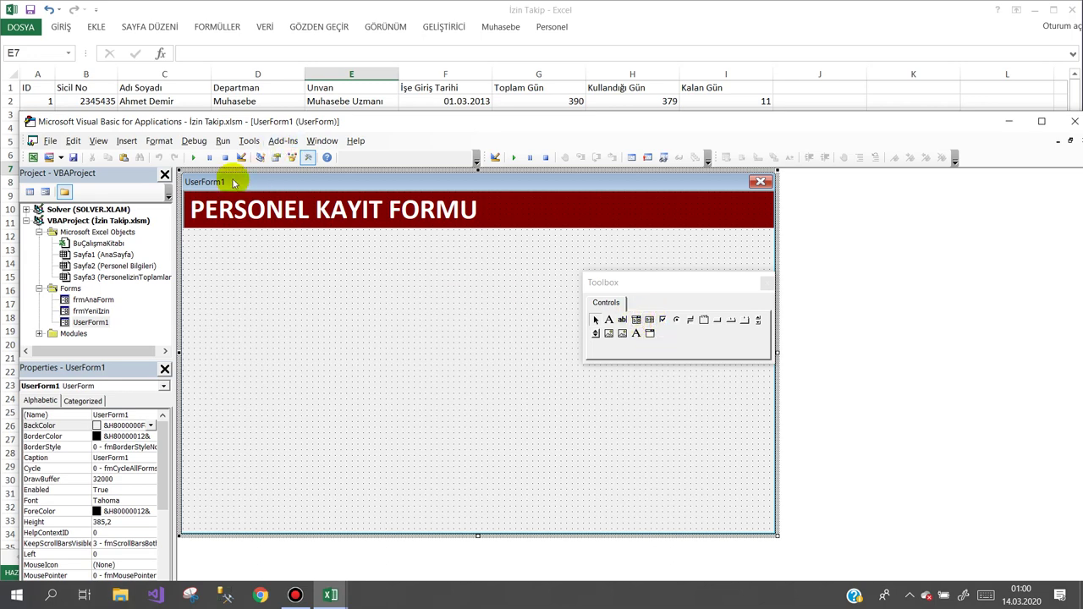
click(244, 216)
key(F4)
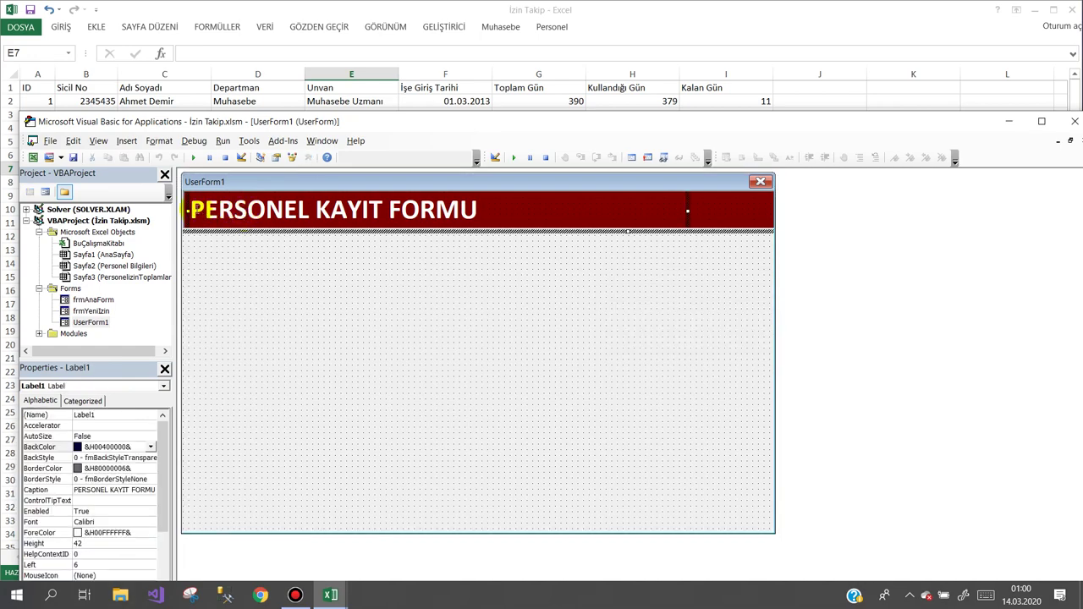
Step: Change frmAnaForm's header title to PERSONEL LİSTESİ
drag(193, 210, 427, 217)
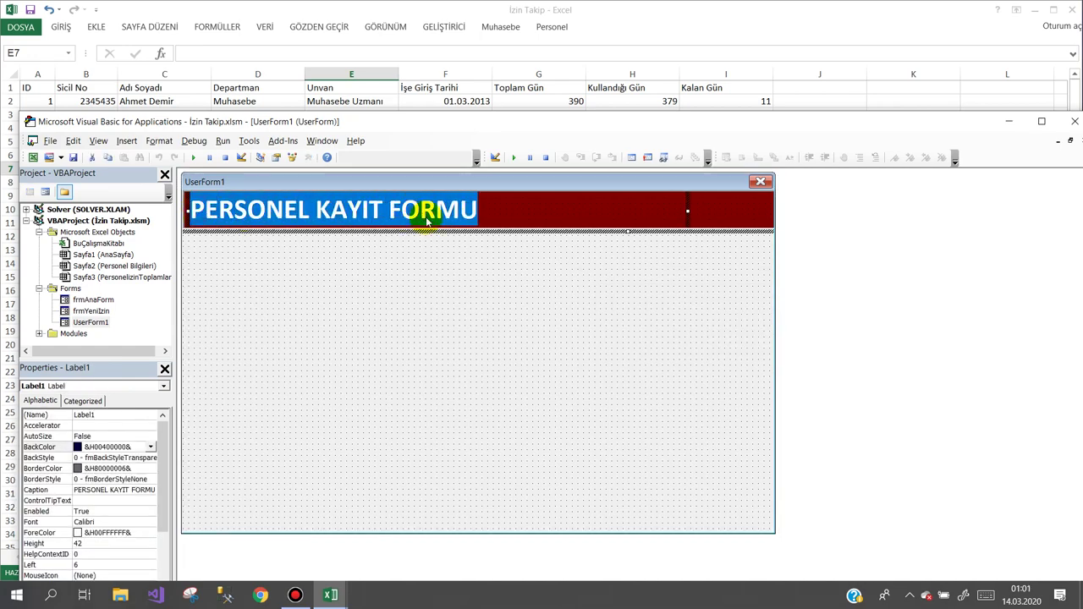
text(PERSONEL LİS)
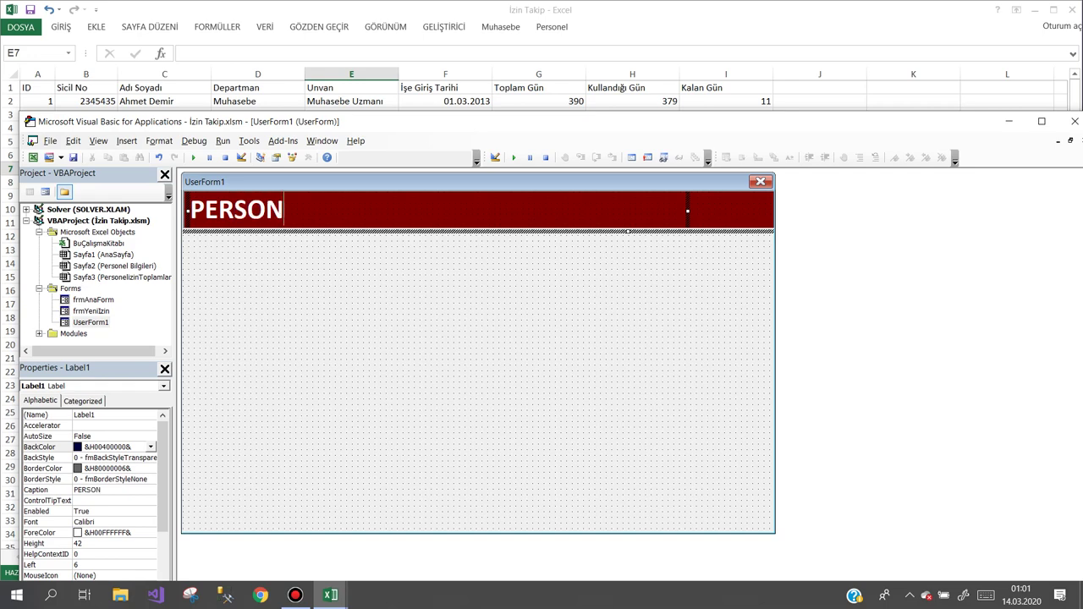
text(TE)
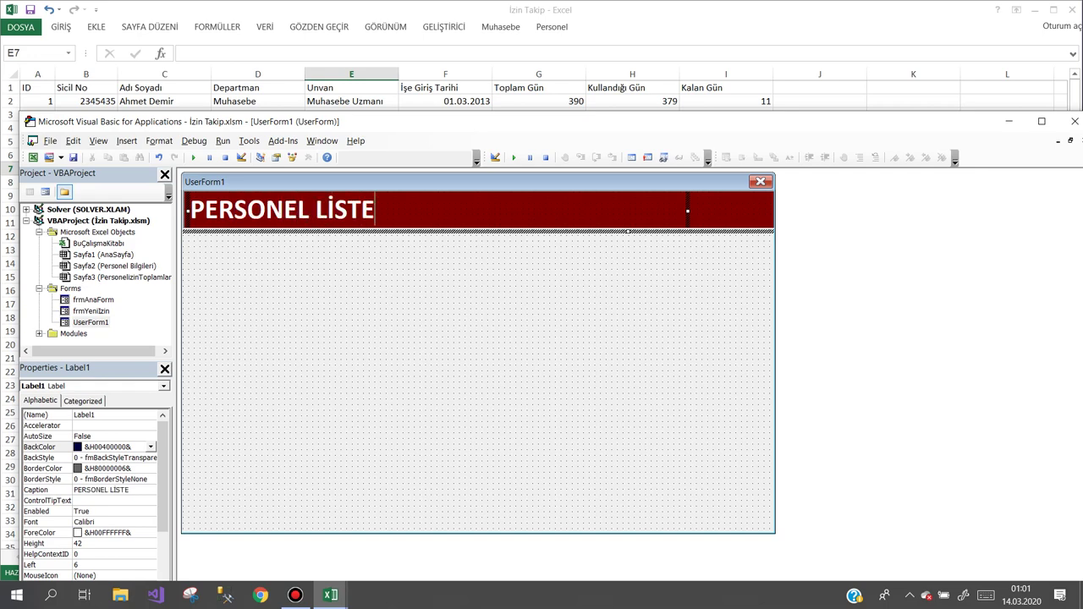
text(Sİ)
double_click(100, 300)
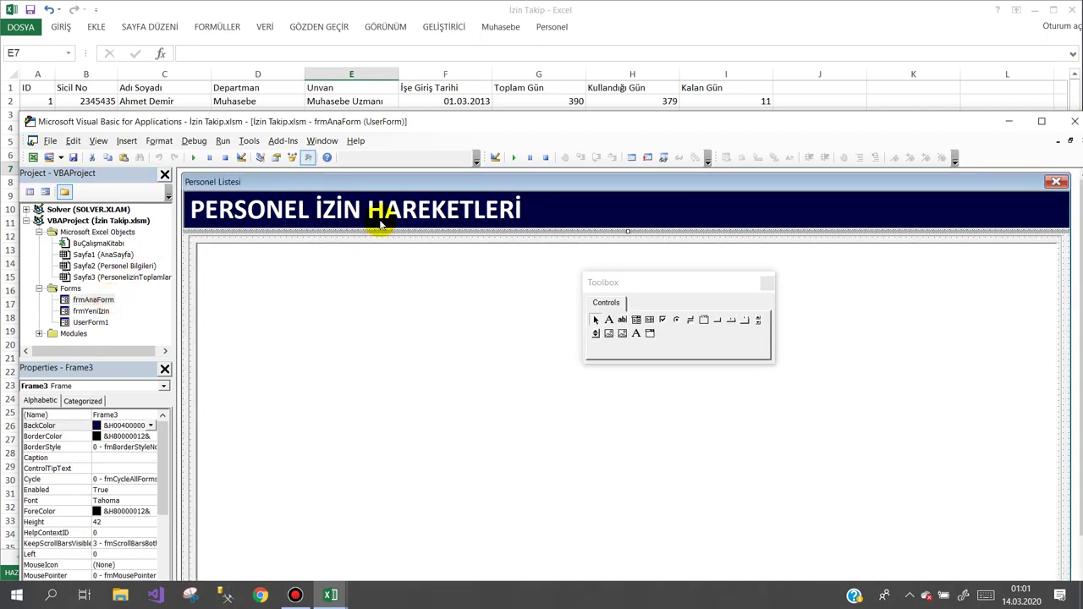
click(383, 215)
click(342, 210)
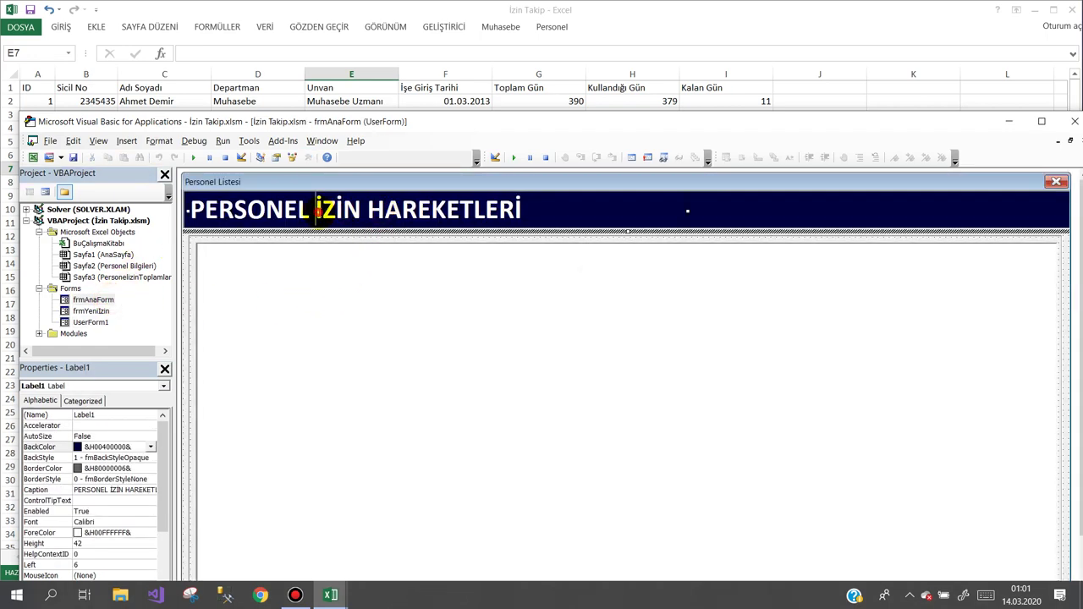
drag(317, 210, 586, 209)
text(L LİSTESİ)
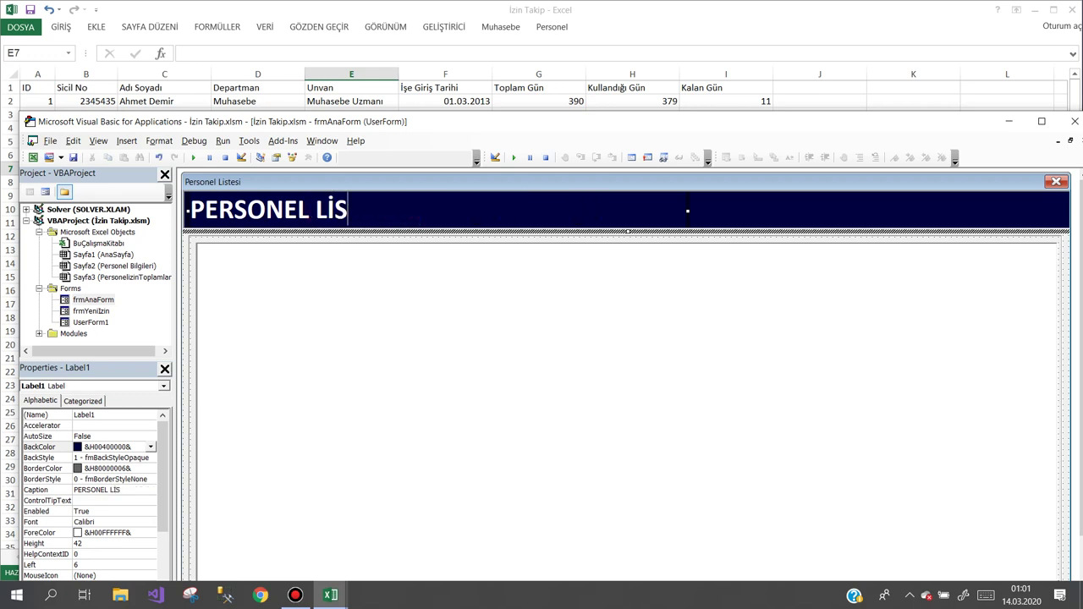
Step: Return to UserForm1 and keep its title as PERSONEL KAYIT FORMU
double_click(91, 322)
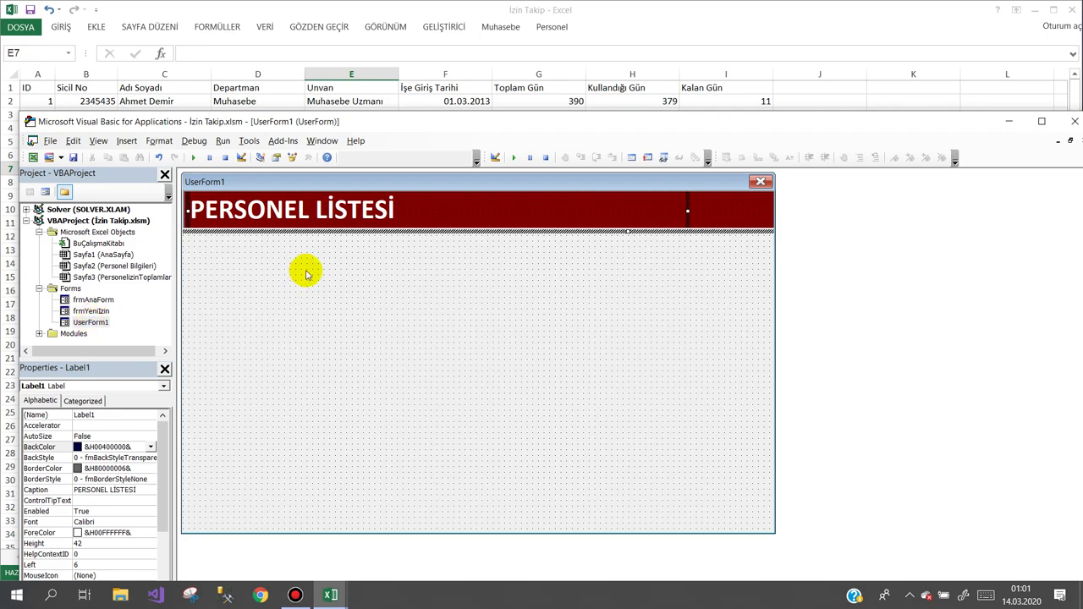
click(335, 210)
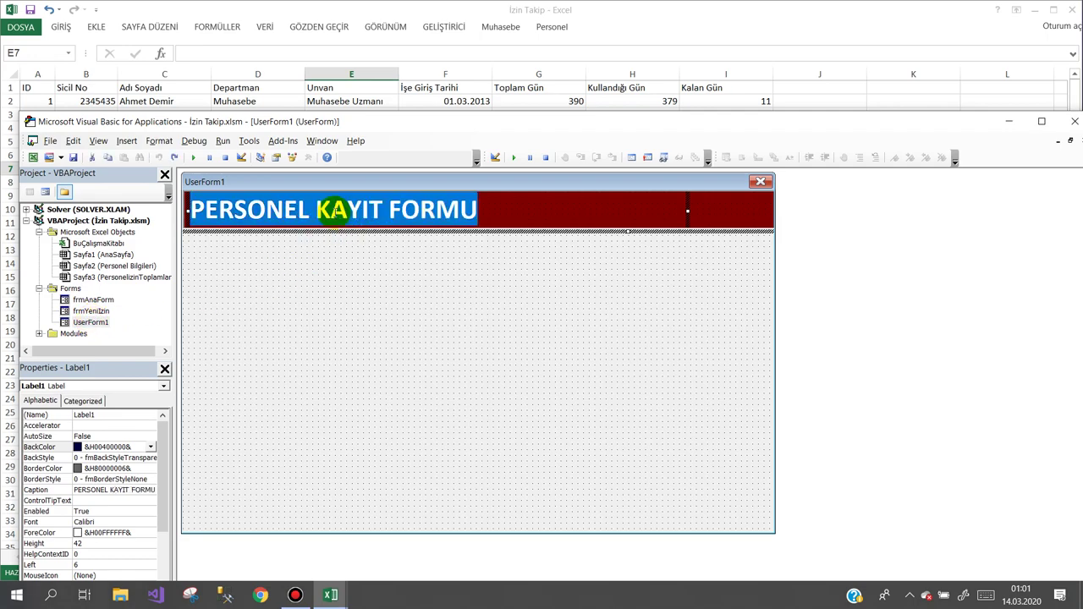
click(330, 250)
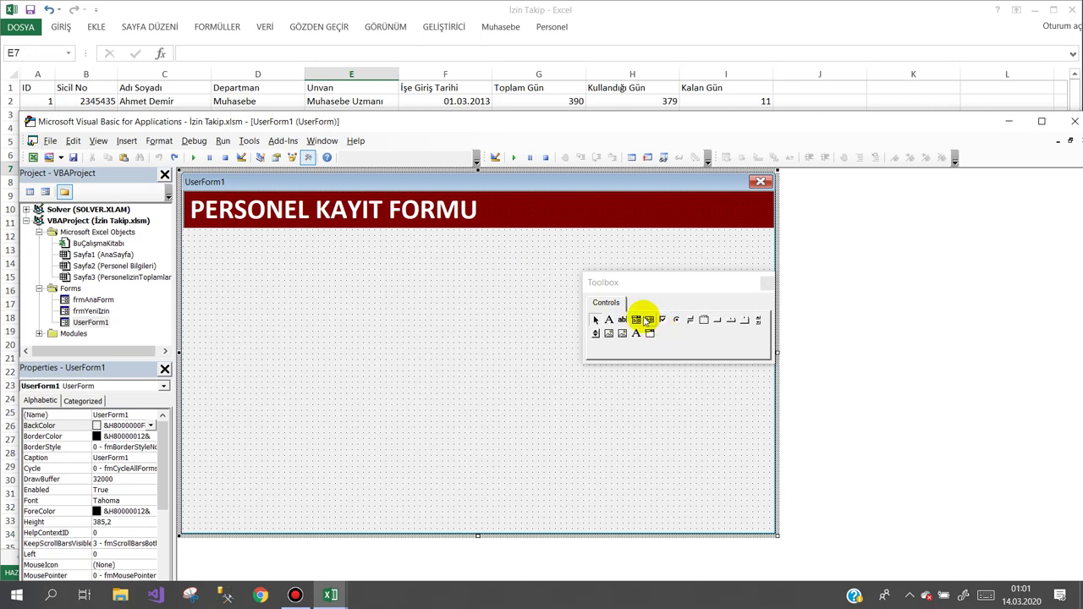
Step: Draw a large frame below the header captioned Personel Bilgileri
click(704, 320)
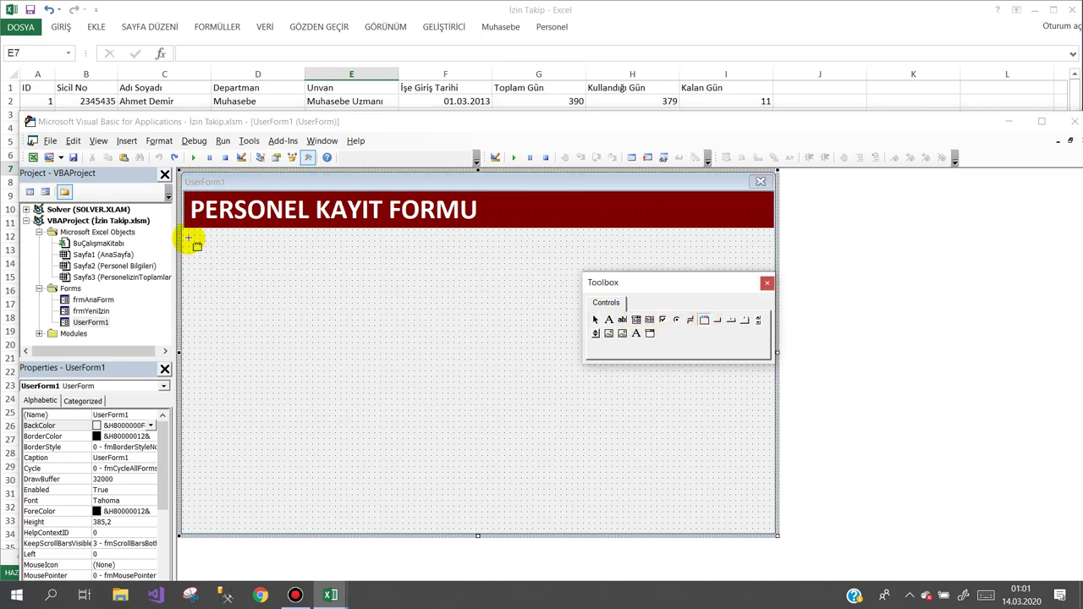
mouse_move(186, 234)
mouse_down()
mouse_move(744, 502)
mouse_move(769, 497)
mouse_up()
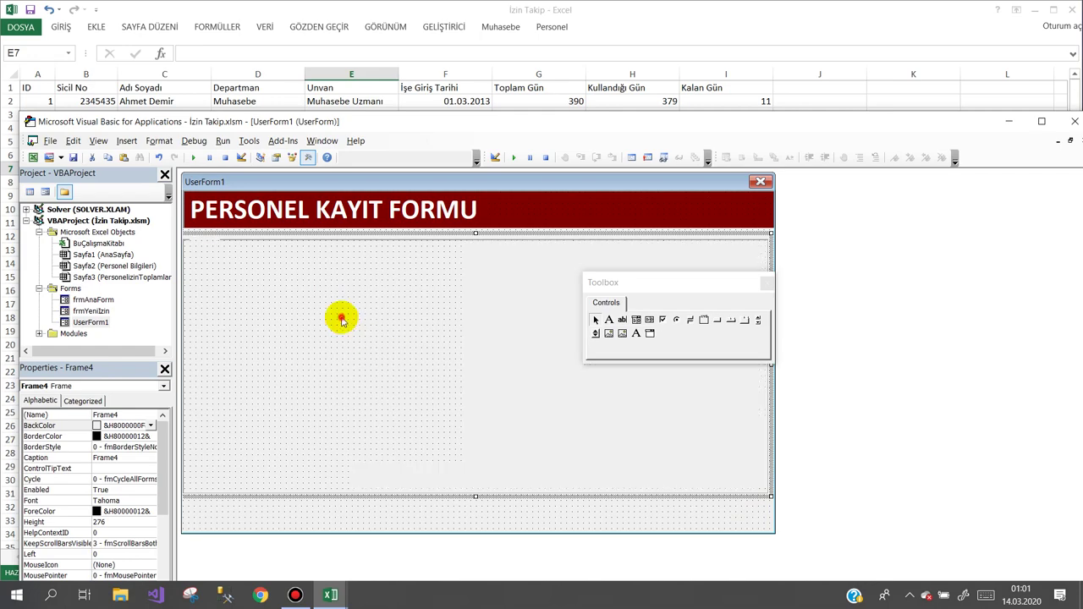
click(83, 458)
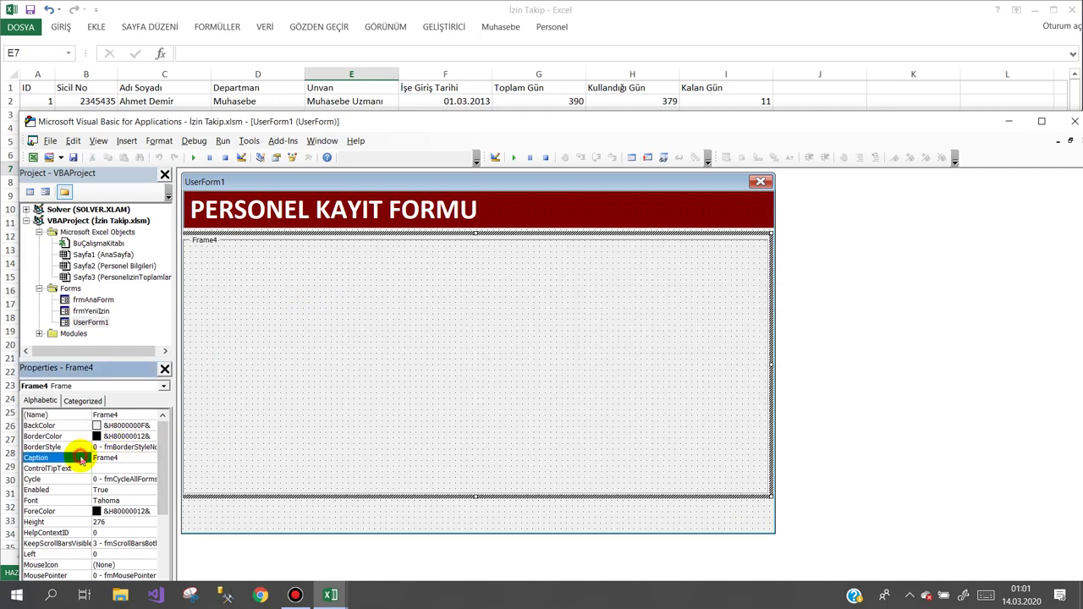
text(P)
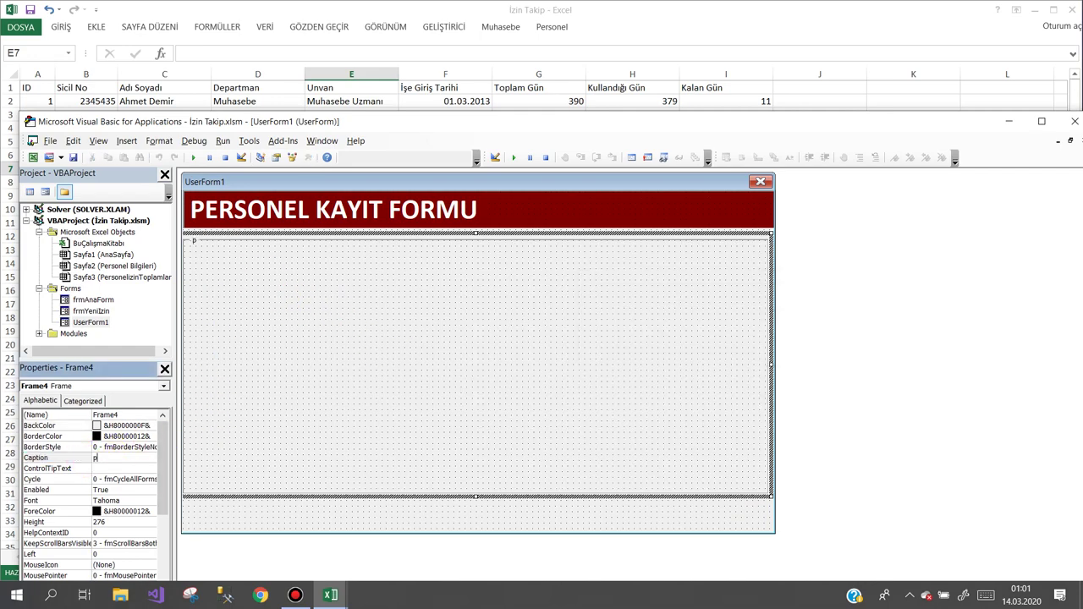
text(G)
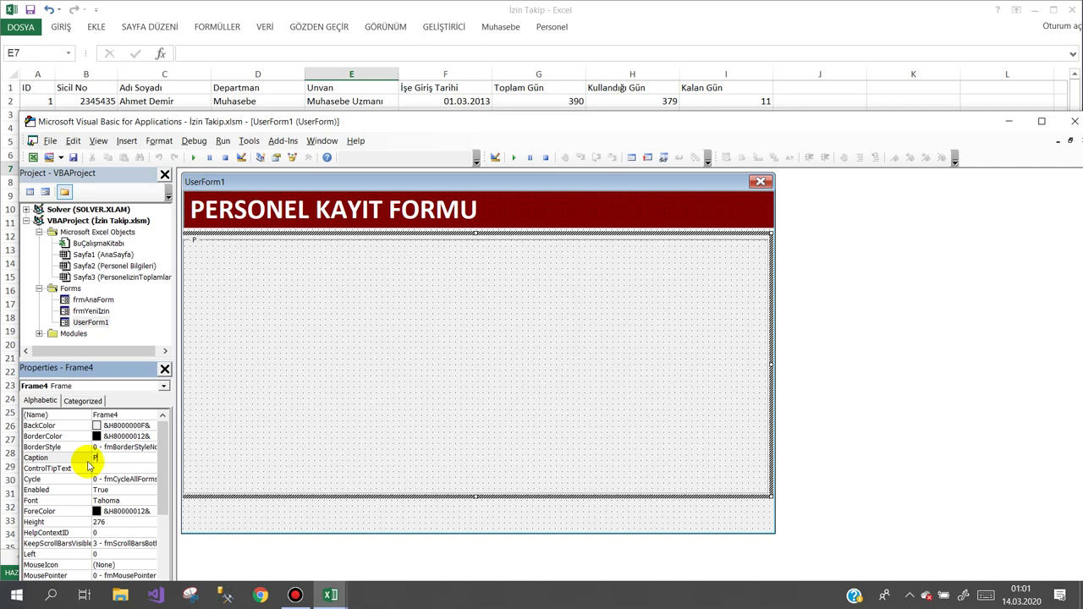
text(ersonel Bilgileri)
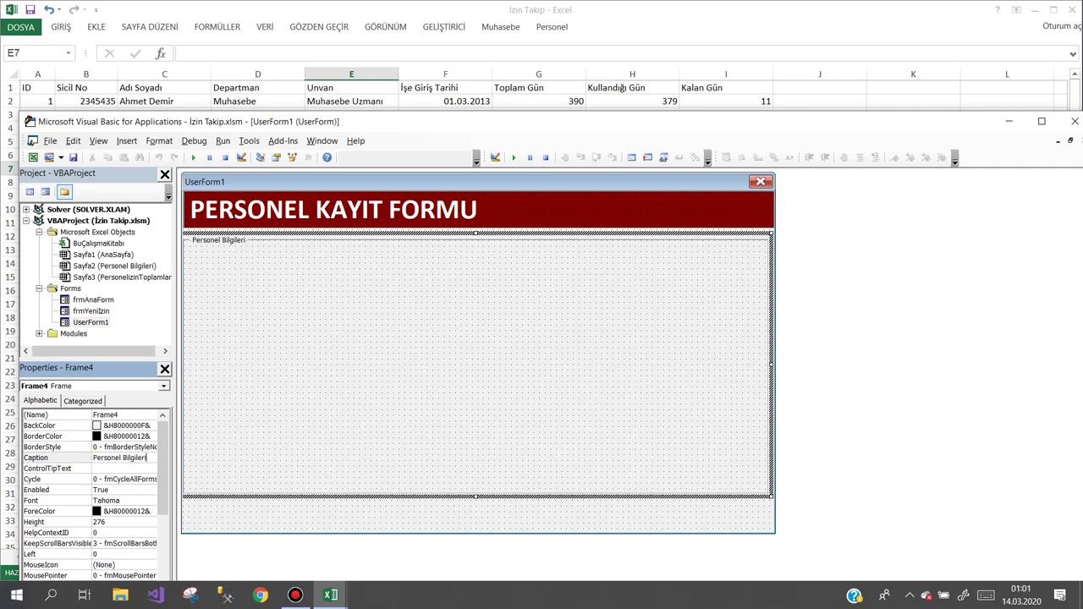
click(140, 500)
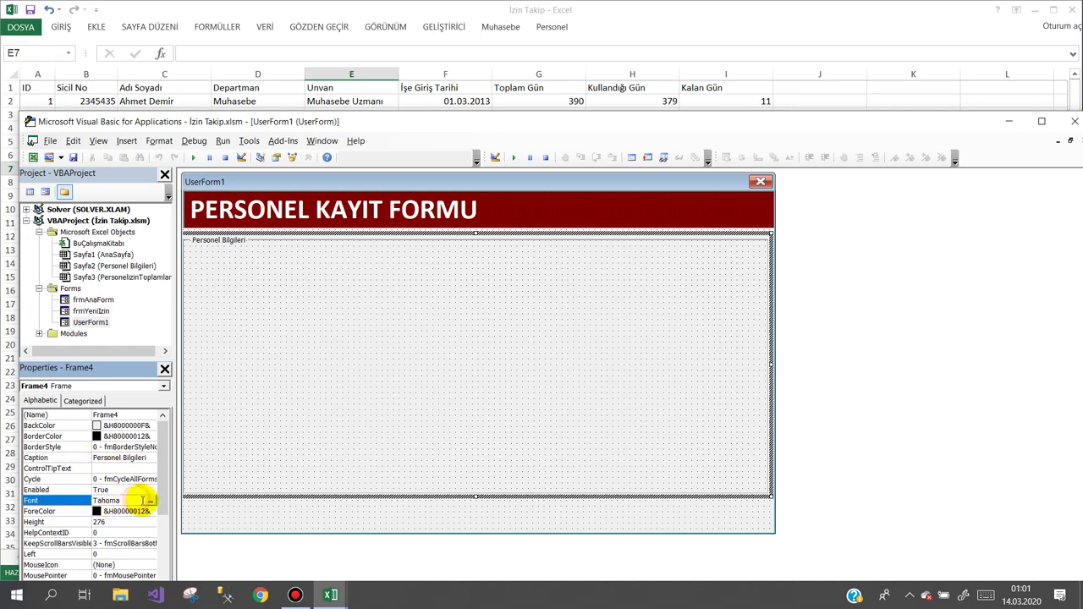
Step: Style the frame caption as bold Calibri 12 in blue
click(149, 501)
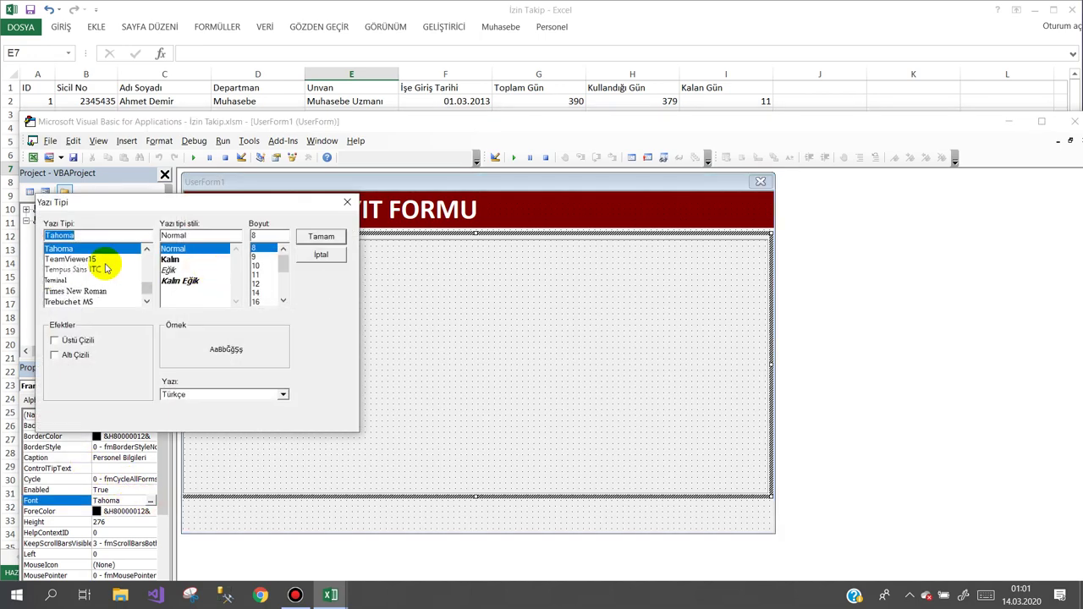
scroll(106, 268, up, 15)
click(55, 248)
click(174, 291)
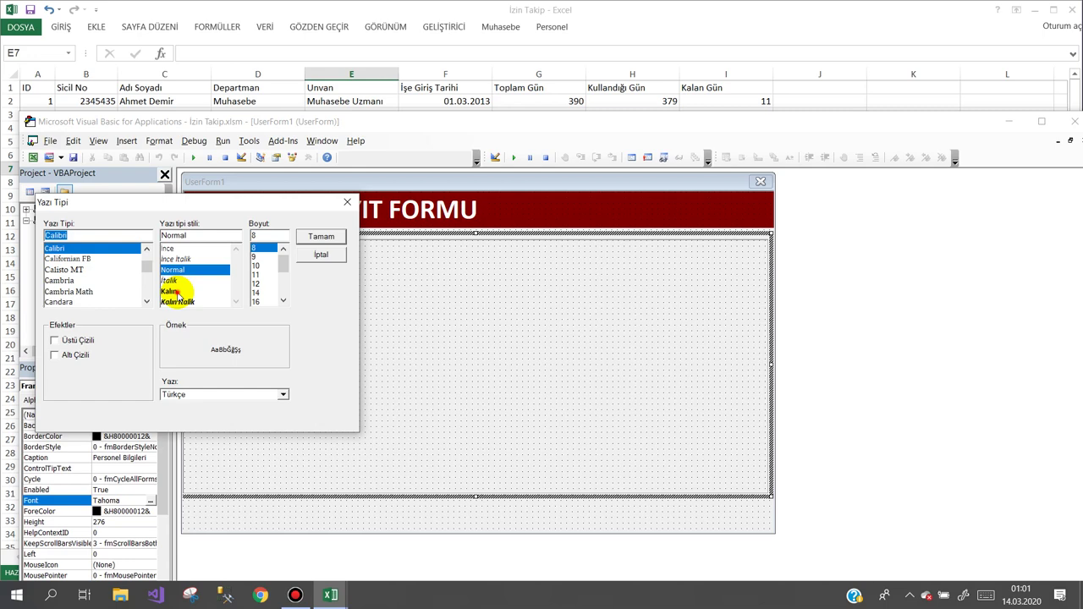
click(256, 285)
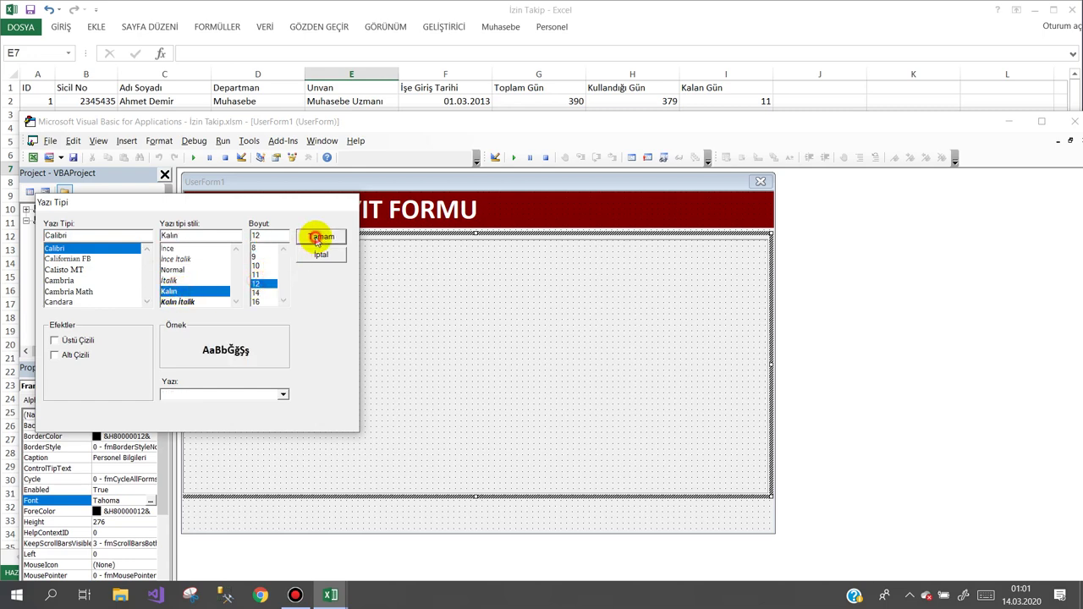
click(321, 237)
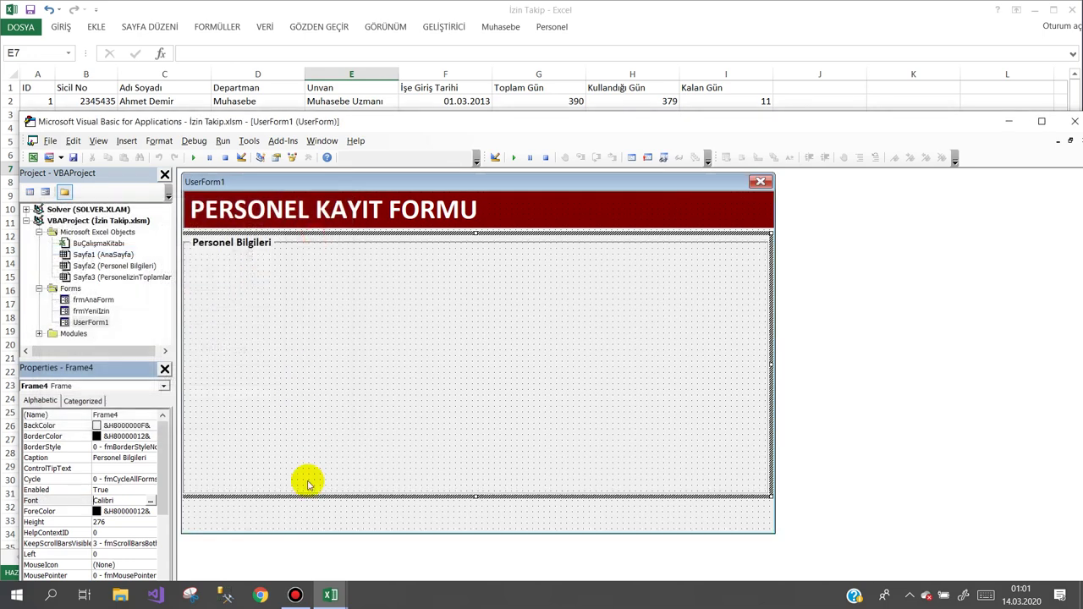
click(149, 512)
click(149, 512)
click(65, 437)
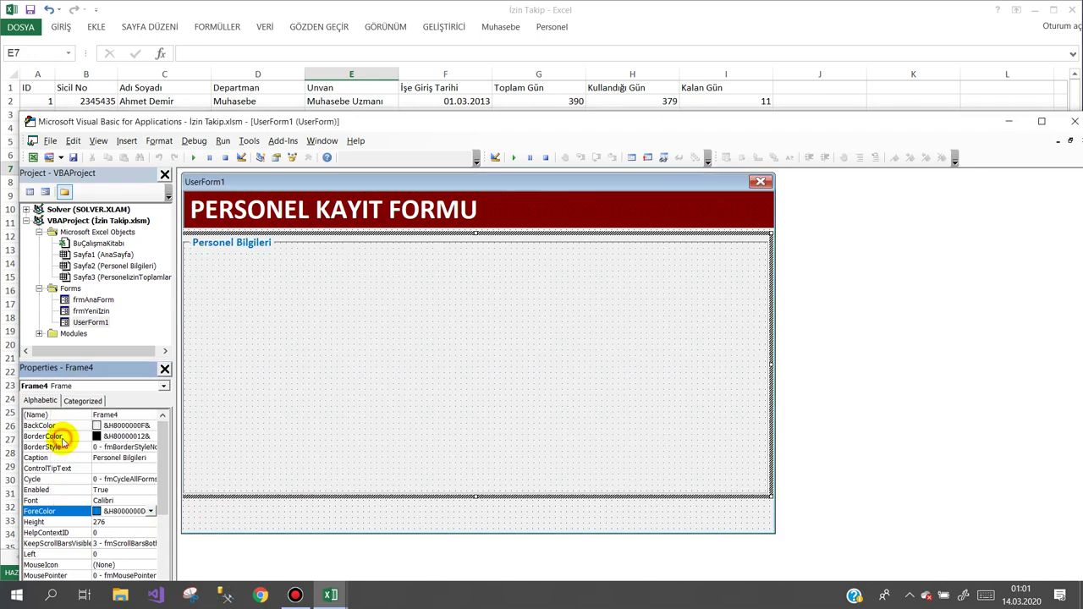
click(279, 512)
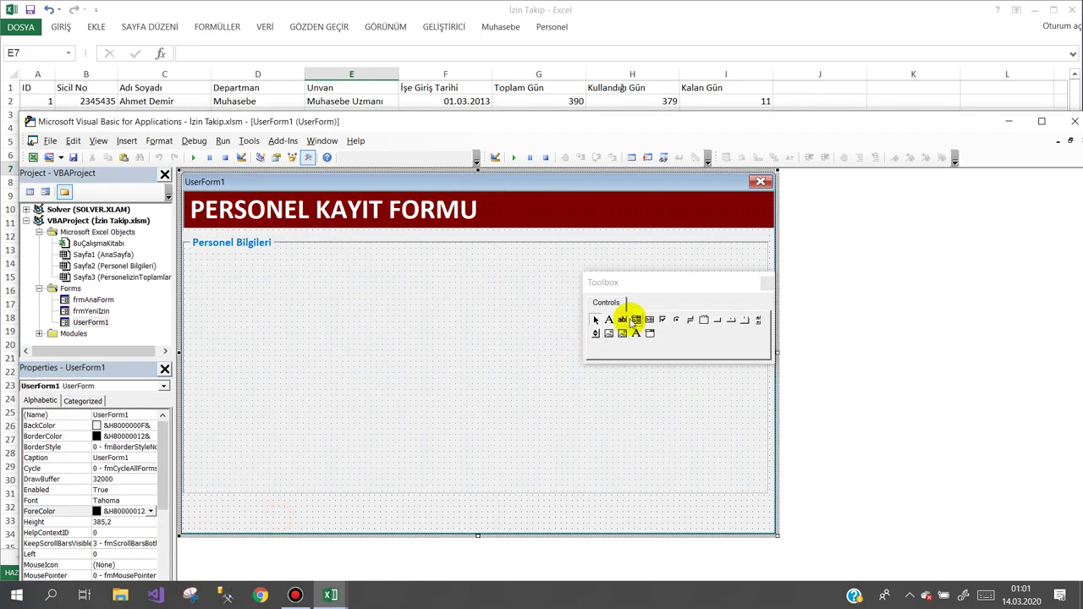
Step: Add a 'Silcil No :' label at the top-left of the Personel Bilgileri frame
click(595, 320)
click(188, 258)
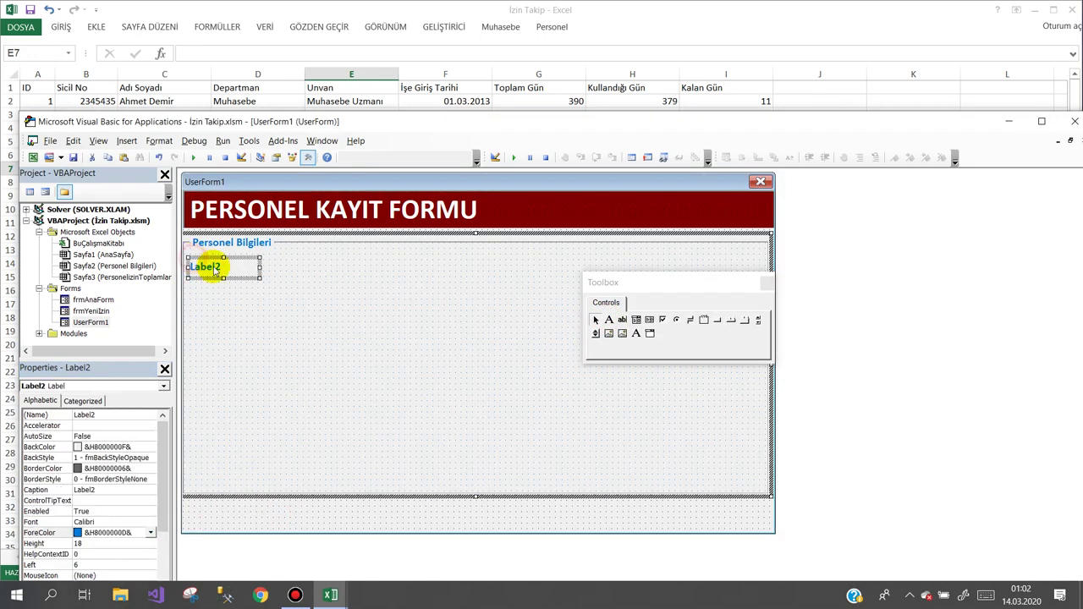
click(229, 268)
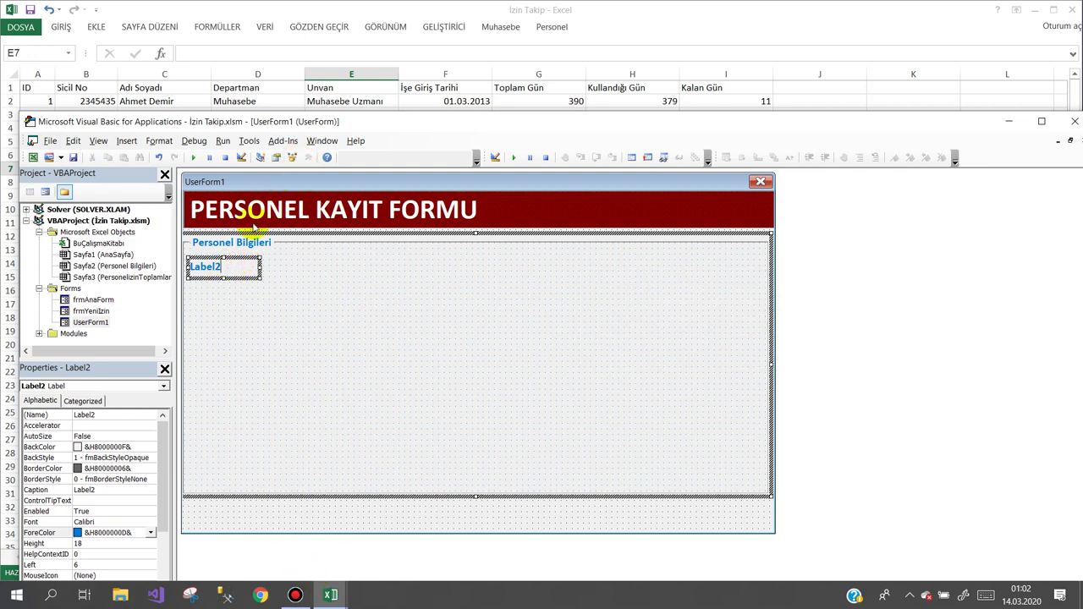
drag(223, 267, 191, 268)
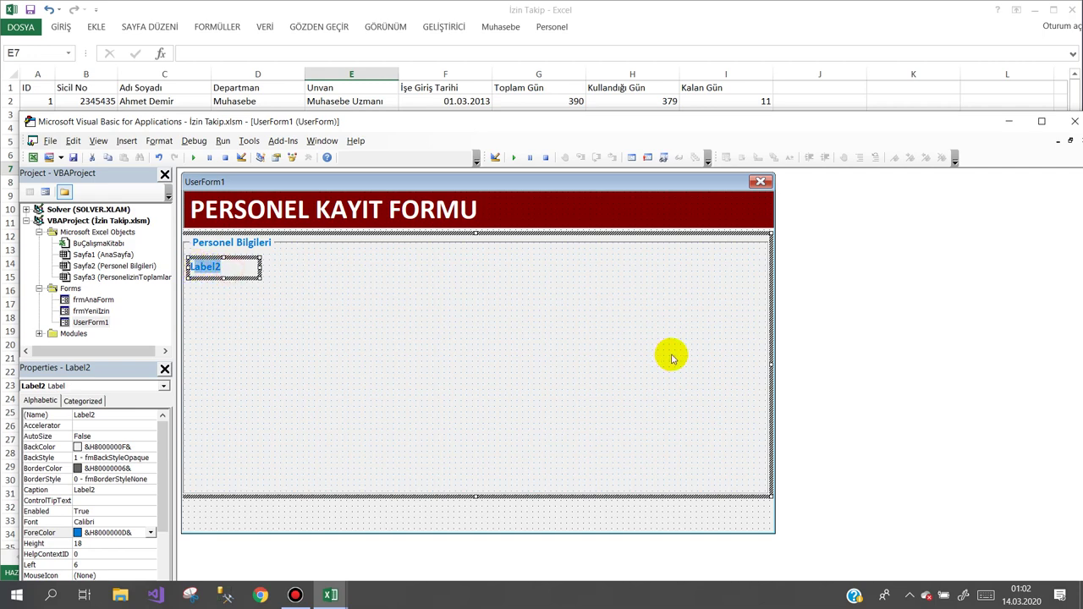
text(L)
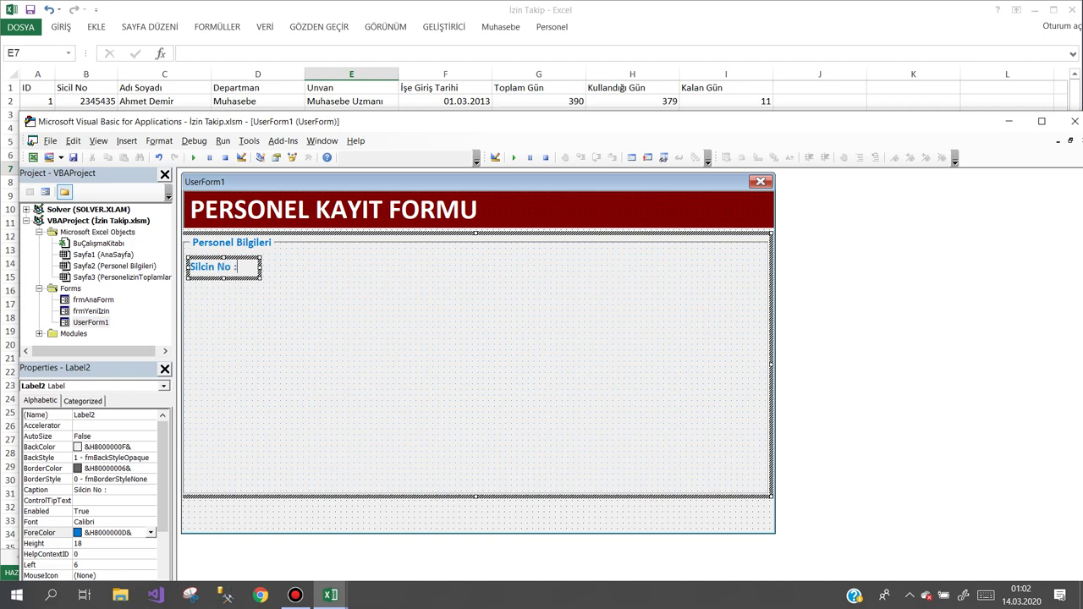
click(214, 268)
key(BackSpace)
text(l)
click(238, 279)
Step: Set the label's font to regular Calibri size 10 with black text
click(127, 523)
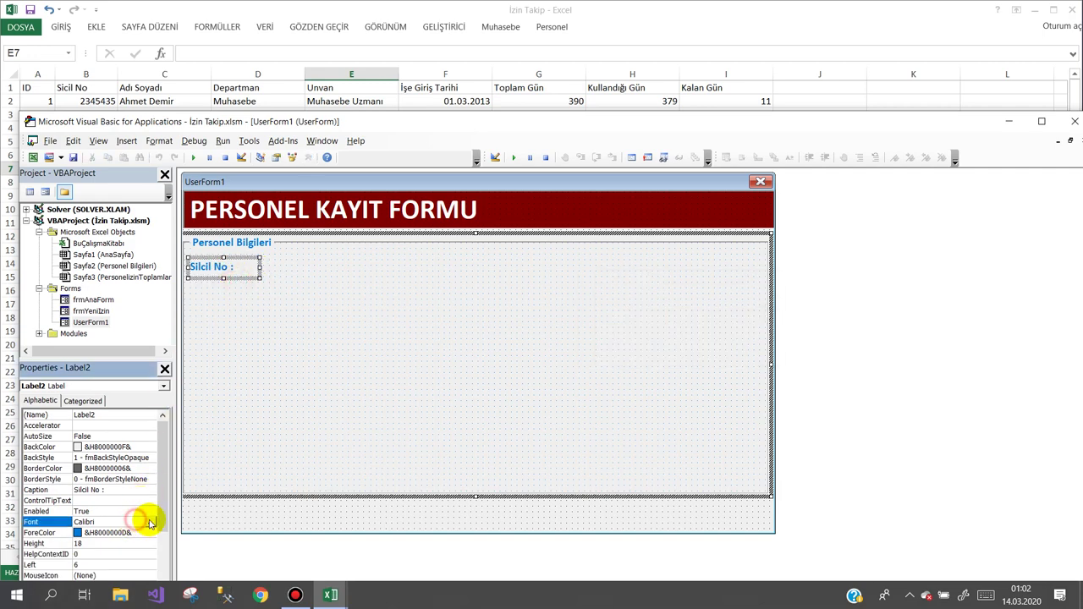
click(151, 522)
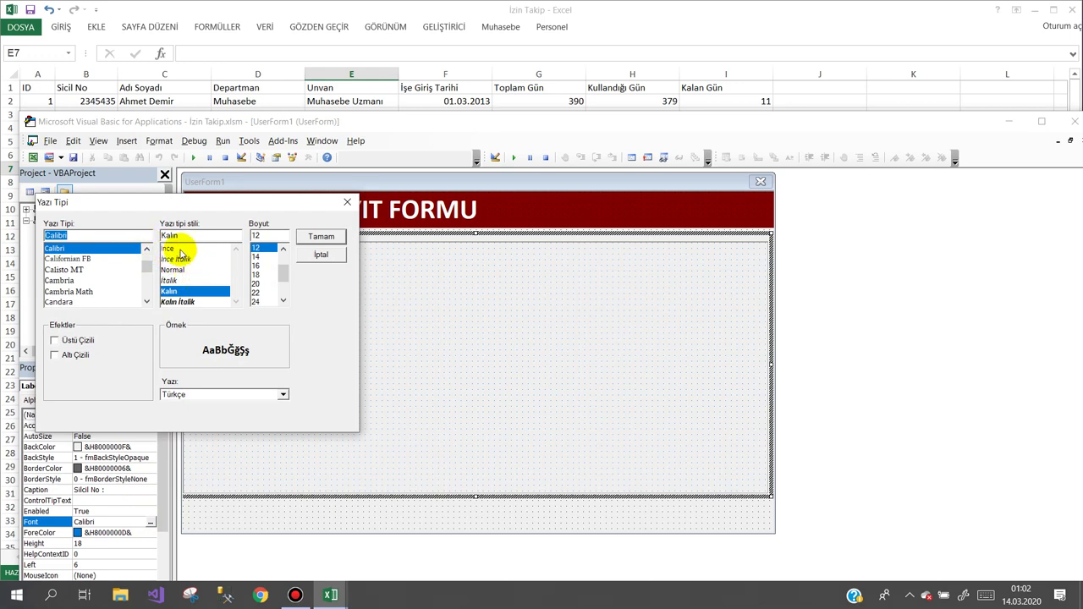
click(203, 270)
click(283, 249)
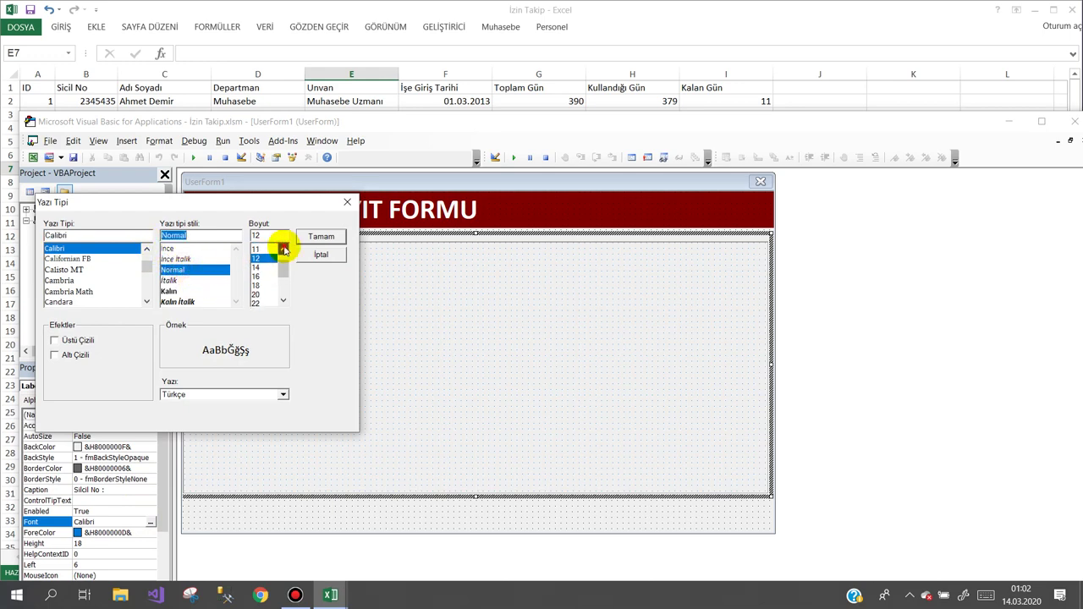
click(256, 257)
click(321, 237)
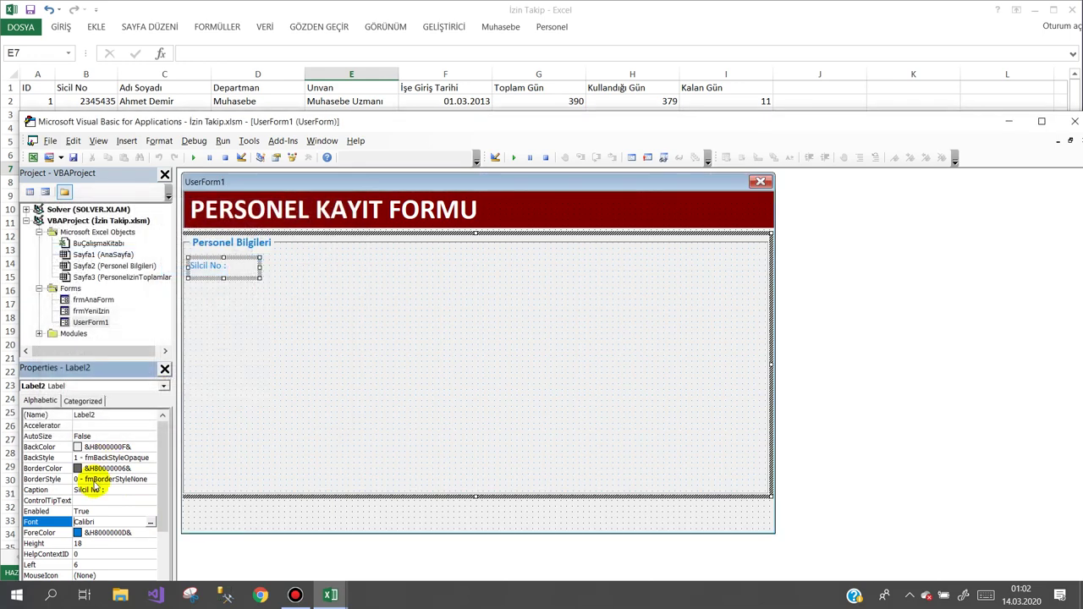
click(118, 533)
click(151, 533)
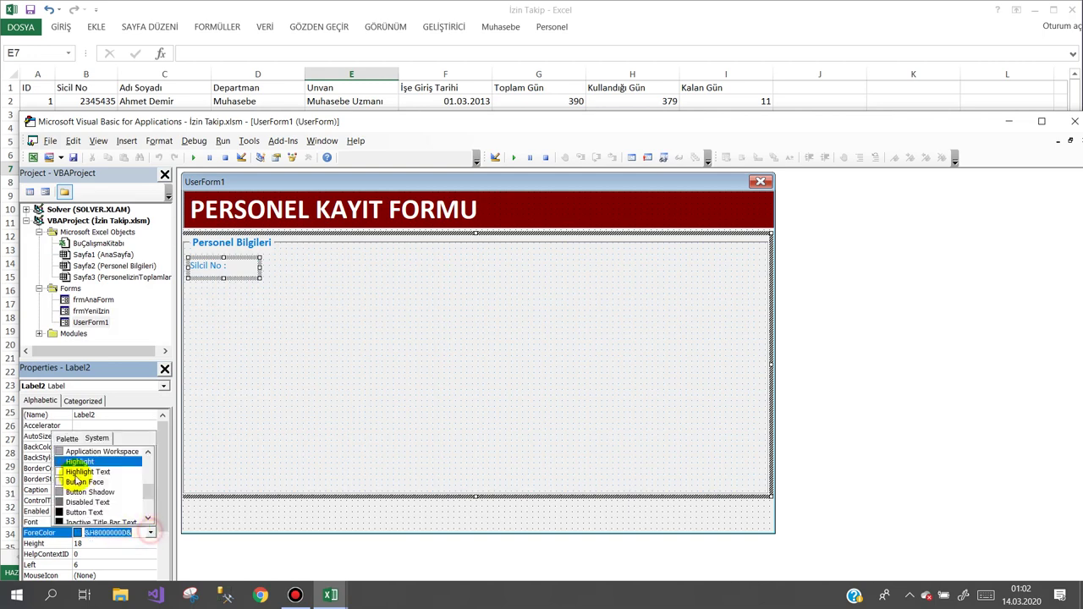
click(67, 439)
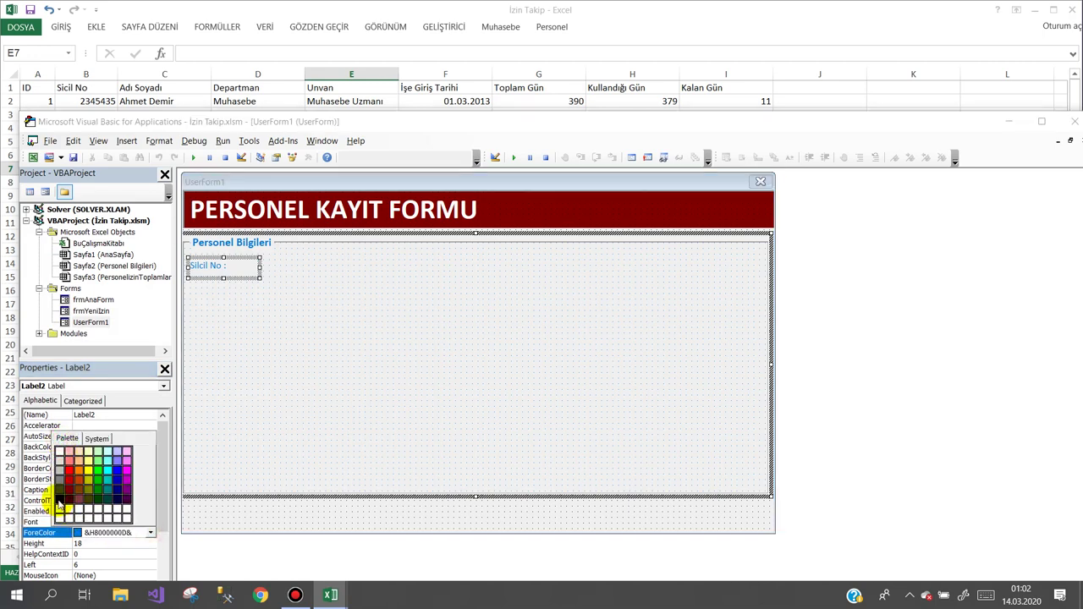
click(59, 505)
click(239, 279)
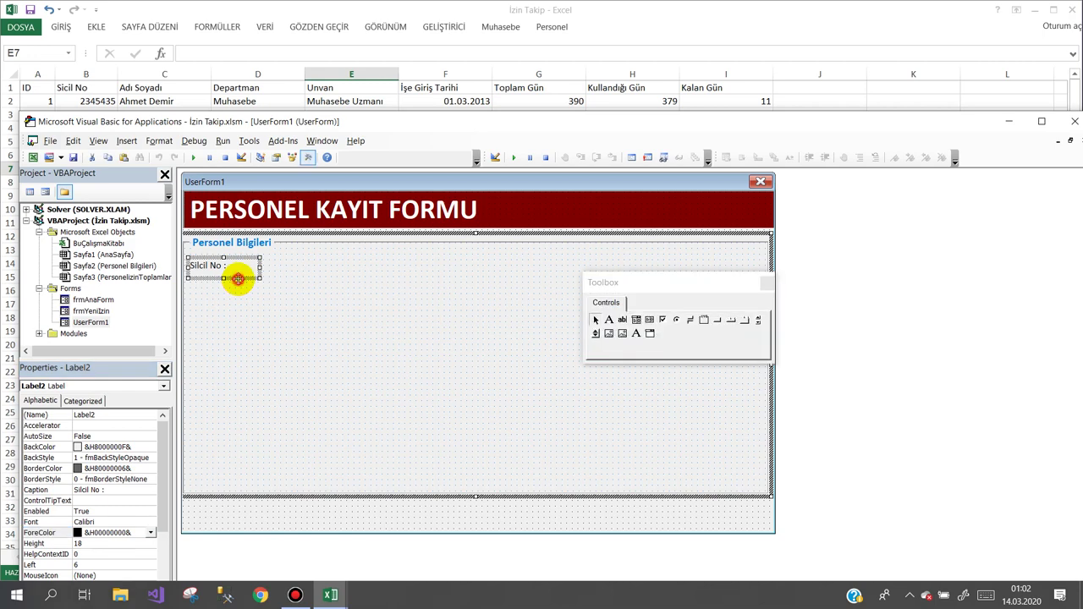
Step: Widen the Silcil No label and set its TextAlign to fmTextAlignRight
drag(242, 279, 294, 263)
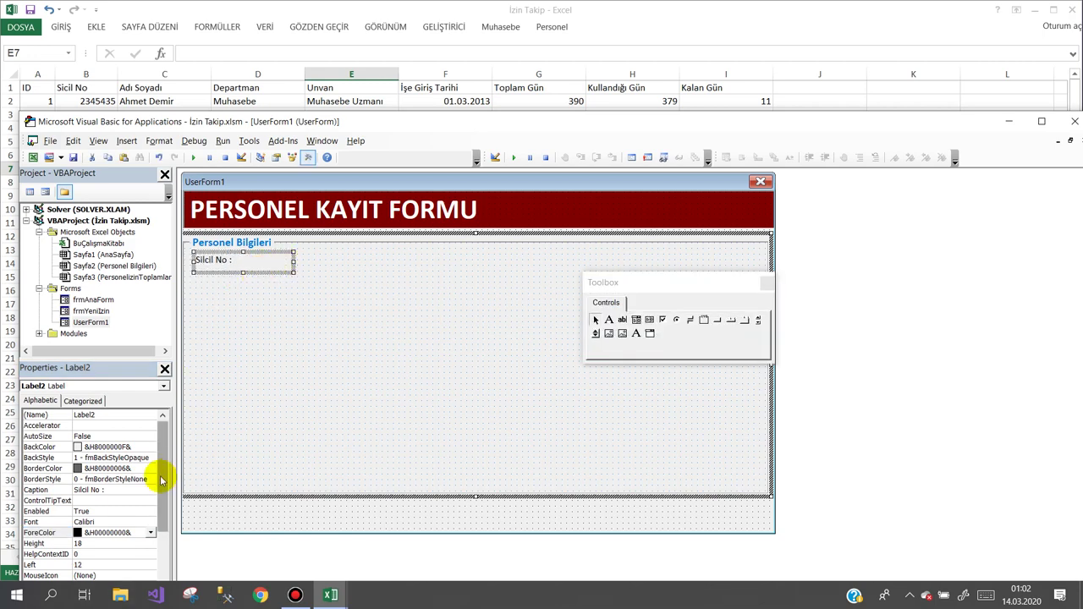
click(161, 471)
click(48, 554)
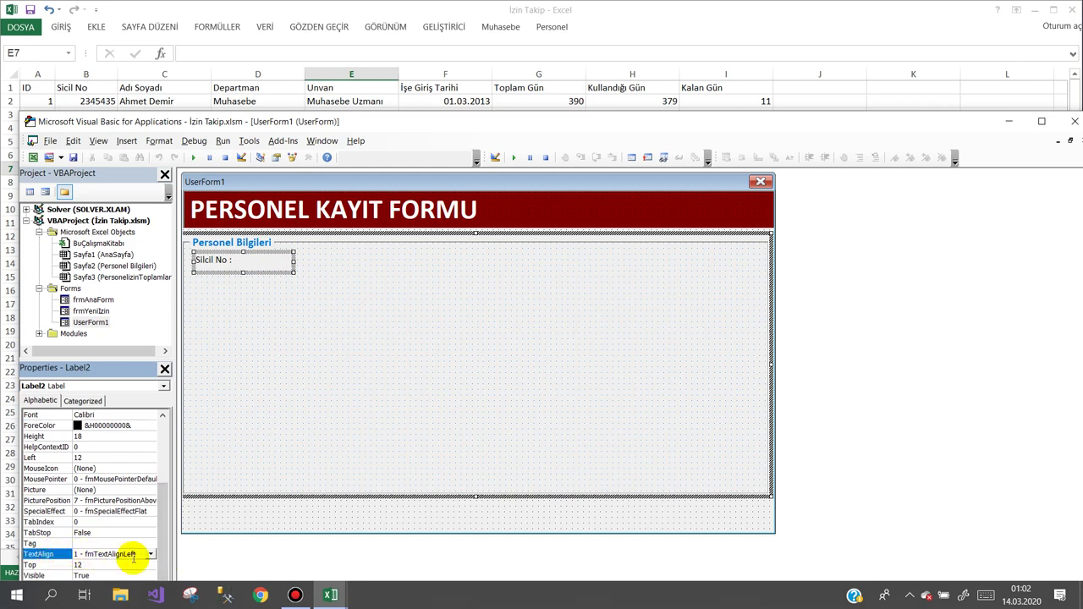
click(152, 555)
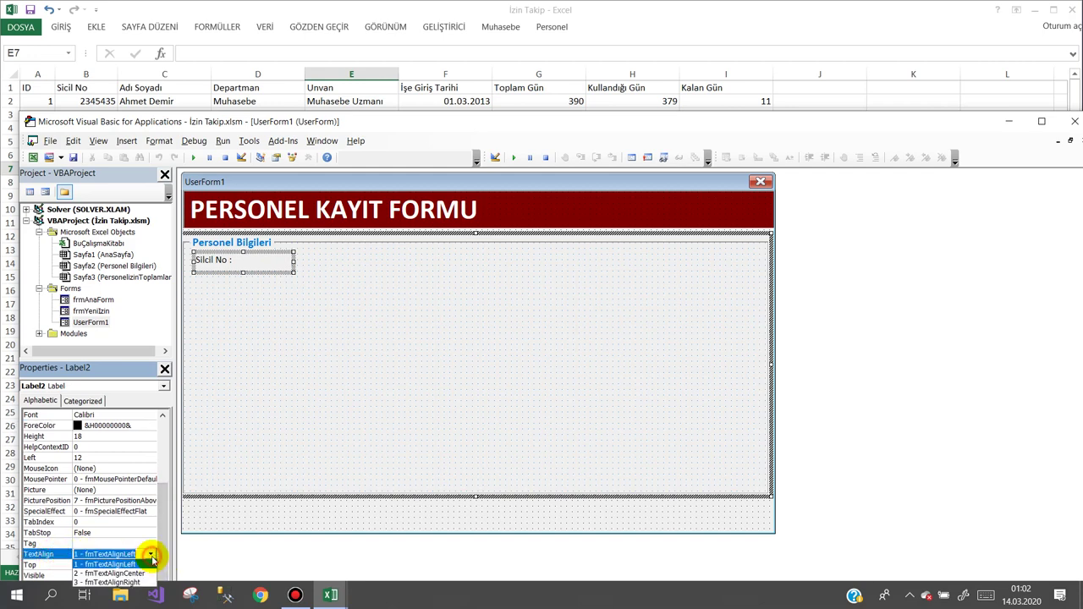
click(118, 583)
Step: Draw a widened text box beside the Silcil No label
click(333, 271)
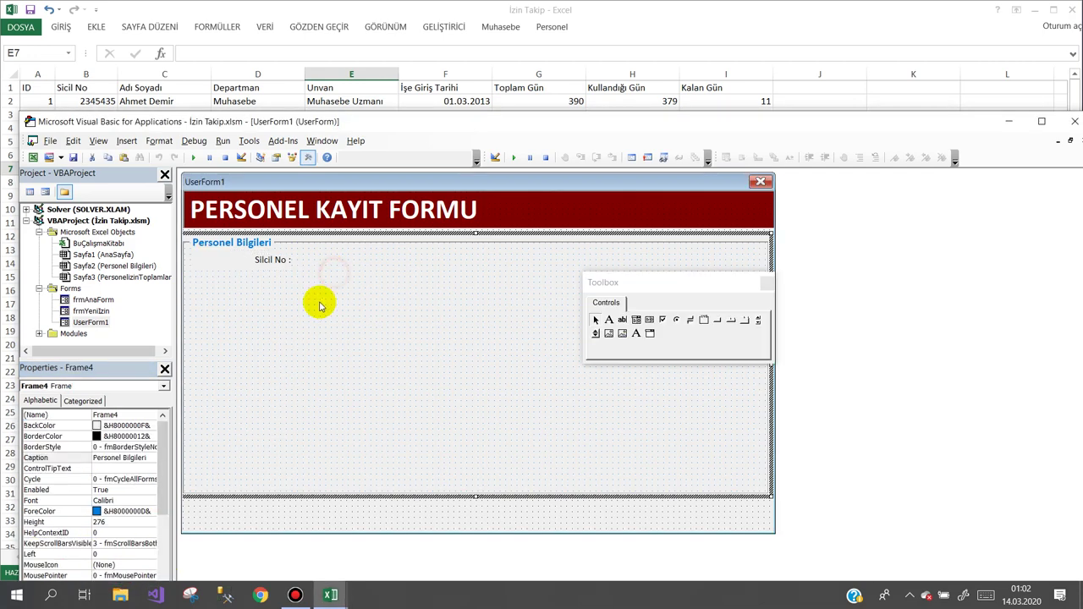
click(622, 319)
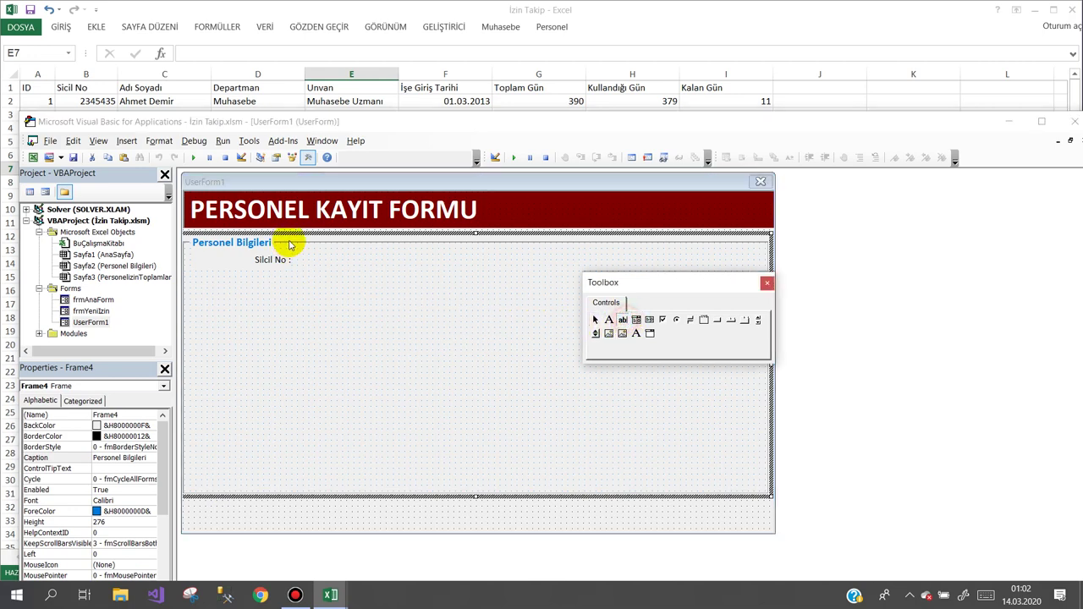
click(295, 253)
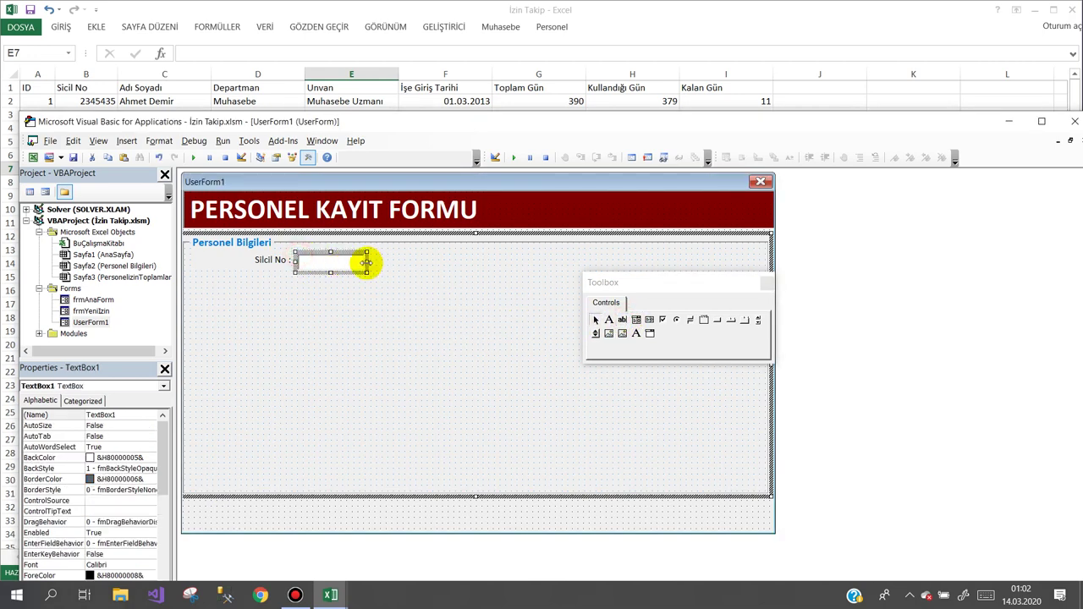
drag(366, 263, 420, 262)
Step: Remove the Silcil No label and its text box from the frame
click(365, 311)
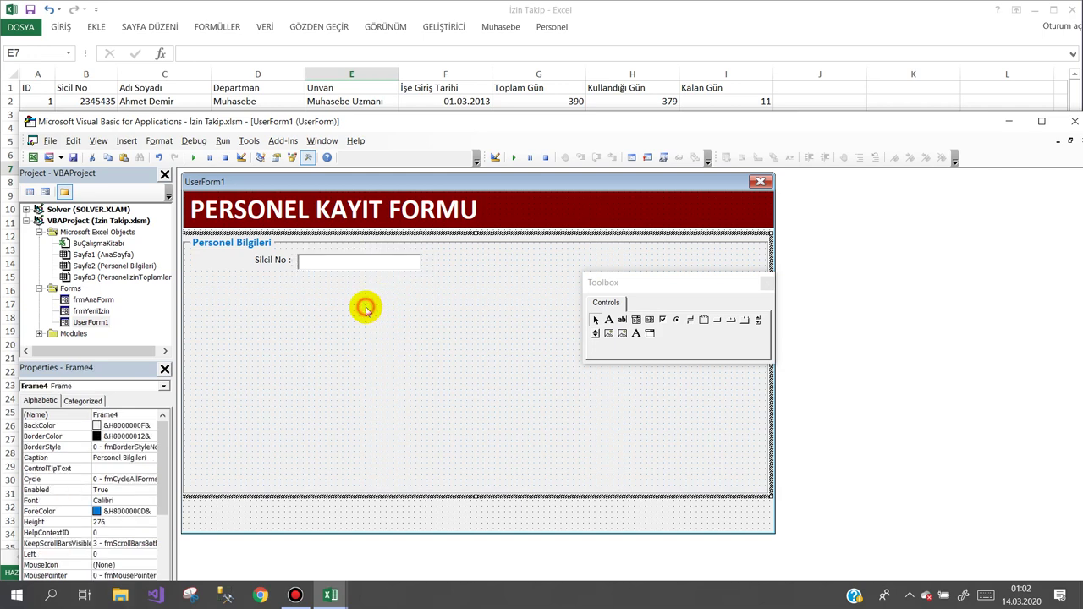
click(279, 261)
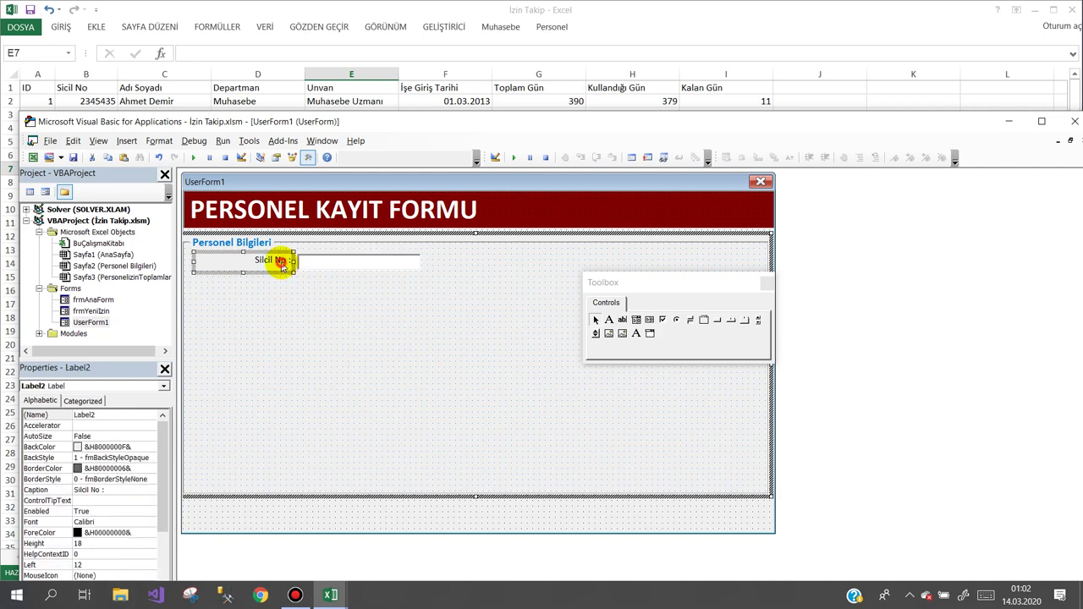
ctrl+click(343, 271)
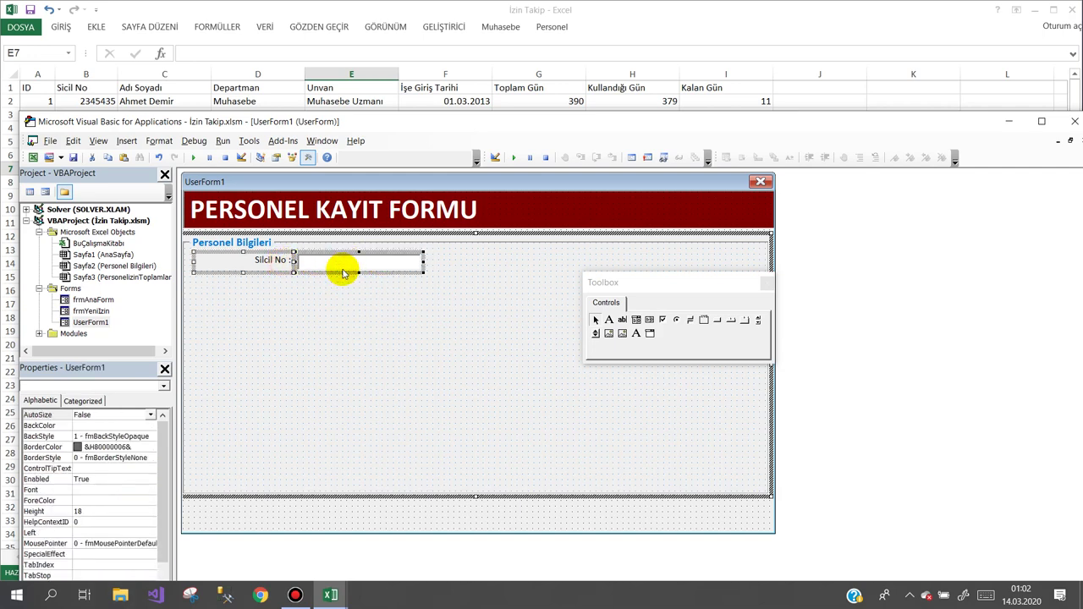
key(Delete)
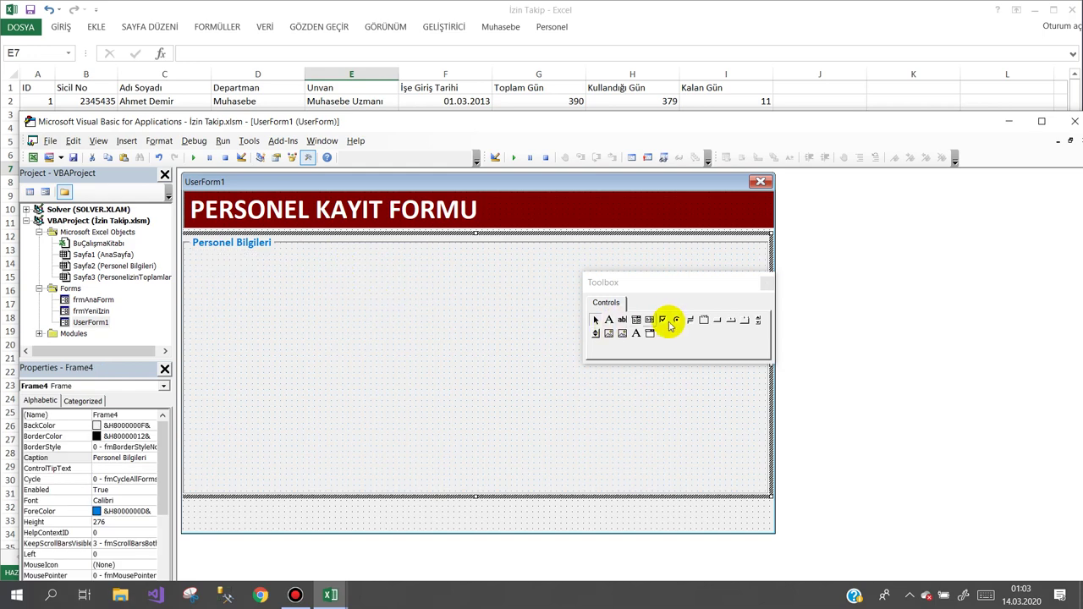
Step: Draw a trial tab strip across the frame, then delete it
click(731, 320)
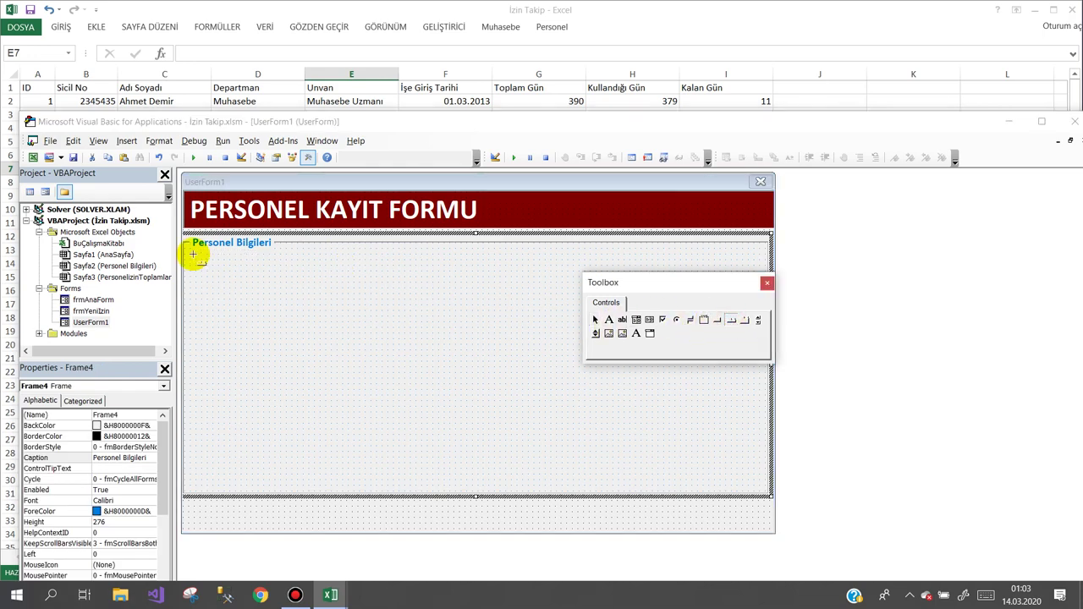
drag(194, 250, 759, 485)
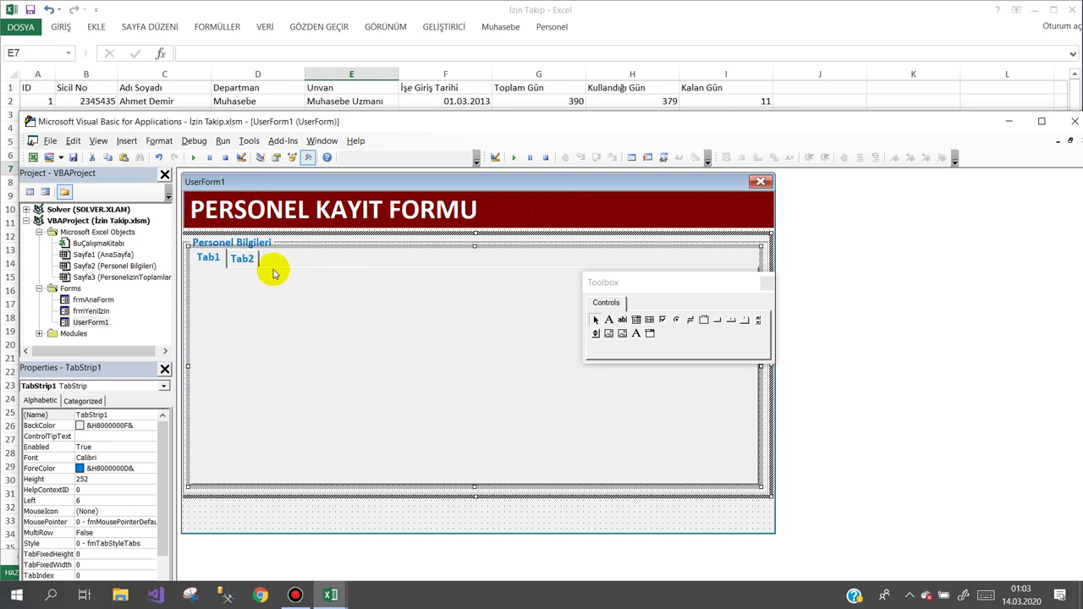
key(Delete)
Step: Paste the Silcil No label and text box back at the frame's top-left
click(290, 305)
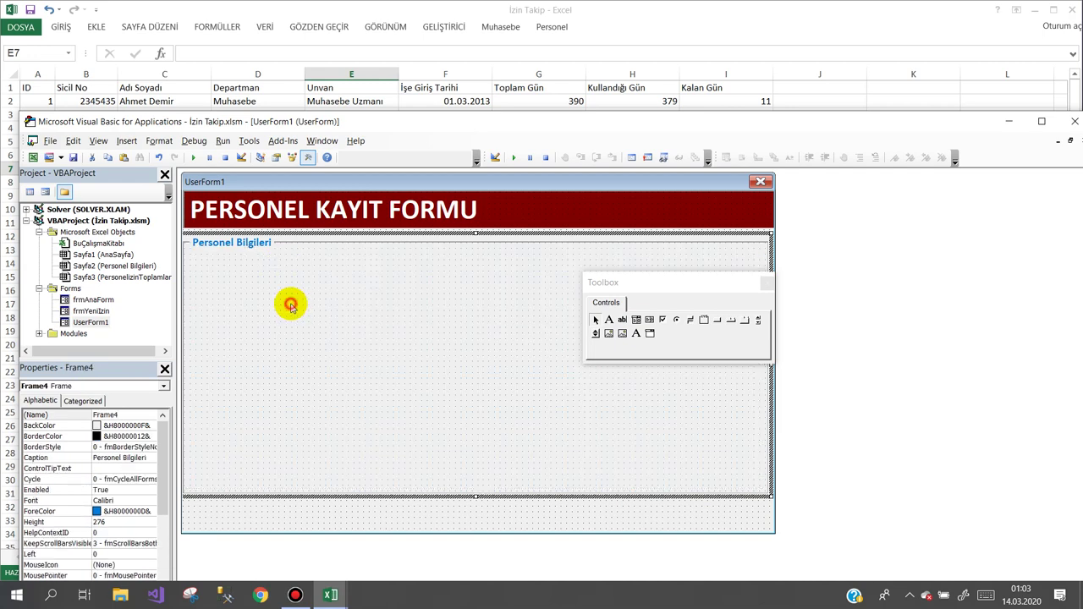
key(ctrl+v)
drag(382, 359, 214, 255)
Step: Duplicate the Silcil No label and text box into a second row captioned 'Adı Soyadı:'
click(294, 292)
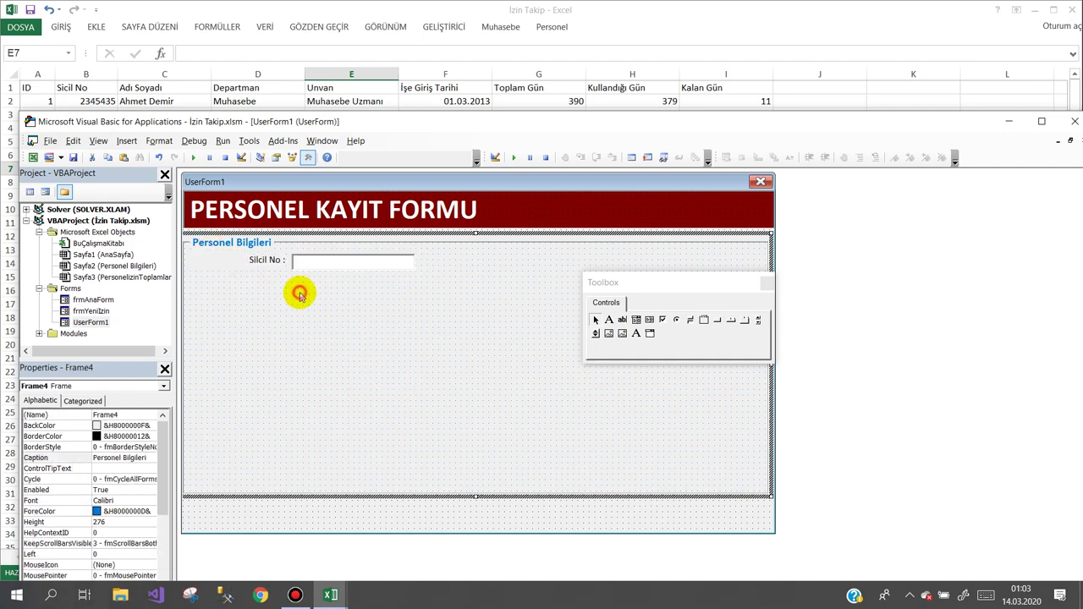
click(265, 260)
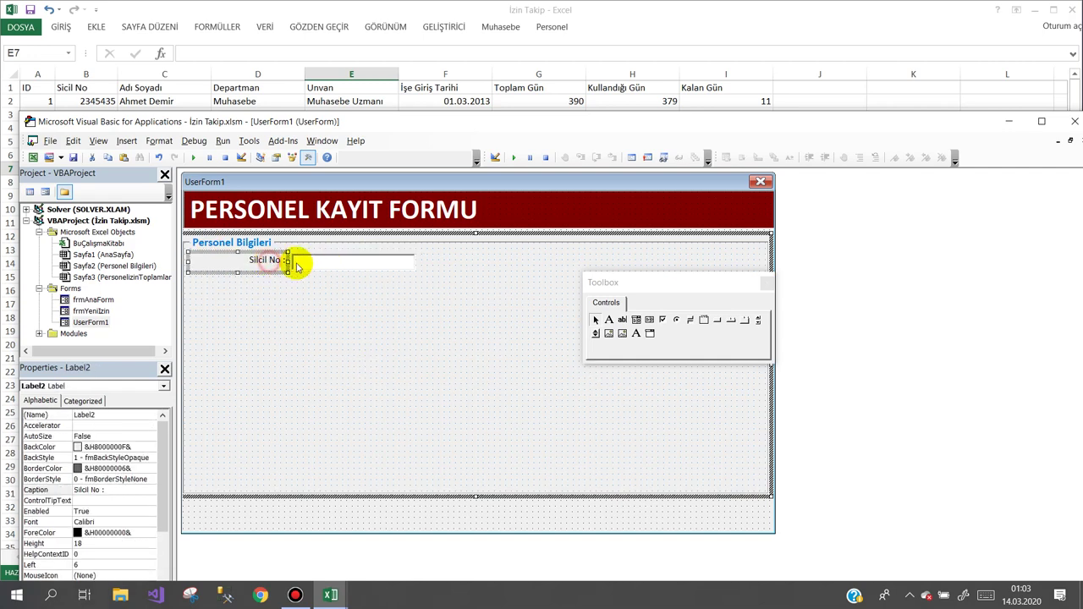
ctrl+click(311, 270)
drag(312, 270, 313, 302)
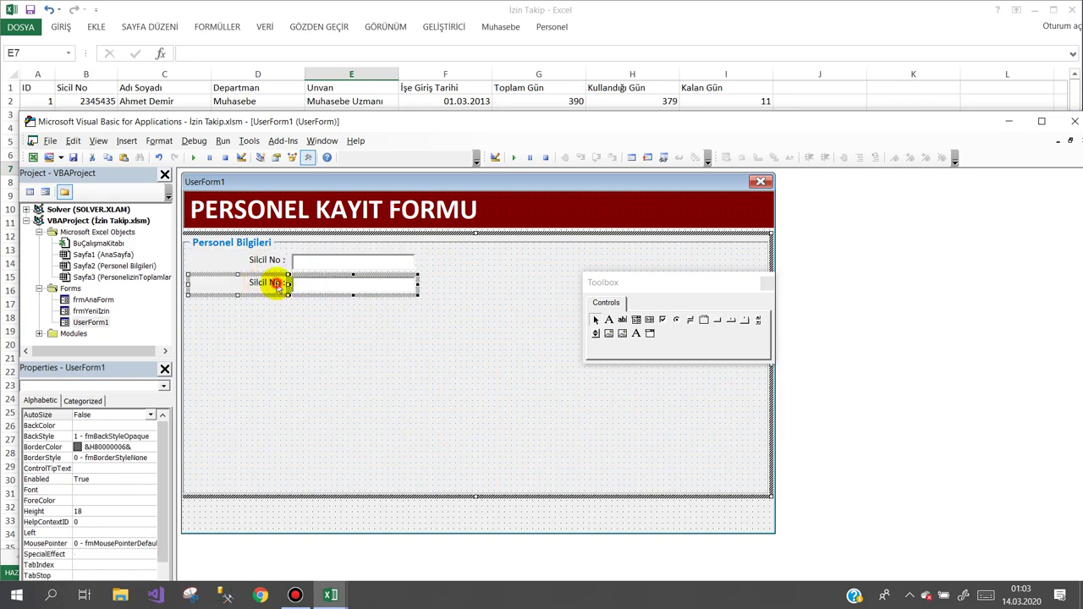
click(279, 286)
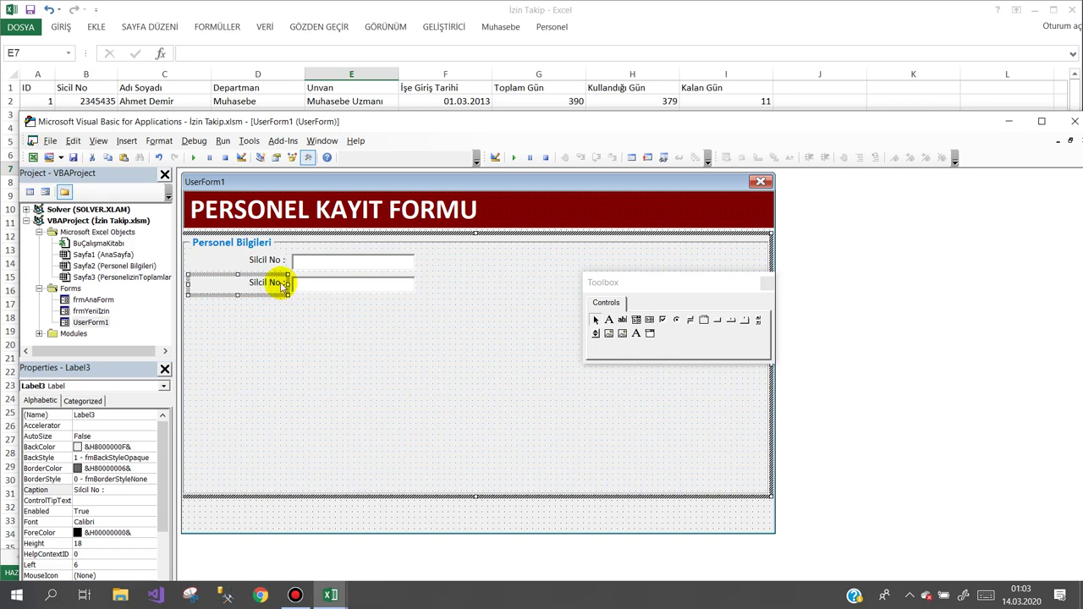
click(284, 285)
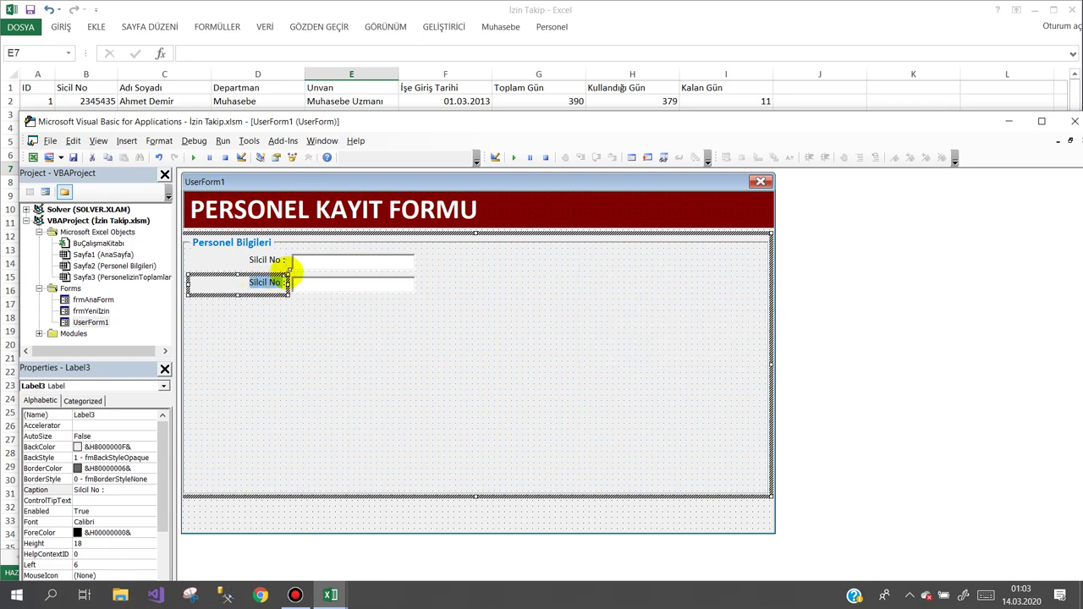
text(Adı Soyadı:)
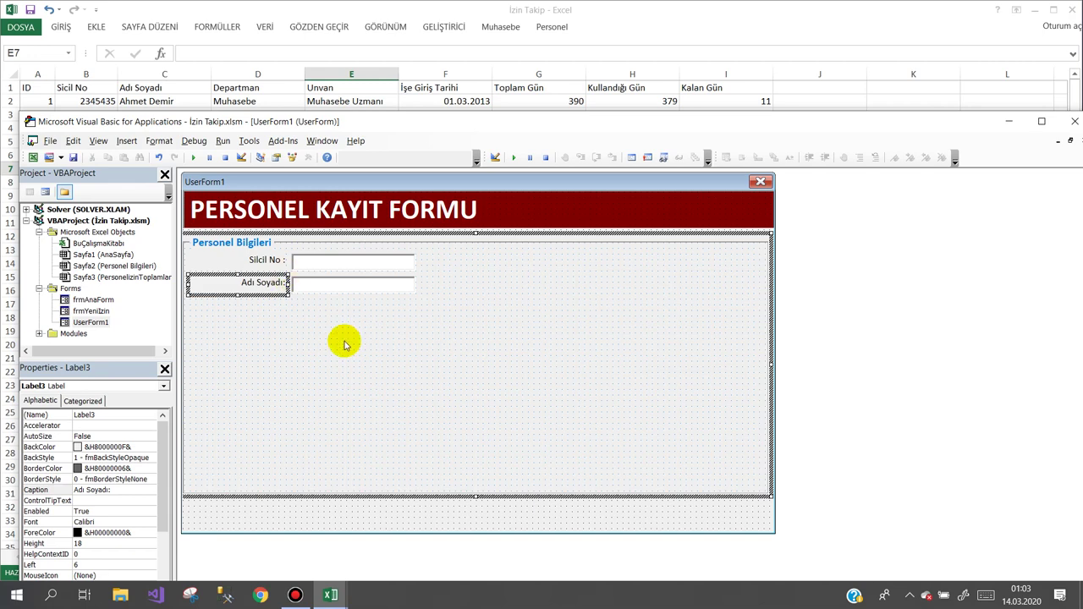
click(345, 337)
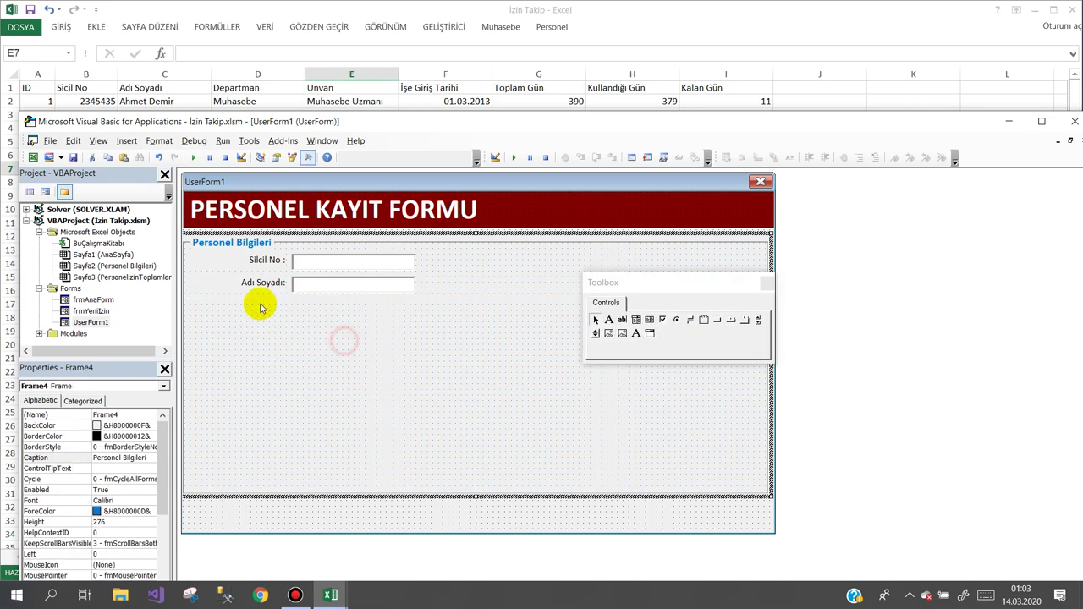
Step: Copy the Adı Soyadı row into a third row and delete its text box
click(275, 284)
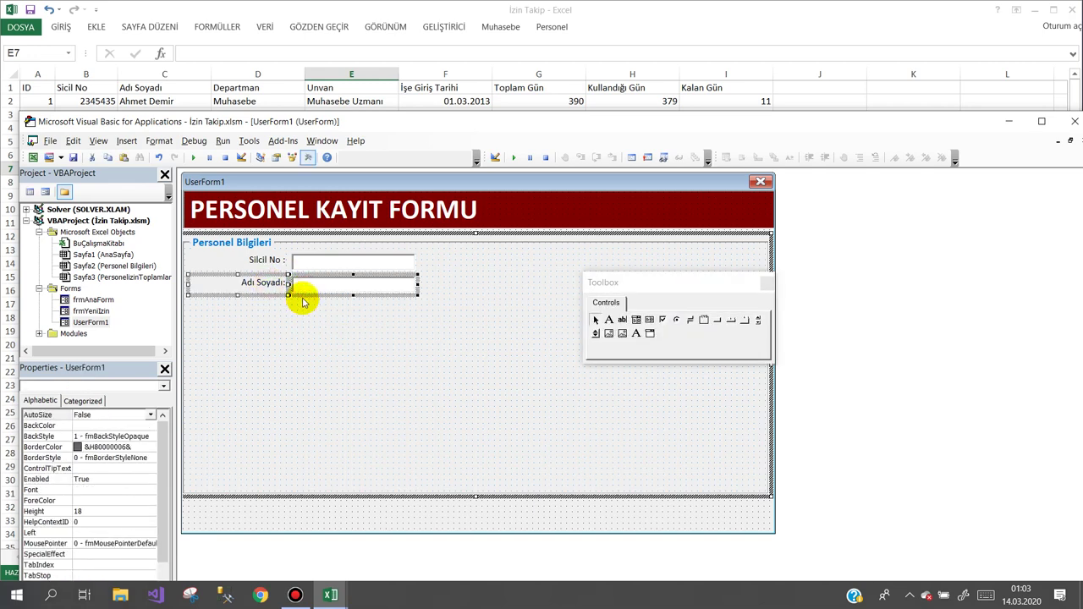
drag(303, 301, 303, 317)
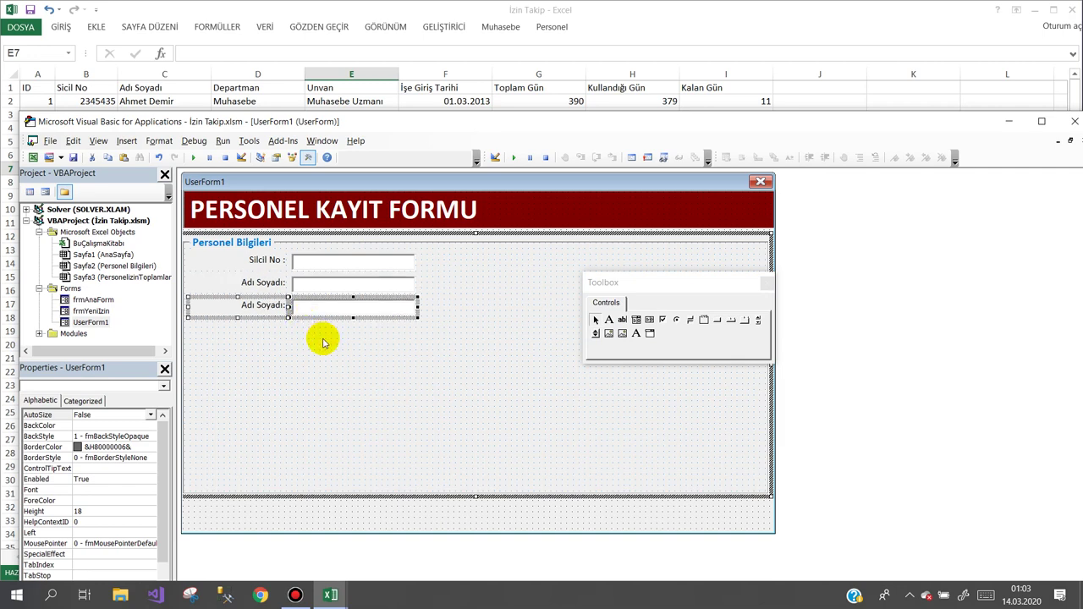
click(321, 337)
click(325, 310)
key(Delete)
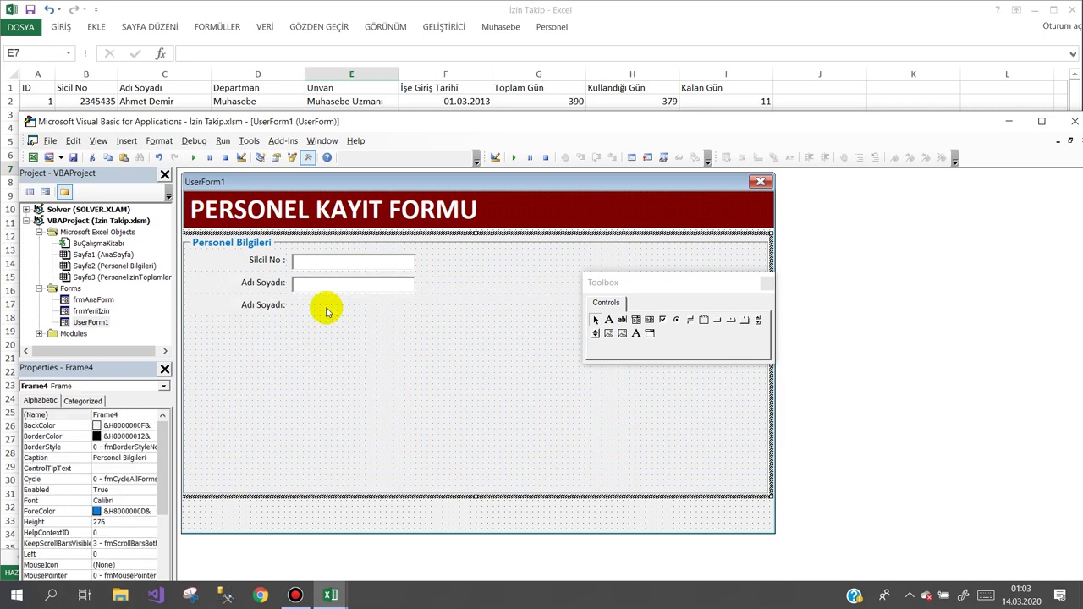
click(634, 319)
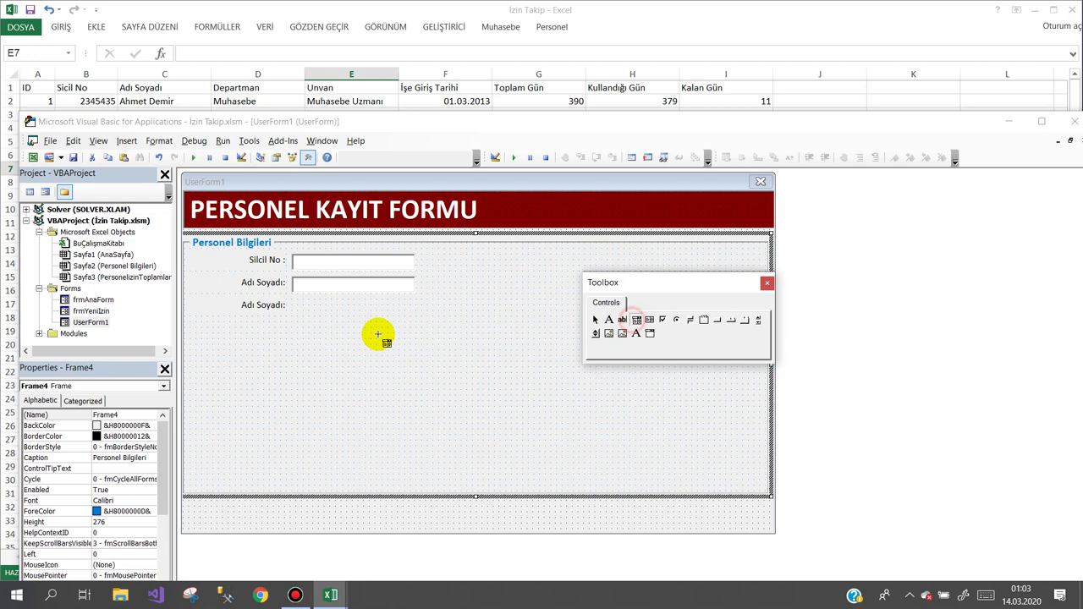
Step: Draw a combo box beside the third Adı Soyadı label, widened to line up with the text boxes
click(291, 298)
drag(361, 307, 415, 313)
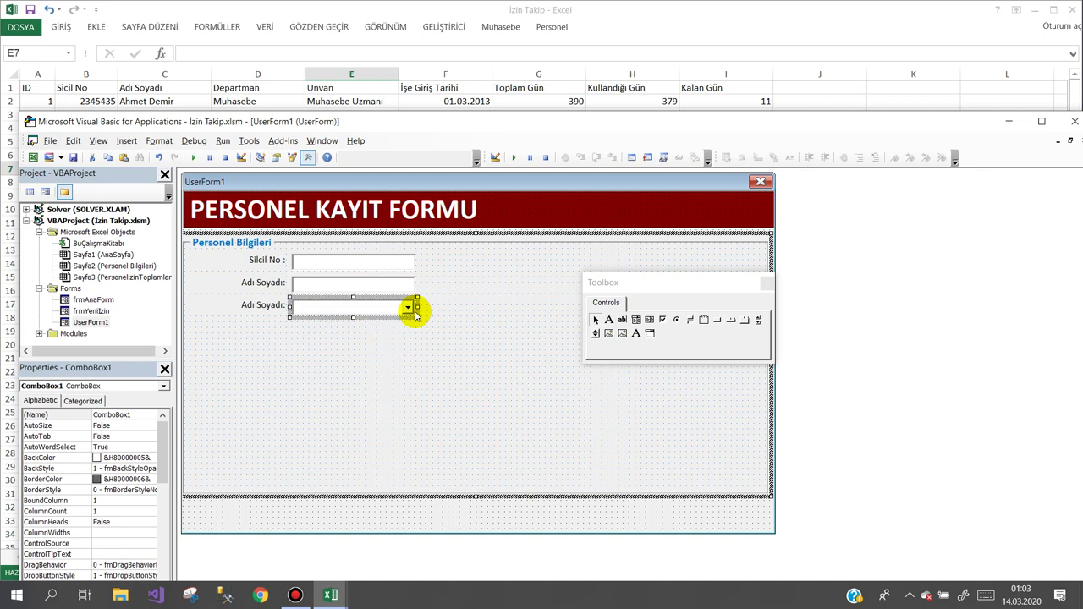
click(380, 339)
click(370, 311)
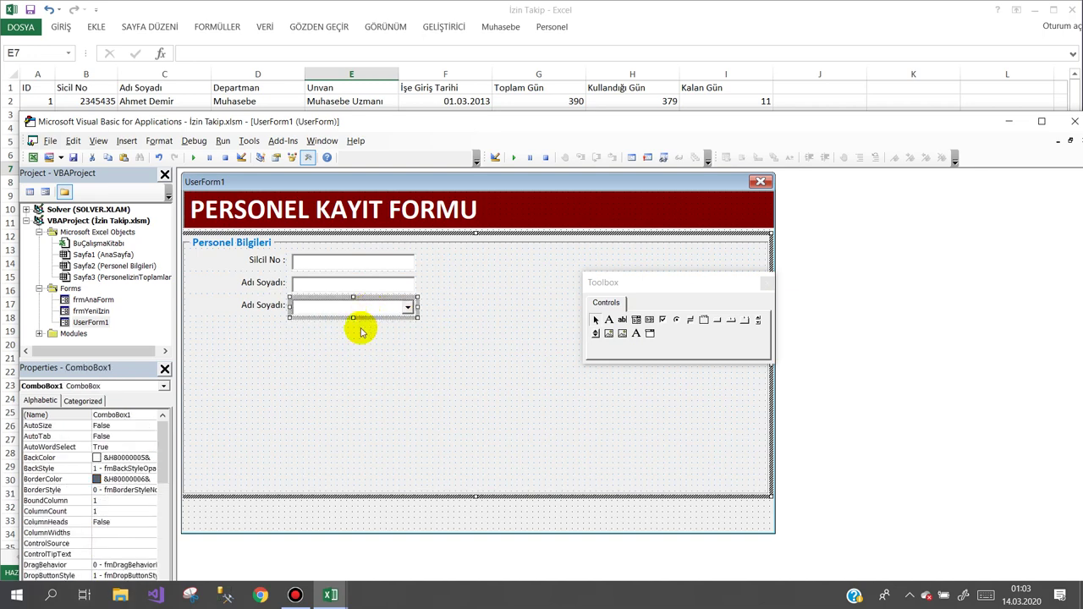
click(359, 329)
click(355, 303)
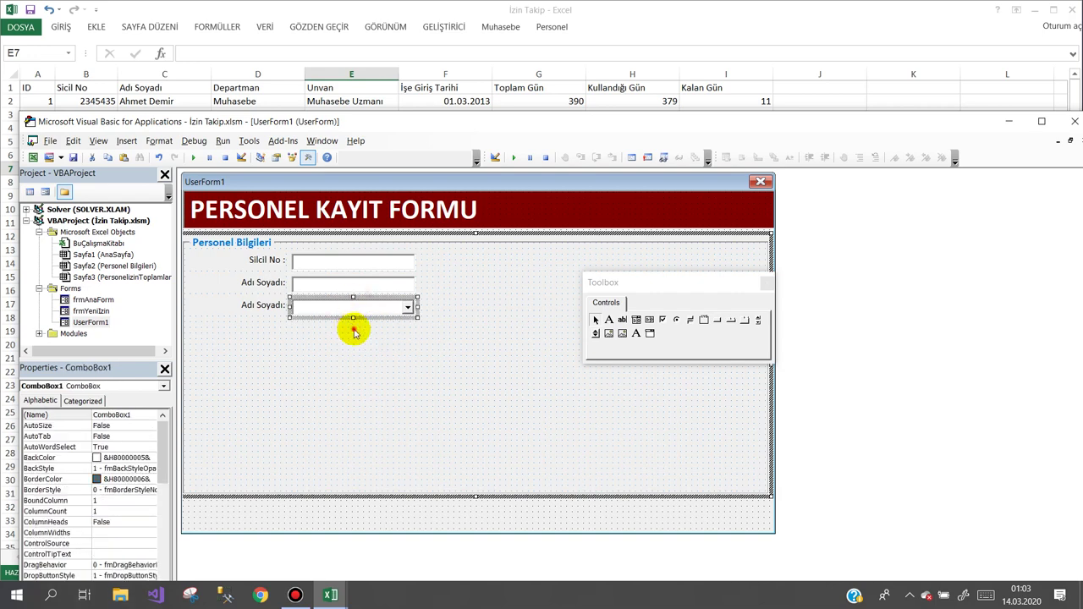
click(353, 314)
click(352, 312)
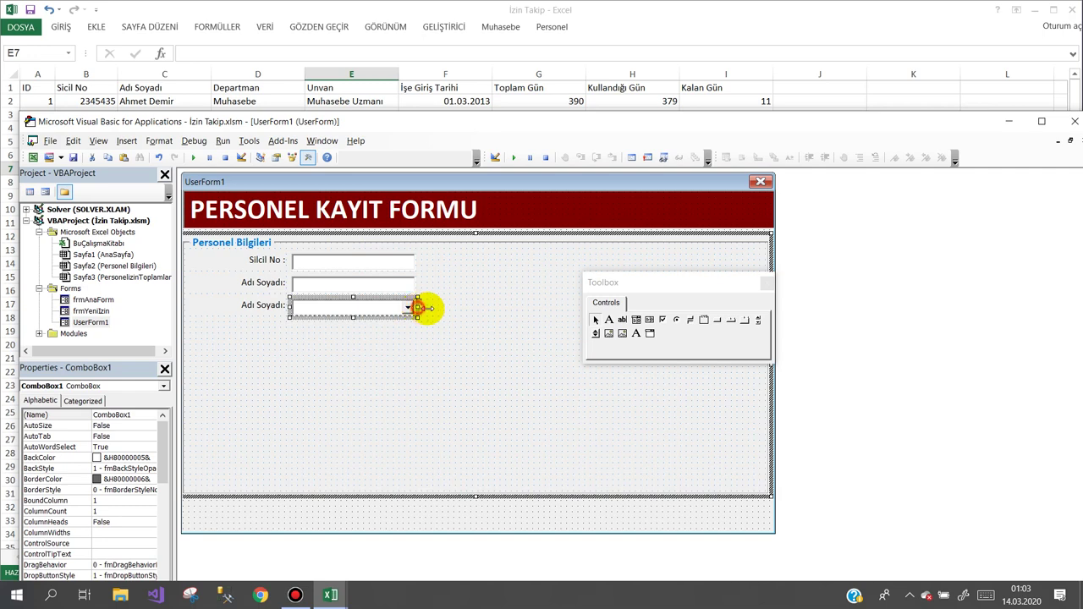
drag(416, 308, 453, 308)
mouse_move(437, 263)
mouse_down()
mouse_move(394, 285)
mouse_move(452, 280)
mouse_up()
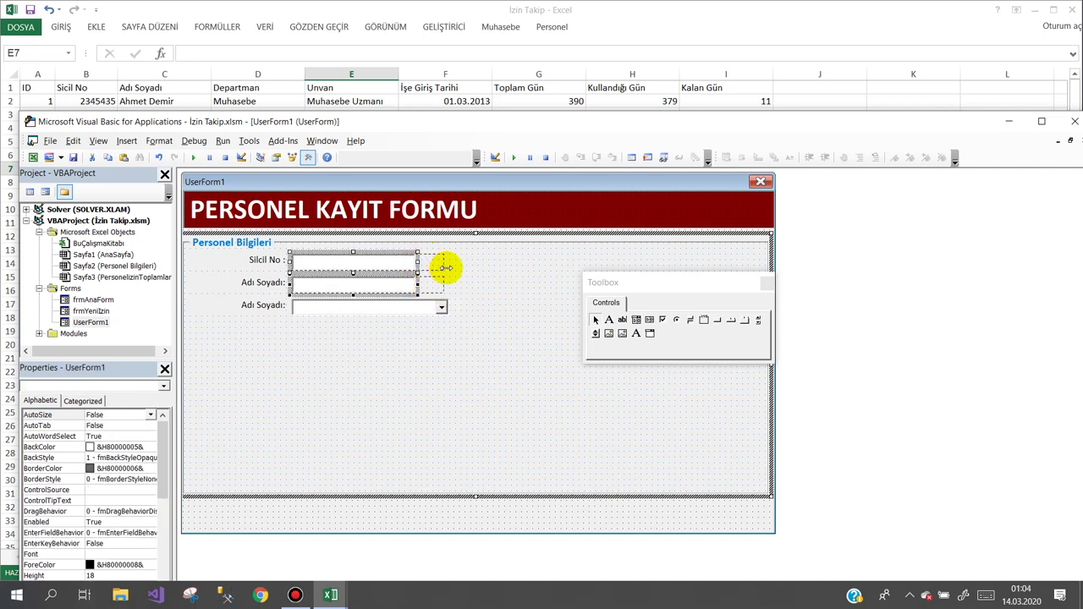
click(464, 307)
click(437, 307)
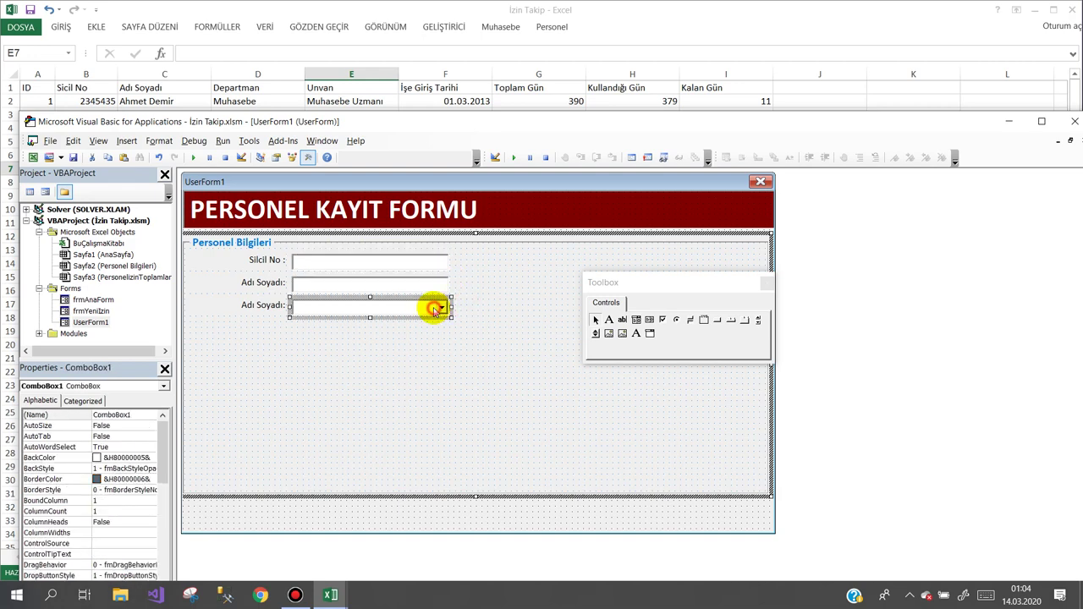
Step: Copy the label and combo box into a fourth row, then copy its Adı Soyadı label into a fifth row
click(251, 310)
ctrl+click(303, 314)
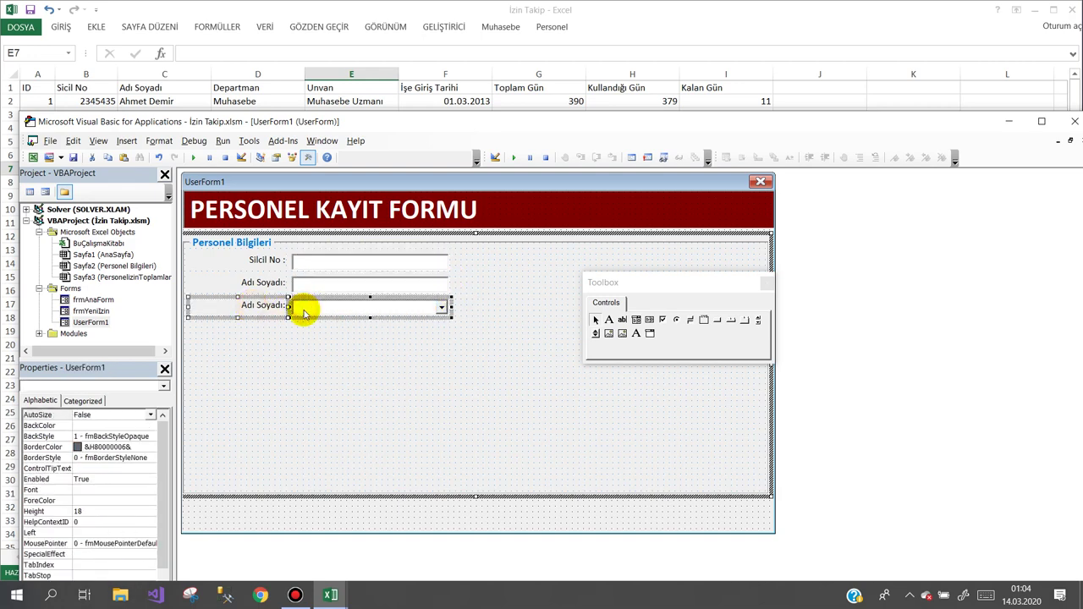
drag(306, 319, 308, 340)
click(294, 358)
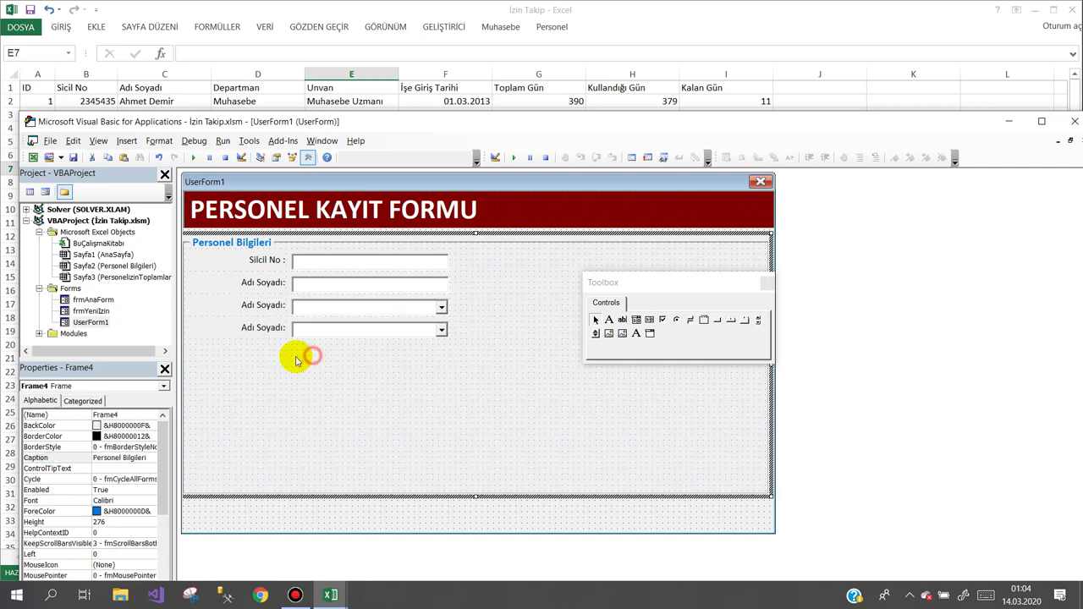
click(268, 333)
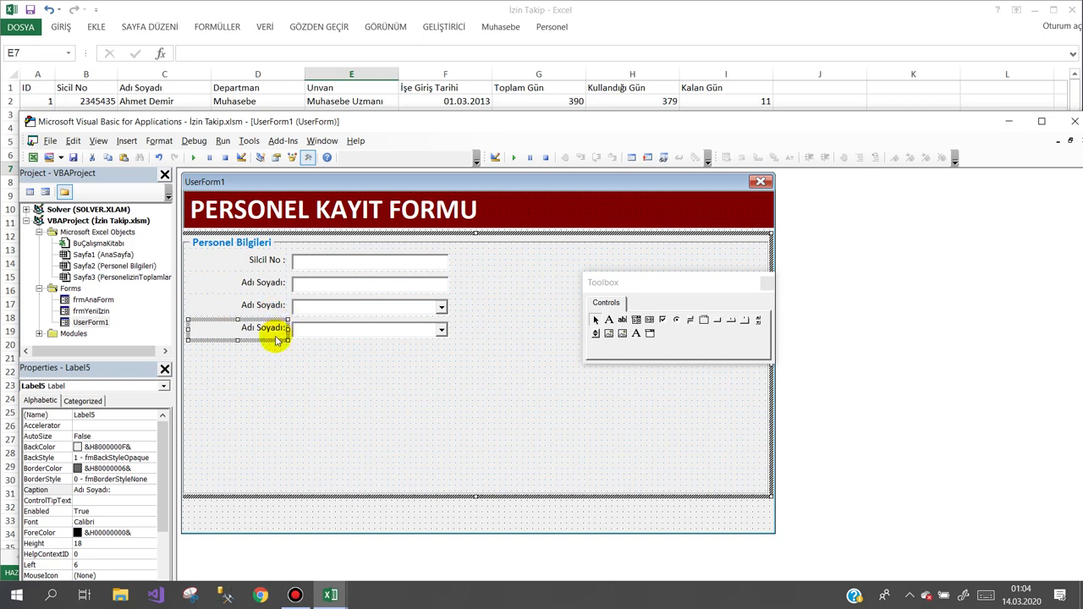
drag(275, 338, 277, 361)
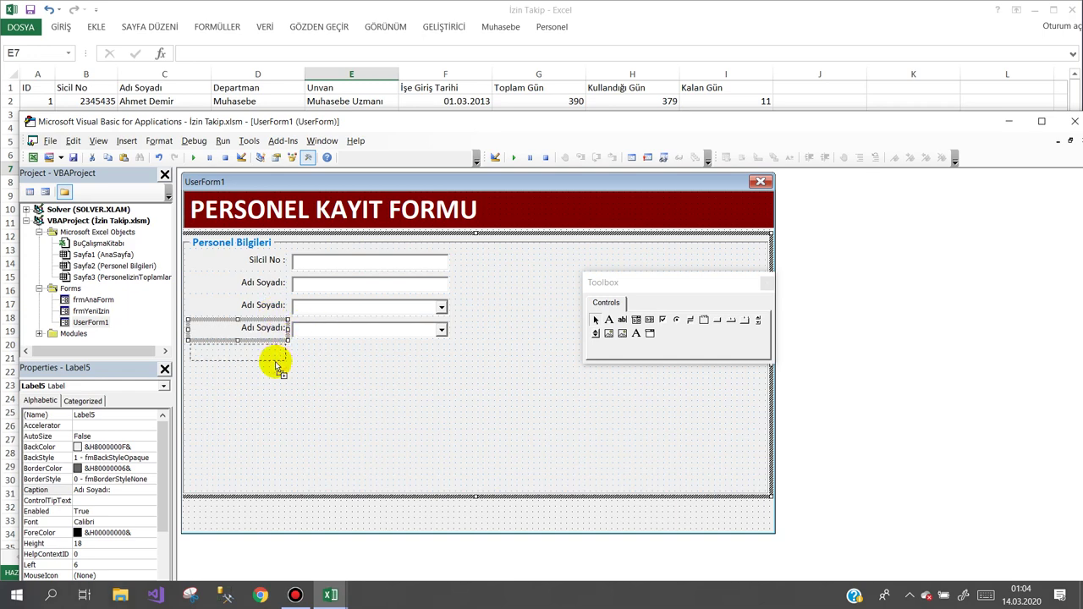
click(648, 334)
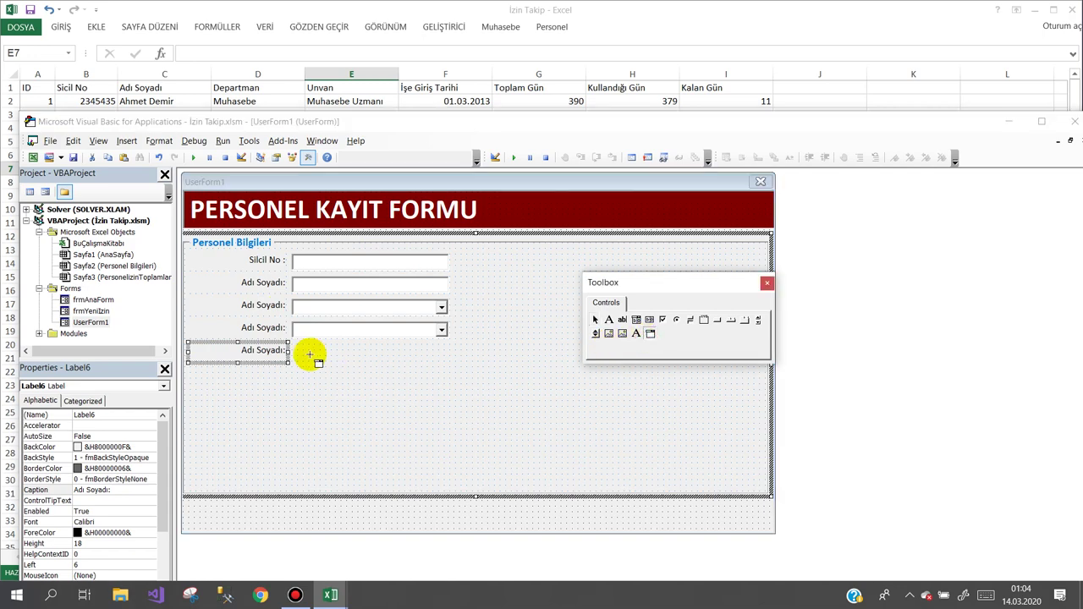
Step: Draw a date picker beside the fifth Adı Soyadı label and set its font to regular Calibri 12
mouse_move(290, 342)
mouse_down()
mouse_move(351, 374)
mouse_move(319, 362)
mouse_move(452, 359)
mouse_up()
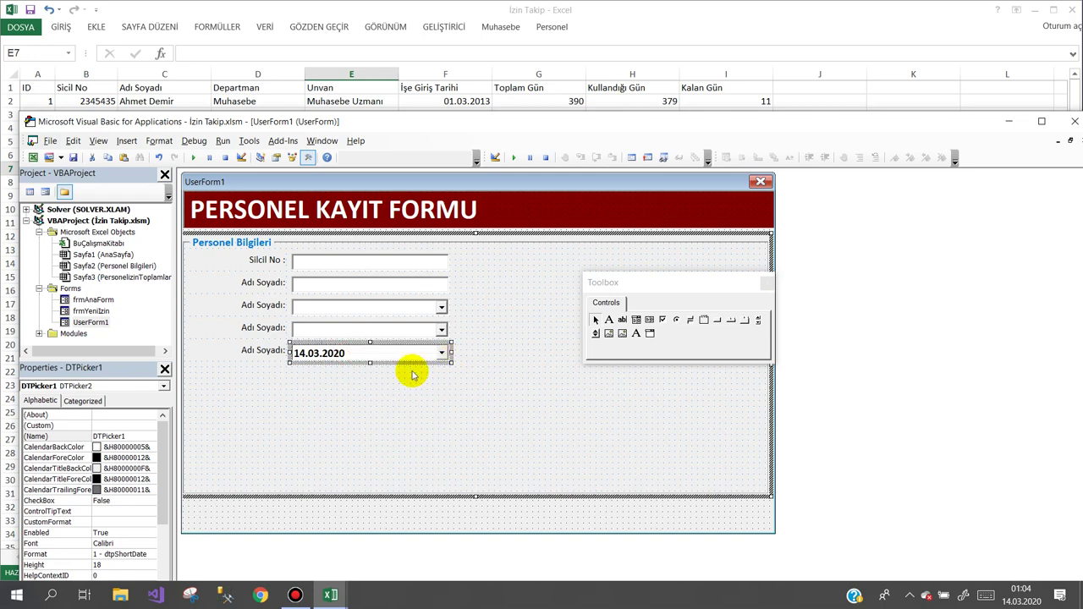
click(135, 543)
click(149, 543)
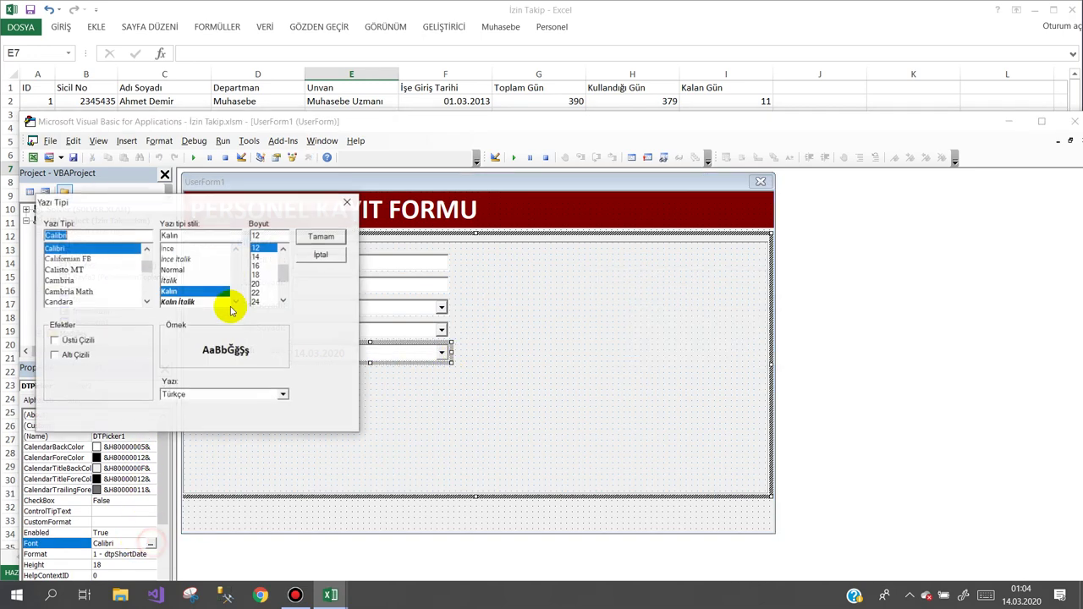
click(198, 270)
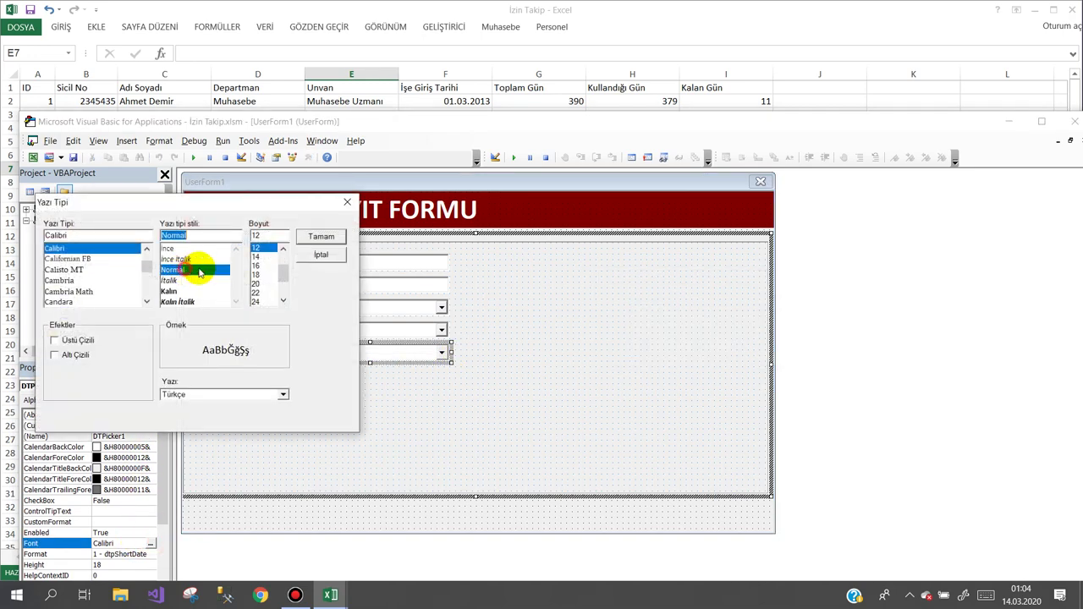
click(283, 248)
click(283, 249)
click(256, 244)
click(321, 236)
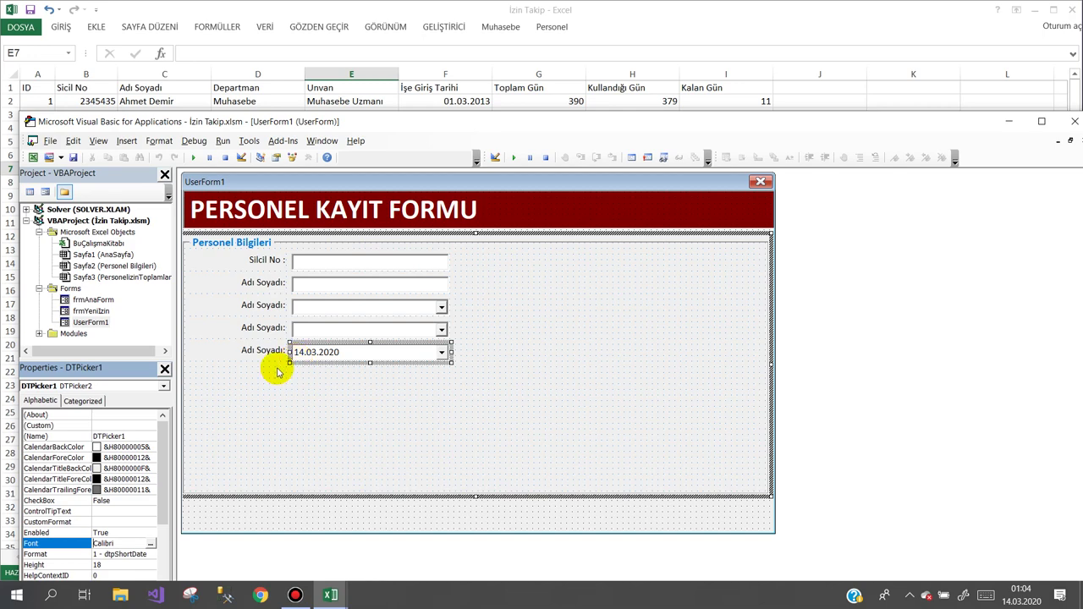
Step: Copy the Adı Soyadı label and text box below the date picker to form three new rows
click(281, 285)
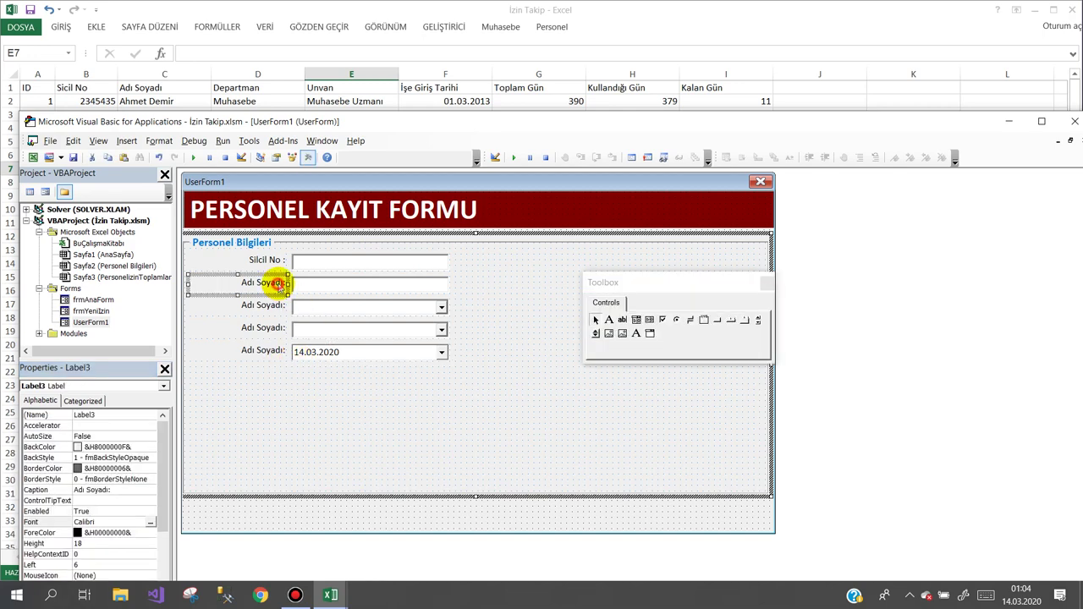
ctrl+click(328, 289)
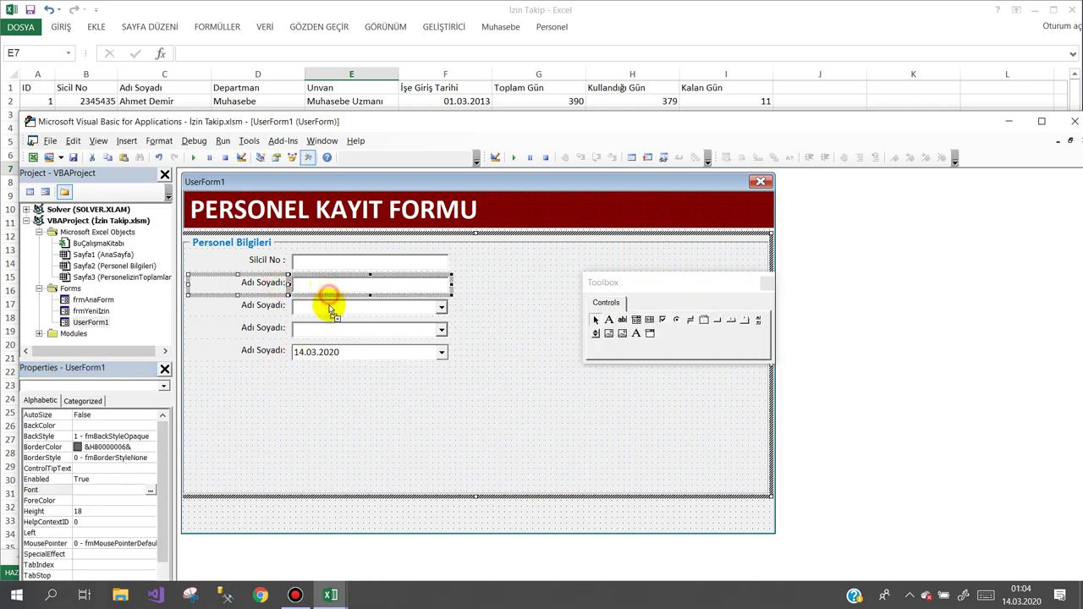
drag(329, 291, 329, 379)
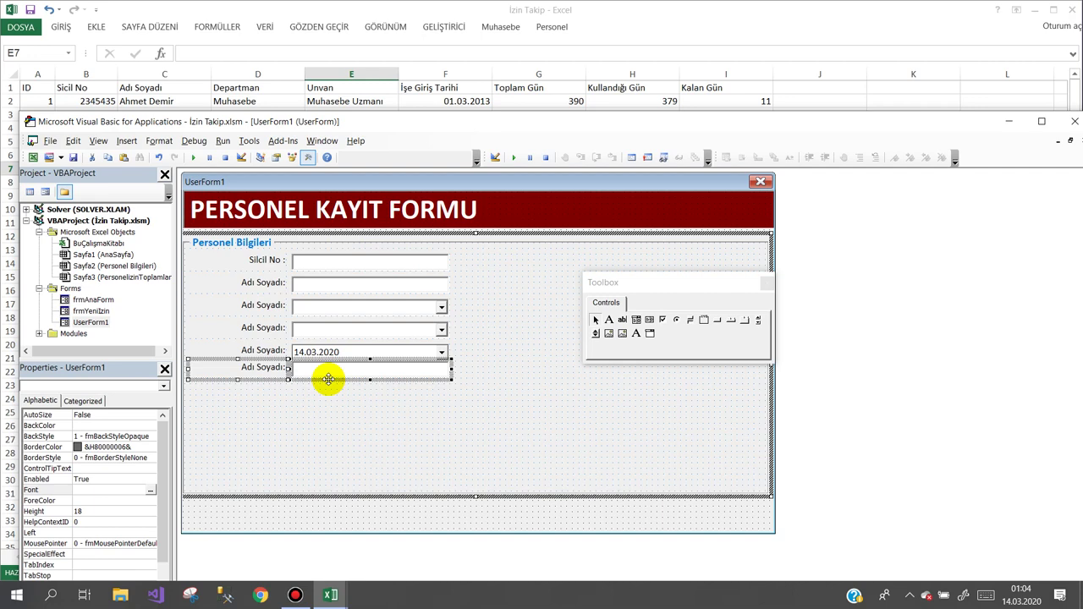
click(334, 397)
click(315, 383)
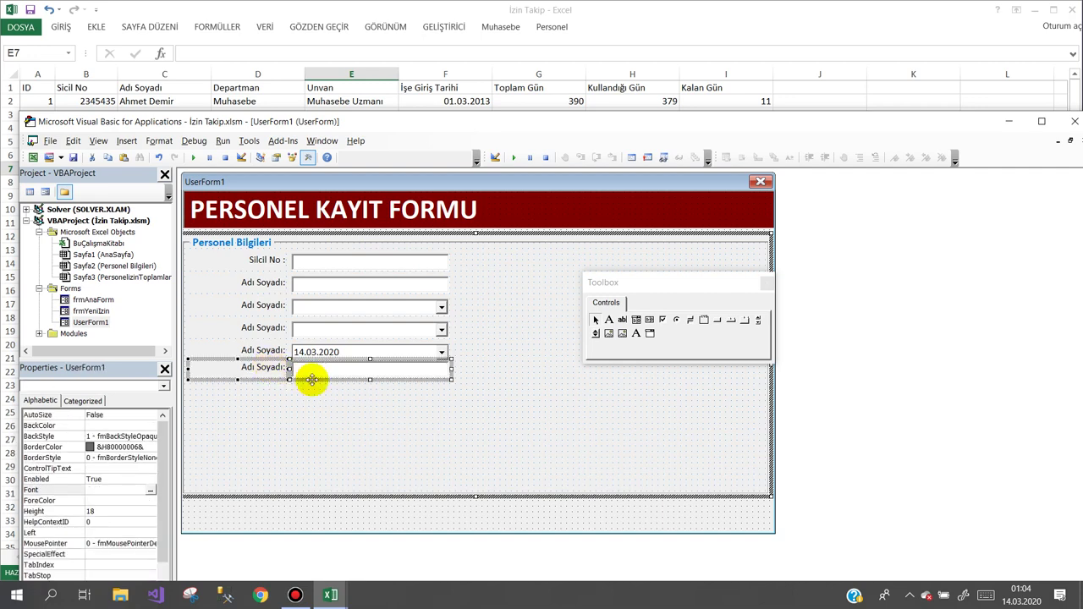
drag(313, 380, 314, 386)
click(325, 396)
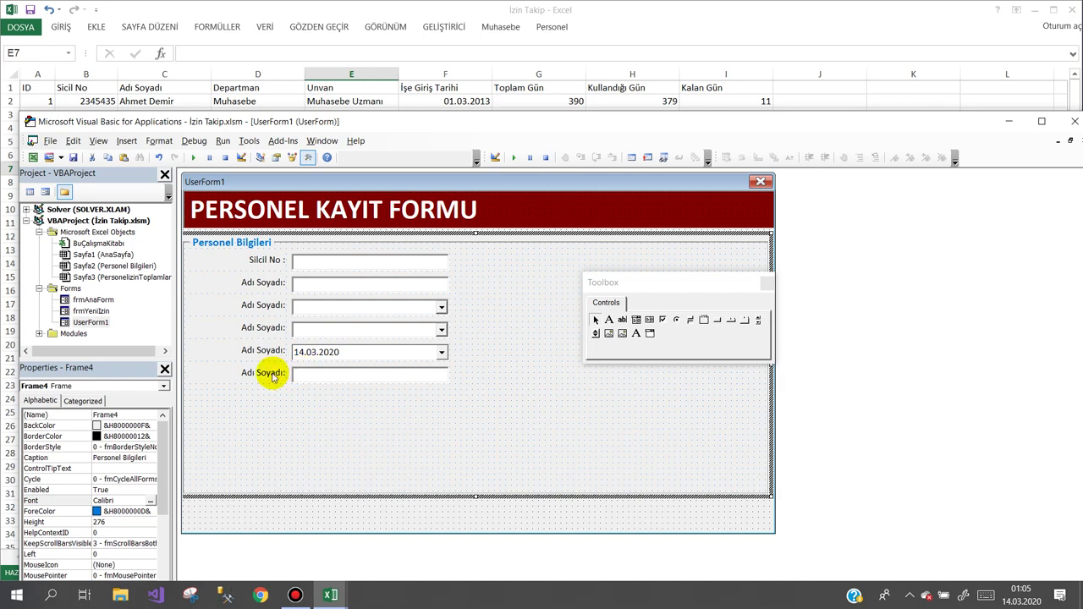
click(280, 374)
ctrl+click(314, 379)
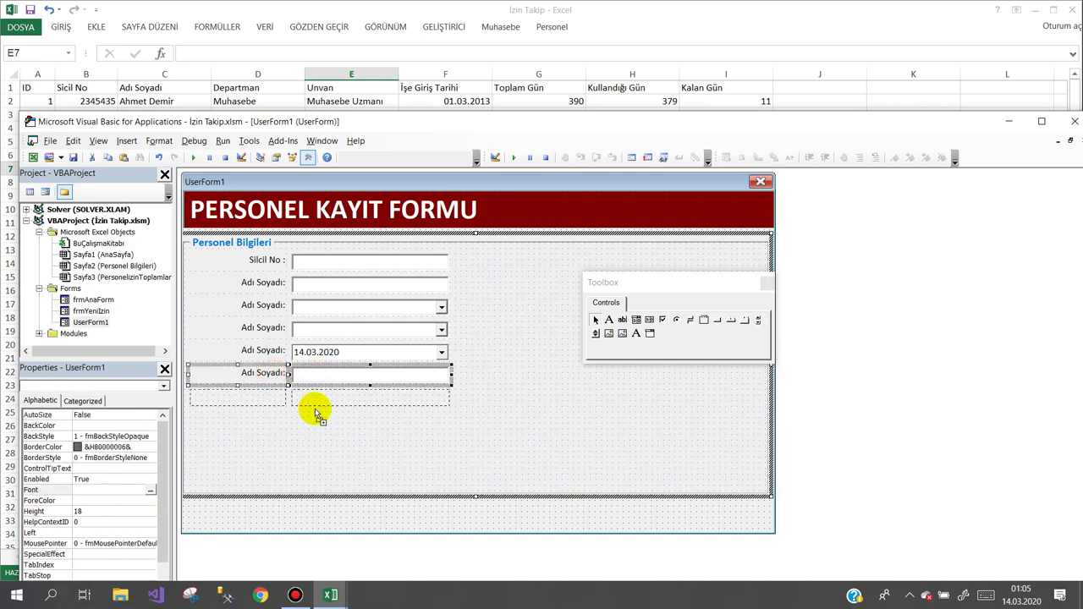
drag(316, 385, 313, 431)
click(333, 443)
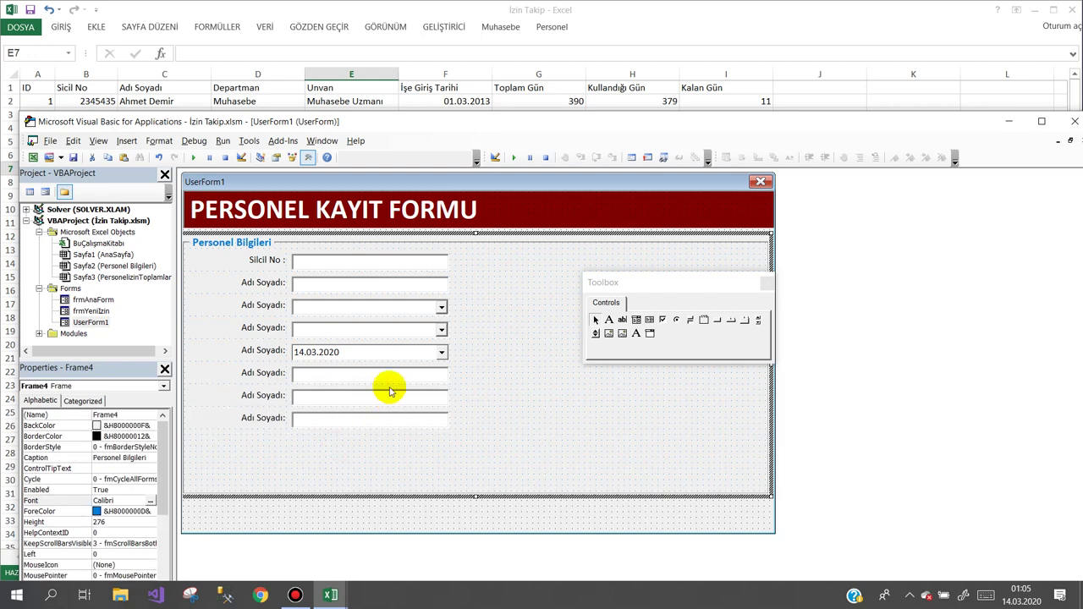
Step: Rename the first combo box row's label to 'Departmanı'
click(269, 308)
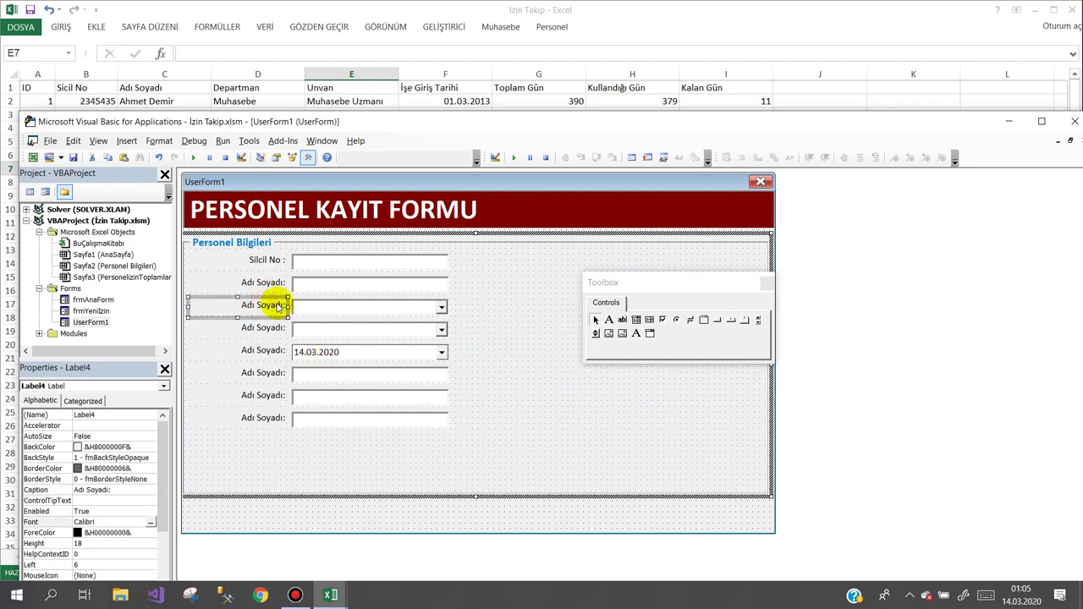
click(279, 308)
drag(286, 303, 227, 307)
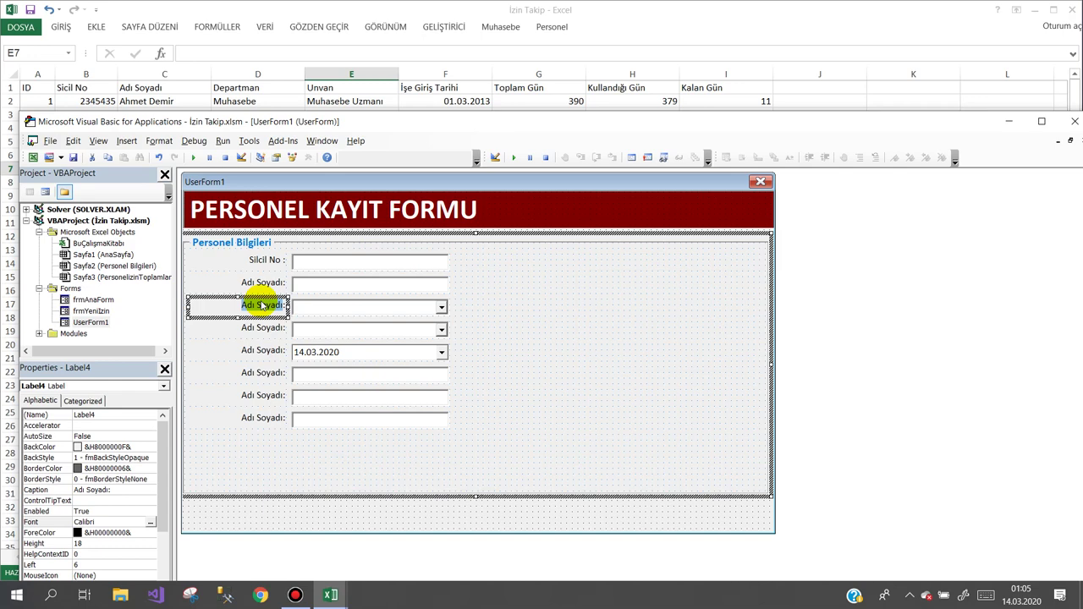
text(Depa)
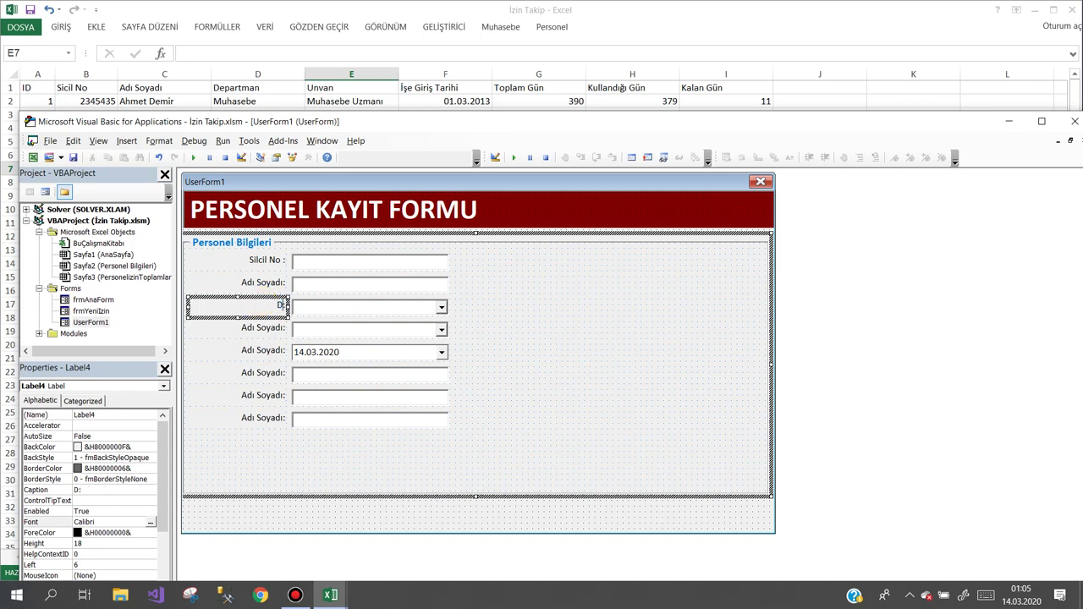
text(rtm)
text(anı)
Step: Begin relabelling the second combo box row as 'Ünvanı:' by deleting 'Soyadı:' from its caption
click(266, 327)
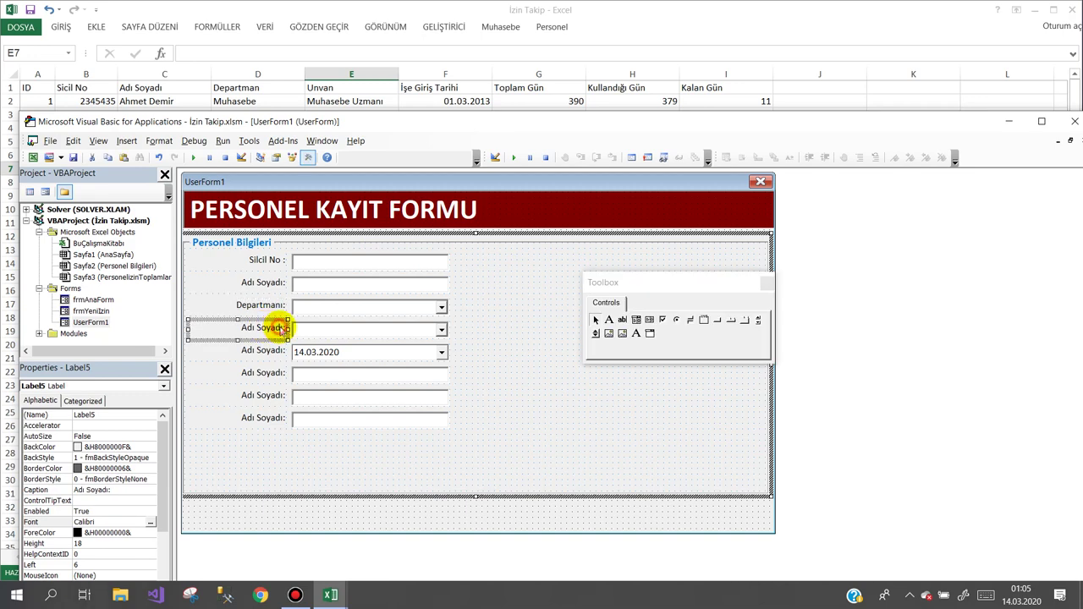
click(282, 328)
drag(257, 329, 290, 329)
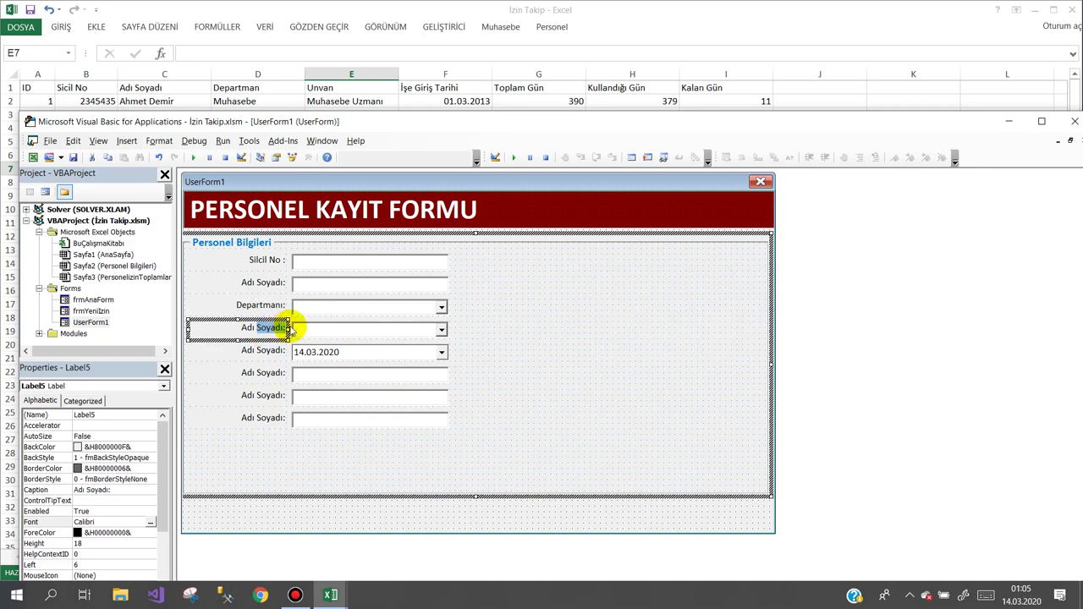
key(BackSpace)
text(Ünvanı:)
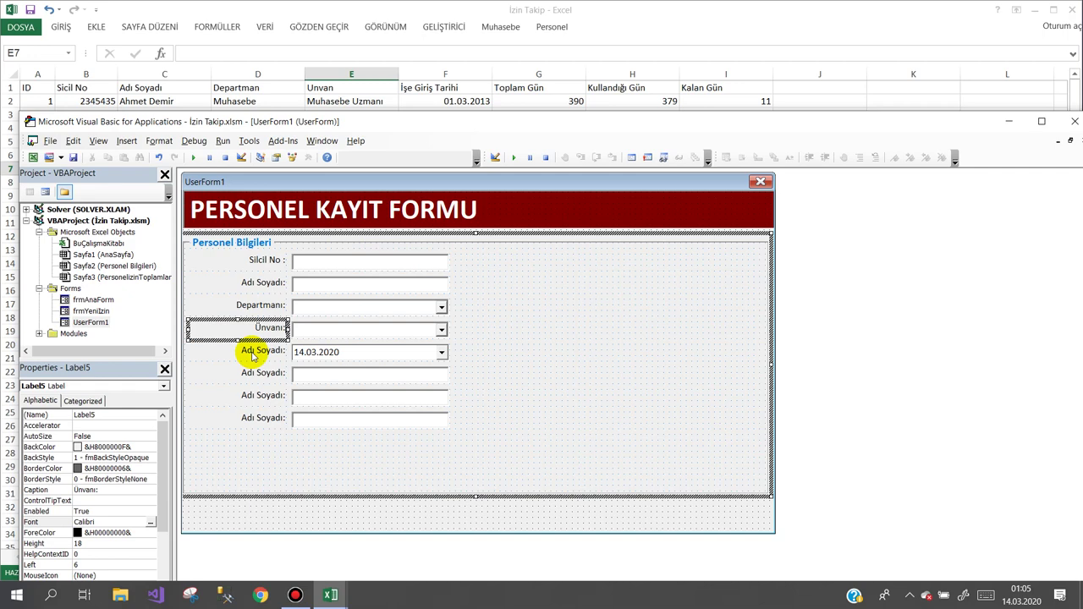
Step: Rename the date picker's label to 'İşe Giriş Tarihi' and start editing the next row's caption
click(258, 351)
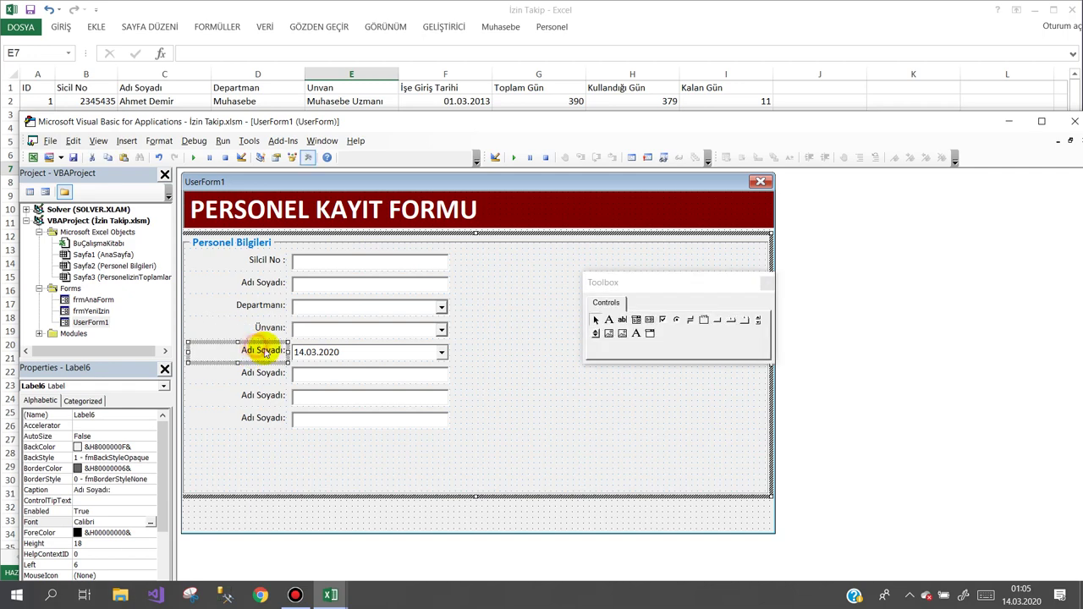
drag(286, 350, 242, 350)
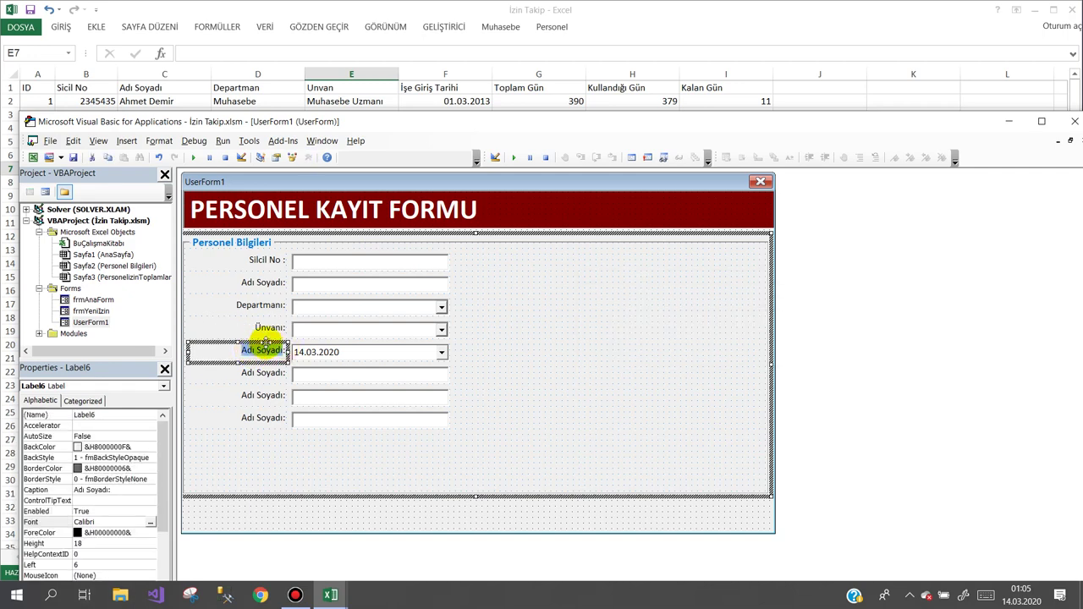
text(İşe G)
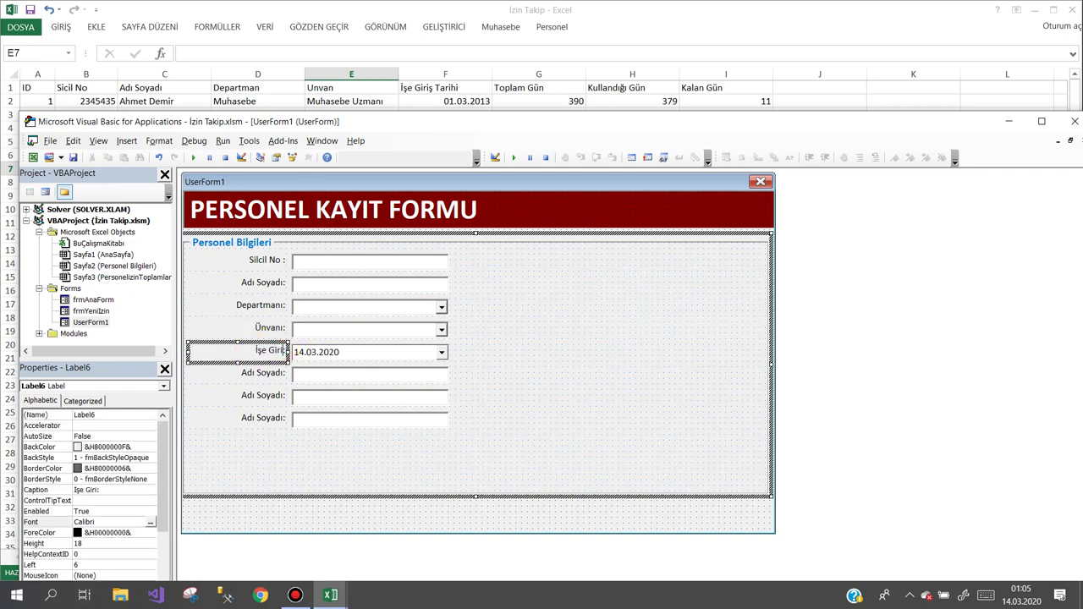
text(iriş Tarihi)
click(286, 373)
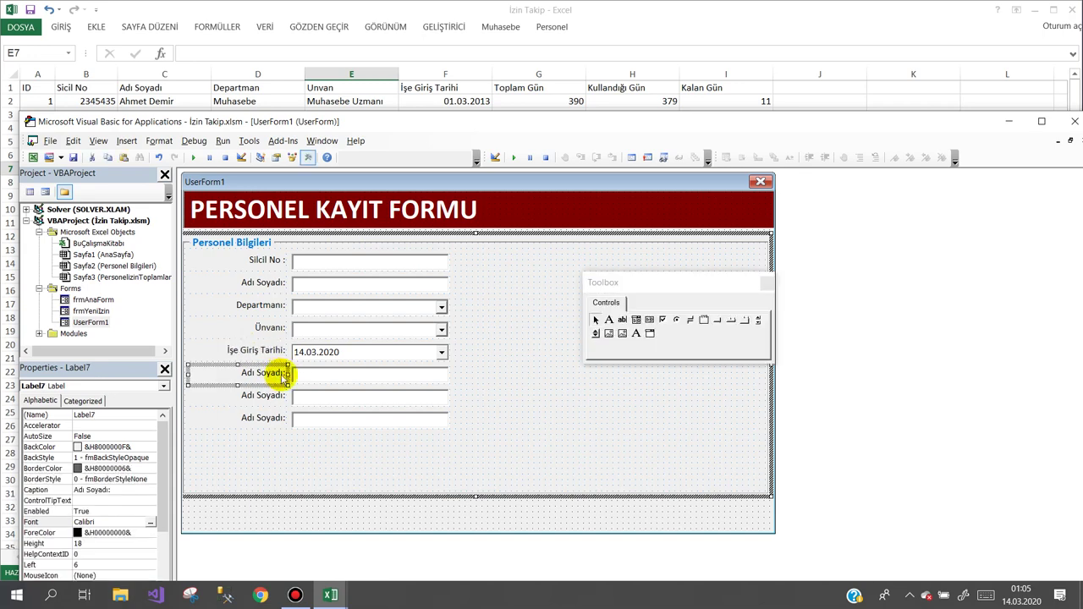
click(286, 374)
drag(279, 374, 240, 373)
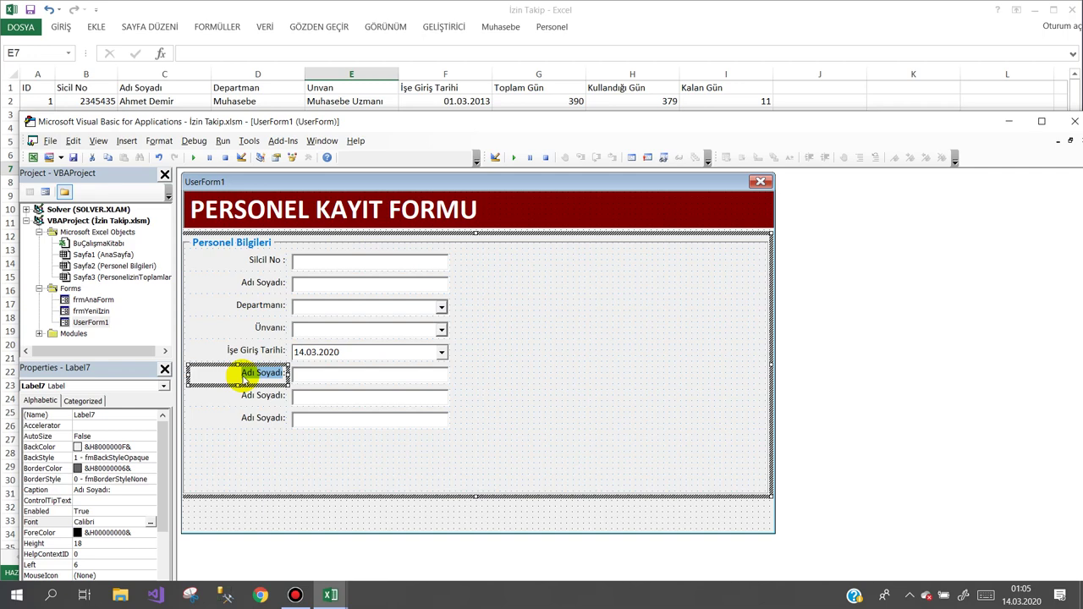
Step: Caption the first two duplicated labels 'Hak Ettiği Toplam İzin' and 'Kullandığı'
text(Hak ett:)
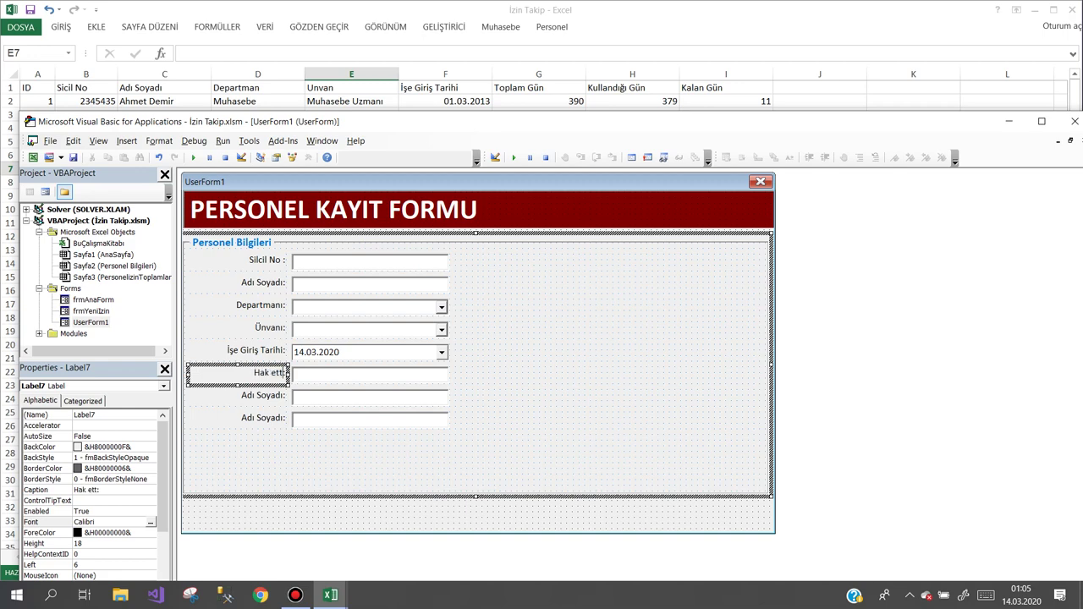
text(iği)
key(BackSpace)
key(BackSpace)
key(BackSpace)
key(BackSpace)
key(BackSpace)
text(Ett)
text(iği )
text(Toplam )
text(İzin)
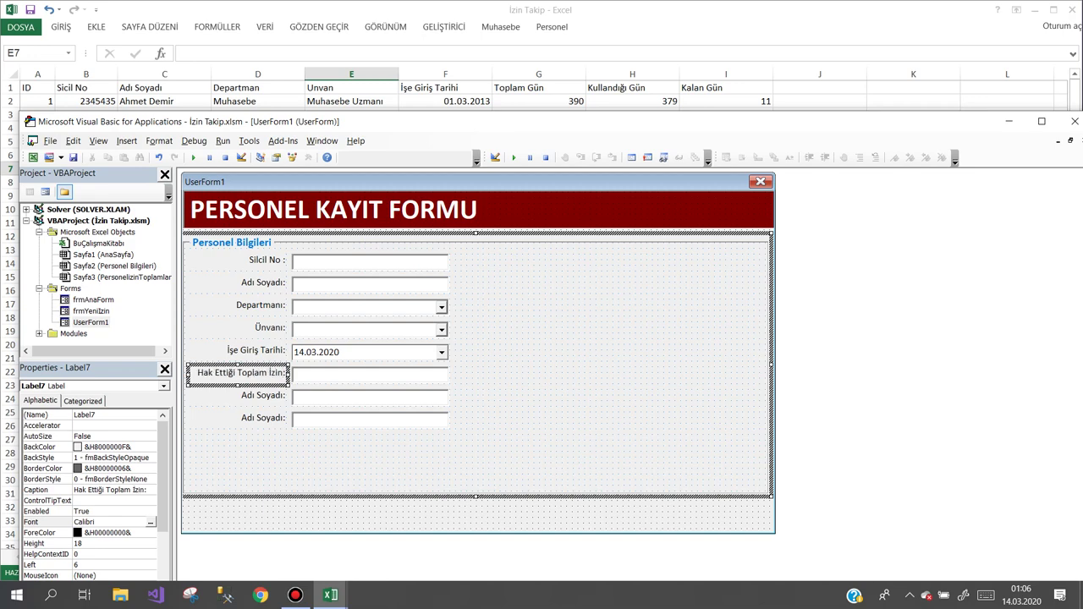
click(252, 404)
click(274, 394)
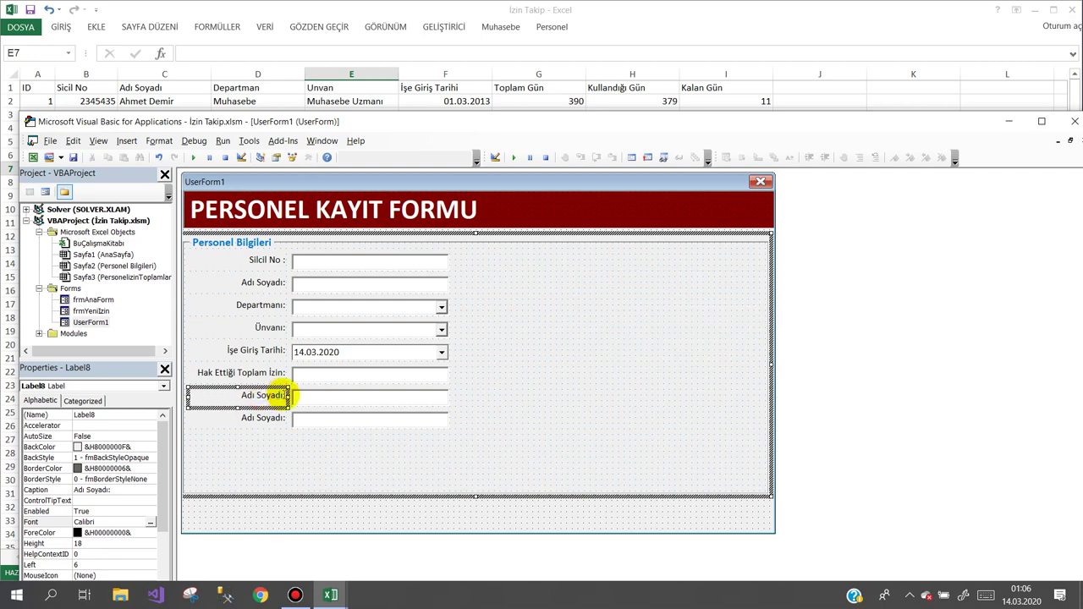
drag(280, 395, 233, 395)
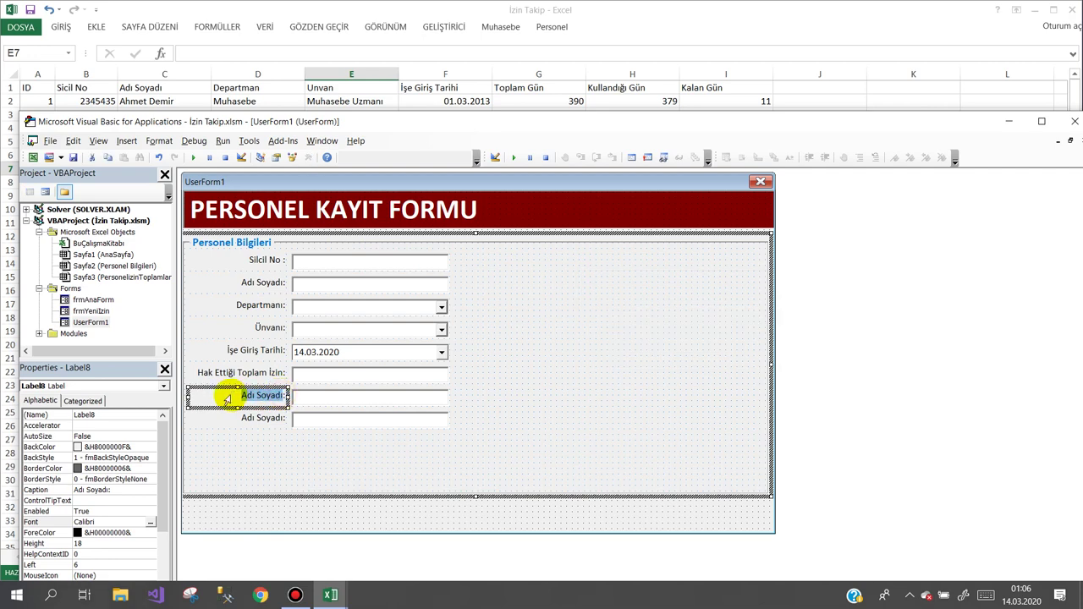
text(Ku)
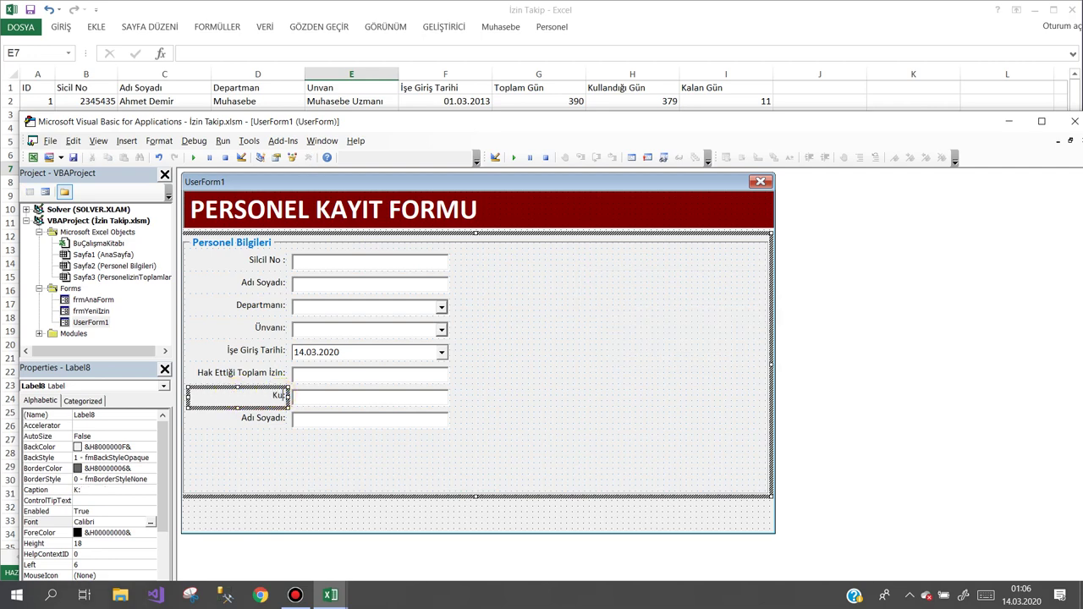
text(llandığ)
text(ı :)
Step: Reword those captions to 'Hak Ettiği İzin Toplamı' and 'Kullandığı İzin Toplamı'
click(277, 373)
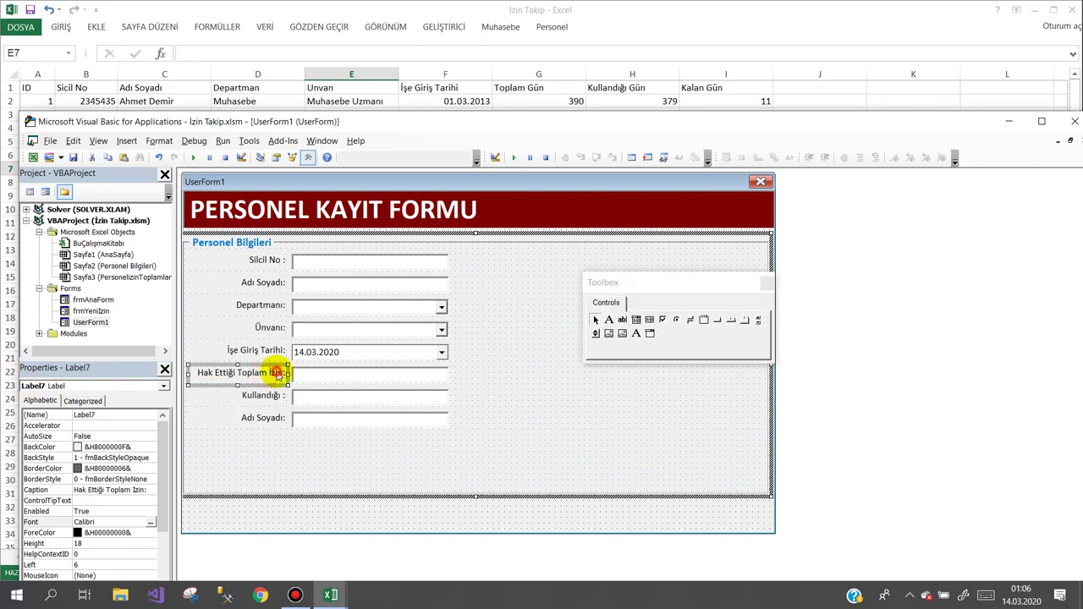
click(278, 374)
drag(284, 372, 238, 373)
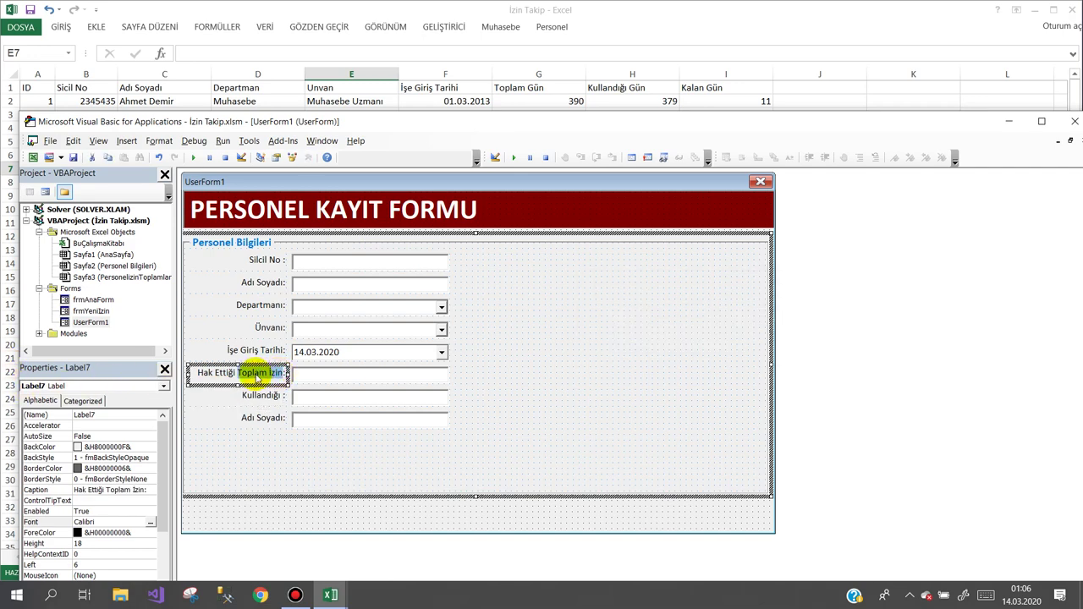
text(İz)
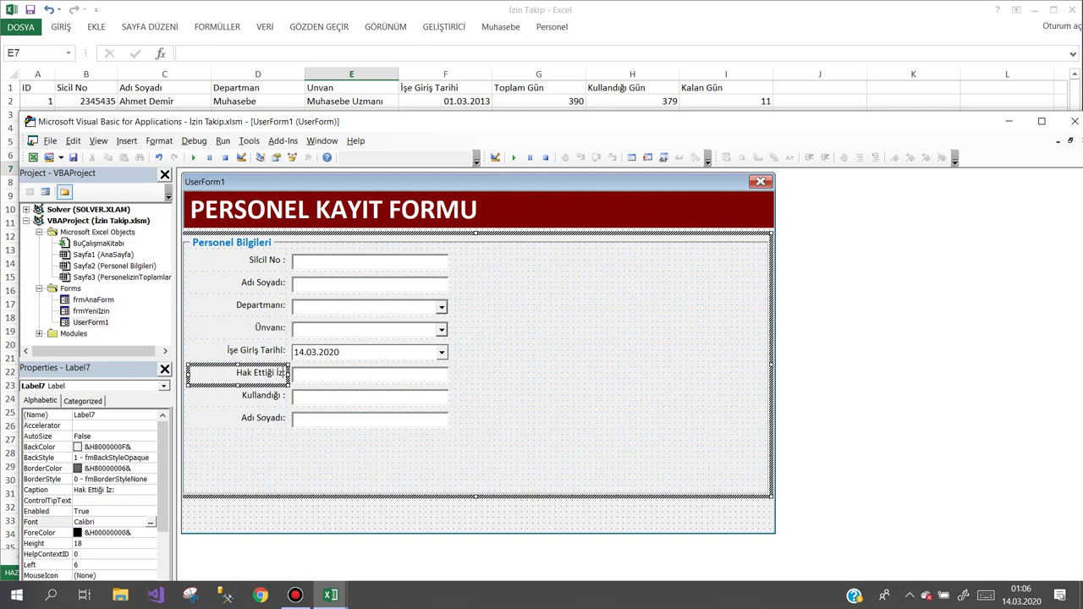
text(in T)
text(oplamı)
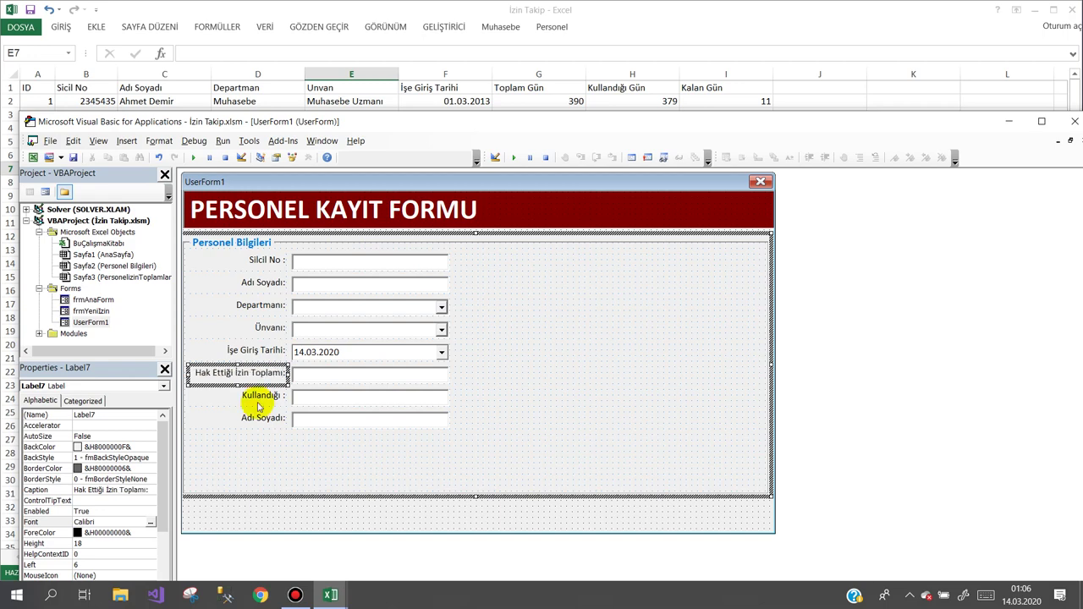
click(282, 397)
click(286, 398)
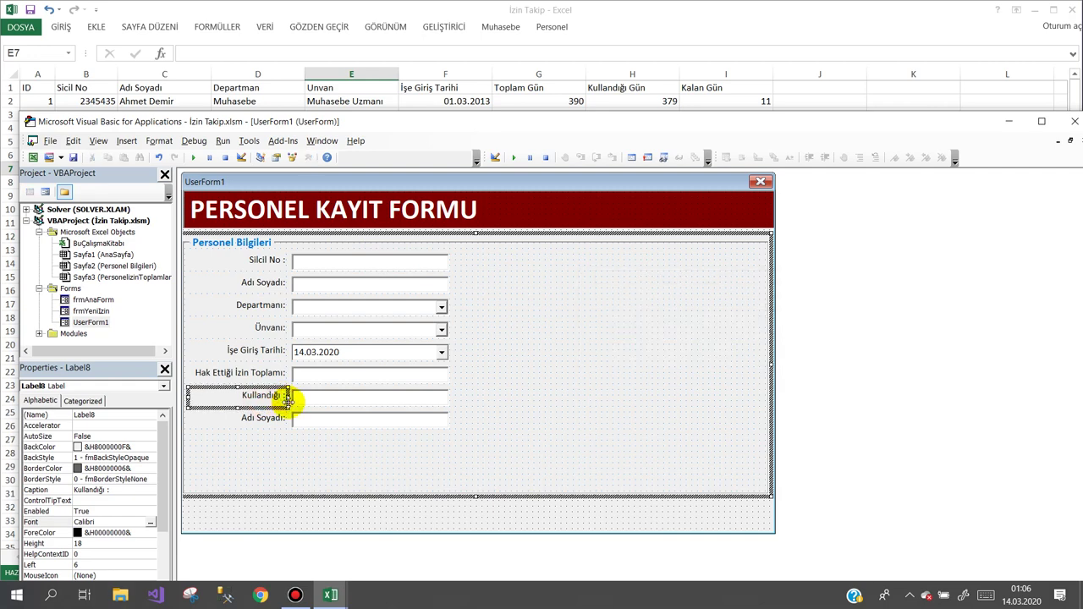
text(İzi )
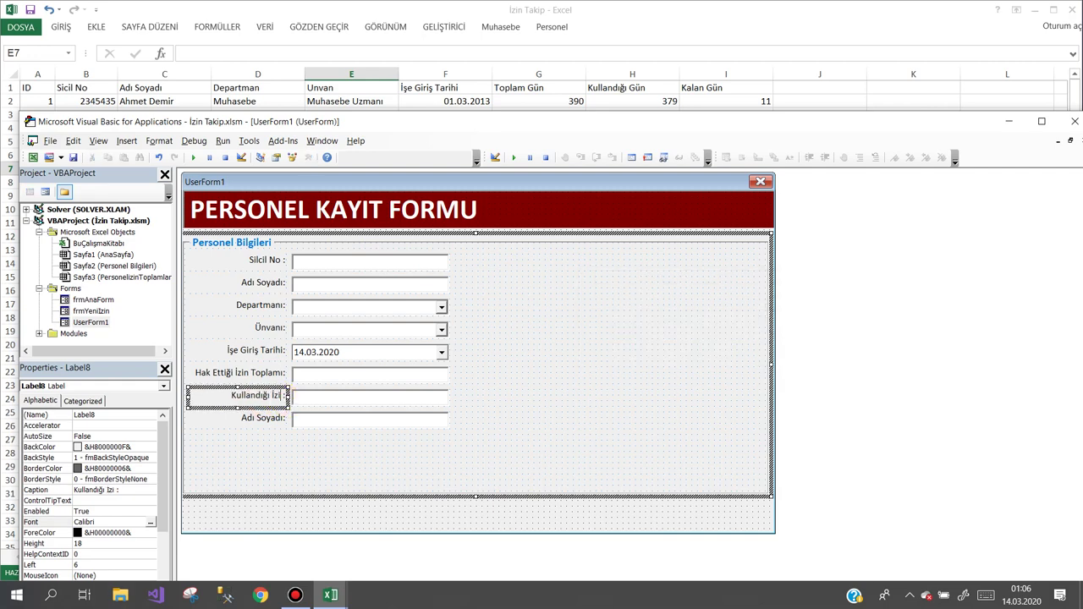
text(n Toplam)
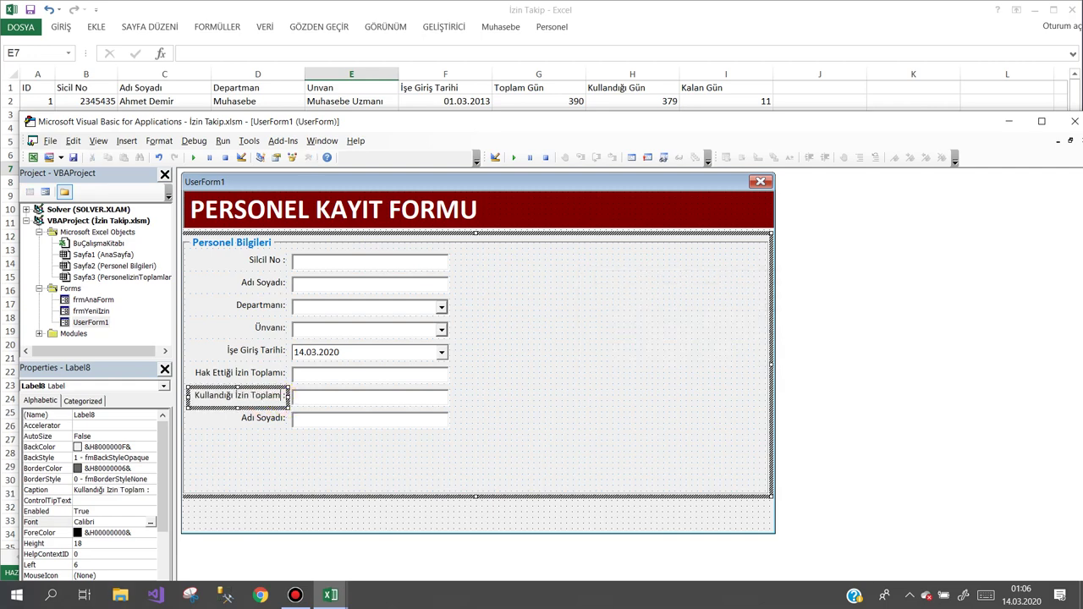
text(ı)
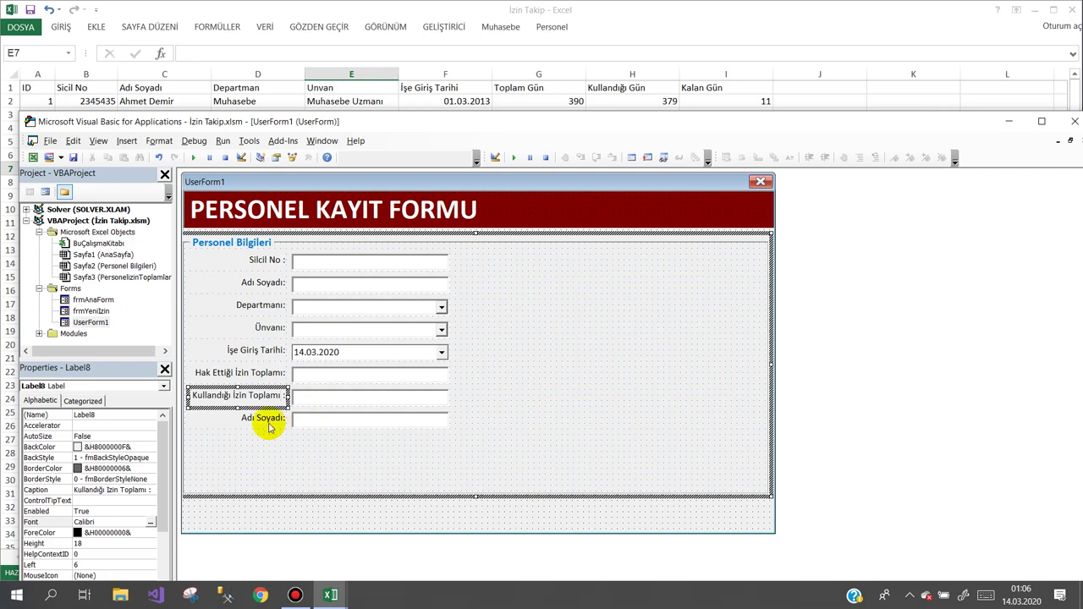
Step: Change the last Adı Soyadı label's caption to 'Kalan İzin'
click(264, 420)
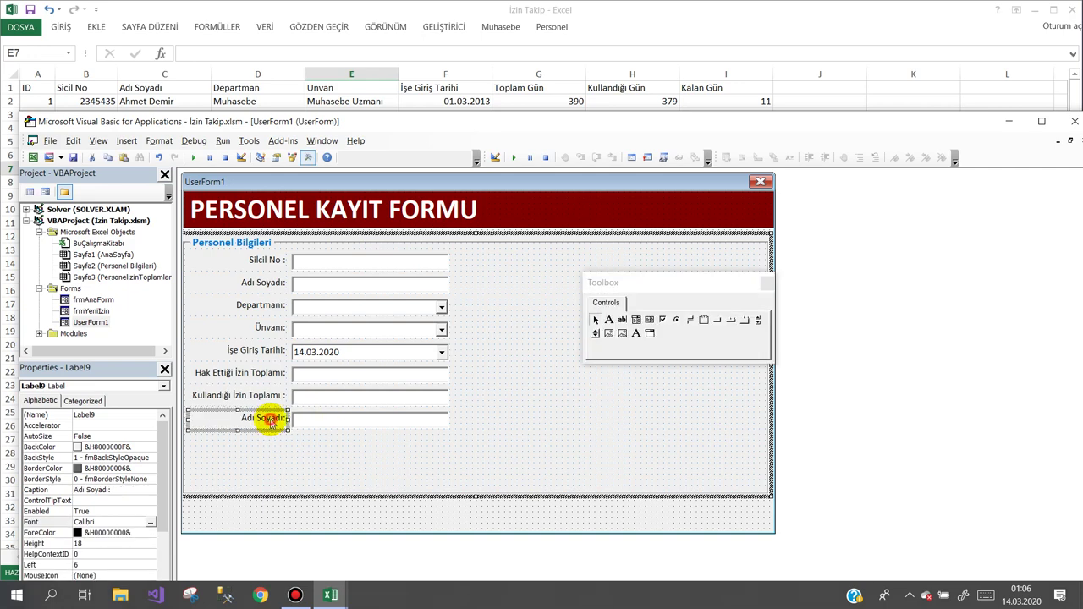
click(282, 418)
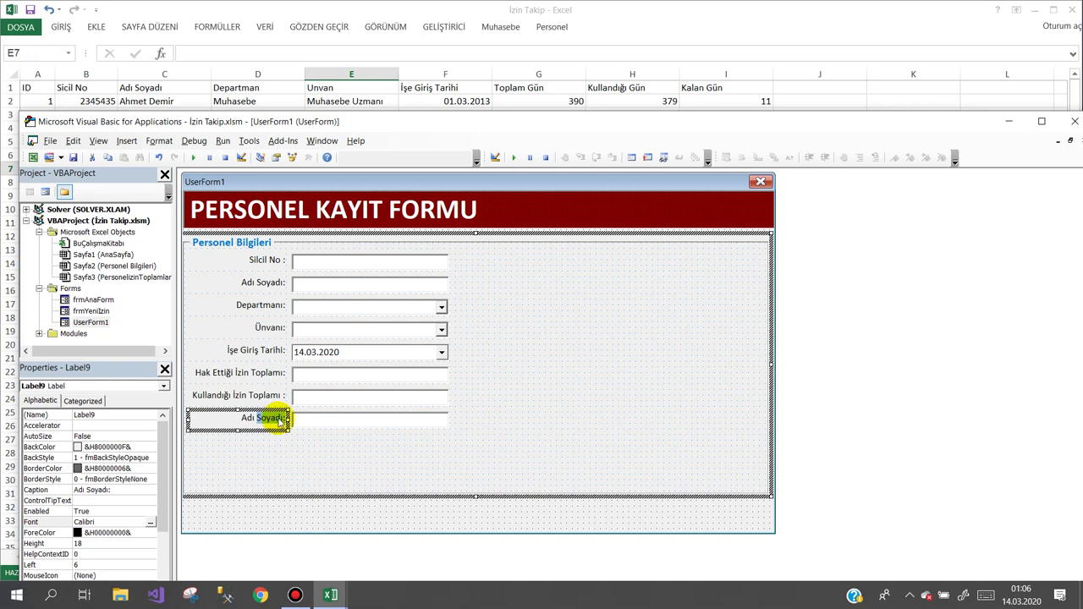
drag(282, 418, 241, 418)
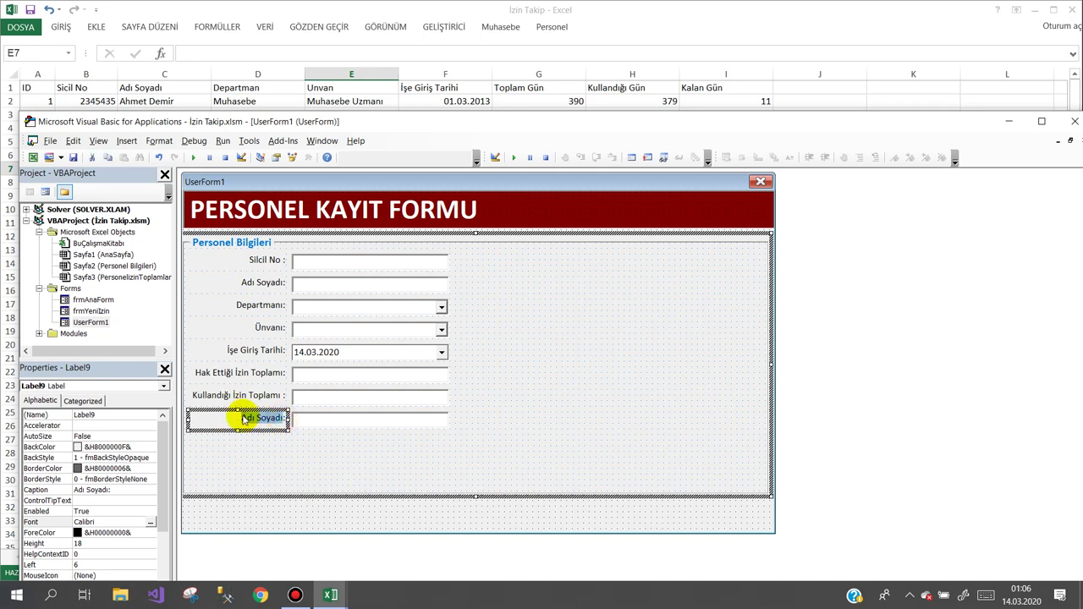
text(Ka)
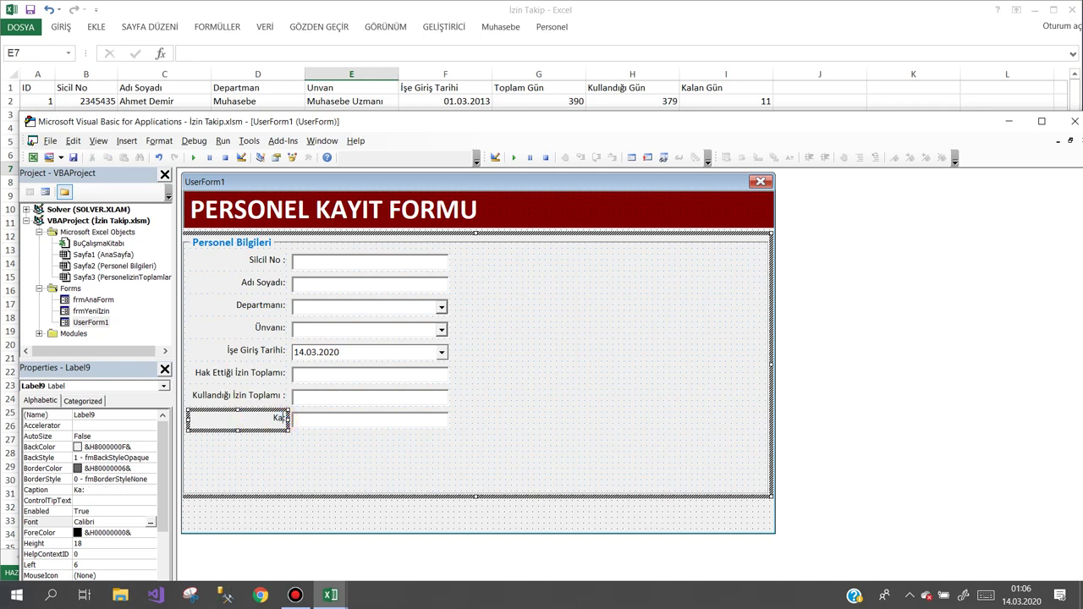
text(lan )
text(İzin)
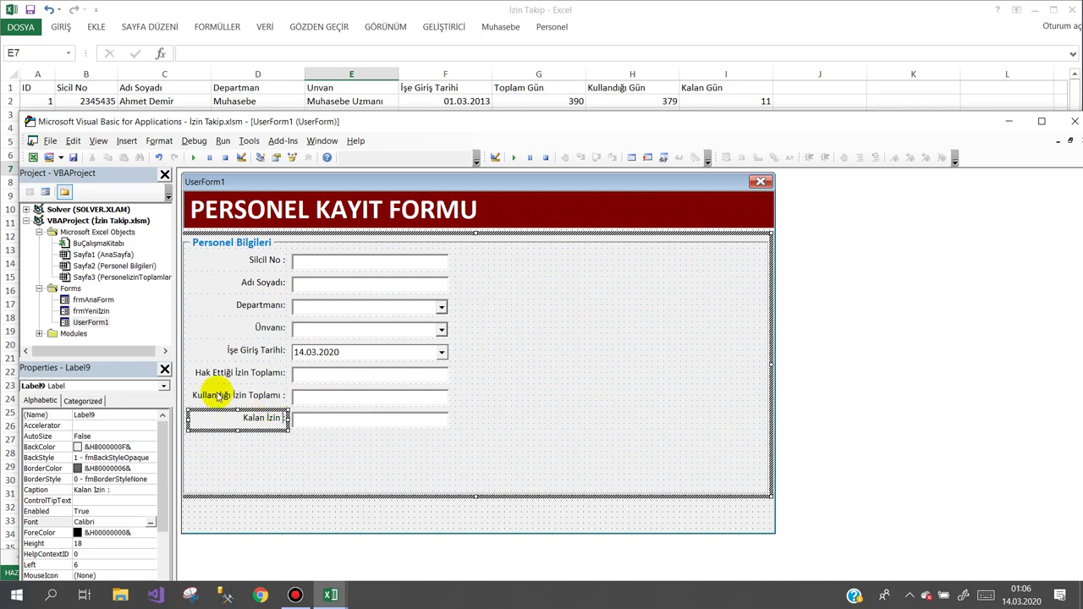
Step: Drop 'Toplamı' from the captions, leaving 'Hak Ettiği İzin:' and 'Kullandığı İzin:'
click(252, 372)
click(252, 372)
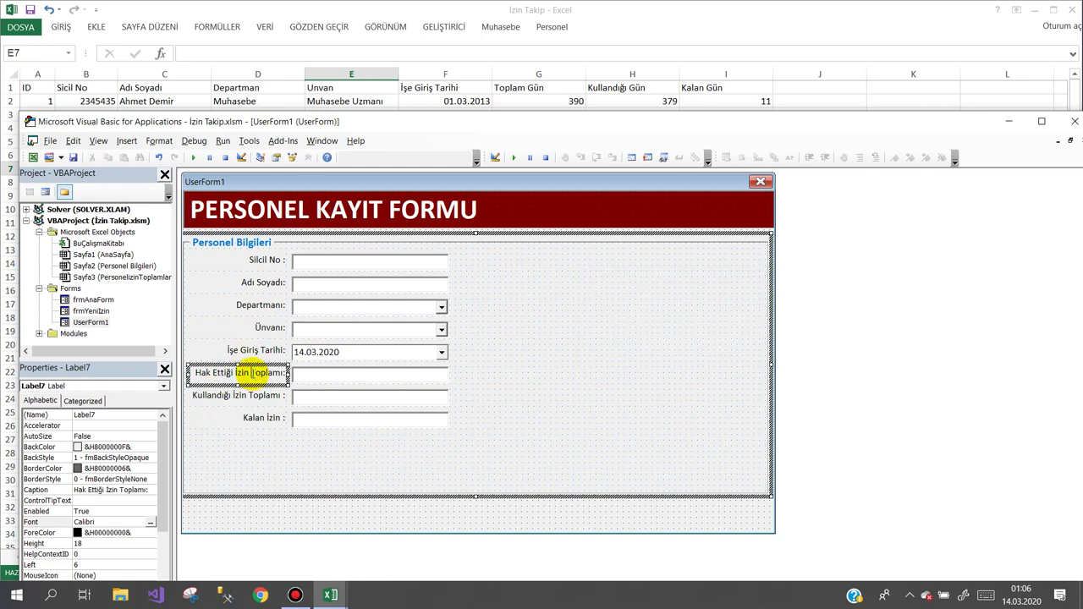
drag(251, 373, 281, 373)
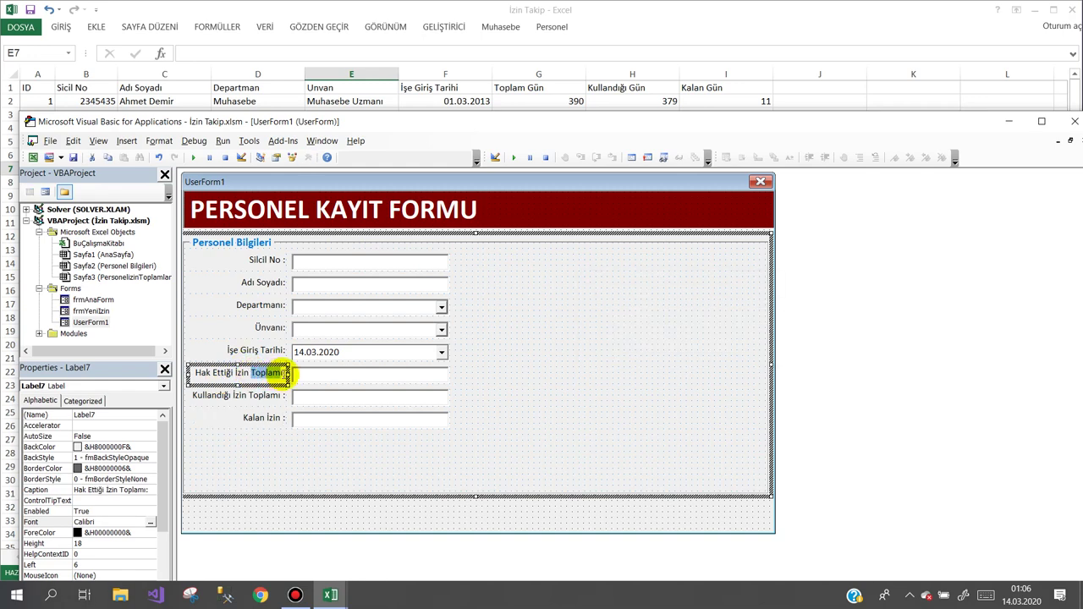
key(BackSpace)
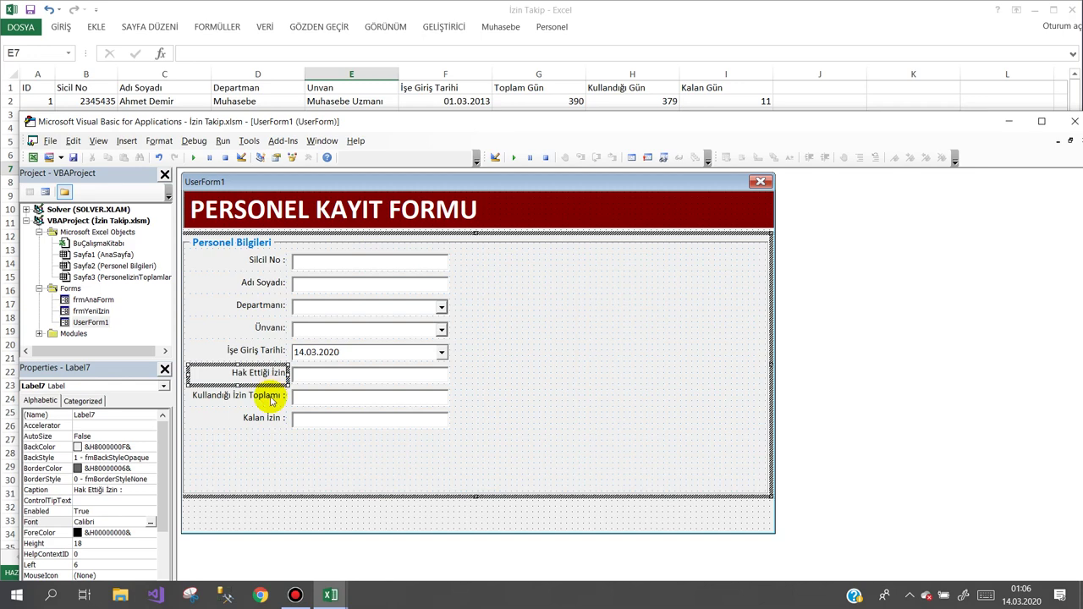
text(:)
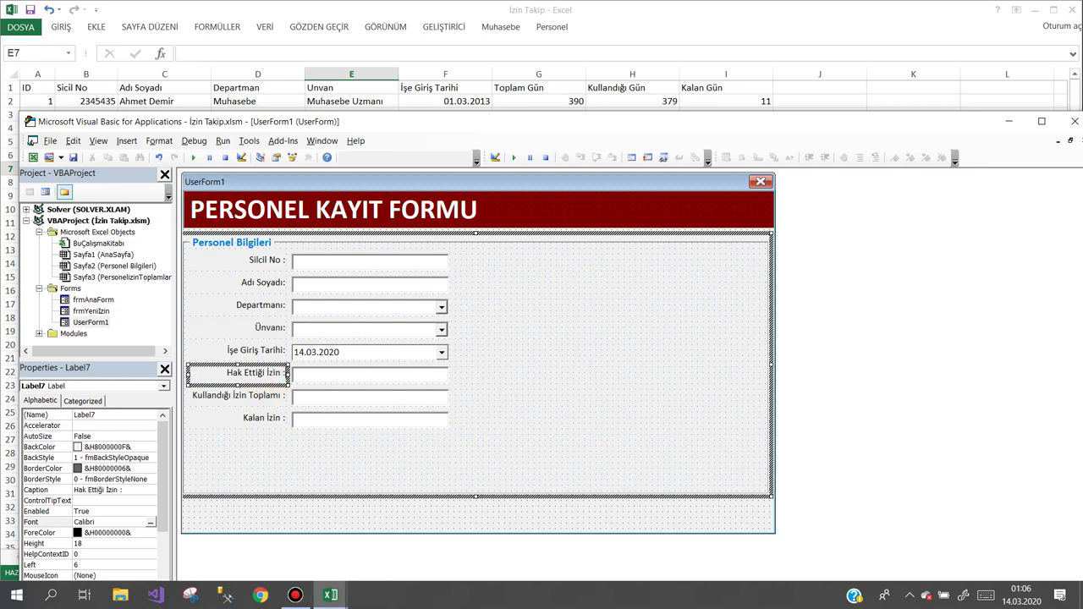
key(BackSpace)
key(BackSpace)
click(256, 398)
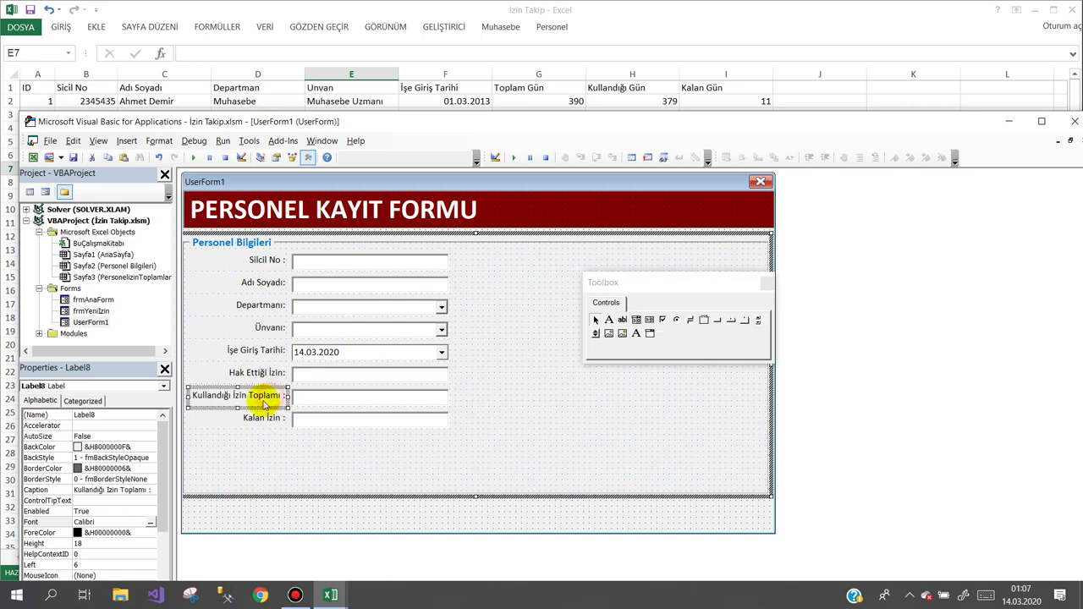
drag(244, 395, 279, 396)
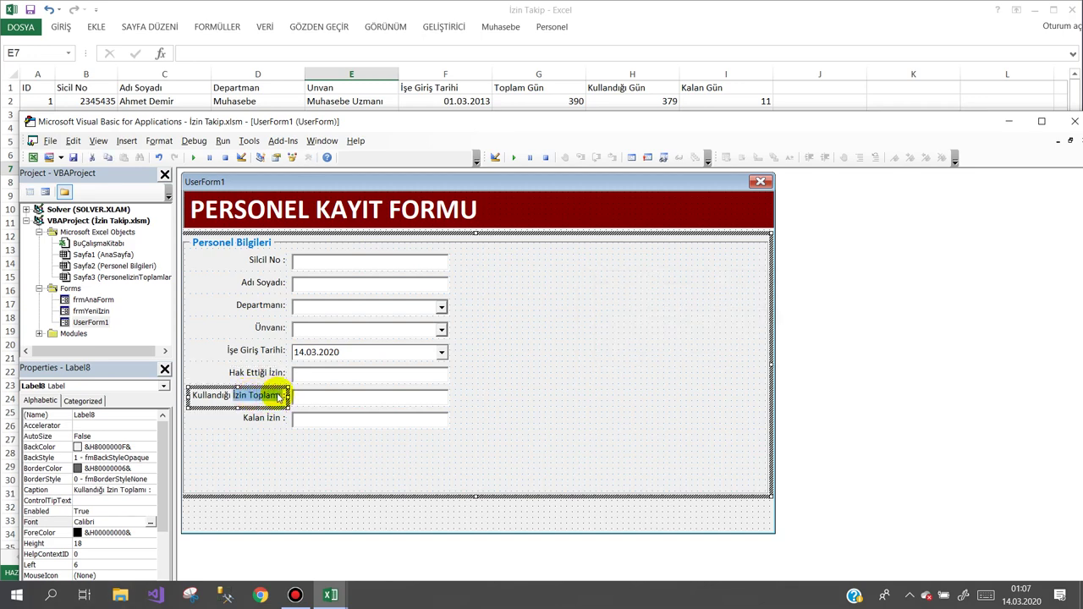
text(z)
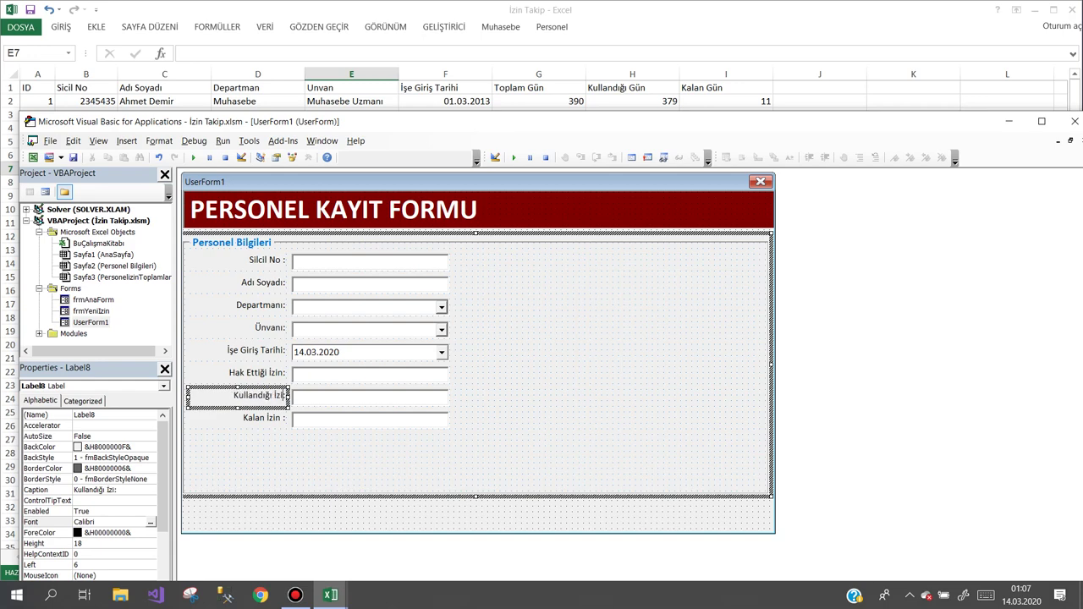
Step: Narrow the three leave text boxes and shorten the Personel Bilgileri frame
click(263, 434)
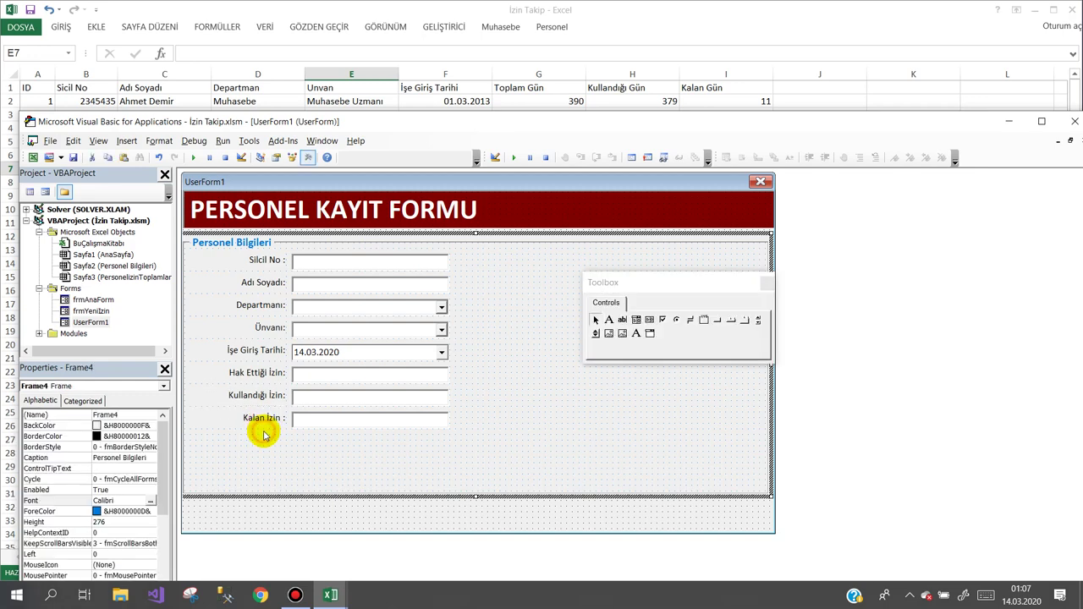
click(390, 375)
drag(451, 375, 377, 374)
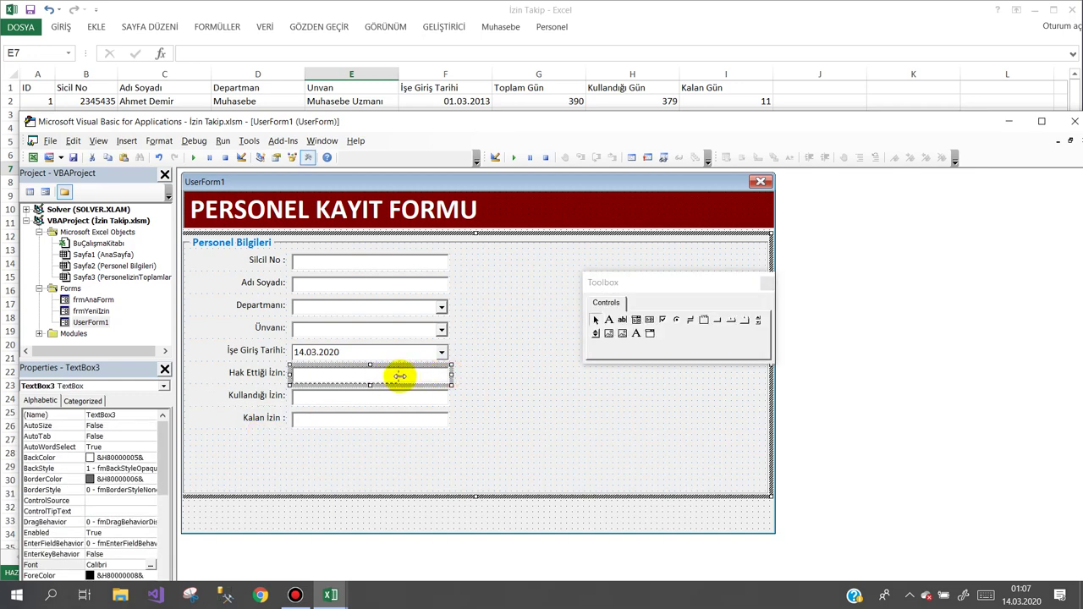
click(407, 399)
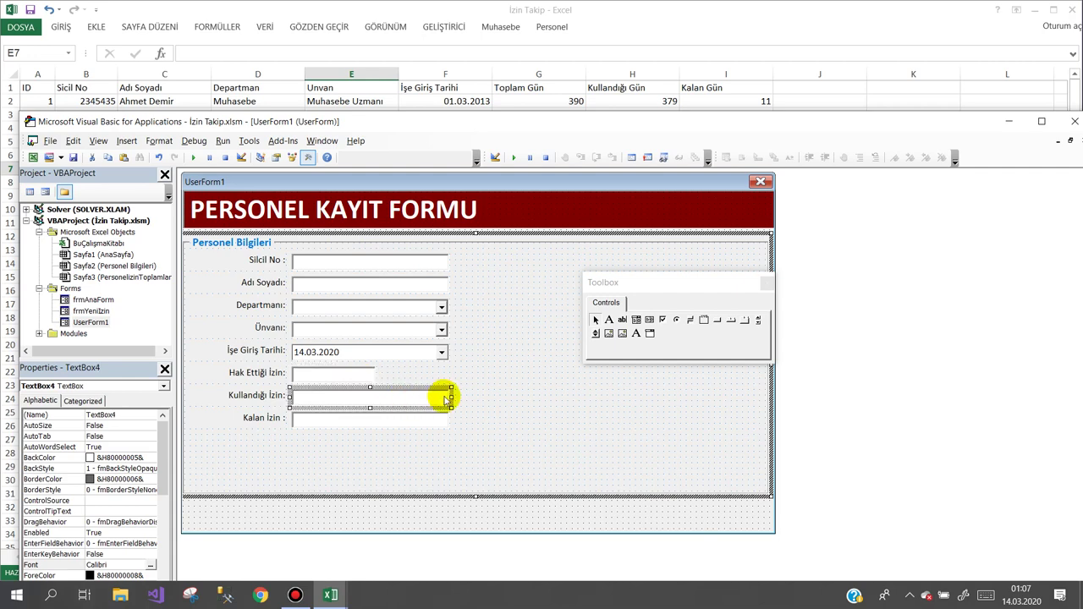
drag(450, 396, 375, 396)
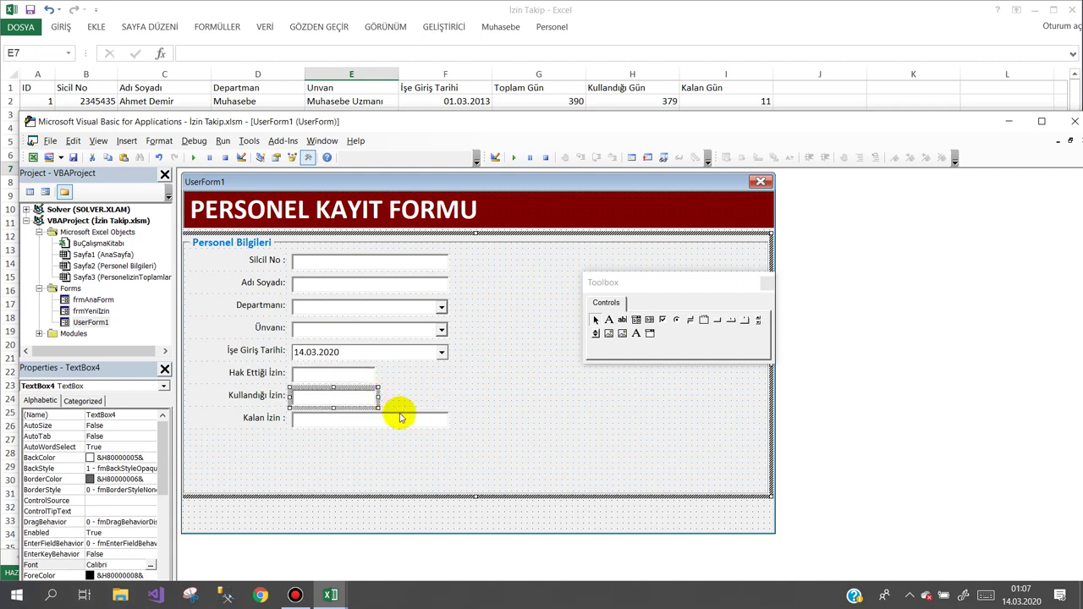
click(397, 419)
drag(451, 421, 373, 415)
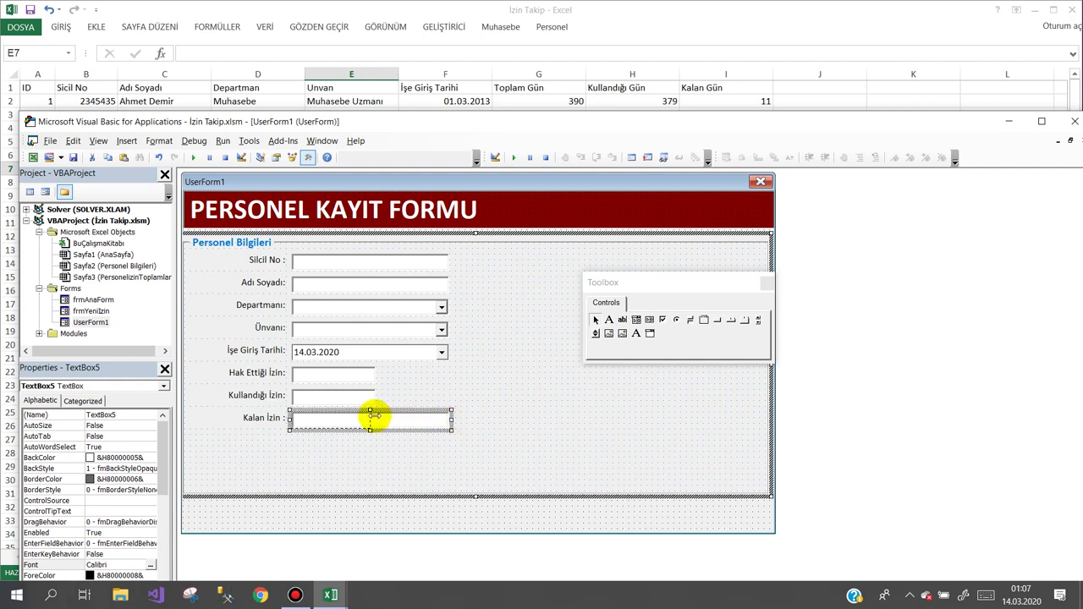
click(441, 402)
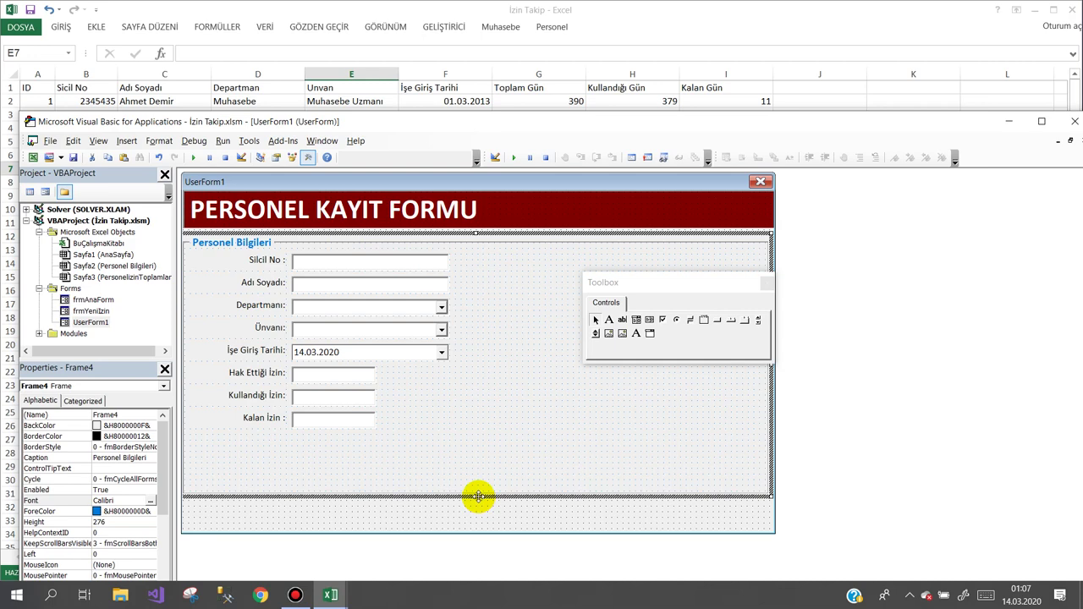
mouse_move(478, 495)
mouse_down()
mouse_move(488, 444)
mouse_move(213, 258)
mouse_up()
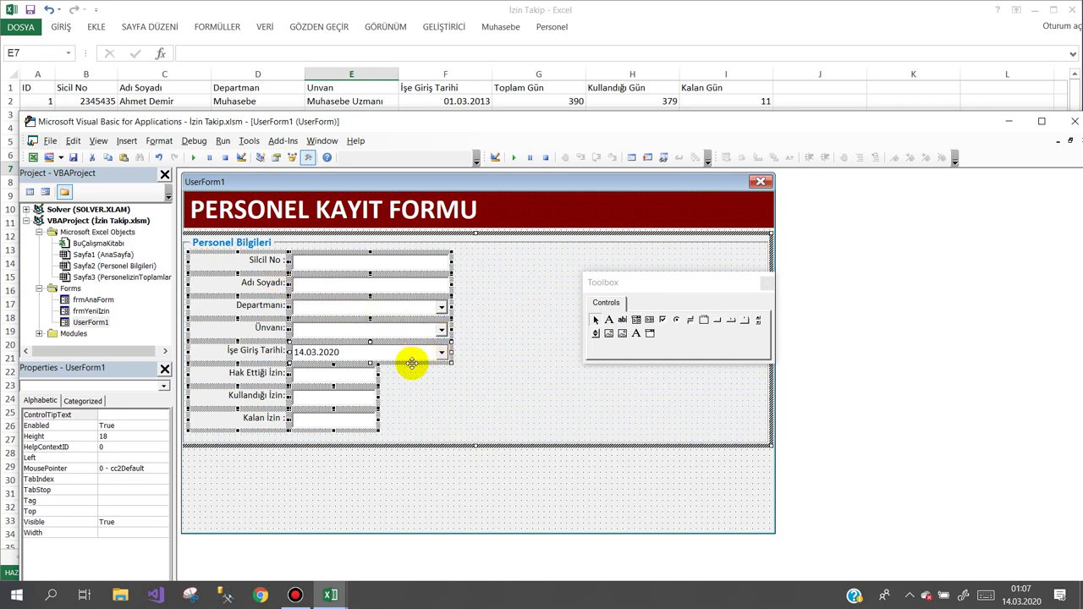
Step: Narrow the field labels and shift all the frame's controls toward its left edge
mouse_move(411, 363)
mouse_down()
mouse_move(387, 362)
mouse_move(416, 363)
mouse_up()
click(266, 434)
mouse_move(250, 434)
mouse_down()
mouse_move(254, 261)
mouse_move(212, 268)
mouse_move(223, 260)
mouse_up()
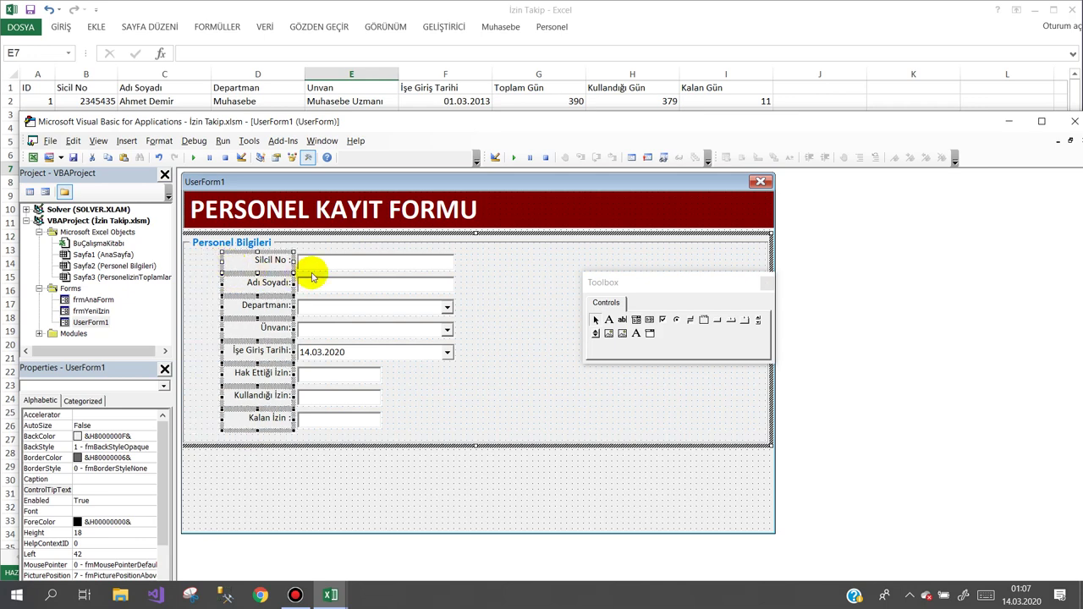
click(416, 410)
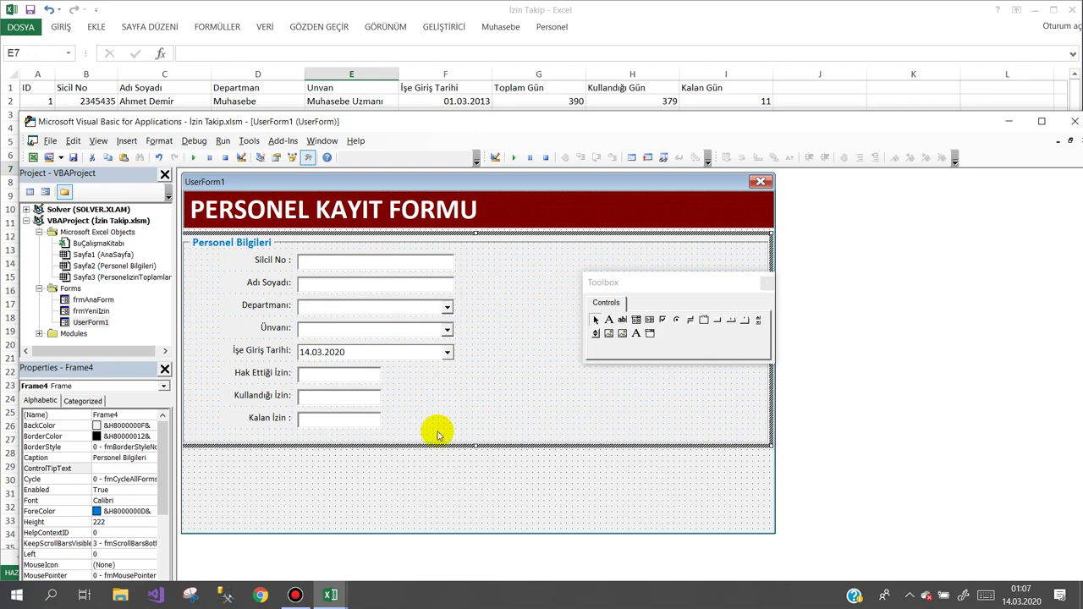
drag(438, 434, 246, 258)
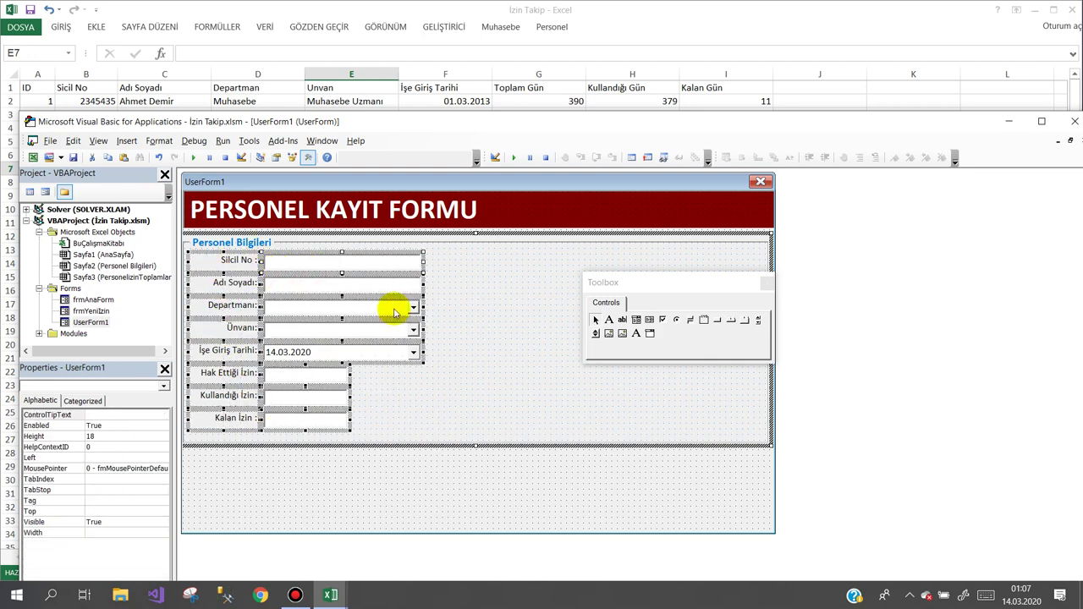
drag(310, 271, 276, 271)
click(471, 472)
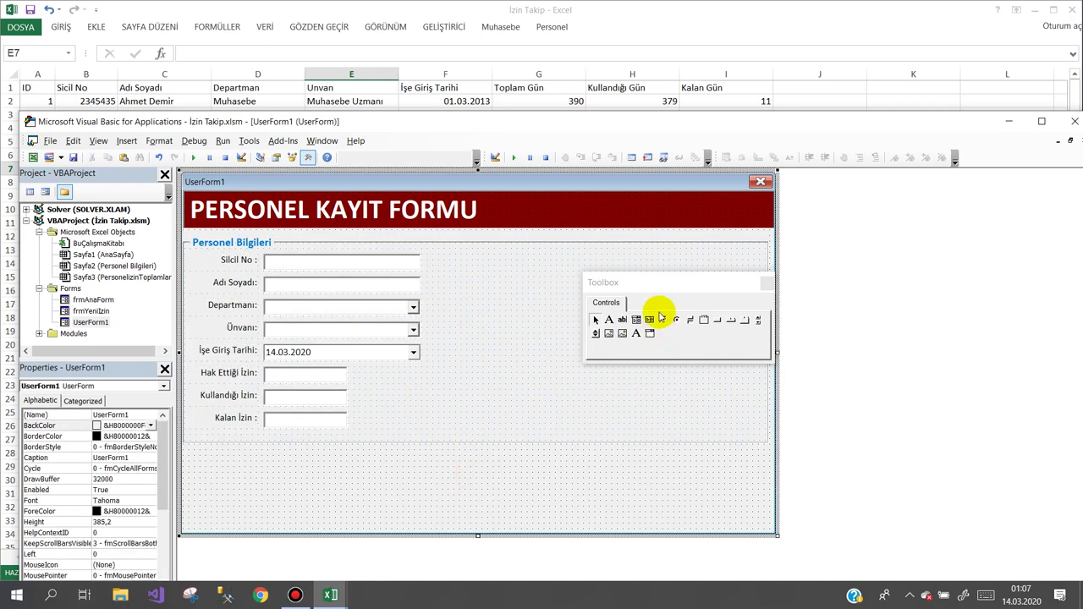
drag(663, 288, 900, 242)
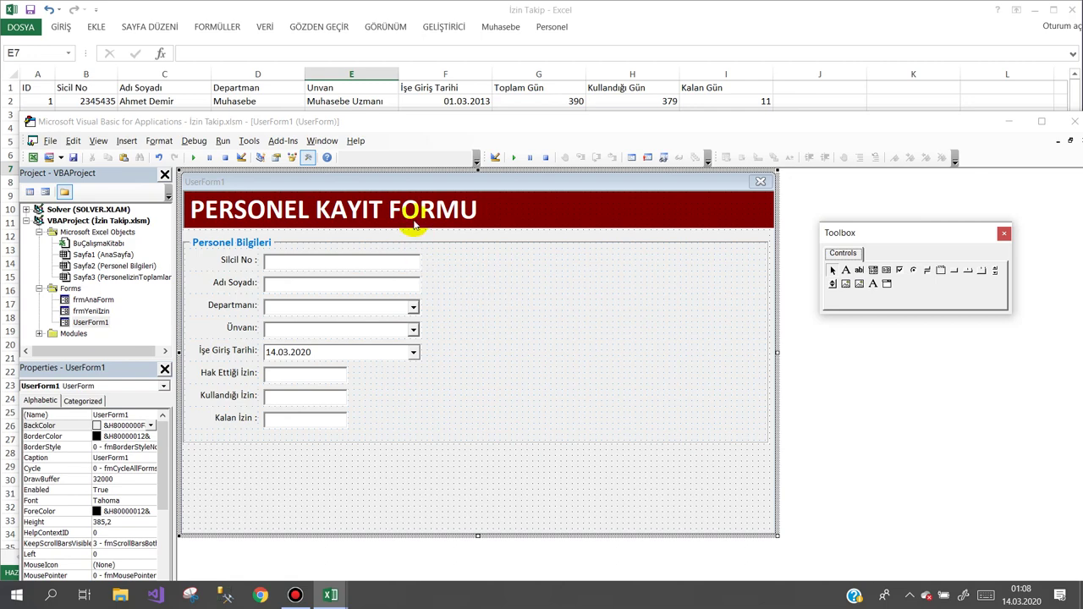
Step: Reduce the PERSONEL KAYIT FORMU title font from 30 to 20-point bold
click(388, 225)
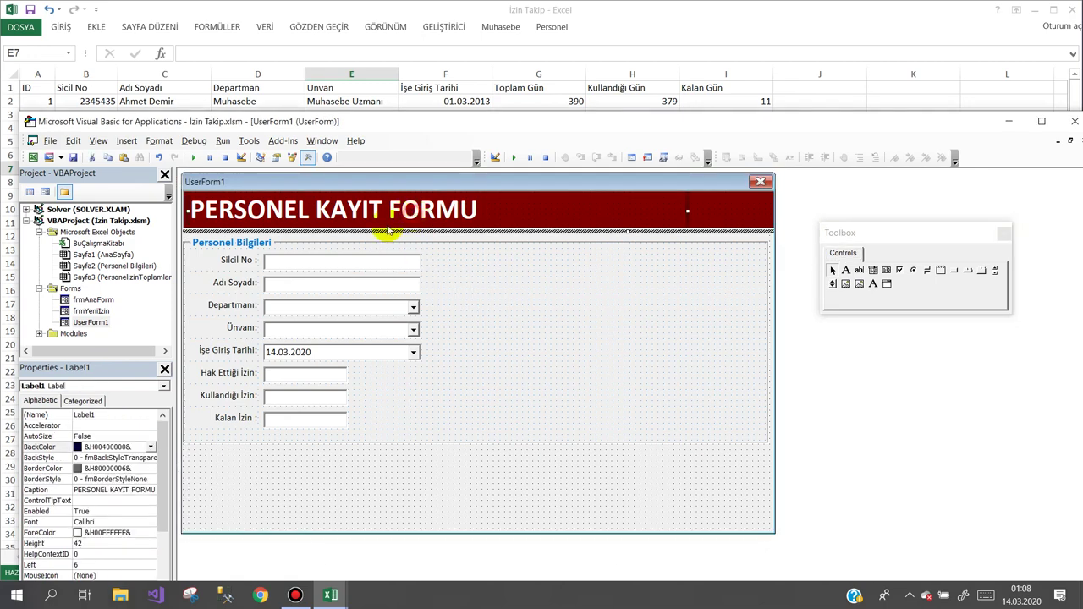
click(129, 523)
click(150, 522)
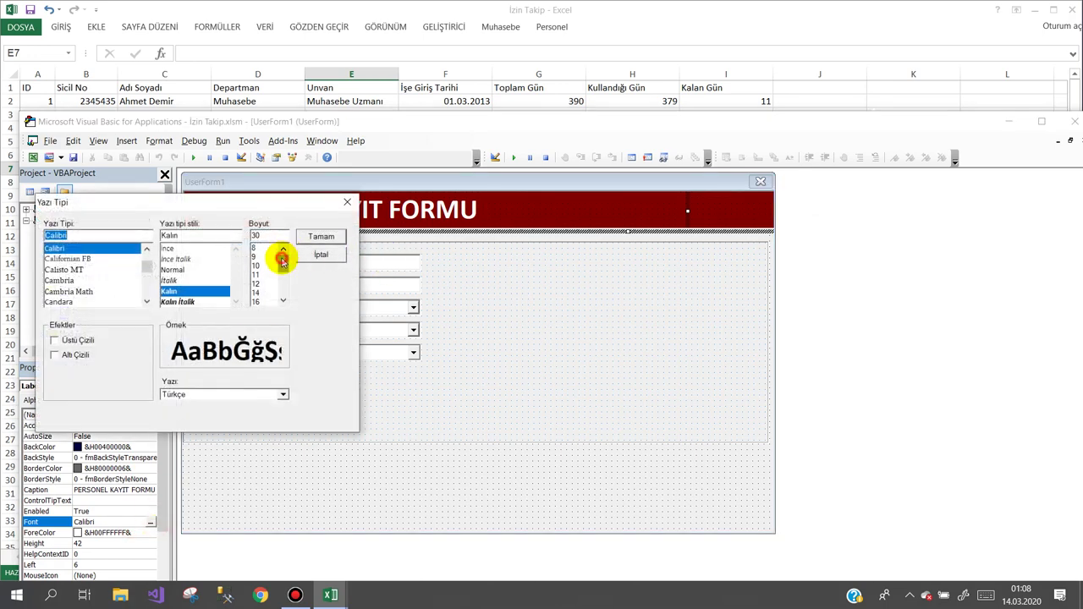
drag(282, 262, 282, 272)
click(264, 300)
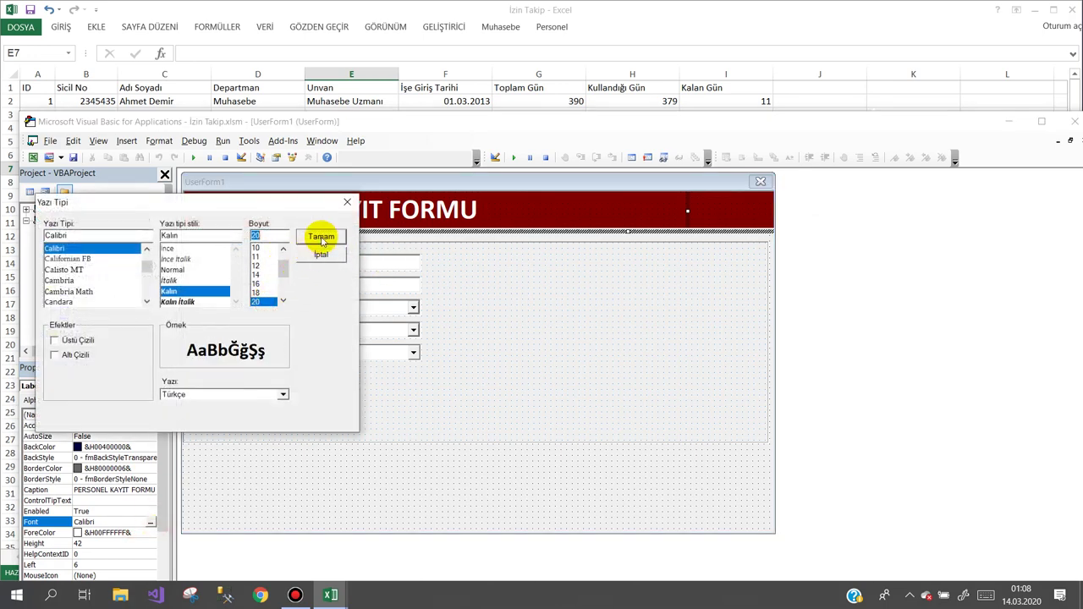
click(321, 240)
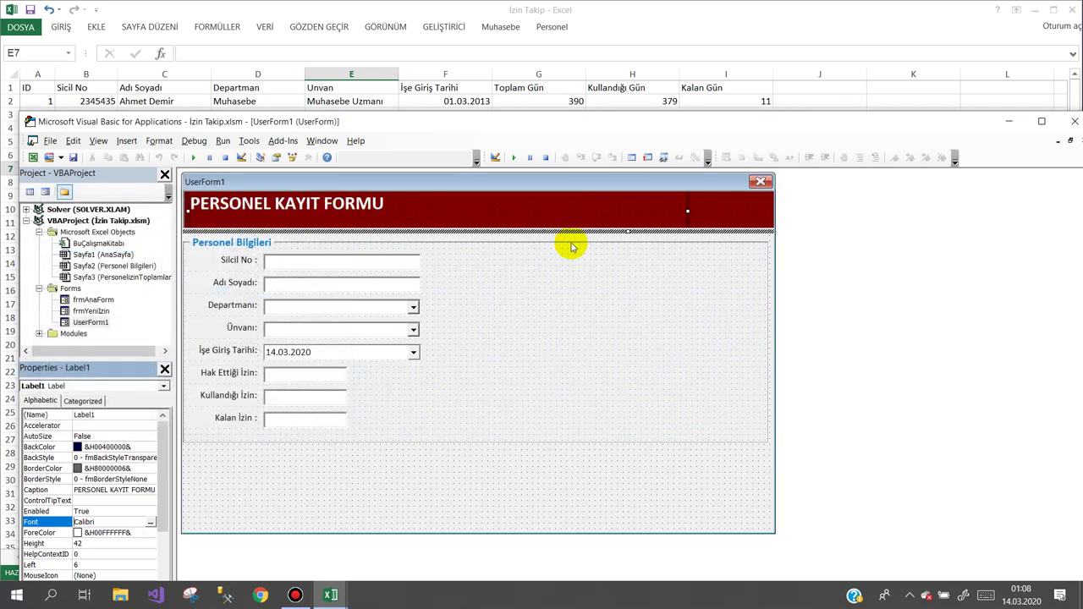
click(733, 234)
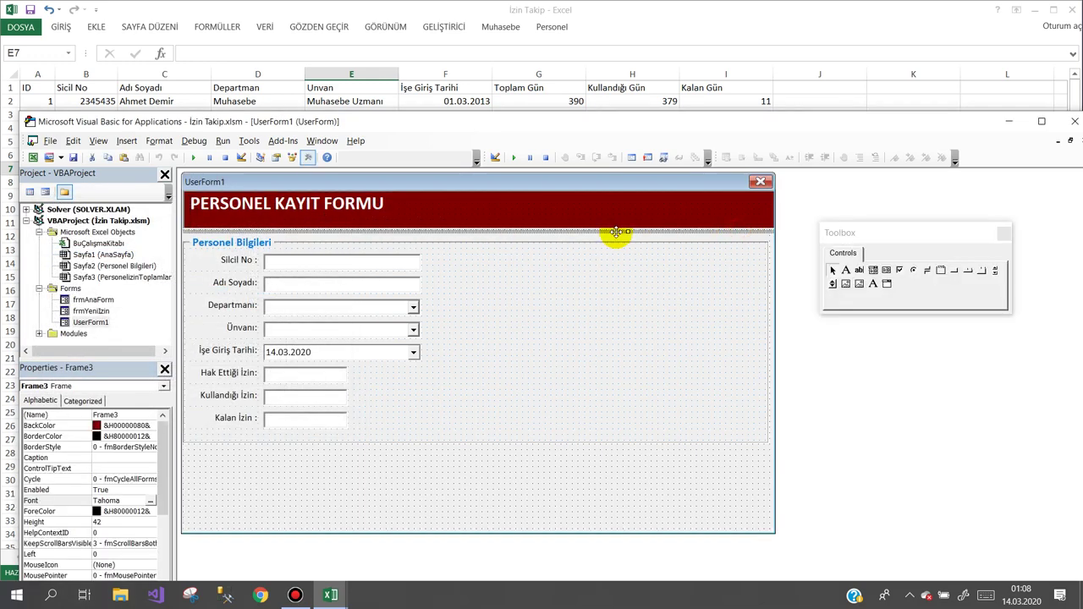
Step: Shorten the title band, raise and narrow the Personel Bilgileri frame, and shrink UserForm1 to fit
drag(624, 229, 624, 219)
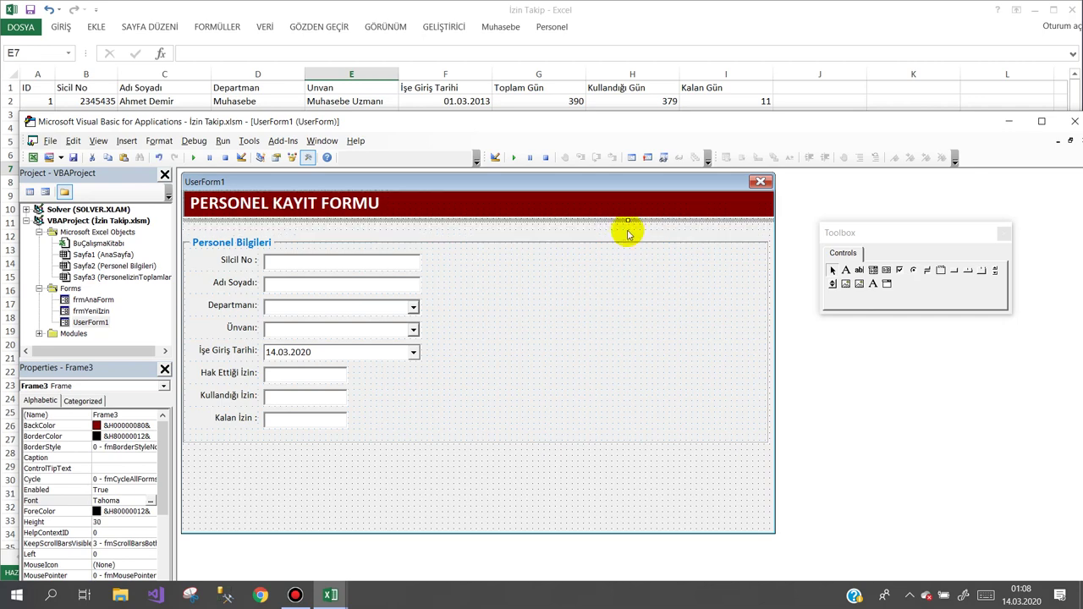
click(249, 231)
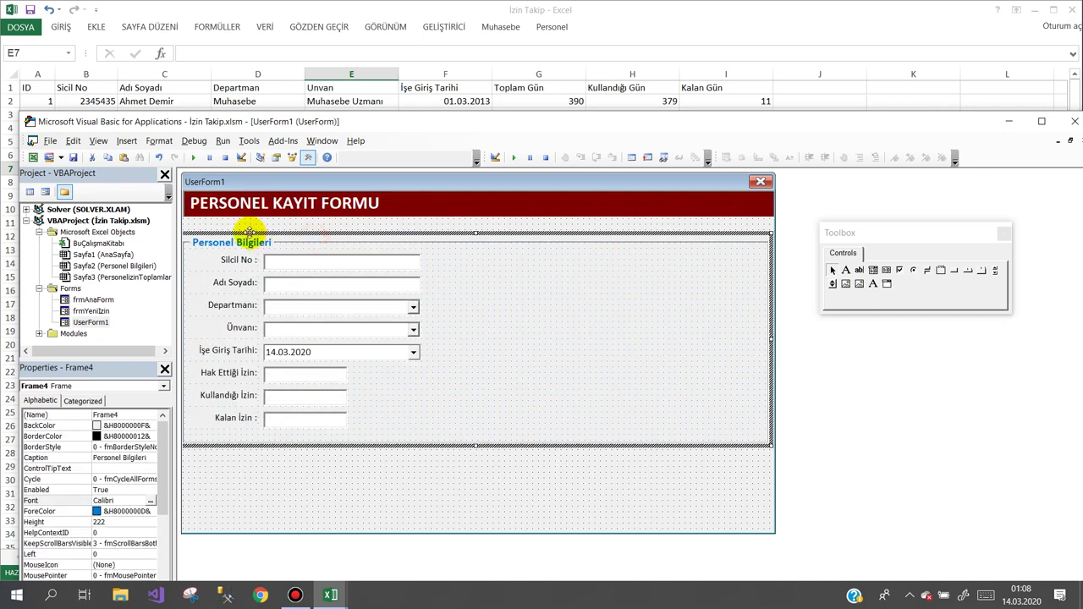
drag(248, 232, 252, 222)
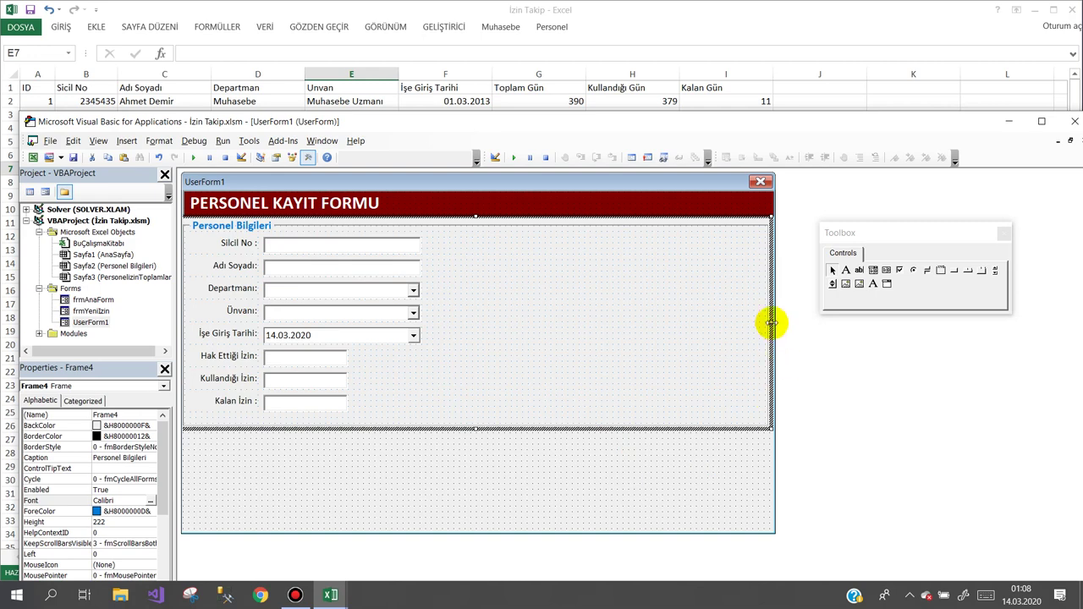
drag(772, 322, 475, 338)
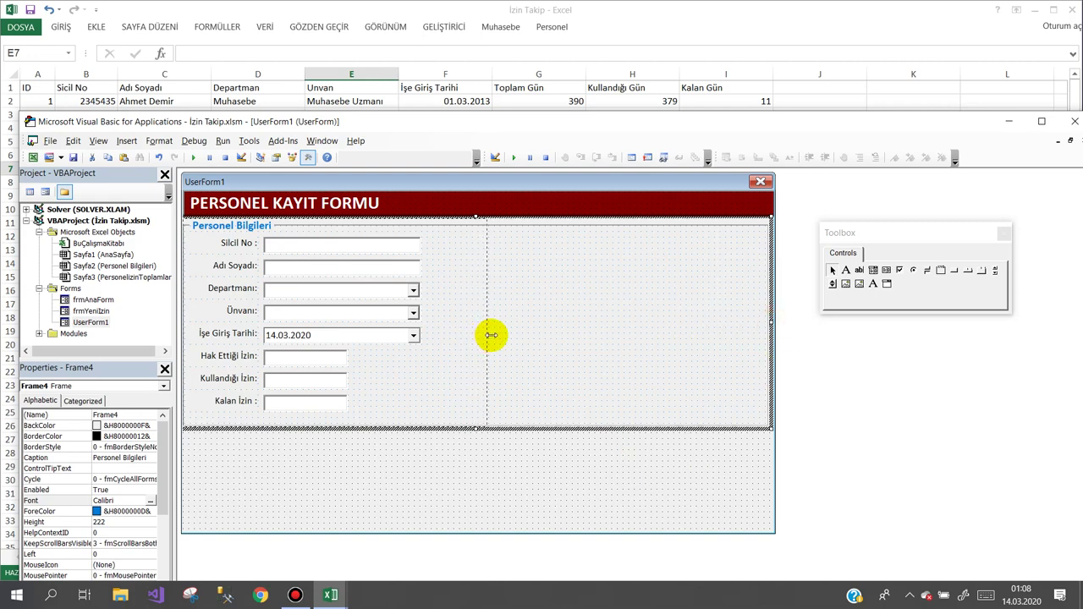
drag(491, 335, 491, 336)
click(576, 442)
mouse_move(776, 537)
mouse_down()
mouse_move(732, 502)
mouse_move(495, 443)
mouse_up()
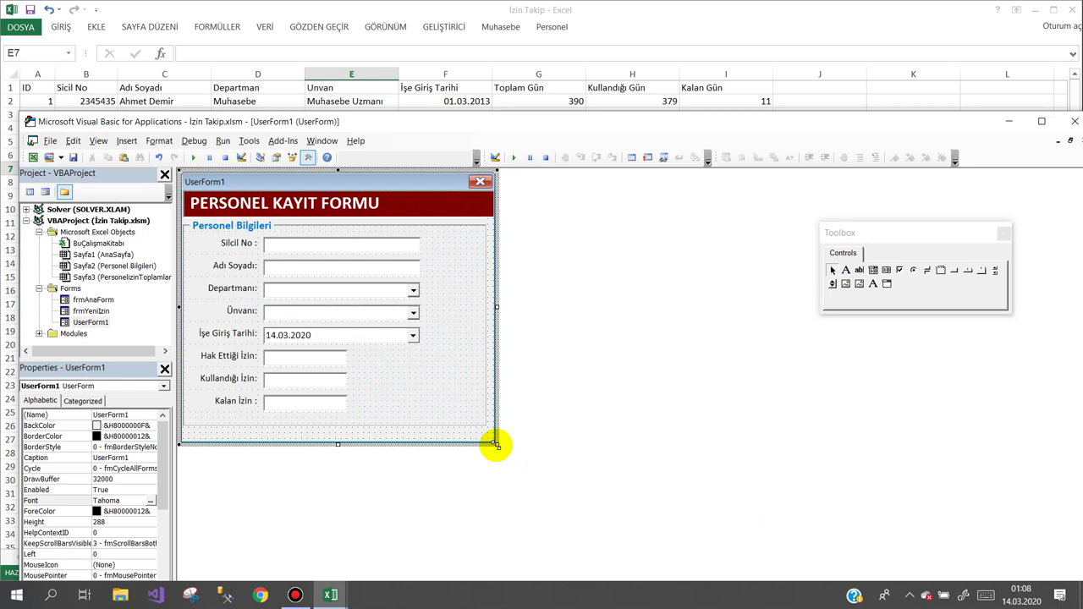
drag(495, 444, 497, 437)
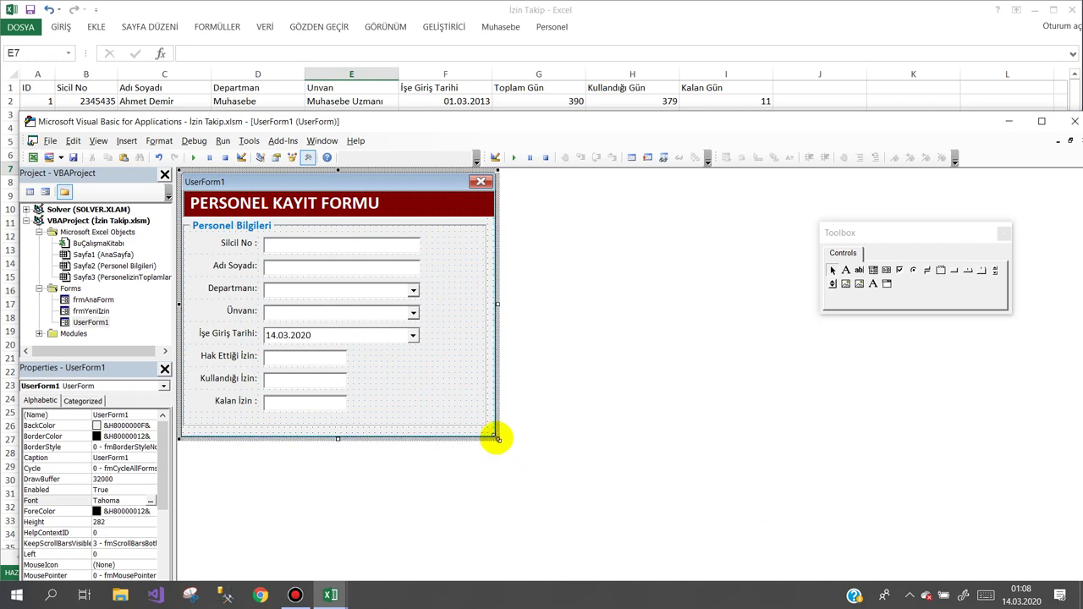
Step: Draw a new command button beside Hak Ettiği İzin and clear its caption
click(952, 282)
click(954, 270)
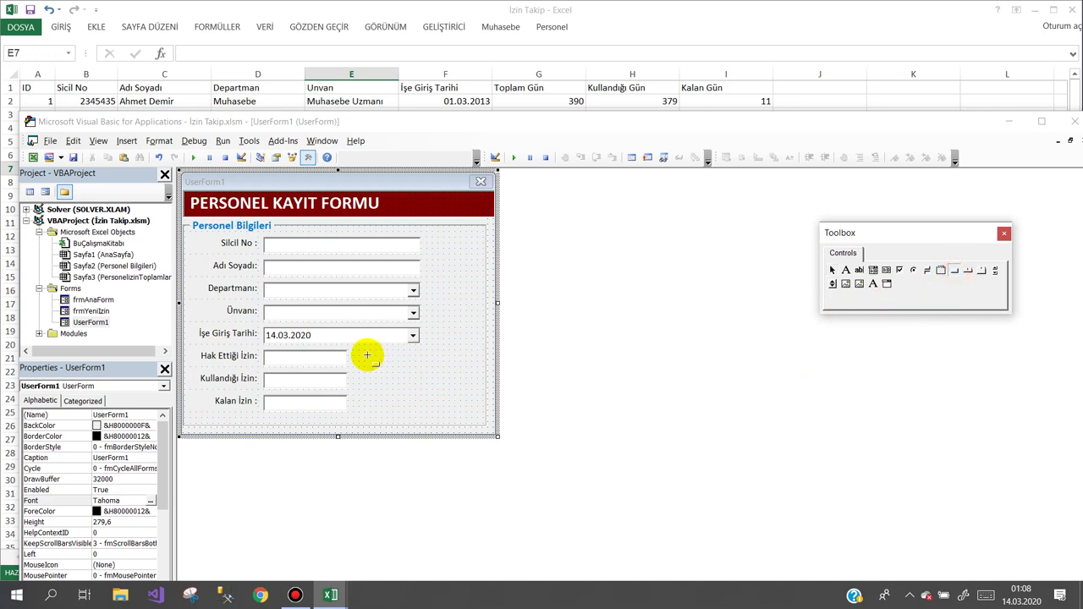
drag(355, 354, 432, 376)
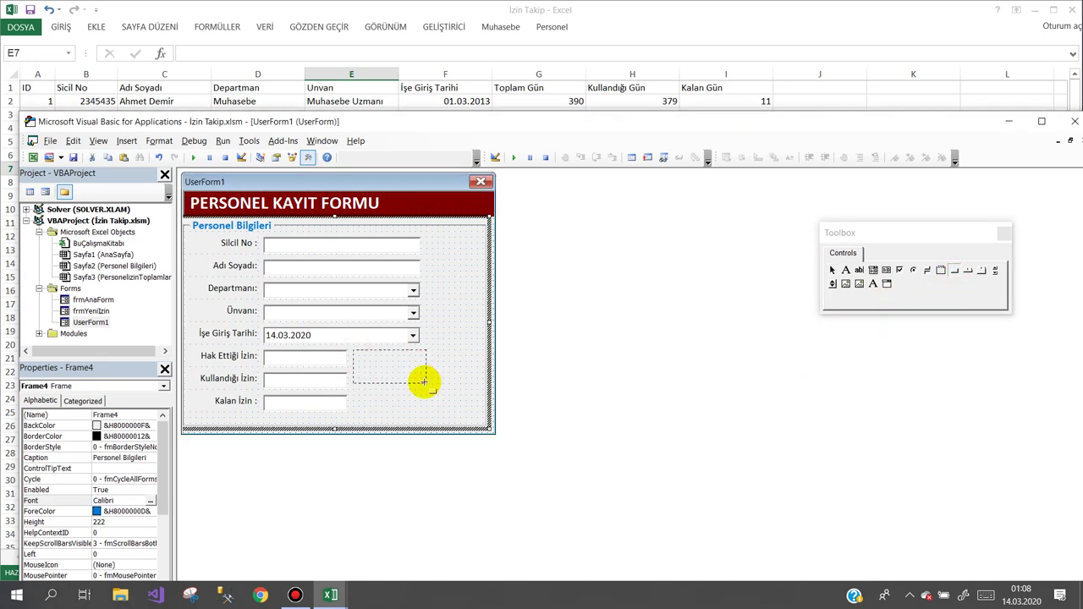
drag(423, 382, 424, 382)
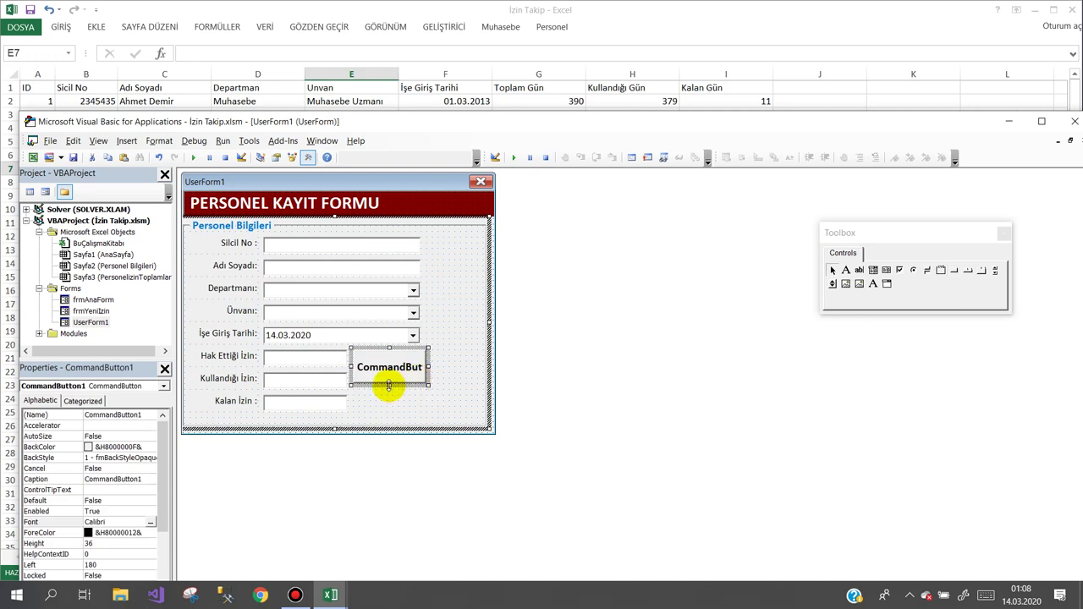
click(394, 370)
drag(418, 368, 336, 370)
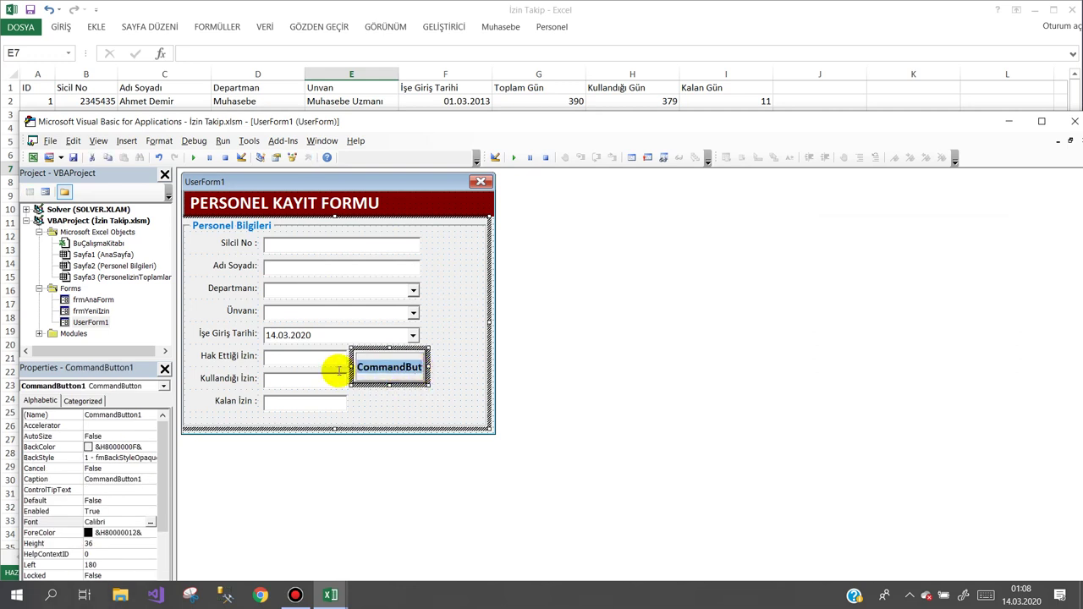
key(Delete)
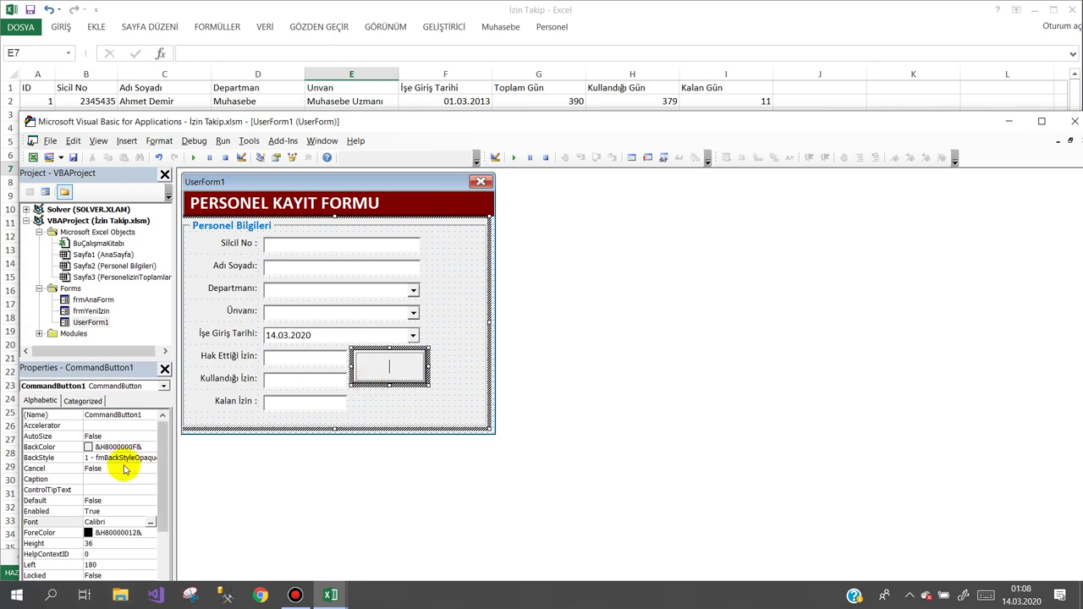
Step: Load the save floppy icon as the button's picture with PicturePosition 12
drag(162, 475, 159, 533)
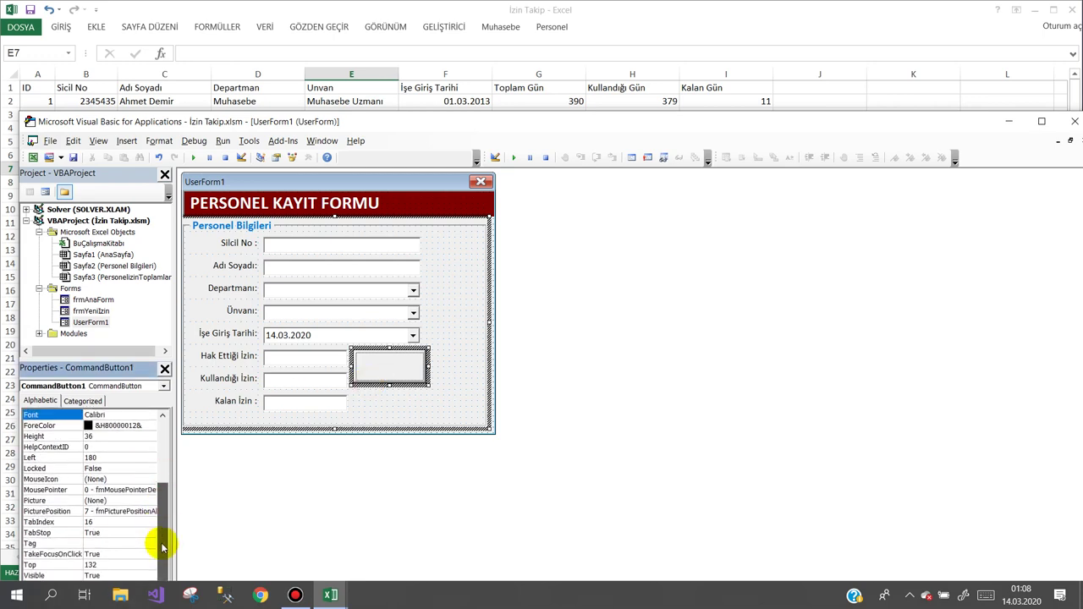
click(150, 500)
click(152, 500)
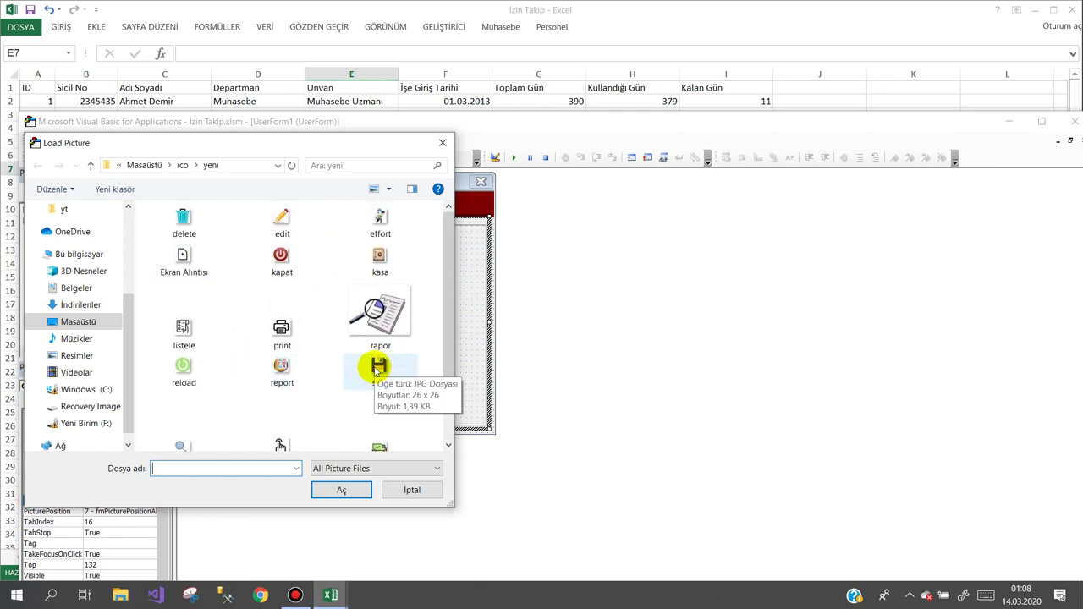
click(378, 370)
double_click(378, 370)
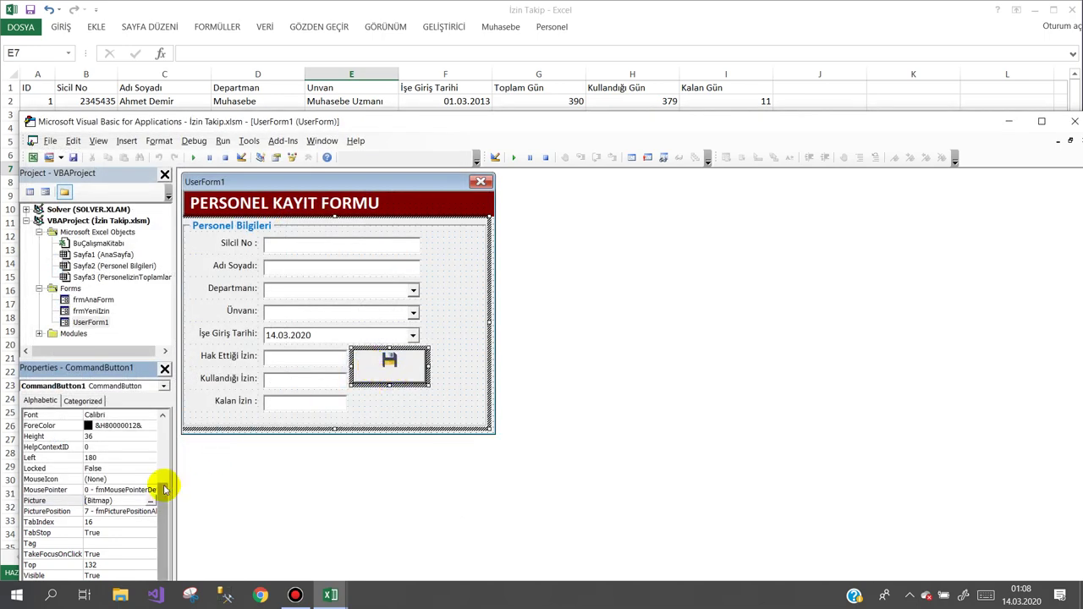
click(50, 511)
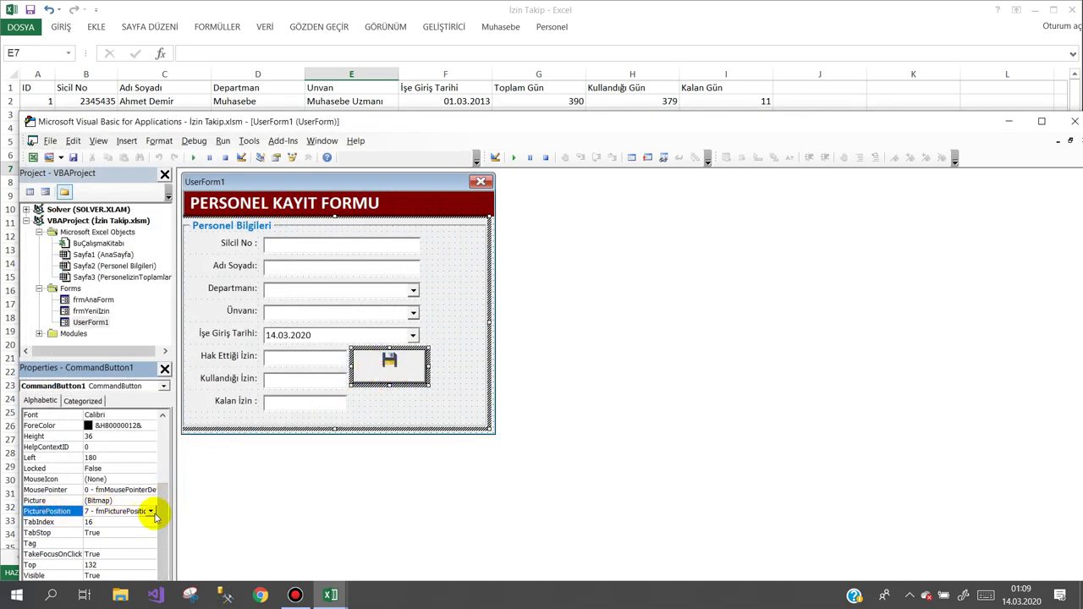
click(151, 512)
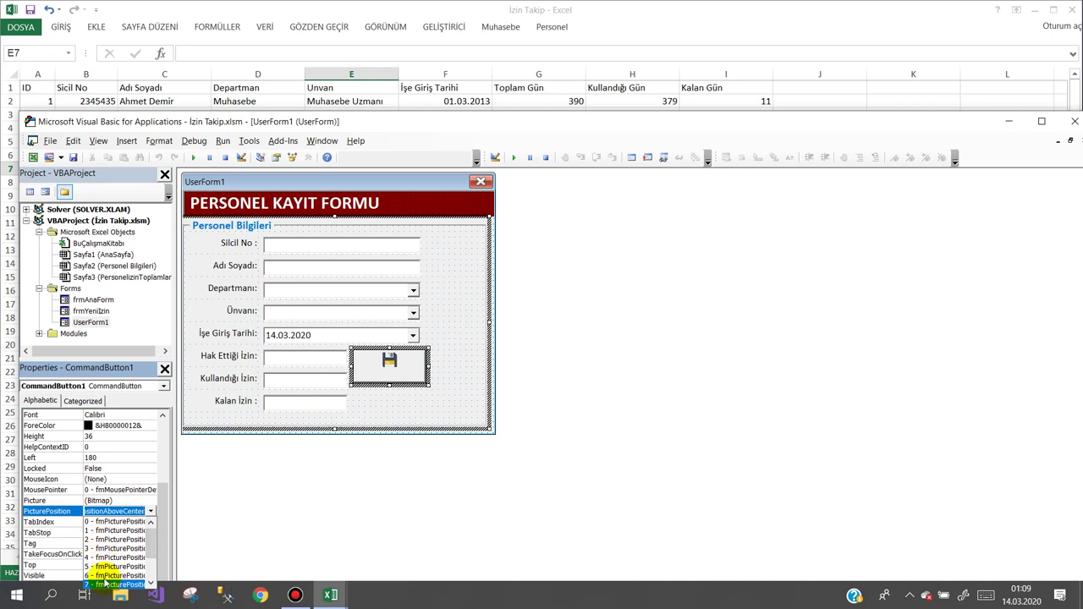
click(101, 576)
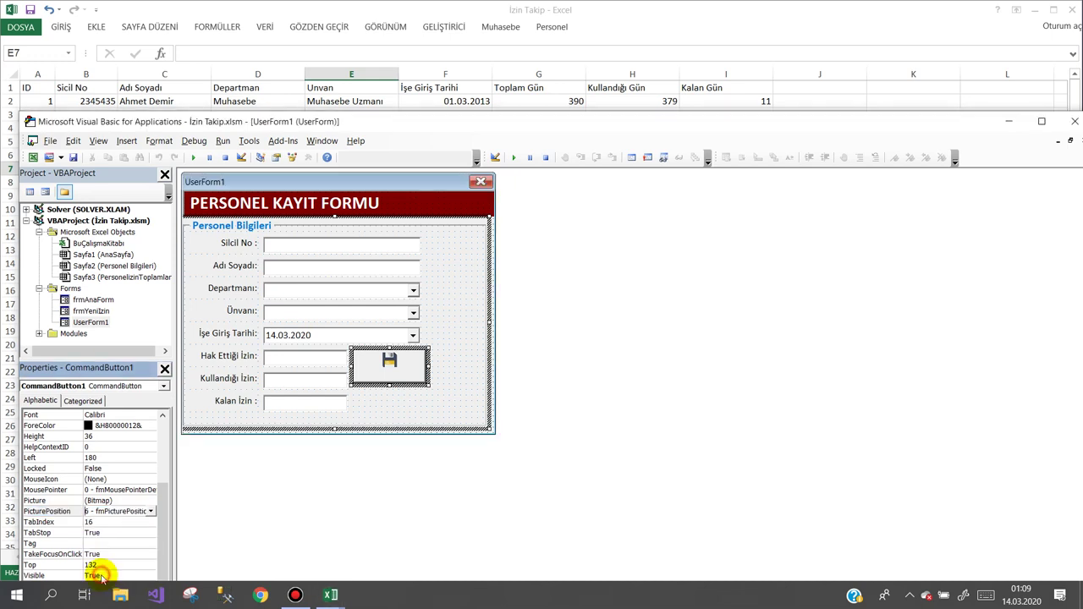
double_click(65, 512)
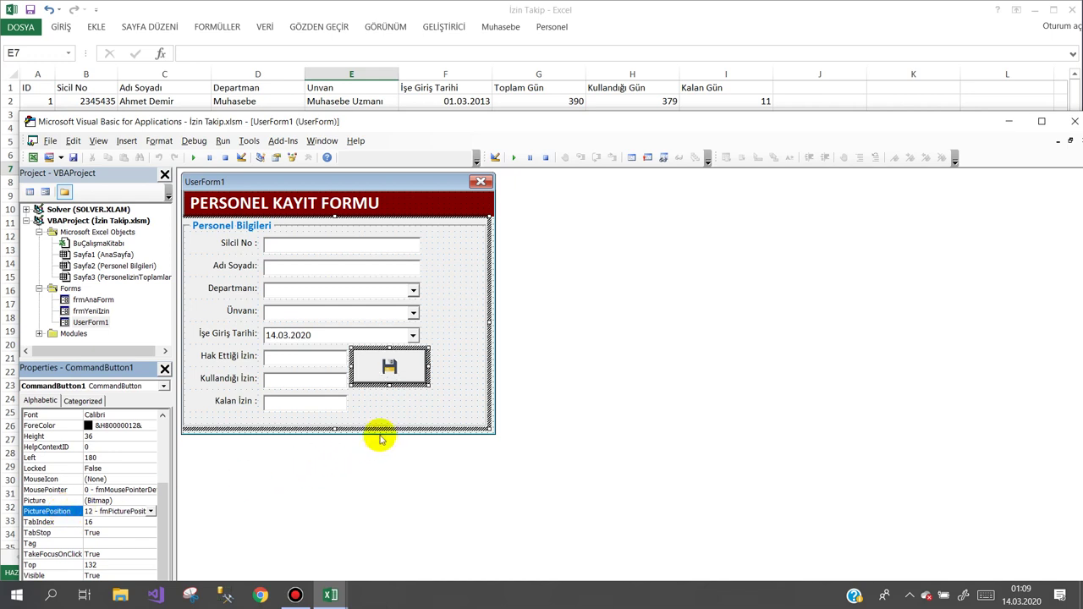
click(449, 364)
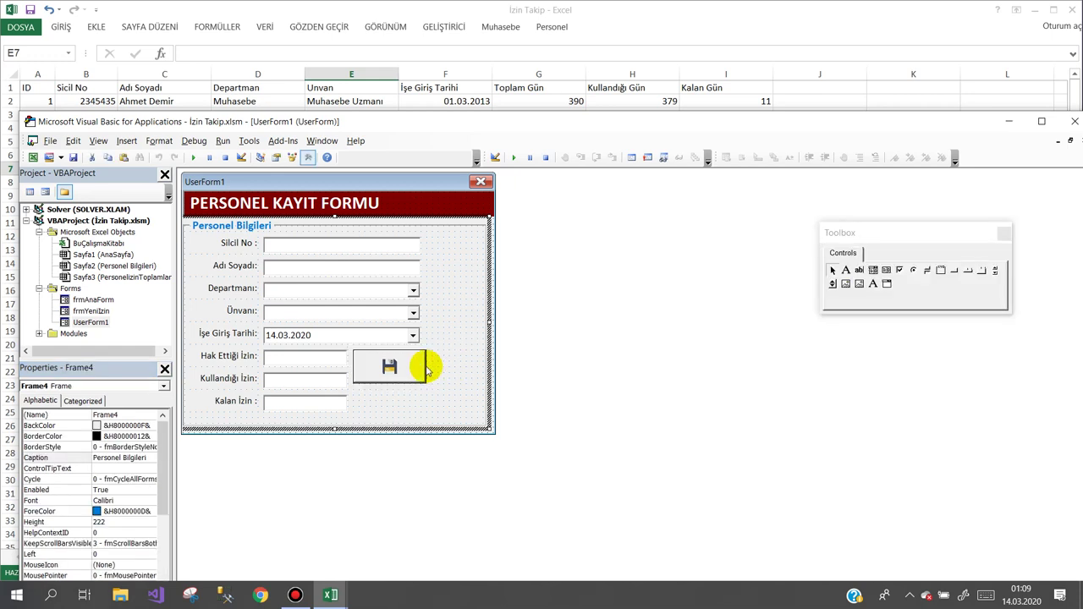
Step: Make the form taller and place two save buttons side by side below the frame
click(420, 364)
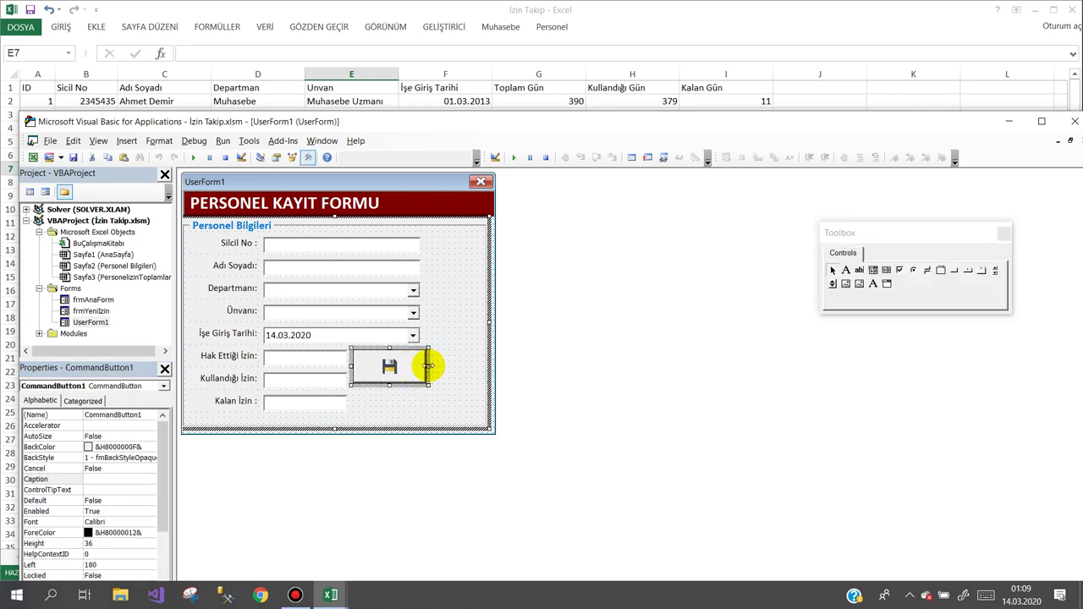
mouse_move(427, 365)
mouse_down()
mouse_move(402, 436)
mouse_move(397, 425)
mouse_up()
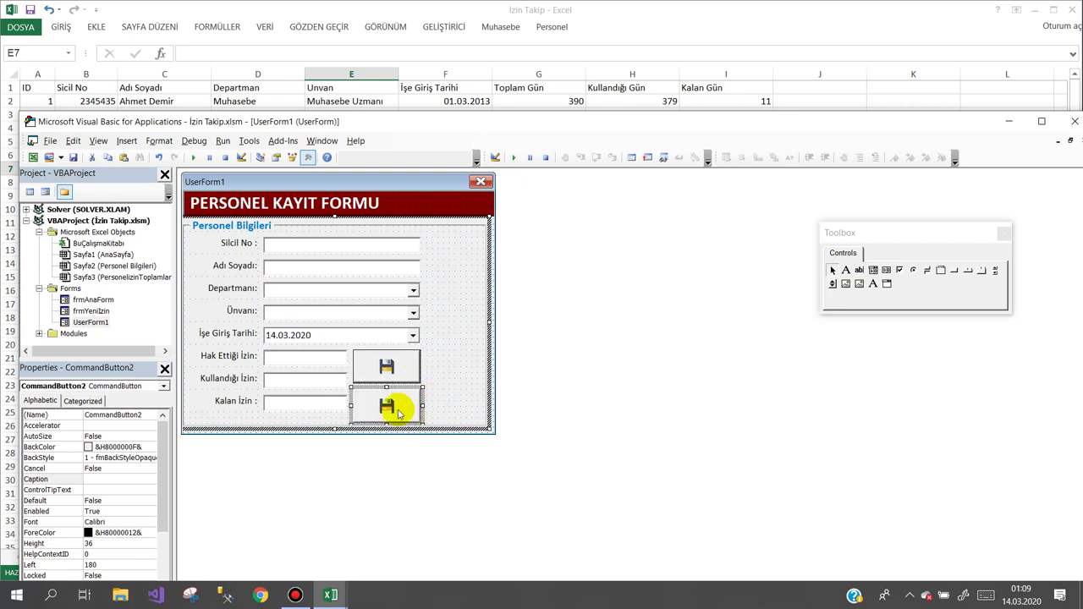
click(282, 436)
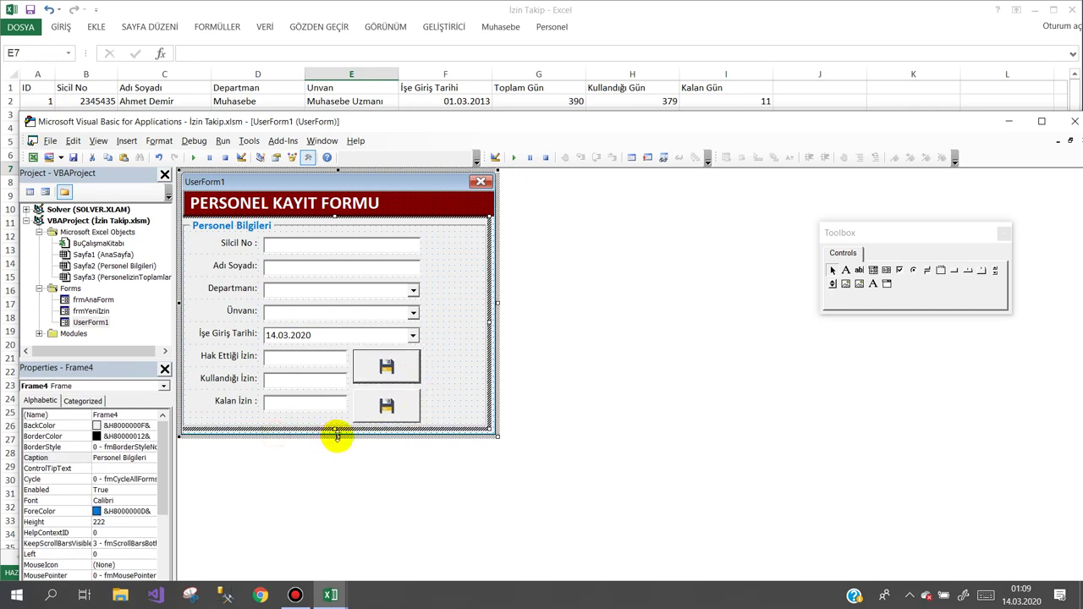
drag(336, 434, 335, 472)
mouse_move(387, 364)
mouse_down()
mouse_move(361, 429)
mouse_move(340, 449)
mouse_up()
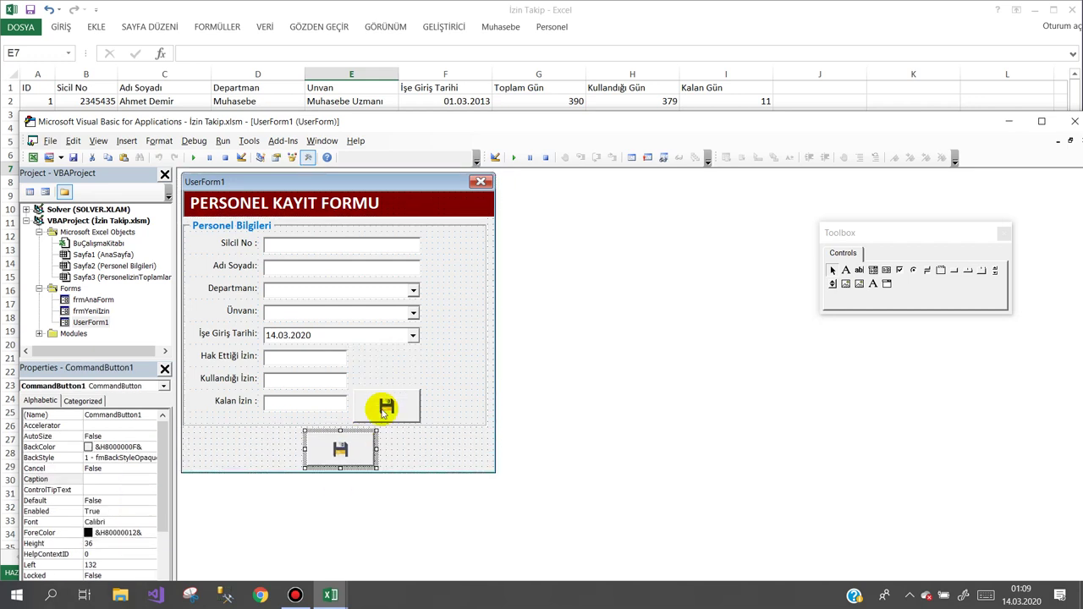
drag(383, 411, 421, 450)
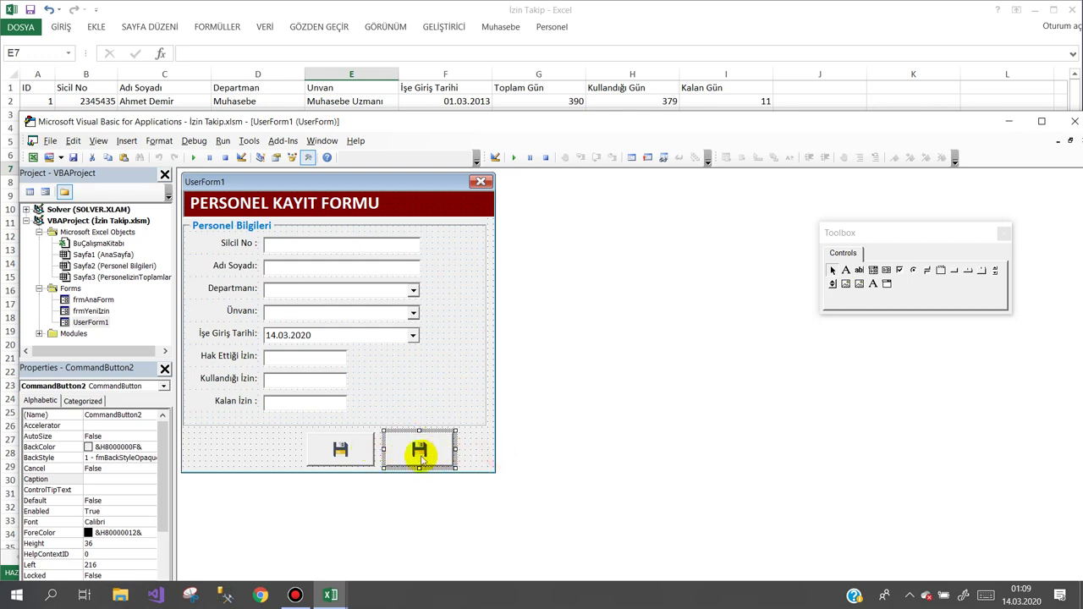
Step: Give the second button the kapat power icon as its picture
scroll(161, 507, down, 3)
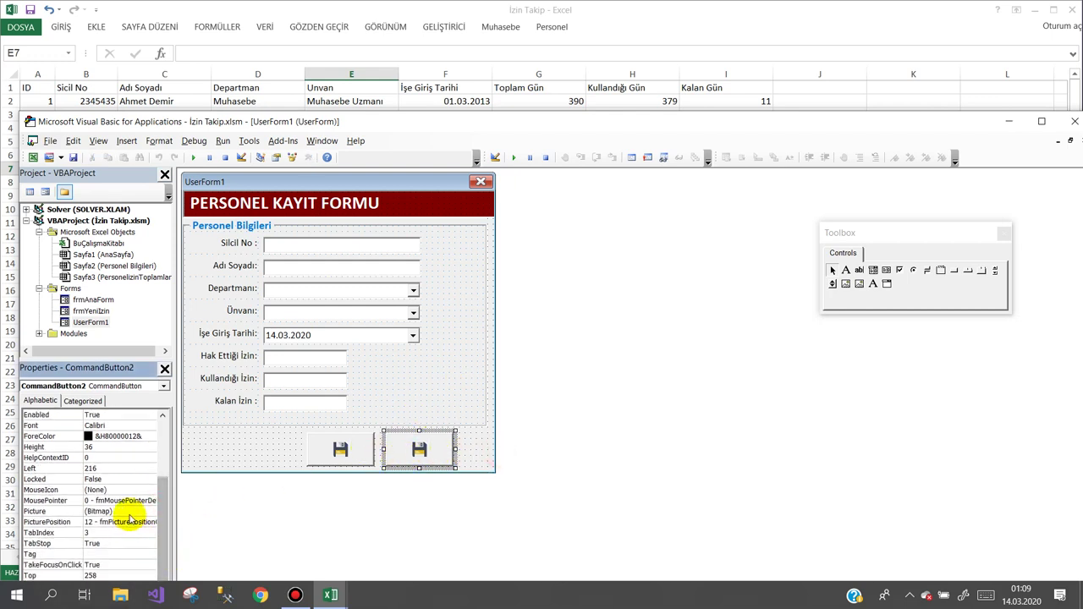
click(129, 512)
click(151, 511)
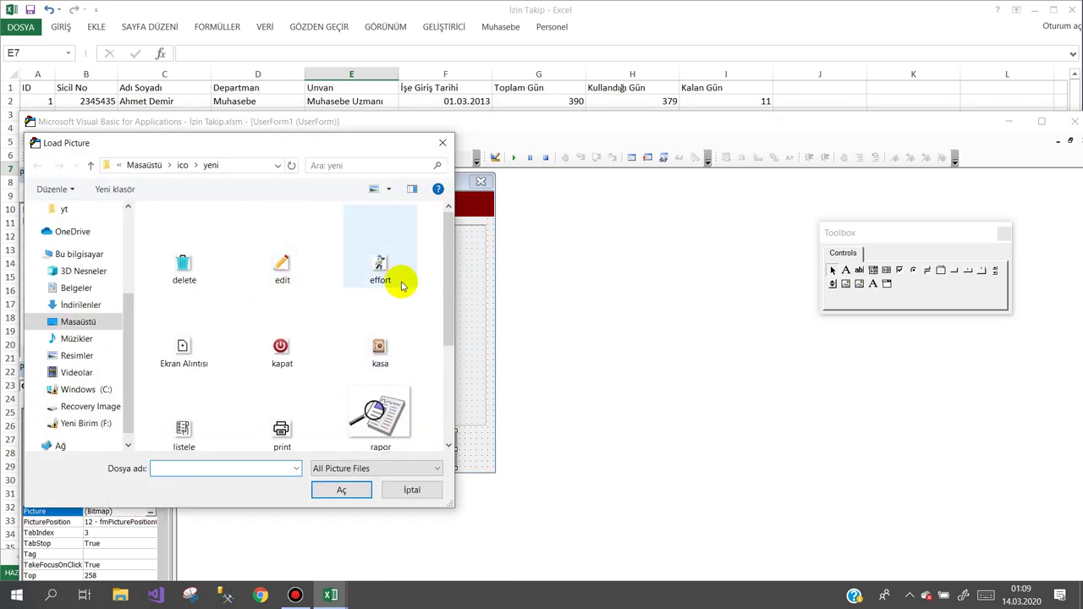
double_click(281, 347)
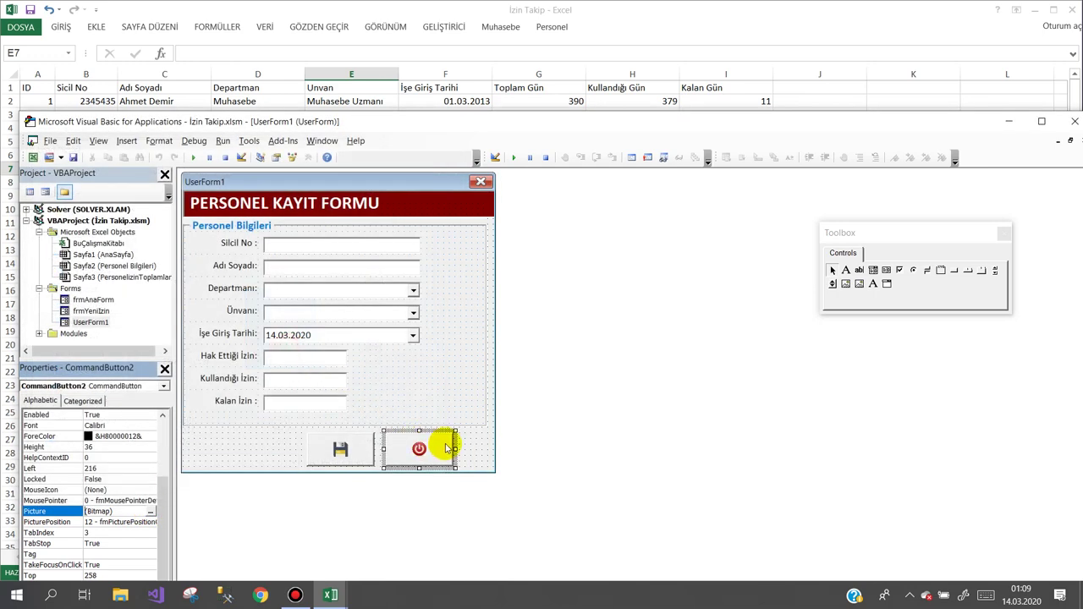
Step: Set both buttons' background colour to white
ctrl+click(362, 449)
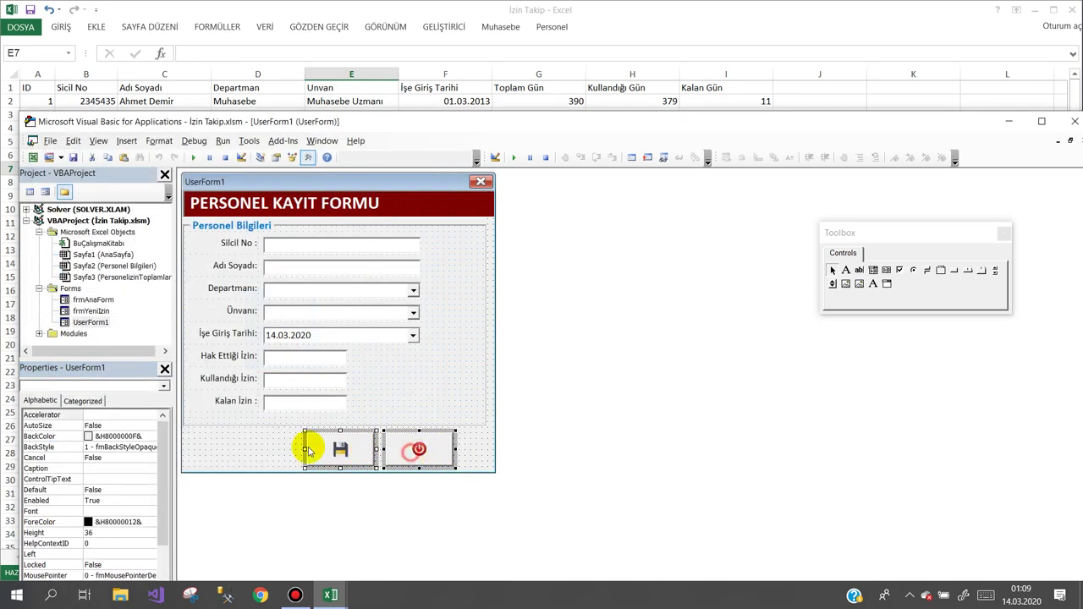
click(140, 436)
click(150, 436)
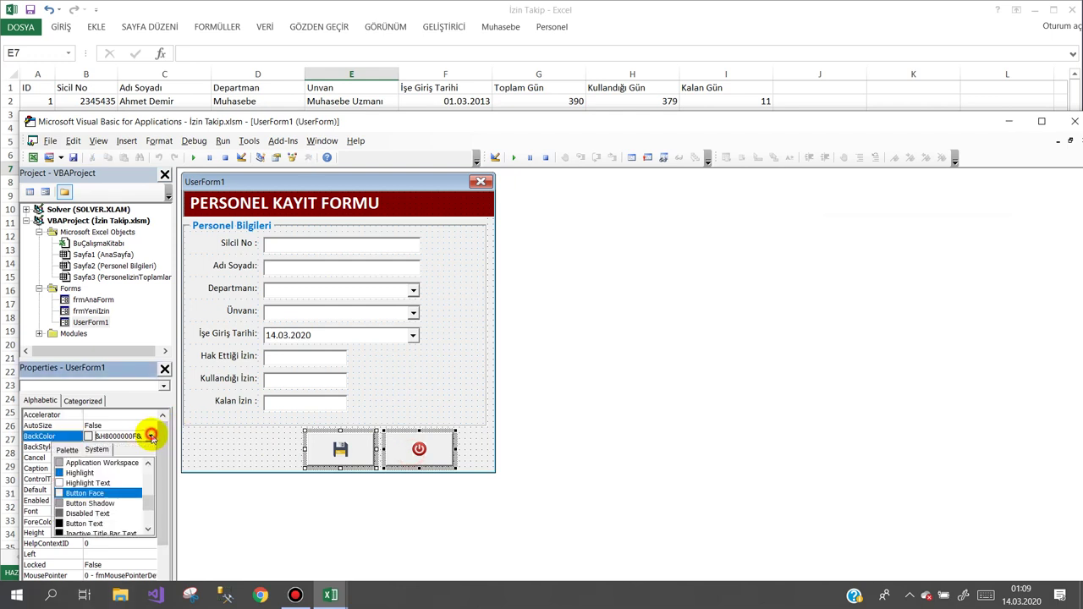
click(68, 450)
click(59, 461)
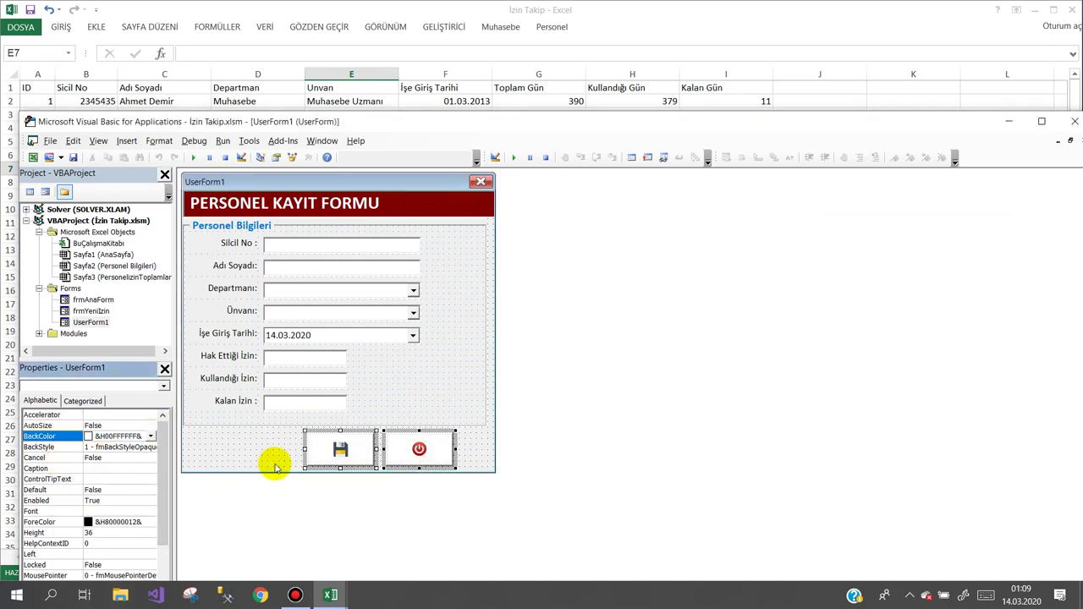
click(275, 466)
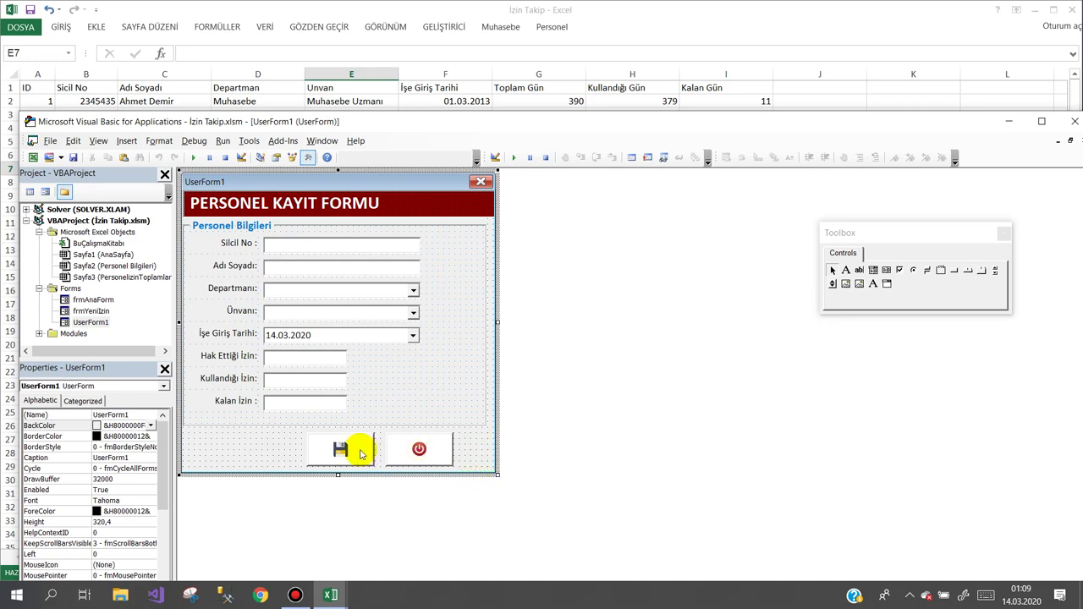
click(416, 451)
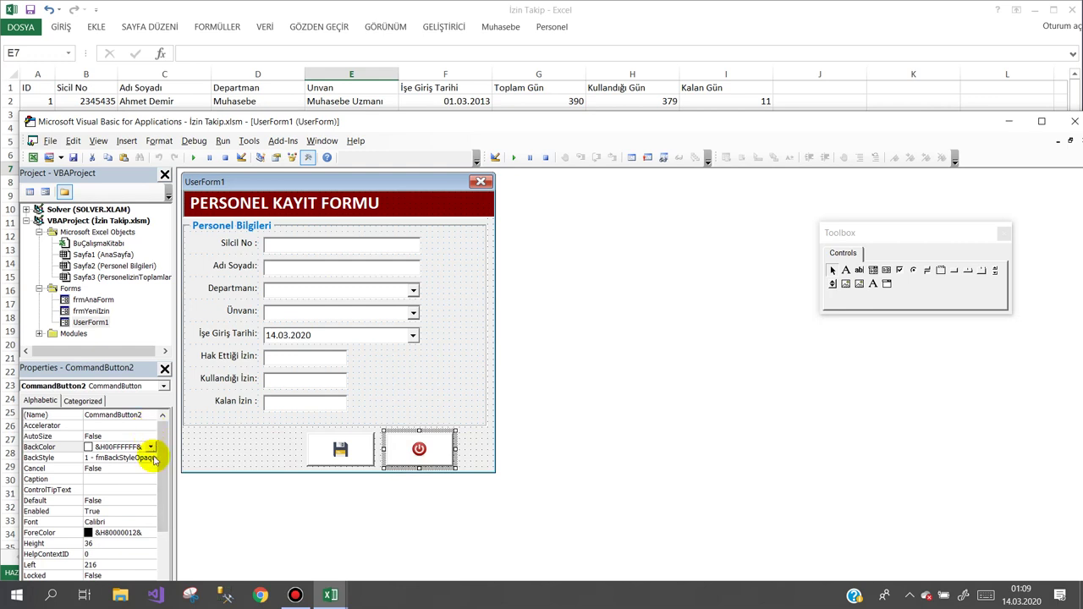
click(265, 457)
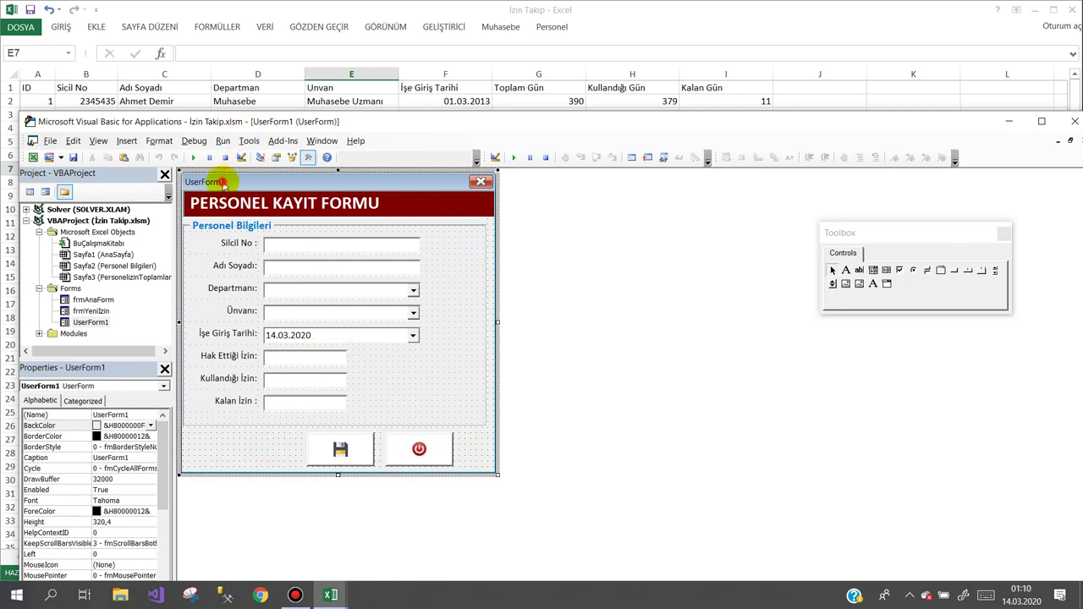
Step: Rename the personnel form frmPersonelKayit and clear its caption
click(82, 416)
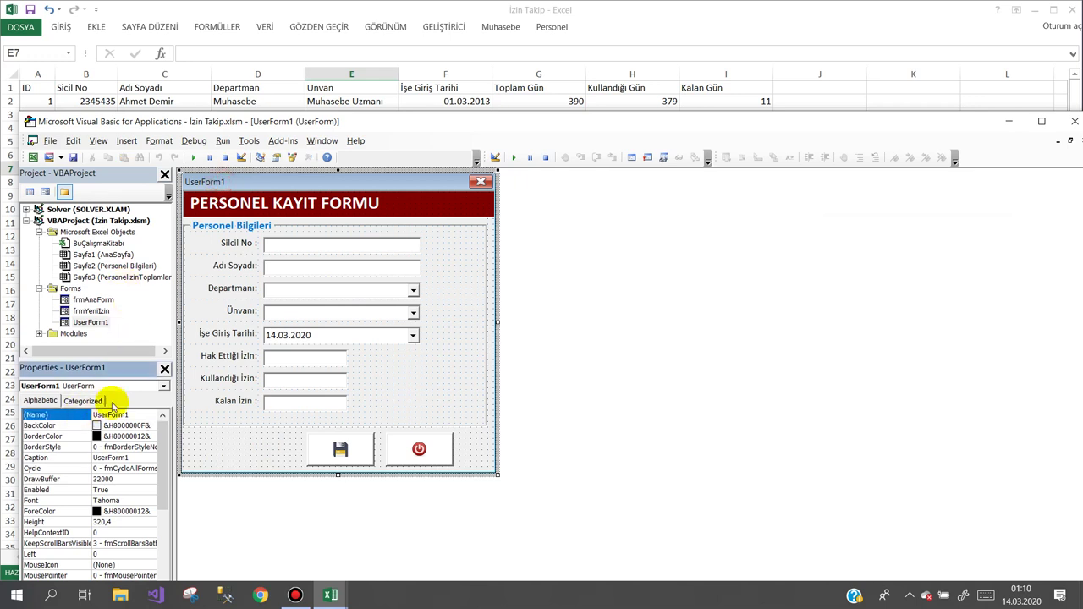
text(frmPersonel)
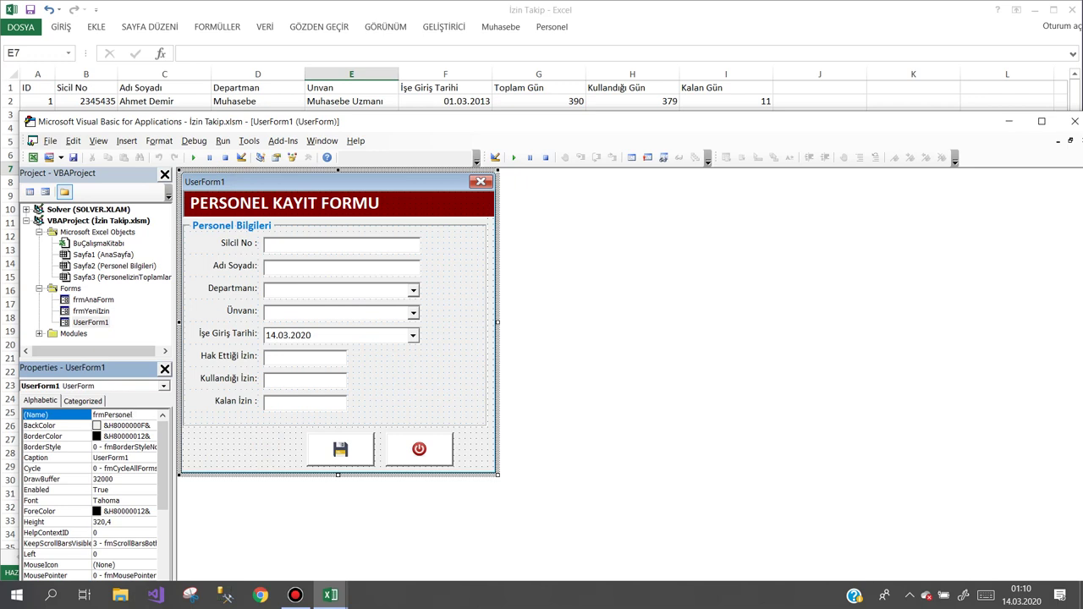
text(t)
key(Return)
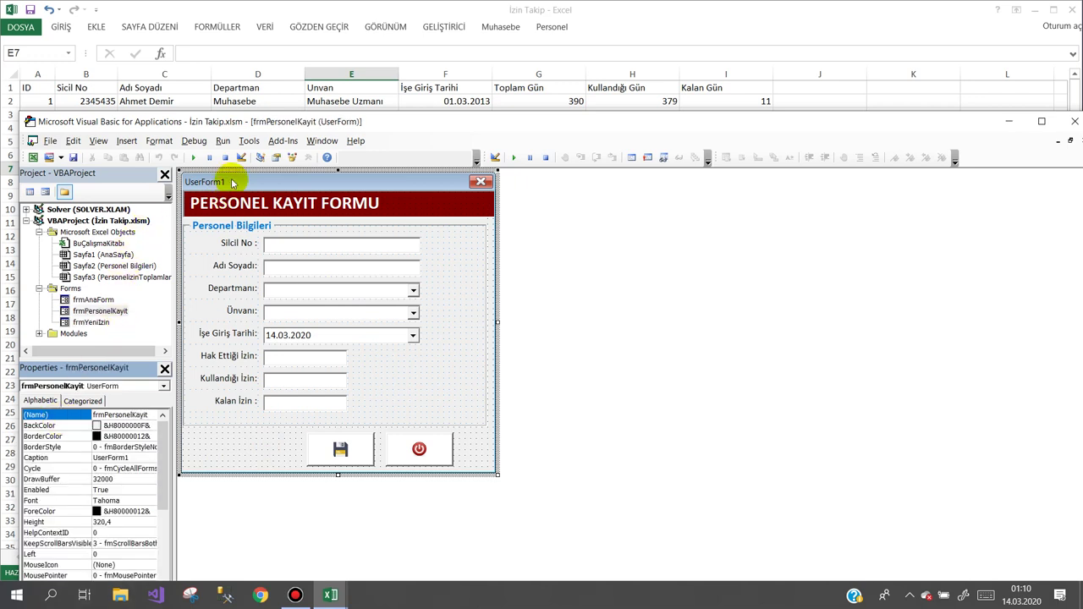
click(85, 458)
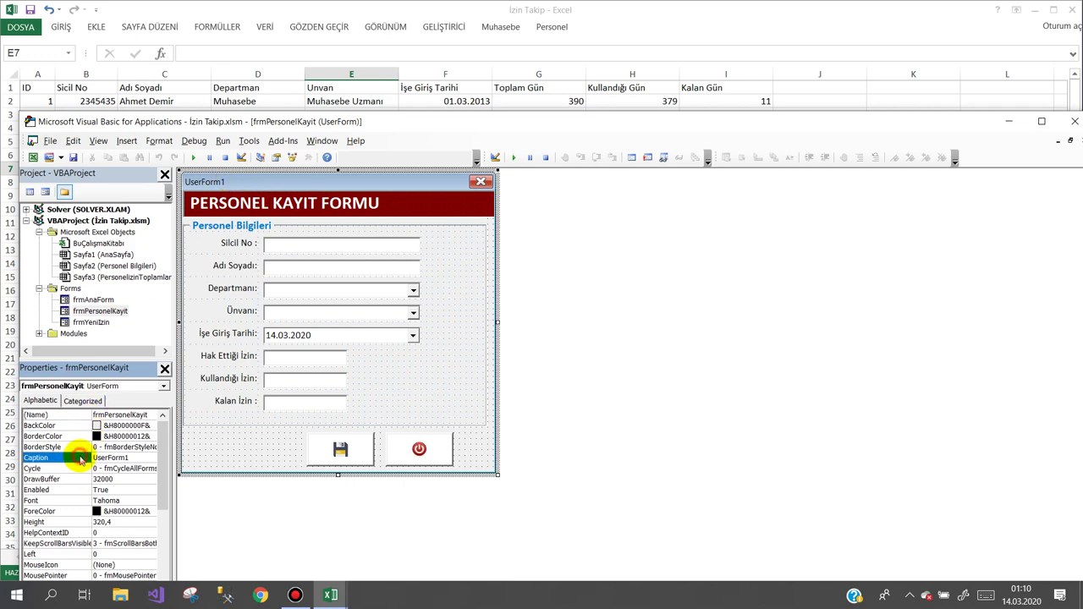
key(BackSpace)
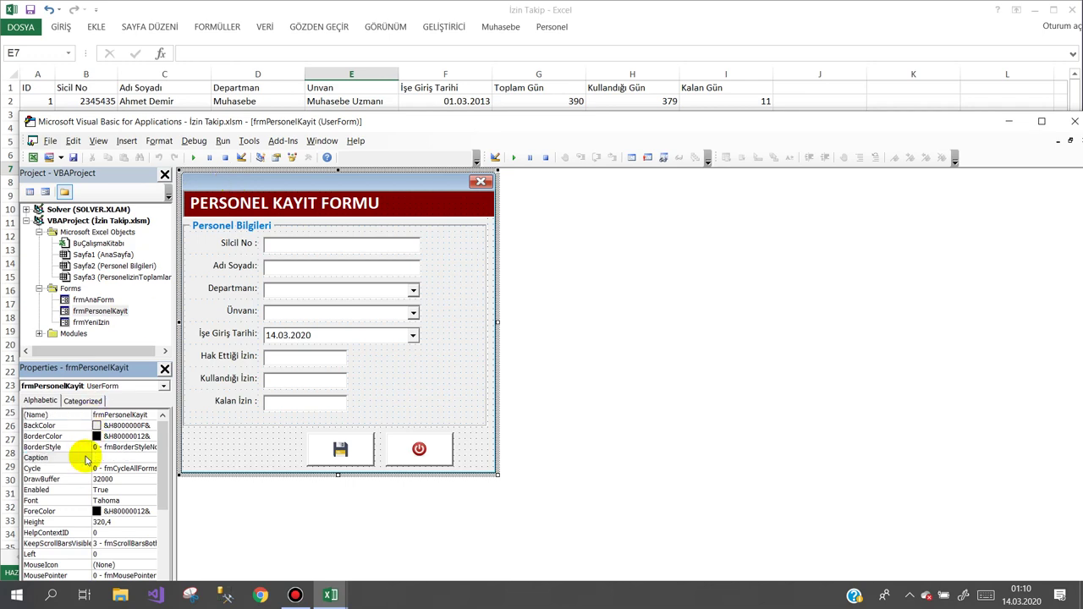
Step: Clear frmYeniIzin's 'İzin Giriş Formu' caption and open the frmAnaForm designer
double_click(90, 322)
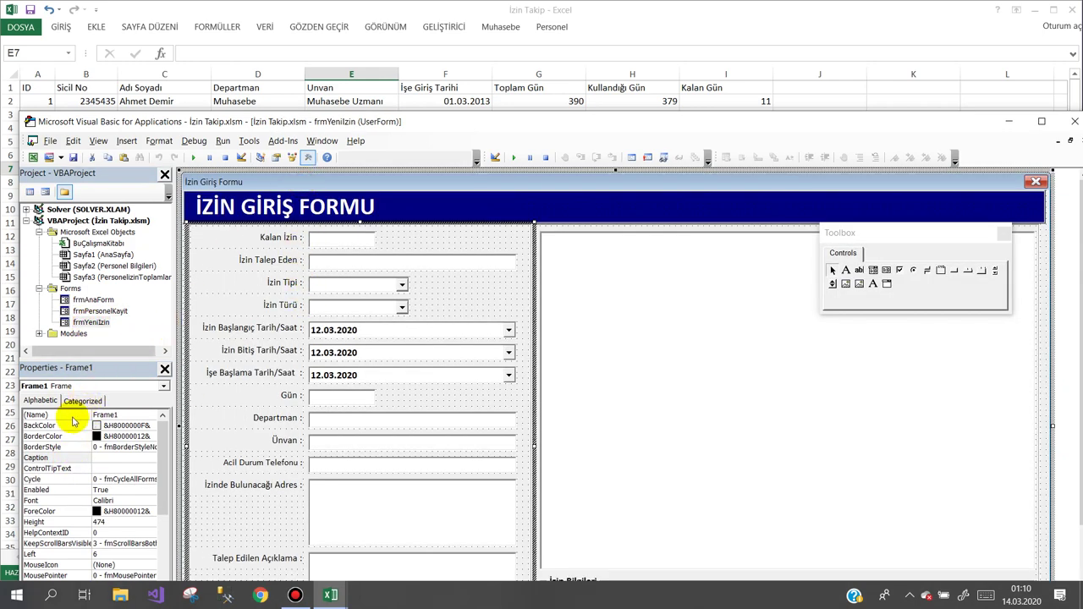
click(74, 457)
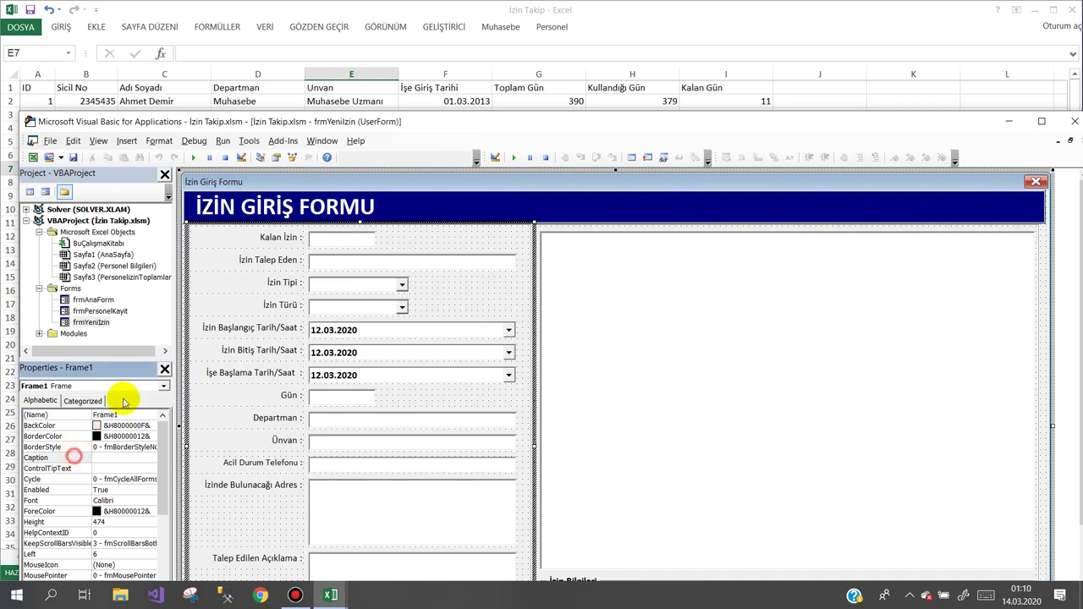
click(189, 244)
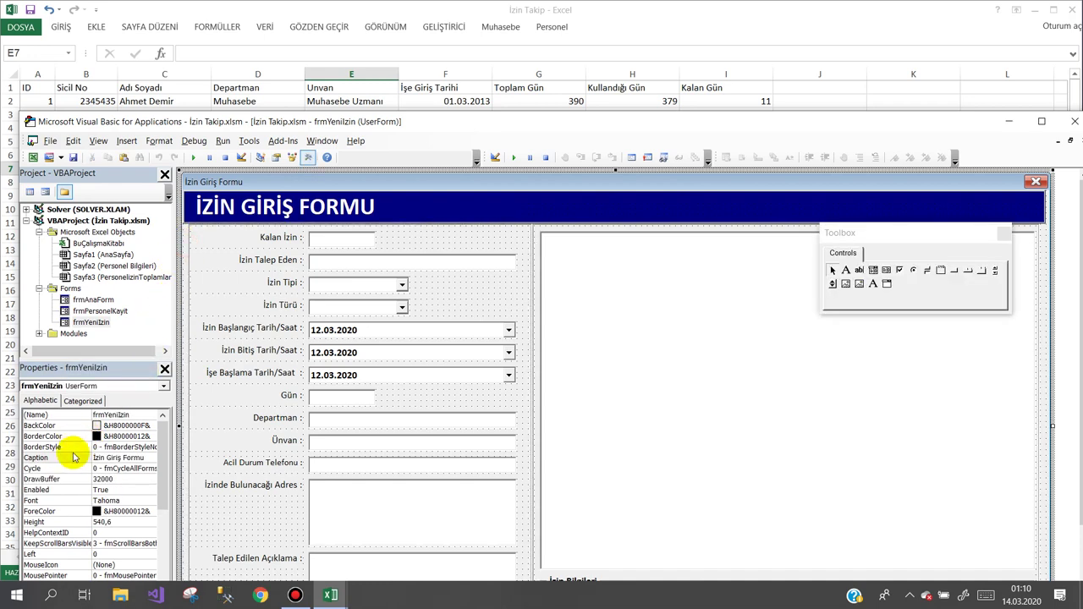
click(75, 457)
key(Delete)
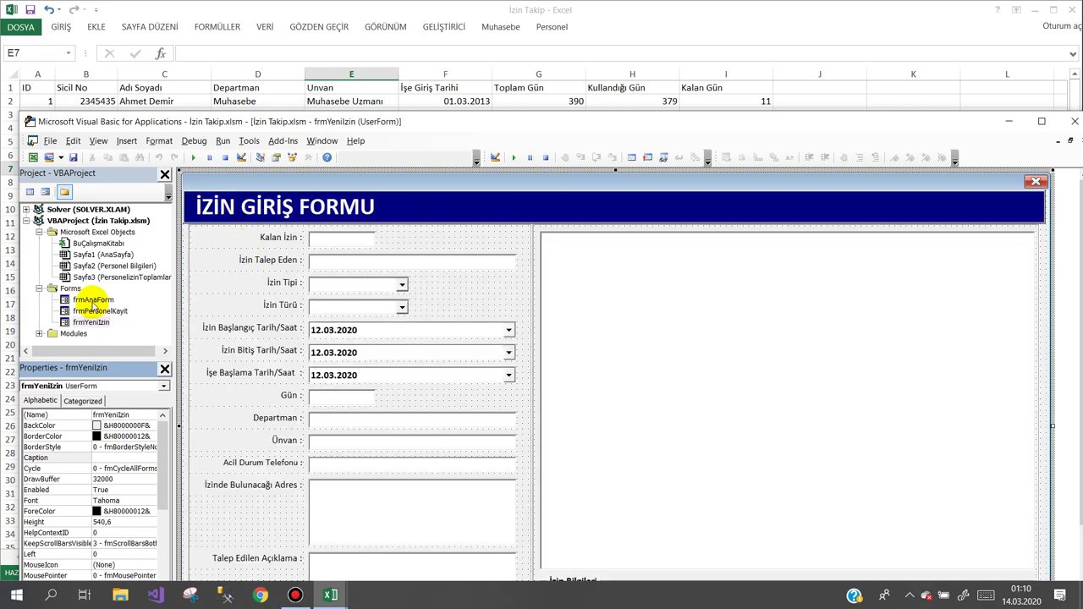
double_click(100, 313)
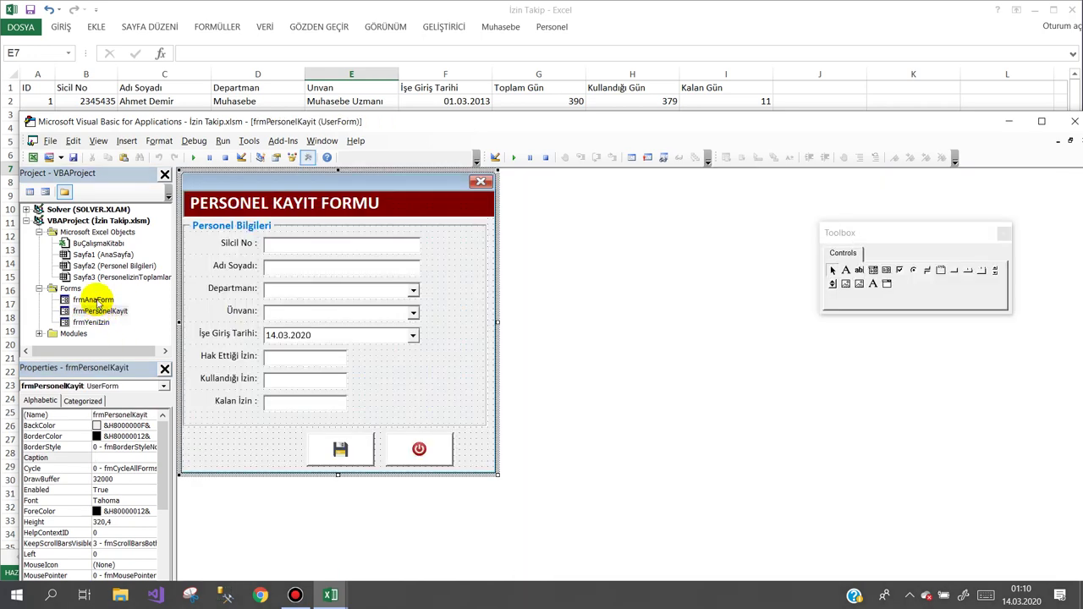
double_click(96, 301)
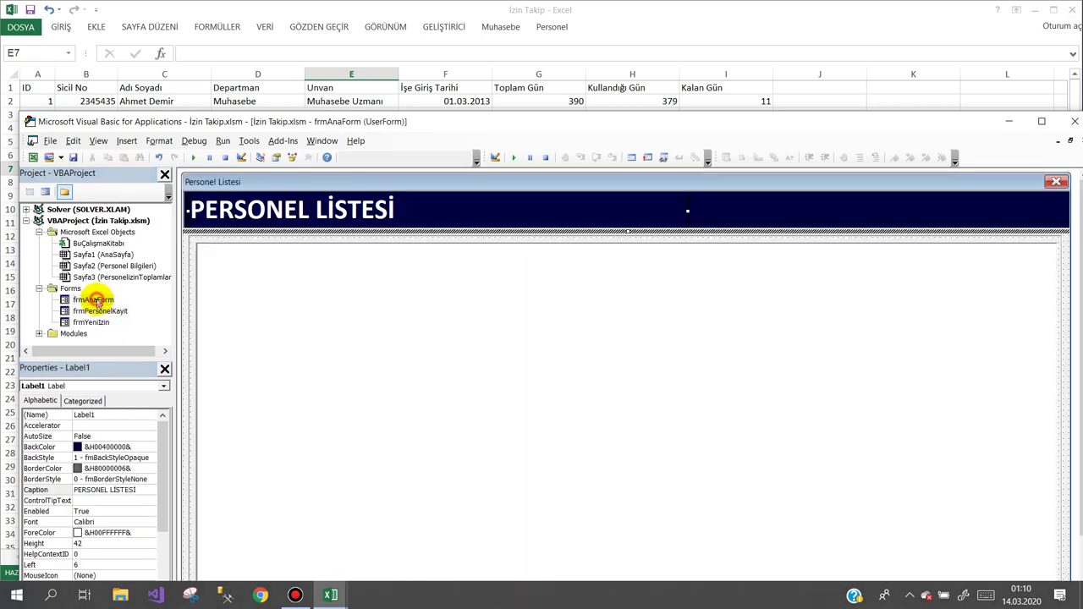
Step: Paste a copy of the Yeni İzin Girişi button beside the original and open its Picture chooser
double_click(488, 124)
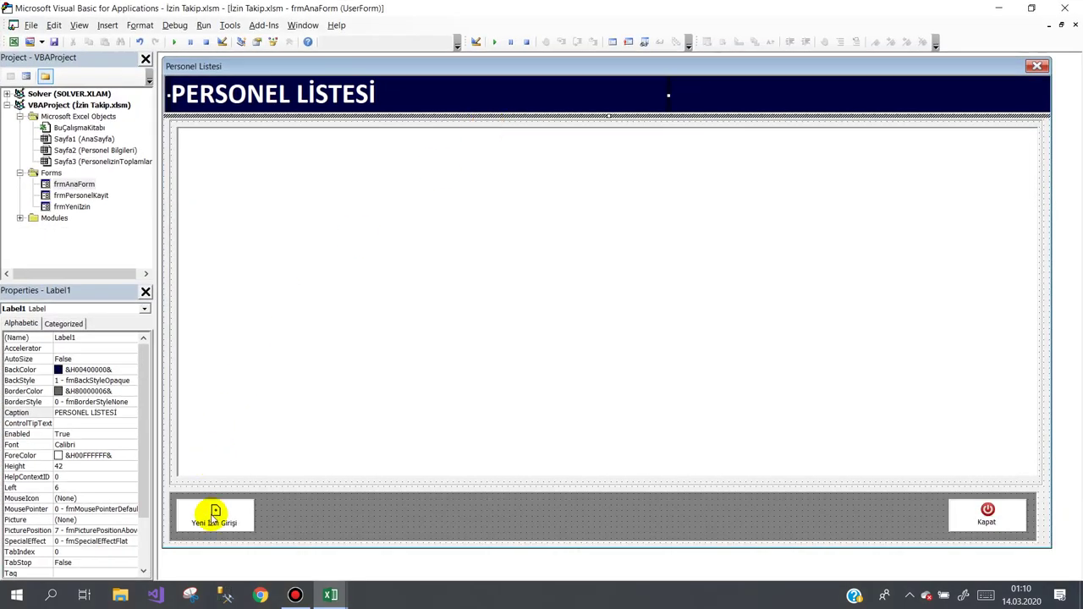
click(215, 513)
drag(298, 519, 306, 523)
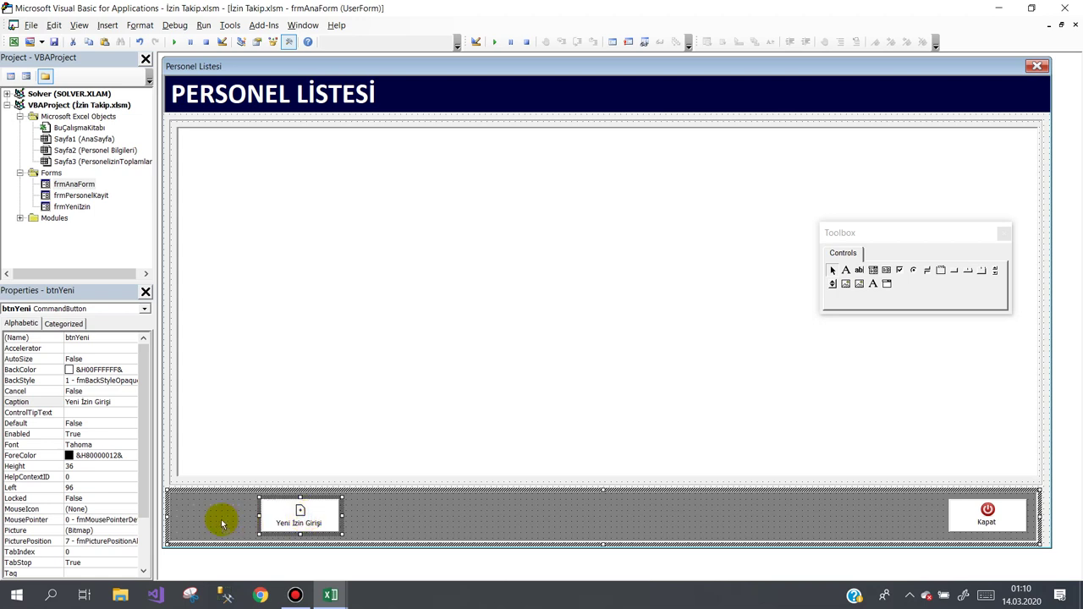
key(ctrl+z)
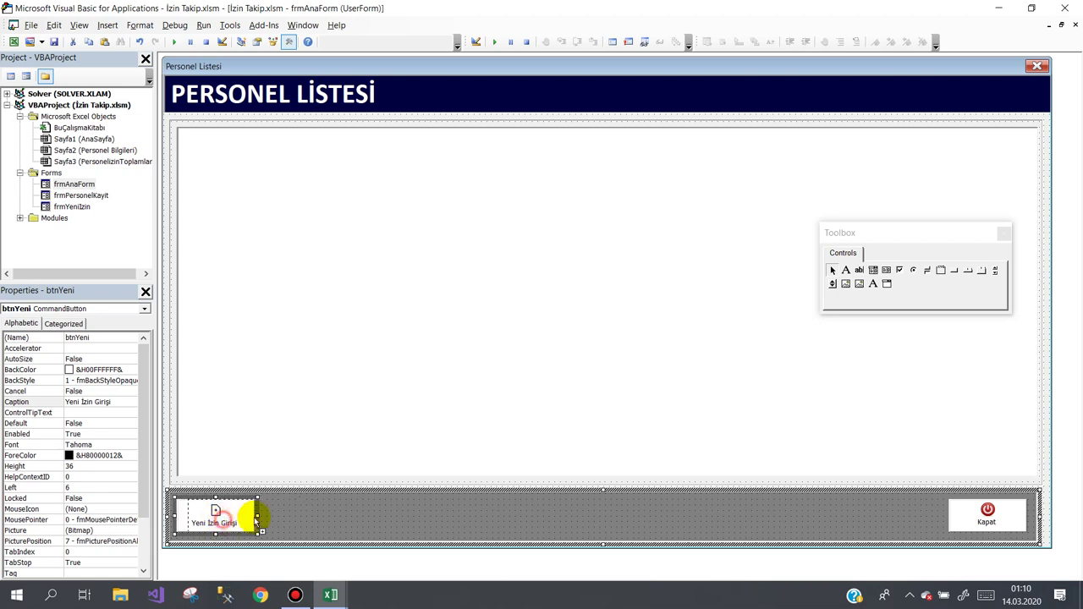
key(ctrl+v)
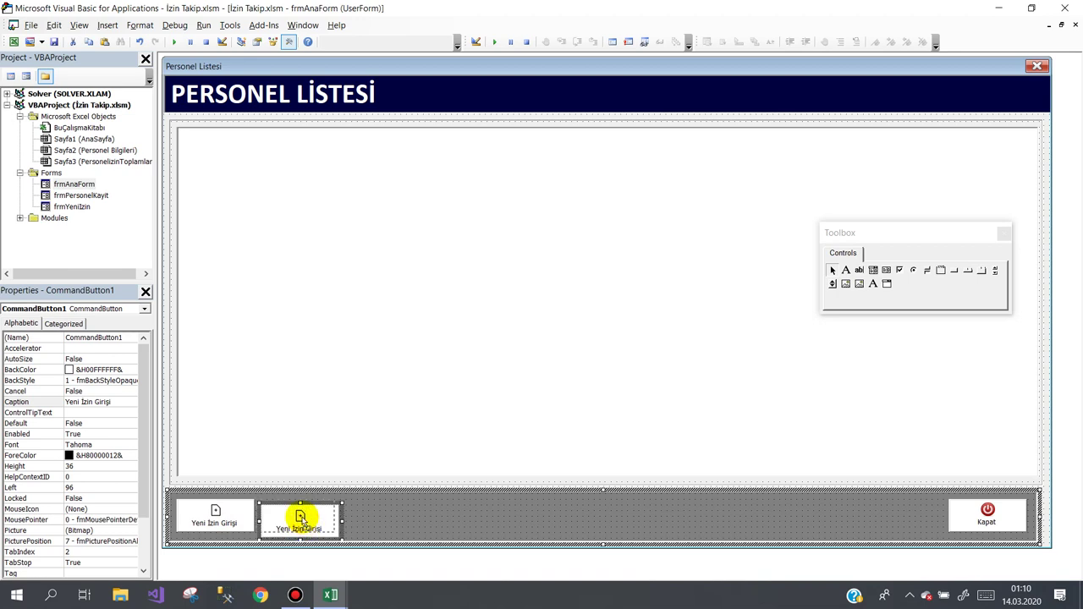
drag(300, 518, 298, 513)
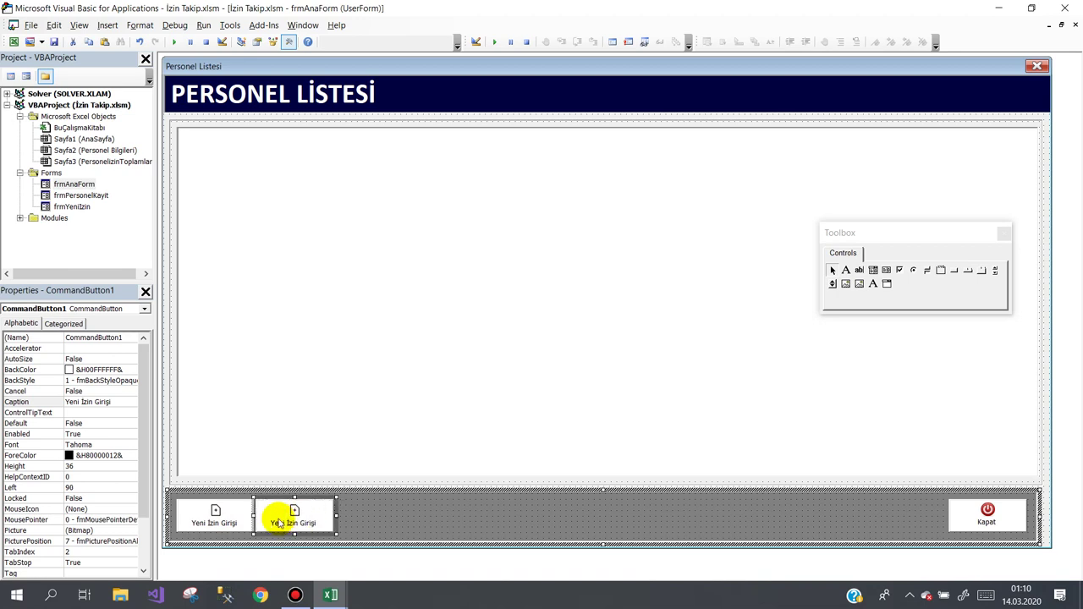
click(142, 501)
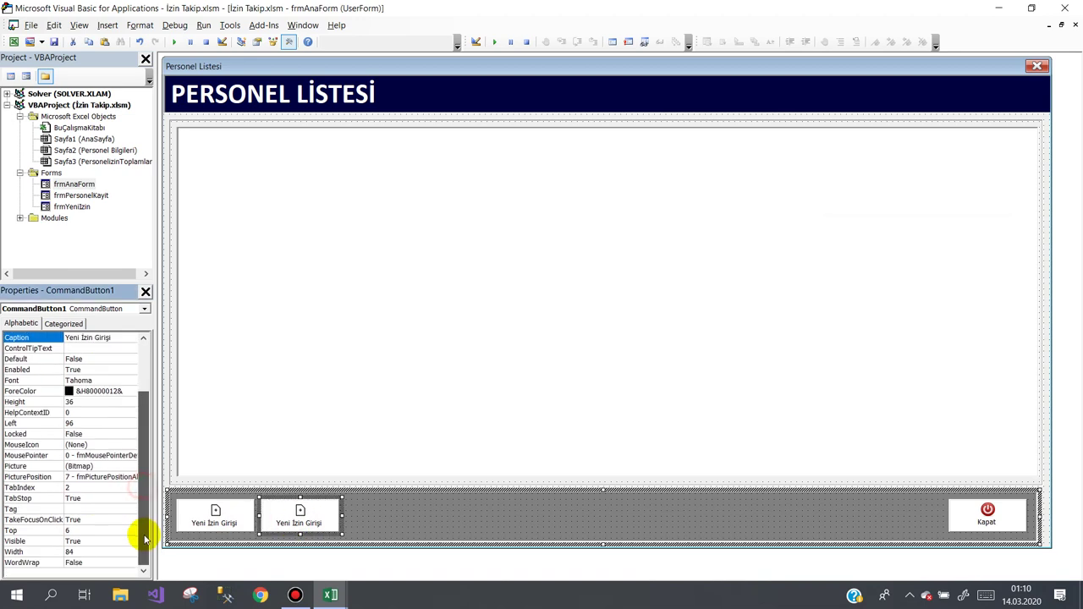
click(114, 466)
click(131, 467)
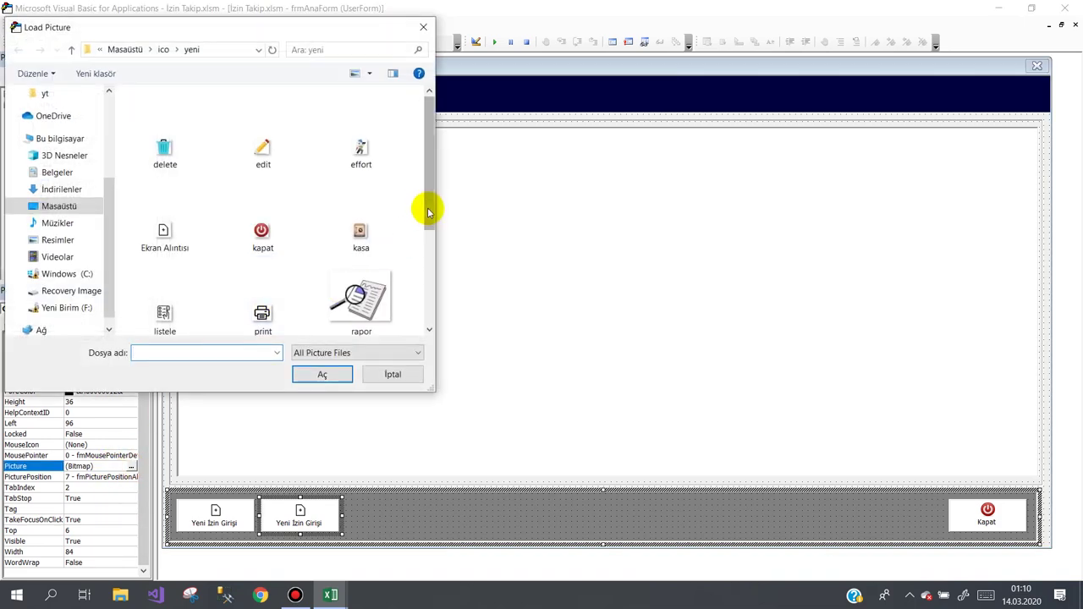
Step: Load the effort icon onto the second button and caption it 'Personel Kayit'
click(429, 185)
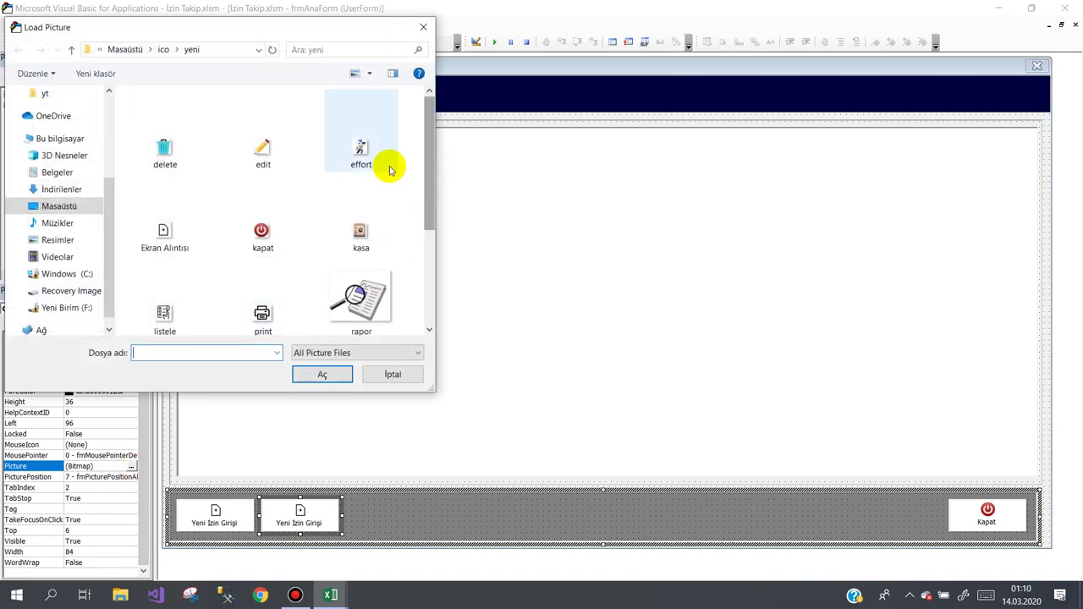
double_click(359, 150)
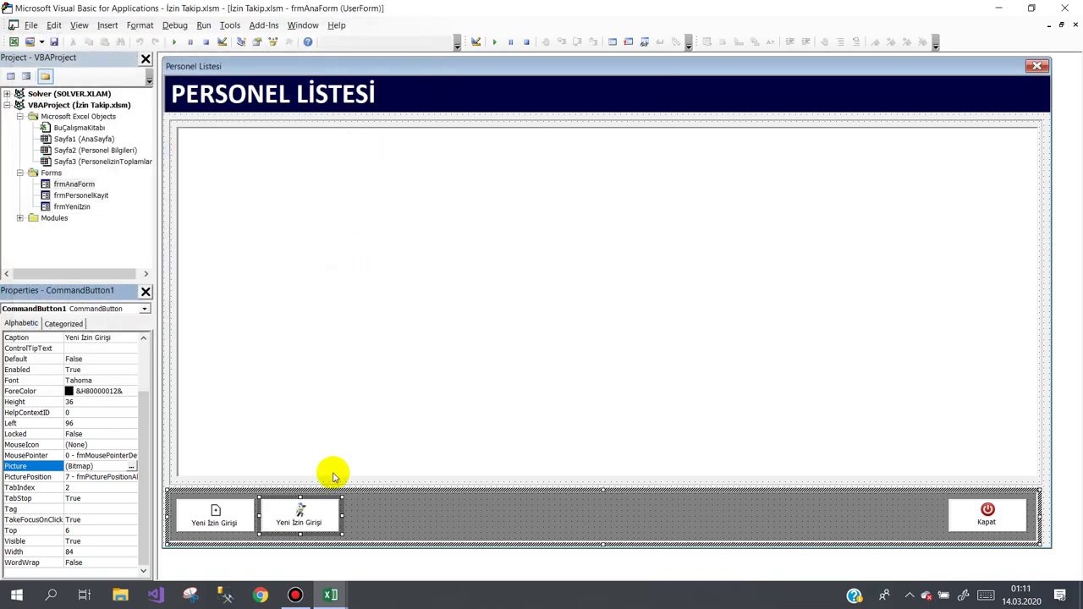
click(315, 518)
click(319, 522)
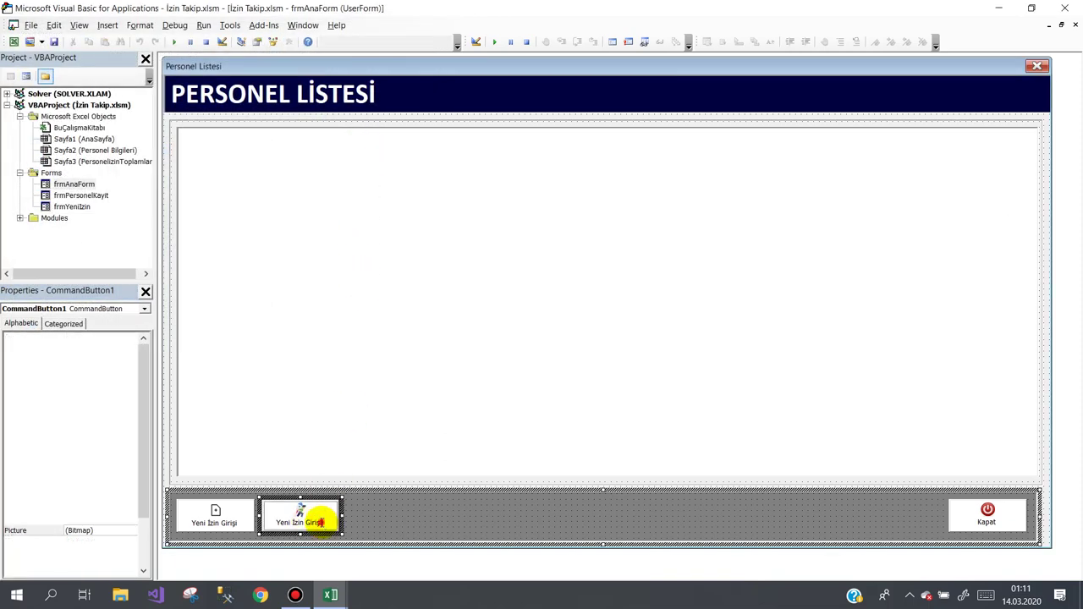
triple_click(288, 507)
text(Personel Kayit)
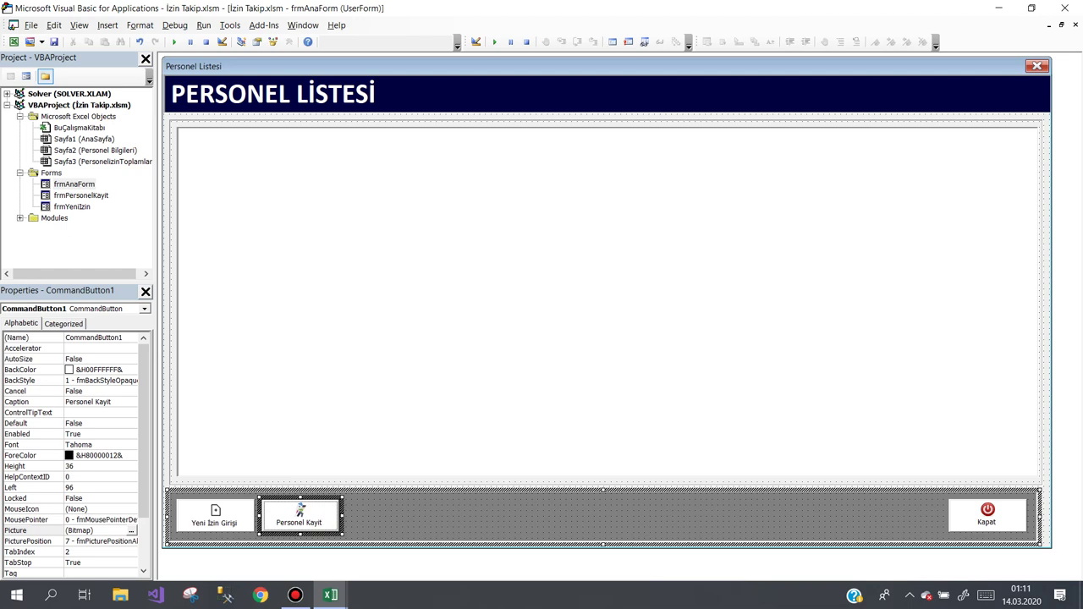
Step: Name the button btnPersonelKayit and begin its Click event code
click(355, 513)
click(302, 518)
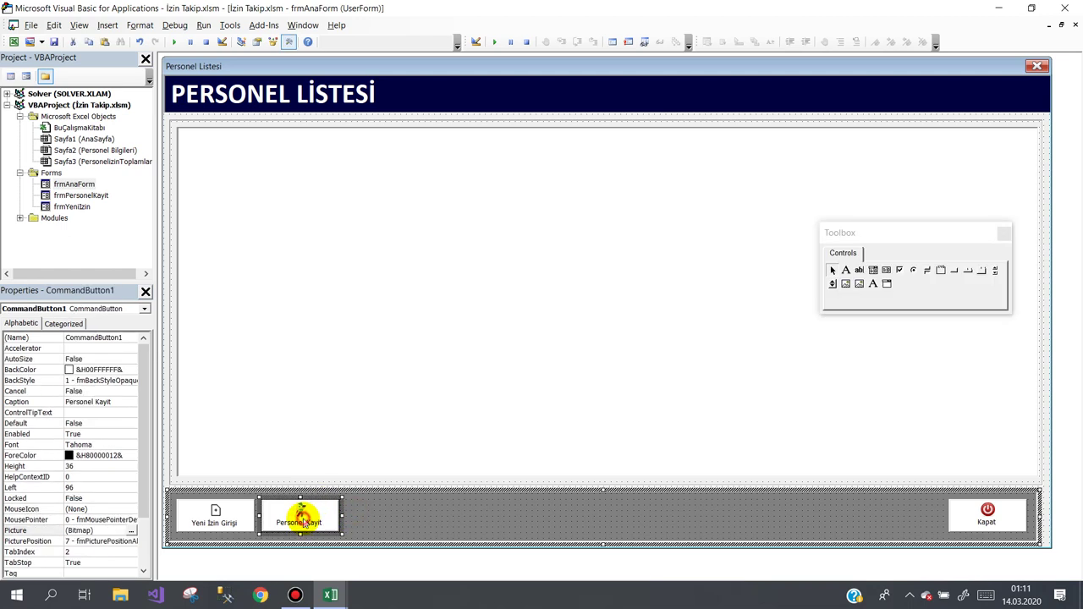
click(48, 339)
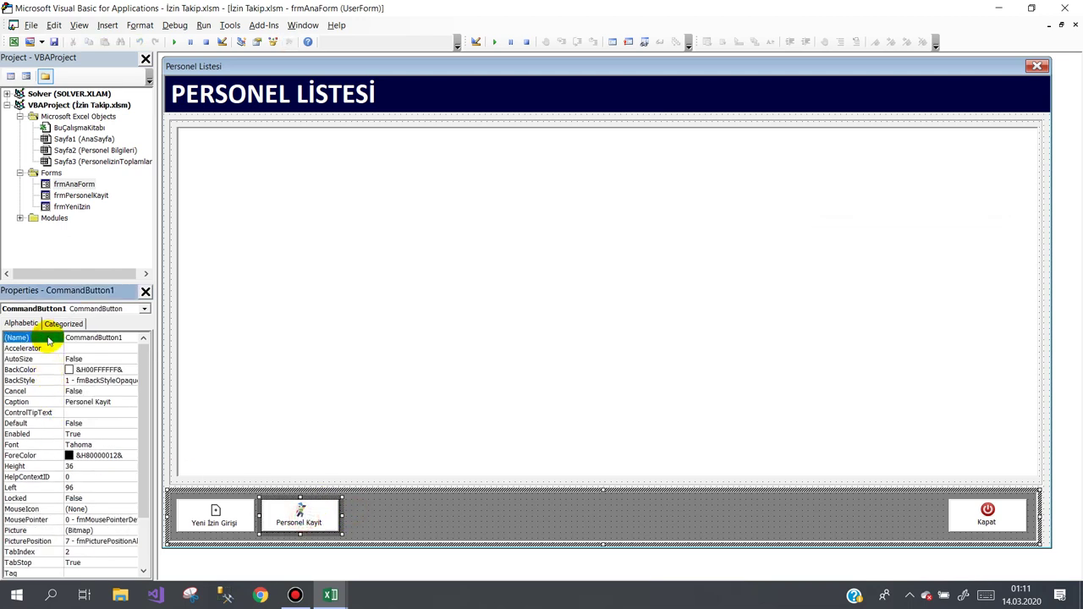
text(btnPersonelKayit)
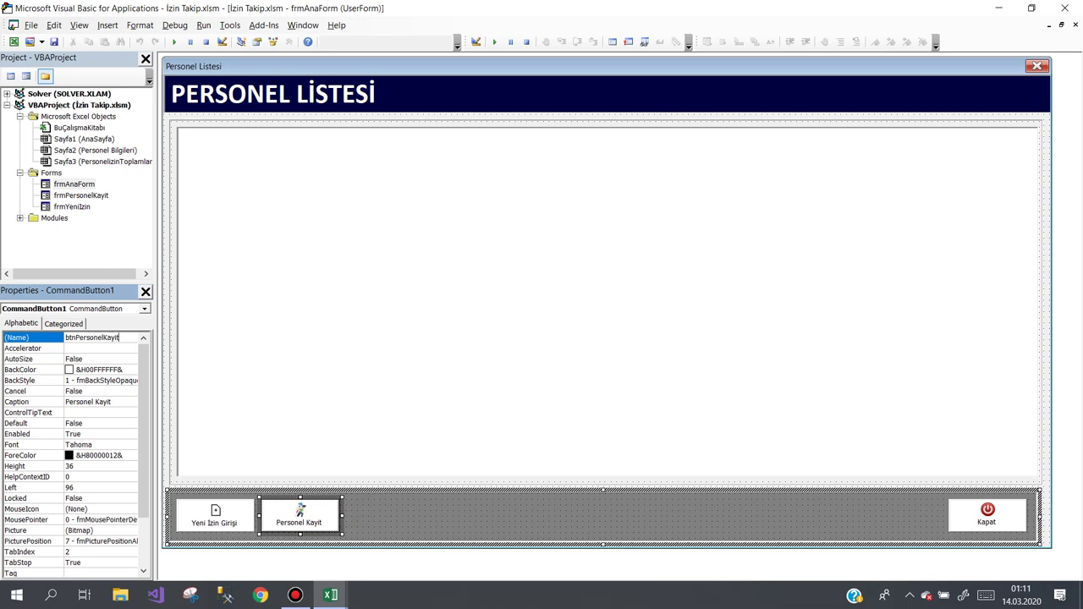
key(Return)
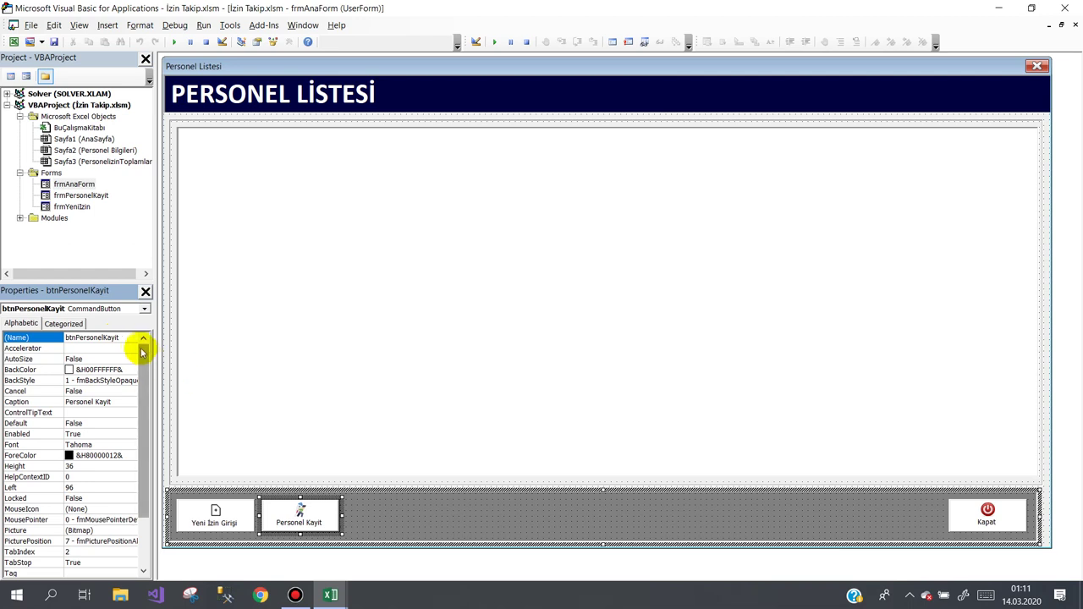
double_click(313, 519)
text(frmp)
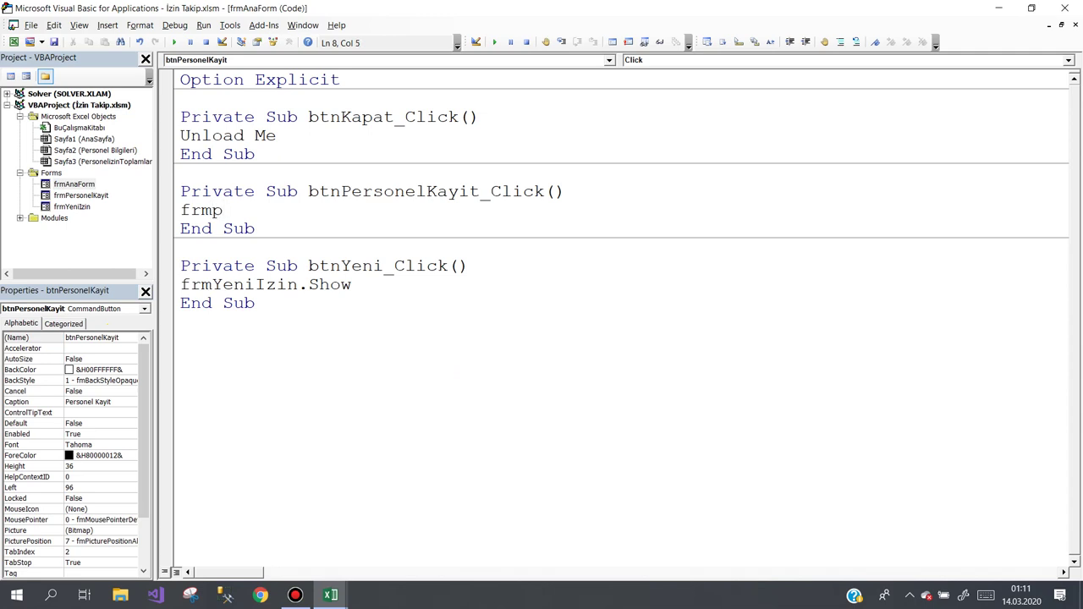
Step: Complete the handler as frmPersonelKayit.Show and run the main form to test it
key(ctrl+space)
text(.)
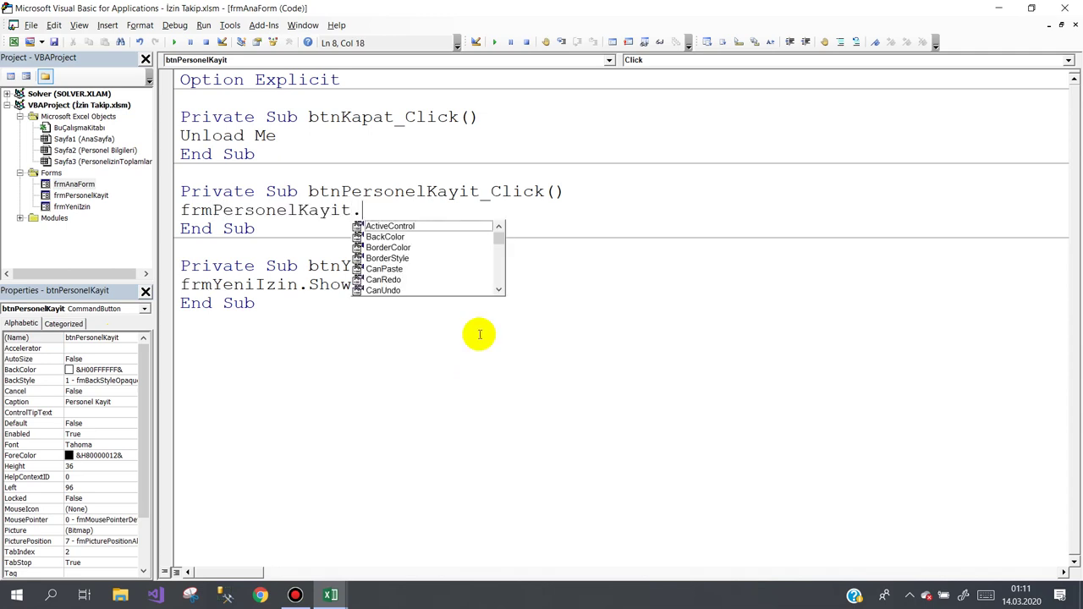
text(show)
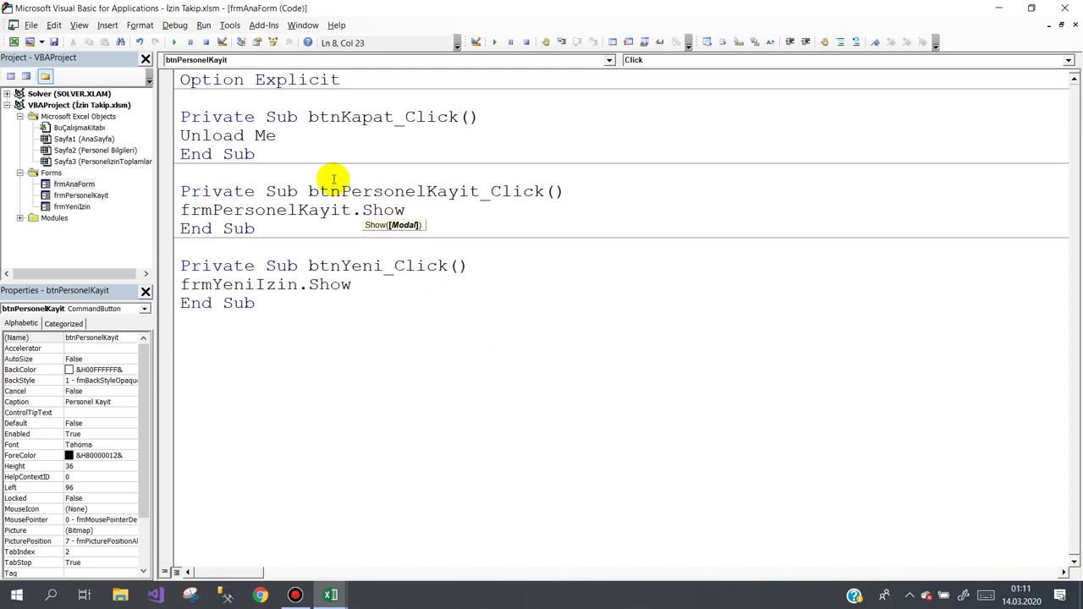
click(174, 41)
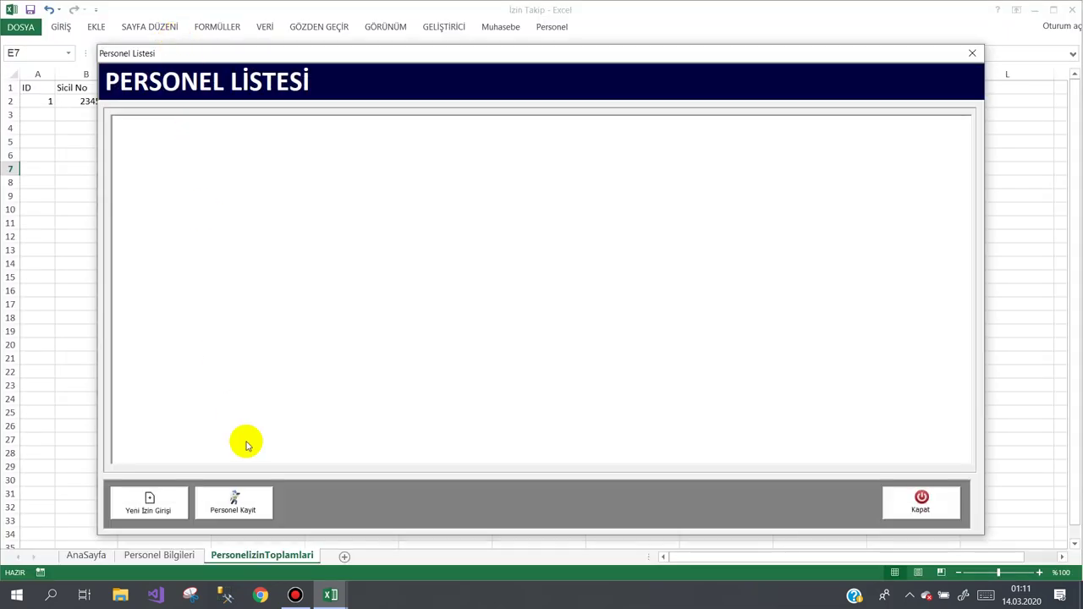
Step: Open the Personel Kayıt Formu and enter Silcil No 234523 and a test name in Adı Soyadı
click(238, 501)
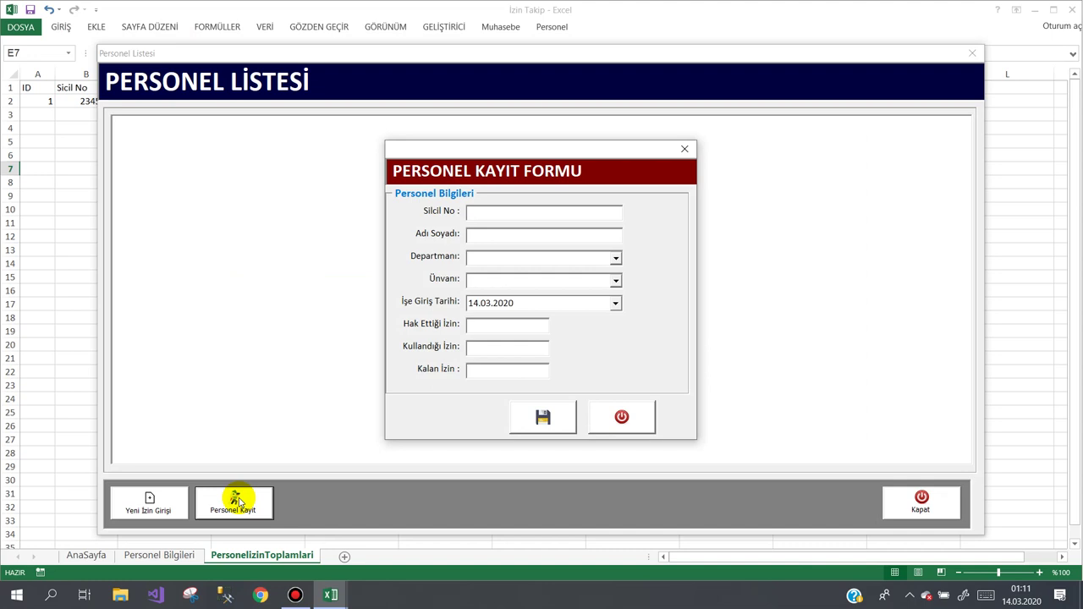
click(487, 217)
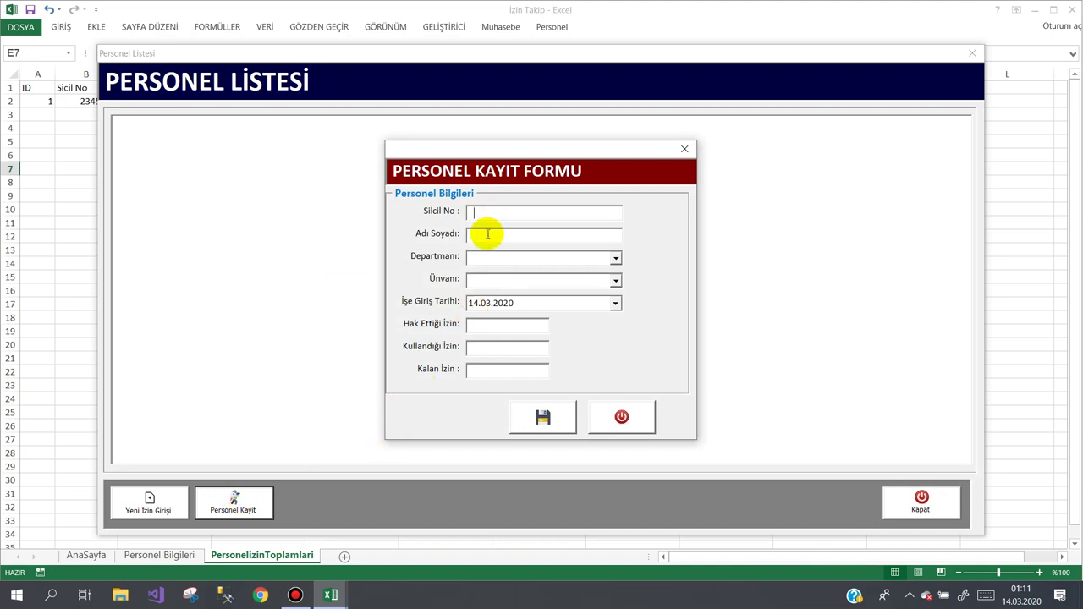
text(2345)
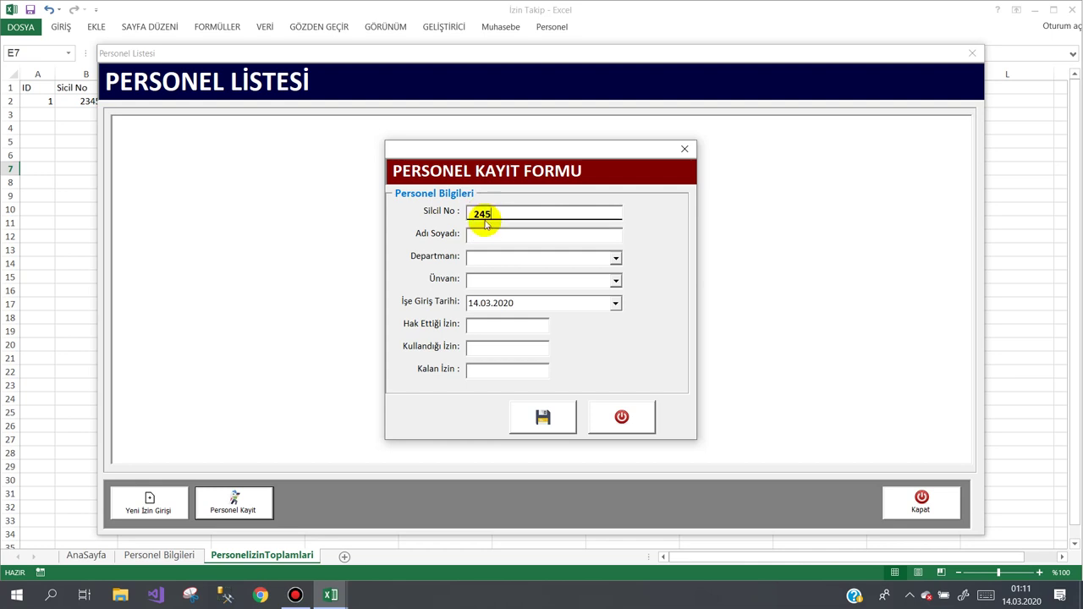
text(23)
click(489, 235)
text(234523)
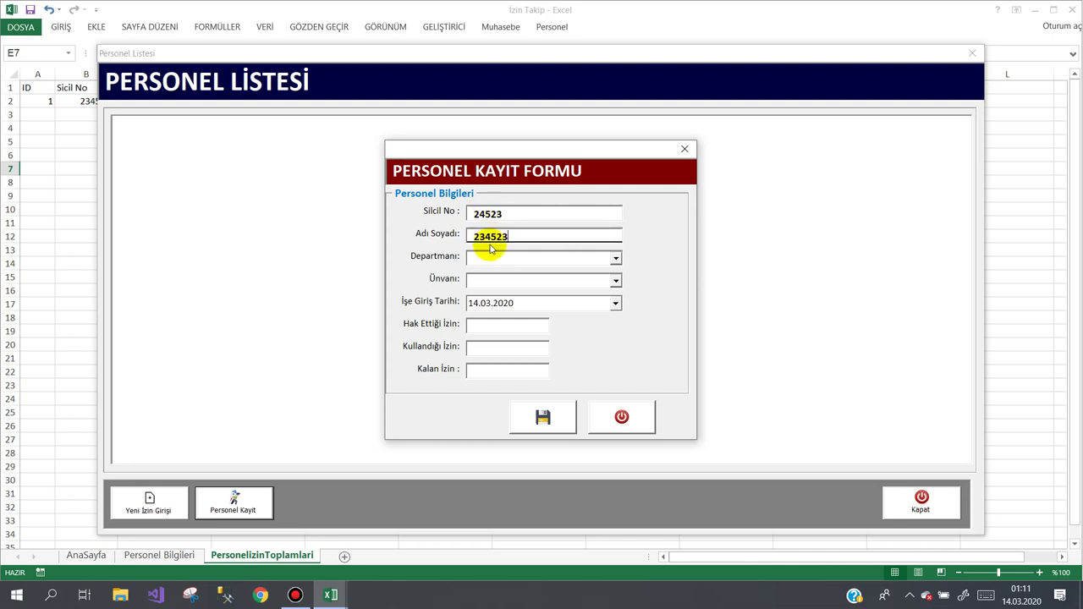
text(45)
double_click(518, 236)
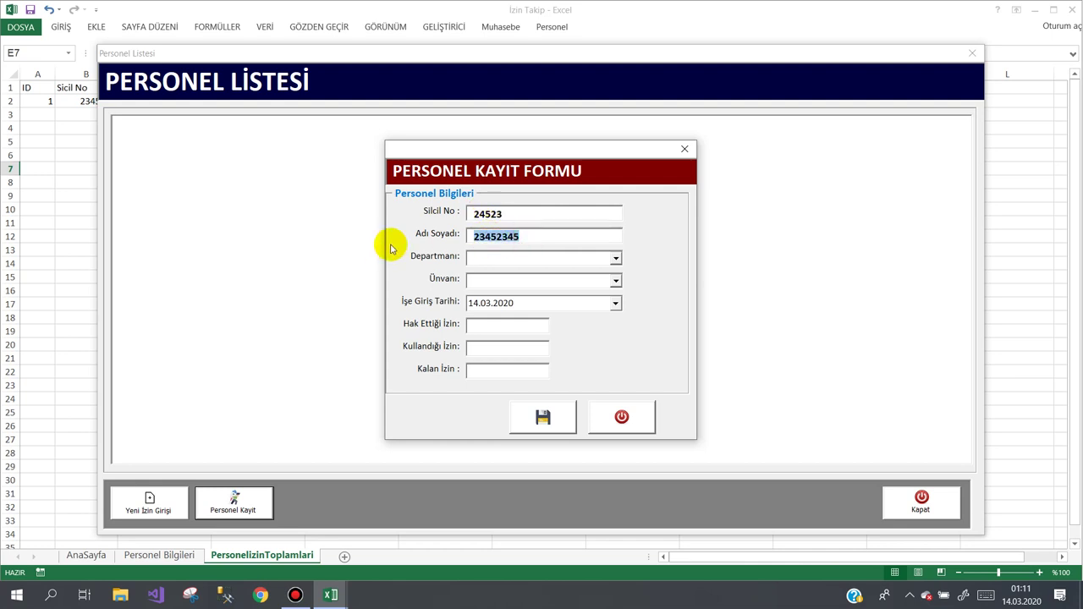
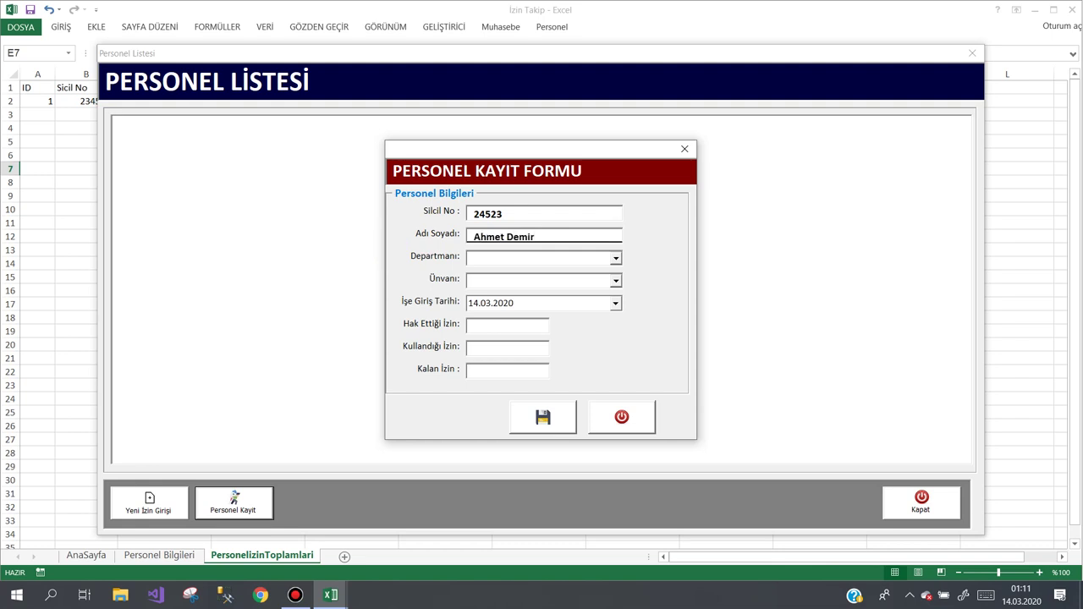
Step: Try the Departmanı and Ünvanı drop-down lists on the registration form
click(508, 258)
click(615, 258)
click(615, 274)
click(615, 281)
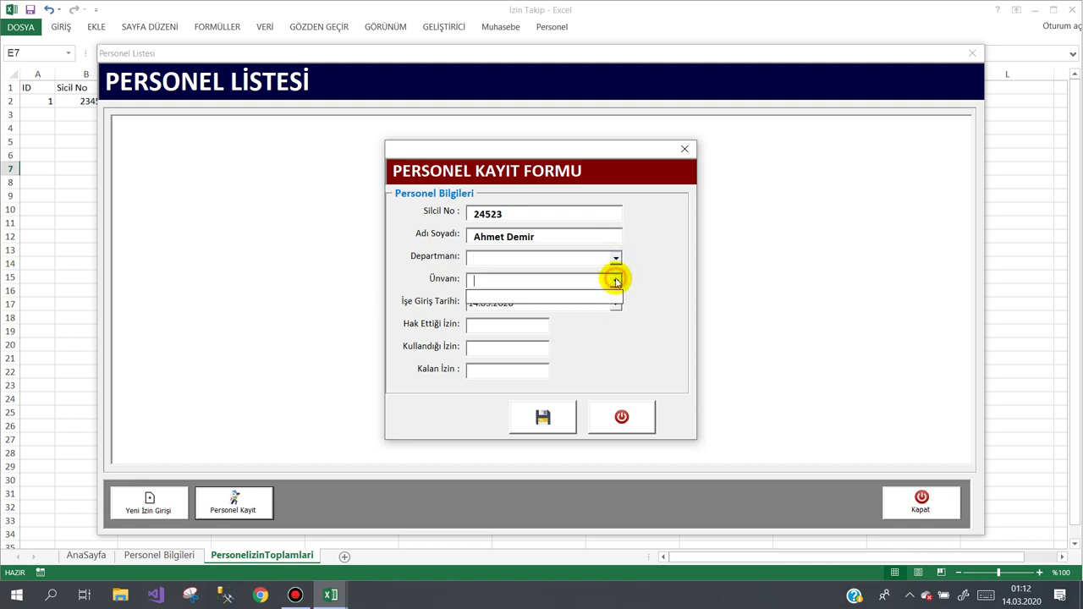
click(615, 282)
Step: Set the start date to 20.05.2011 with the calendar date picker
click(615, 303)
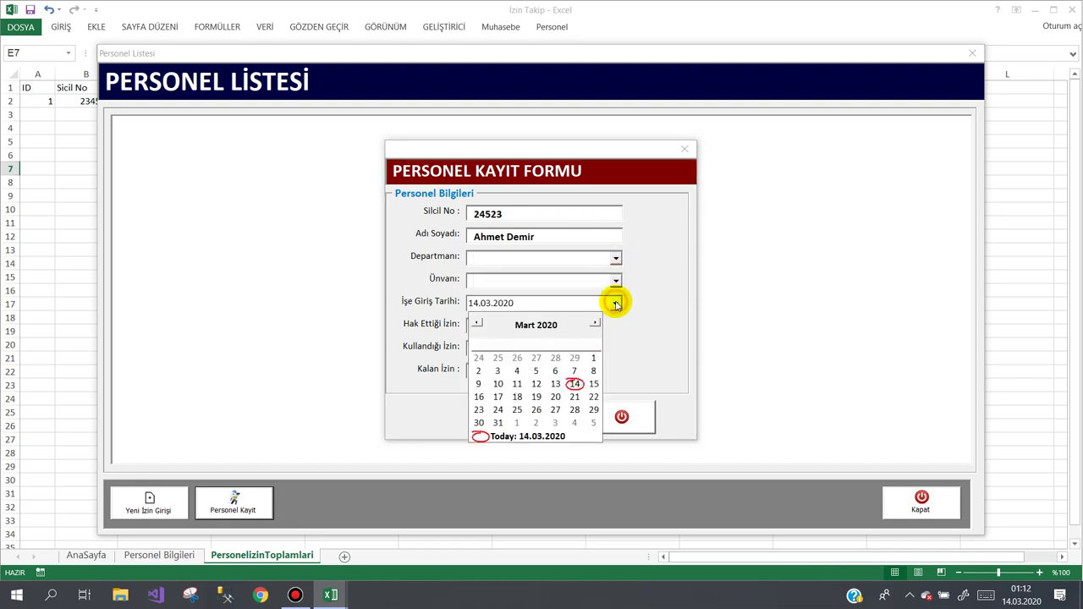
click(546, 325)
click(562, 332)
double_click(563, 332)
click(562, 332)
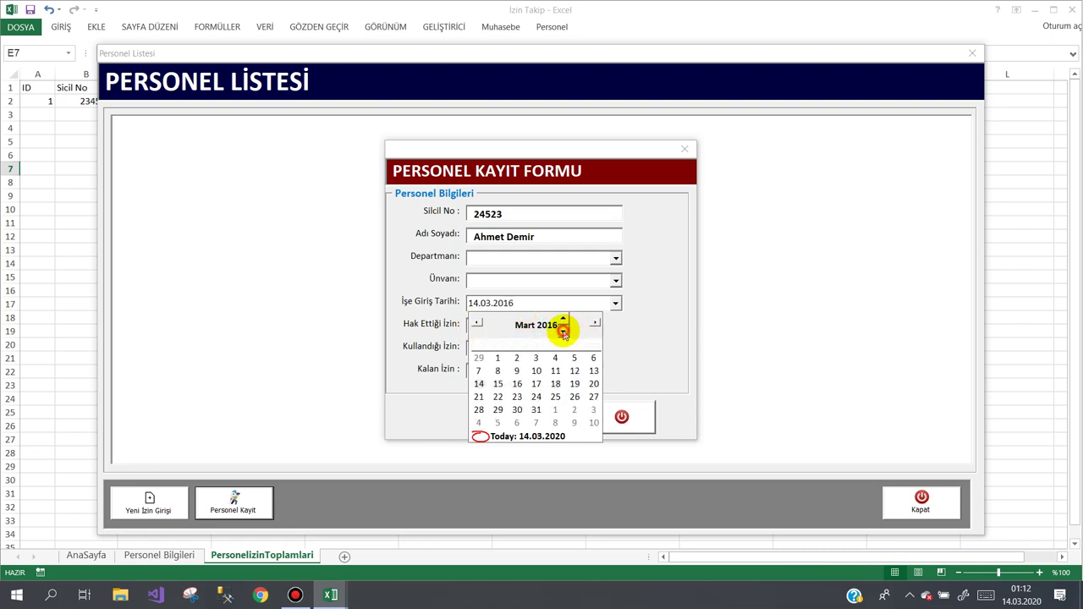
double_click(563, 332)
click(562, 332)
click(563, 332)
click(563, 332)
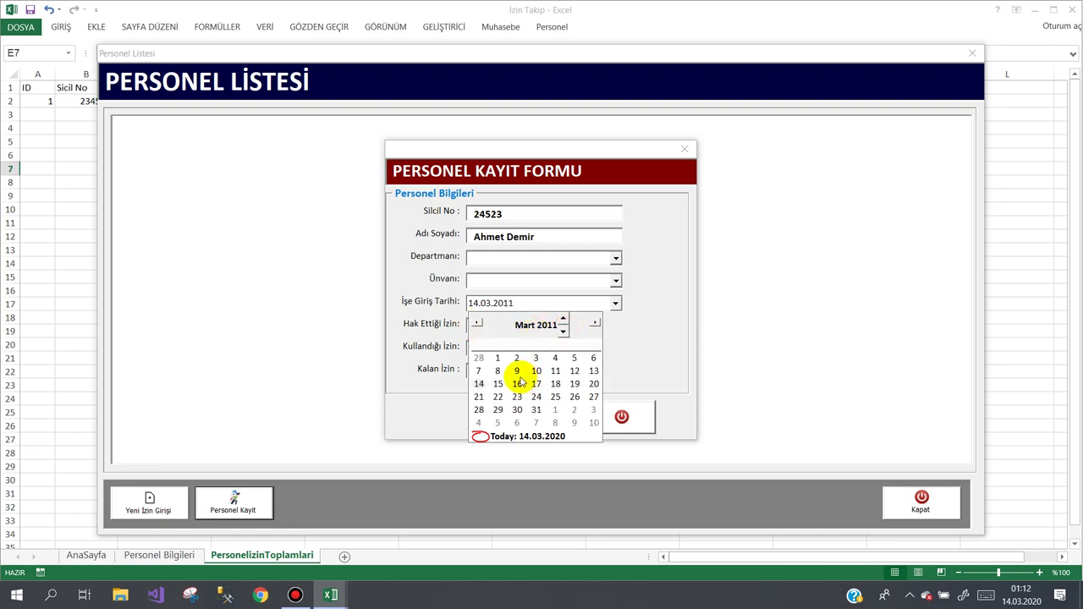
click(596, 324)
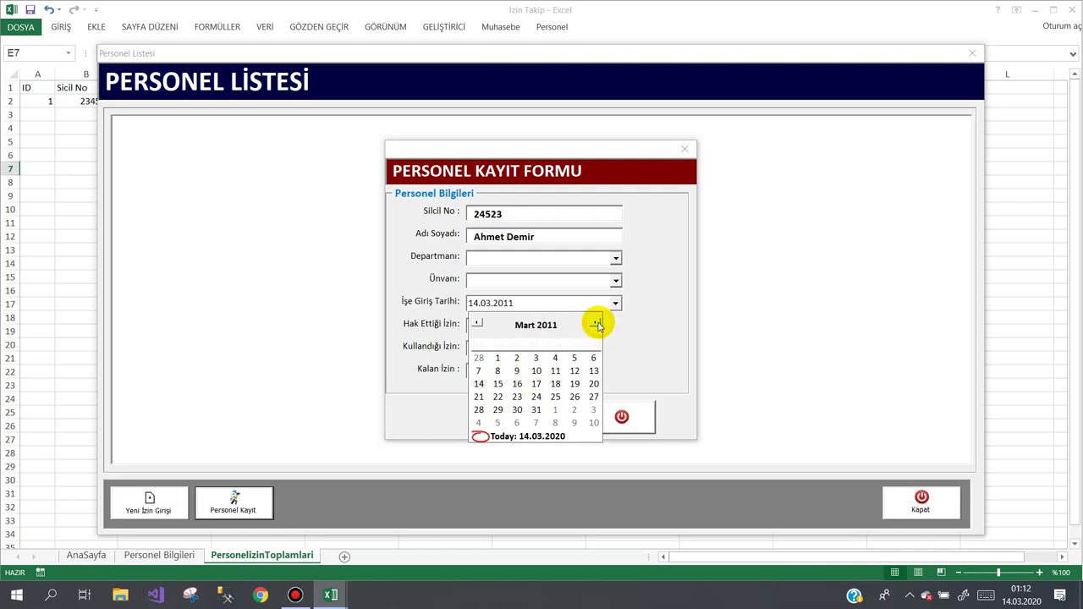
click(596, 323)
click(596, 324)
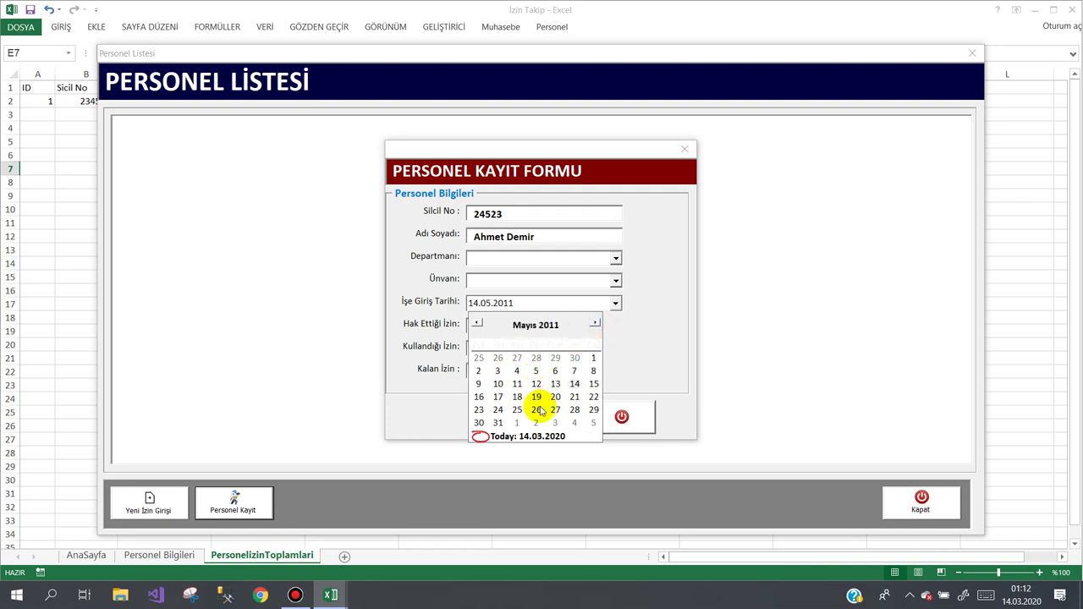
click(558, 397)
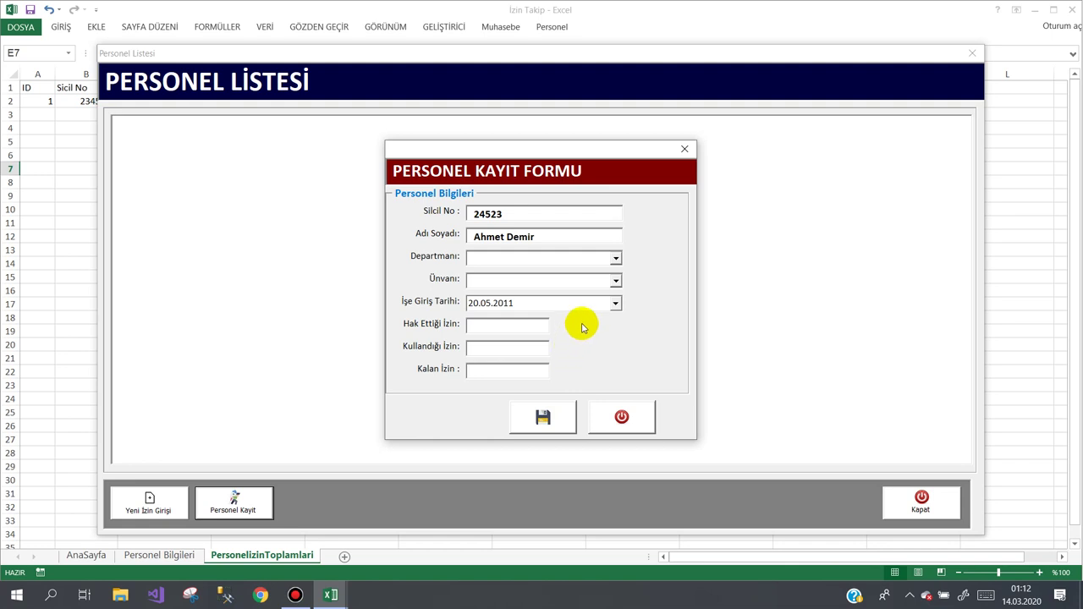
Step: Check the Hak Ettiği İzin field, then close the Personel Kayıt Formu and Personel Listesi
click(500, 326)
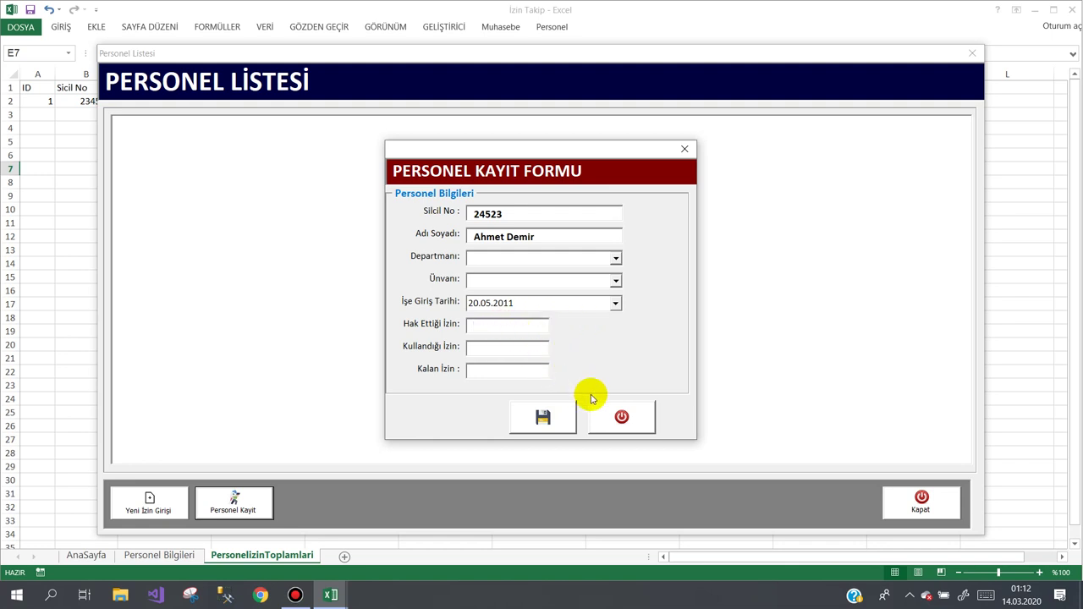
click(616, 417)
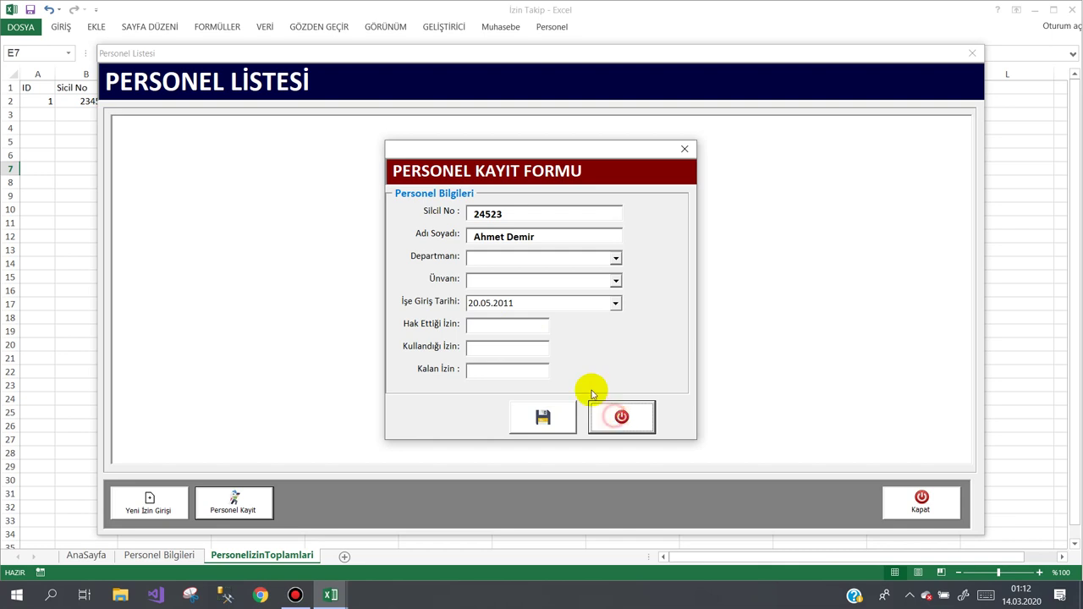
click(683, 151)
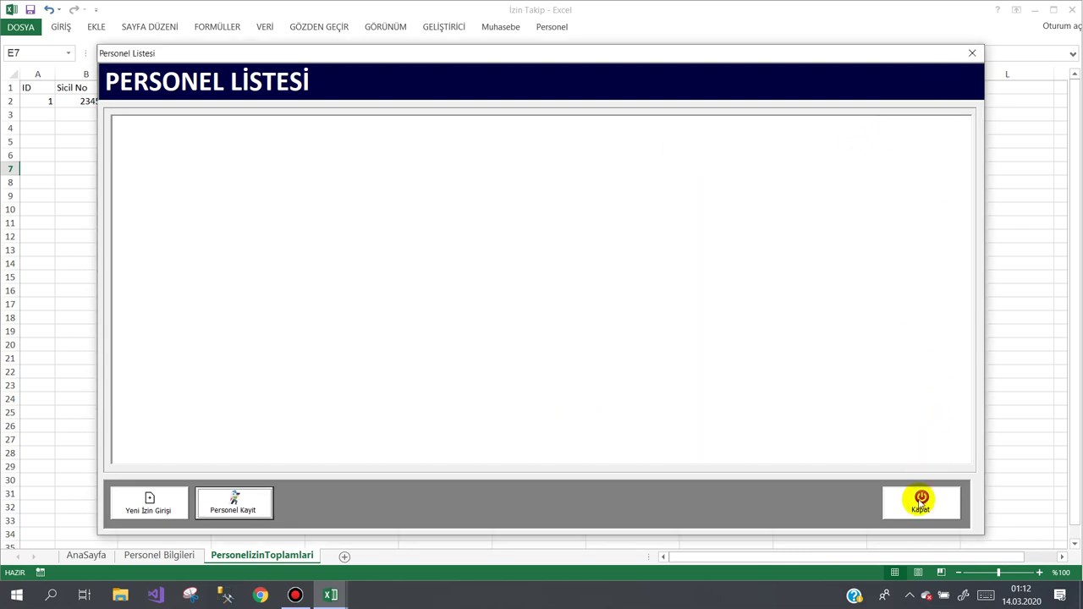
click(920, 502)
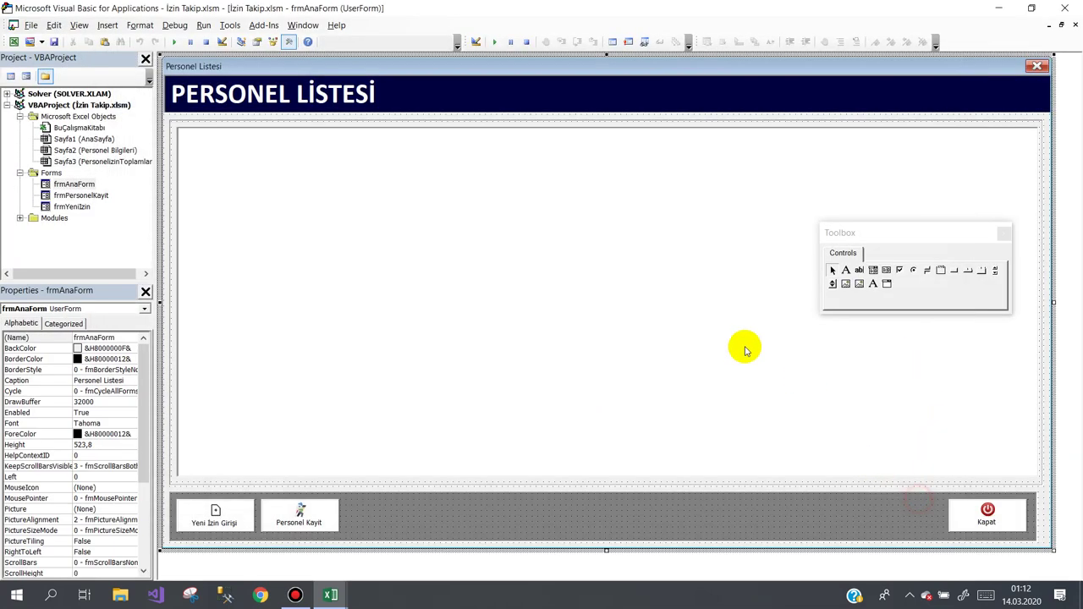
Step: Add a new sheet named Ayarlar, placed right after AnaSayfa
click(330, 595)
click(254, 550)
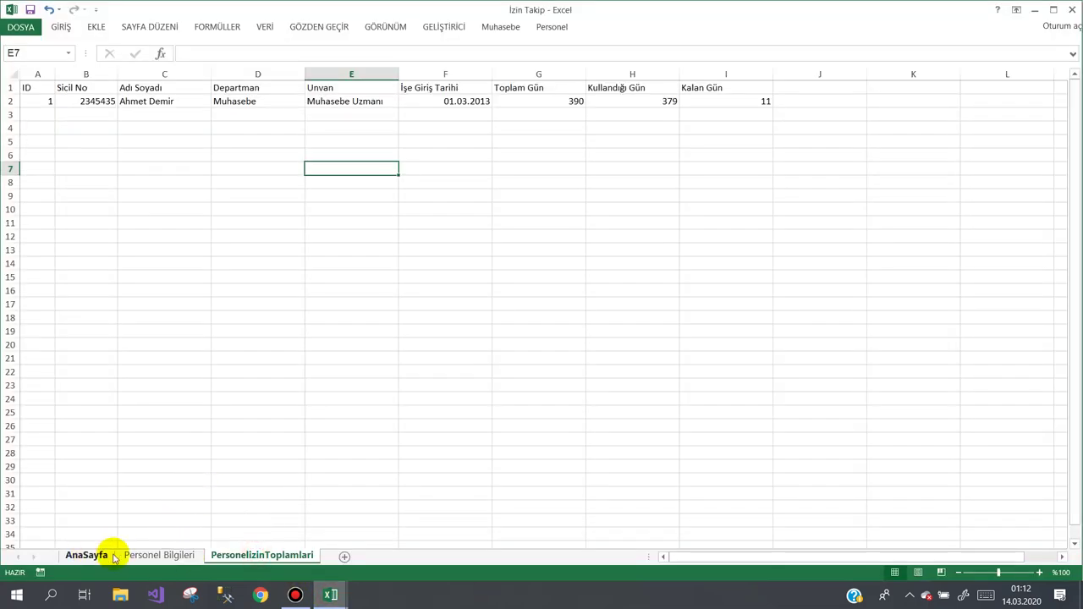
click(140, 556)
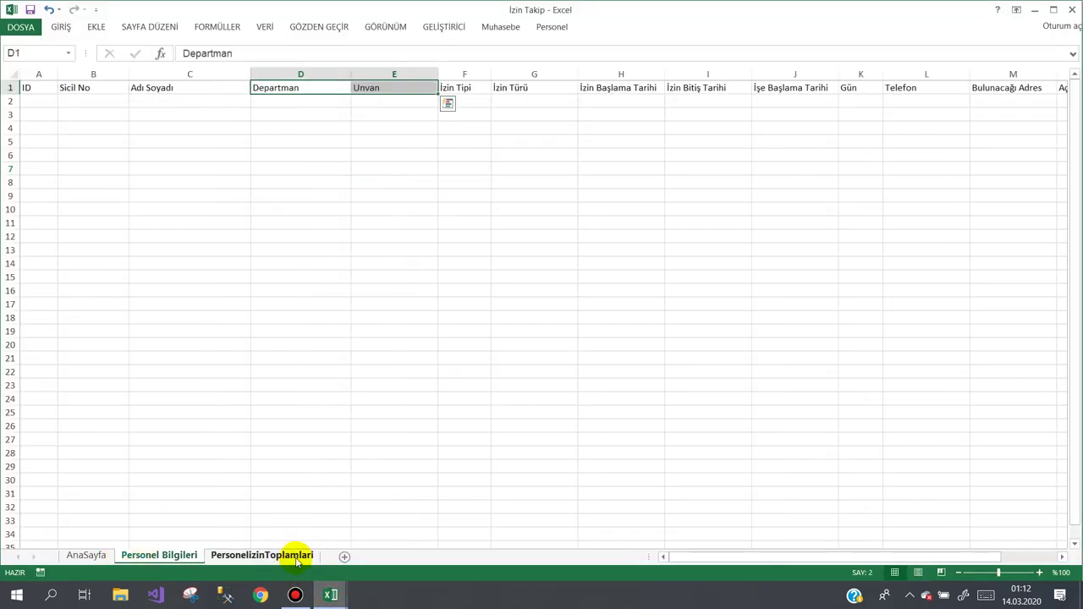
click(343, 557)
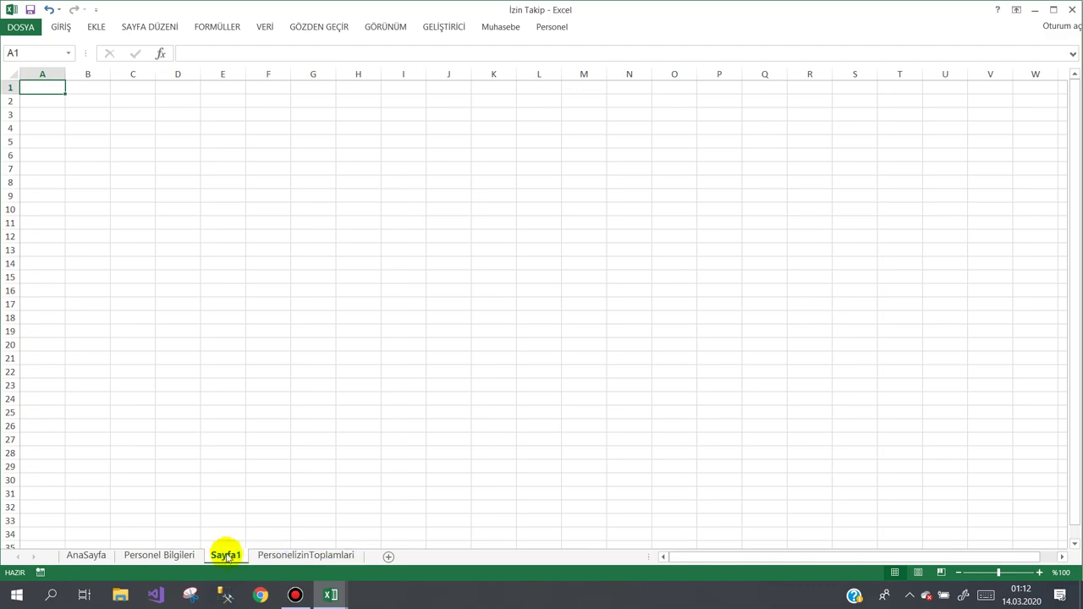
drag(203, 559, 136, 556)
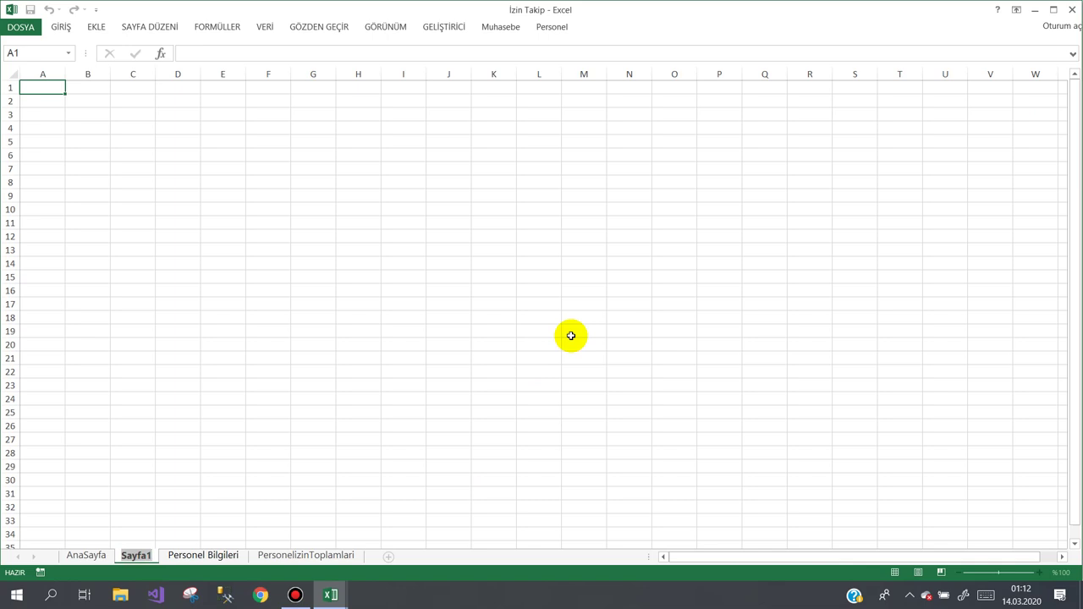
text(A)
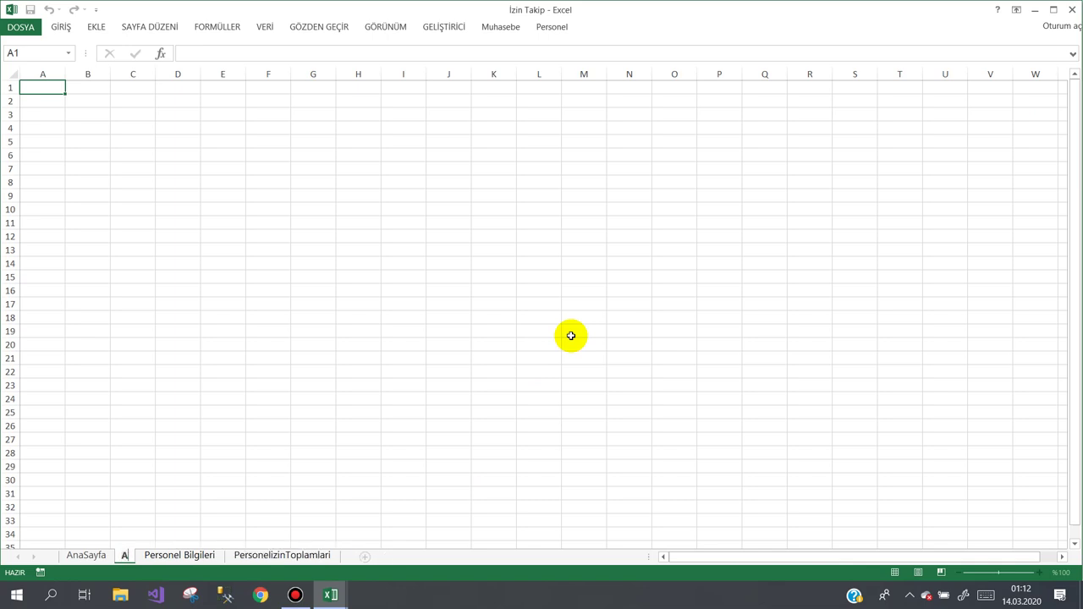
text(yarlar)
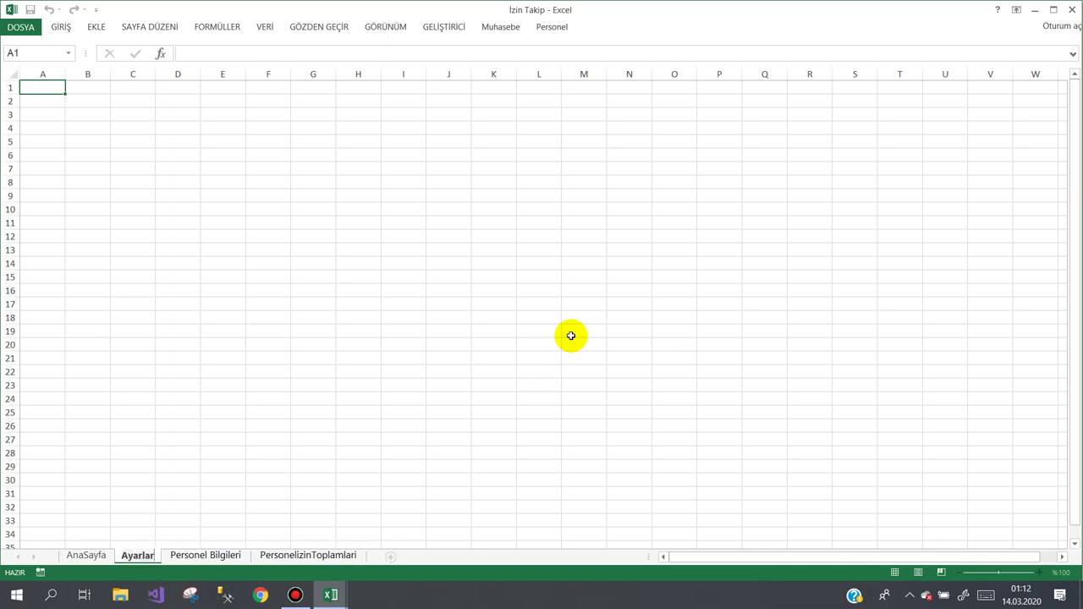
key(Return)
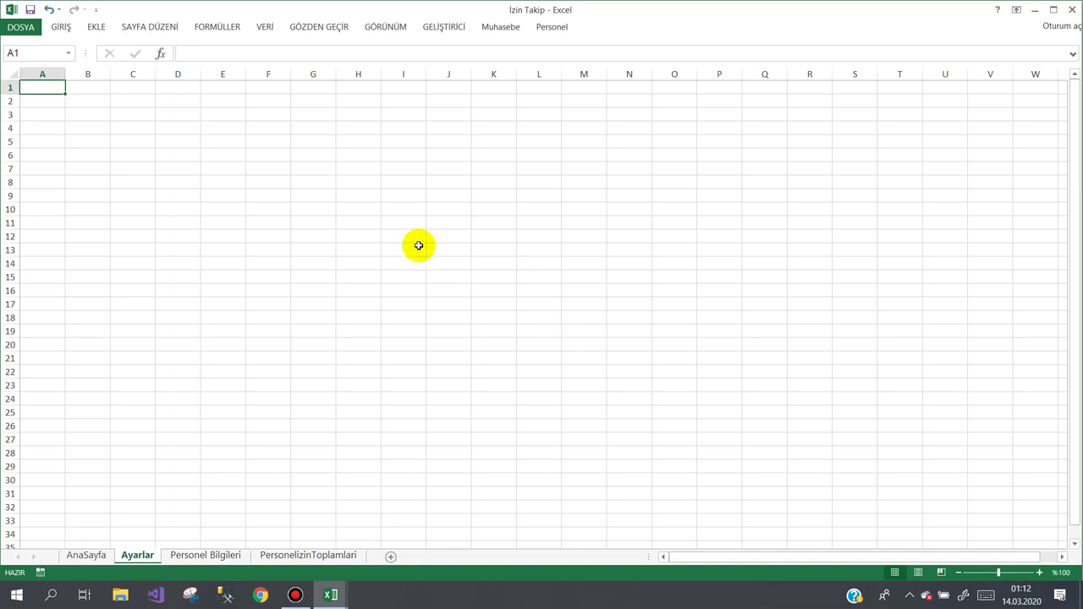
Step: Pin the Home ribbon and widen every column to 168 pixels
click(61, 26)
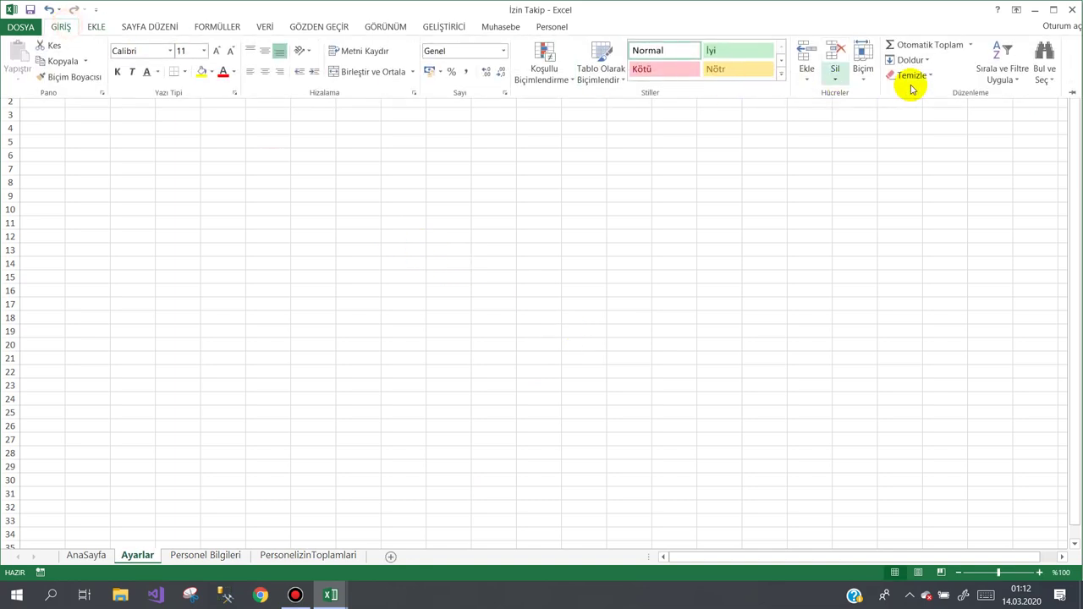
click(1071, 92)
click(136, 188)
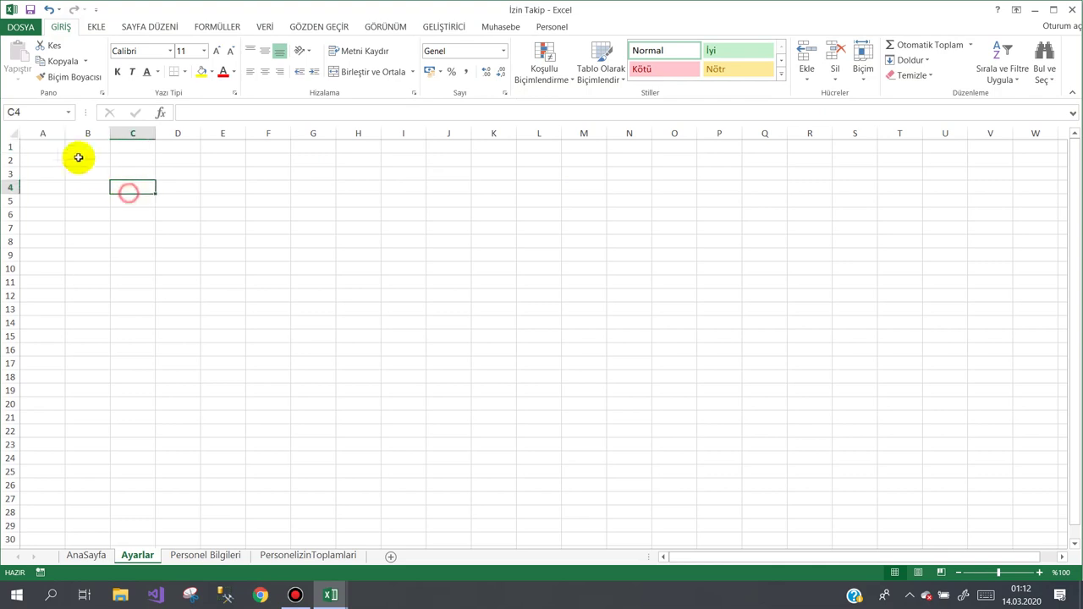
click(16, 135)
drag(65, 133, 135, 132)
click(76, 147)
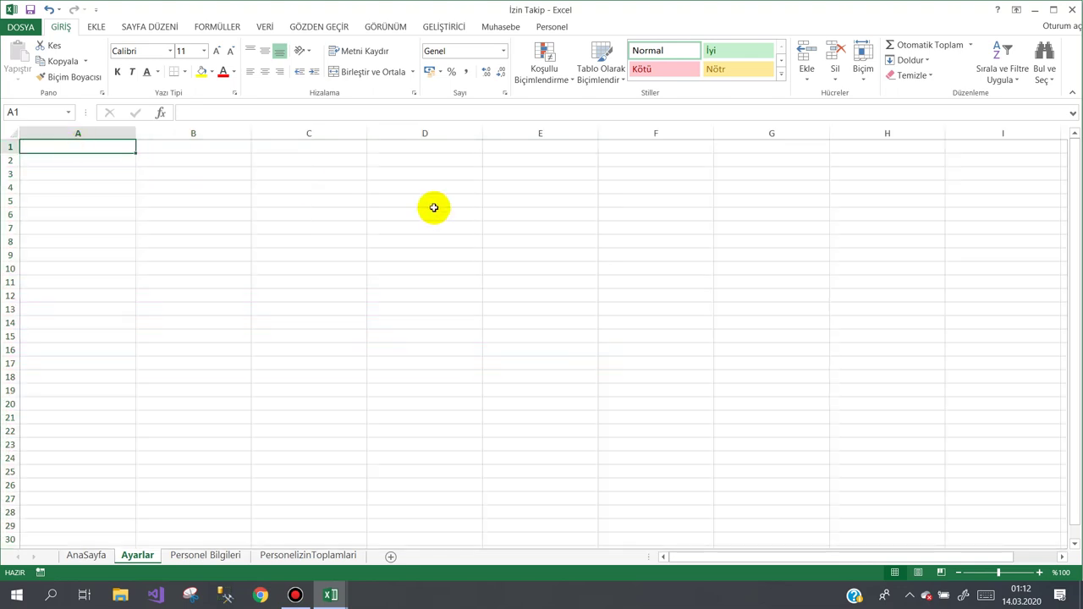
Step: Enter Kurum Tipi, Kurum Ünvanı and Başkan/Müdür Adı in A1:A3
text(Kurum Ünvanı)
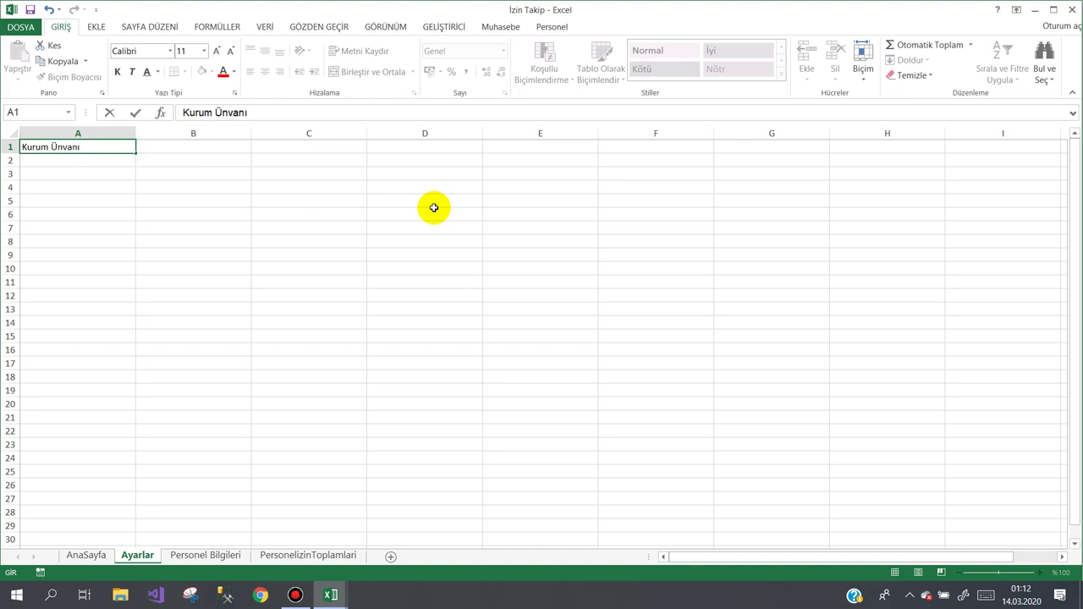
key(Return)
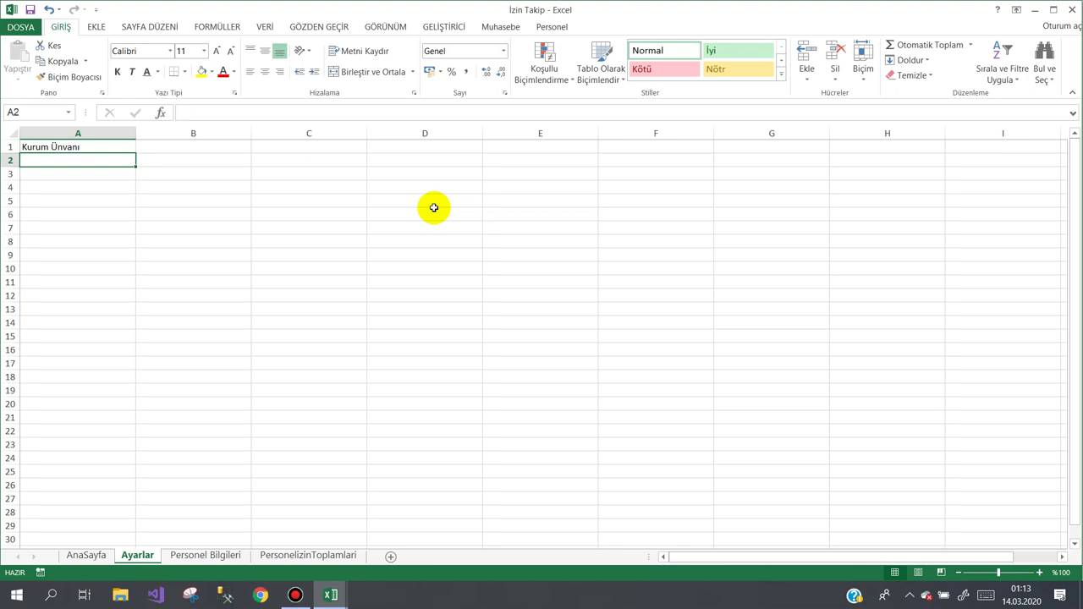
key(Up)
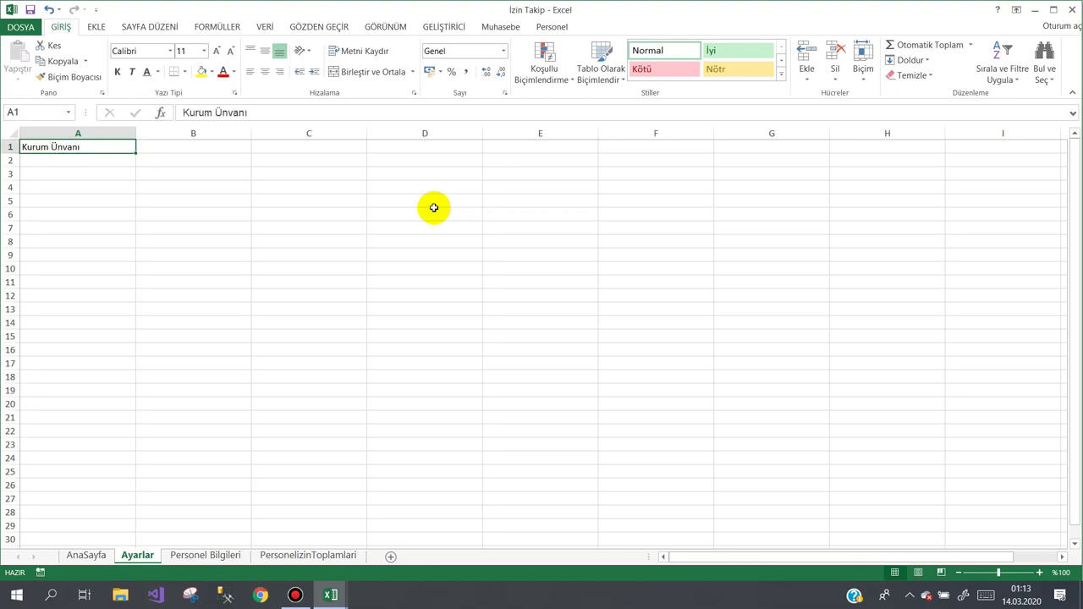
text(K)
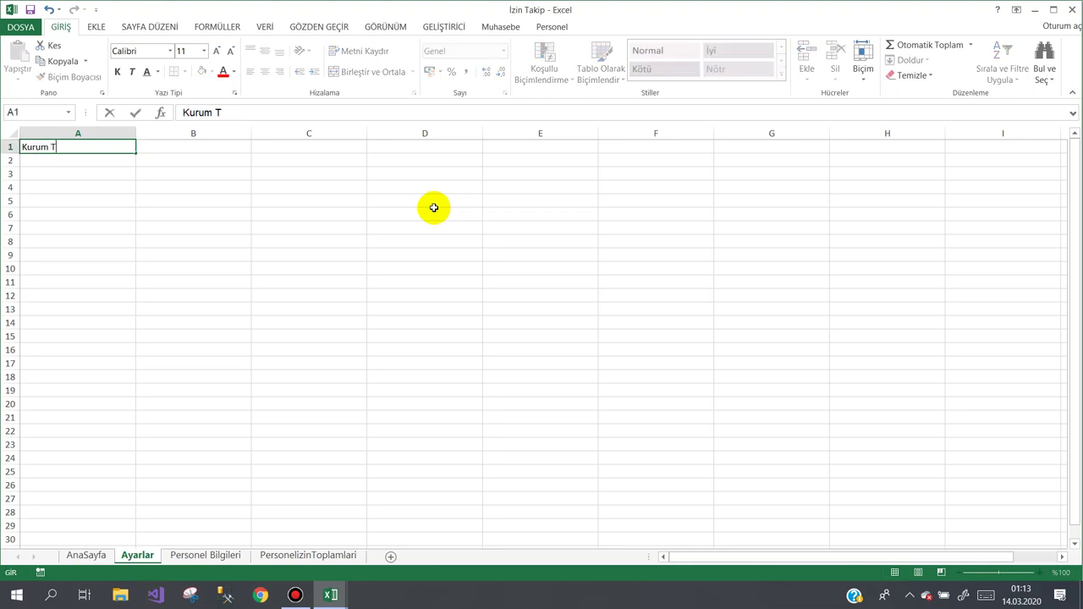
key(Return)
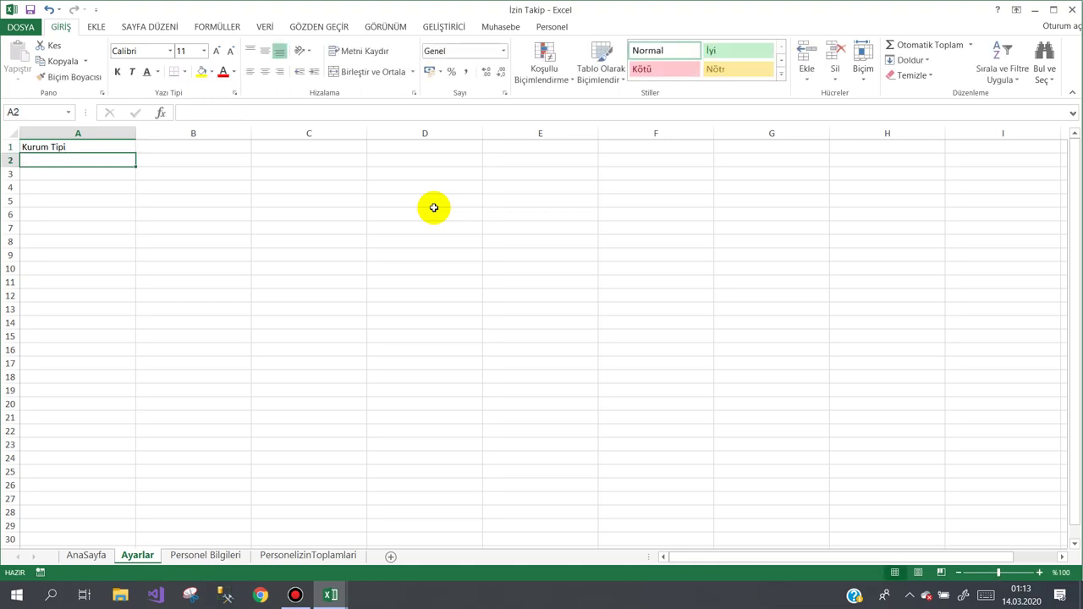
text(Kurum )
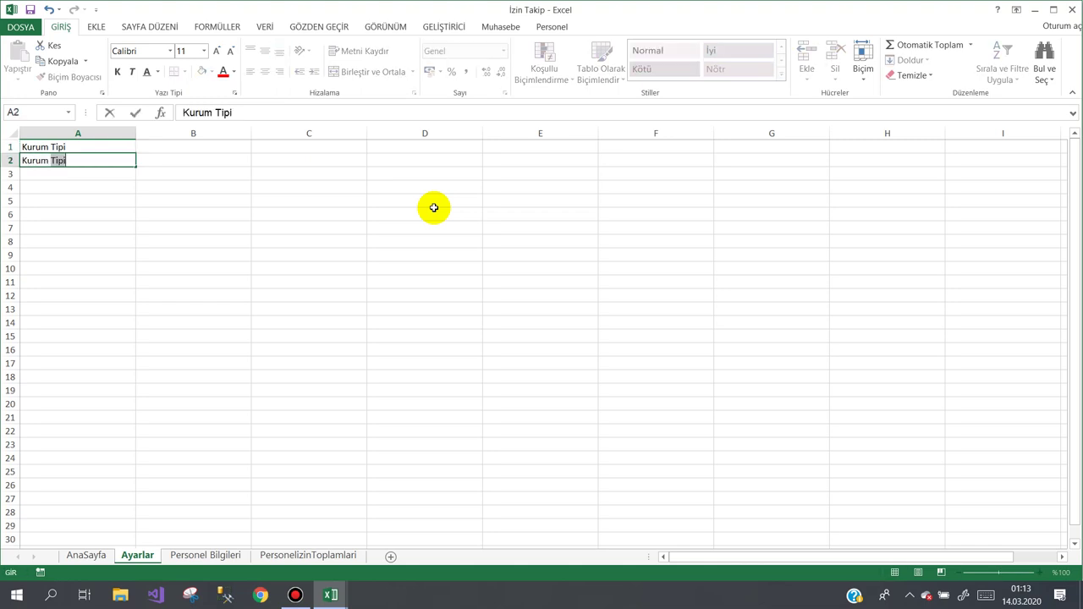
text(Ünvanı)
key(Return)
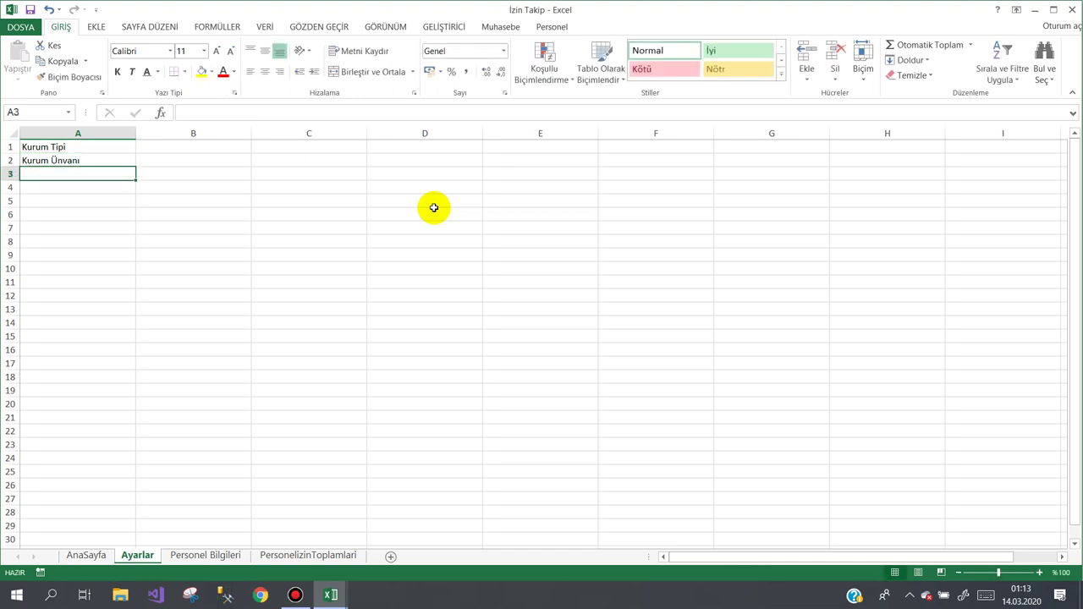
text(Başkan/)
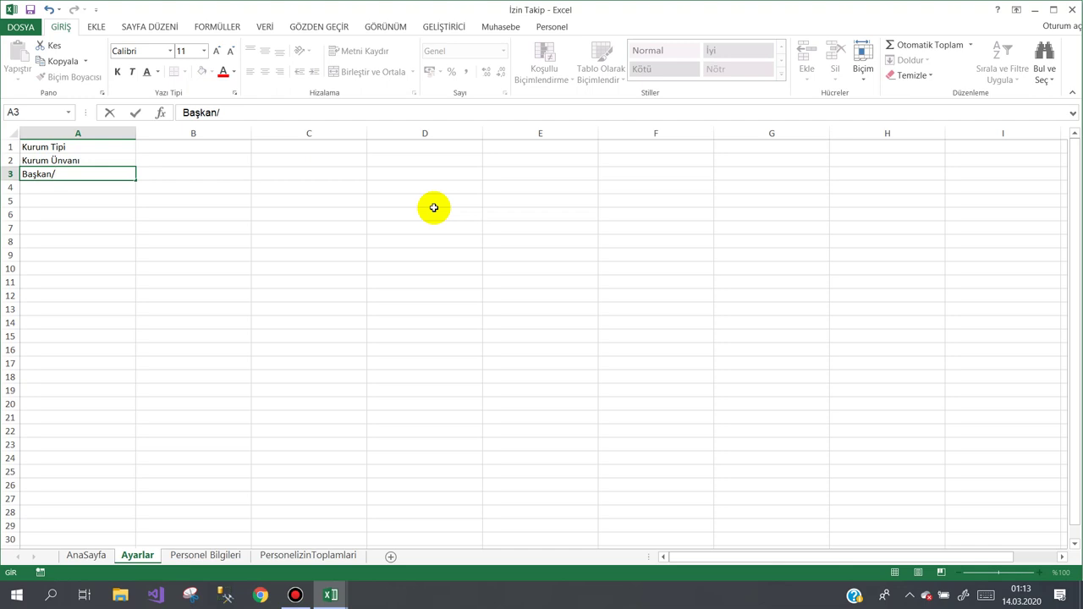
text(ğd)
key(Return)
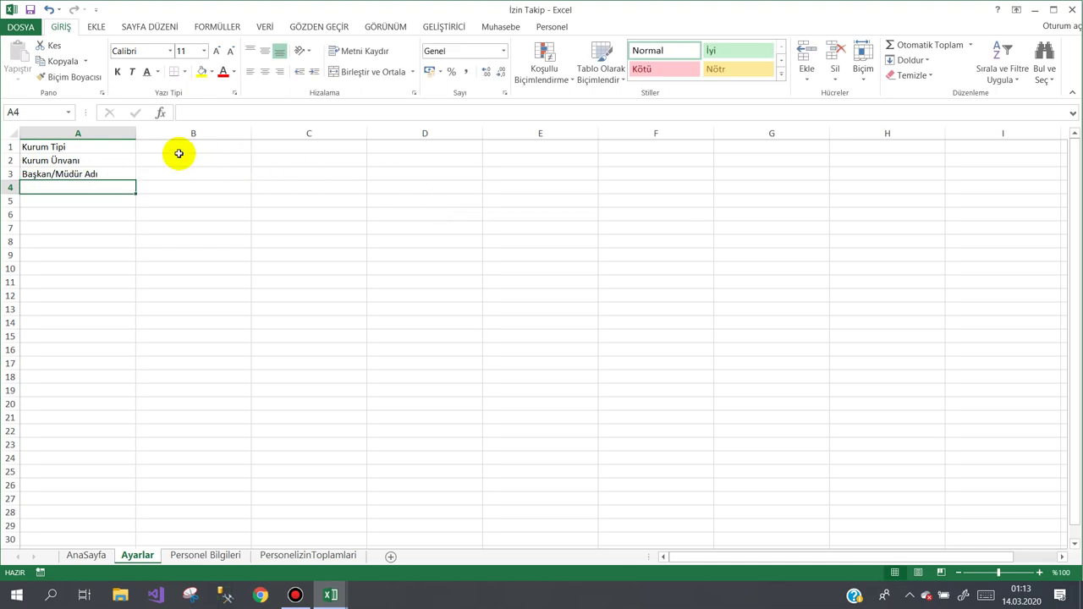
Step: Put 1 in B1 and narrow column B to fit its values
click(178, 148)
text(1)
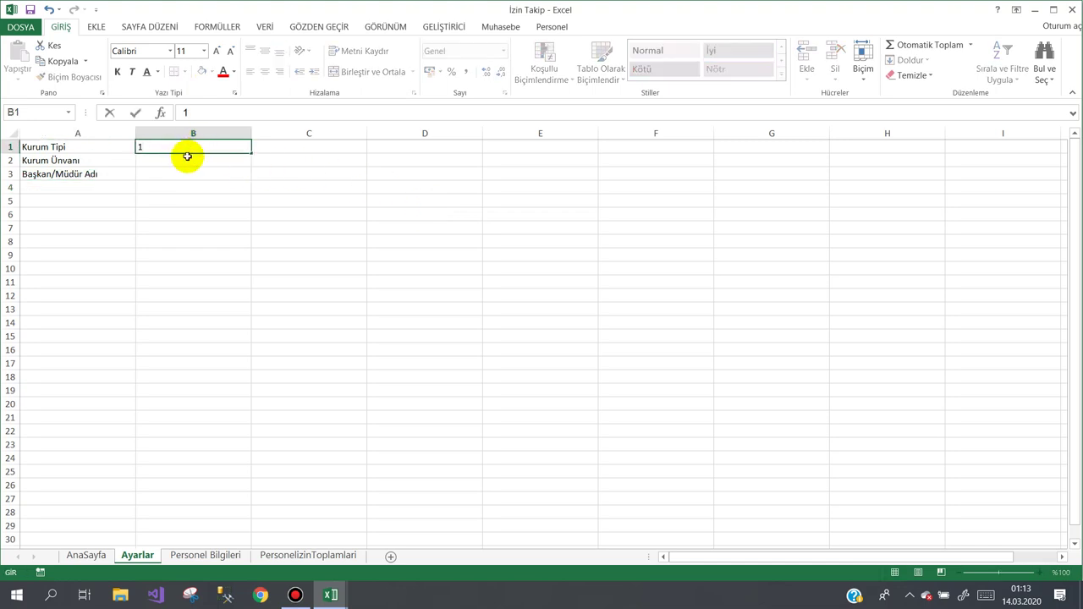
key(Return)
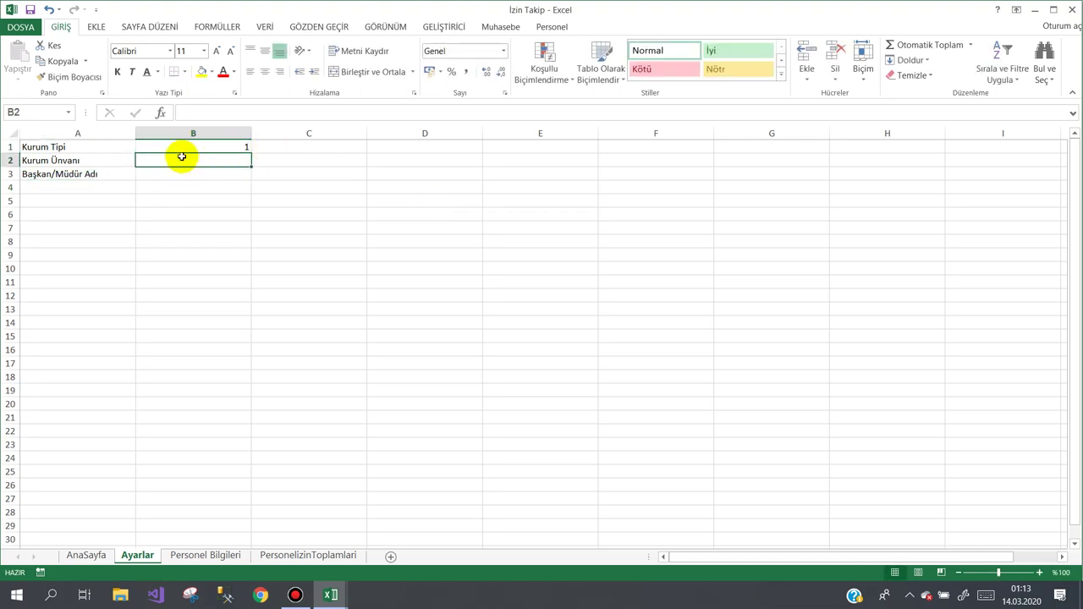
click(190, 148)
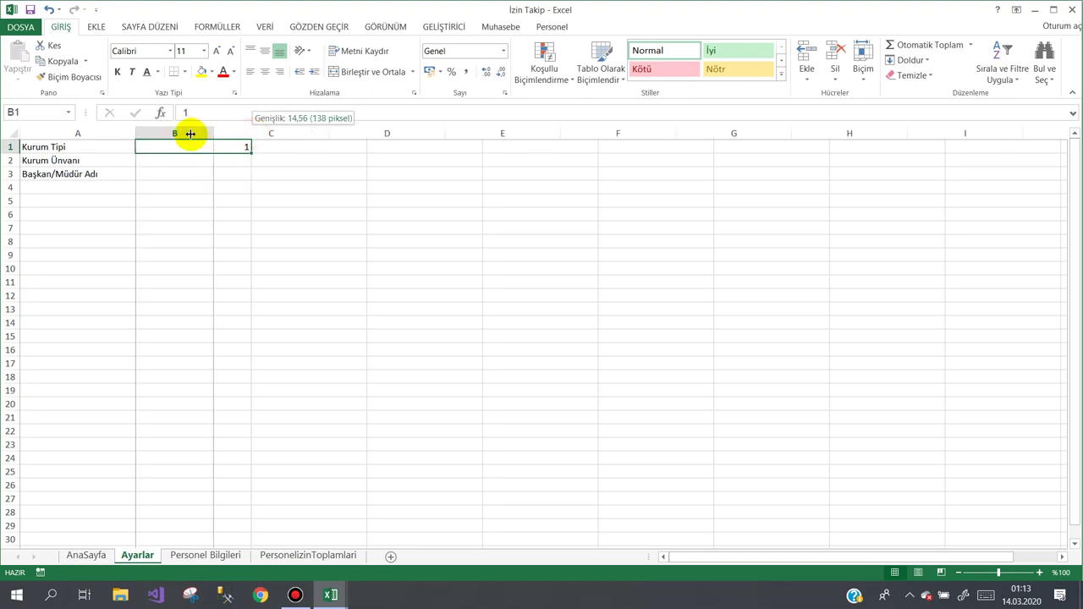
drag(251, 133, 180, 133)
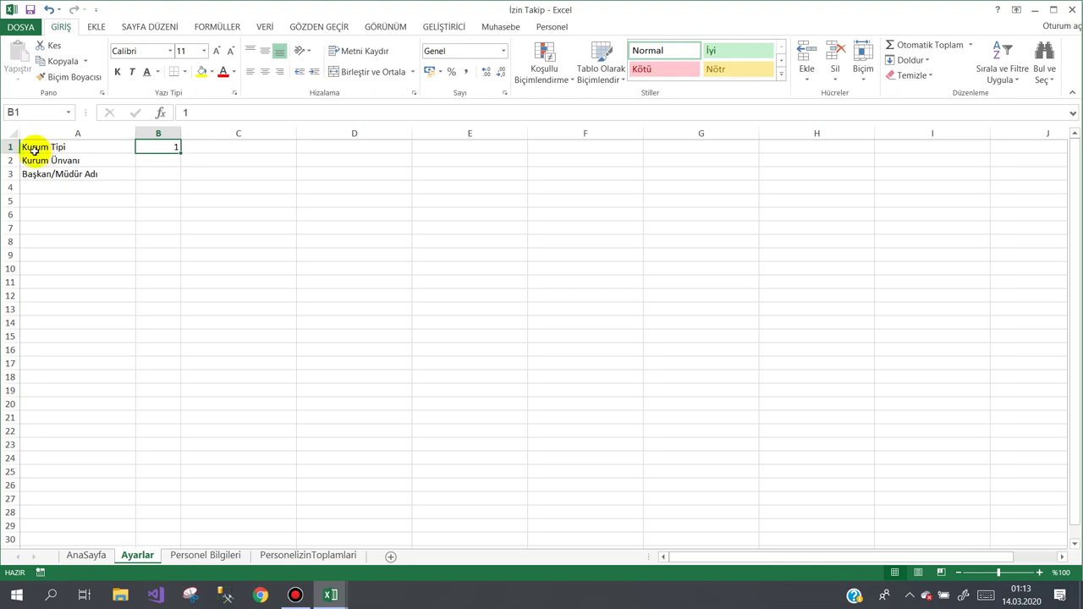
drag(11, 146, 13, 171)
Step: Insert three empty rows above the settings labels
right_click(12, 169)
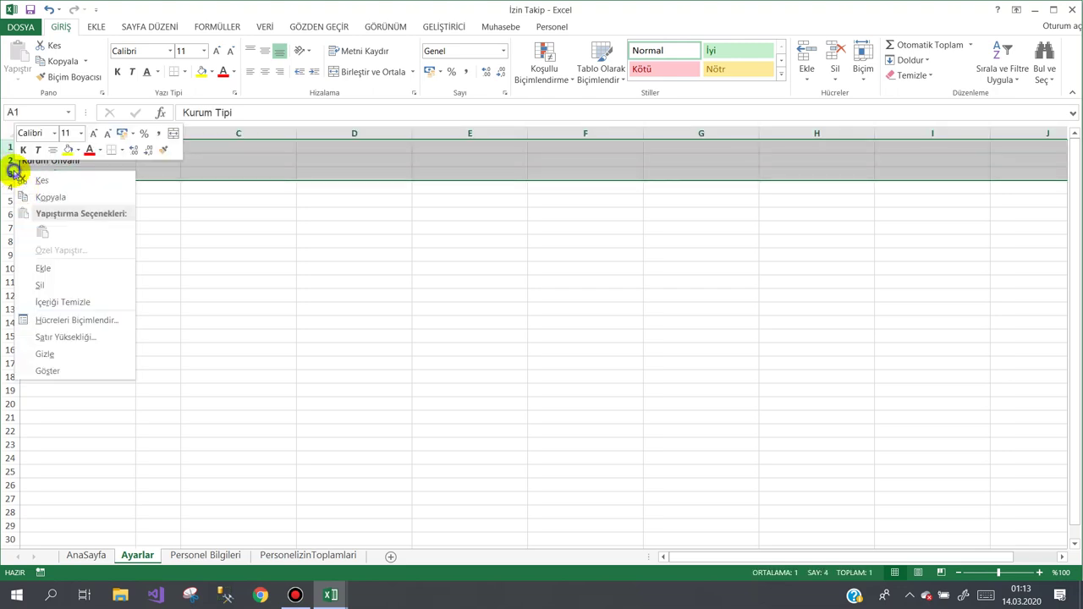
click(44, 266)
click(87, 211)
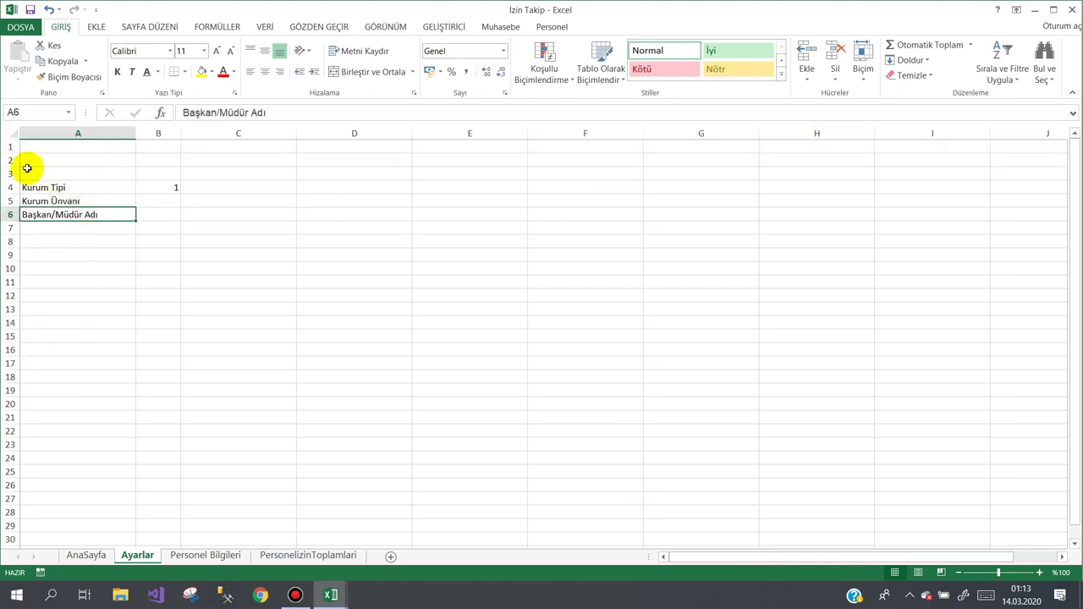
Step: Write the legend: 'Başkanlık ise Kurum Tipi' = 1 and 'Müdürlük ise Kurum Tipi' = 2 in A1:B2
click(43, 145)
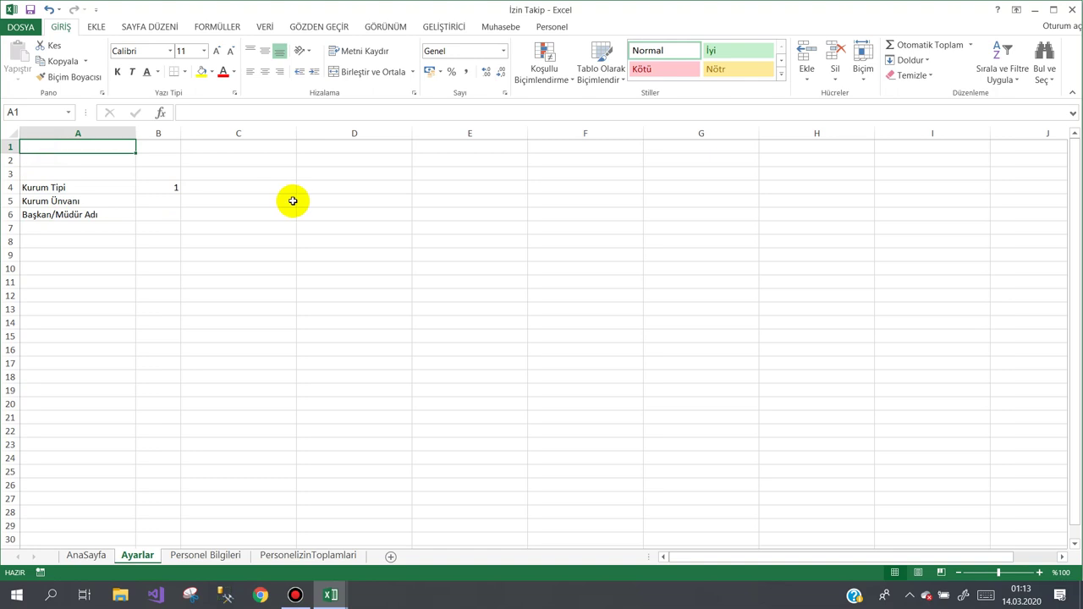
text(B)
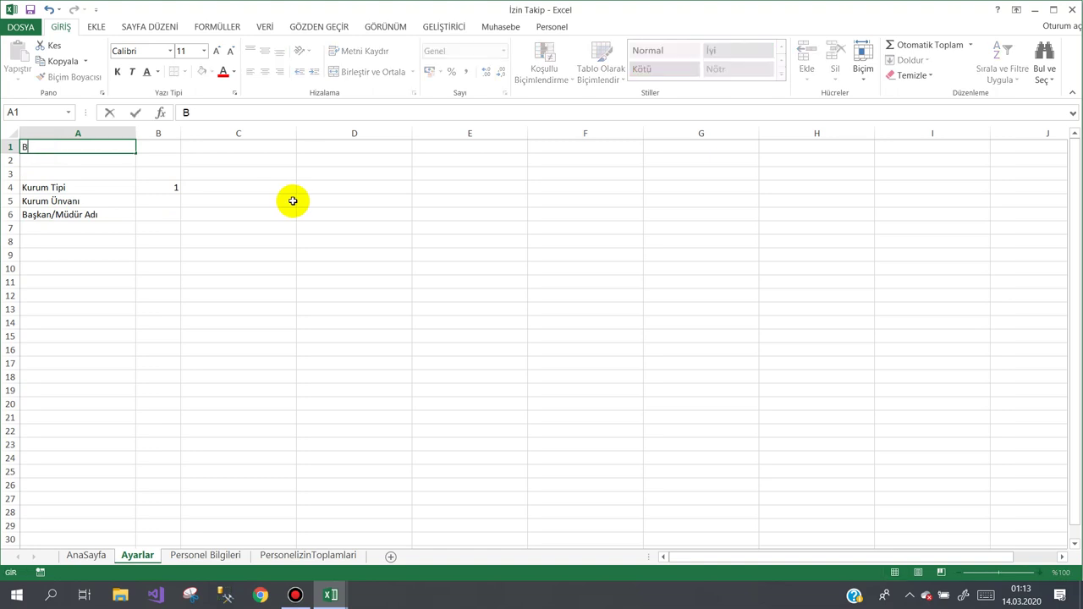
text(aşkanlık ise Kurum Tipi)
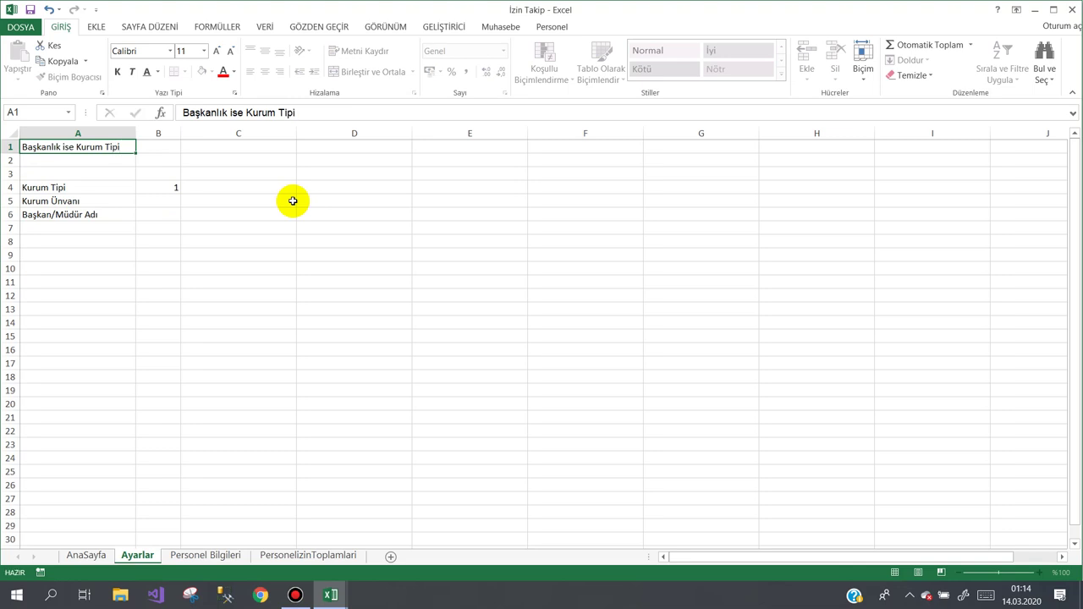
key(Right)
text(1)
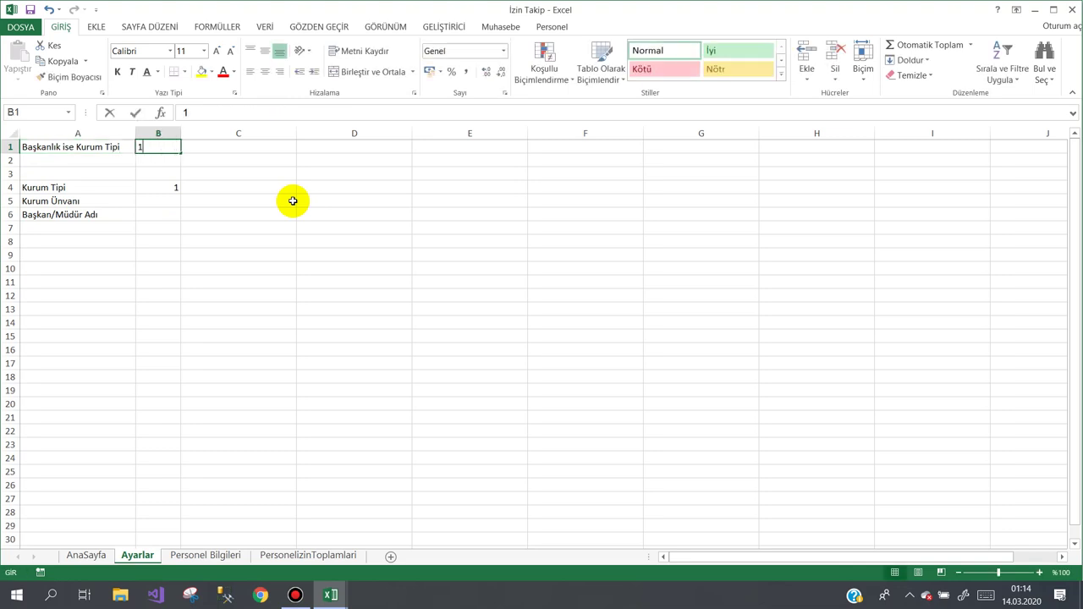
key(Return)
key(Left)
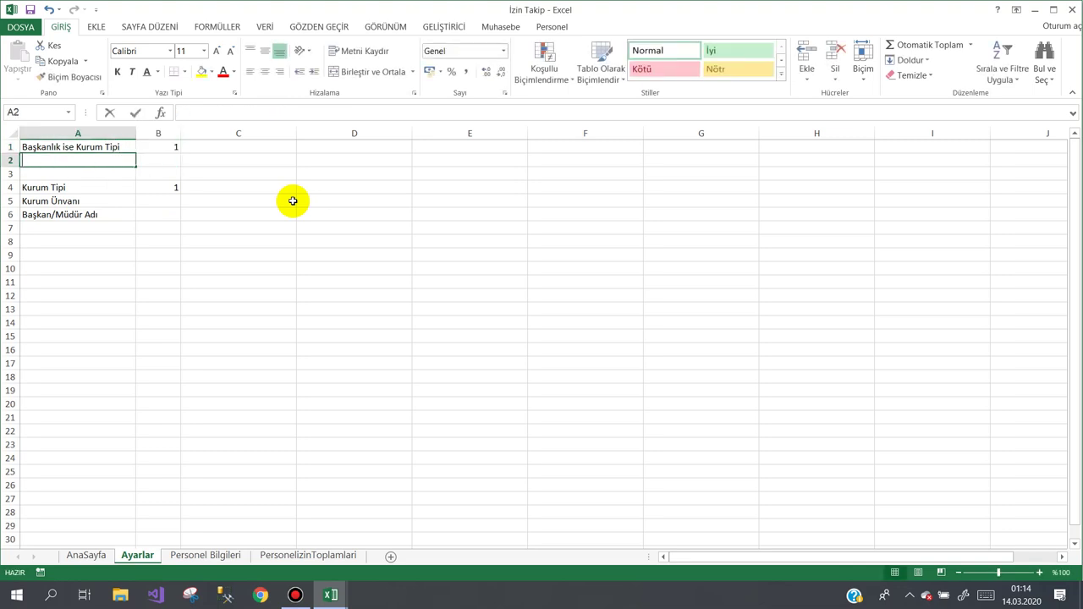
text(M)
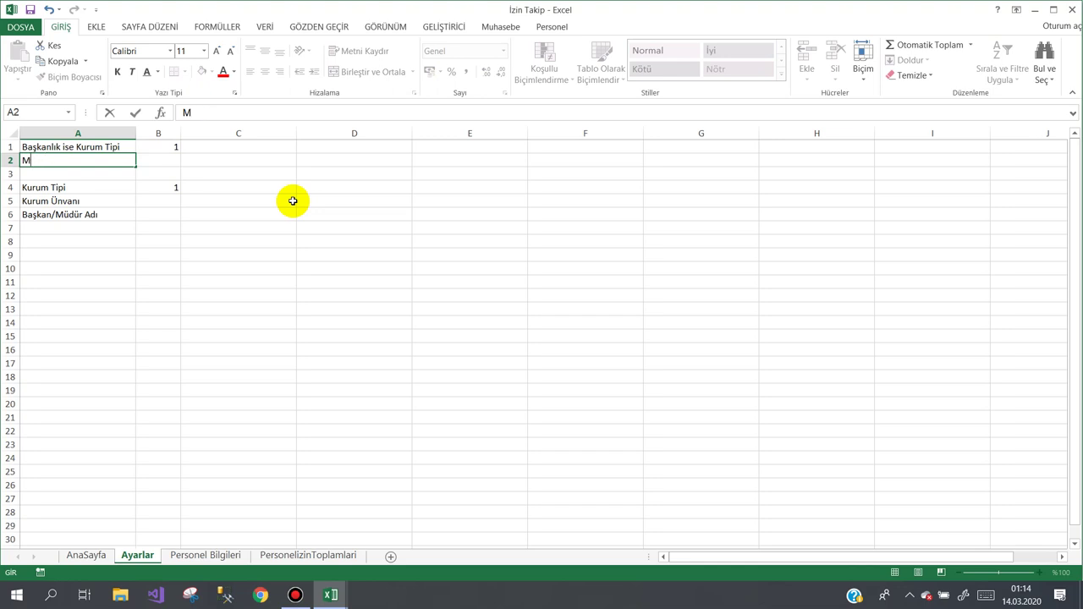
text(ğüdüdürlük ise K)
text(urum Tipi)
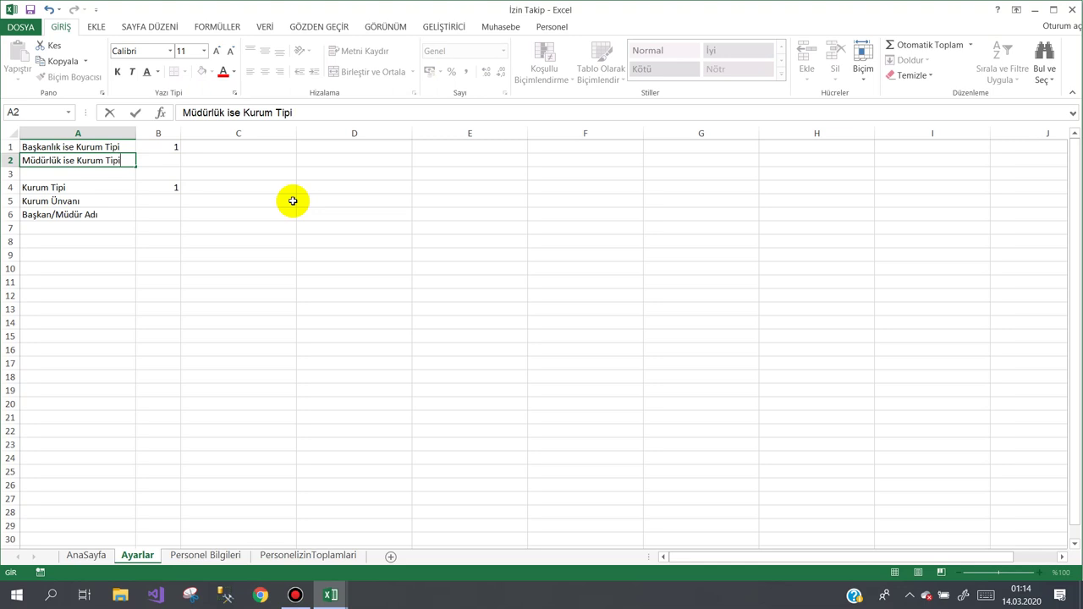
key(Tab)
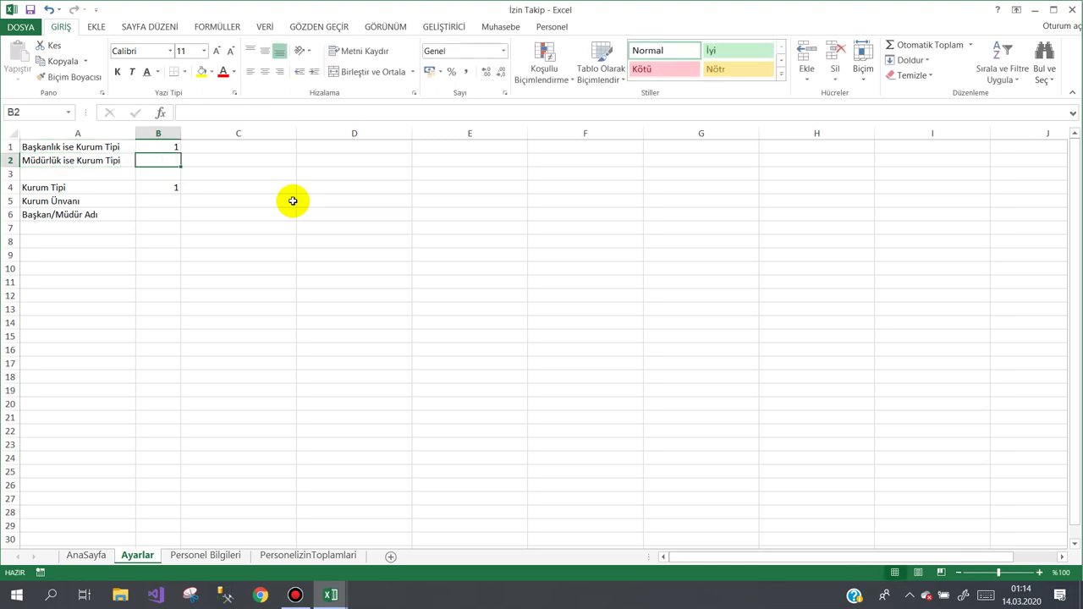
text(2)
key(Return)
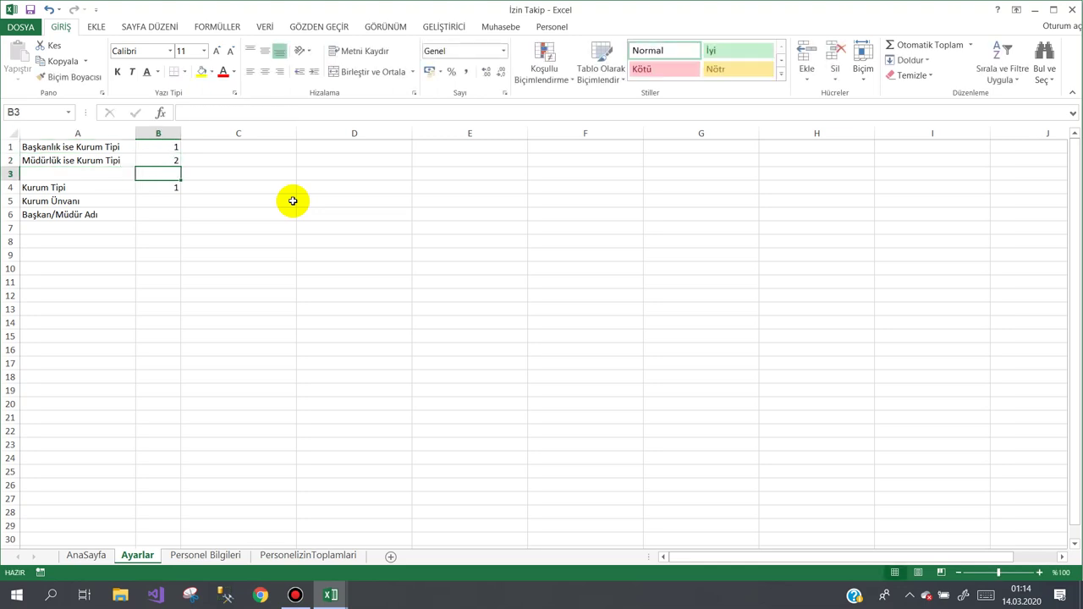
Step: Make the legend text in A1:B2 red
drag(68, 145, 150, 157)
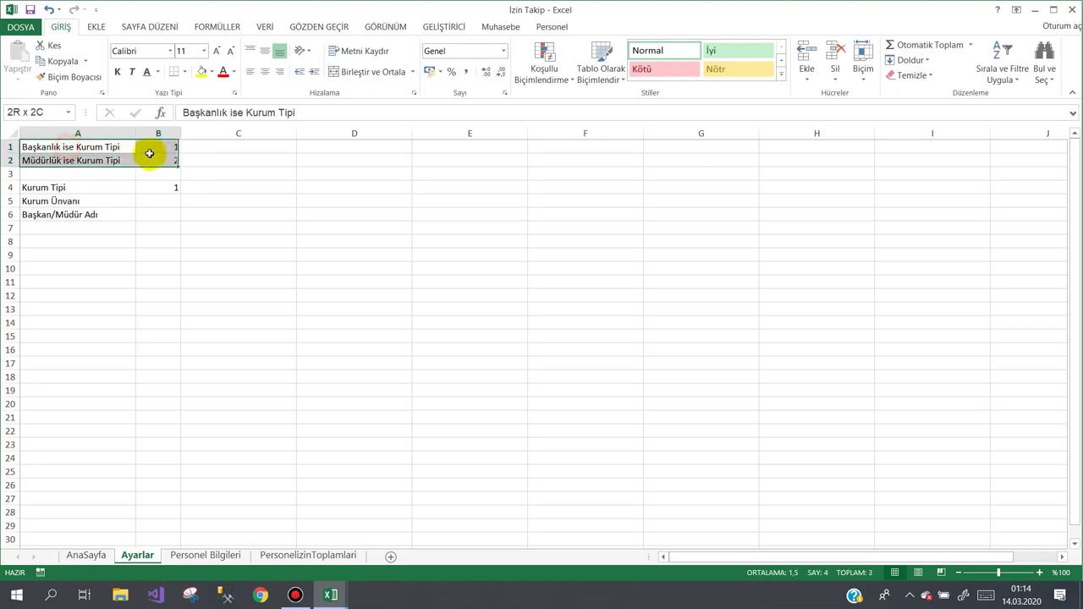
click(223, 72)
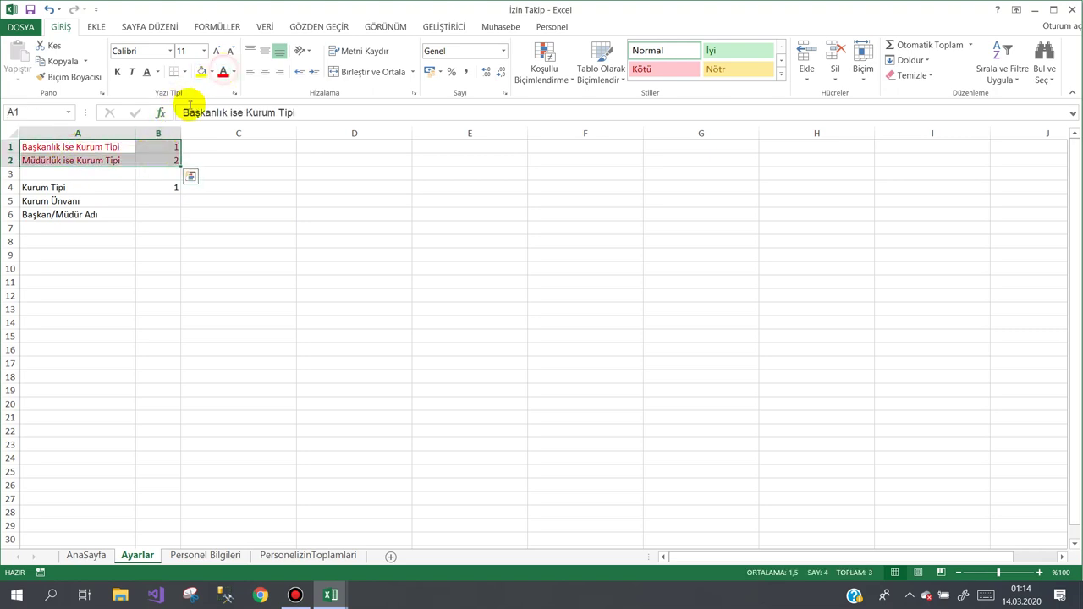
click(273, 162)
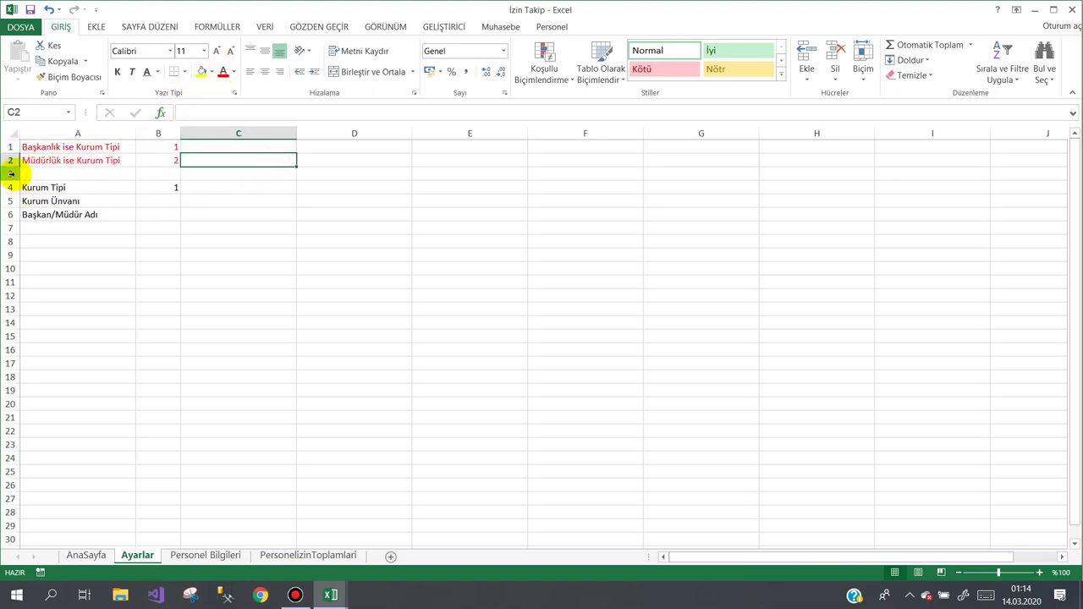
Step: Merge B5:E5 and B6:E6 into single input cells
click(55, 188)
click(157, 201)
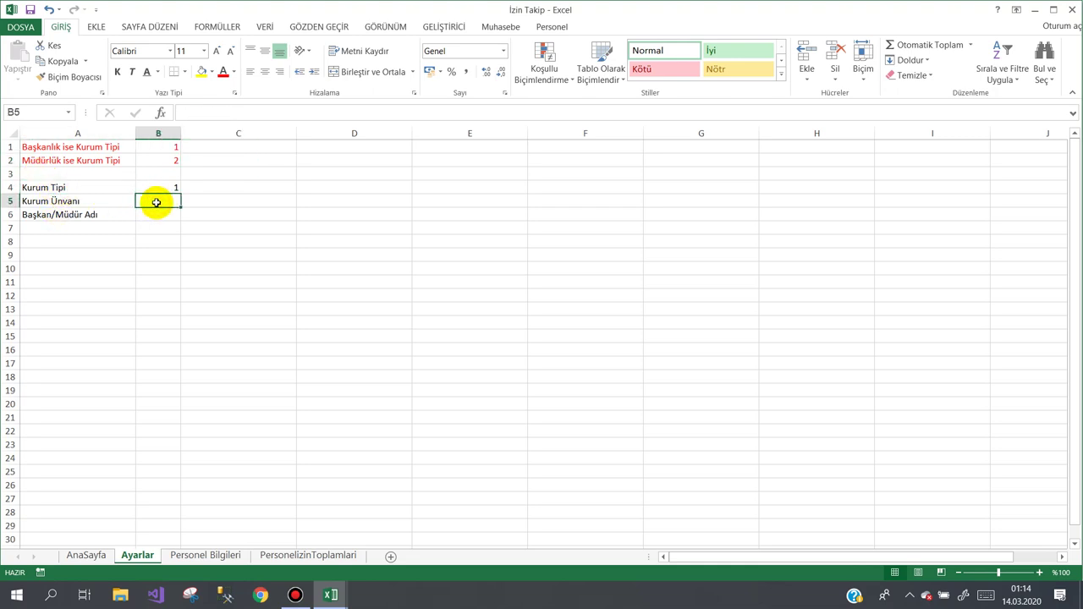
drag(156, 202, 417, 199)
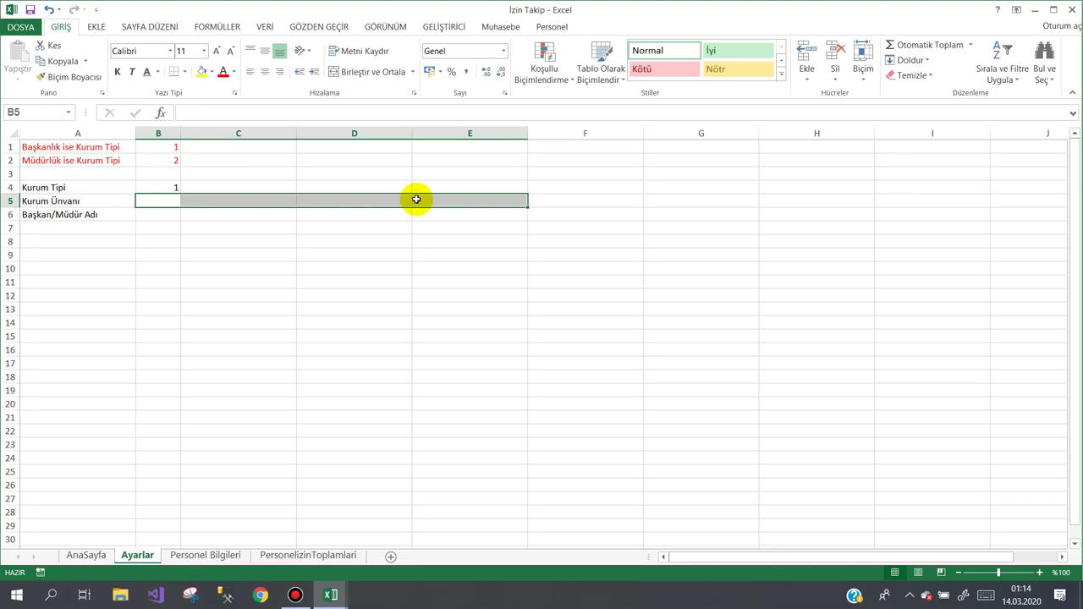
click(334, 72)
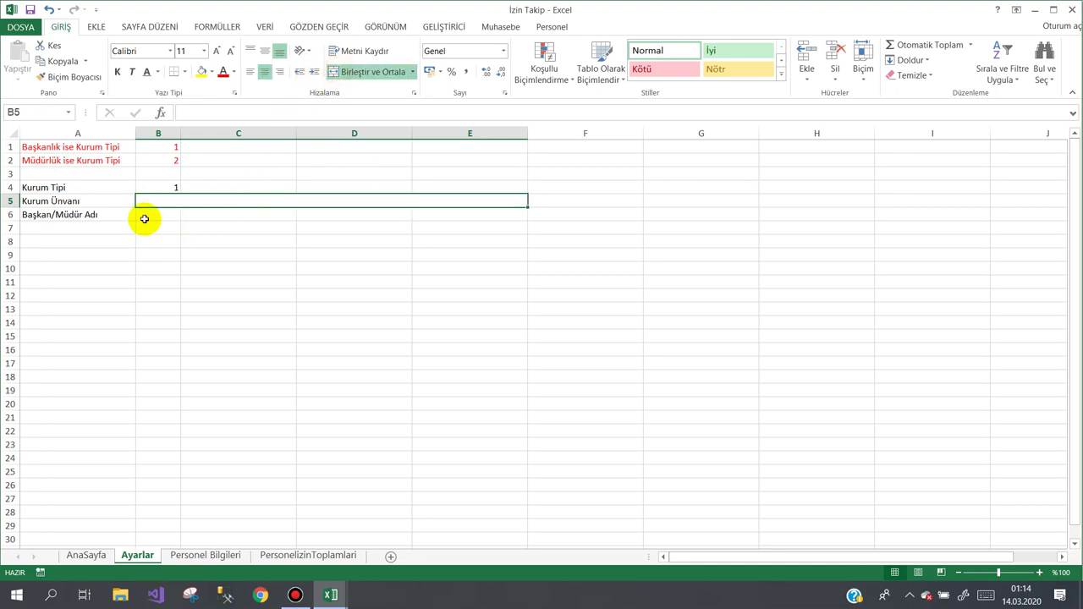
drag(152, 214, 423, 214)
click(378, 76)
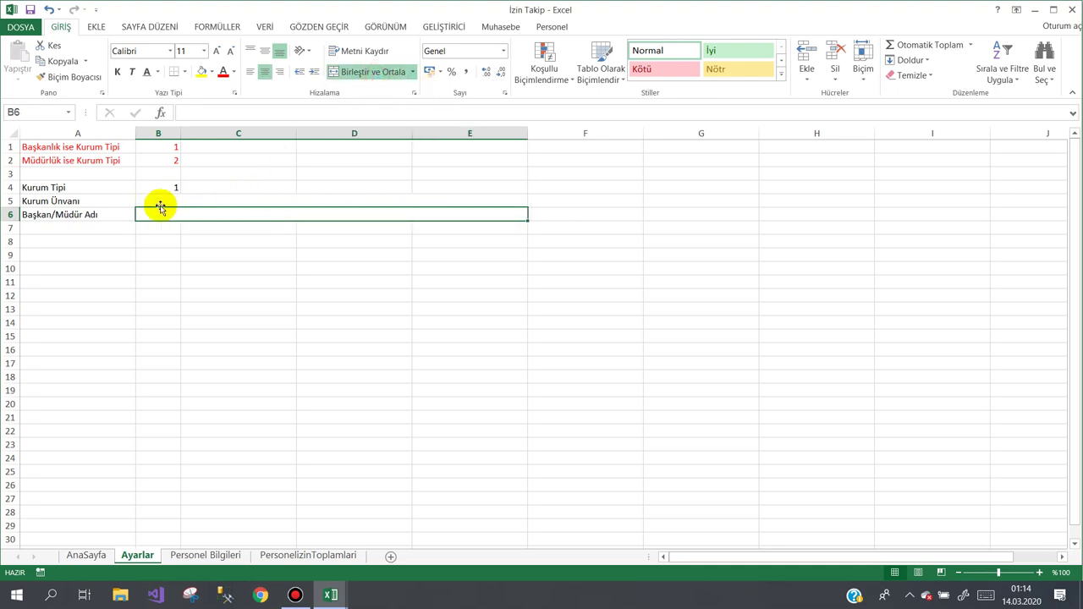
Step: Extend the label to Başkan/Müdür Adı Soyadı
double_click(93, 215)
text(S)
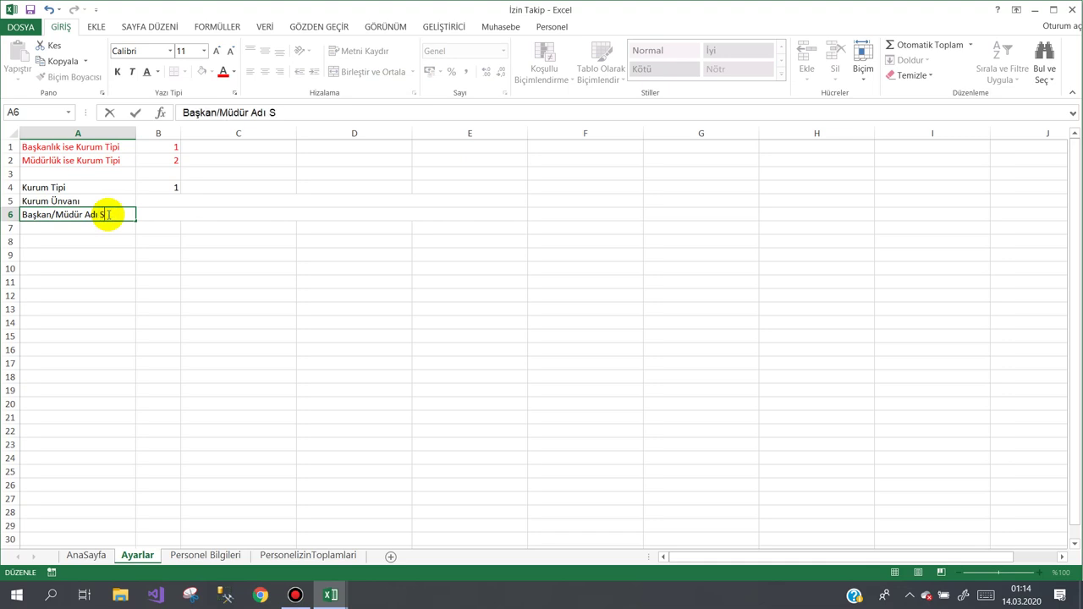
text(oyadı)
key(Return)
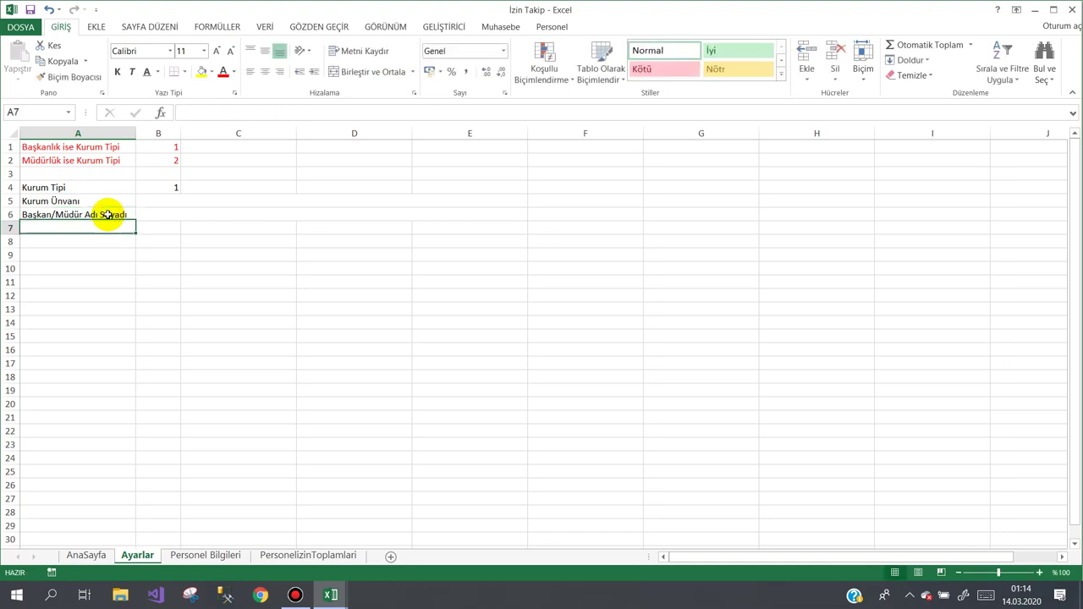
Step: Apply all borders to the row 5–6 input cells and the red legend cells
drag(157, 201, 169, 212)
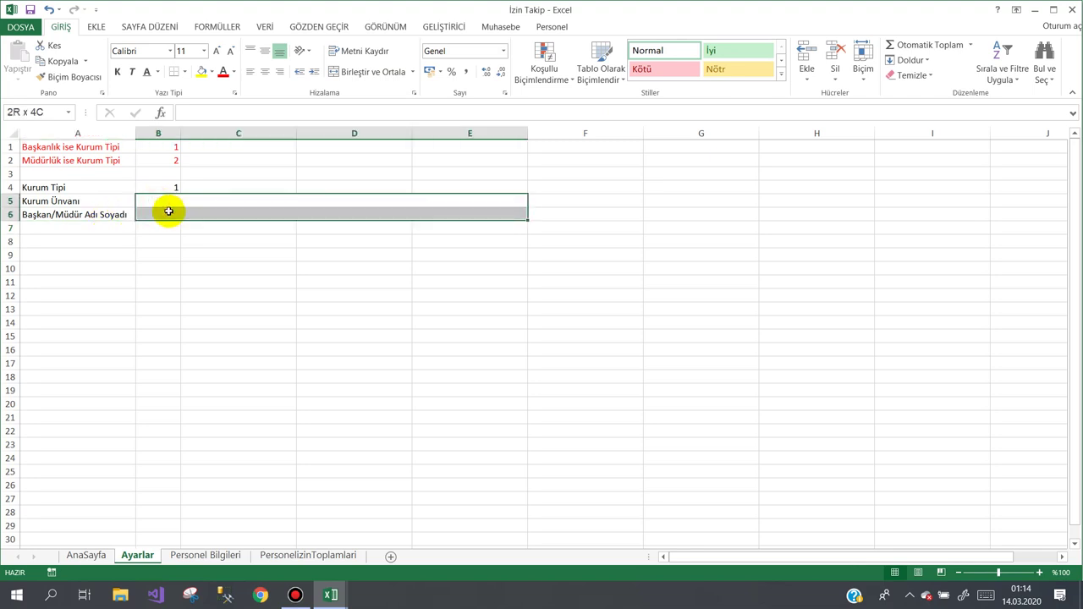
click(184, 71)
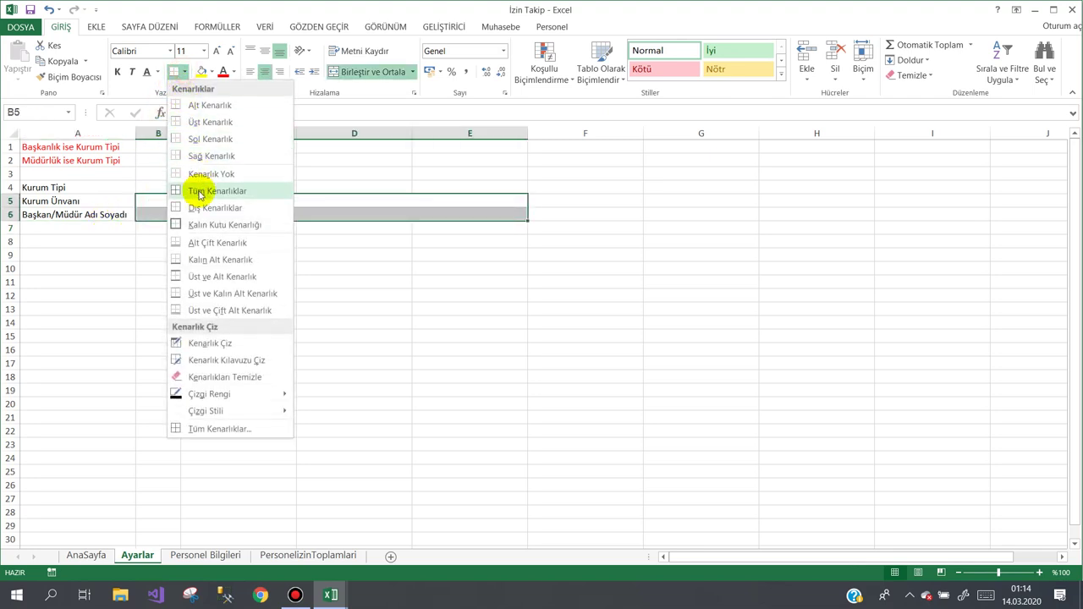
click(212, 190)
drag(111, 146, 157, 162)
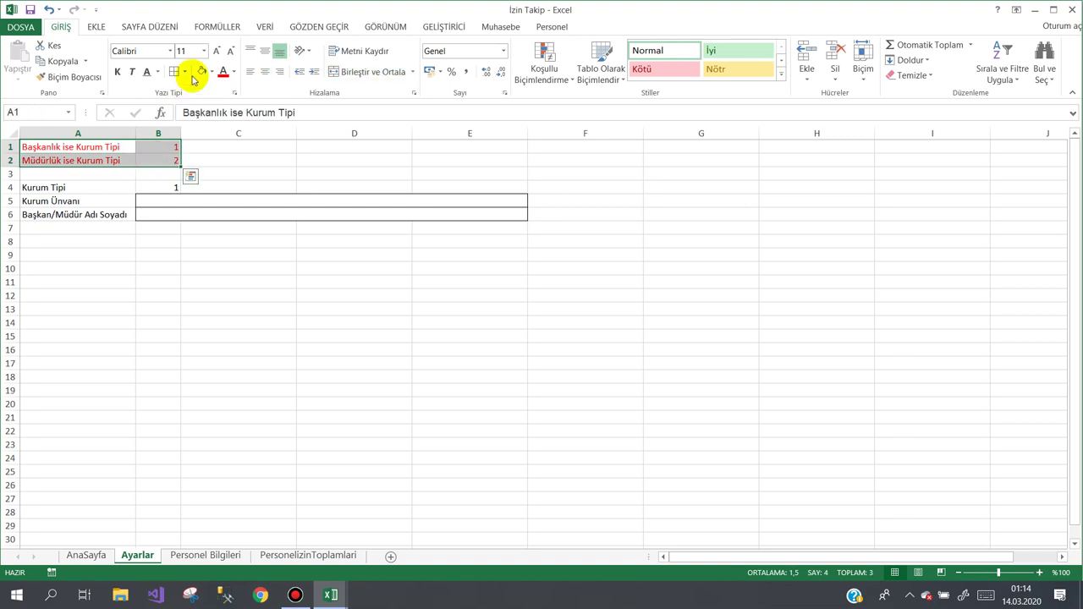
click(174, 72)
click(171, 245)
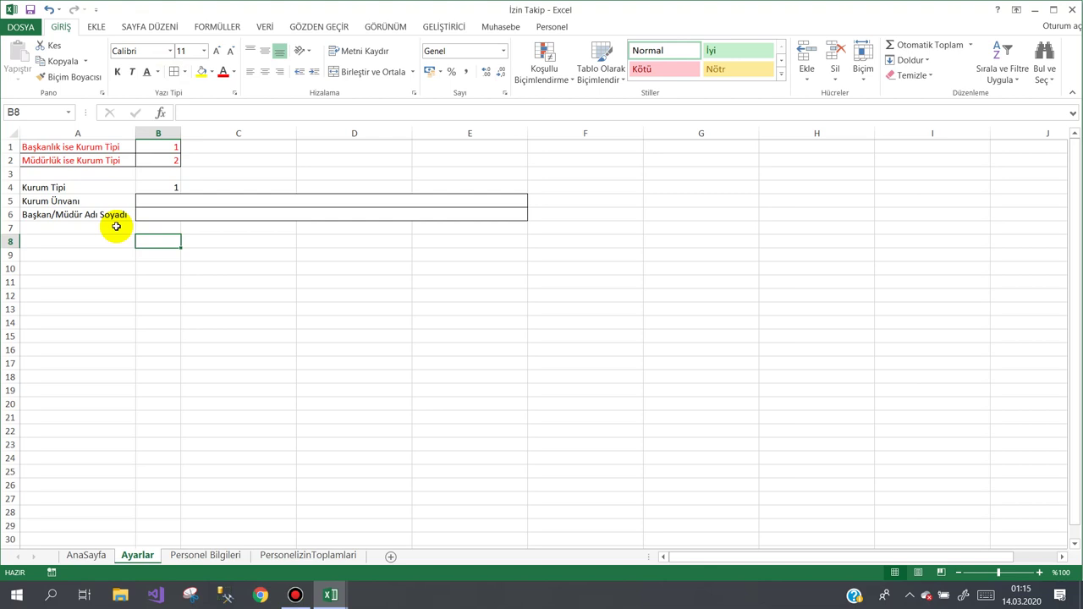
Step: Add the labels Kurum Adresi and Telefonu below the name label
click(116, 227)
text(Kurum Adresi)
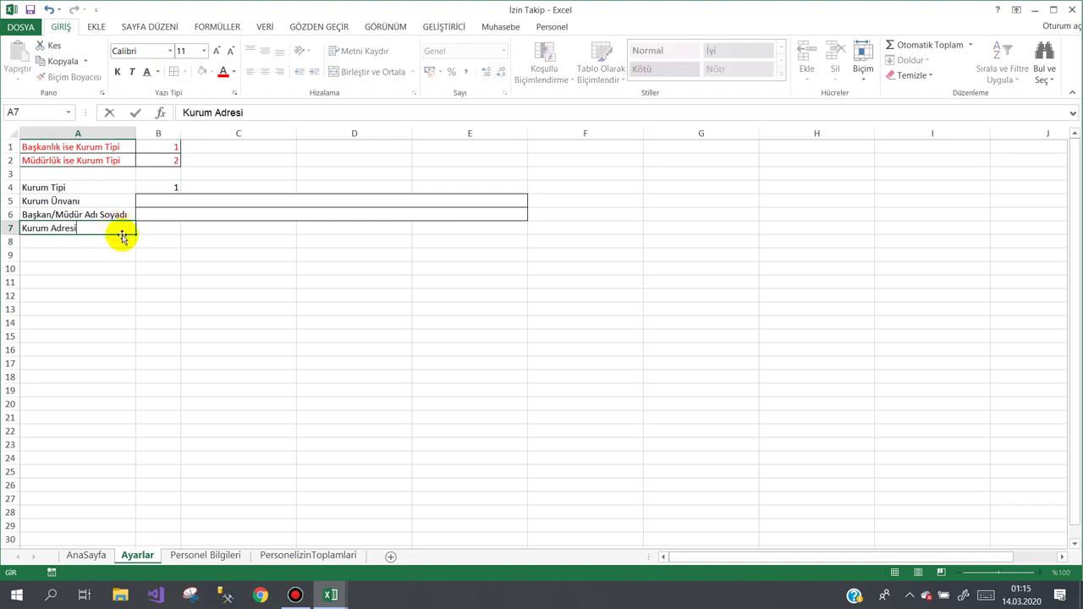
key(Return)
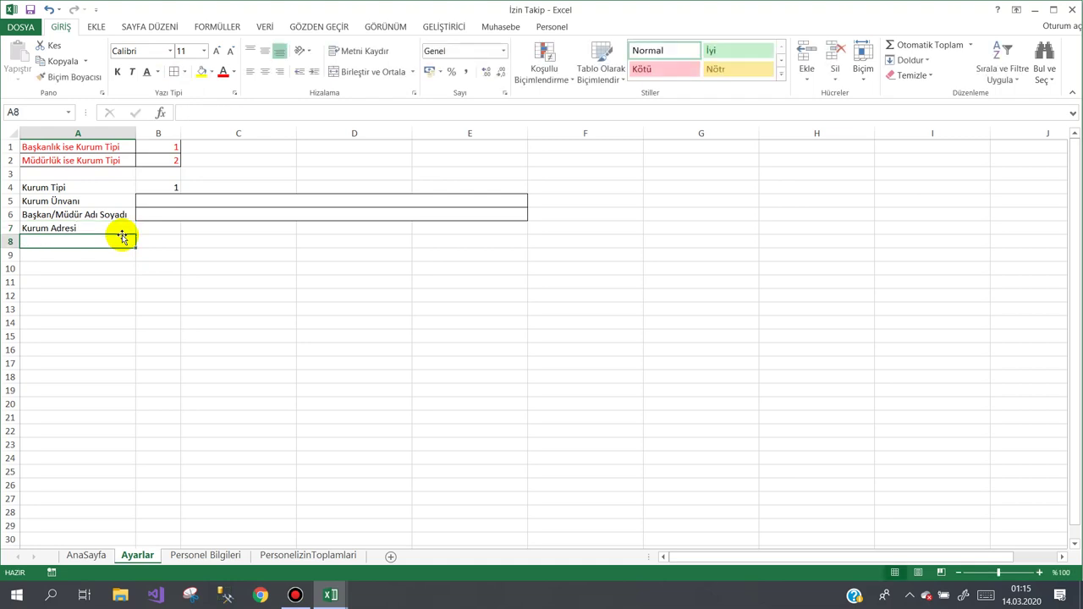
text(Telefonu)
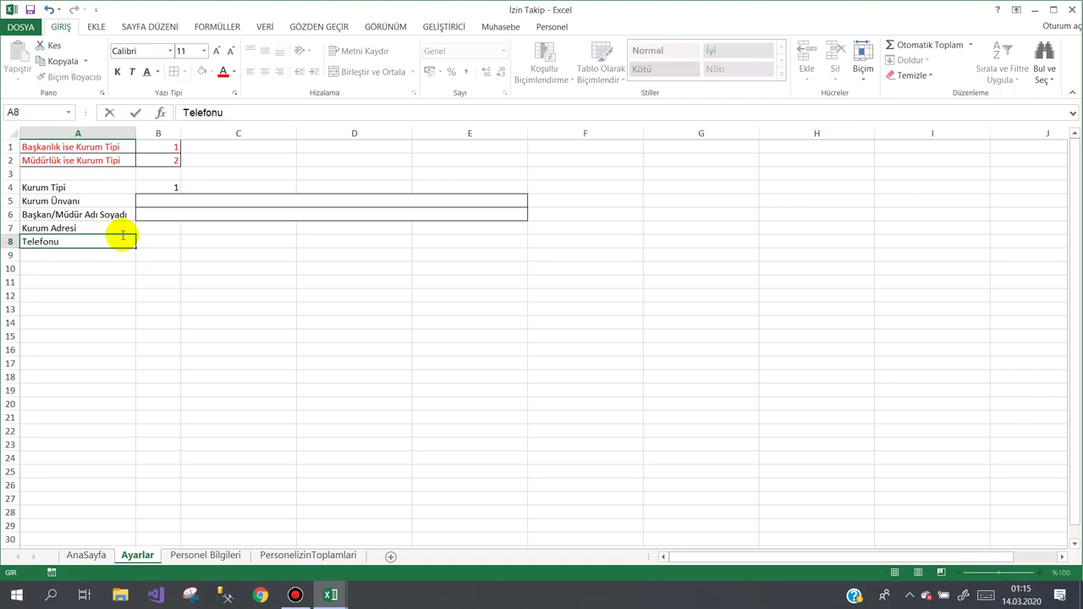
key(Tab)
Step: Merge and border B7:E7, and change the phone label to Telefonu/Fax
drag(157, 228, 418, 225)
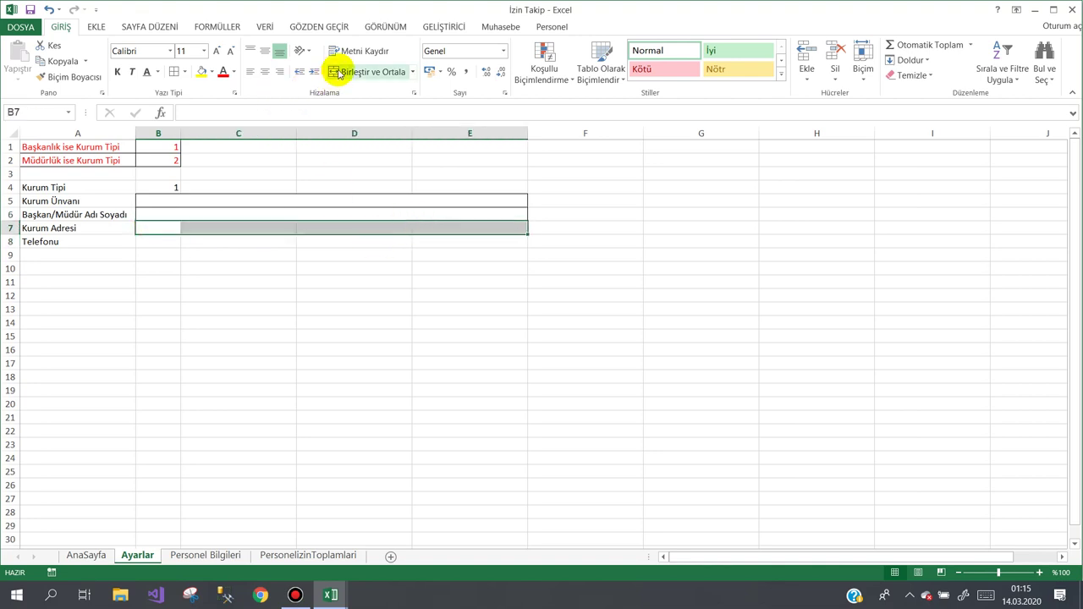
click(339, 71)
click(174, 72)
drag(165, 241, 254, 242)
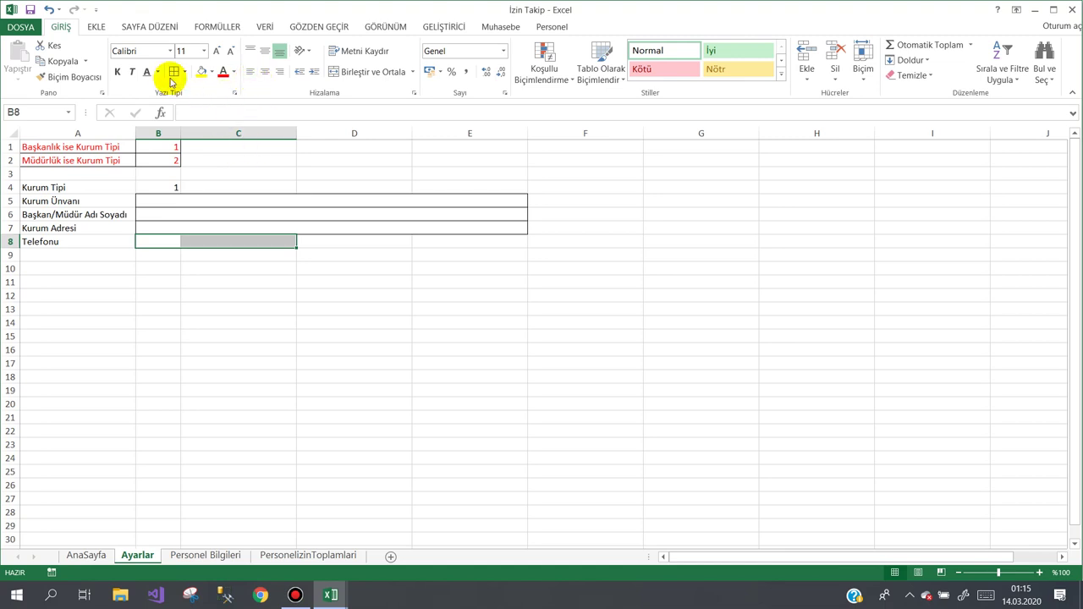
click(98, 243)
double_click(99, 243)
text(/Fax)
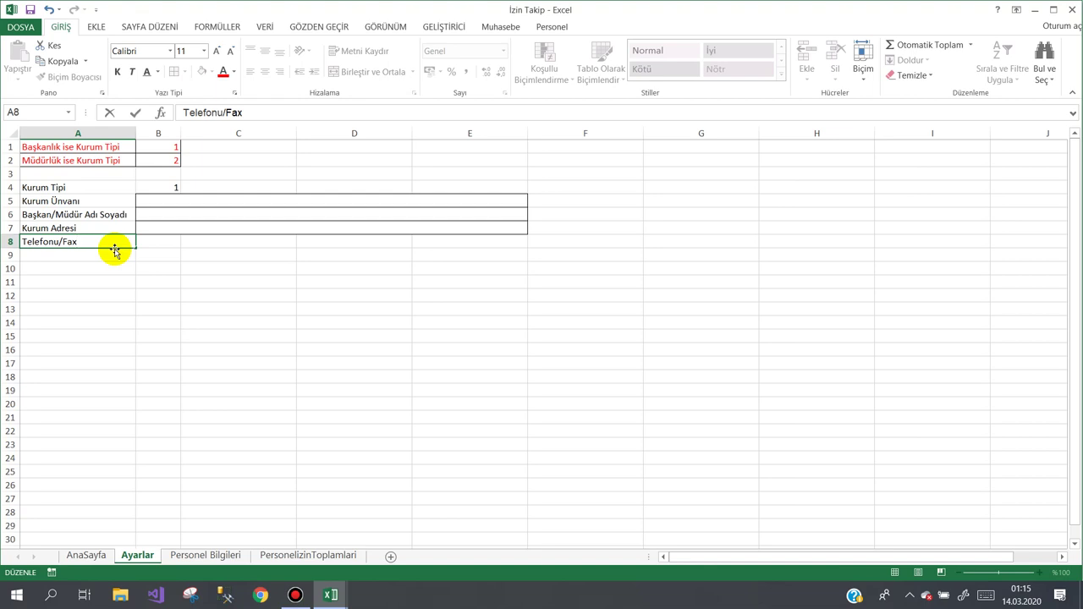
click(169, 346)
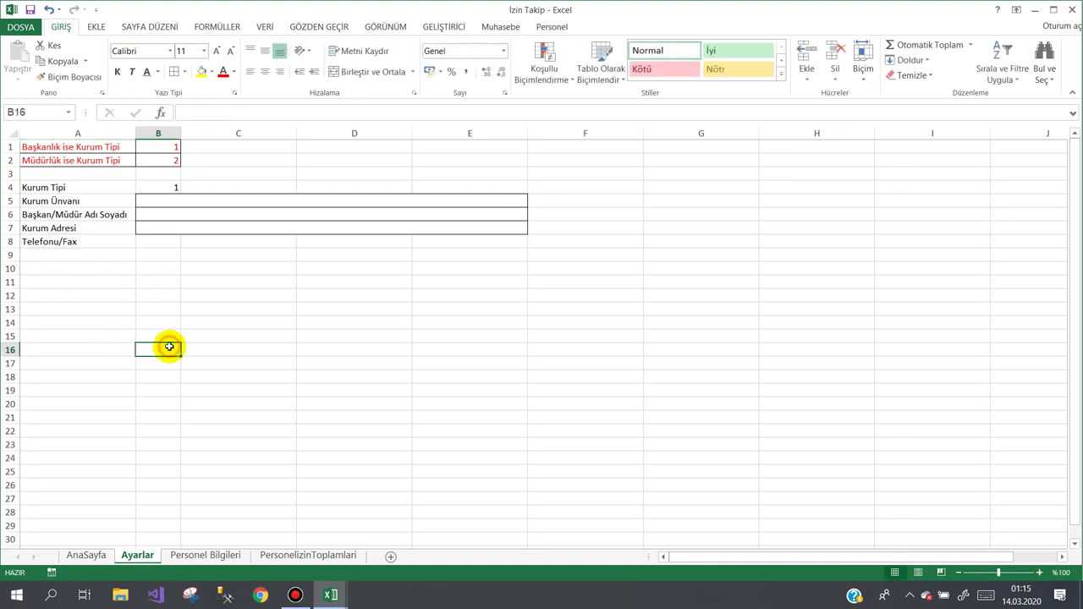
Step: Delete rows 7–8 with the address and phone entries
drag(10, 229, 10, 243)
right_click(10, 243)
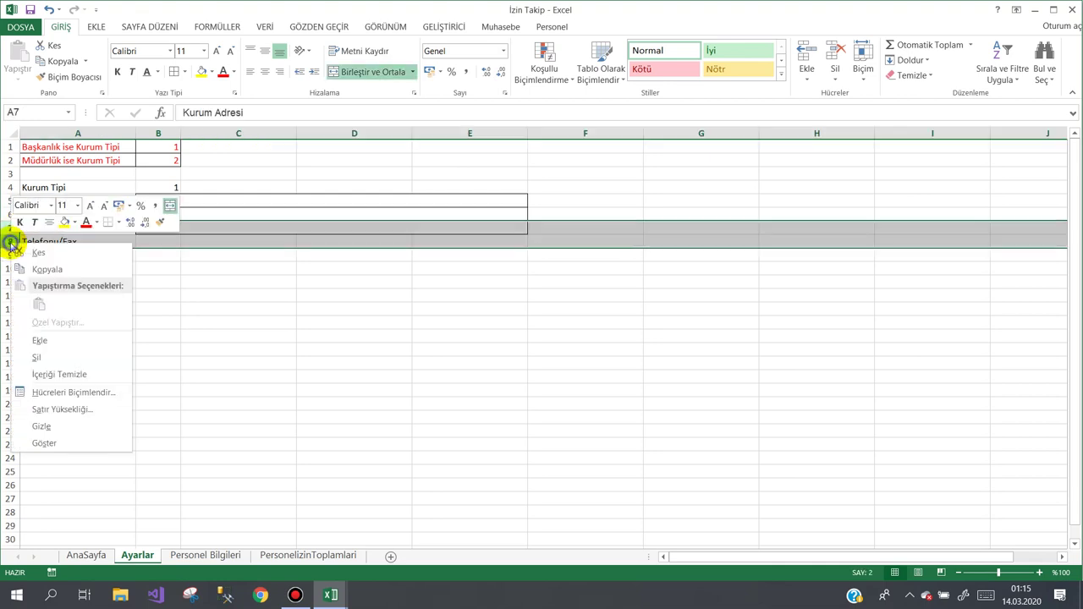
click(36, 356)
click(80, 240)
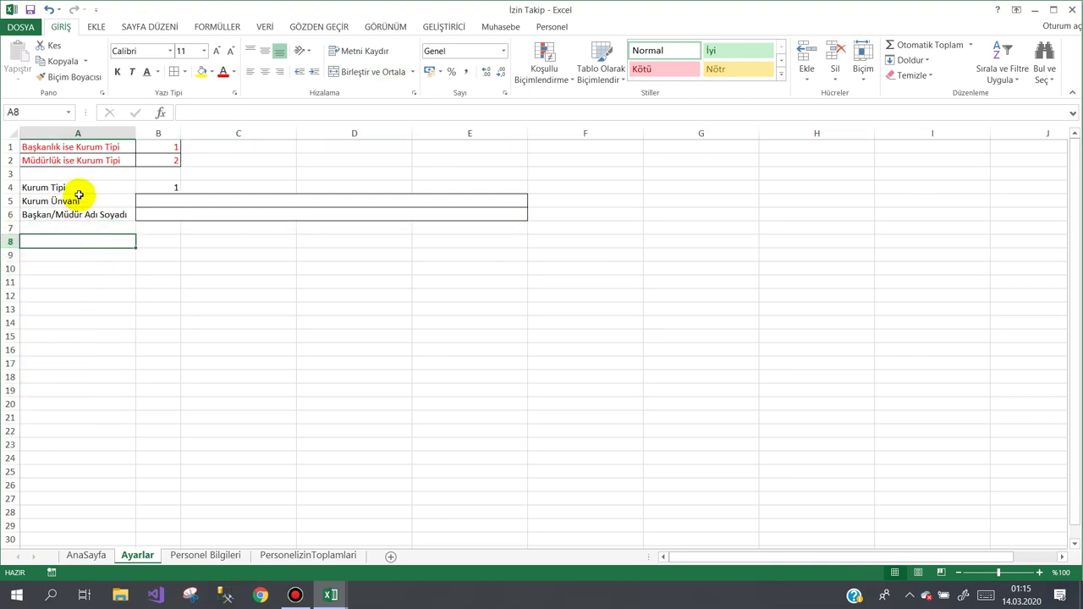
Step: Add borders to Kurum Tipi with its value and to the labels in A5:A6
mouse_move(79, 195)
mouse_down()
mouse_move(118, 187)
mouse_move(108, 213)
mouse_up()
click(174, 72)
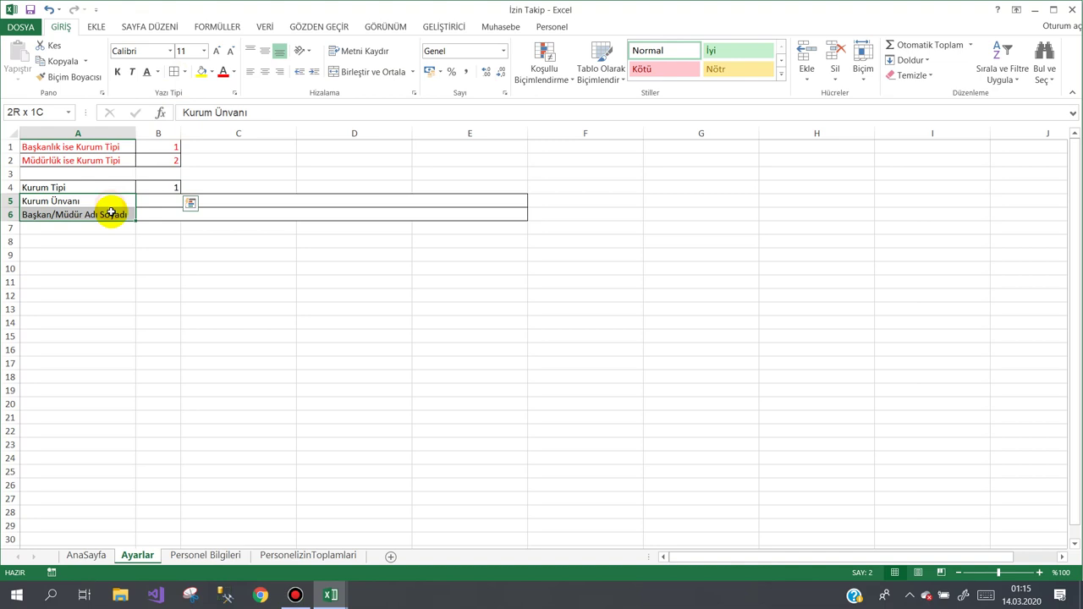
click(172, 74)
Step: Enter the heading Departmanlar in A8
click(85, 242)
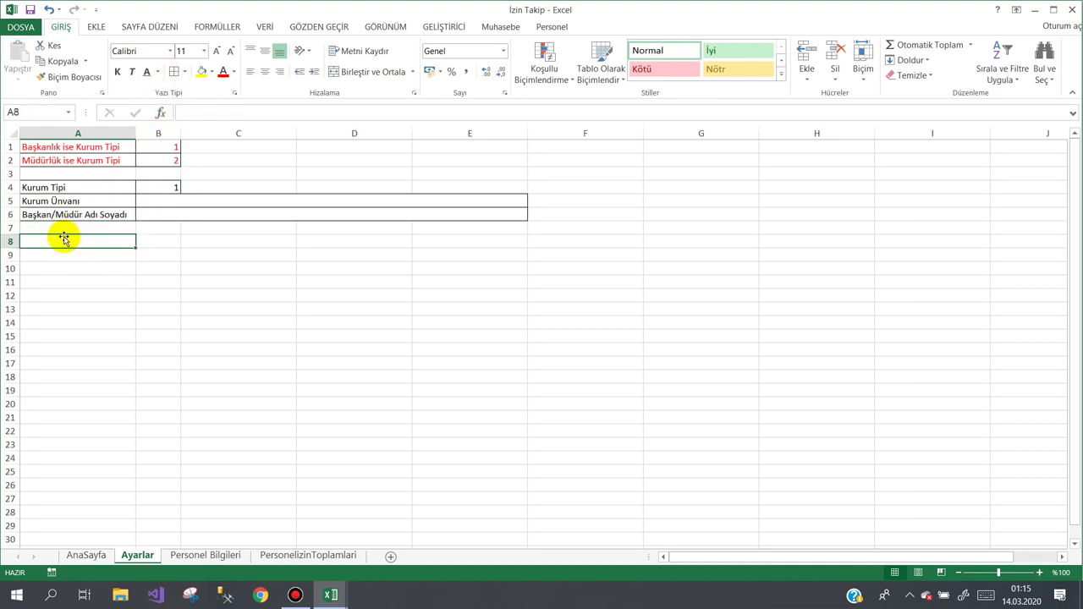
text(D)
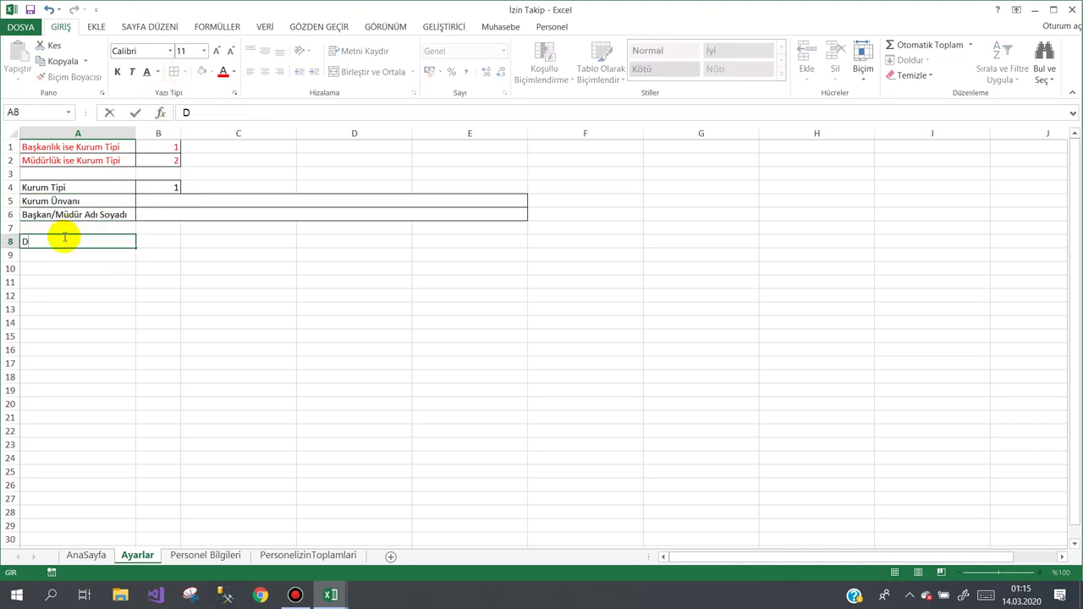
text(epartmanlar)
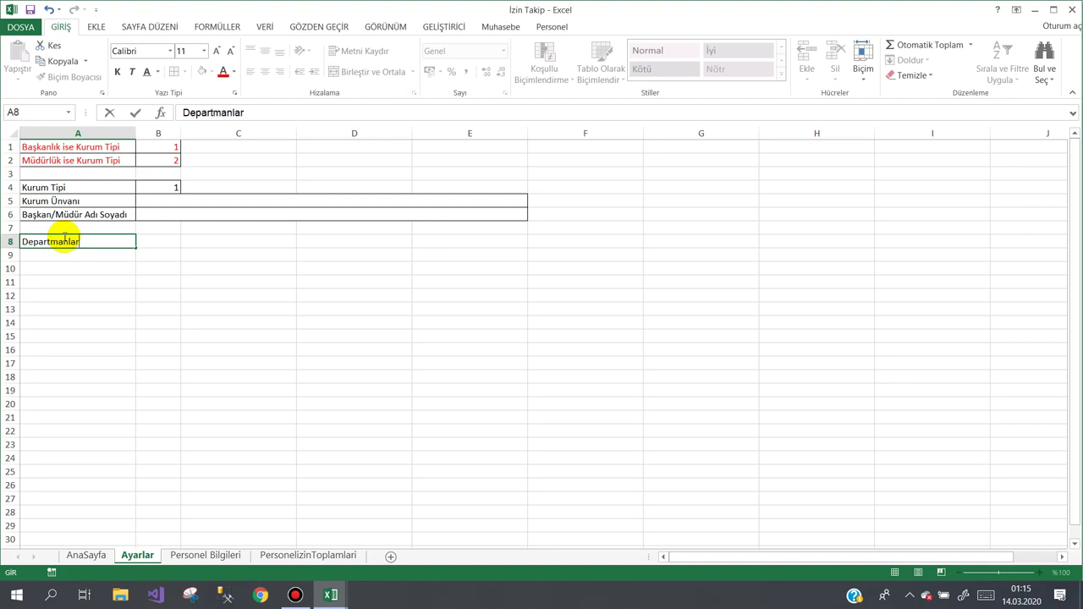
key(Return)
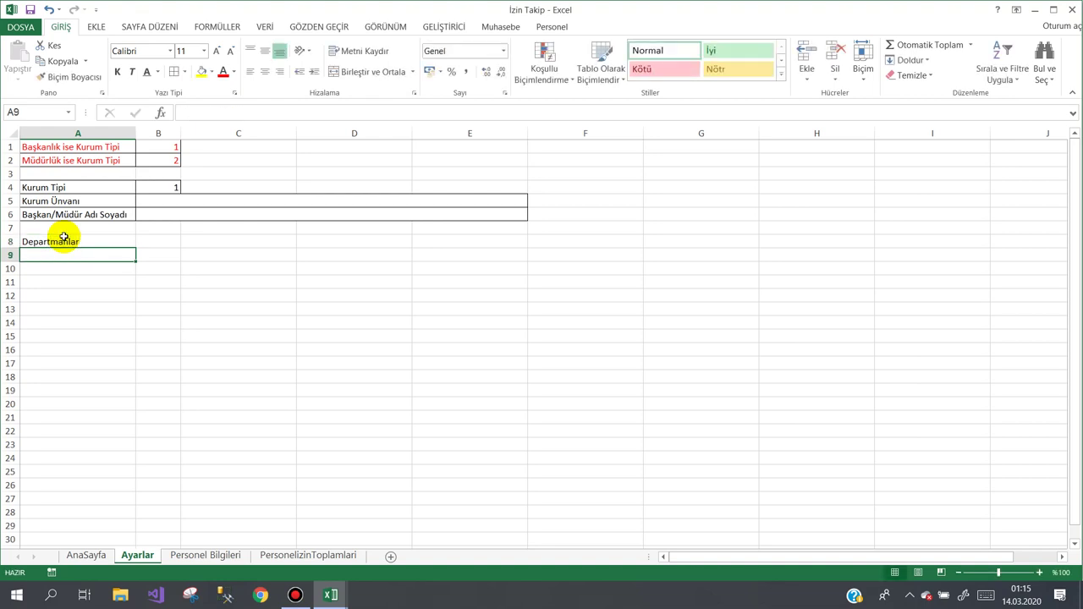
Step: In Chrome, search Google for 'belediye departmanları'
click(260, 595)
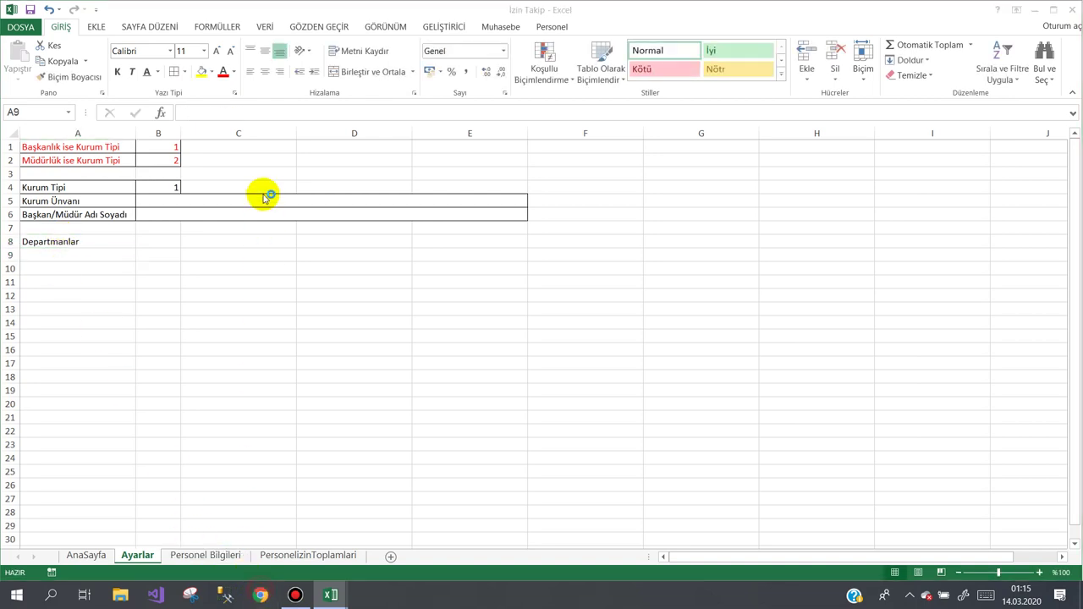
text(google.com)
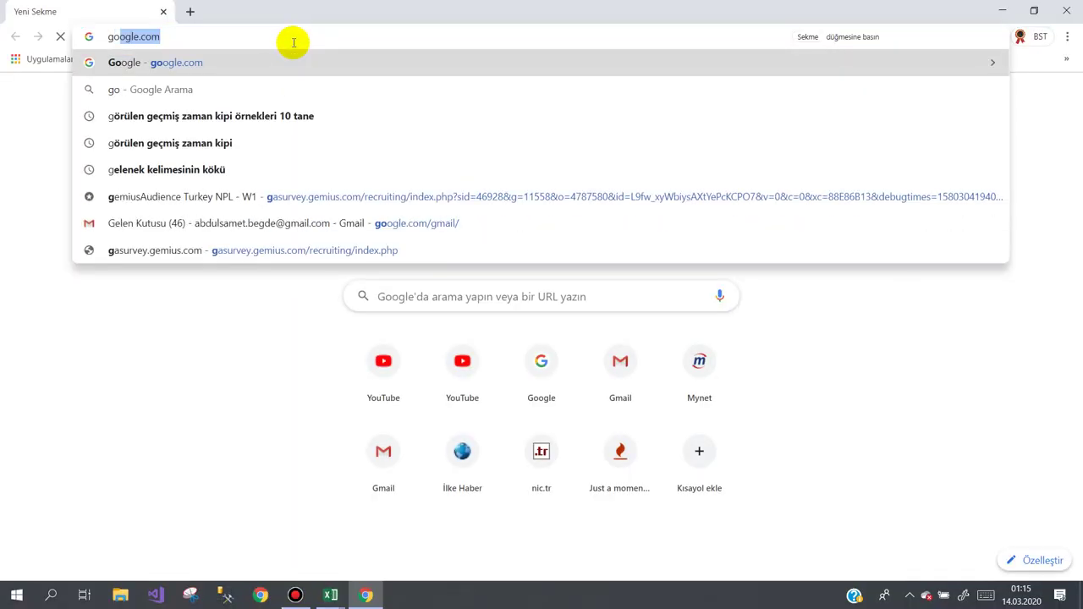
key(Return)
text(bele)
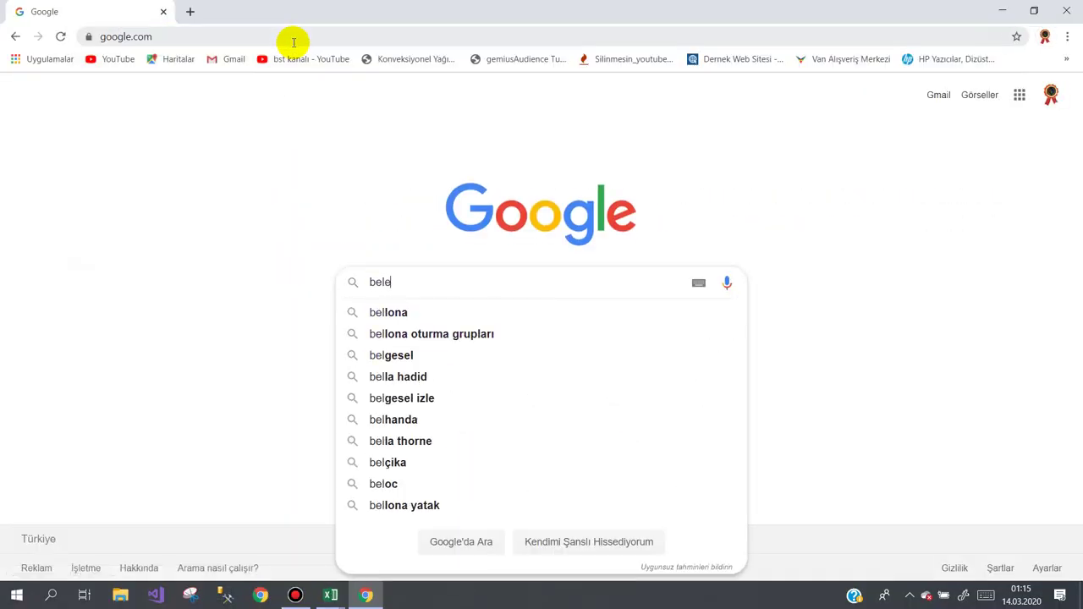
text(diye departm)
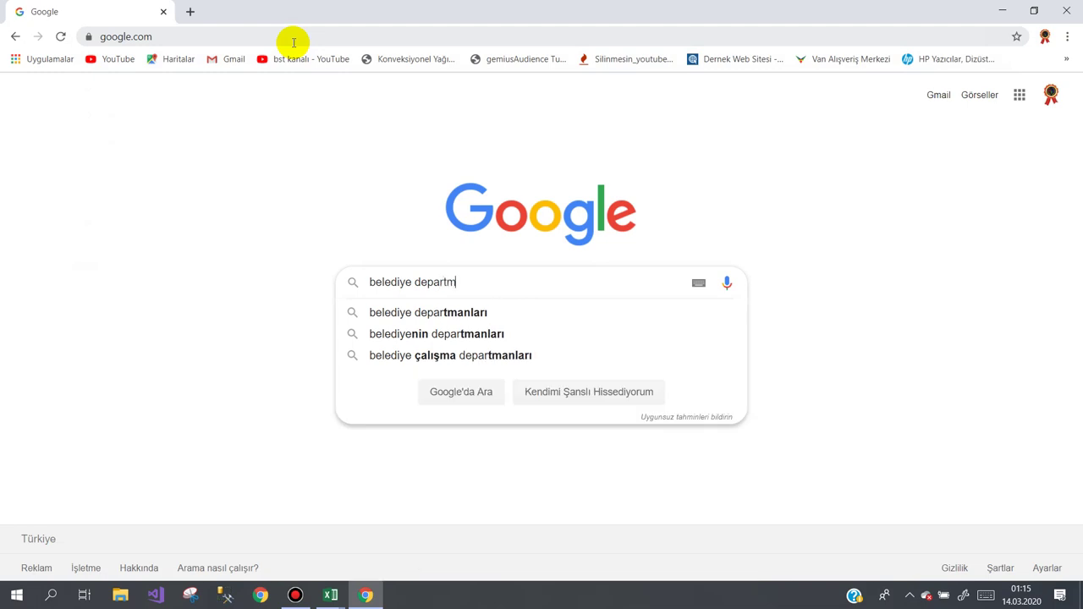
text(anları)
key(Return)
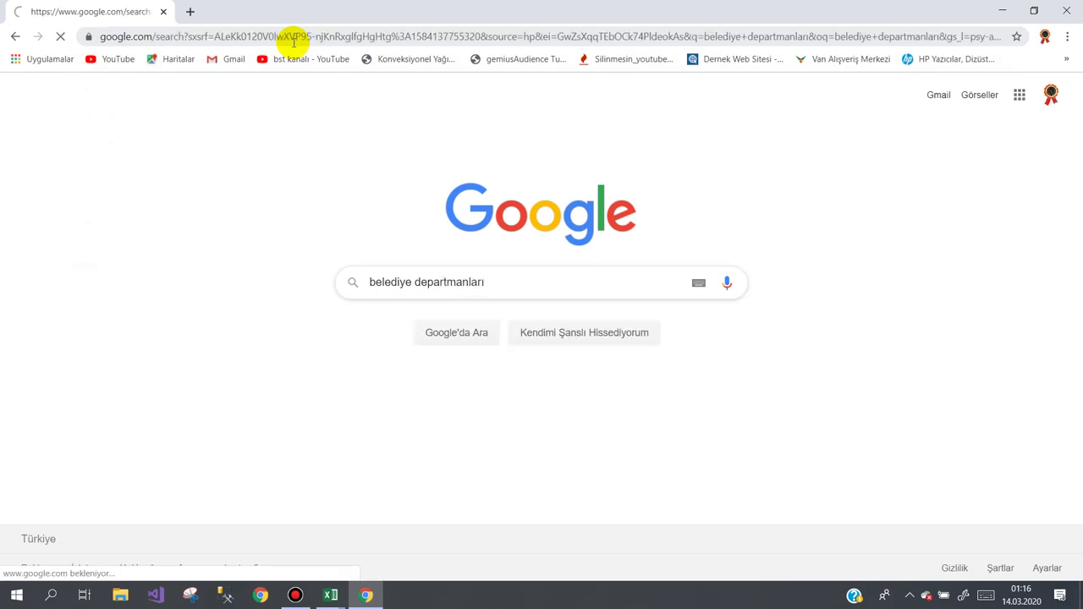
Step: Open the first result and scroll through its department tiles
click(209, 225)
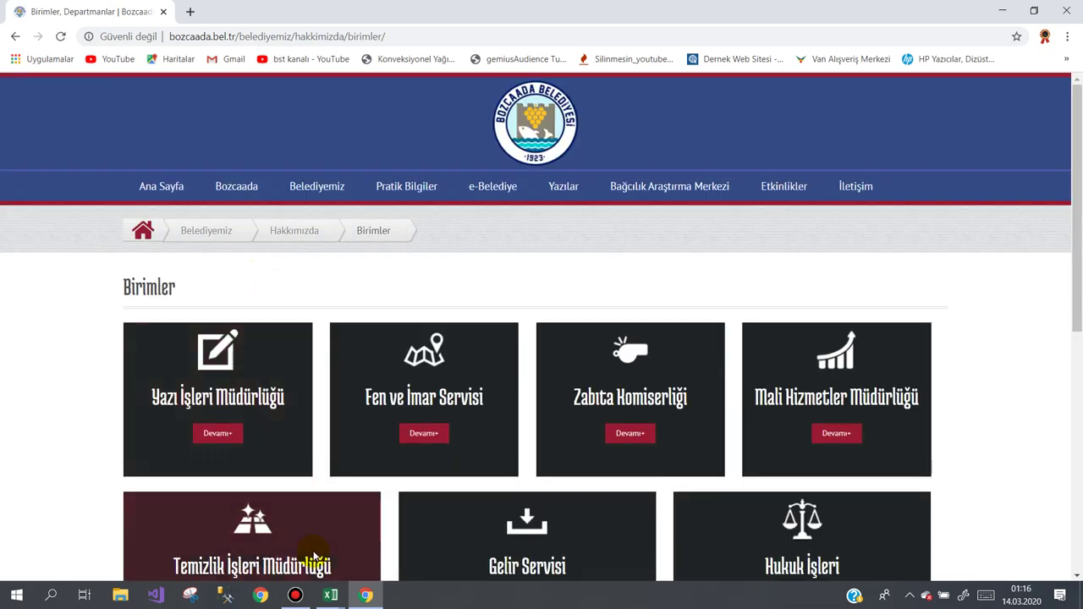
scroll(466, 423, down, 1)
scroll(466, 419, down, 2)
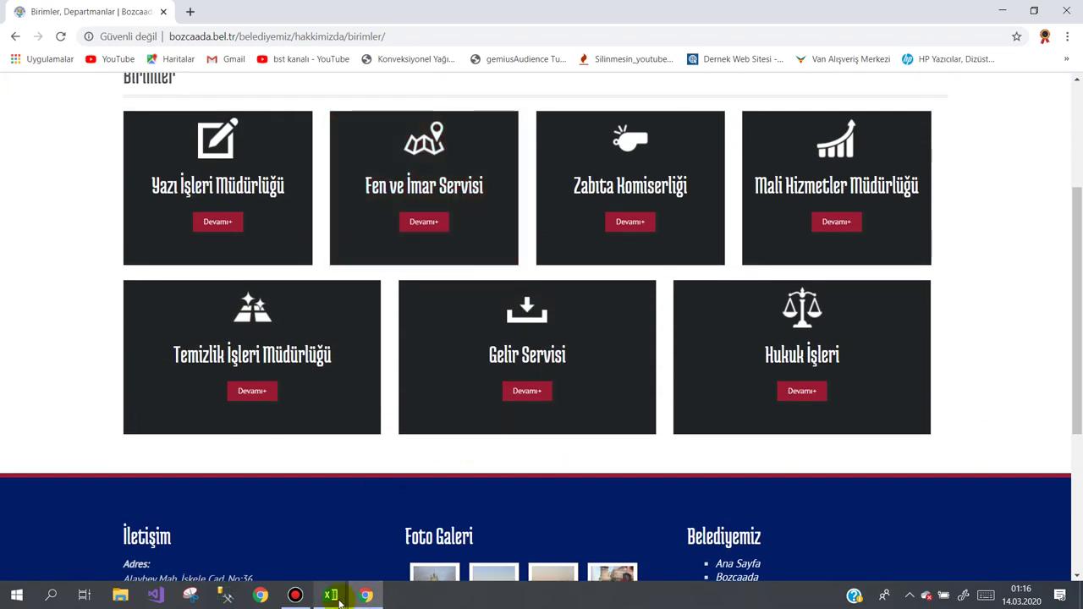
mouse_move(343, 601)
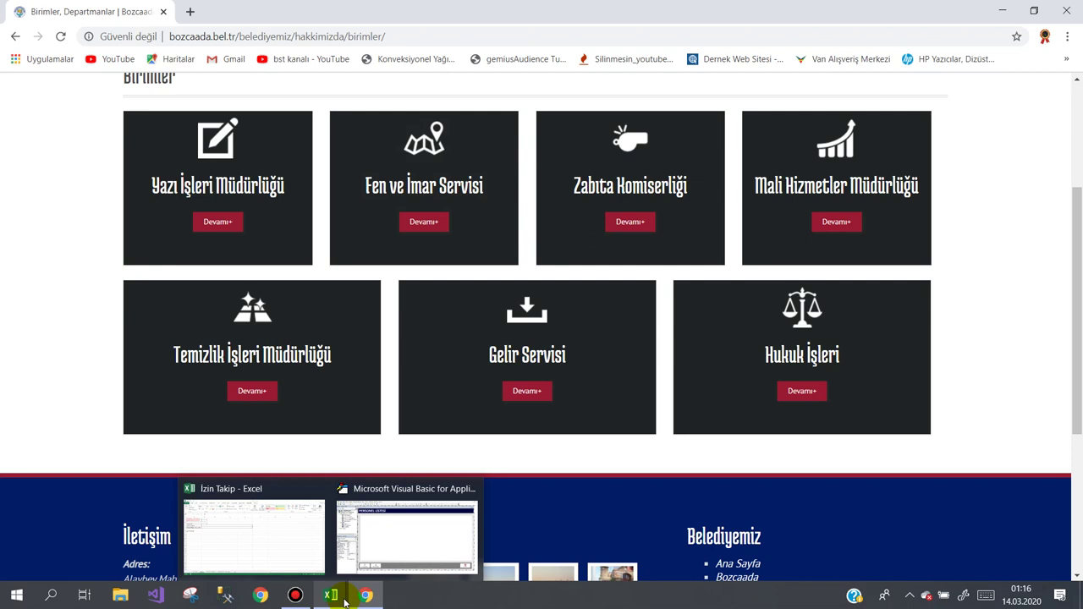
Step: Enter Yazı İşleri Müdürlüğü and Fen ve İmar Servisi in A9:A10, copying from the Birimler web page
click(285, 532)
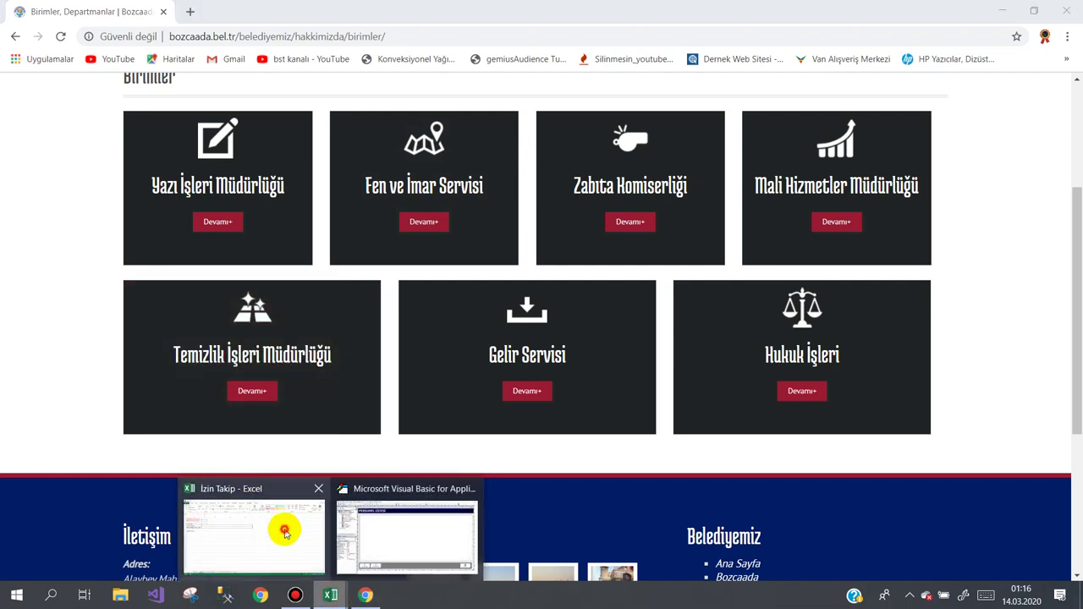
text(Yazı)
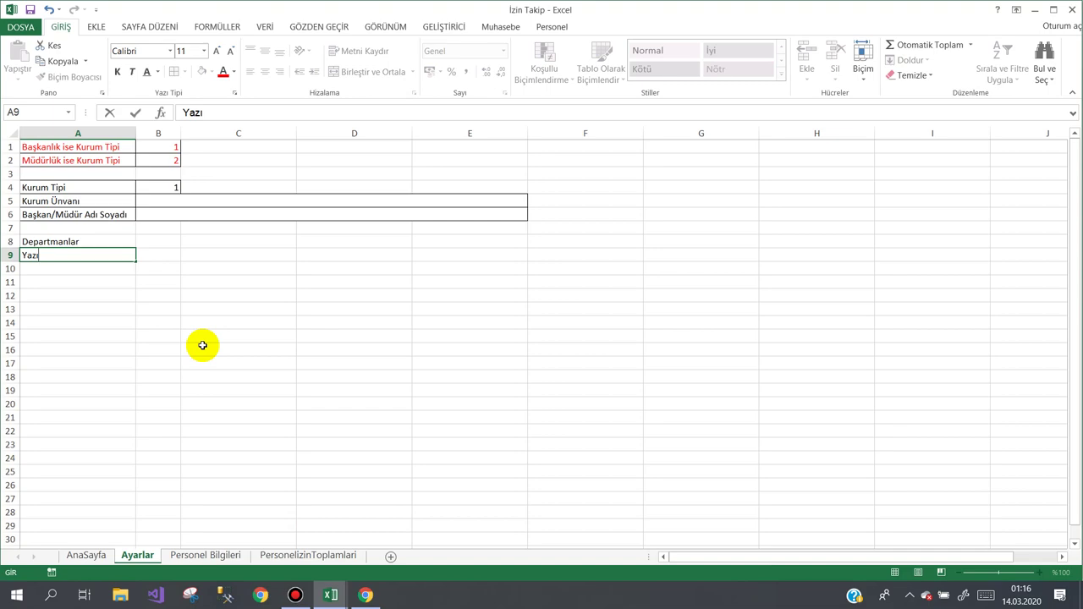
click(365, 595)
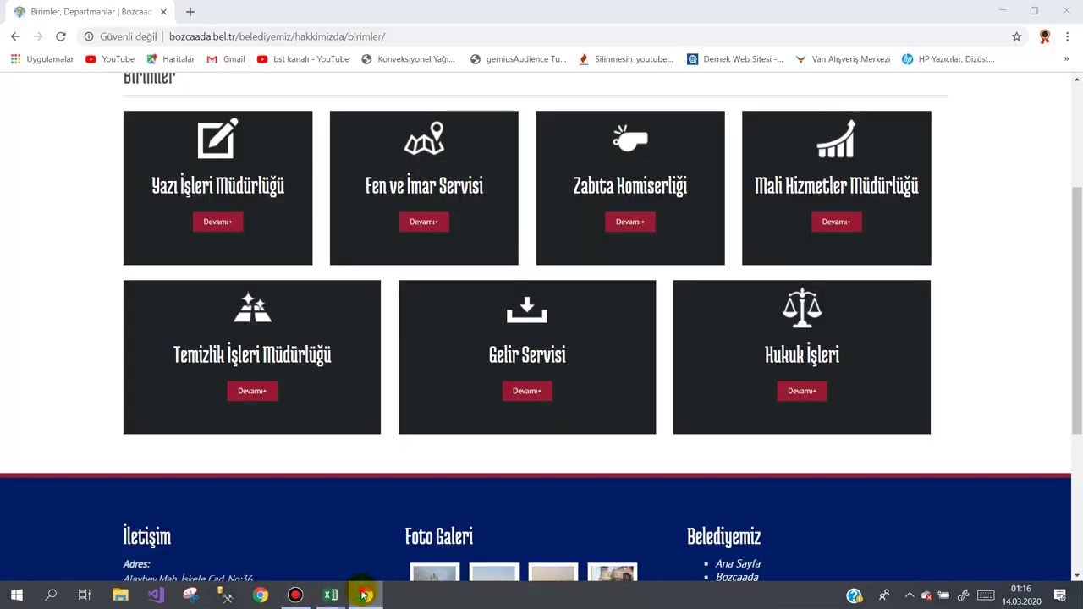
click(365, 595)
text(Yazı İşleri)
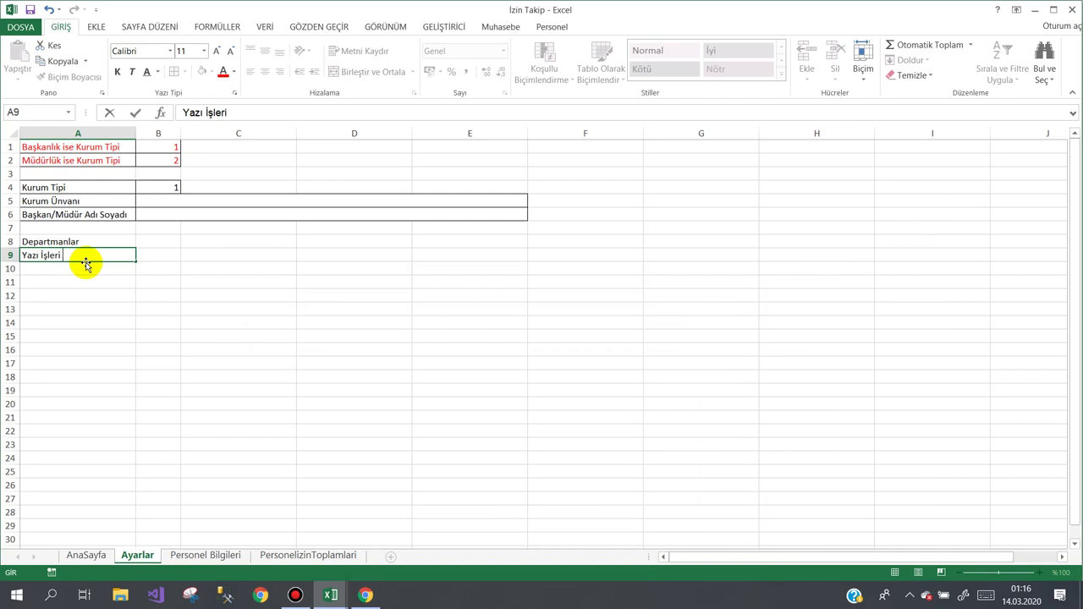
text(Müdürlüğü)
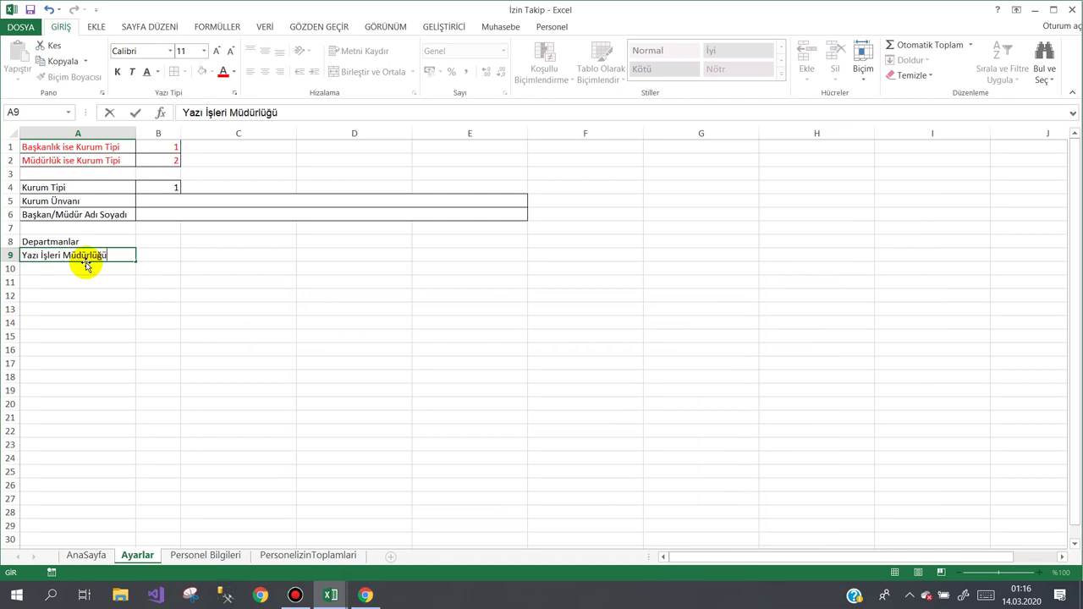
key(Return)
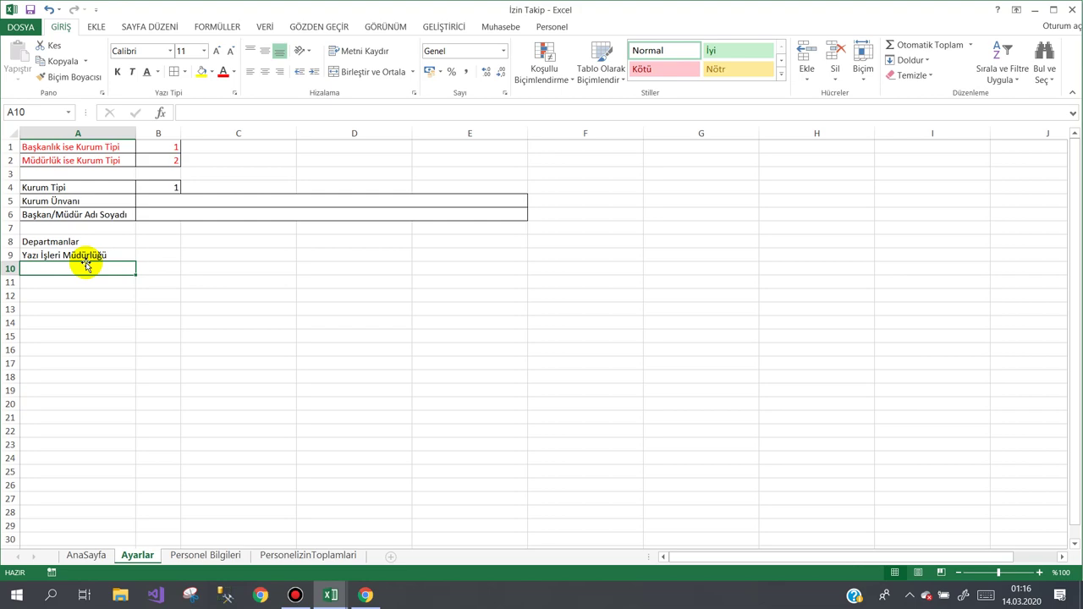
key(alt+Tab)
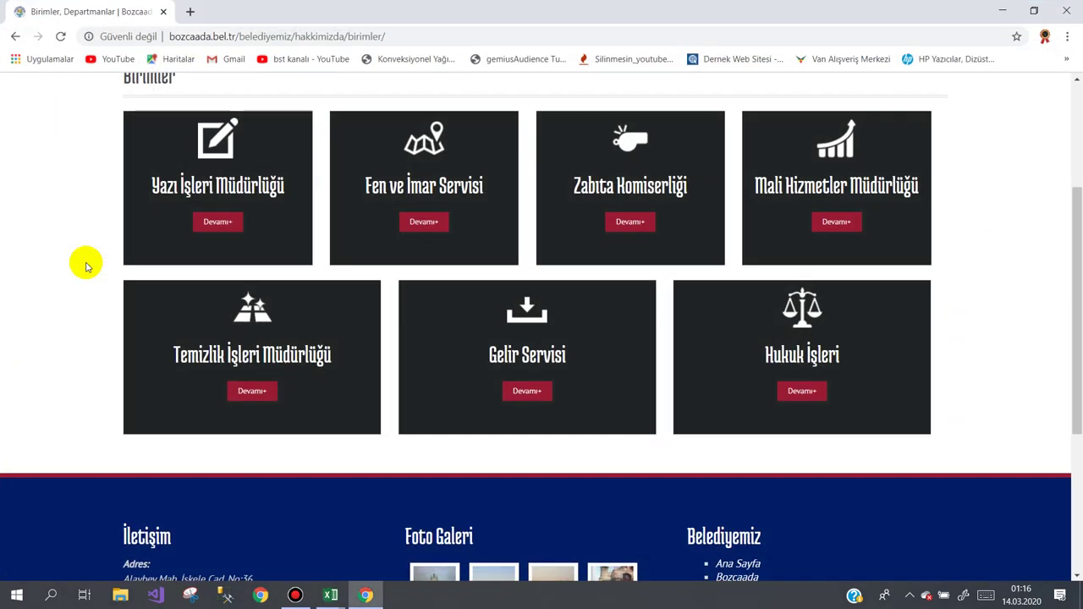
key(alt+Tab)
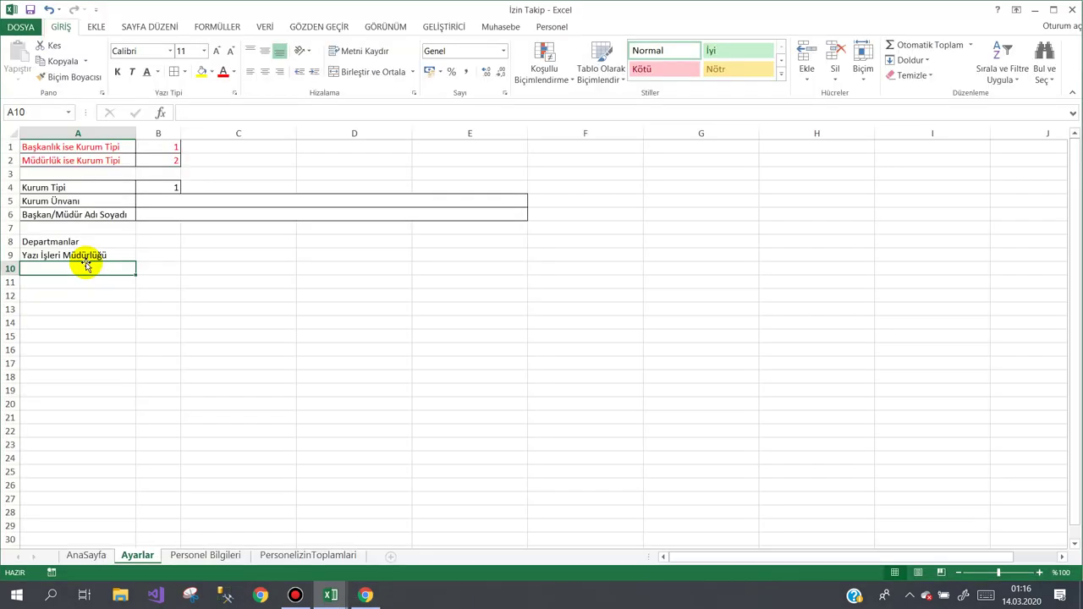
text(Fen ve İ)
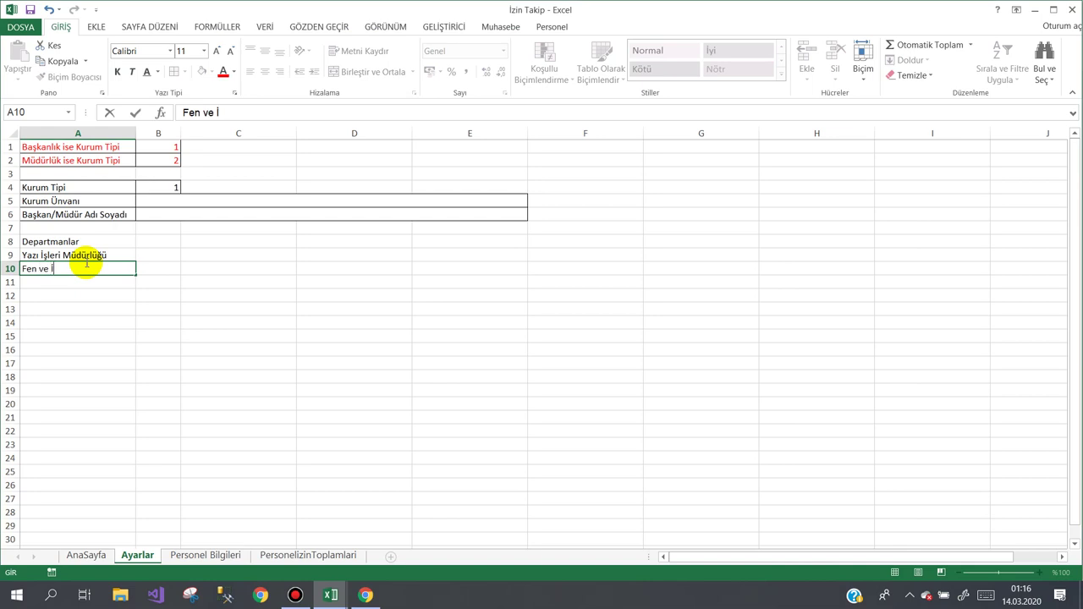
text(mar Servisi)
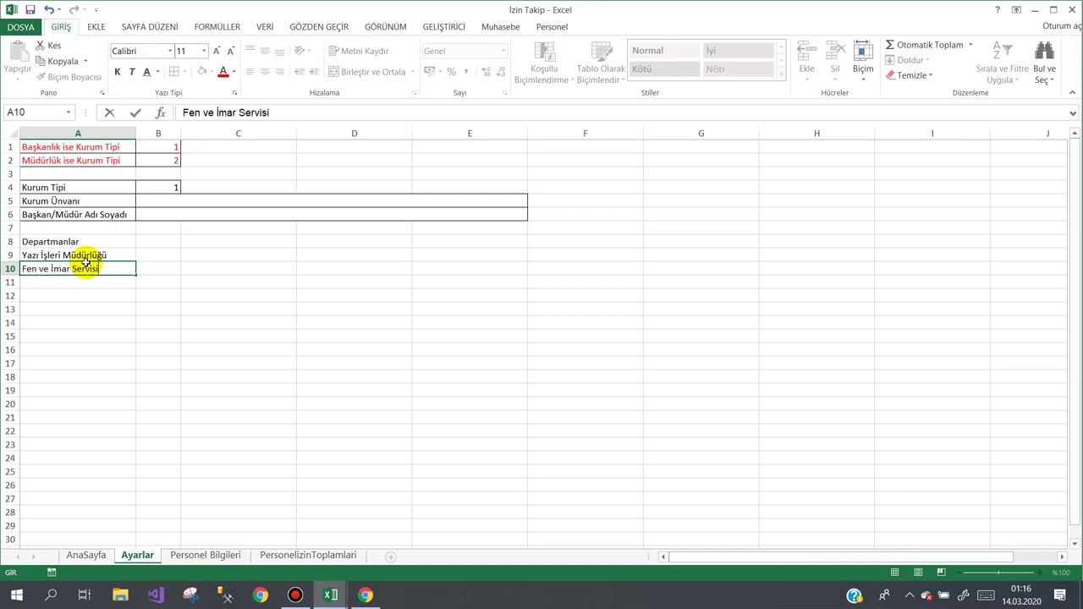
key(Return)
Step: Add Zabıta Komiserliği and Mali Hizmetler Müdürlüğü in A11:A12
key(alt+Tab)
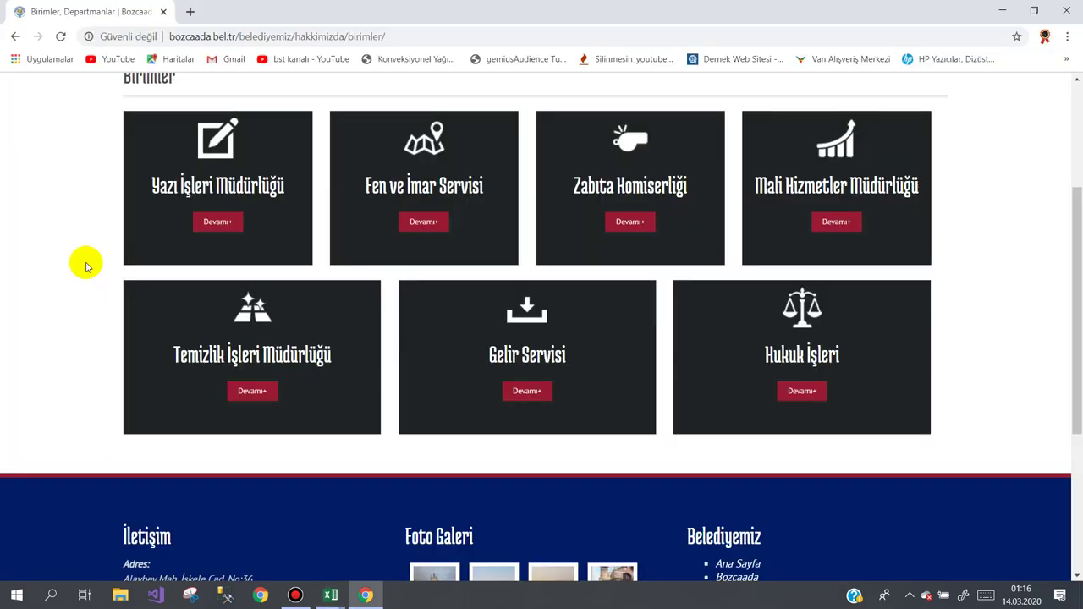
key(alt+Tab)
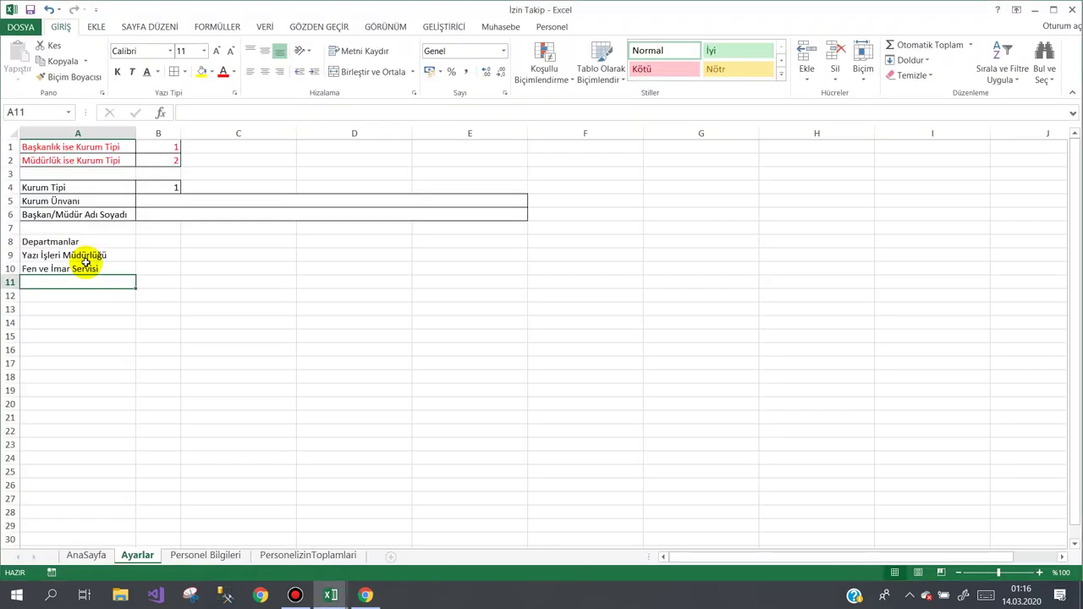
text(Zabıta Komiserliği)
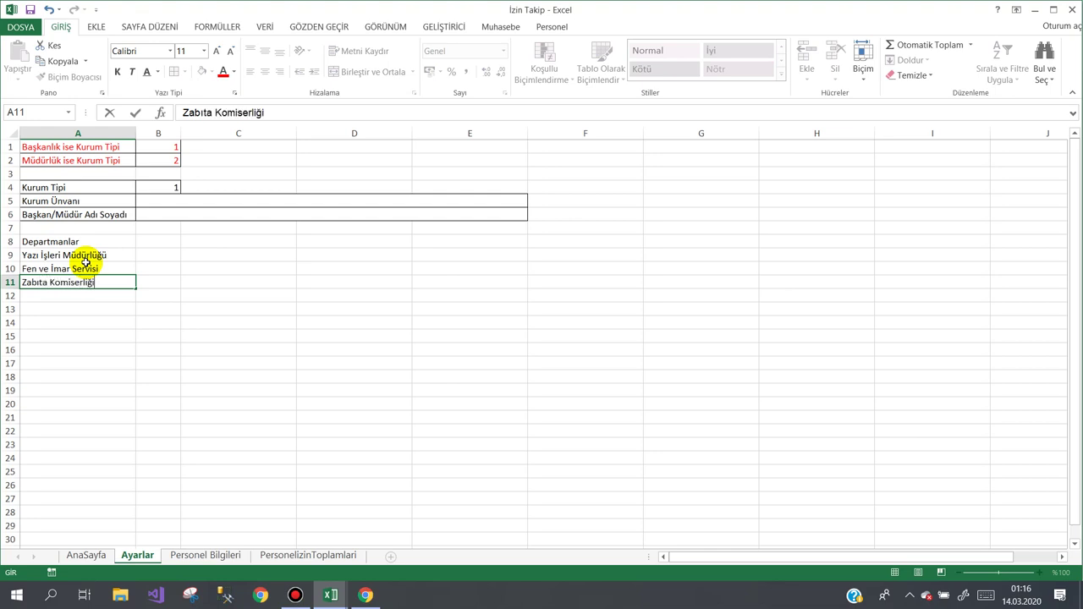
key(Return)
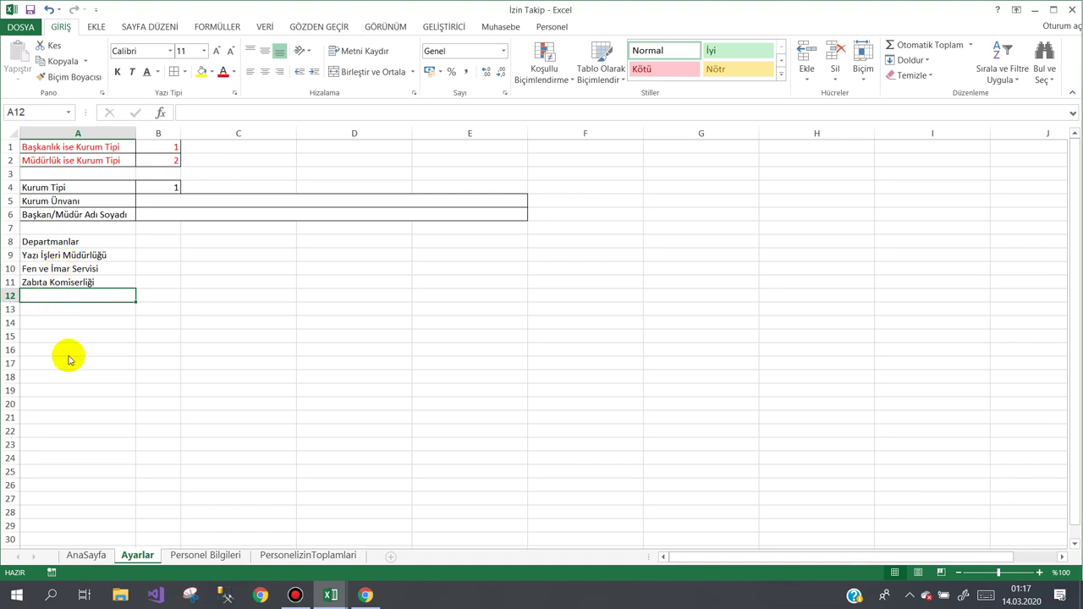
key(alt+Tab)
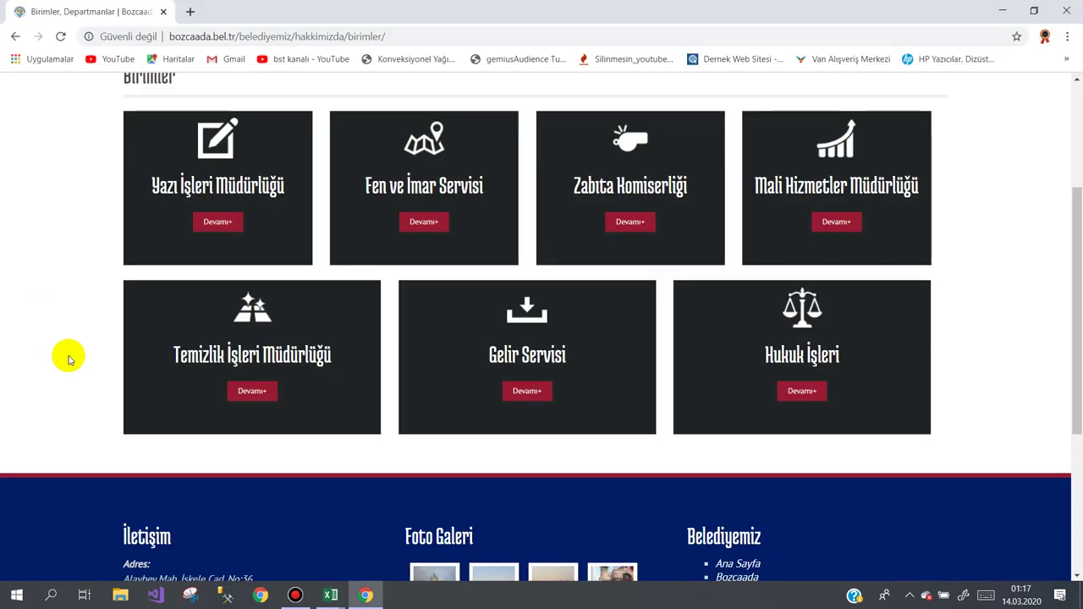
key(alt+Tab)
text(Mali,)
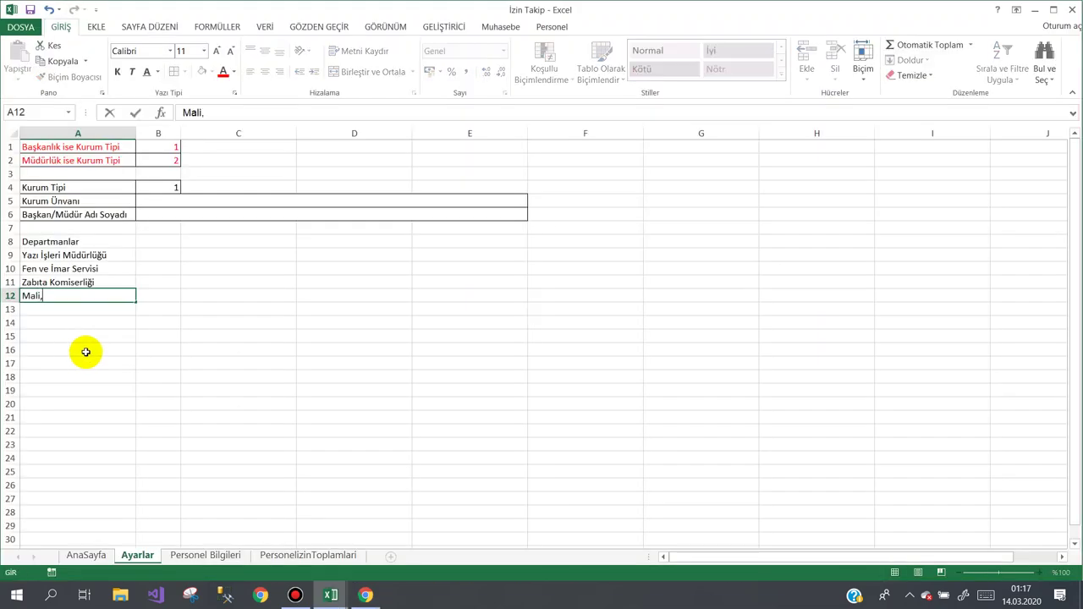
key(BackSpace)
text(Hizm)
text(etler Müd)
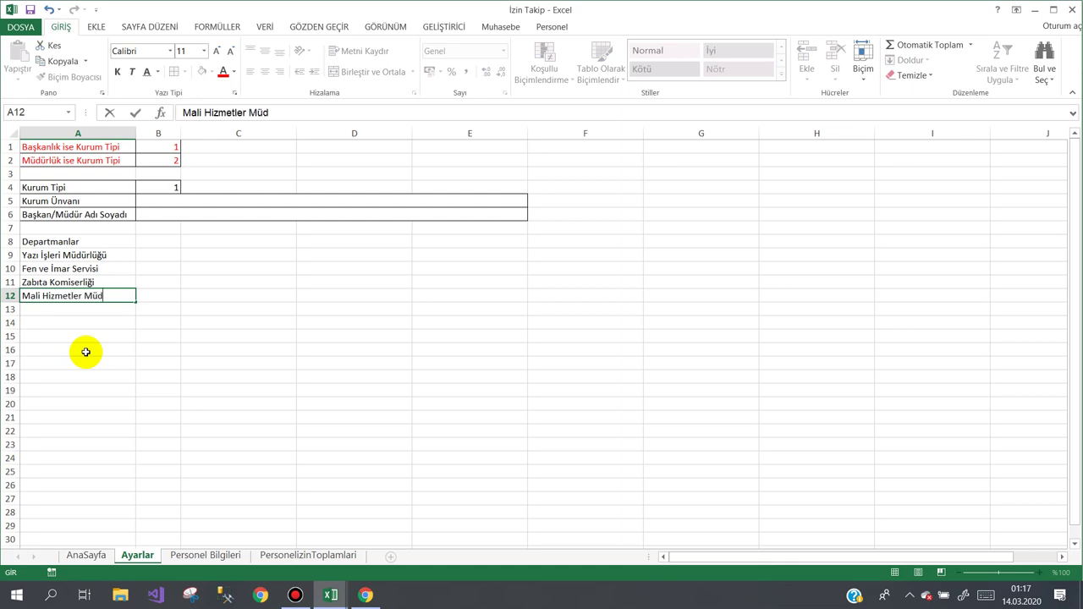
text(ürlüğü)
key(Return)
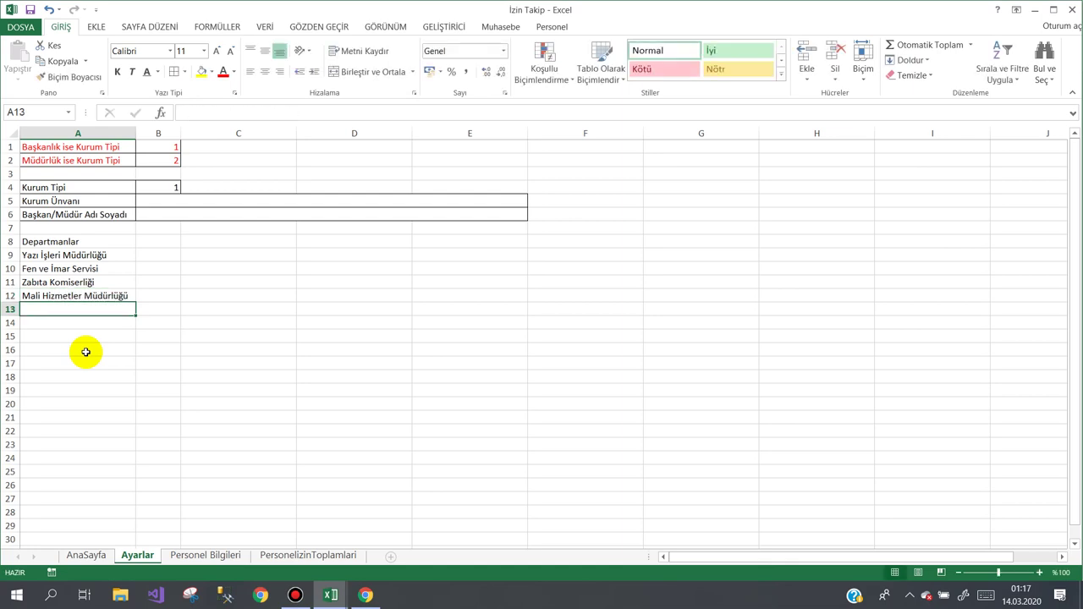
Step: Finish the list with Temizlik İşleri Müdürlüğü, Gelir Servisi and Hukuk İşleri in A13:A15
key(alt+Tab)
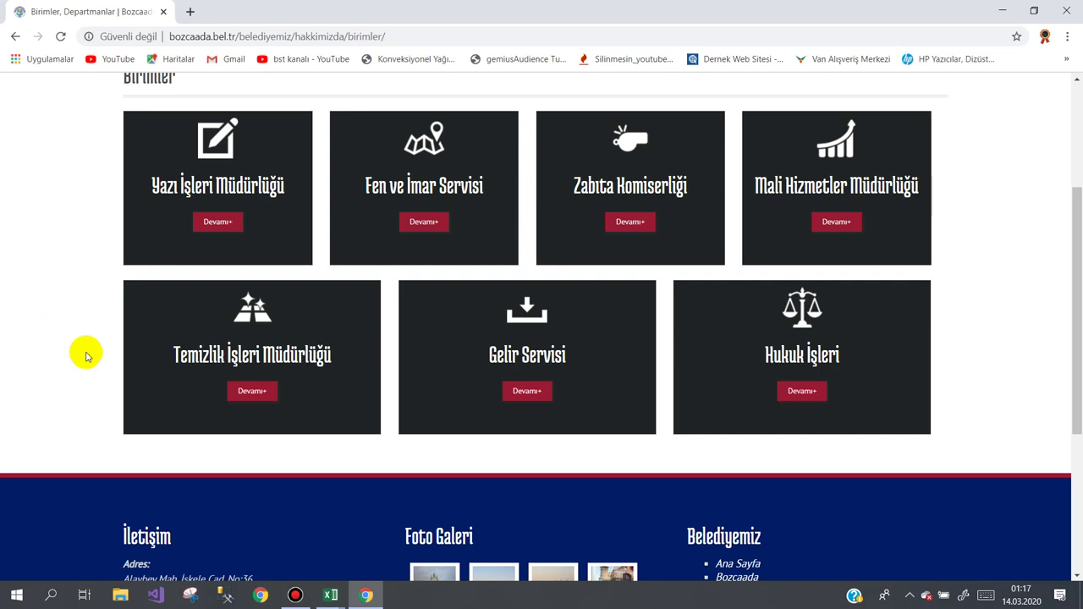
key(alt+Tab)
text(T)
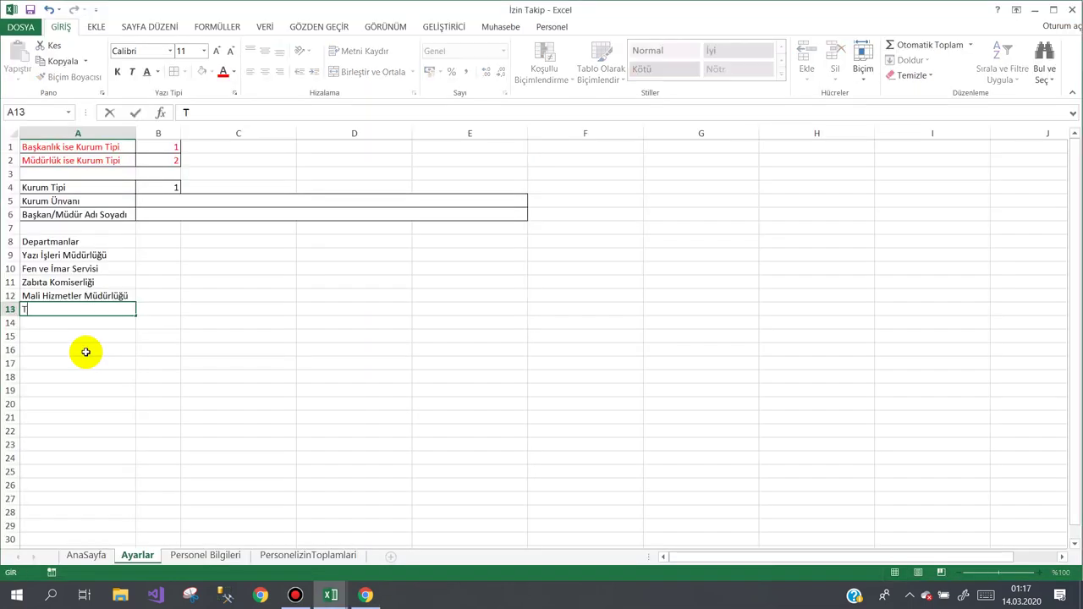
text(emizlik İ)
text(şleri Müdü)
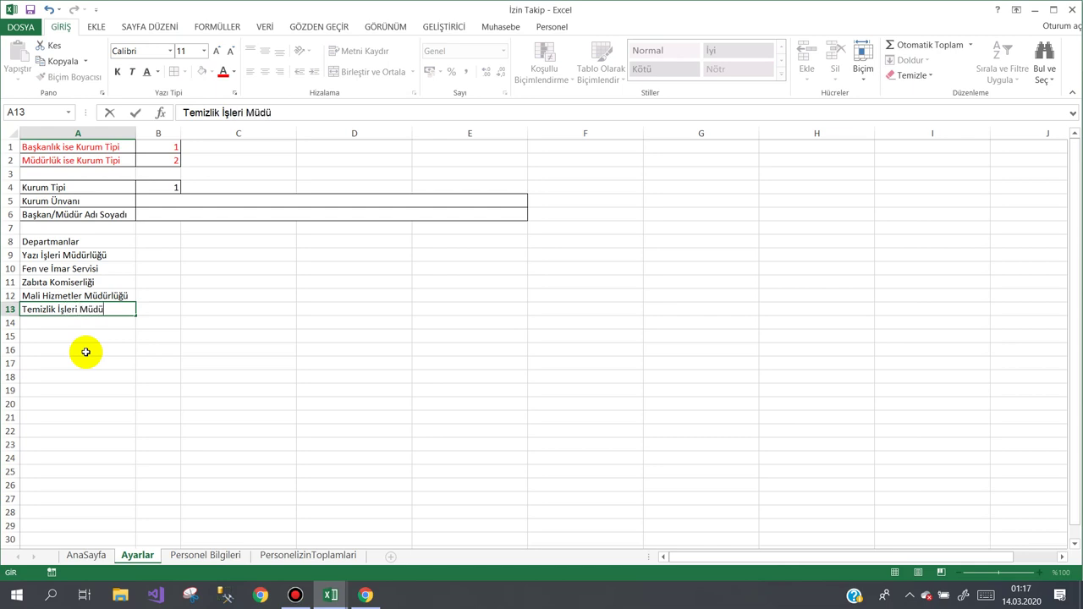
text(rlüğü)
key(Return)
key(alt+Tab)
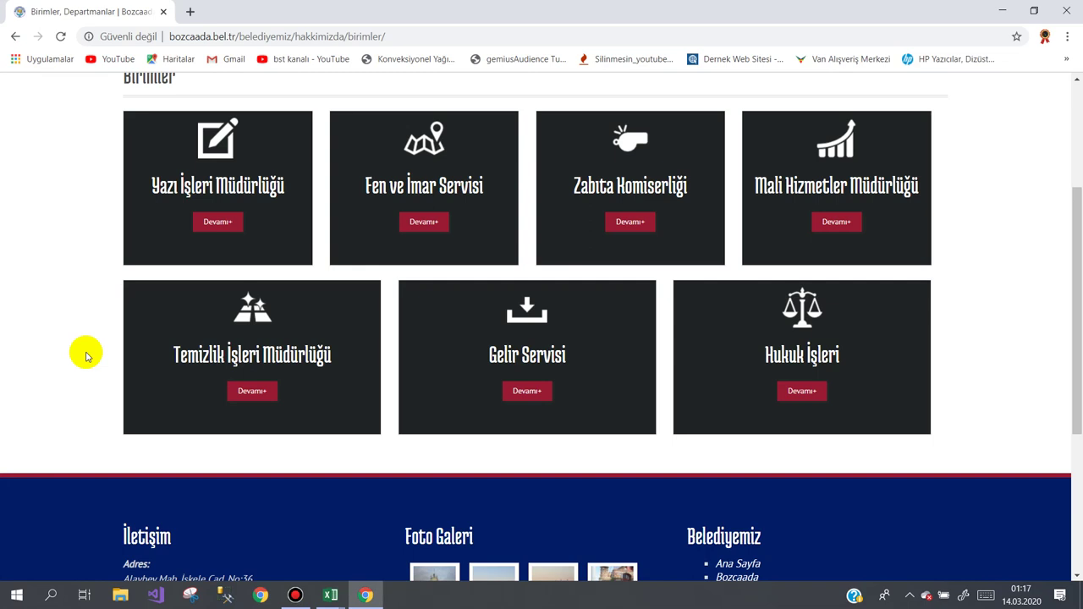
key(alt+Tab)
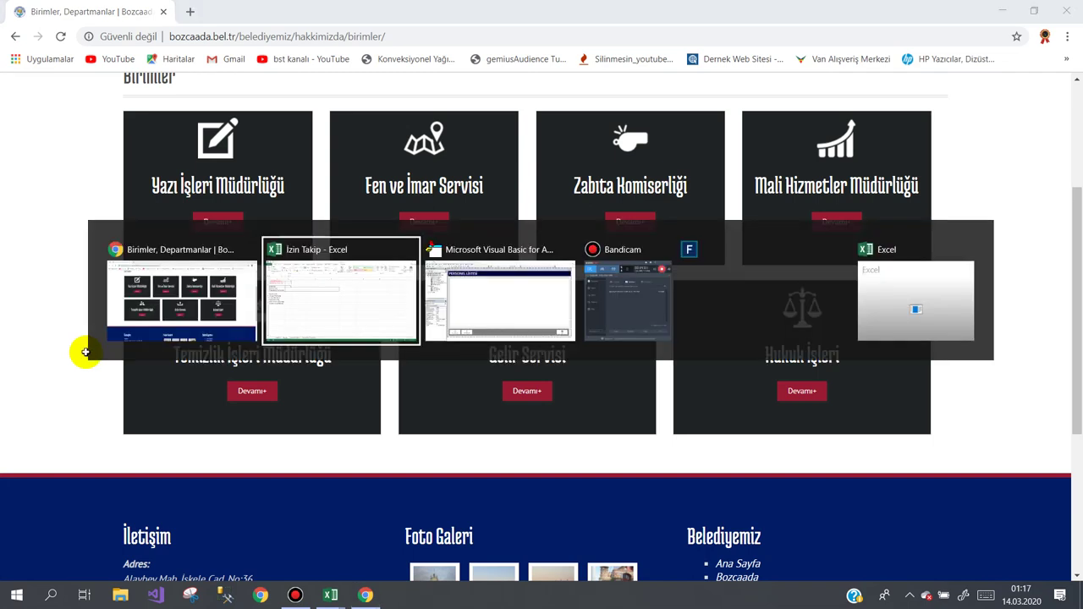
text(Gelir)
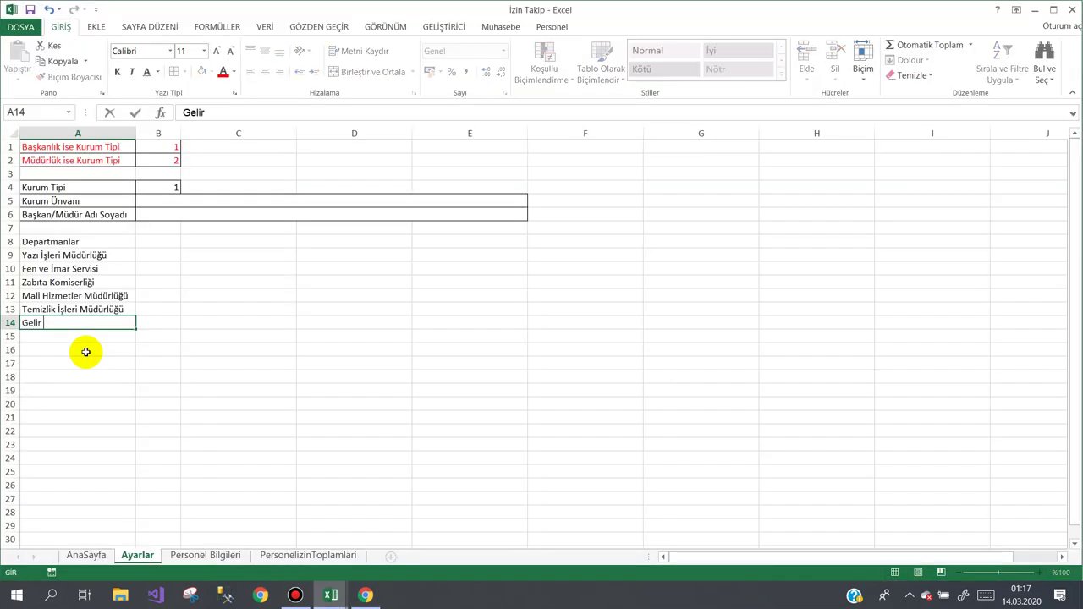
text( Servisi)
key(Return)
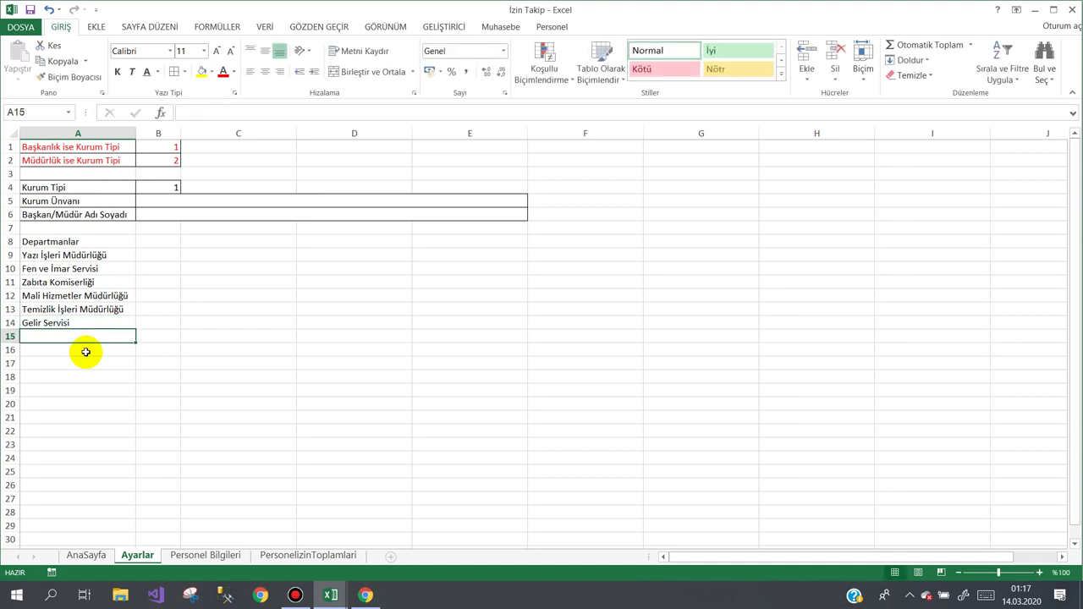
text(Hukuk İ)
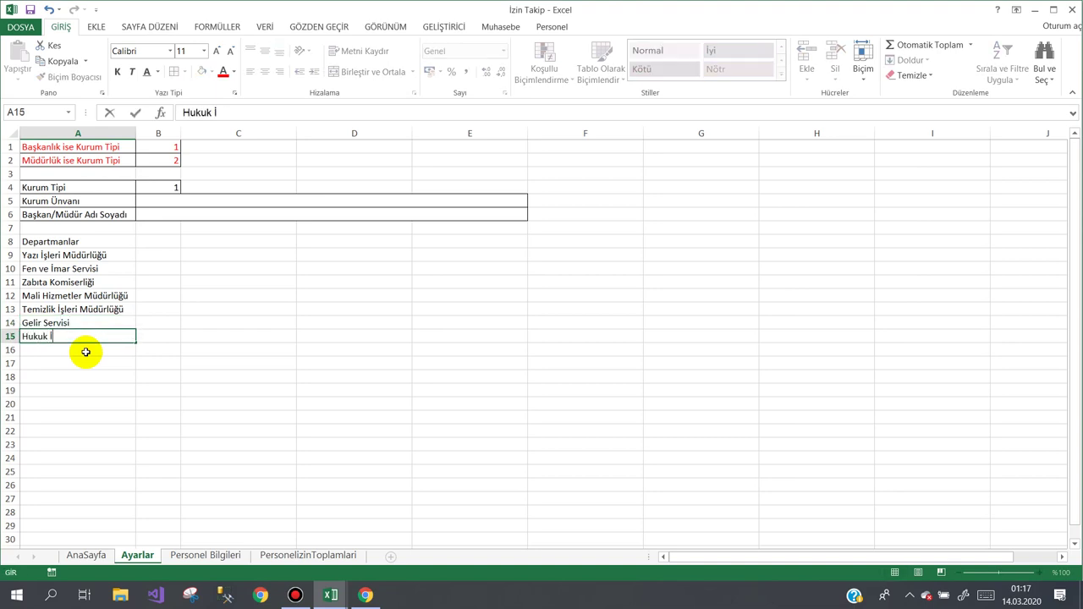
text(şleri)
key(Return)
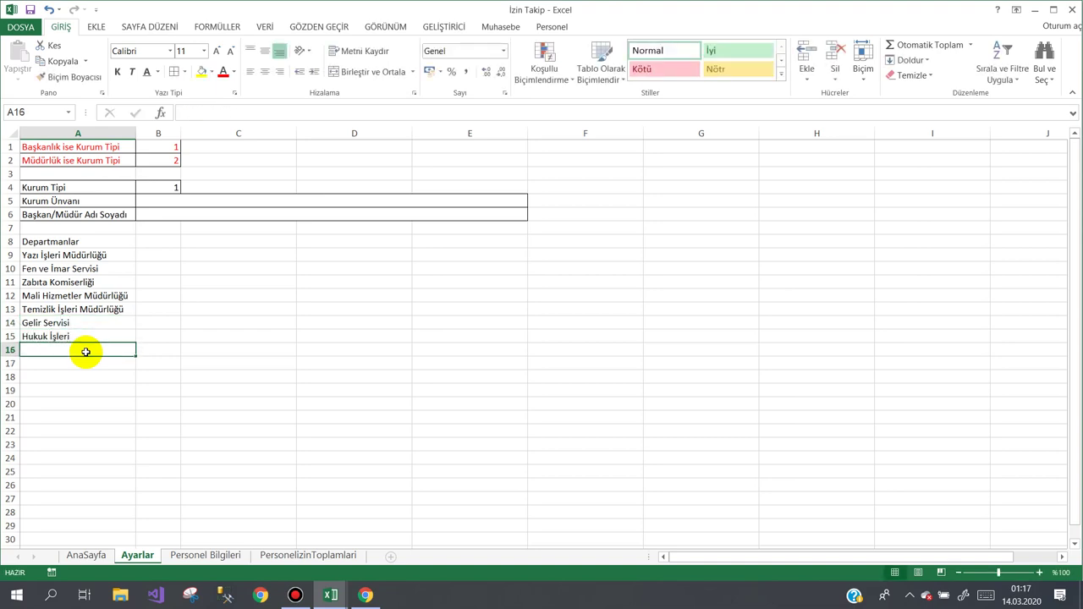
Step: Widen column B and add the heading 'Ünvanlar' in B8
click(164, 244)
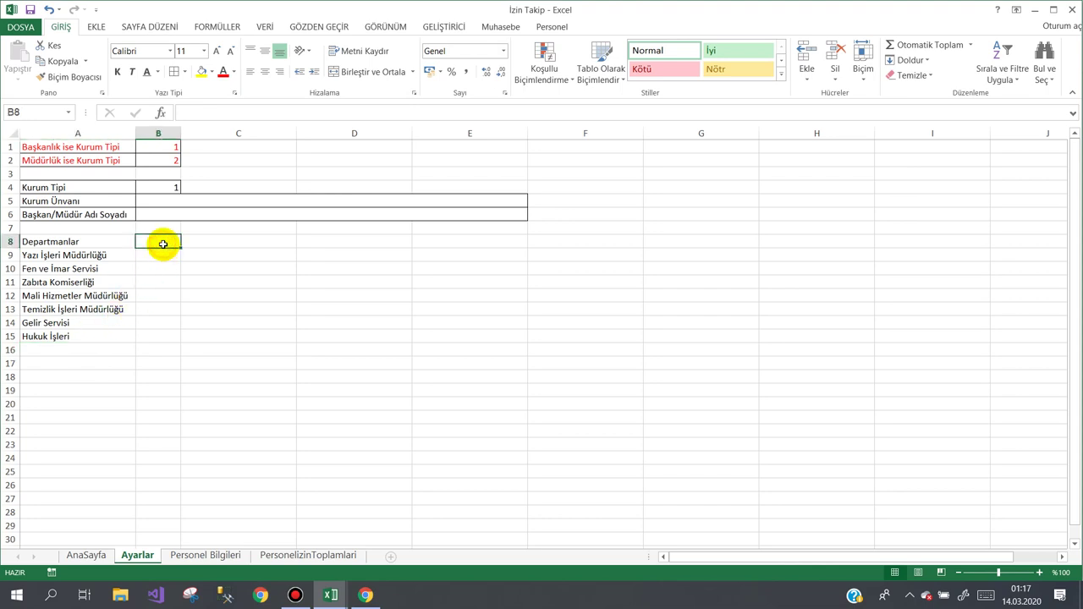
drag(180, 133, 212, 133)
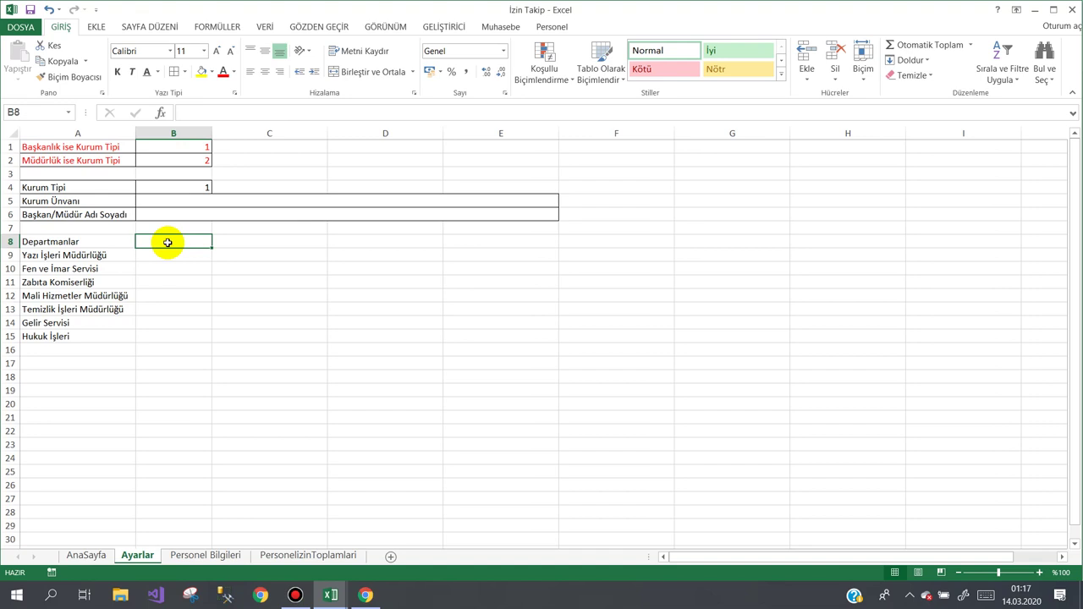
text(Ü)
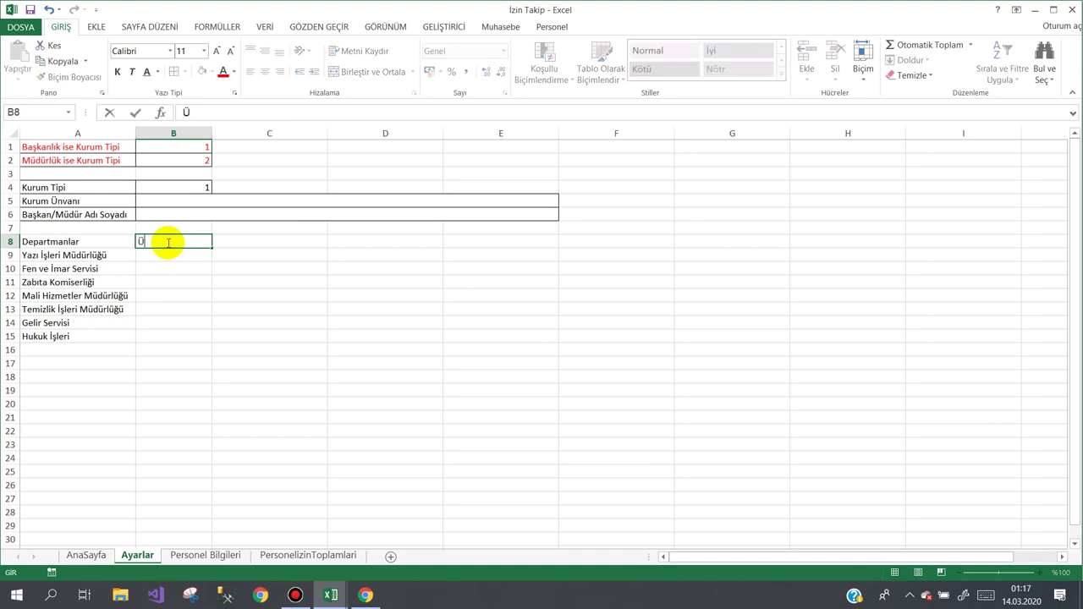
text(nvanlık)
key(BackSpace)
key(BackSpace)
text(ar)
key(Return)
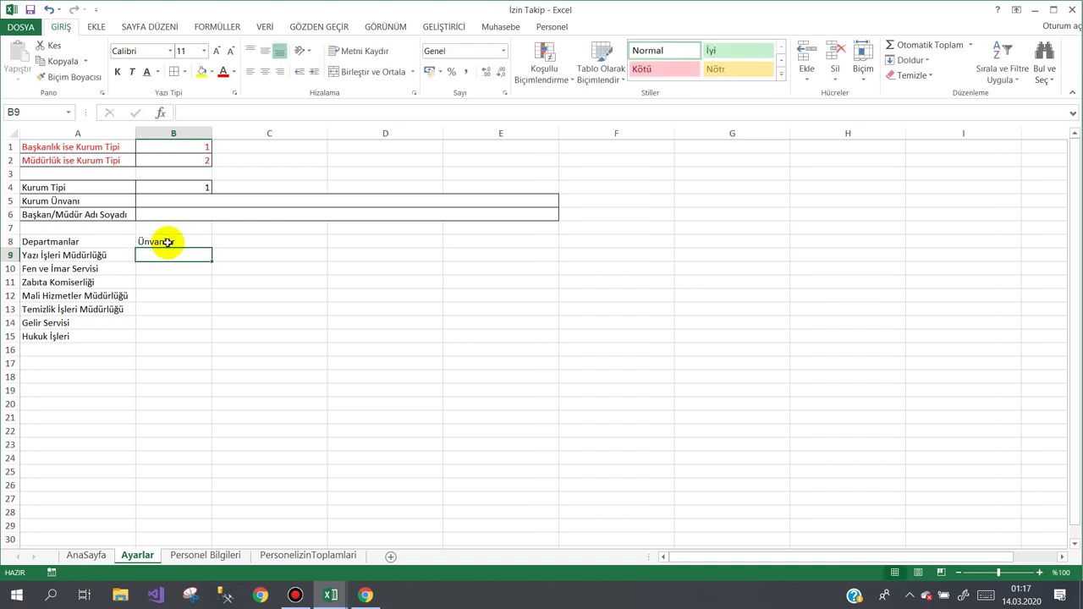
Step: Make the Departmanlar and Ünvanlar headings in A8:B8 bold and red
click(49, 350)
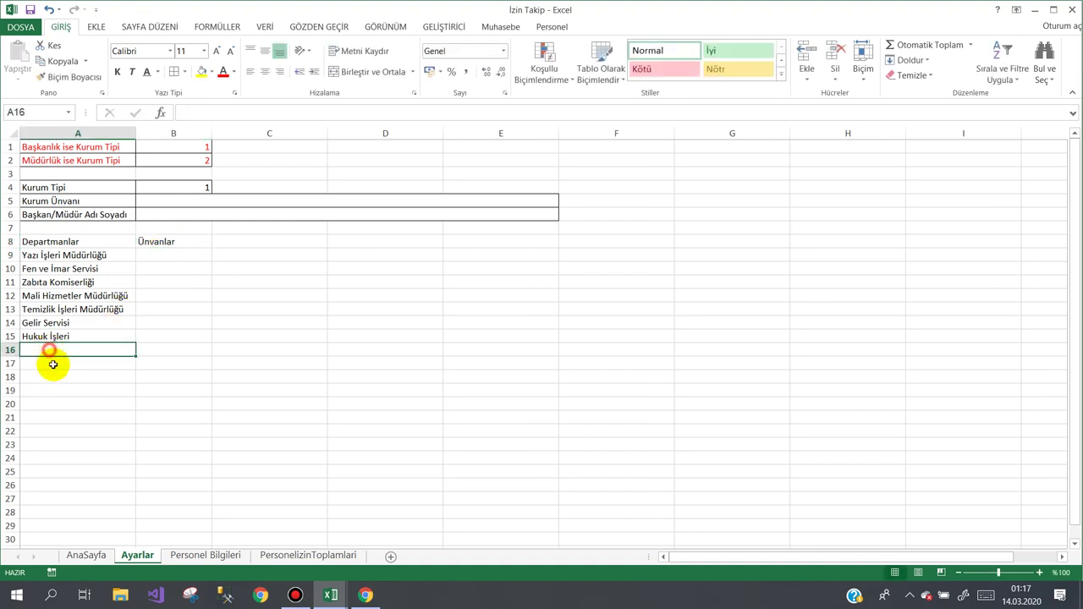
drag(53, 364, 61, 405)
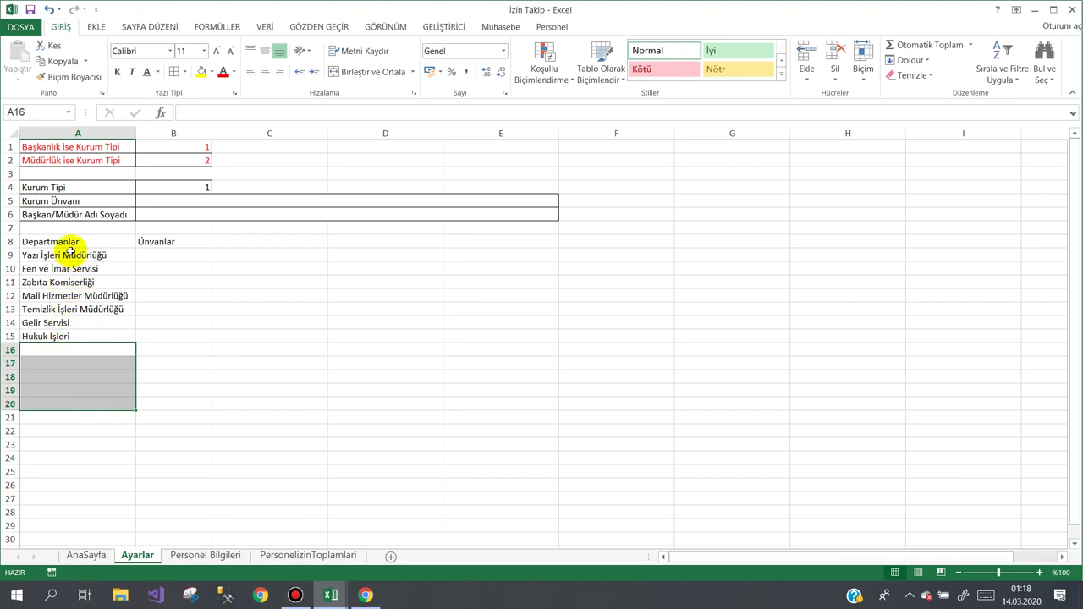
drag(69, 241, 177, 242)
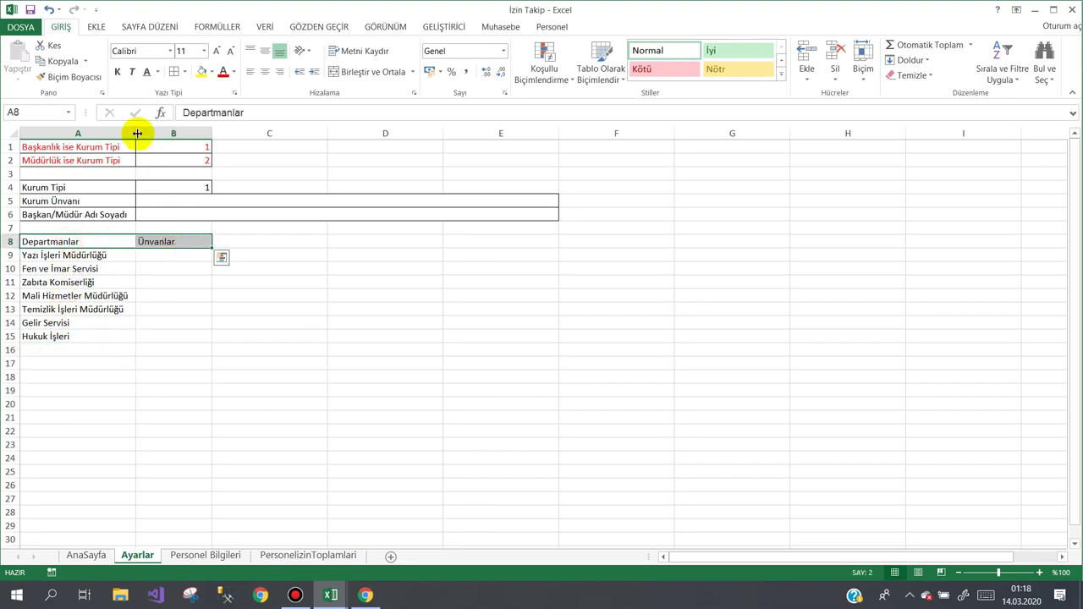
click(117, 72)
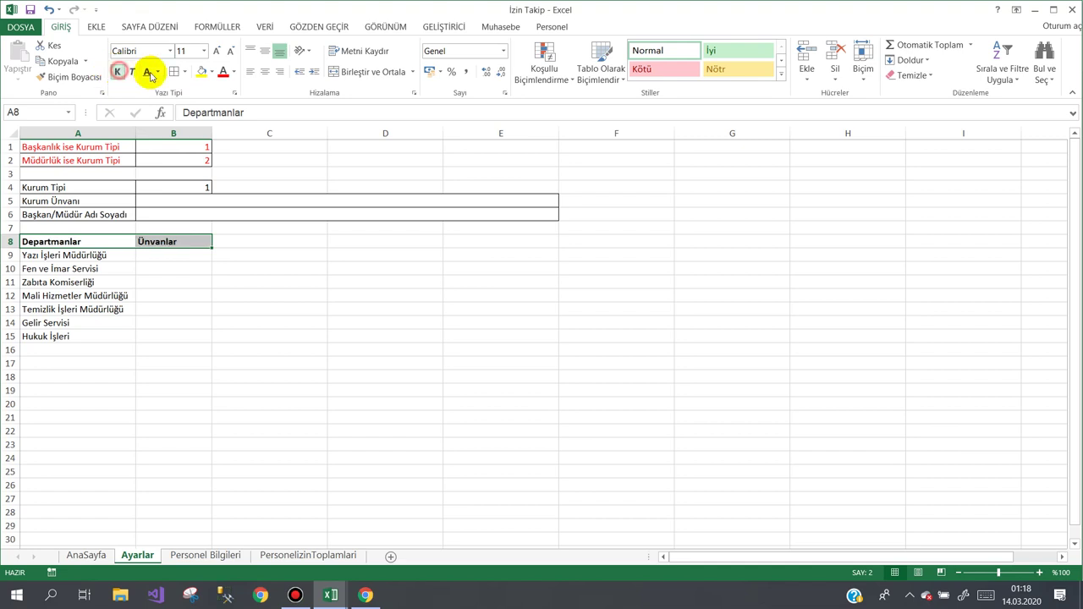
click(222, 72)
Step: Make the institution labels in A4:A6 bold with a yellow fill
drag(77, 186, 83, 215)
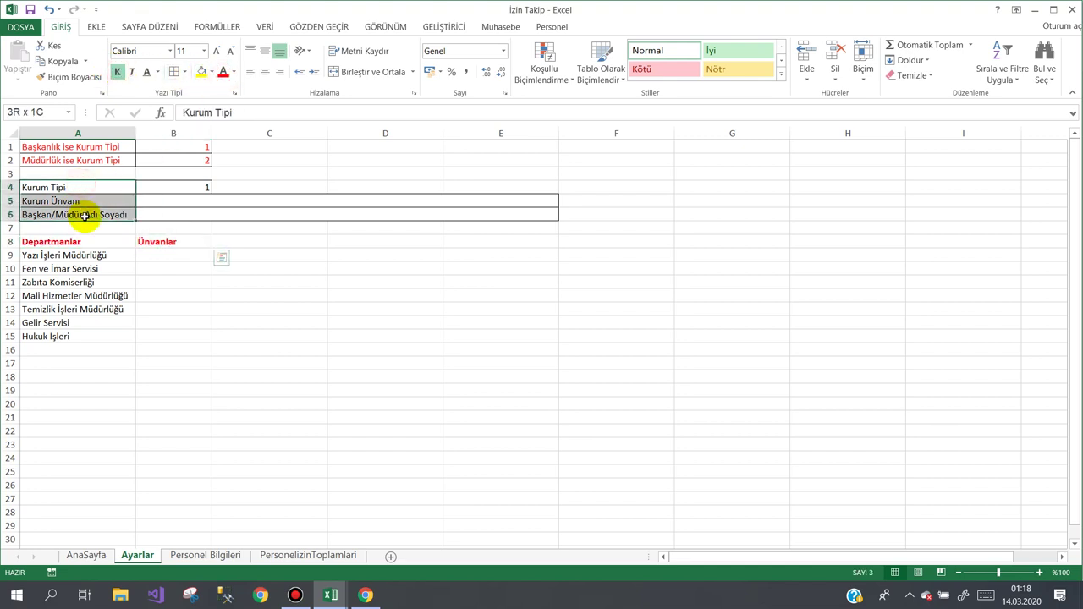
click(118, 72)
click(200, 72)
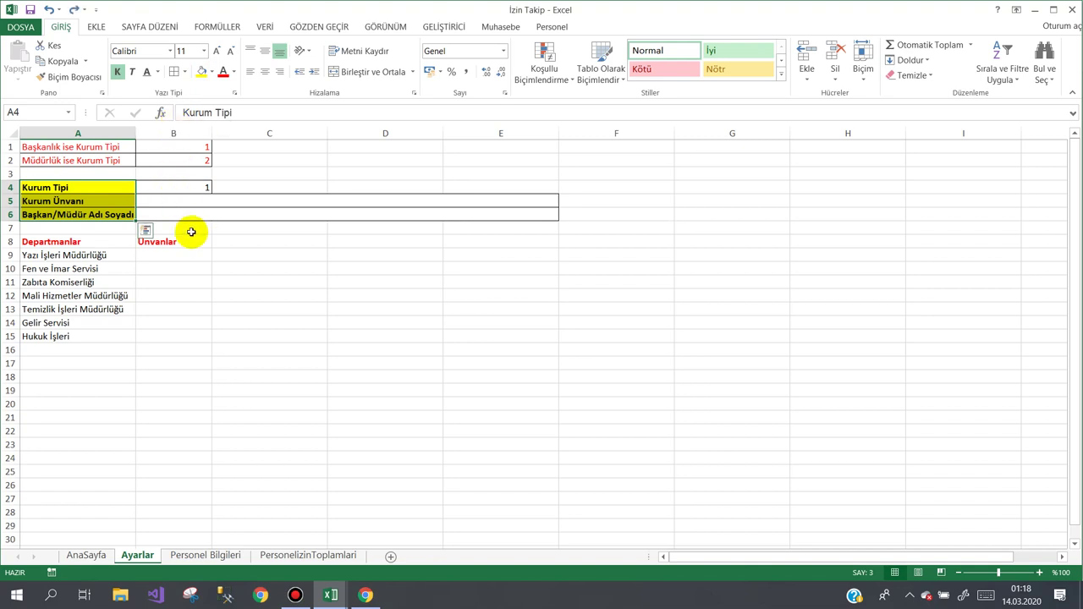
click(193, 268)
click(176, 240)
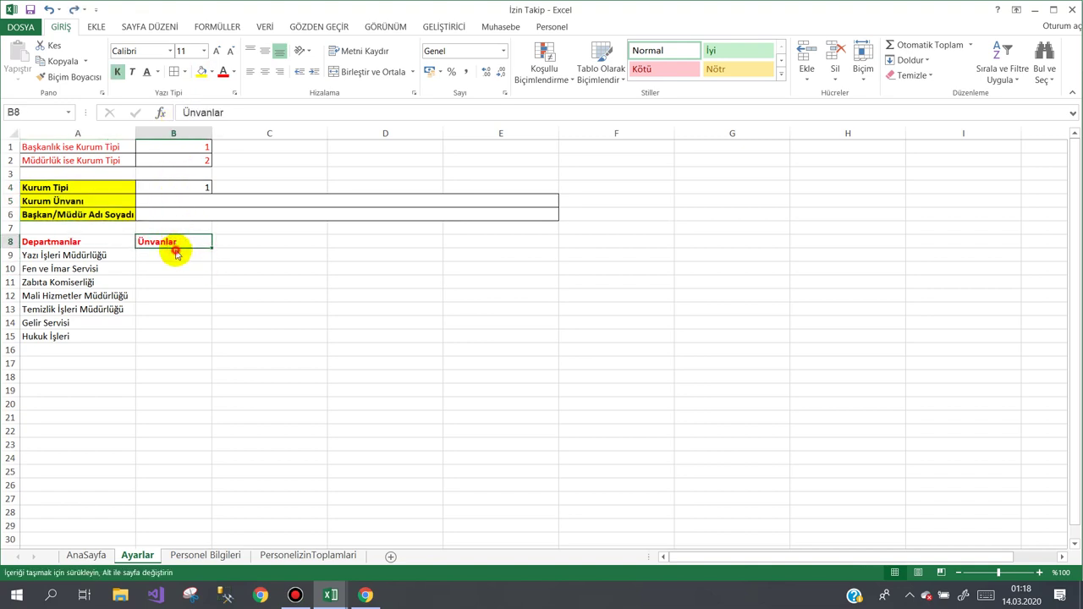
click(163, 257)
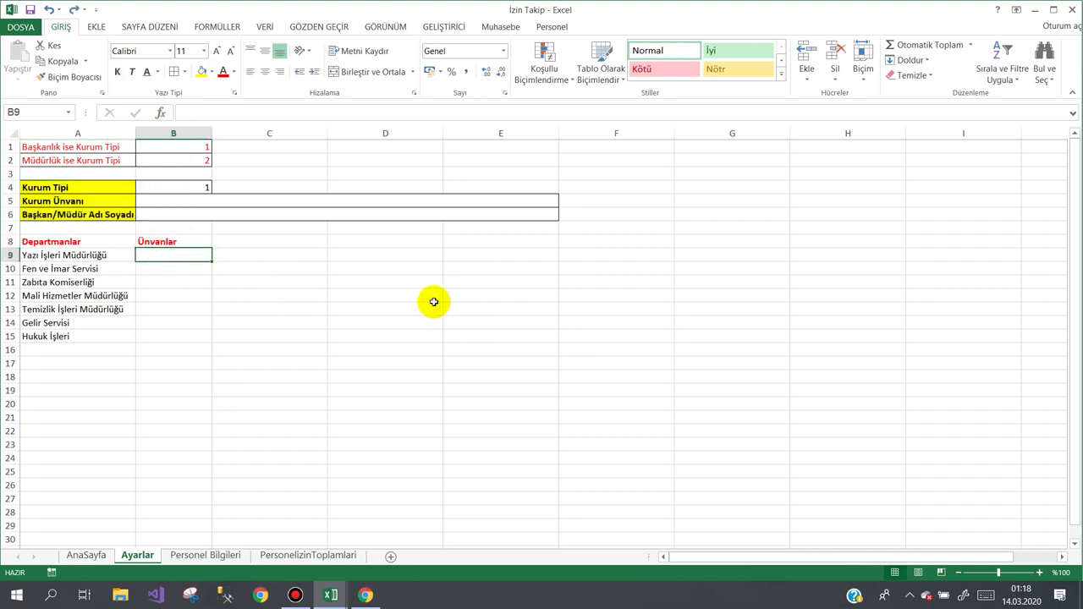
Step: Enter a first draft of titles in B9:B13: Başkan, Müdür, Memur, İşçi, Hizmetli
text(Müdür)
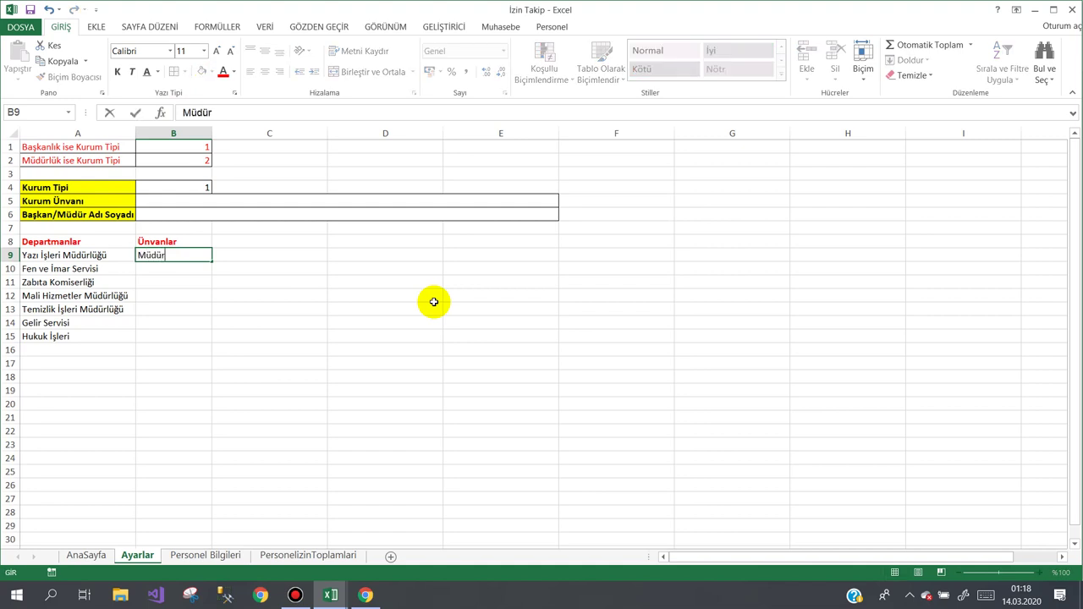
key(BackSpace)
key(BackSpace)
key(BackSpace)
key(BackSpace)
key(BackSpace)
text(B)
text(aşkan)
key(Return)
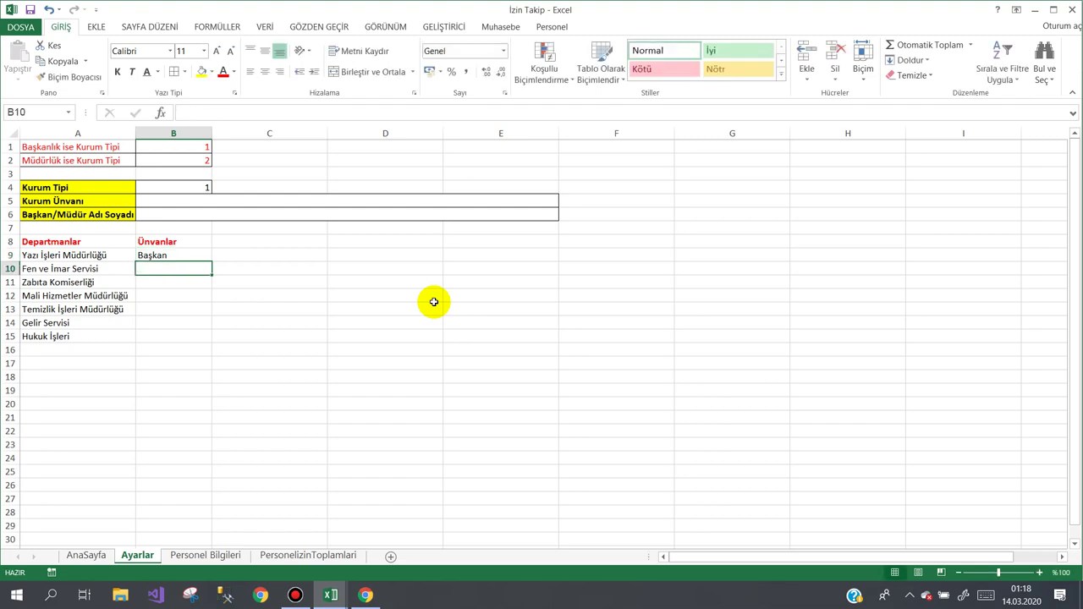
text(Müdür)
key(Return)
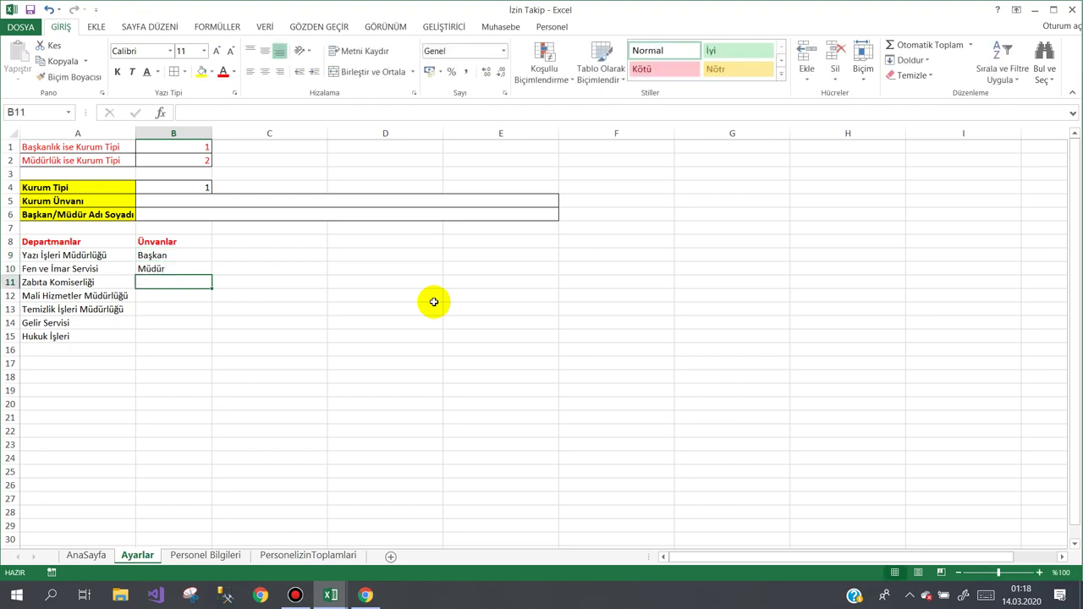
text(Memur)
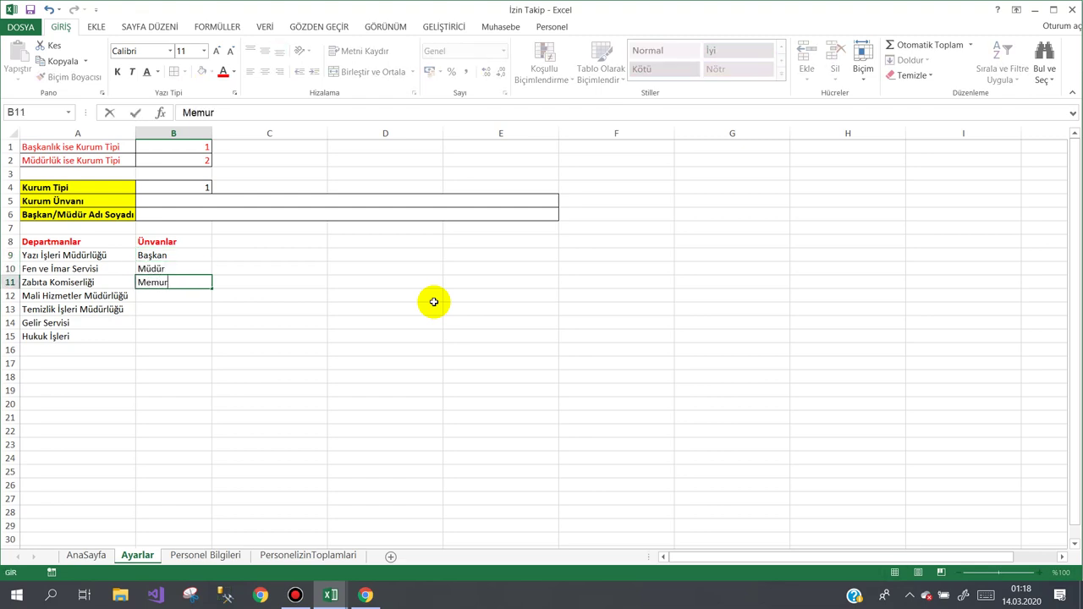
key(Return)
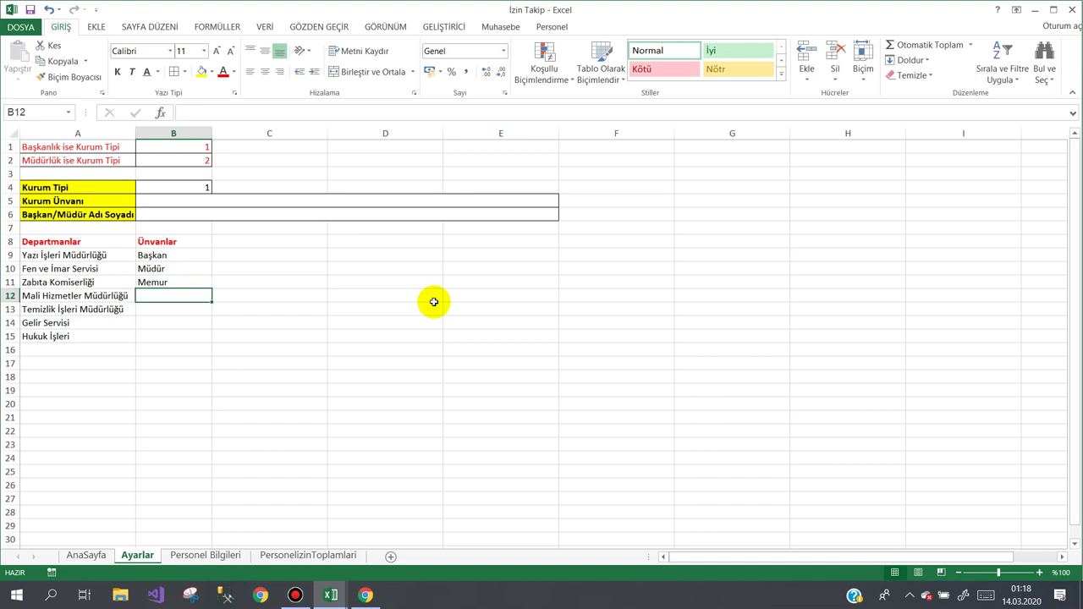
text(İşçi)
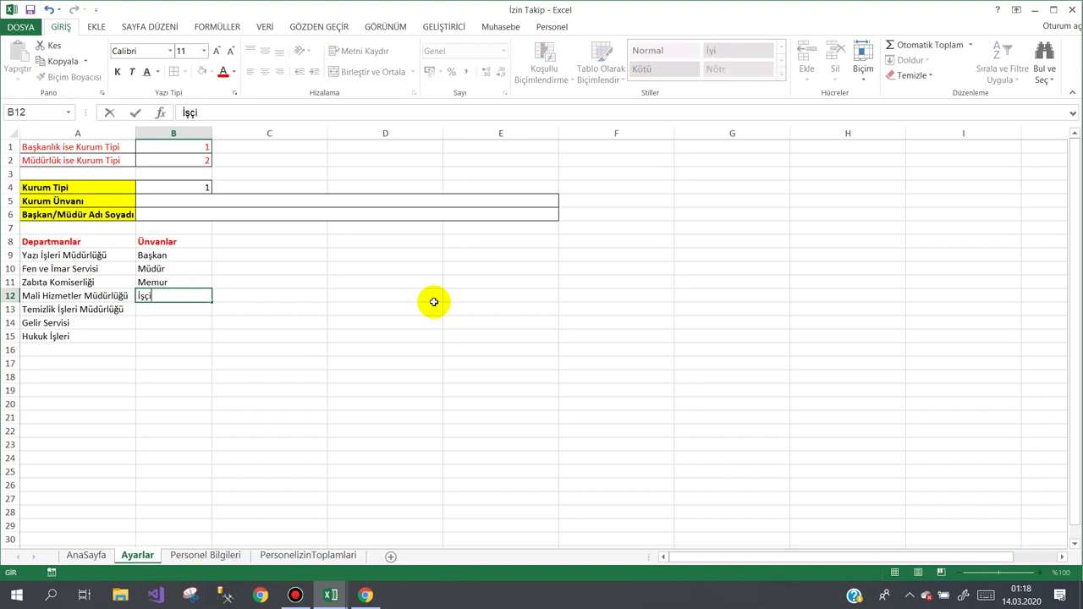
key(Return)
text(Hizmetl)
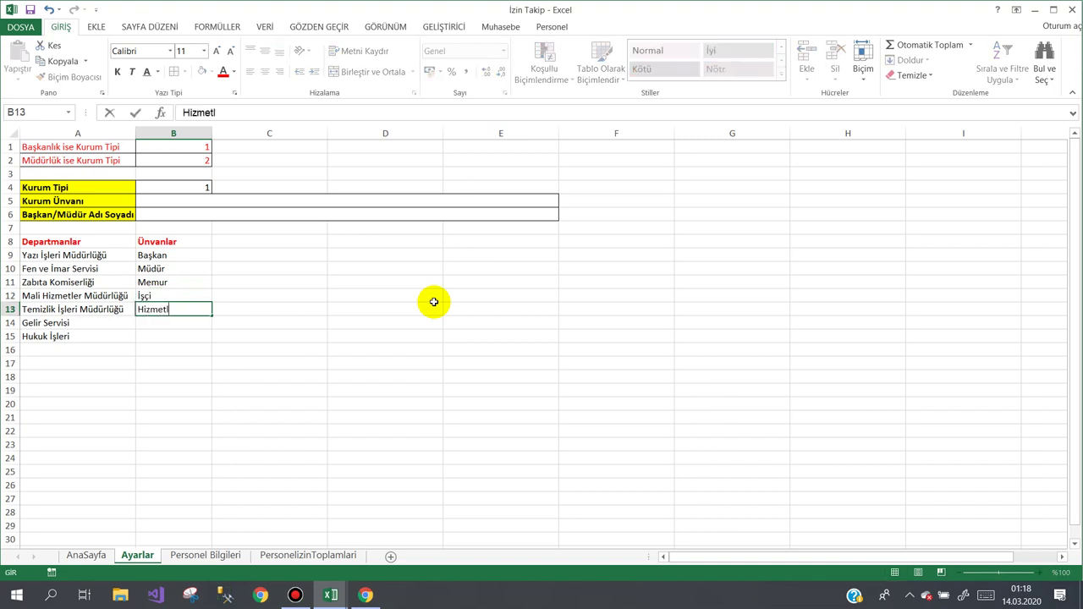
text(i)
key(Return)
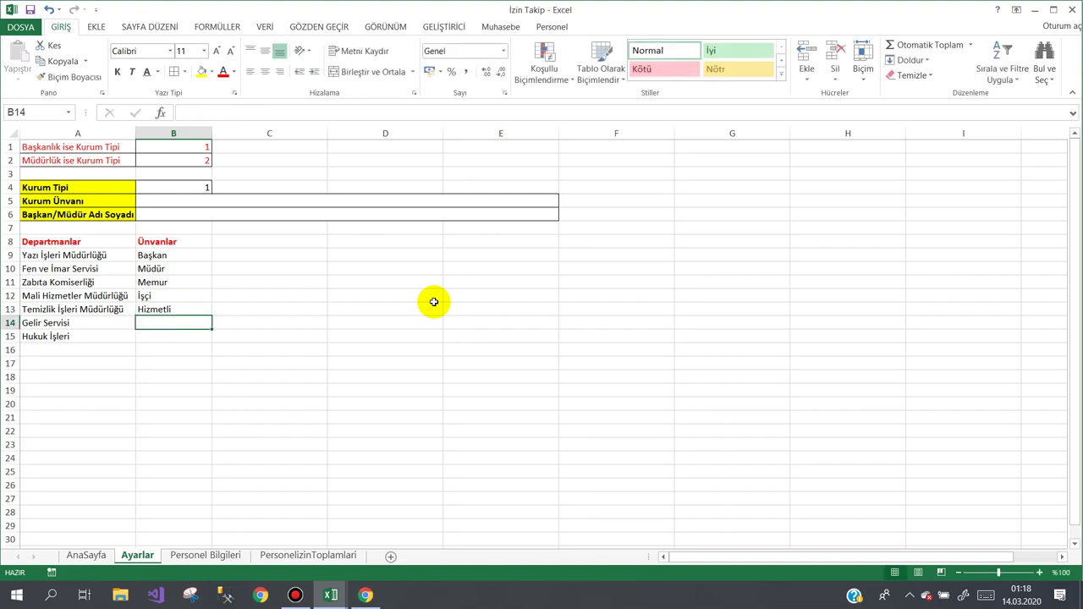
Step: Revise the titles so B11 reads Uzman and B12 reads Şef
text(U)
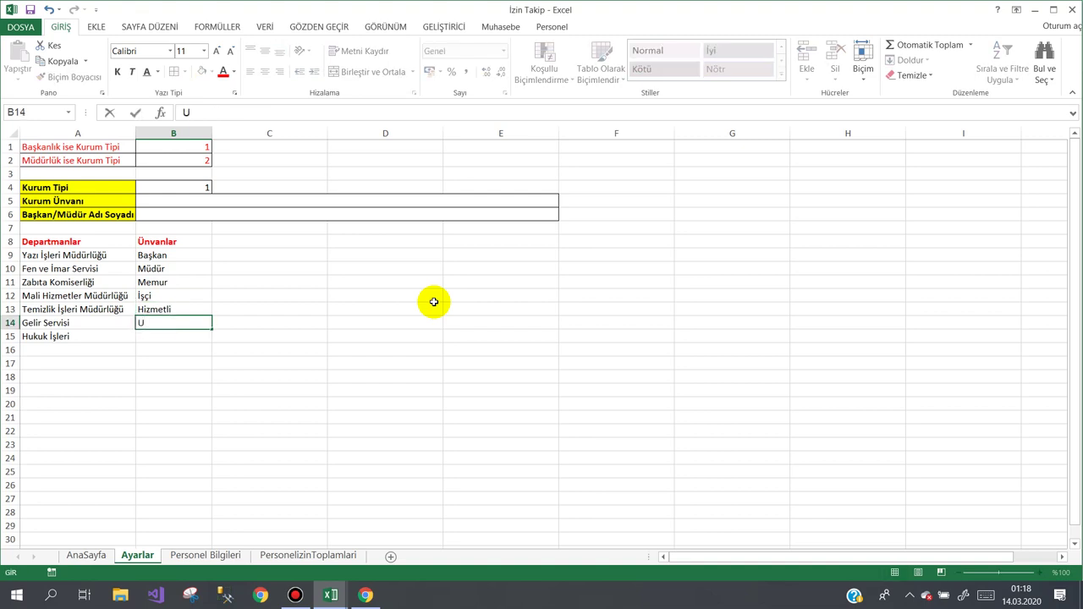
key(Up)
key(Up)
key(Up)
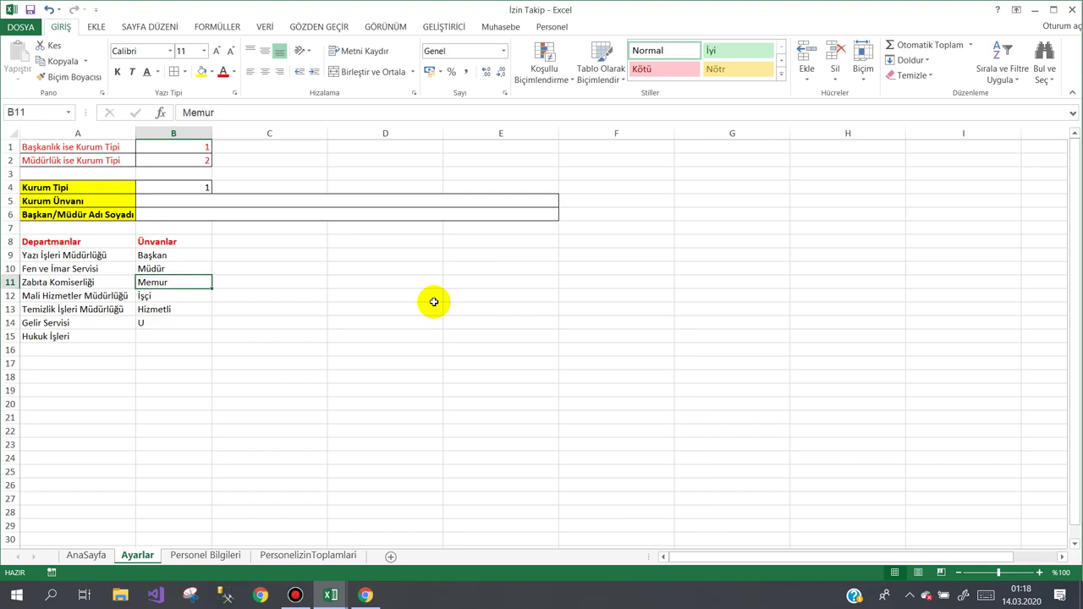
text(Uzma)
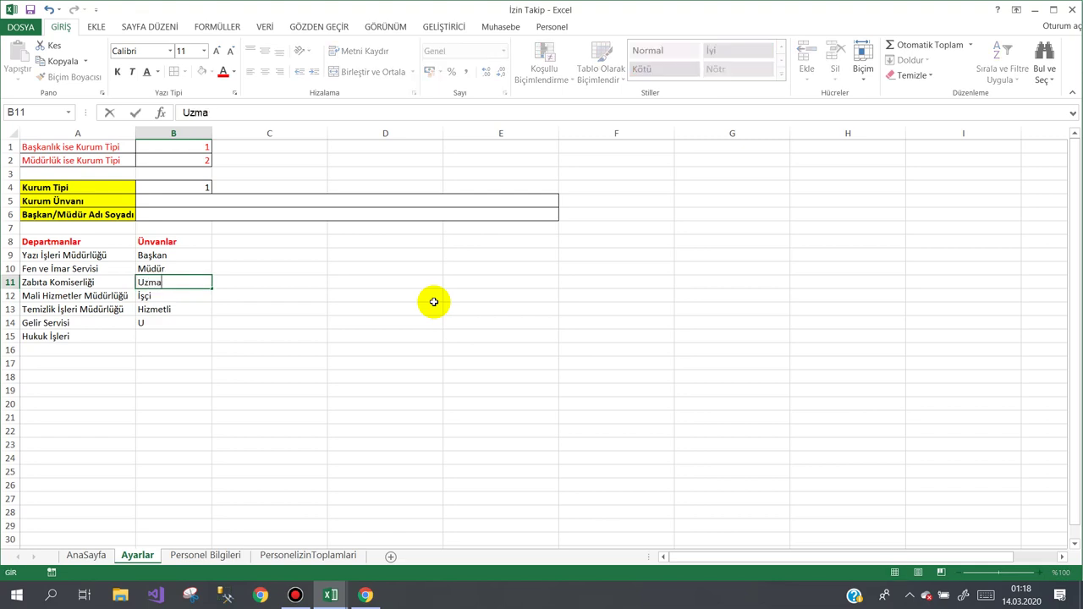
text(n)
key(Return)
text(Memu)
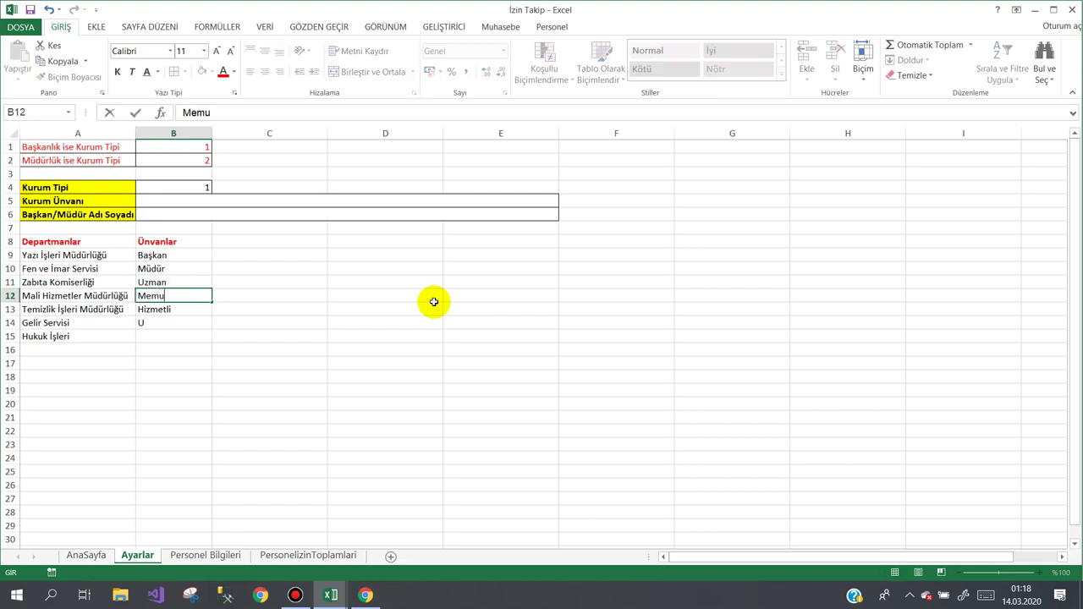
text(r)
key(Return)
text(Şe)
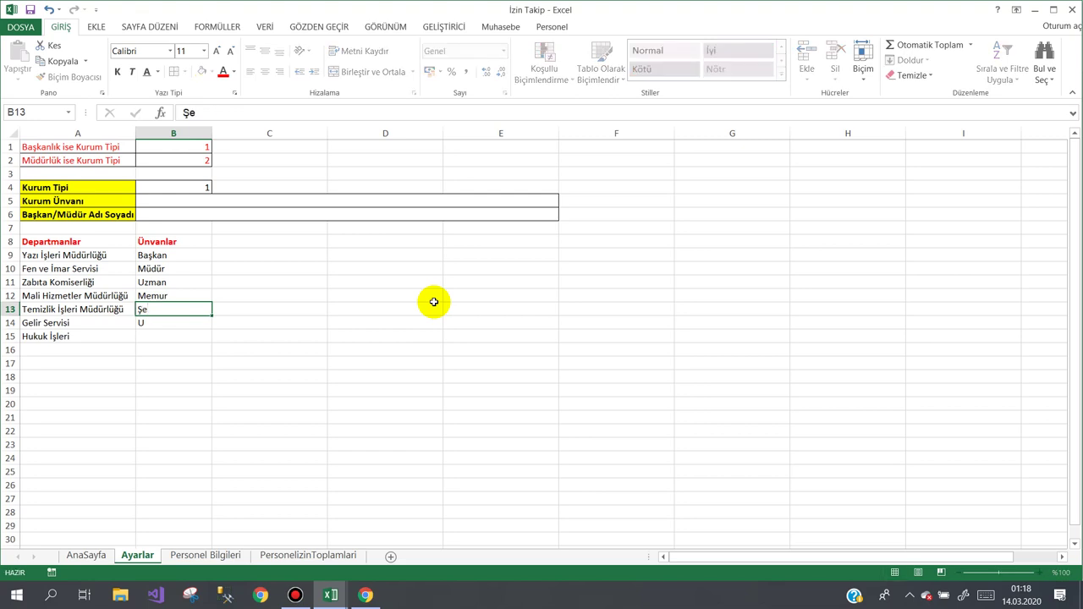
key(Up)
key(Up)
key(Down)
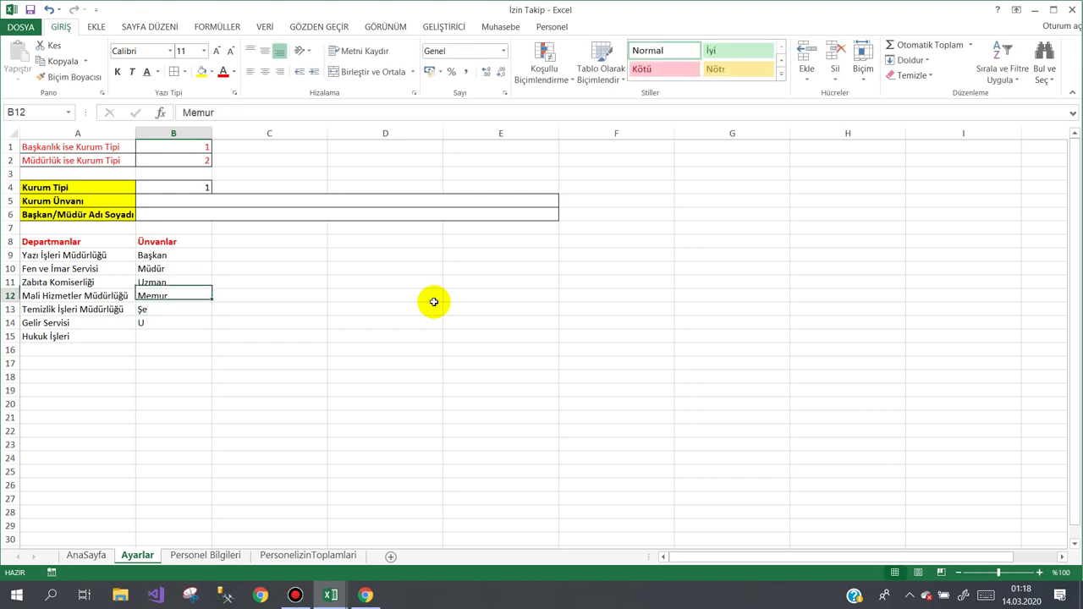
text(Şef)
key(Return)
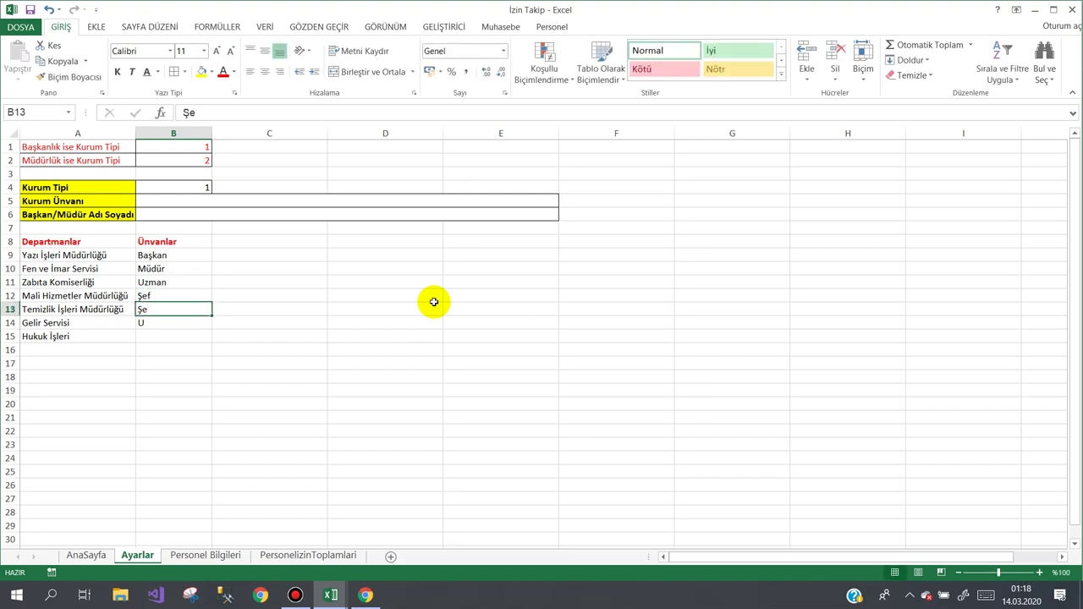
Step: Enter Memur, Hizmetli, Zabıta and Komiser in B13:B16
text(Memur)
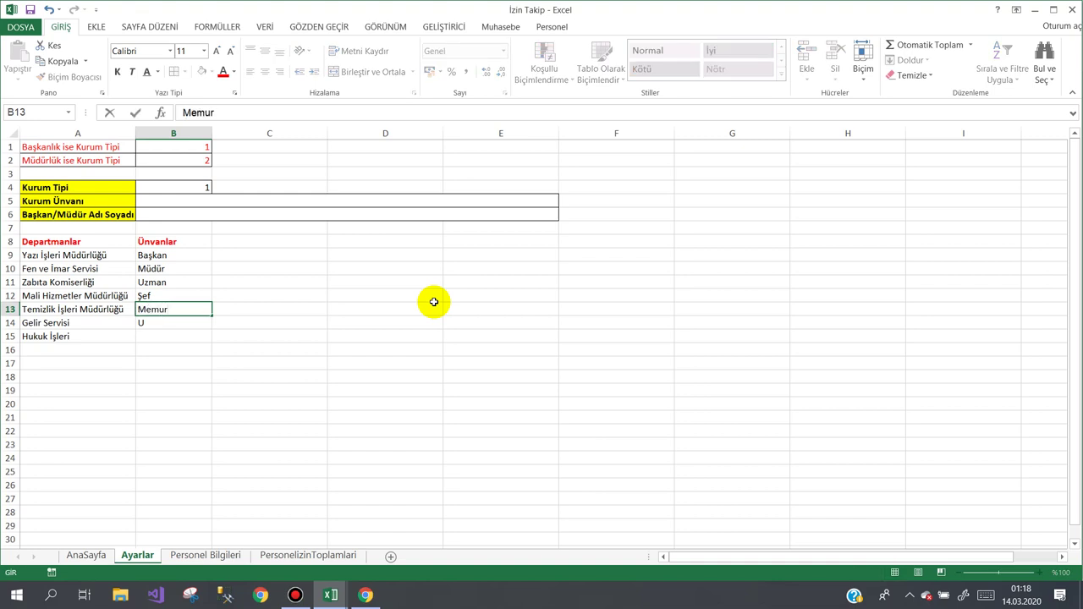
key(Return)
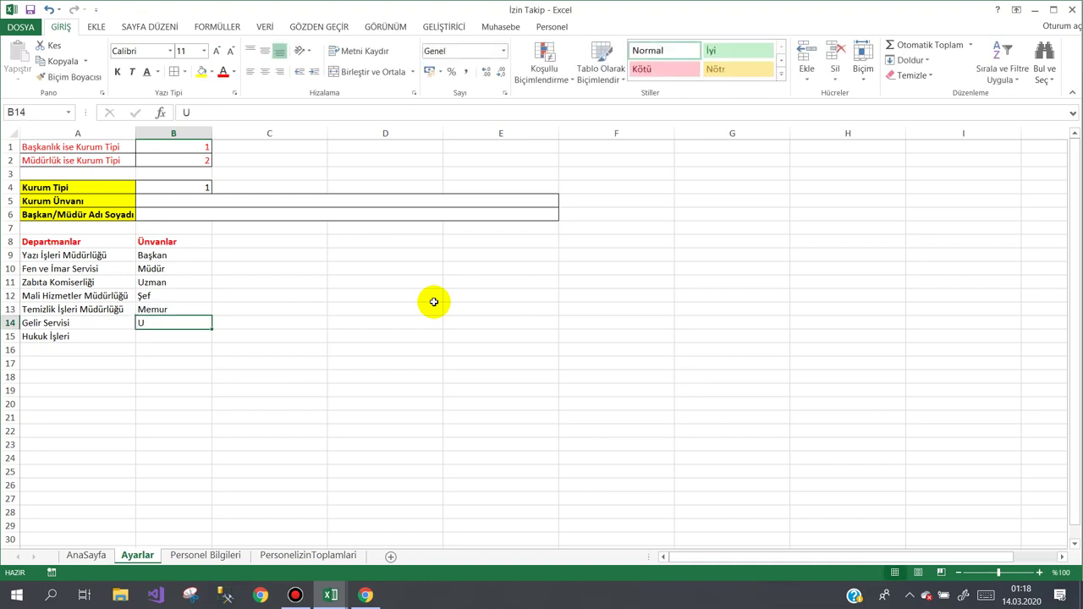
text(H)
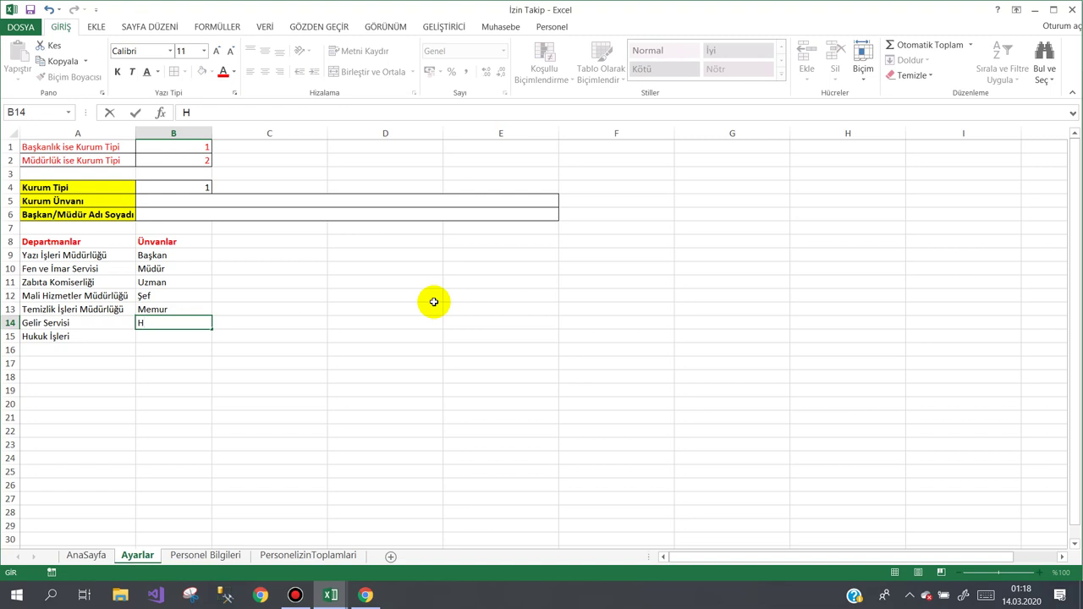
text(izmetli)
key(Return)
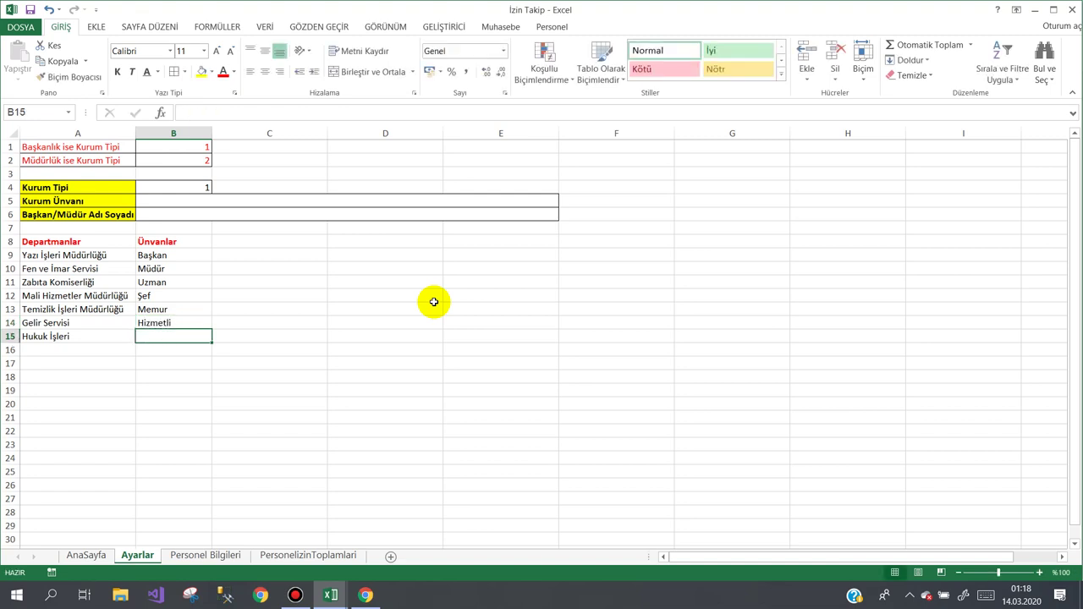
text(Zabı)
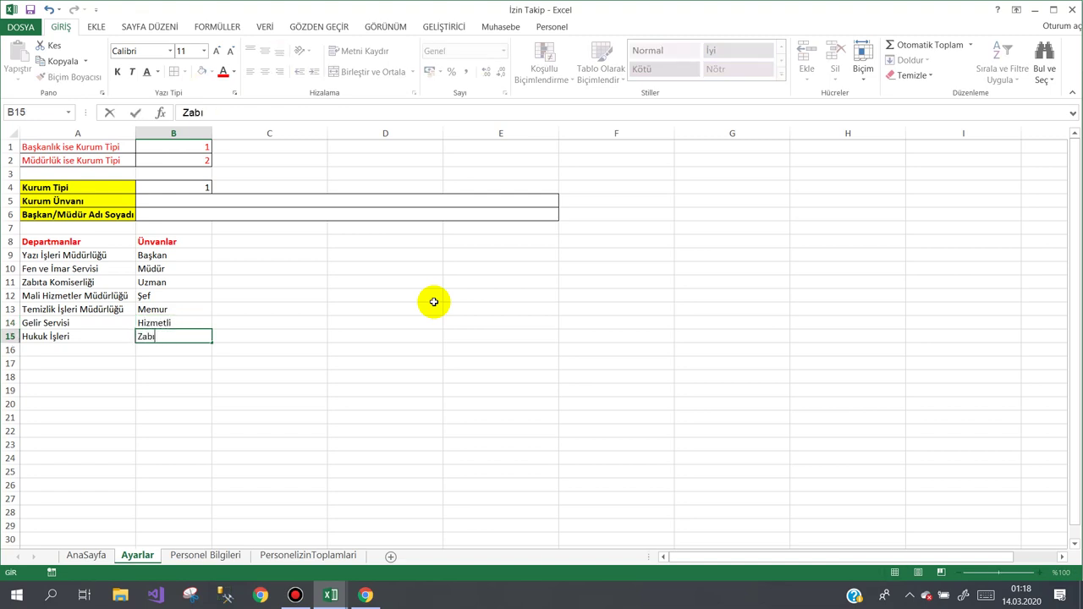
text(ta)
key(Return)
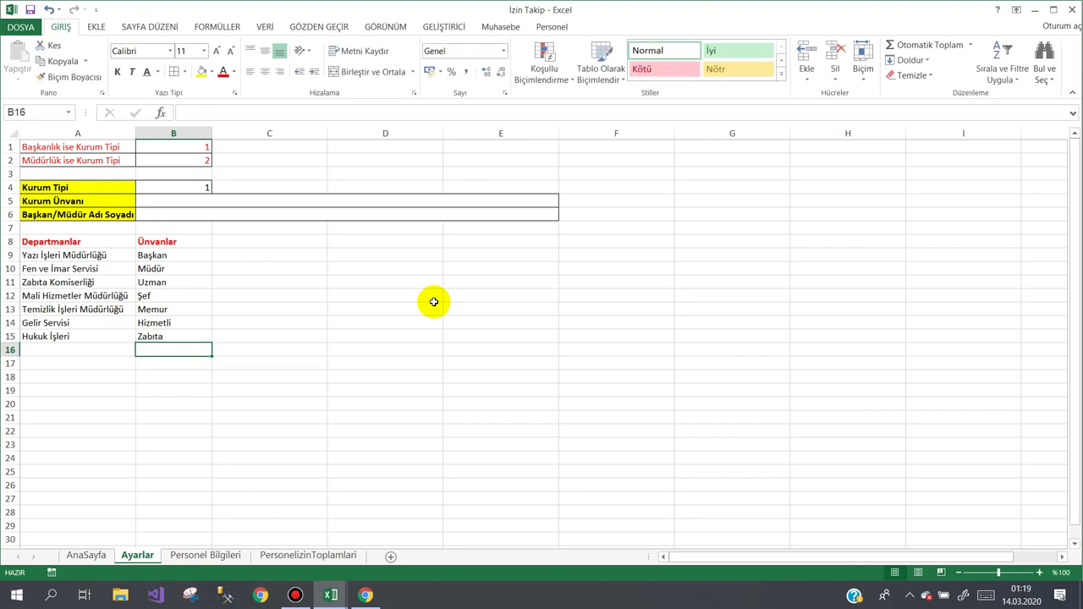
text(Komi)
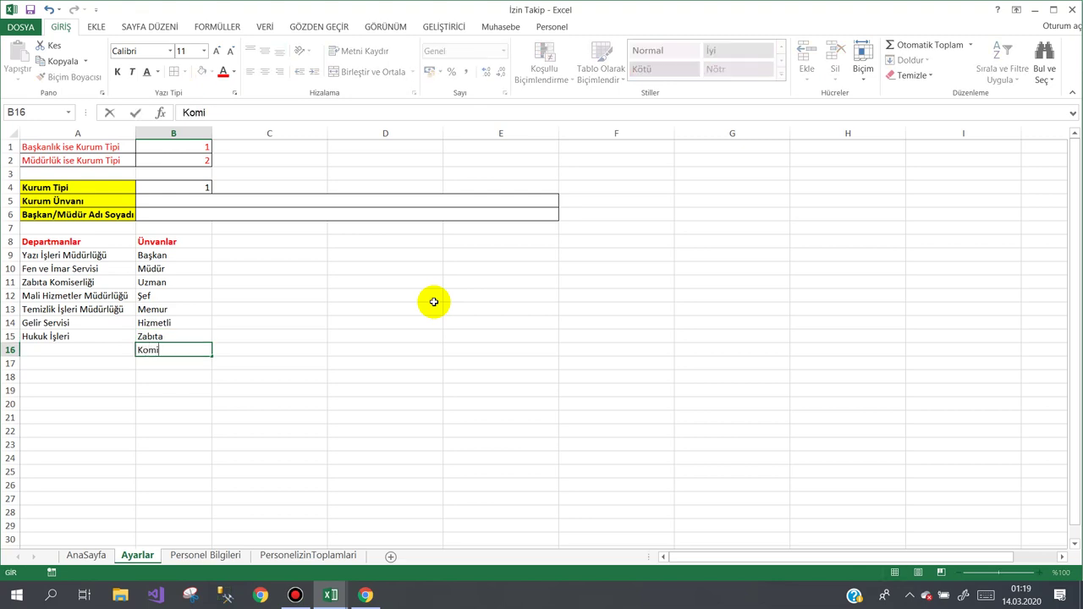
key(BackSpace)
key(BackSpace)
text(mi)
text(se)
key(Return)
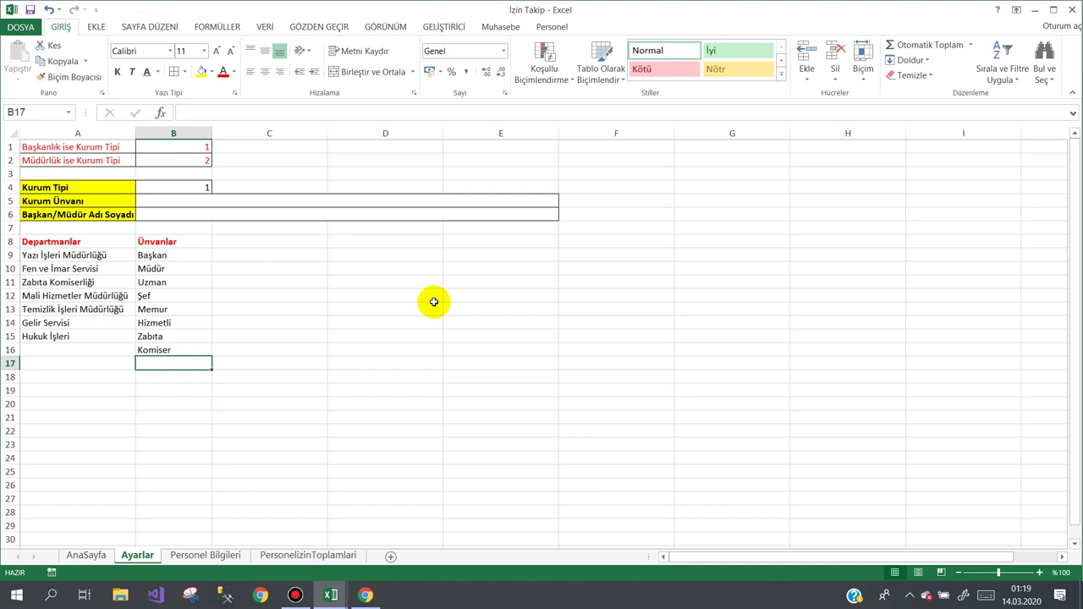
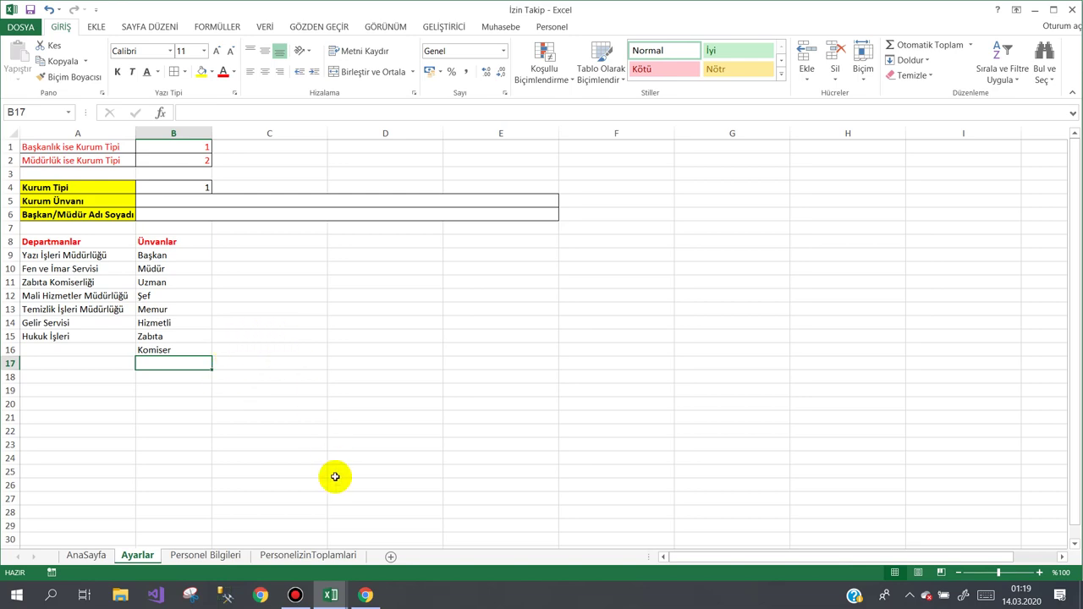
Step: Switch from the Excel workbook to the Visual Basic editor showing the İZİN GİRİŞ FORMU design
mouse_move(330, 593)
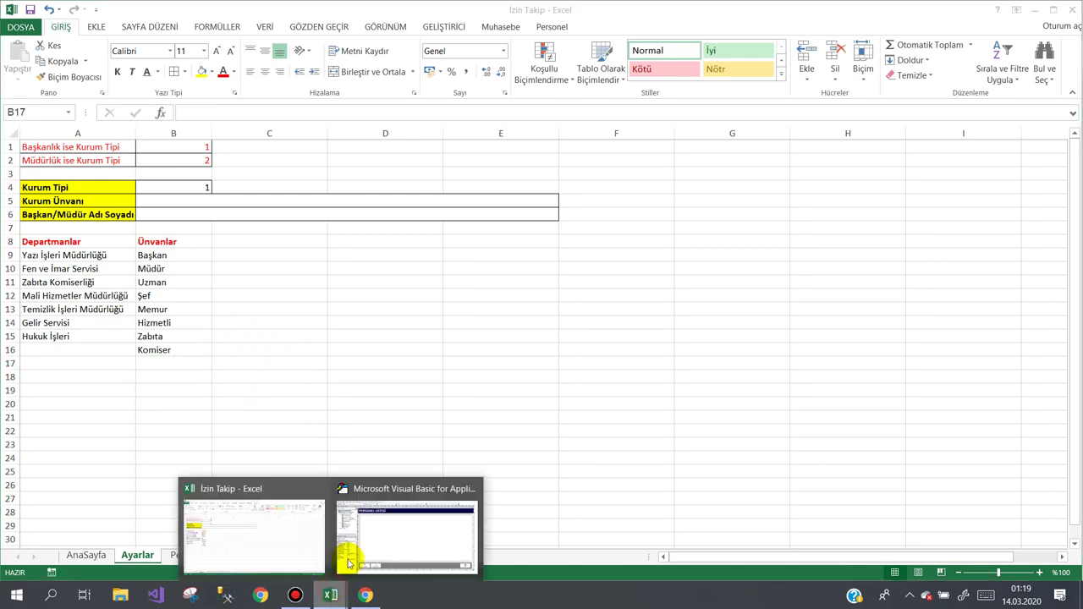
click(380, 522)
click(82, 219)
Step: Open the frmPersonelKayit (PERSONEL KAYIT FORMU) design and inspect its controls' properties
double_click(82, 219)
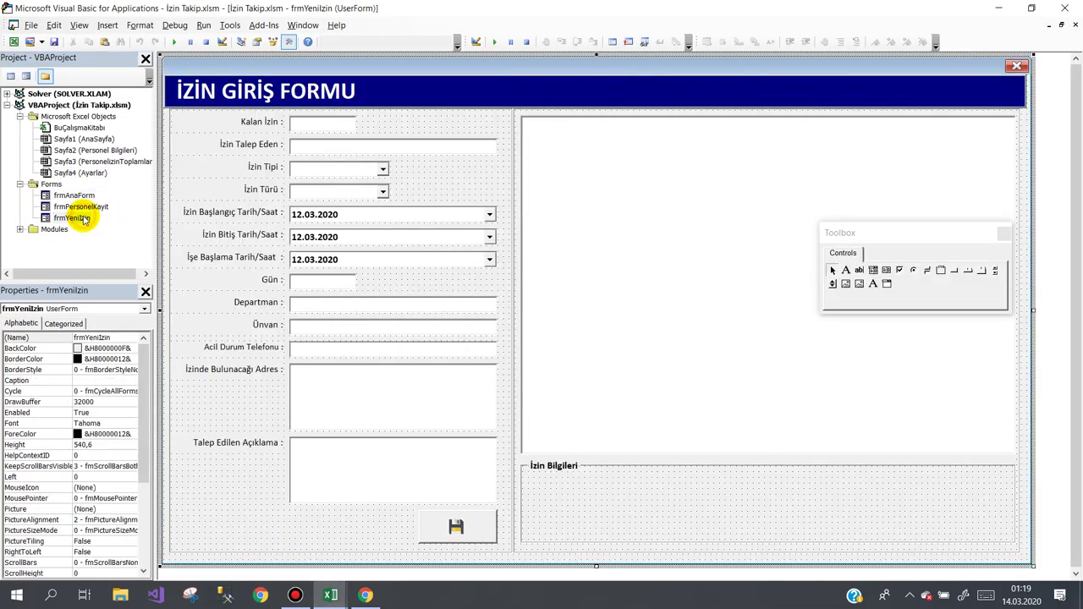
double_click(80, 206)
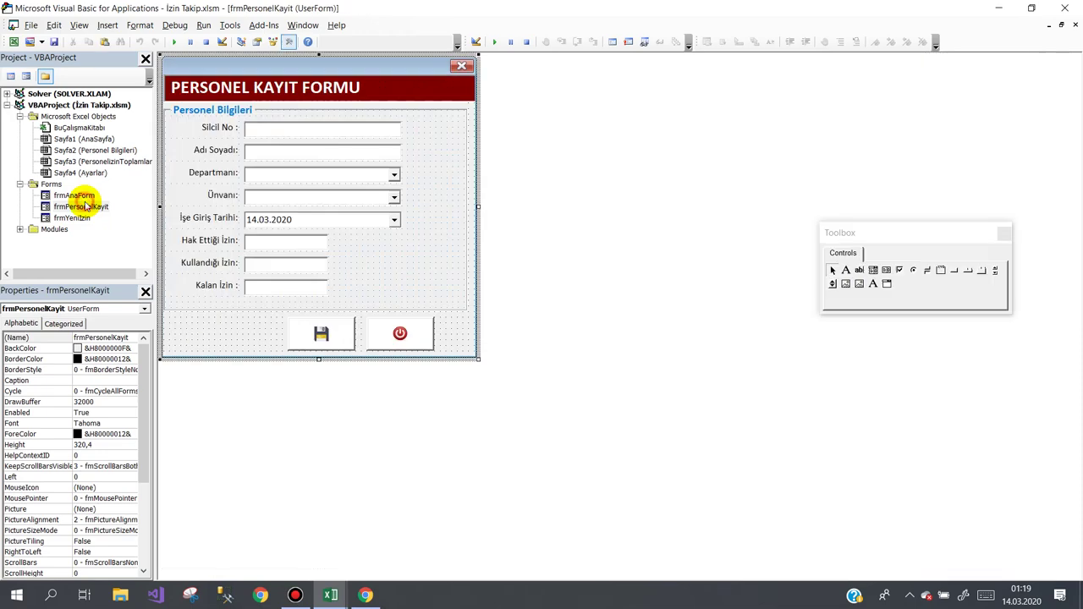
click(258, 174)
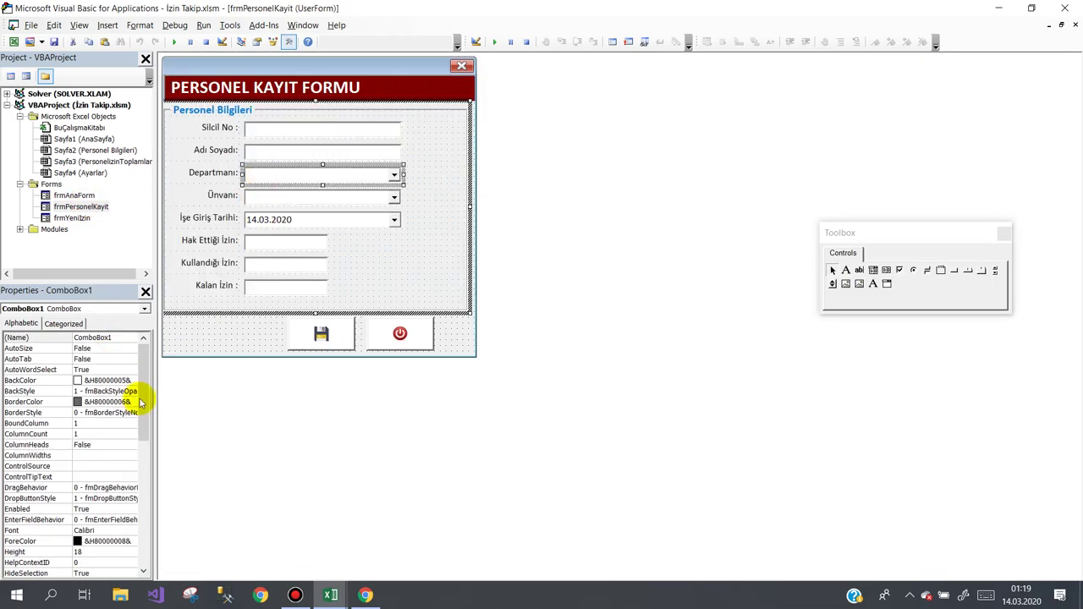
drag(145, 394, 147, 468)
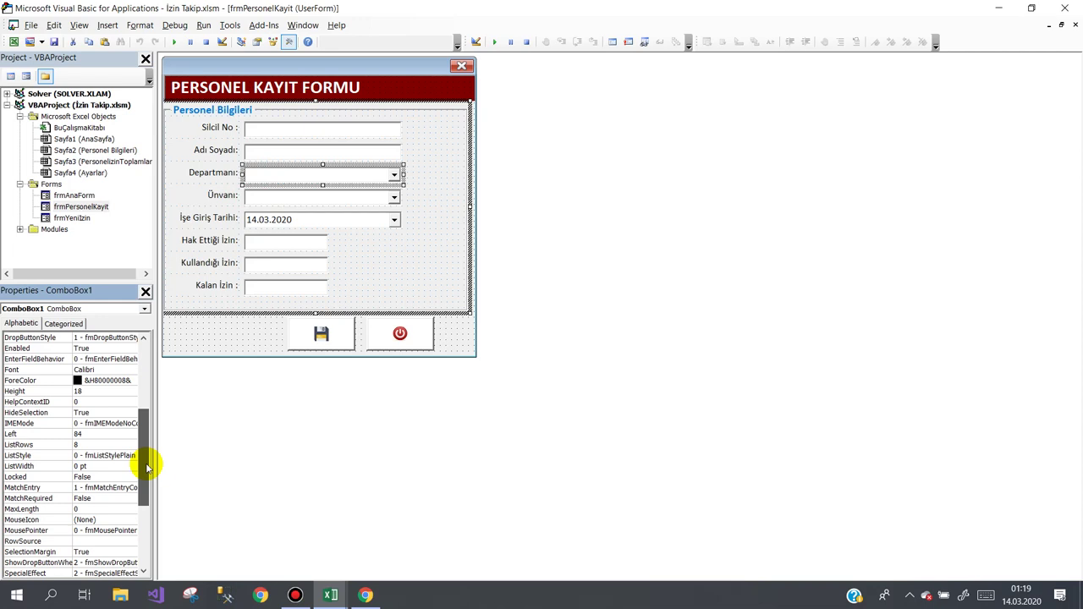
drag(147, 467, 145, 474)
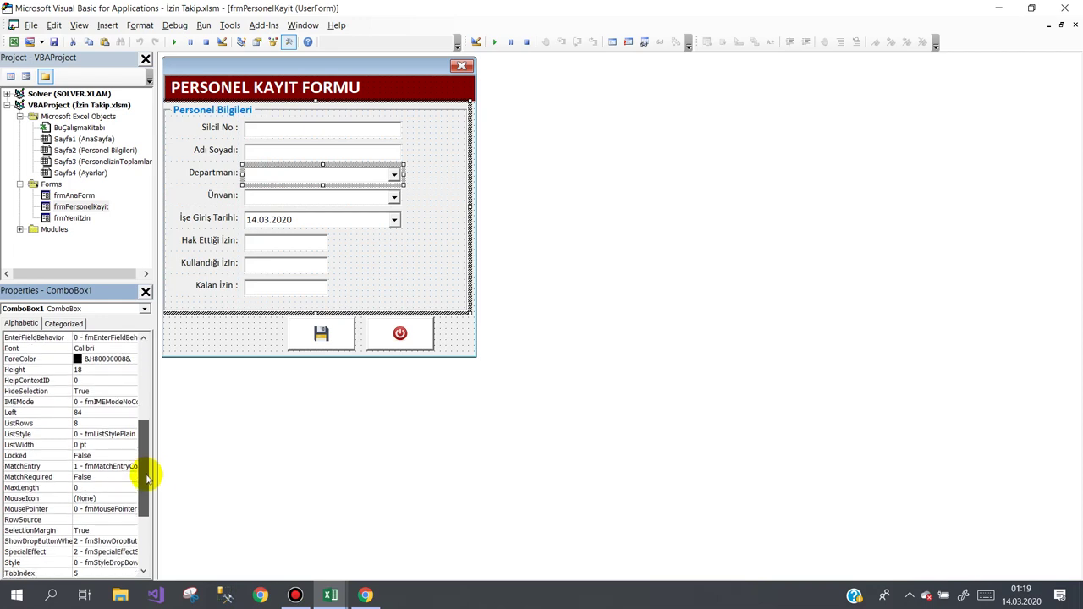
click(200, 339)
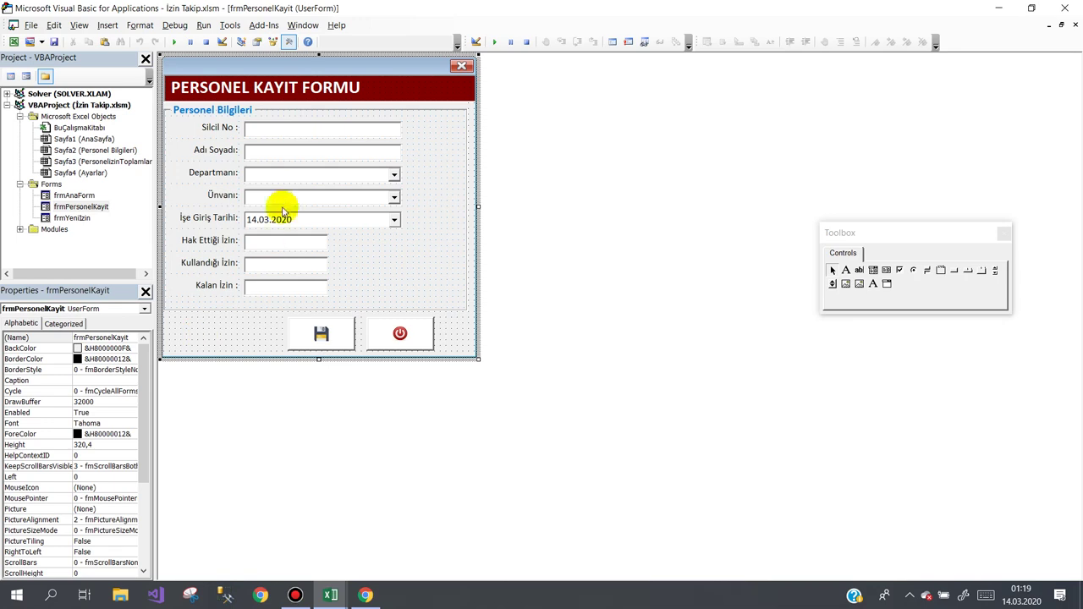
click(283, 174)
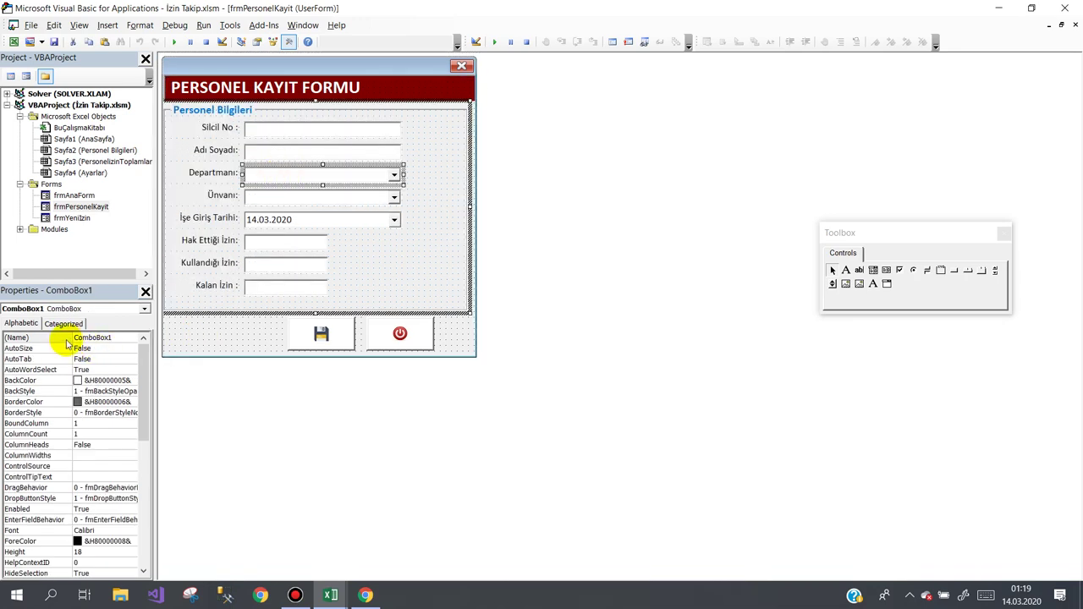
click(59, 338)
Step: Begin renaming the Sicil No text box to txtSicilNo
click(283, 131)
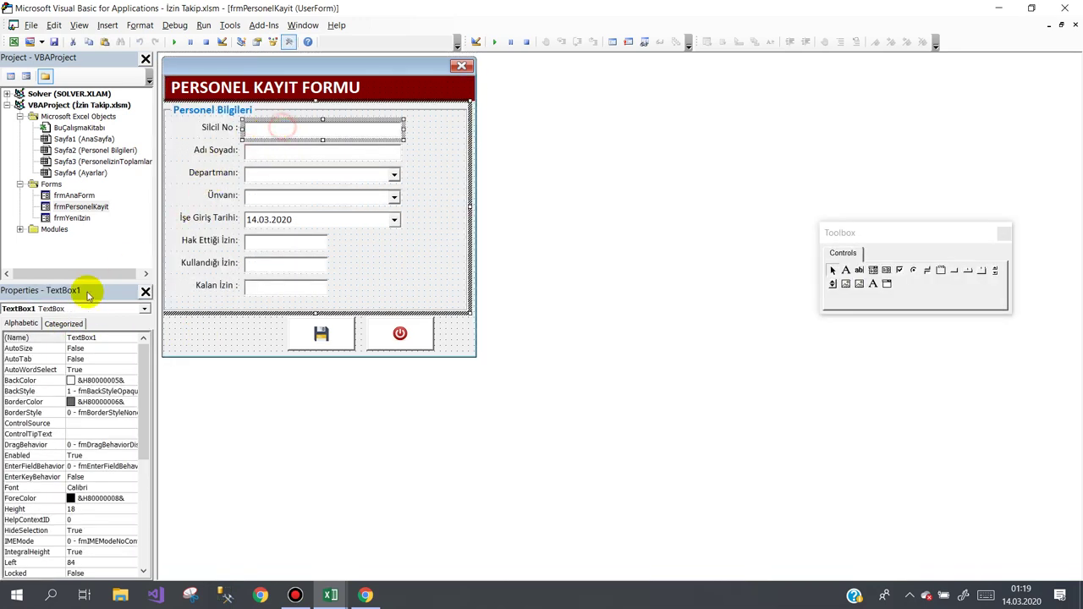
click(57, 338)
text(t)
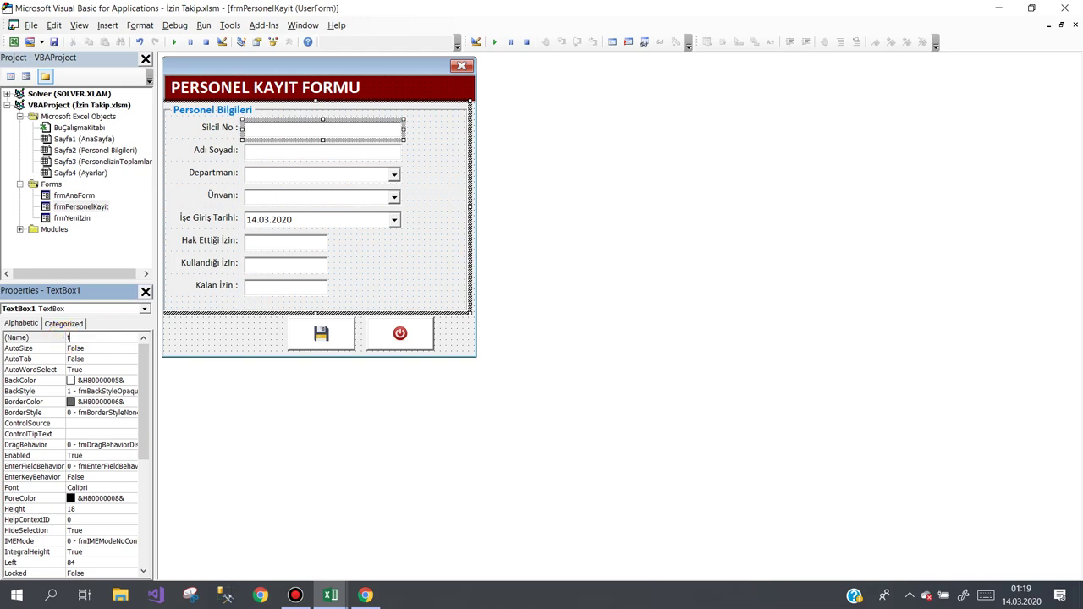
text(rxtS)
text(No)
text(ci)
text(No)
Step: Confirm the txtSicilNo name and rename the Adı Soyadı text box to txtAdSoyad
click(65, 339)
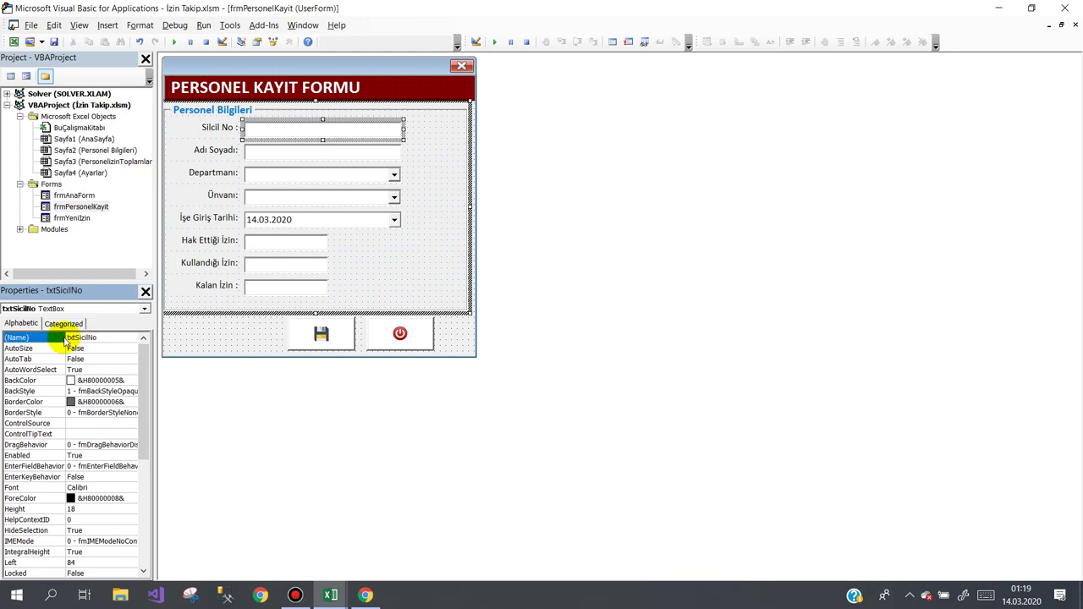
click(267, 153)
click(49, 338)
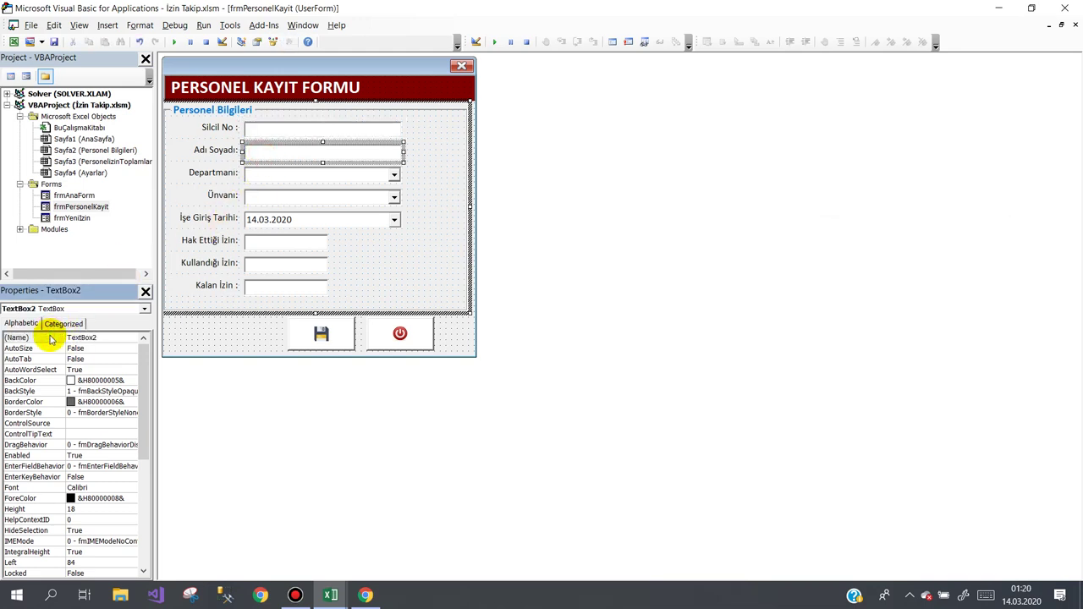
text(txtAd)
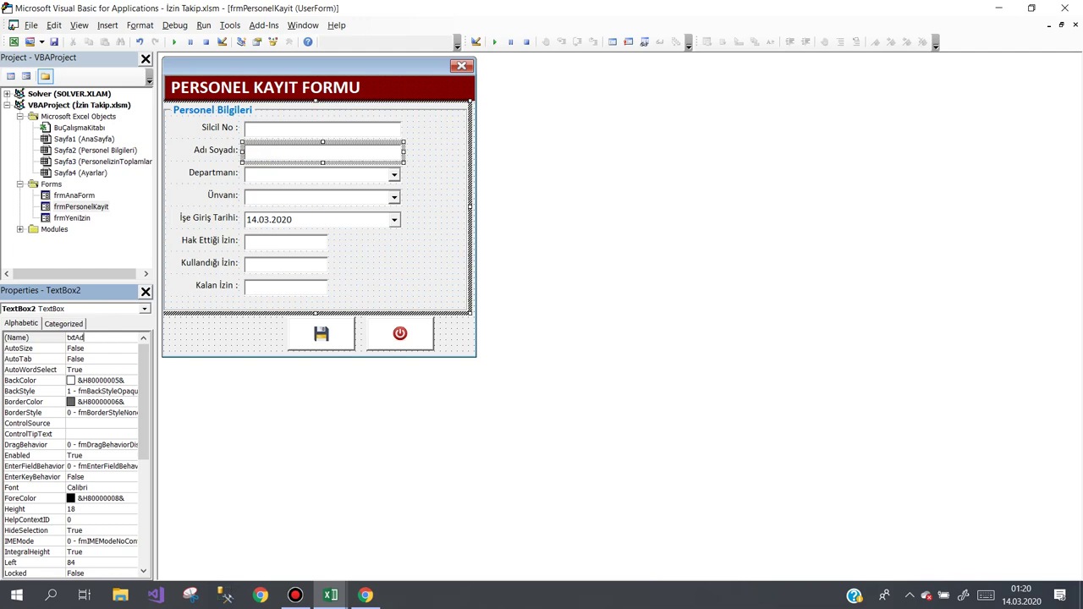
text(Soyad)
key(Return)
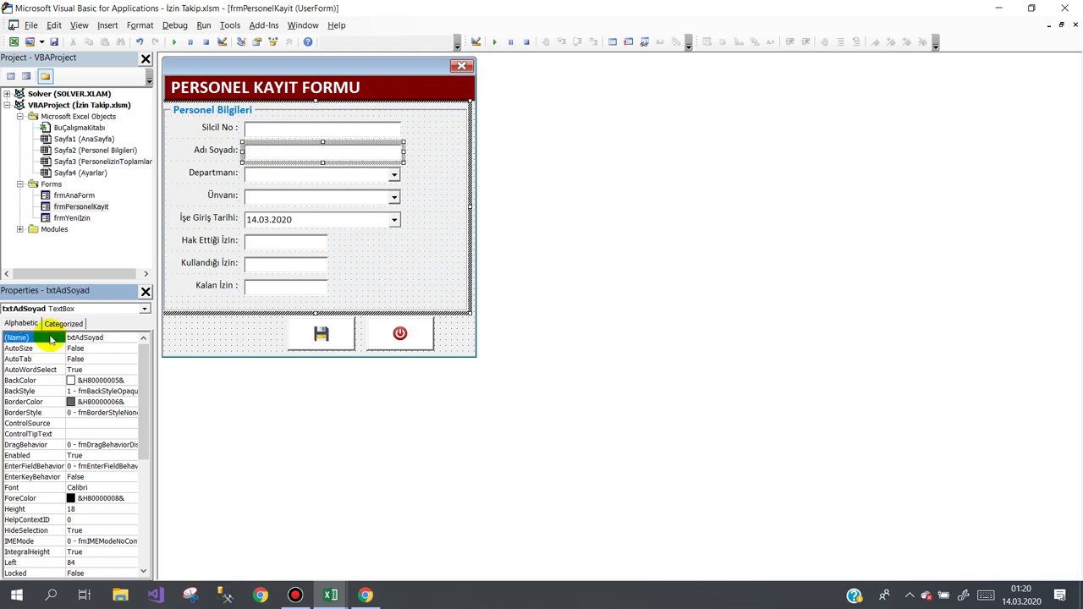
Step: Name the Departmanı and Ünvanı combo boxes cbDepartman and cbUnvan
click(258, 174)
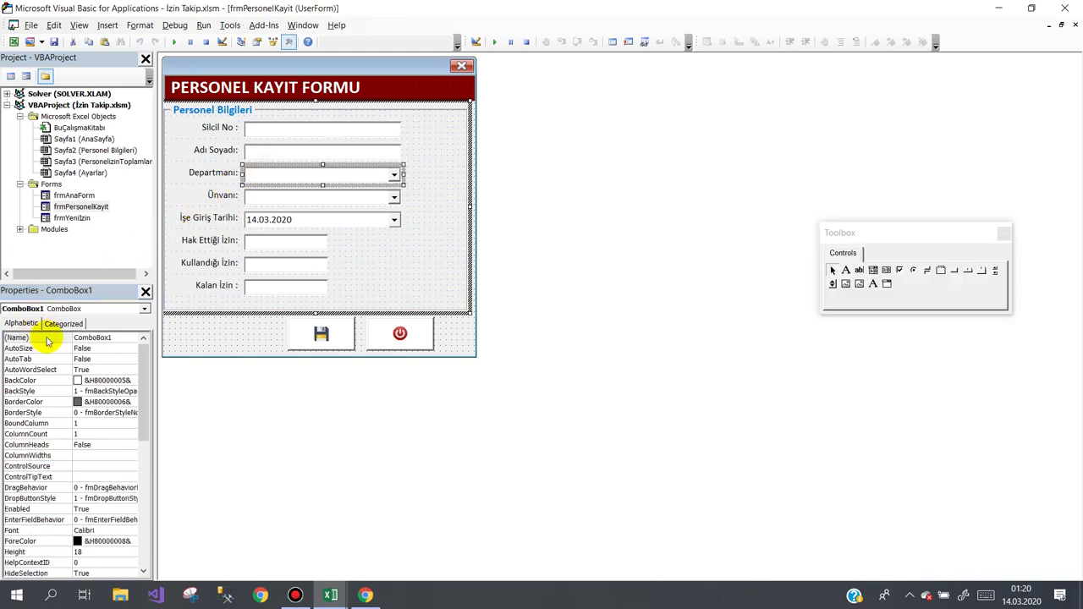
click(46, 338)
text(cb)
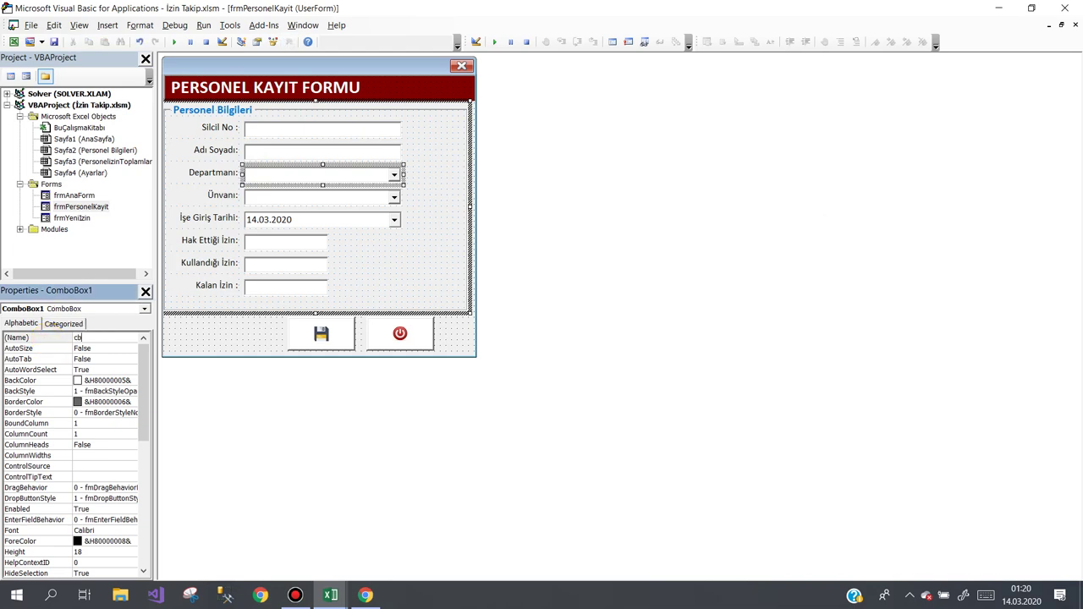
text(Depart)
text(man)
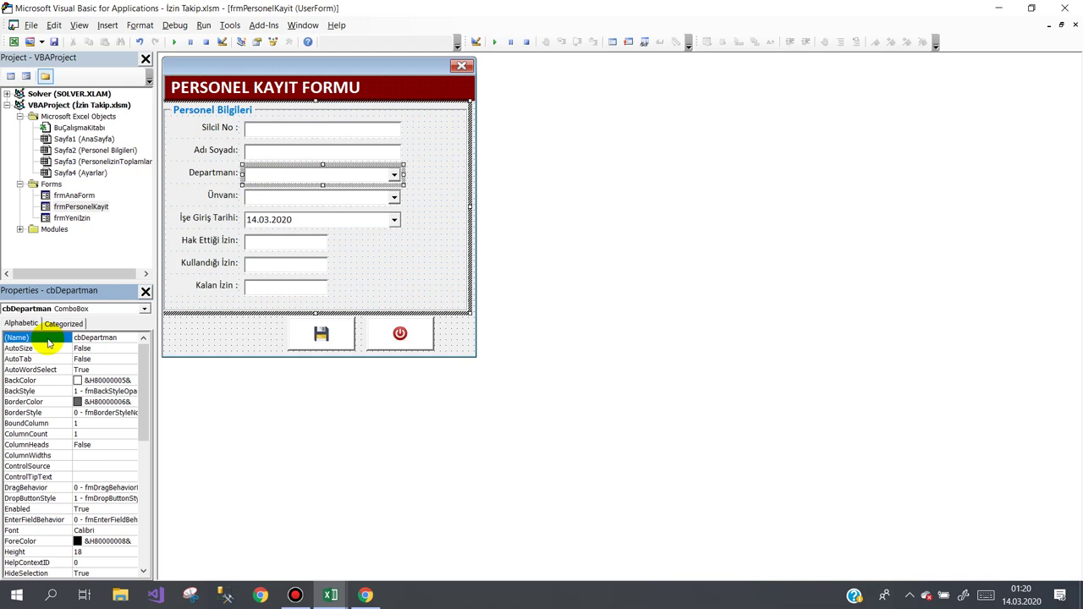
click(273, 197)
click(63, 340)
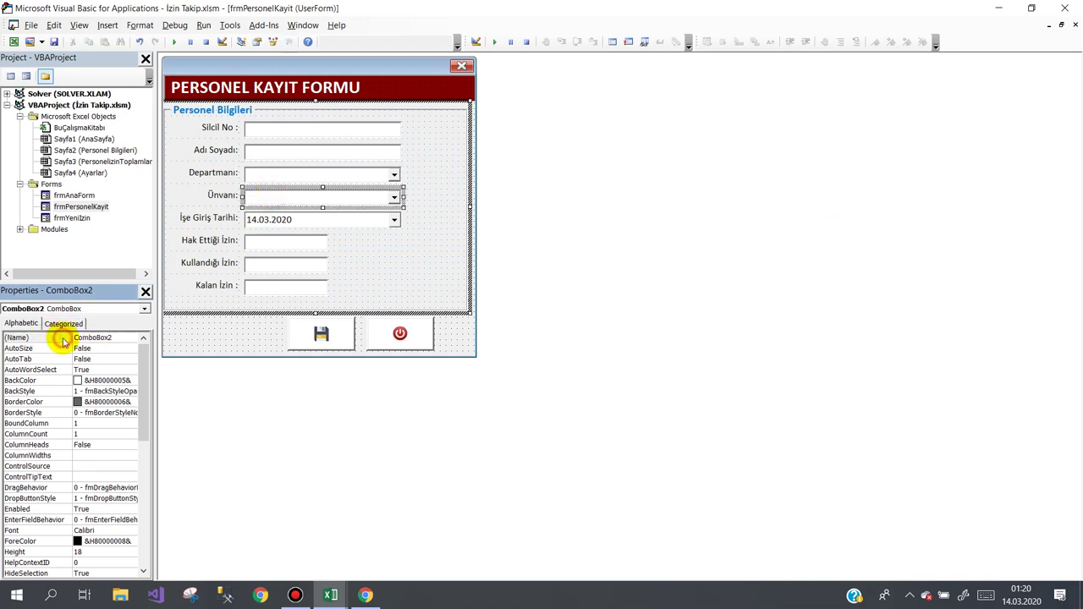
text(cbUnvan)
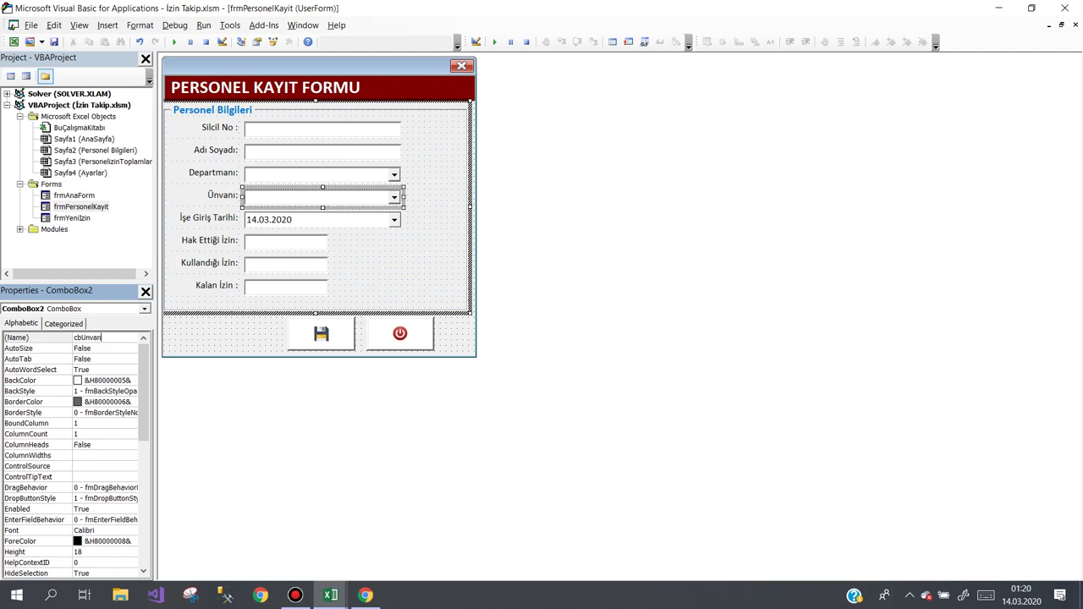
click(64, 341)
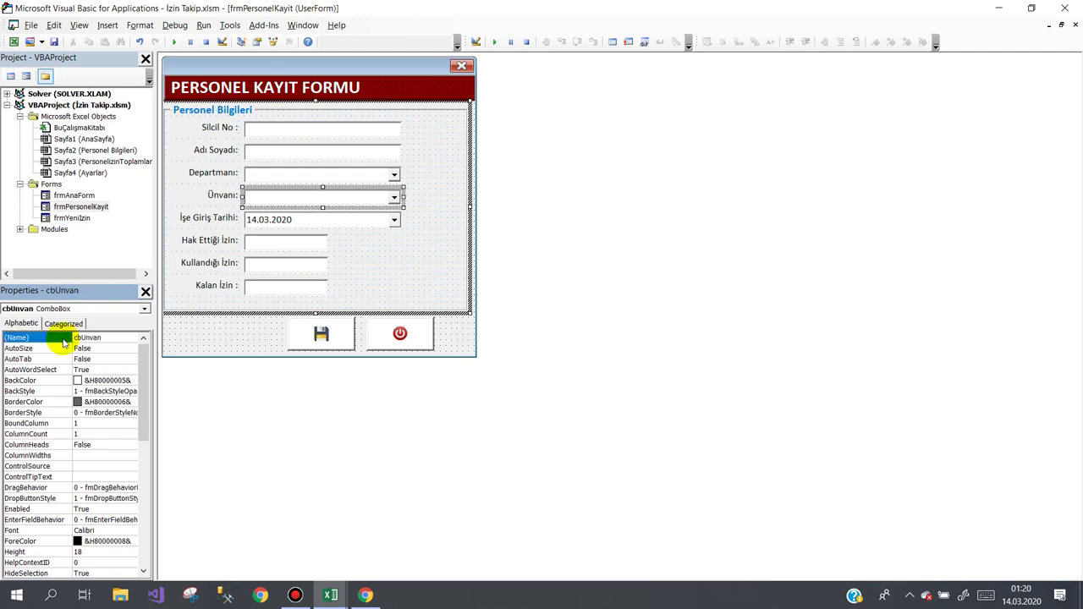
Step: Rename the İşe Giriş Tarihi date picker to txtIseGirisTarihi
click(272, 219)
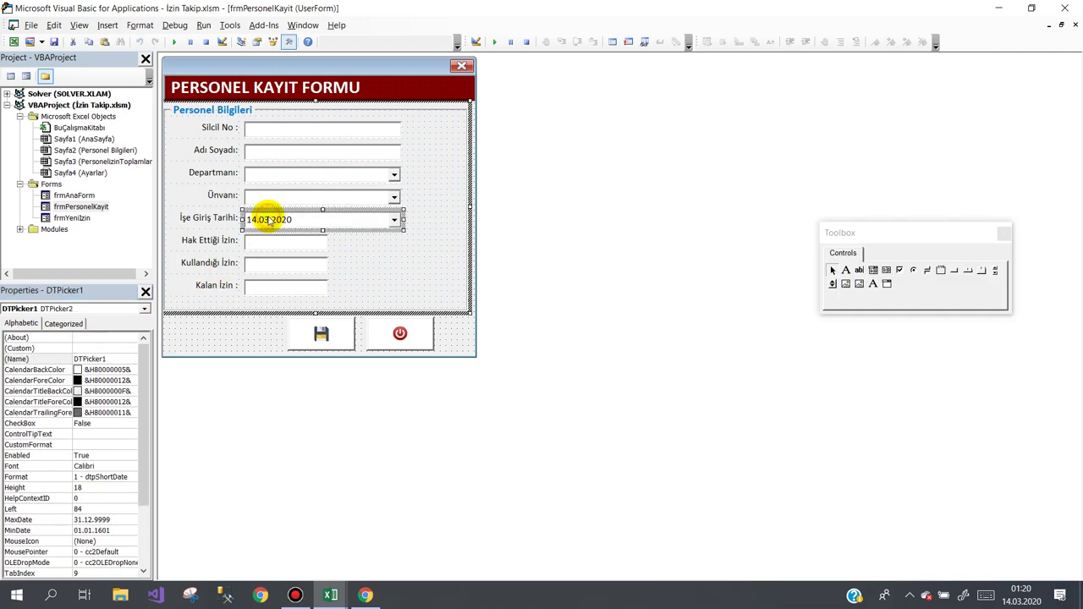
click(59, 360)
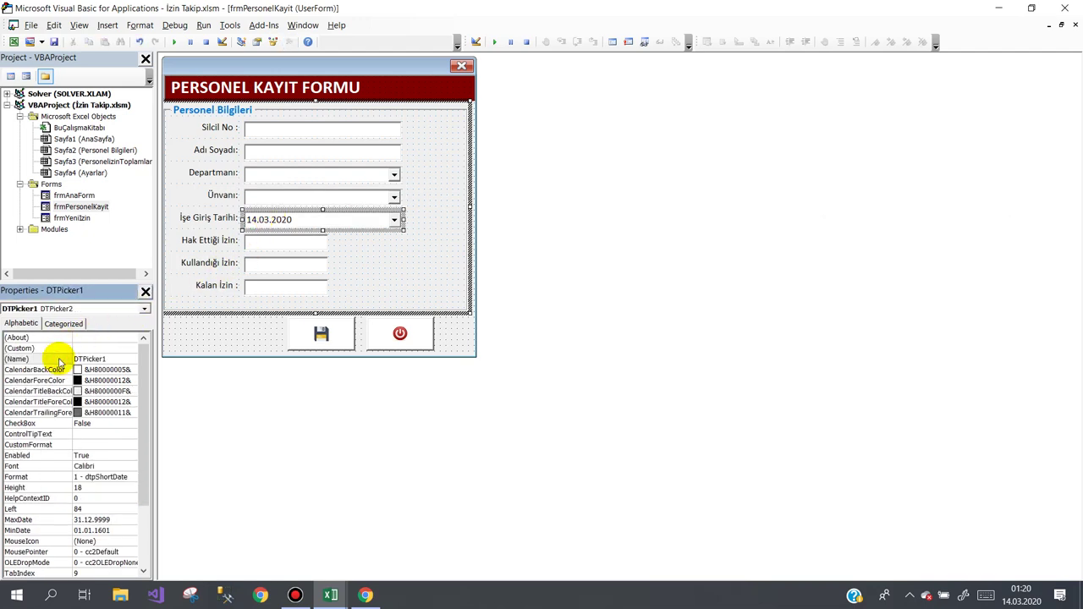
text(txtIseGirisTarihi)
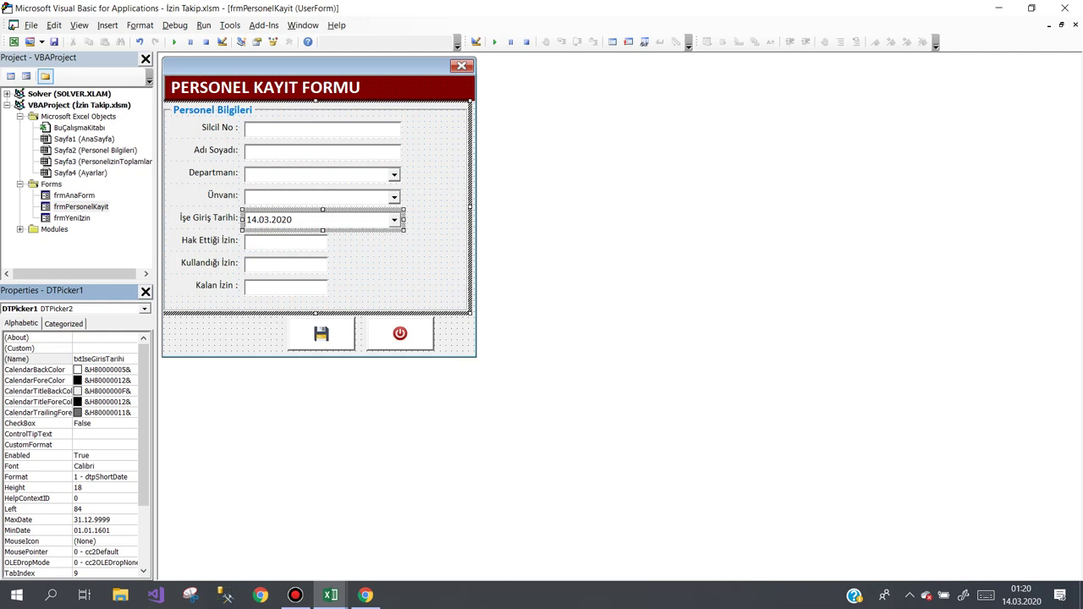
Step: Confirm txtIseGirisTarihi and rename the Hak Ettiği İzin text box to txtHakEttigiIzin
click(59, 362)
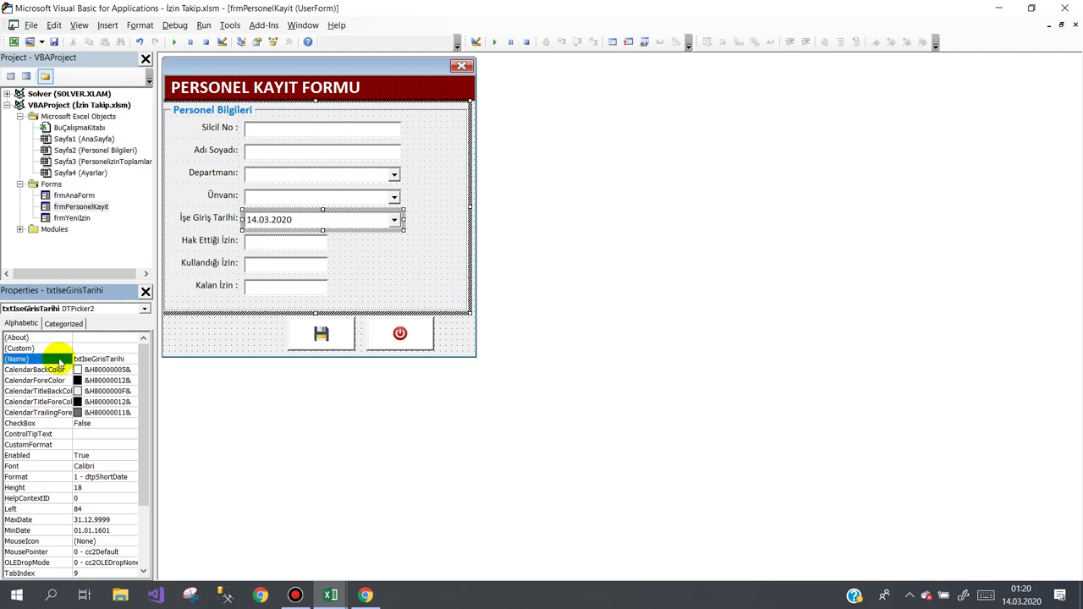
click(276, 242)
click(62, 339)
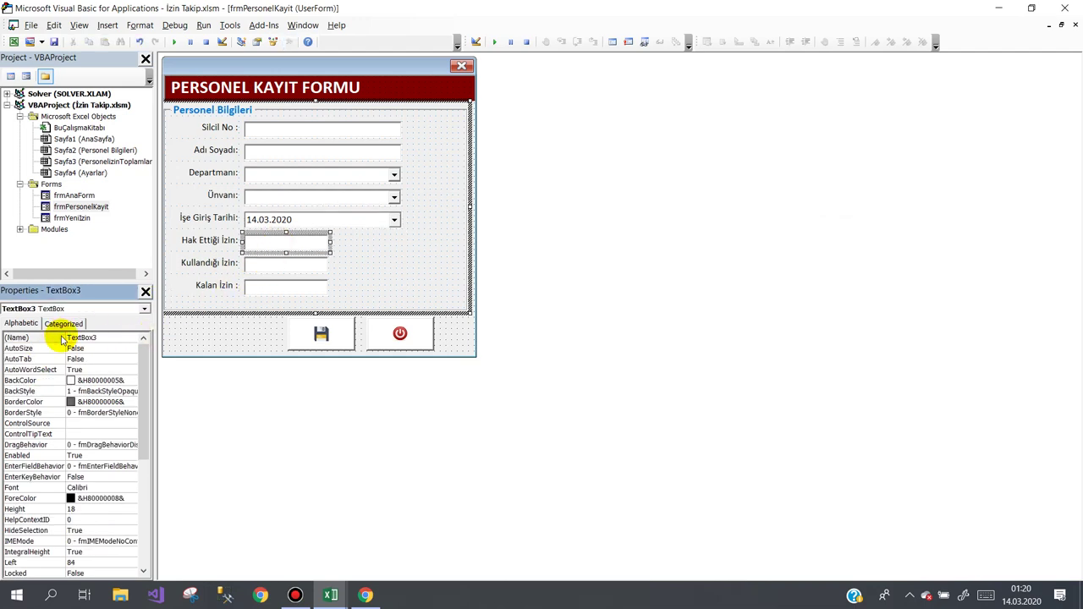
text(txtHakEttigiIzin)
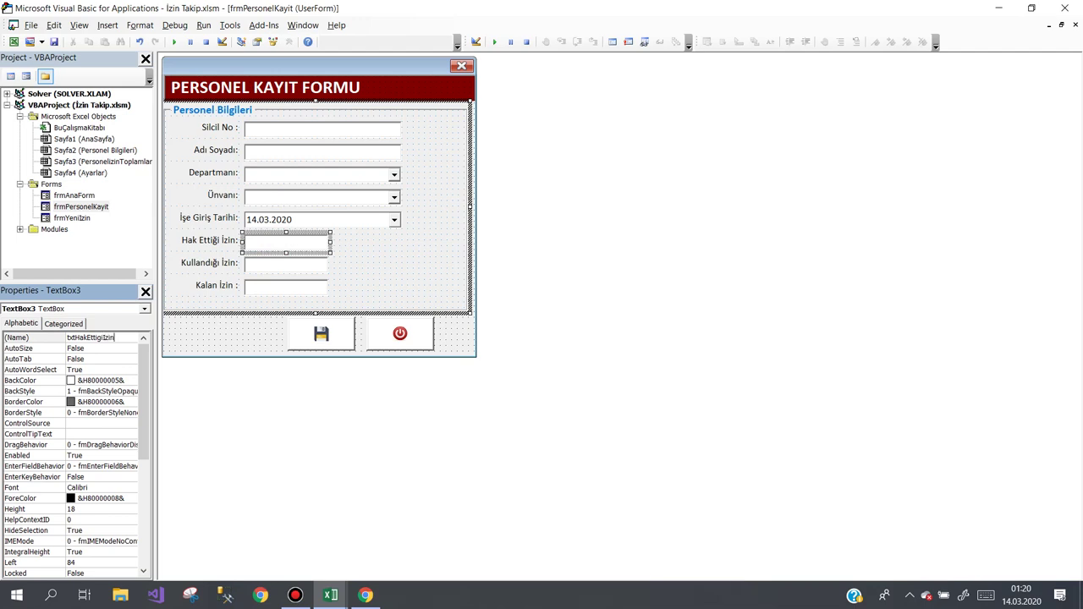
click(62, 340)
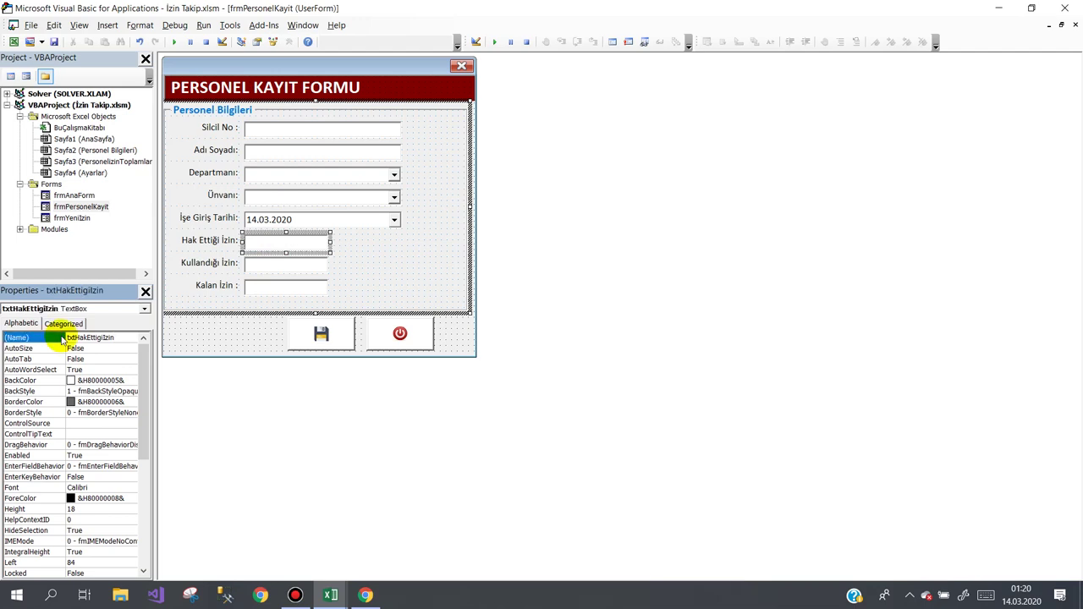
Step: Rename the Kullandığı İzin and Kalan İzin boxes to txtKullandigiIzin and txtKalanIzin
click(262, 263)
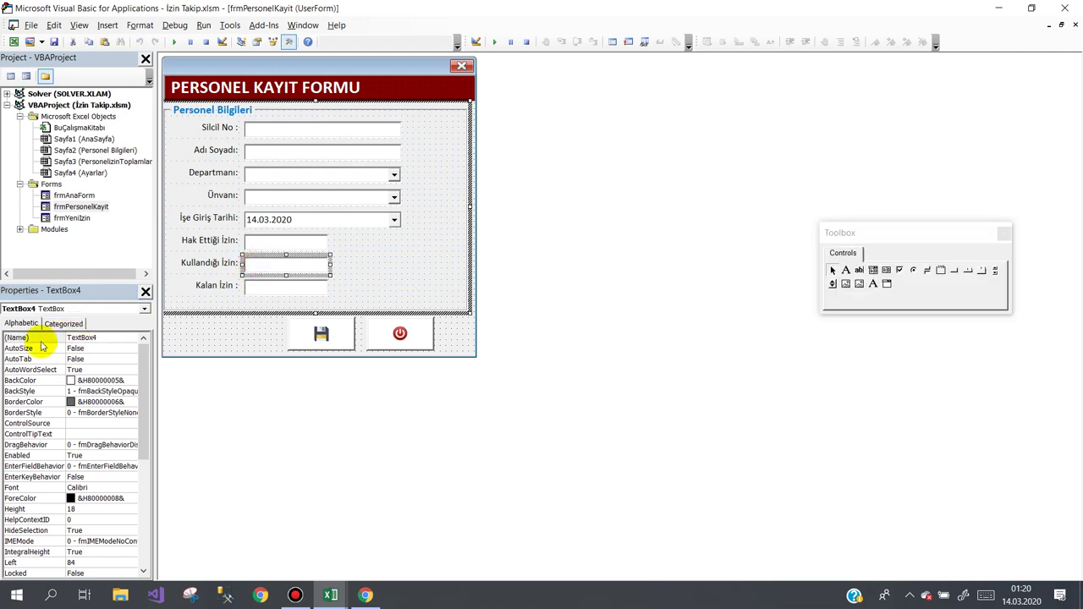
click(26, 338)
text(txtKullandigiIzin)
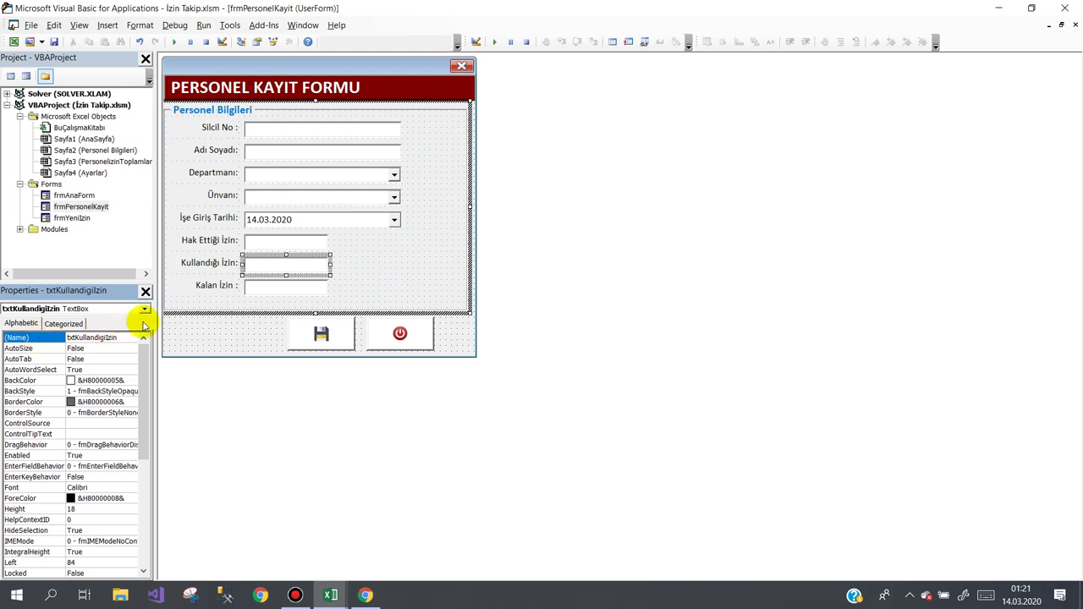
click(268, 287)
click(47, 337)
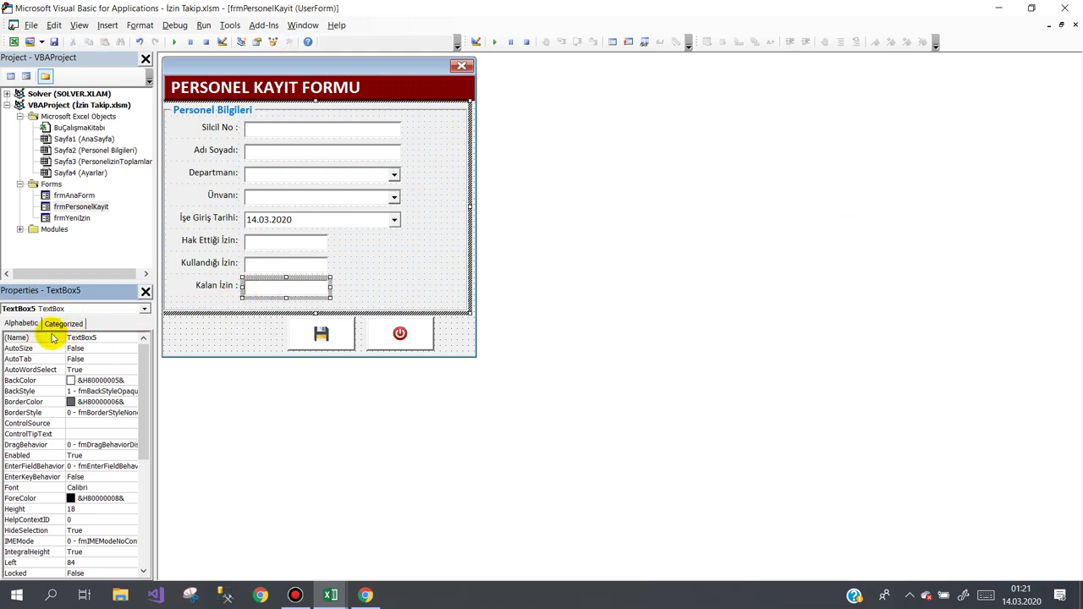
text(txtKalanIzin)
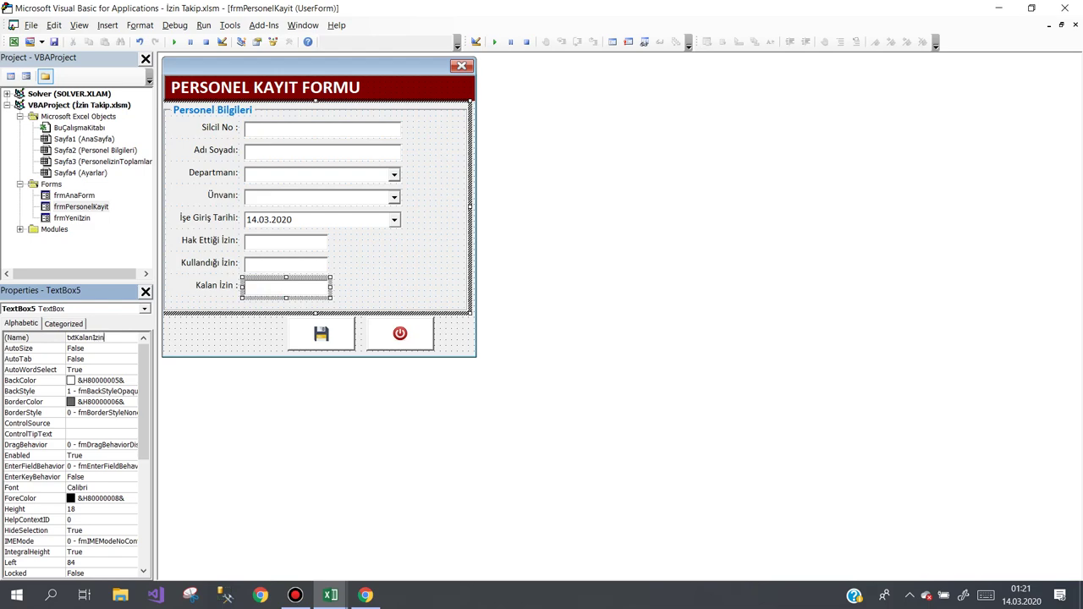
click(56, 340)
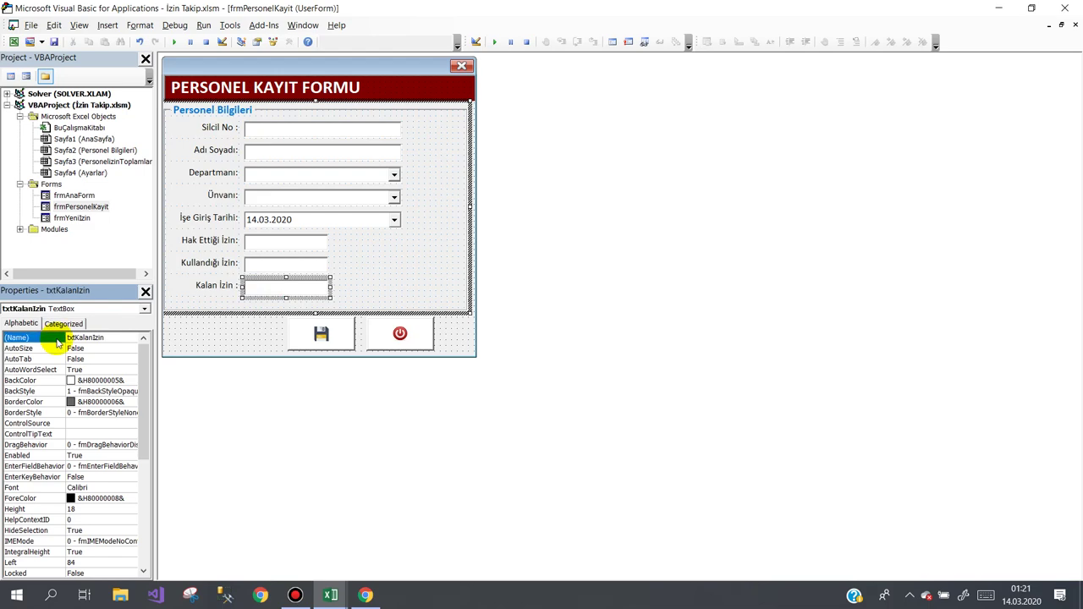
click(220, 338)
Step: Add a UserForm_Initialize procedure and start the line cbDepartman.RowSource = "Ayarlar
double_click(220, 338)
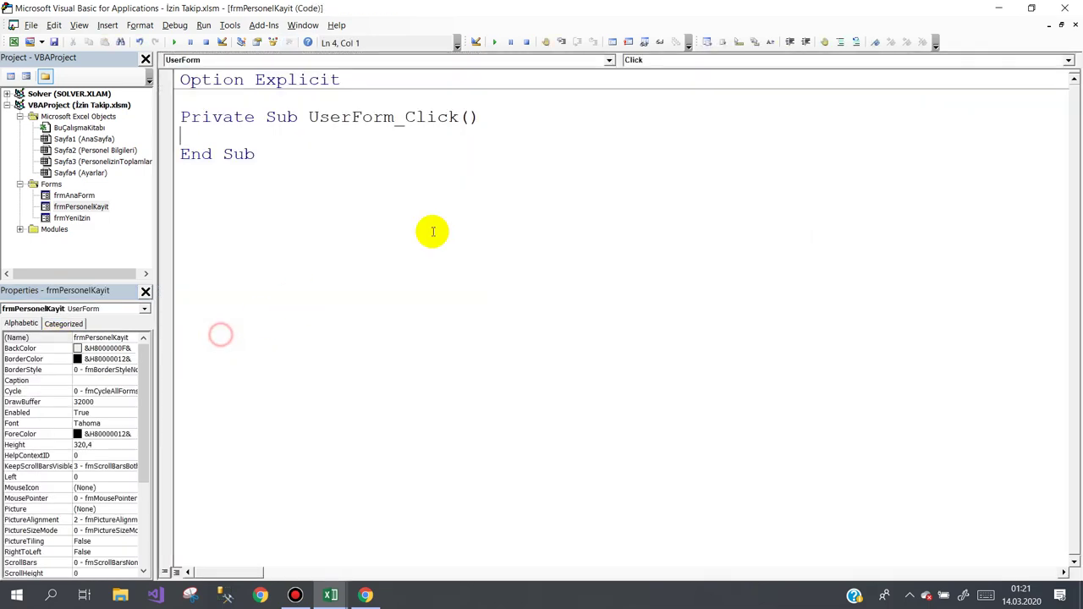
click(647, 61)
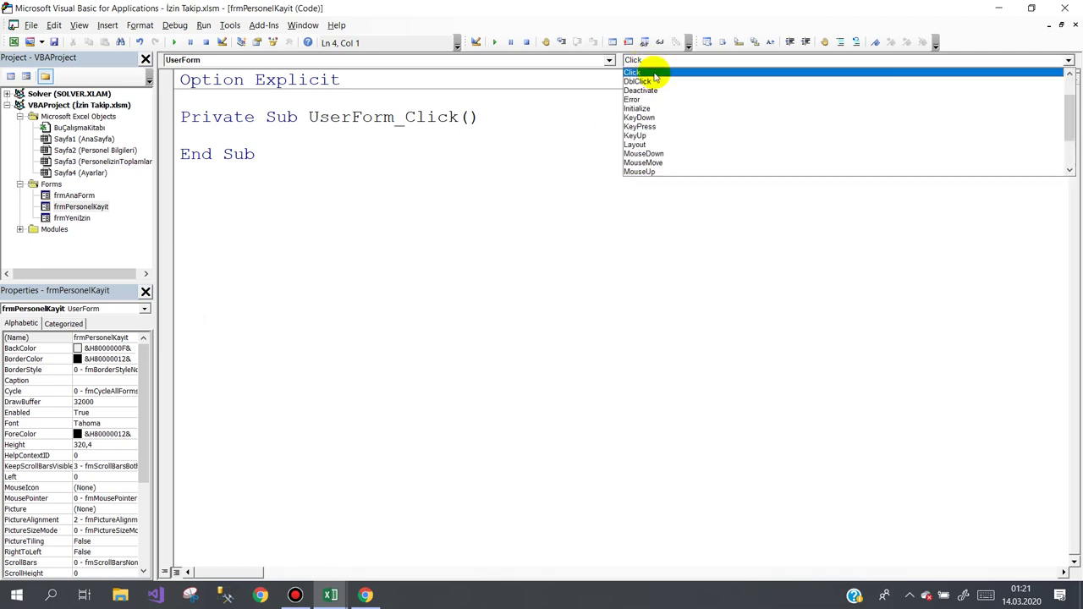
click(656, 109)
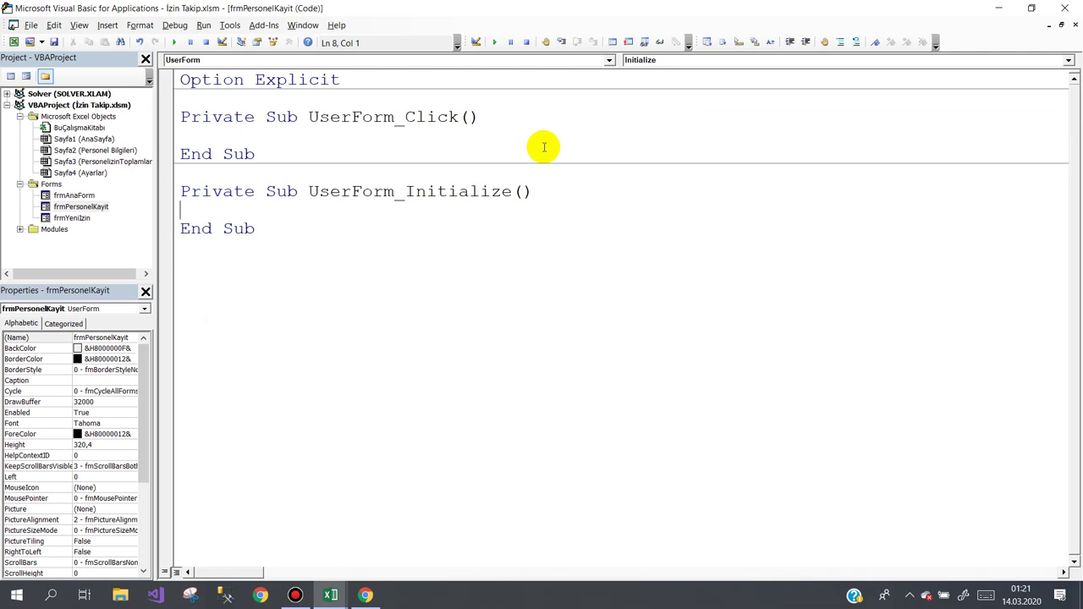
text(cb)
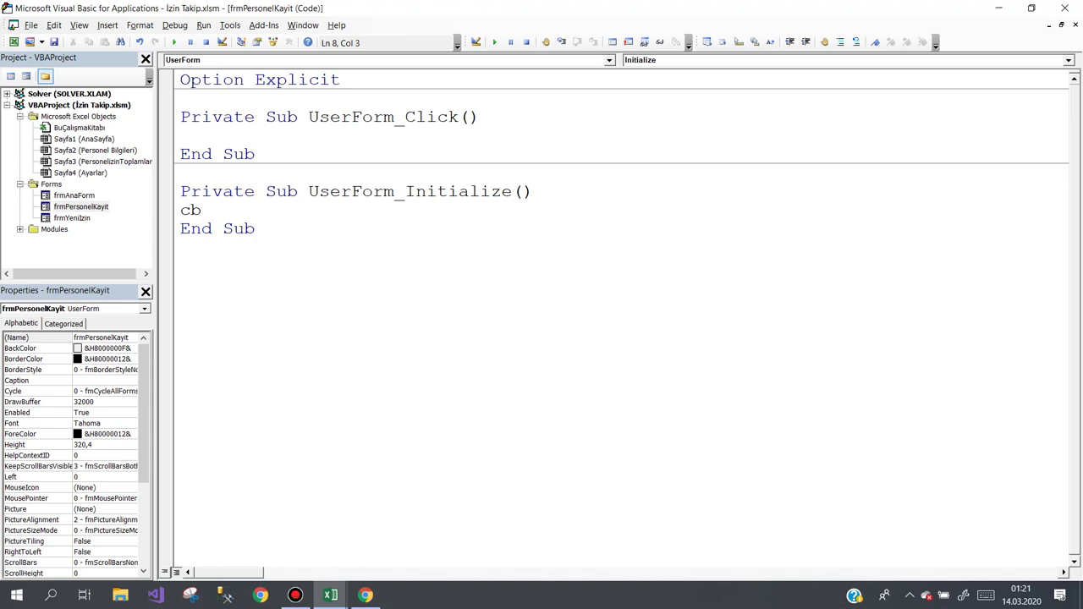
text(De)
text(partman)
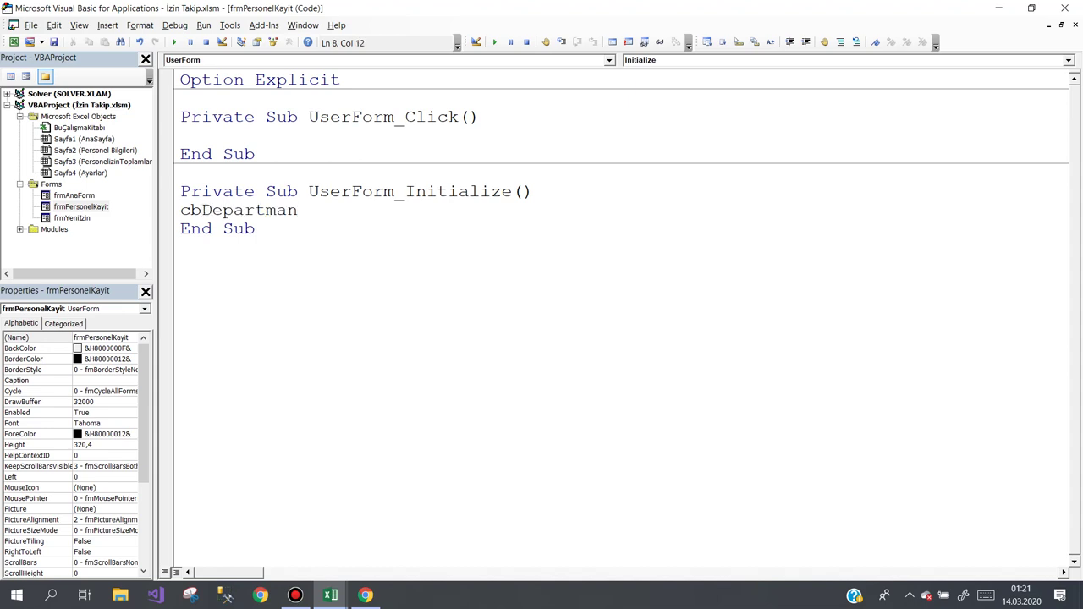
text(.ro)
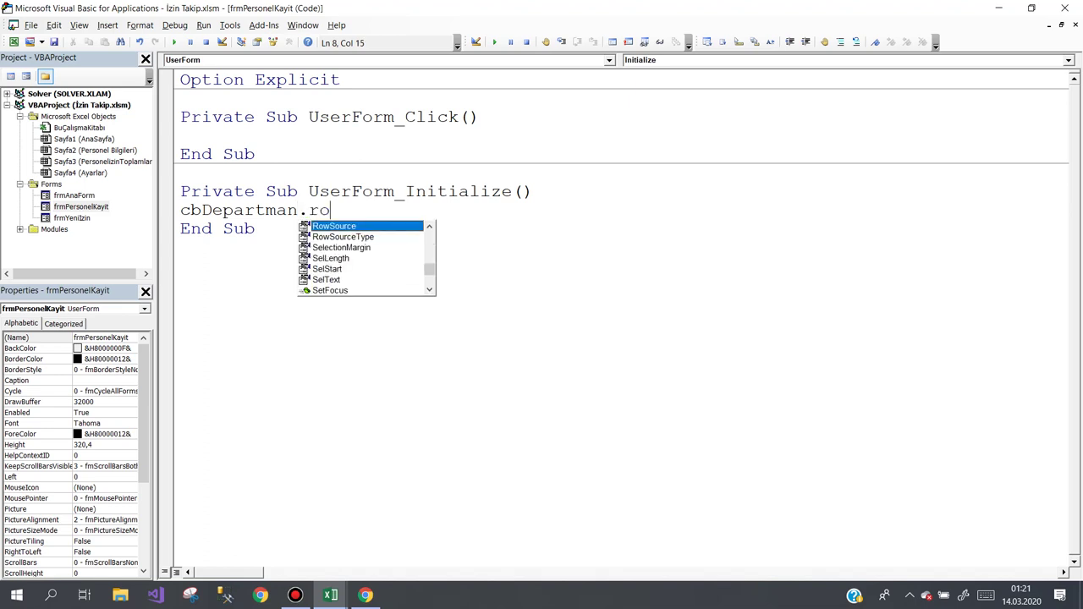
text(=)
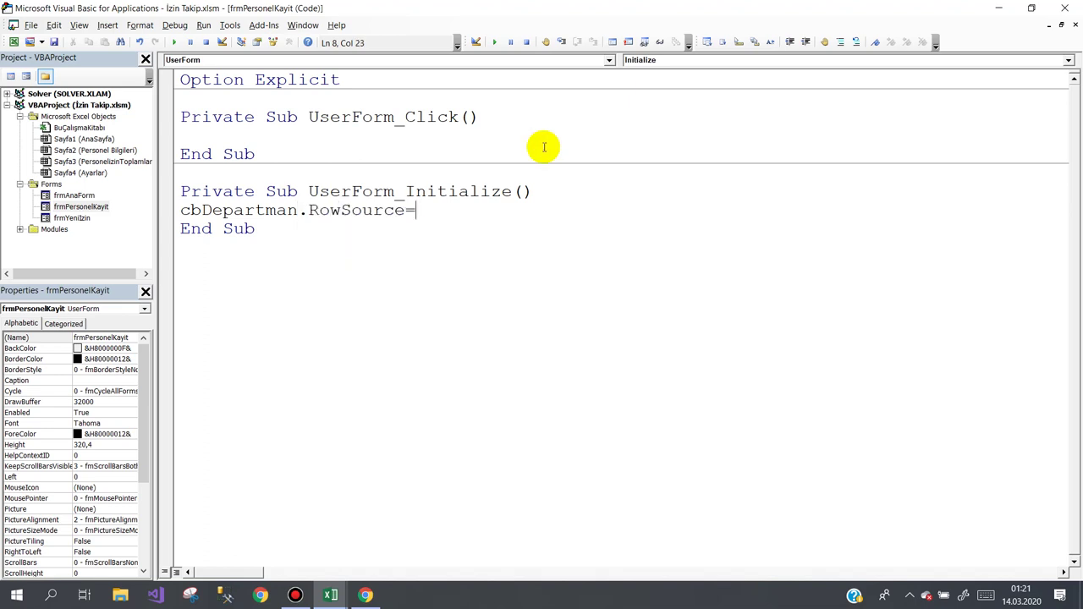
text("Ayua)
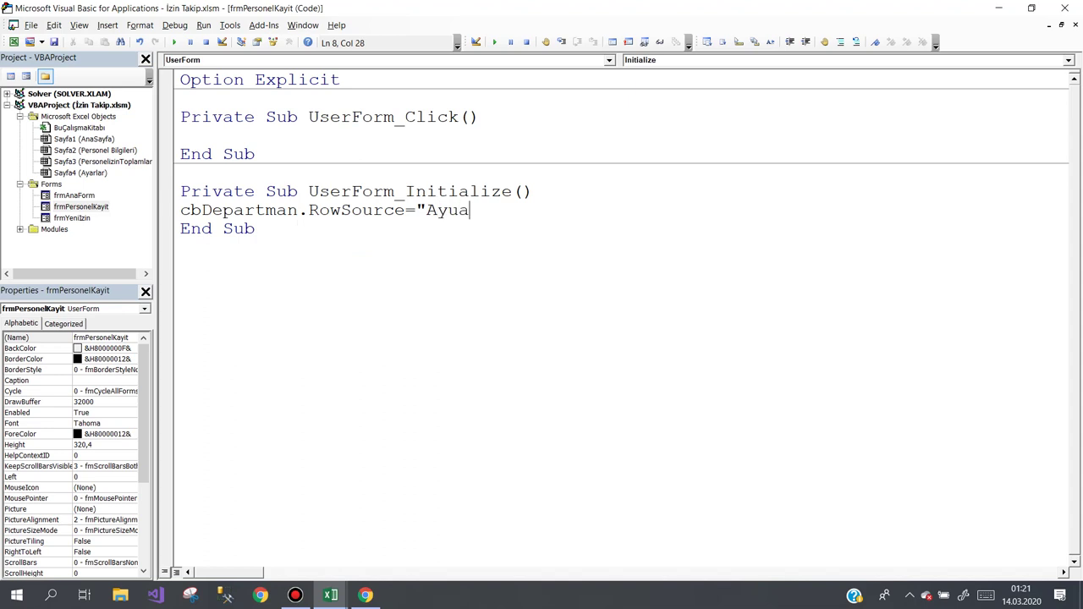
key(BackSpace)
key(BackSpace)
text(arlar!)
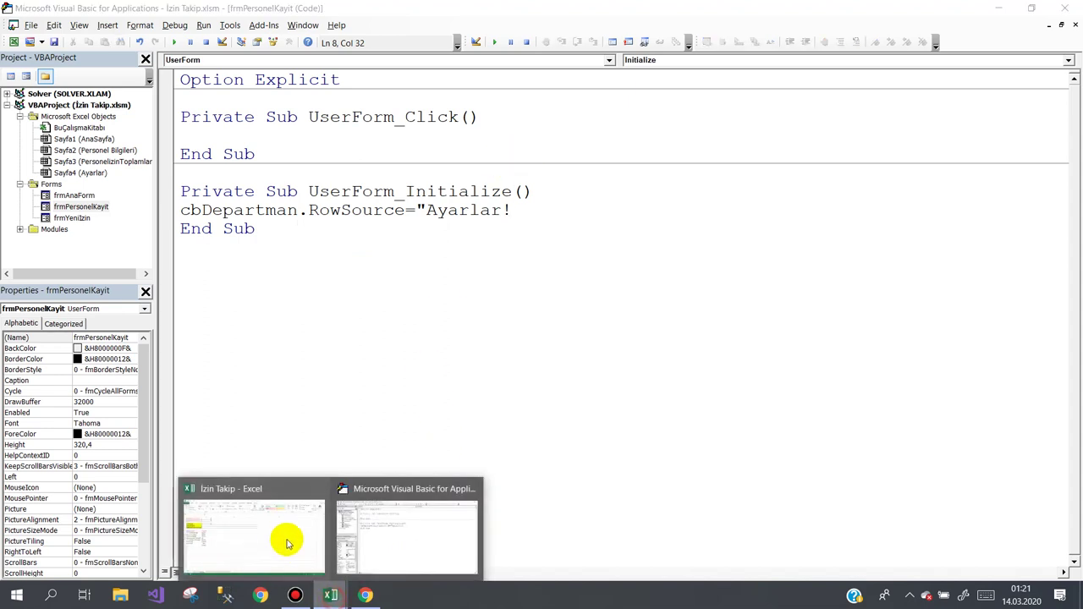
Step: Check the department list spans A9:A15 on Ayarlar and complete RowSource = "Ayarlar!A9:A15"
click(279, 538)
click(280, 537)
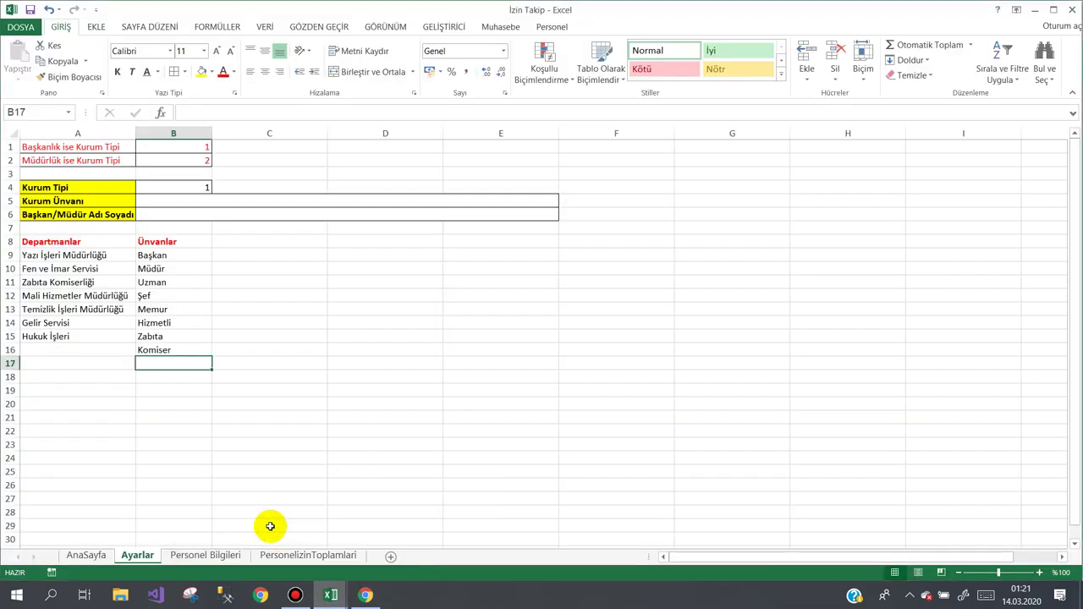
click(52, 255)
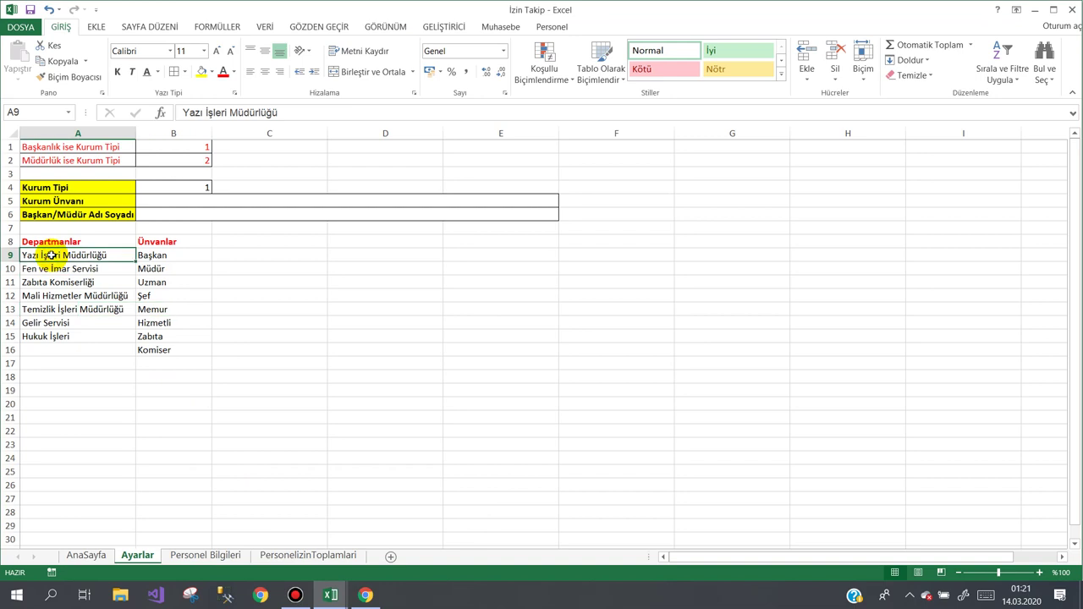
click(51, 337)
mouse_move(328, 595)
click(411, 533)
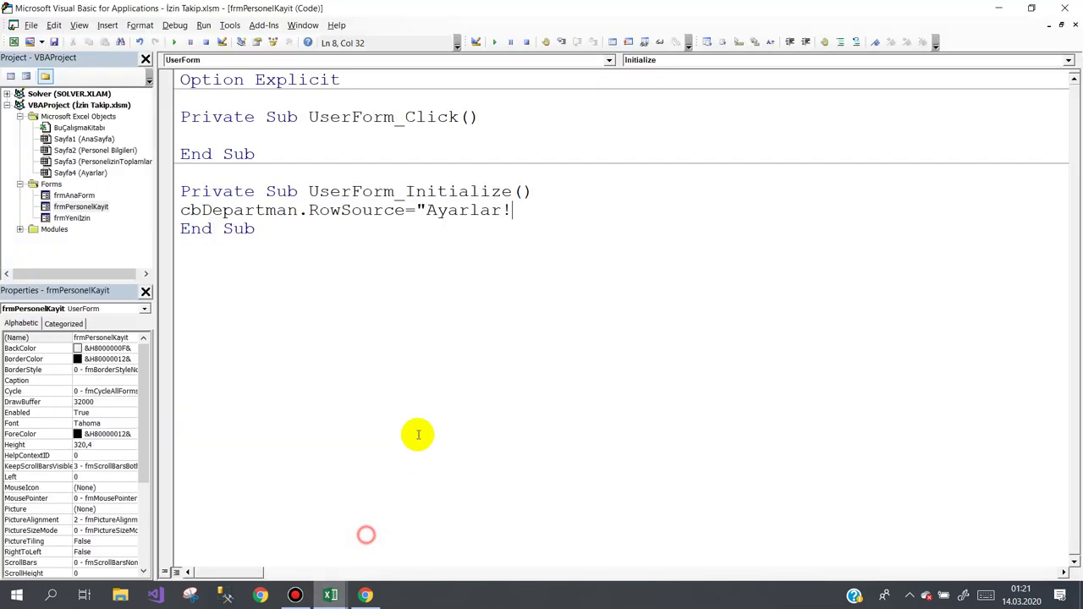
text(A9:a)
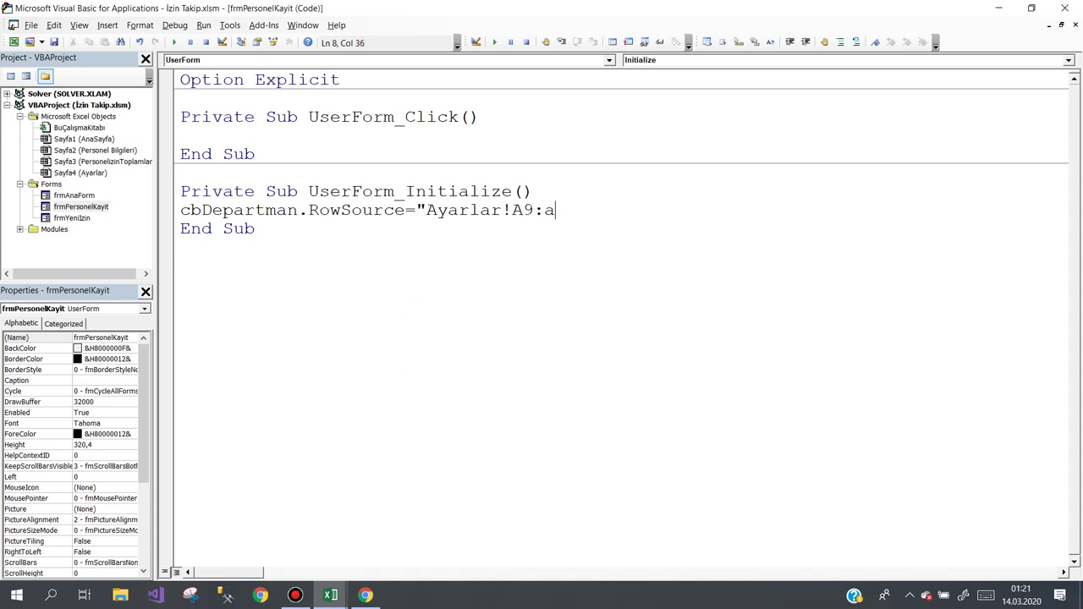
text(15)
key(BackSpace)
key(BackSpace)
key(BackSpace)
text(A1)
text(5)
key(Down)
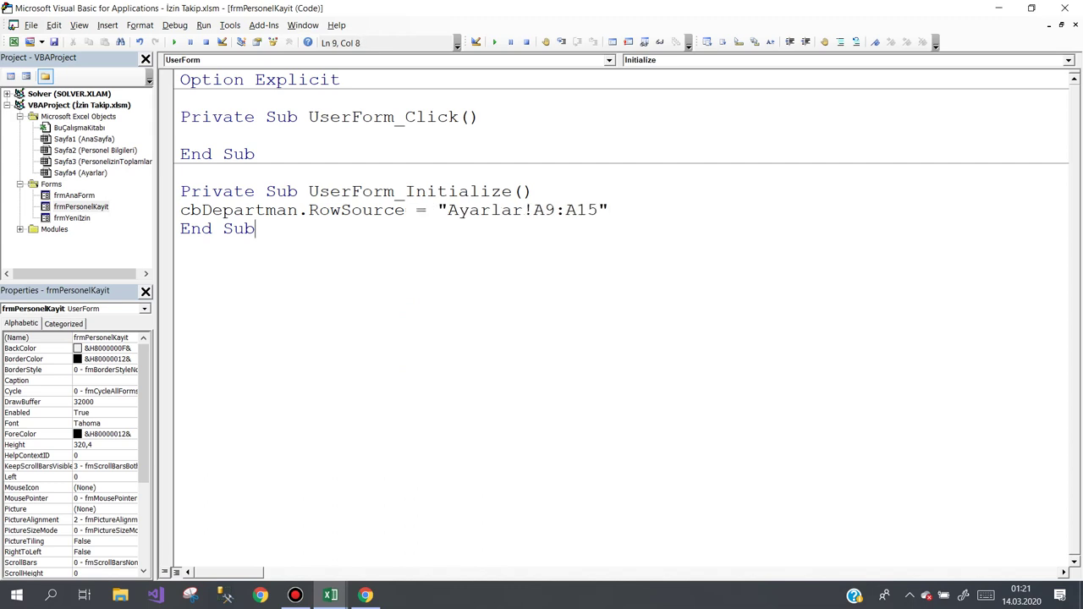
click(328, 588)
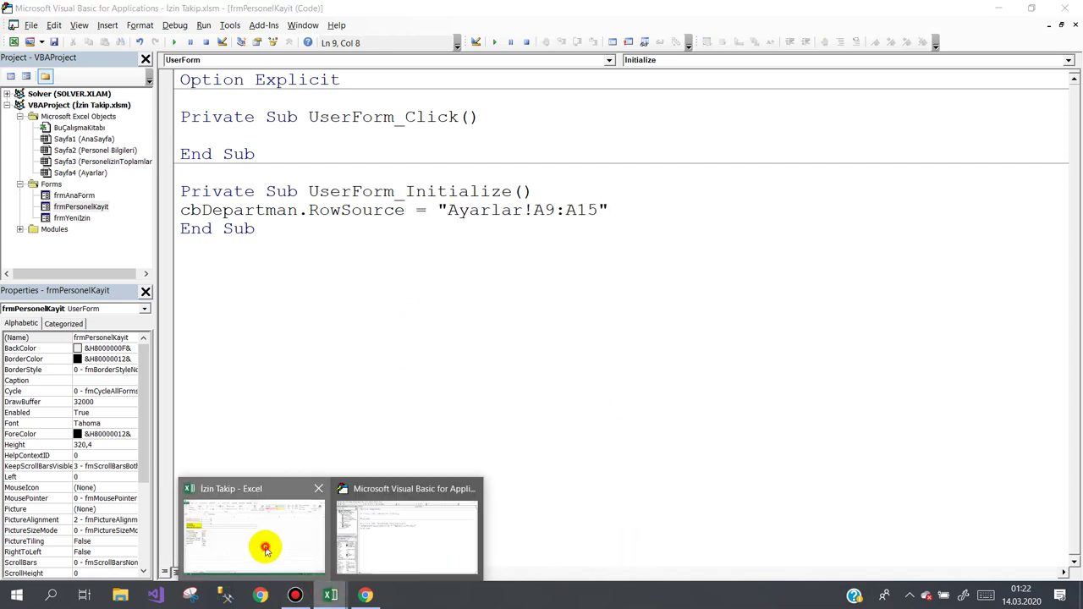
Step: Check on the Ayarlar sheet that the titles list spans B9 to B16
click(266, 547)
click(65, 351)
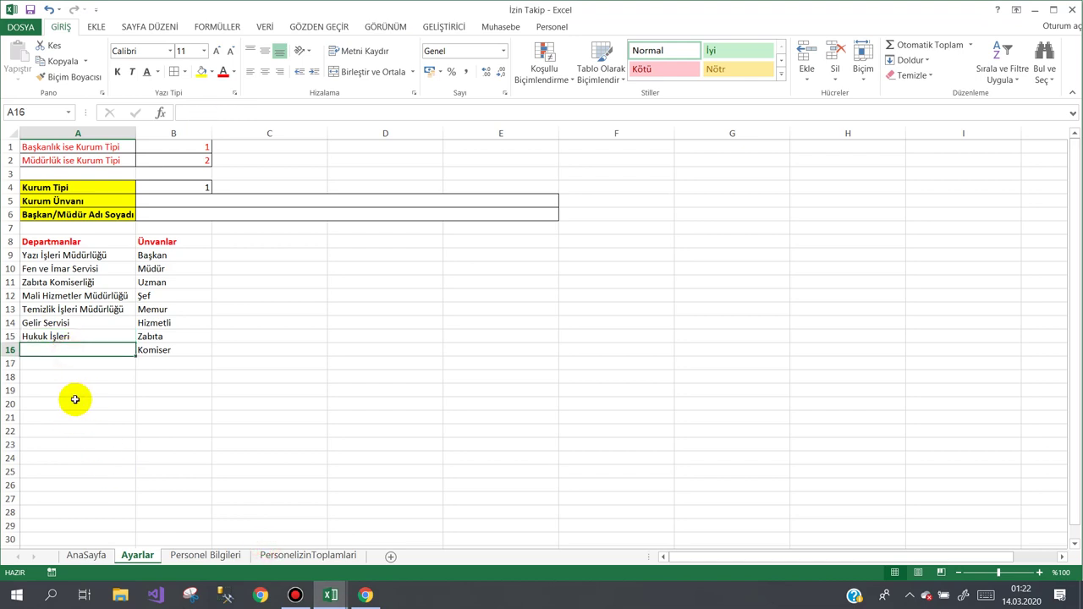
click(88, 364)
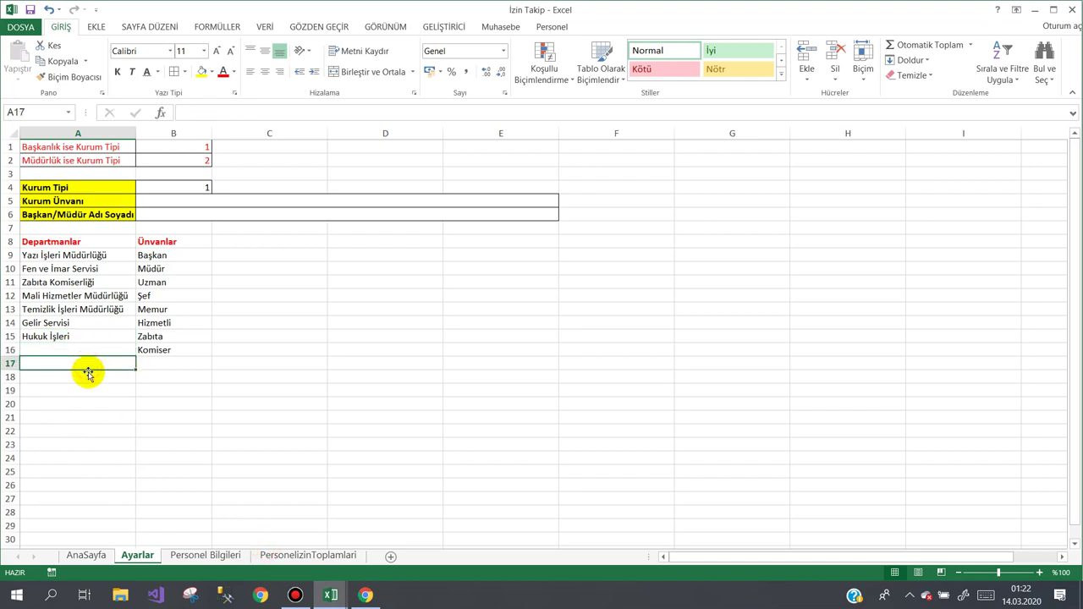
click(81, 390)
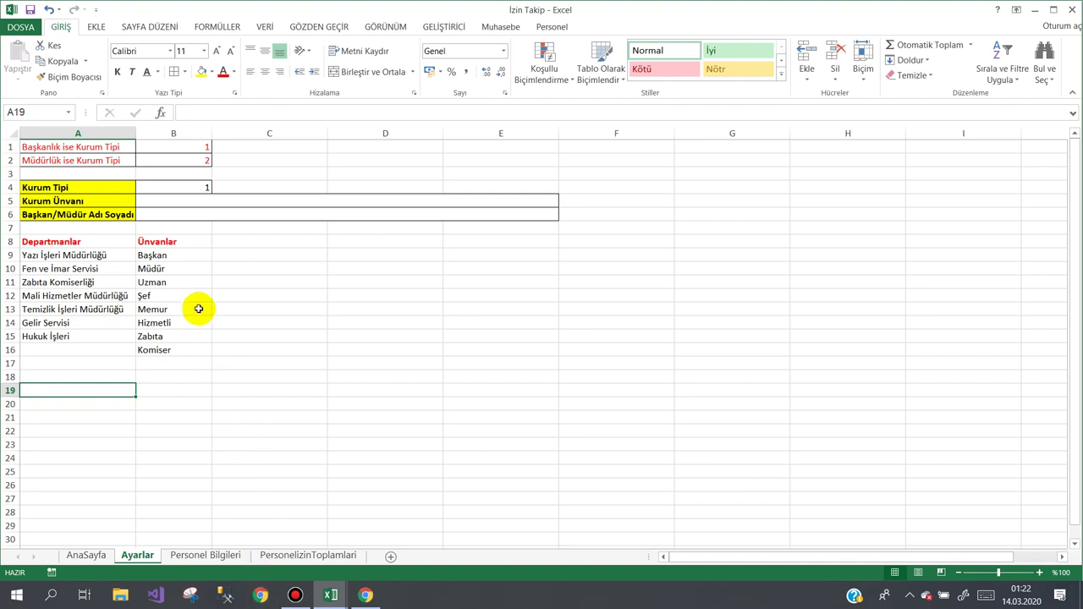
click(175, 256)
click(178, 350)
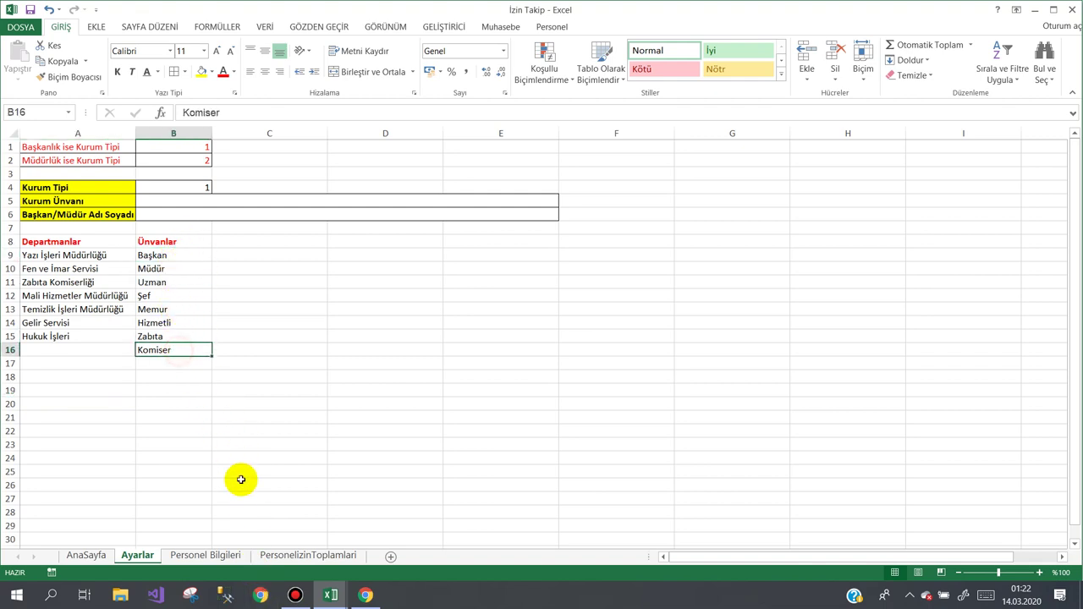
click(186, 258)
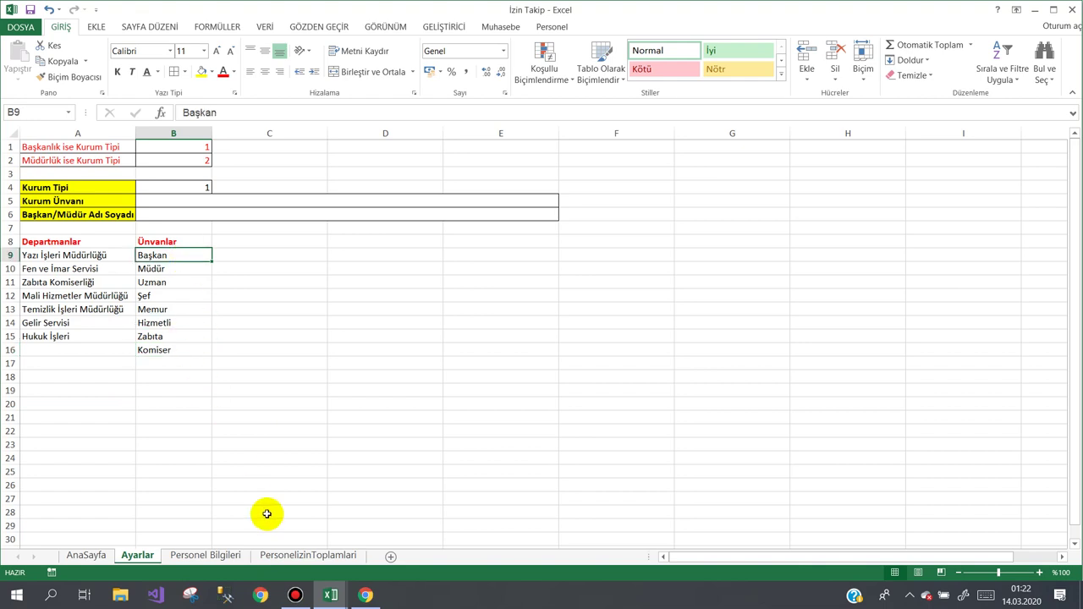
Step: Add the line cbUnvan.RowSource = "Ayarlar!B9:b16" below the cbDepartman line
mouse_move(330, 595)
click(379, 533)
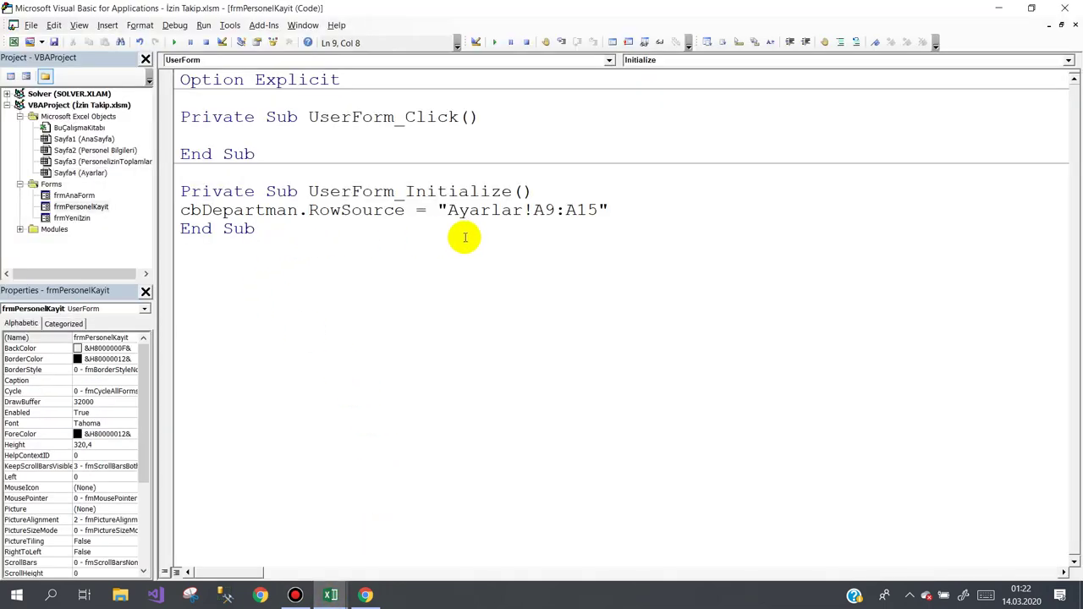
click(623, 210)
key(Return)
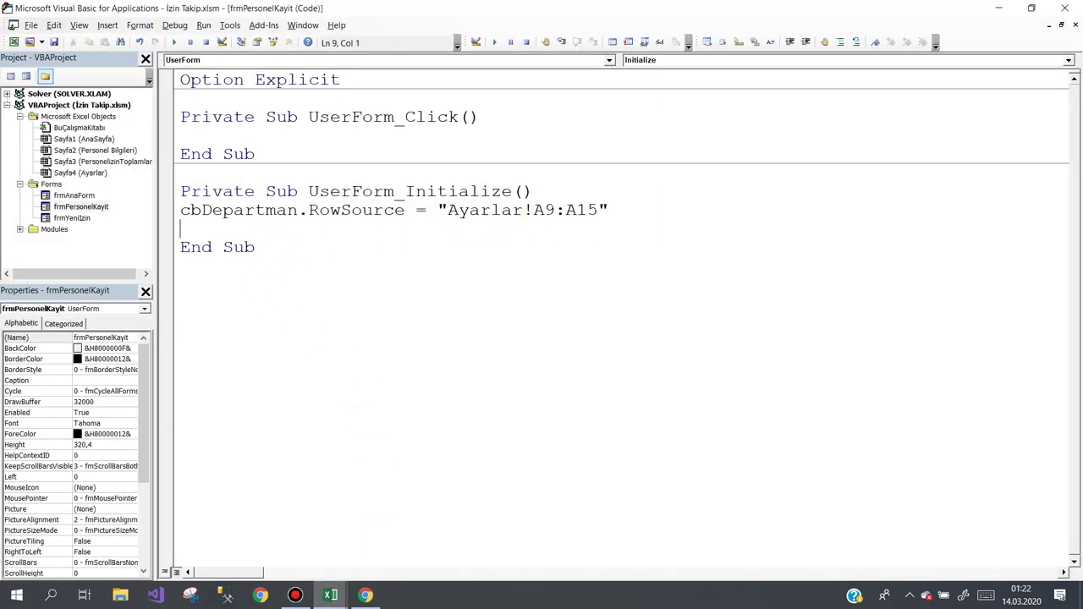
text(cbU)
text(nvan)
text(.ro=)
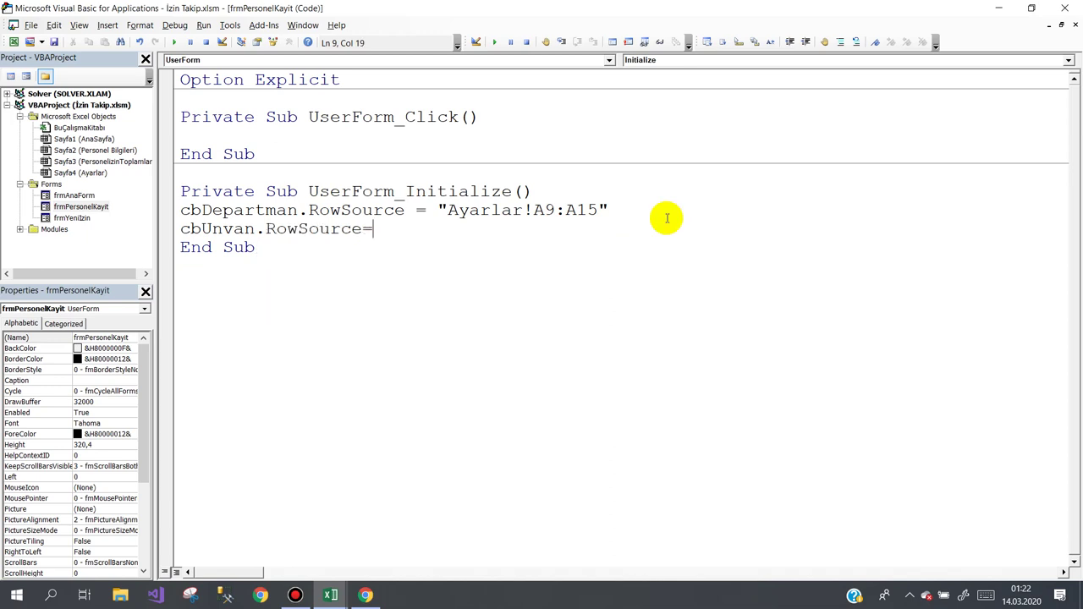
text("Ayarl)
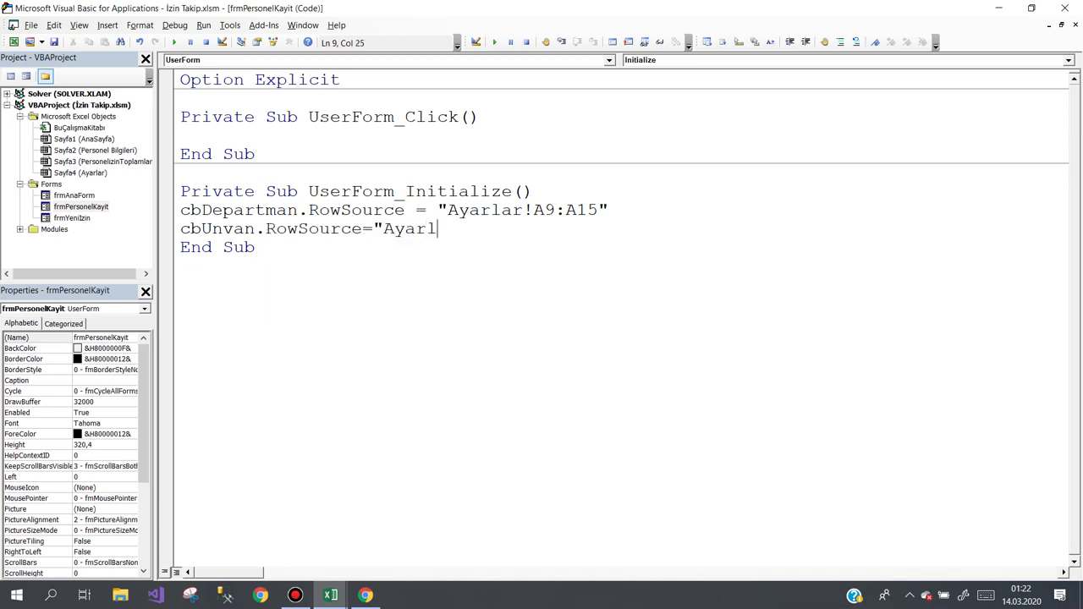
text(ar!)
text(B9)
text(6)
key(Return)
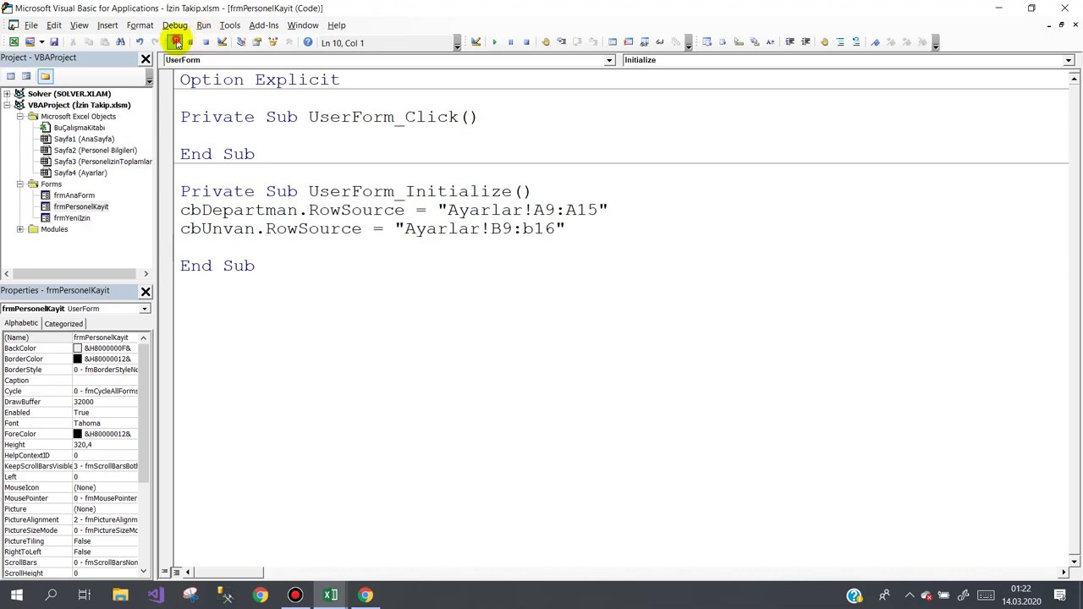
Step: Test-run the form, choosing Temizlik İşleri Müdürlüğü and Zabıta Komiserliği as department
click(176, 43)
click(616, 260)
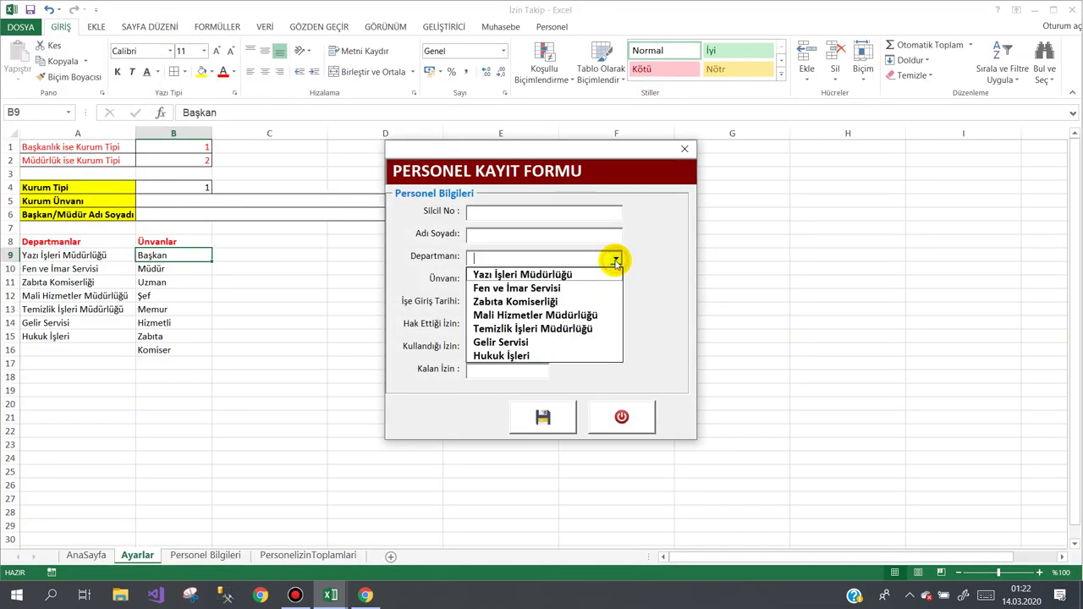
click(529, 330)
text(dfgas)
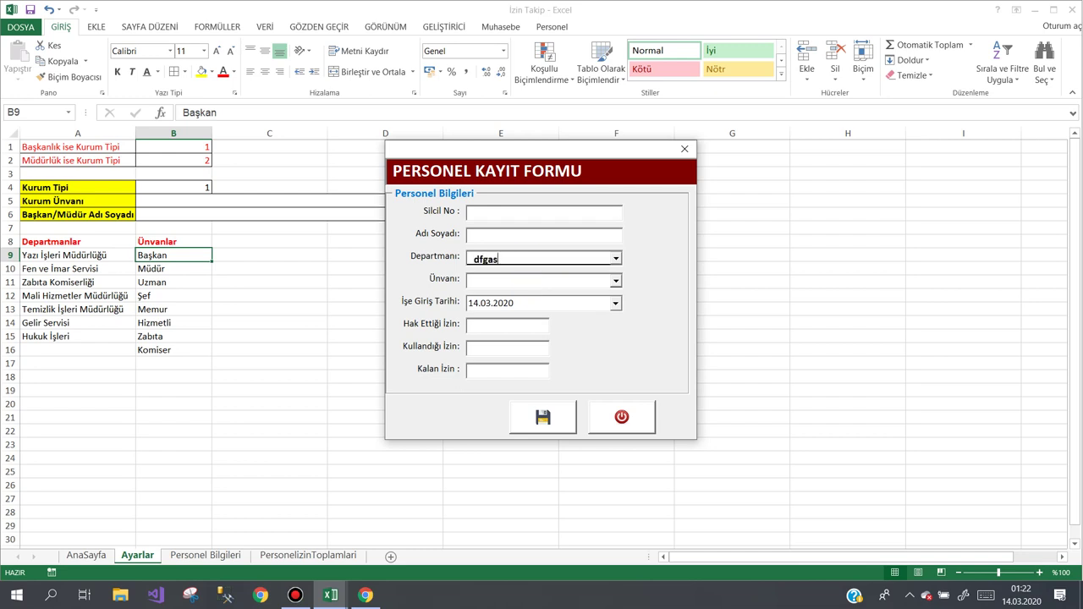
text(dfasd)
click(615, 259)
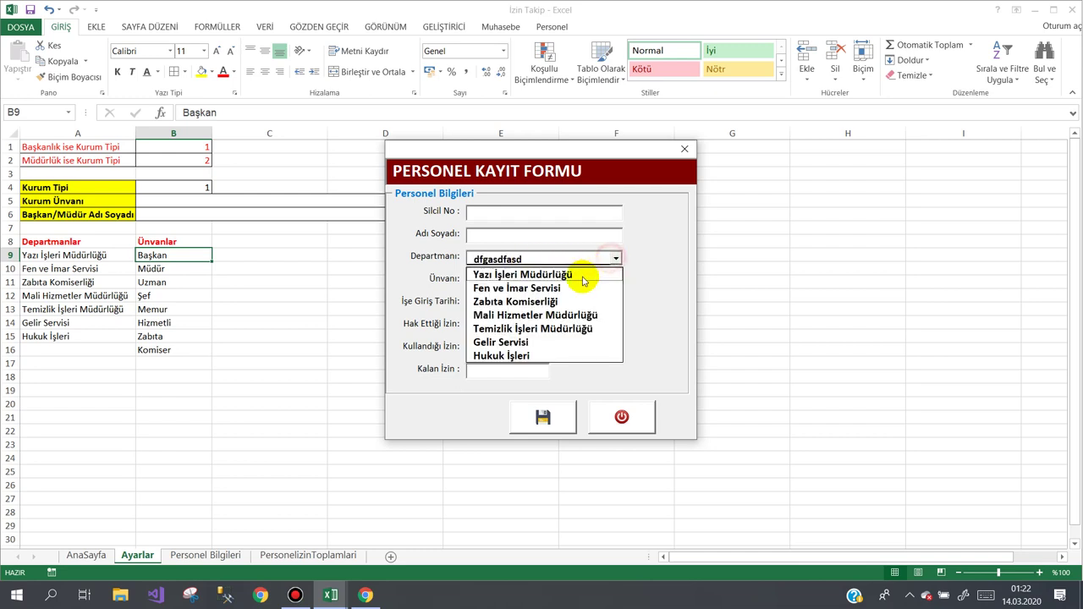
click(573, 299)
text(asdf)
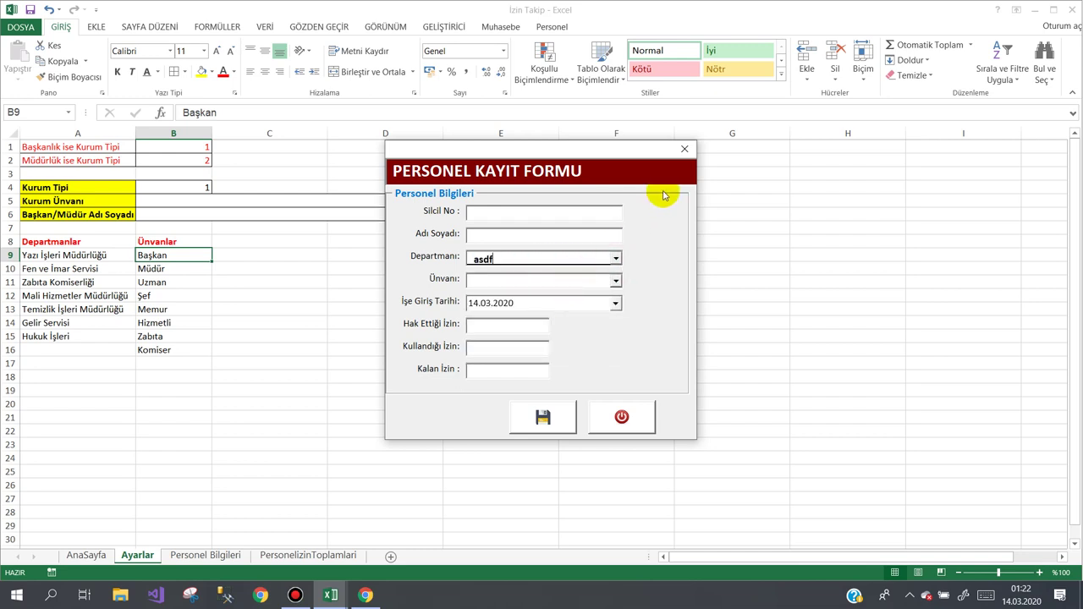
click(685, 149)
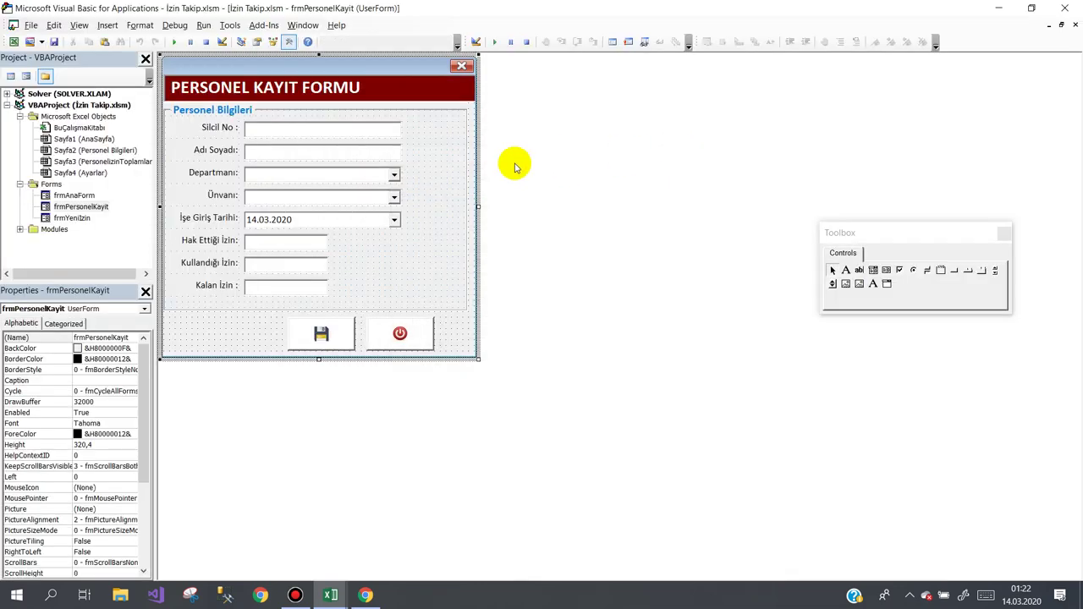
click(419, 178)
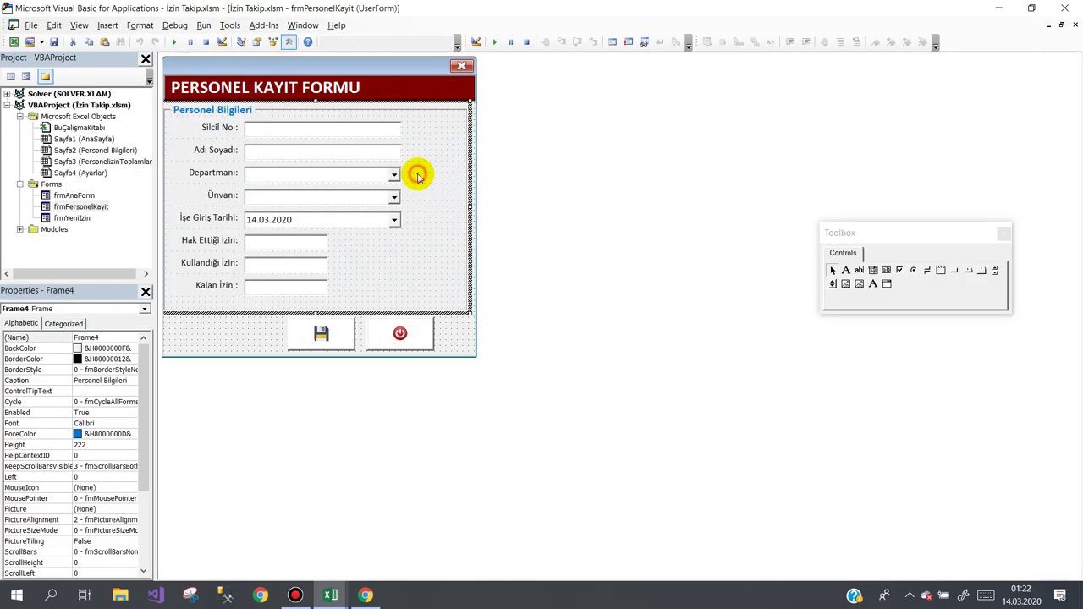
click(358, 176)
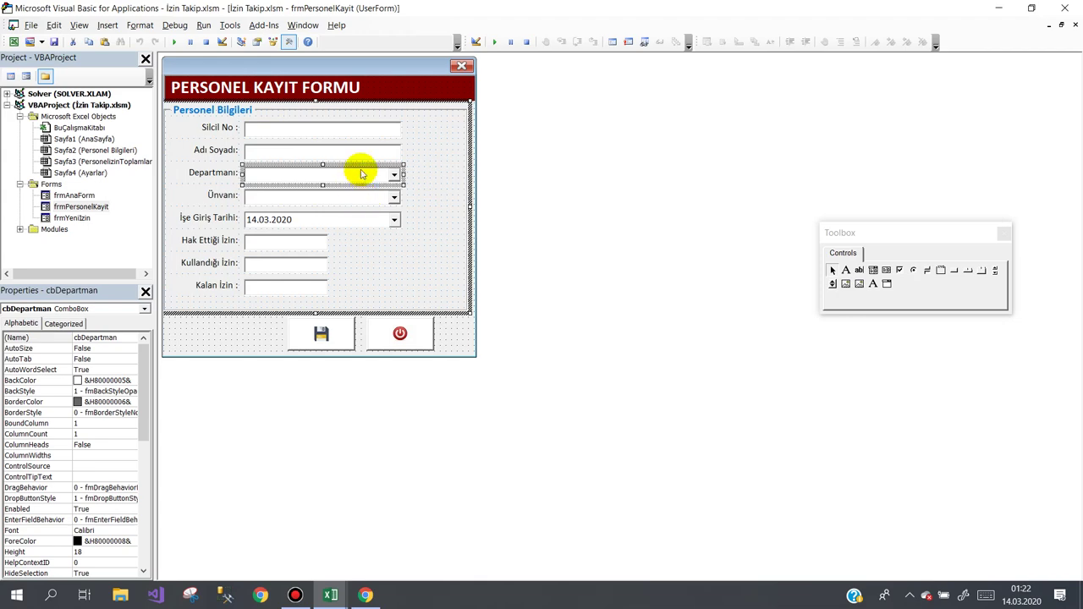
click(461, 334)
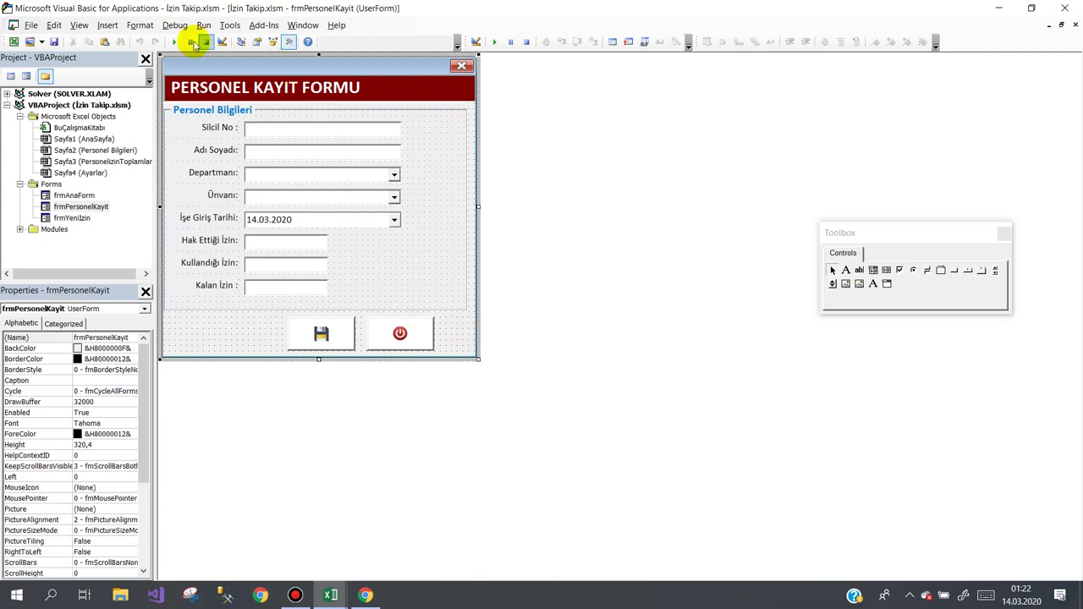
Step: Run the form again, fill the first fields and choose Mali Hizmetler Müdürlüğü as department
click(173, 41)
click(482, 215)
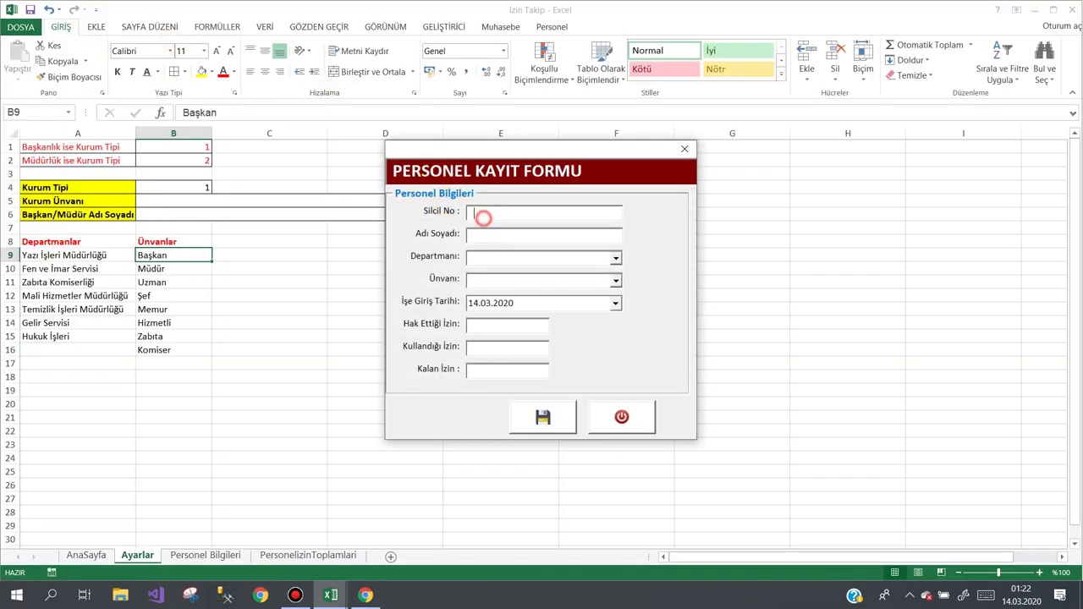
text(asdf)
key(Tab)
text(asdf)
key(Tab)
text(asdf)
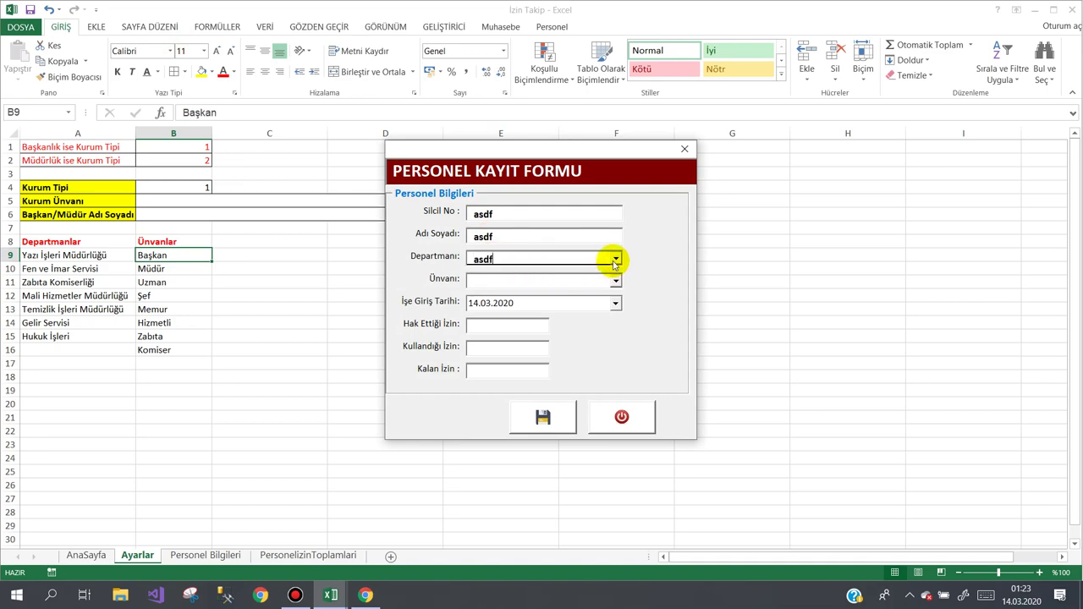
click(616, 259)
click(593, 313)
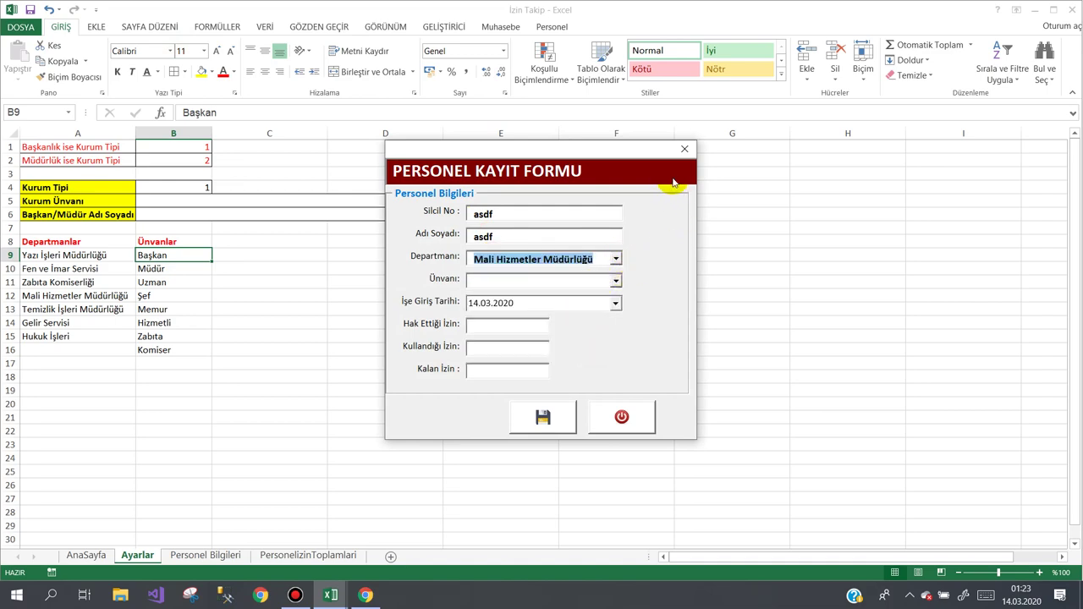
click(681, 150)
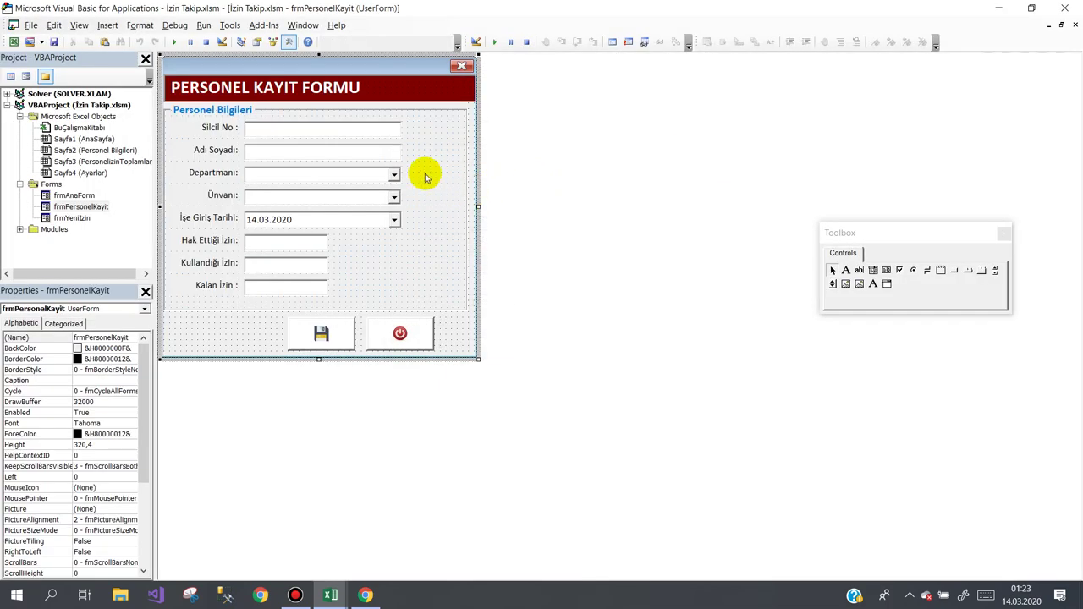
Step: Give the five entry text boxes a Normal, size 10 font
drag(416, 128, 344, 211)
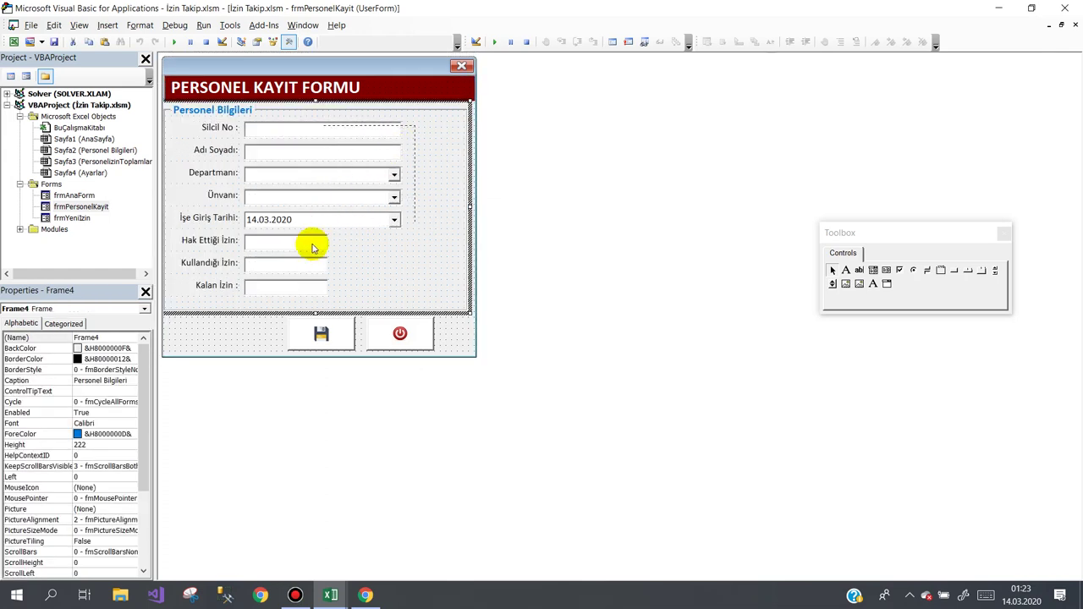
drag(344, 212, 285, 292)
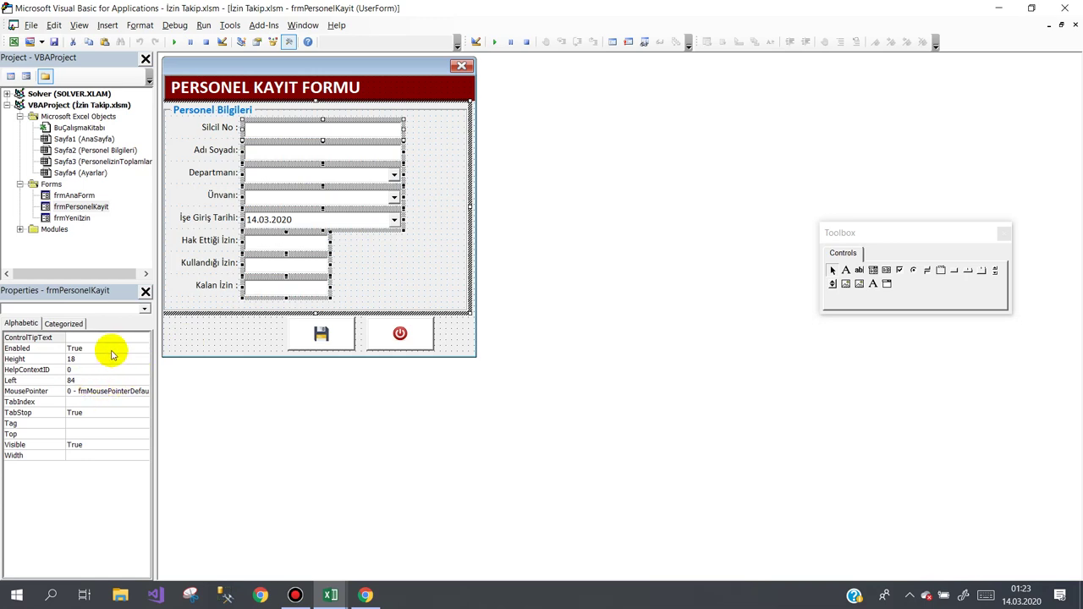
click(452, 173)
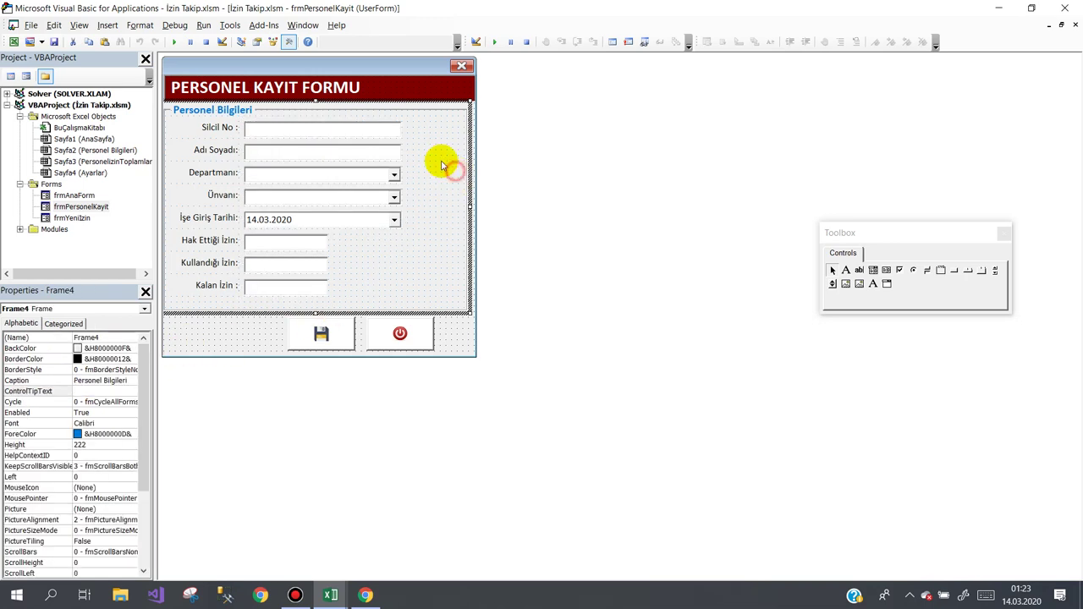
drag(428, 114, 246, 165)
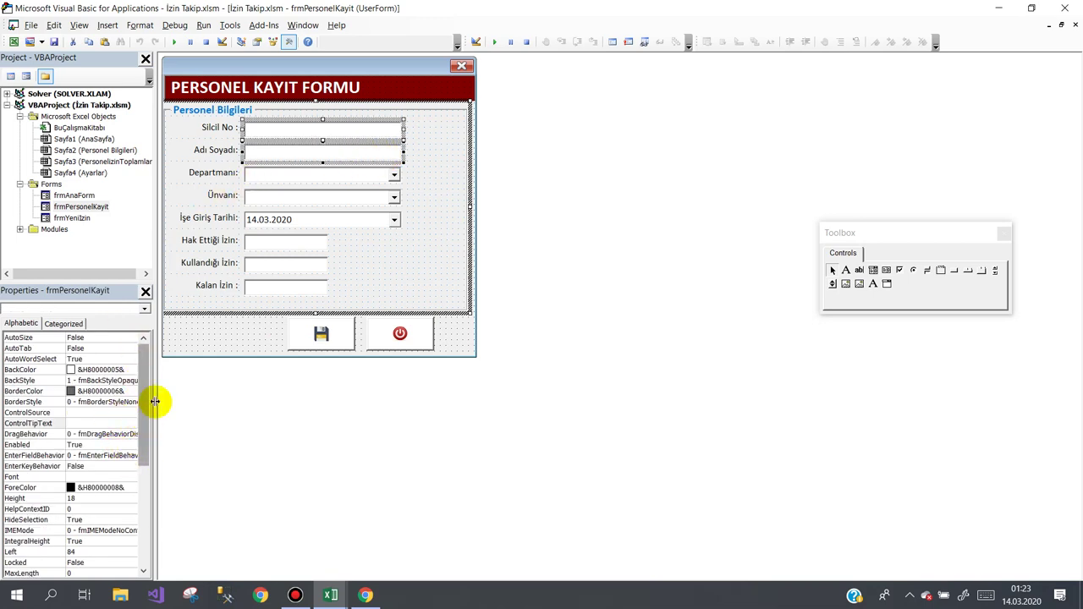
ctrl+click(294, 245)
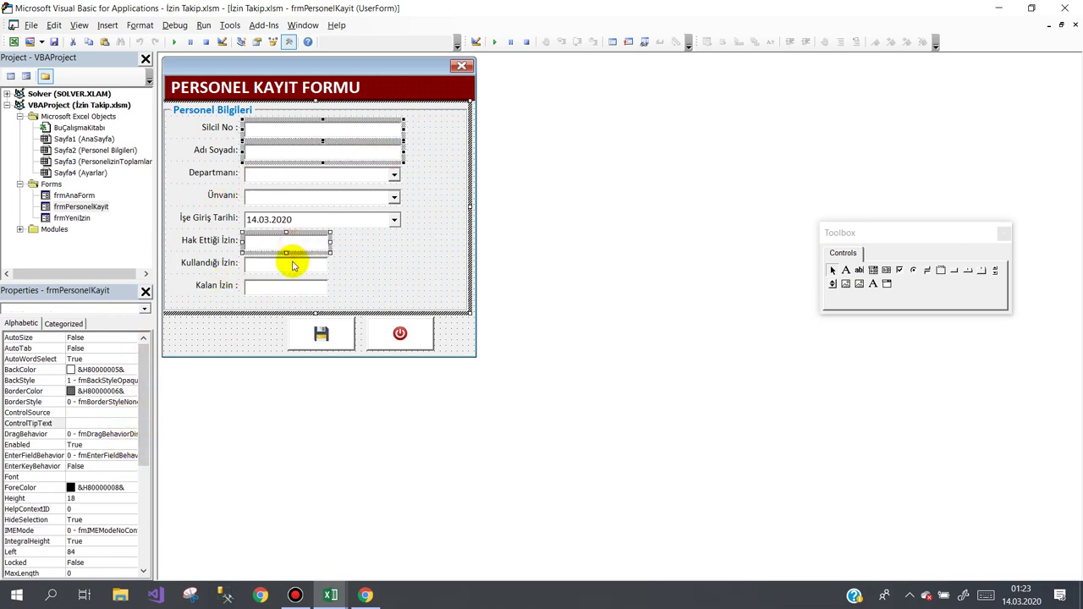
ctrl+click(293, 265)
ctrl+click(288, 288)
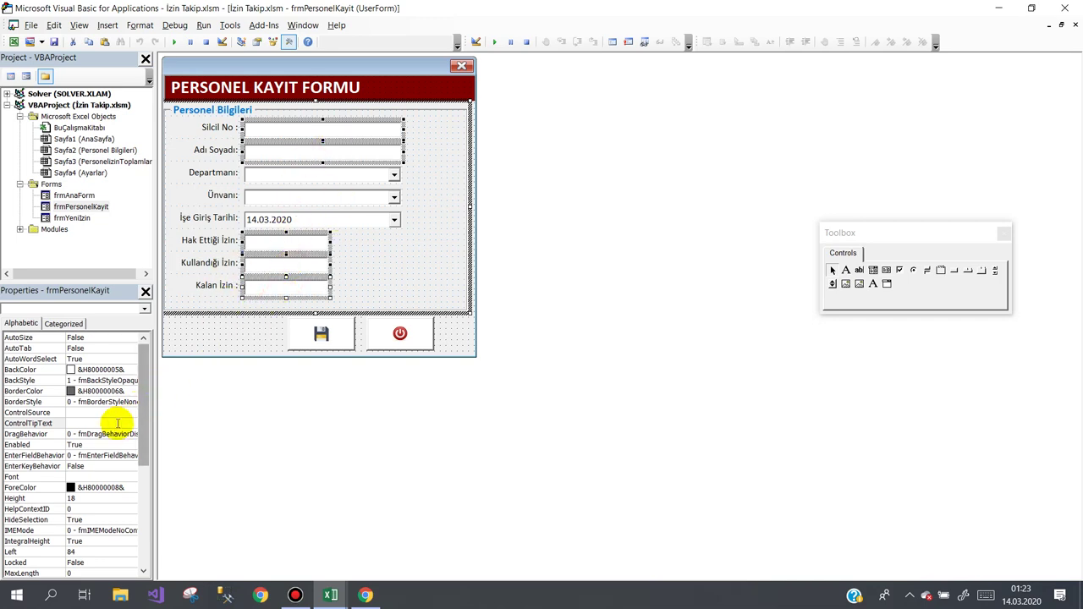
click(110, 478)
click(131, 479)
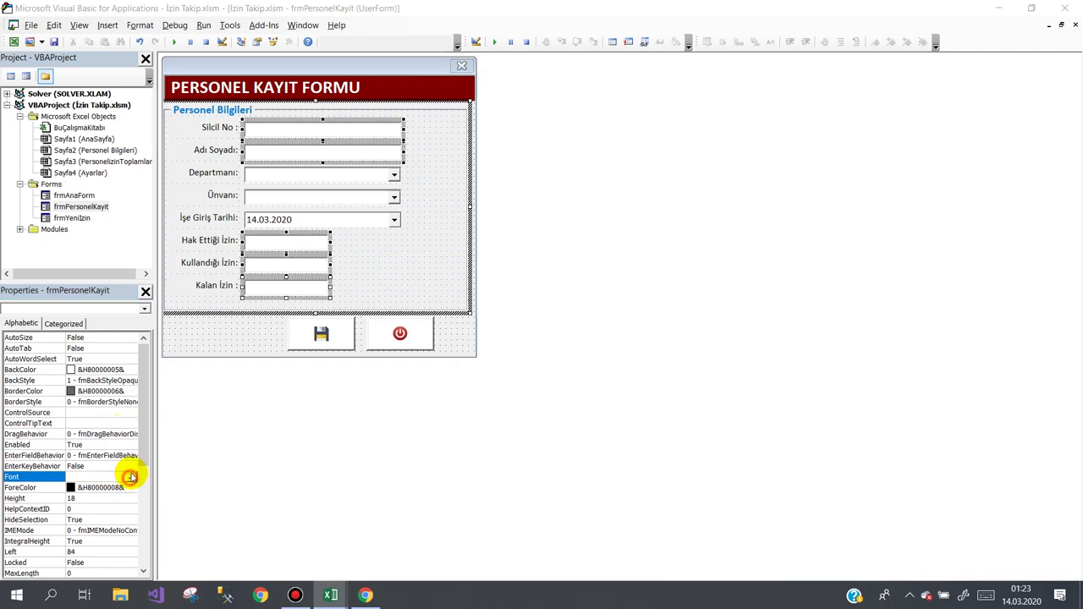
click(156, 154)
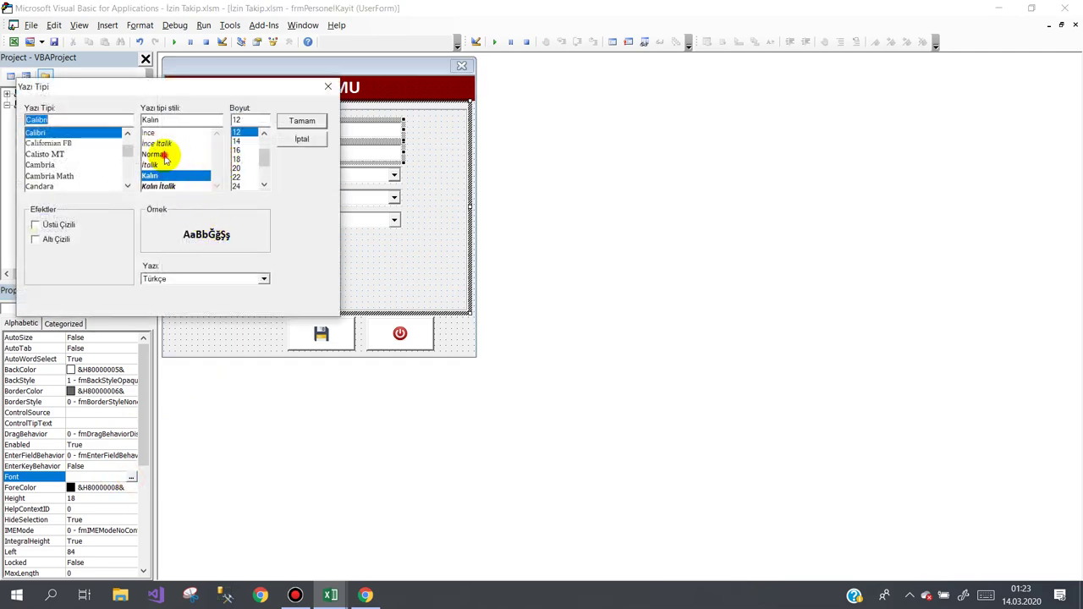
click(263, 133)
click(263, 133)
click(240, 132)
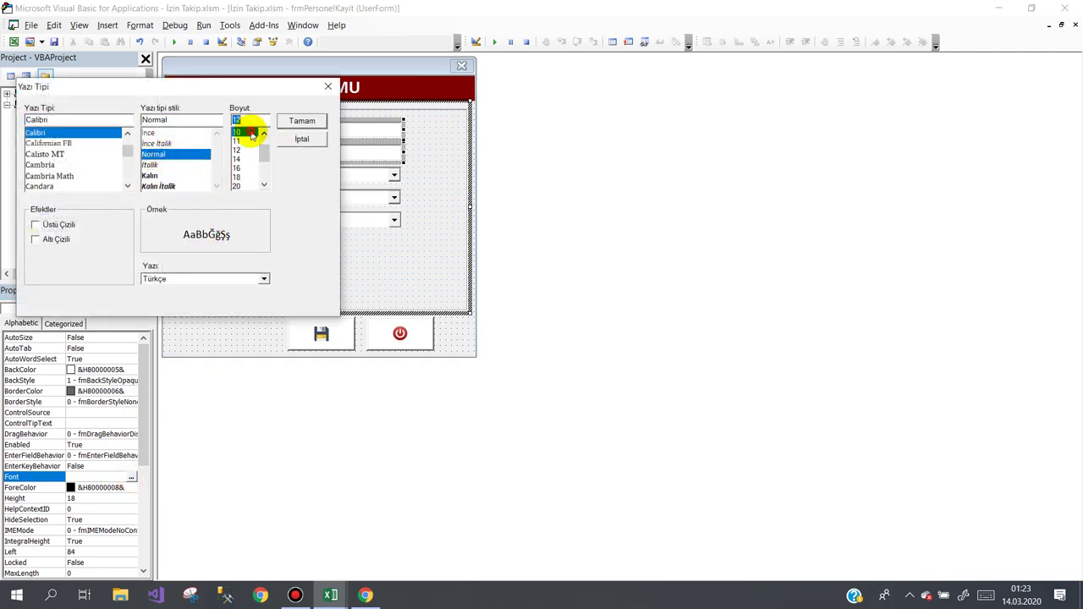
click(301, 121)
Step: Give the Departmanı and Ünvanı combo boxes a Normal, size 10 font
drag(415, 176, 364, 224)
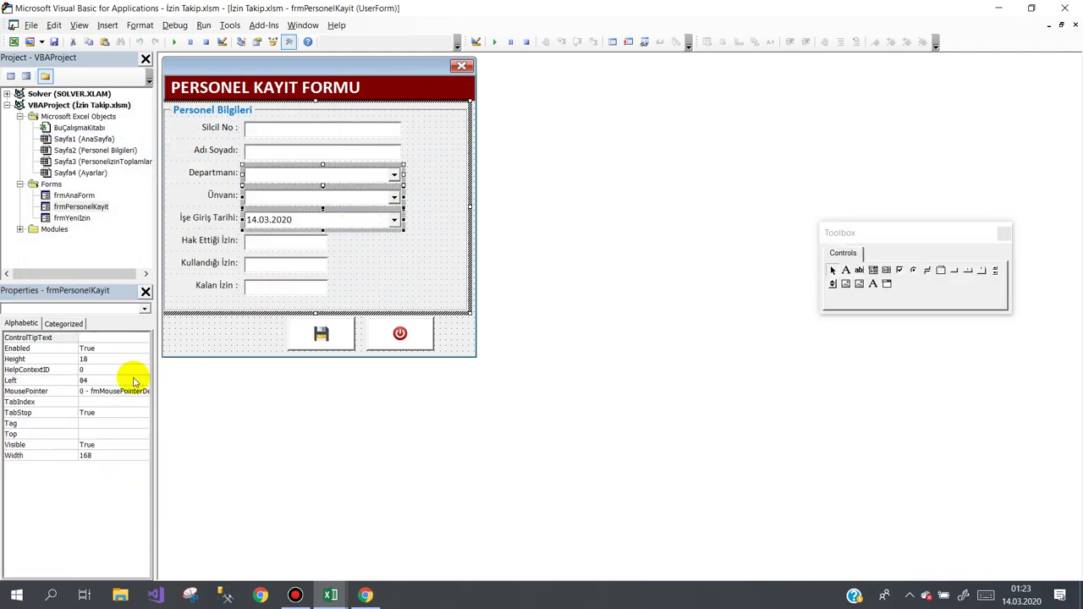
click(449, 206)
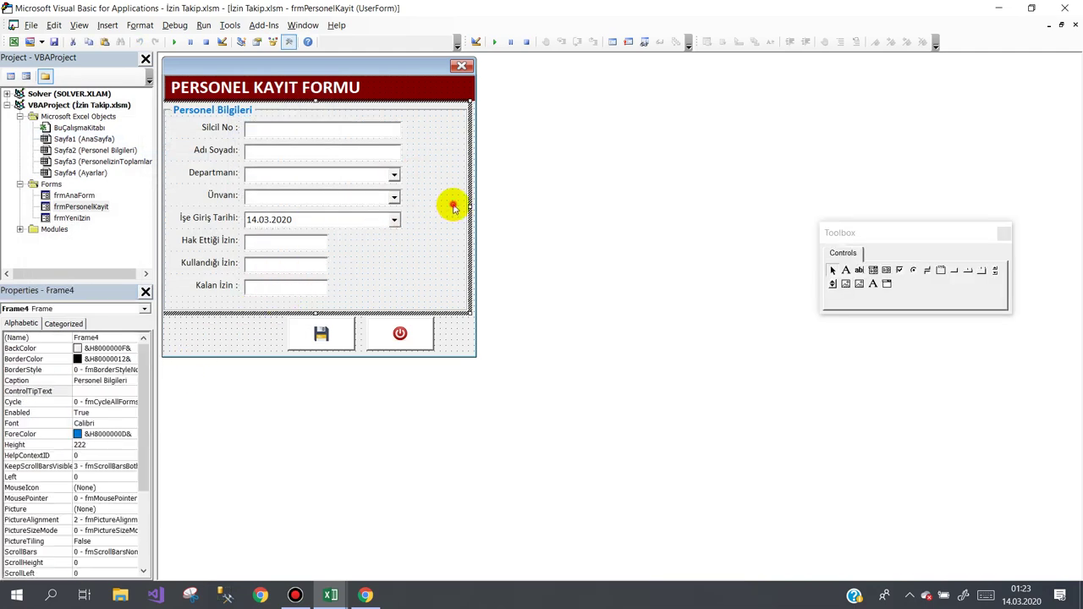
drag(416, 176, 387, 196)
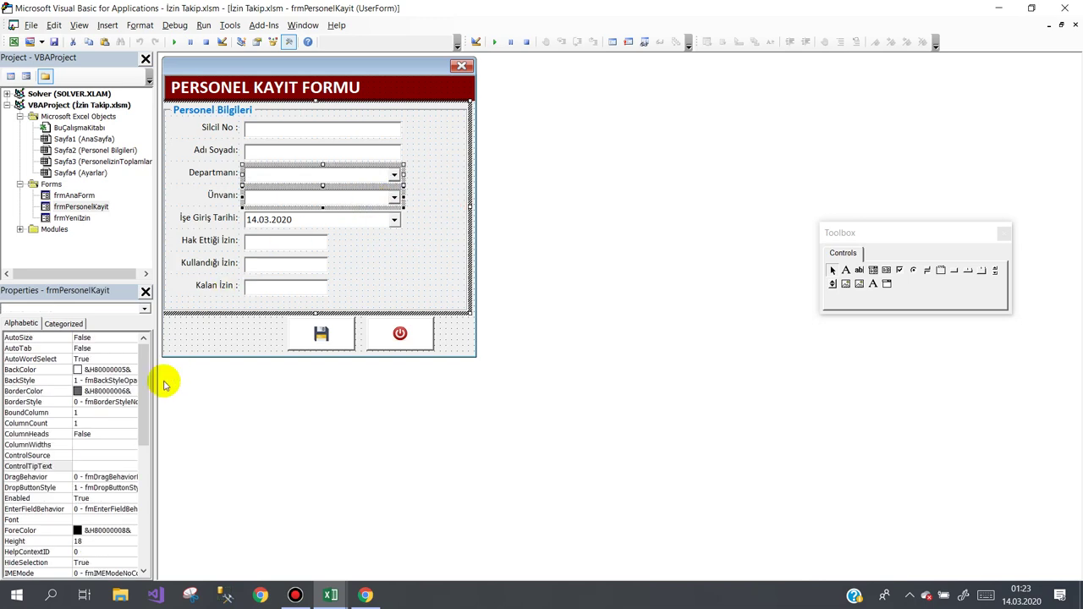
click(114, 521)
click(131, 519)
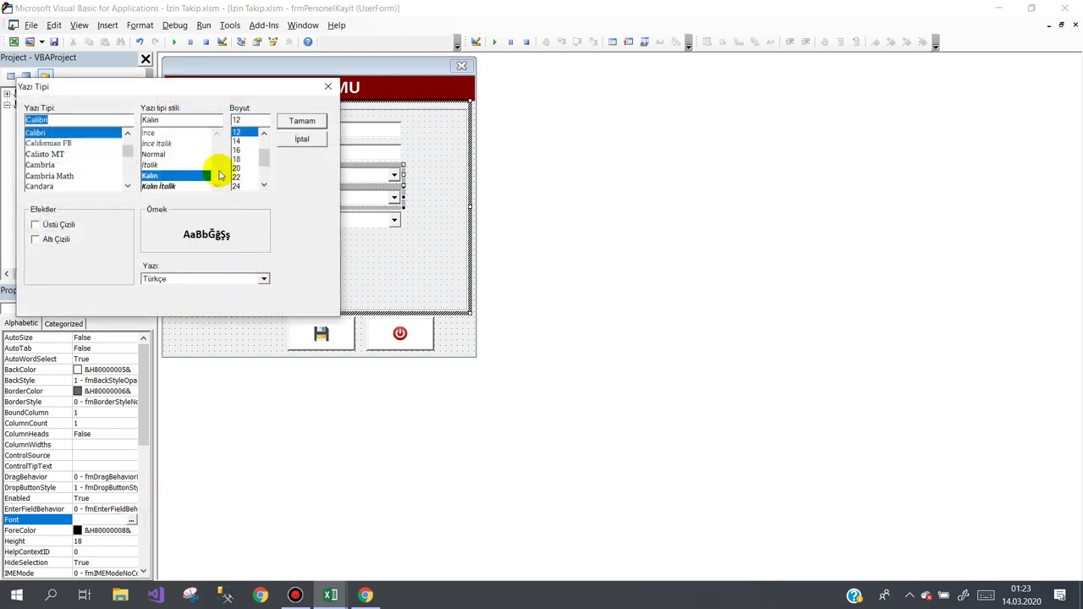
click(193, 156)
click(263, 134)
click(263, 134)
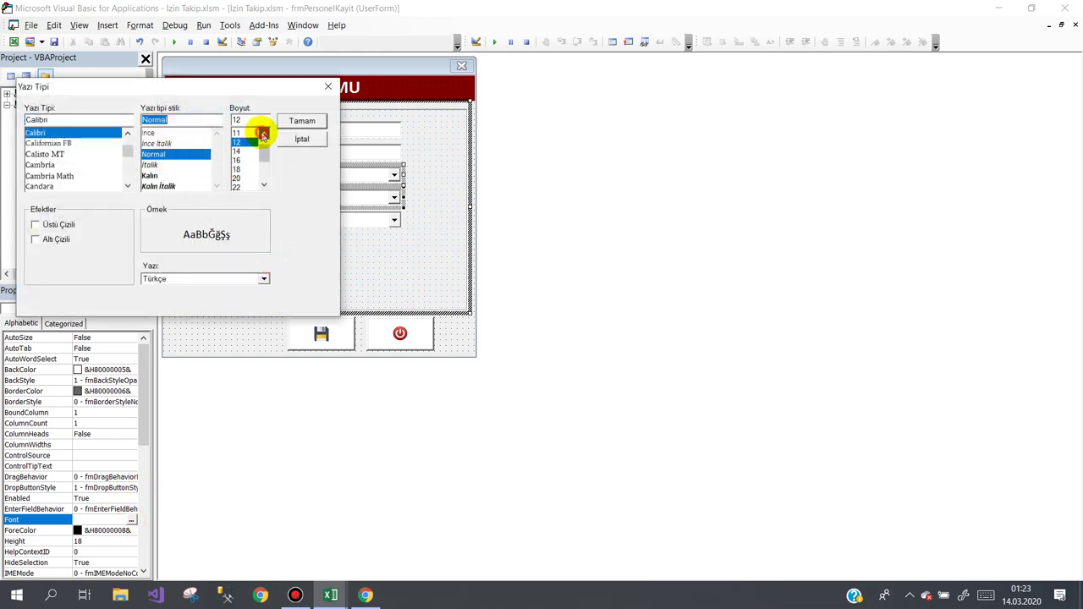
click(244, 134)
click(303, 121)
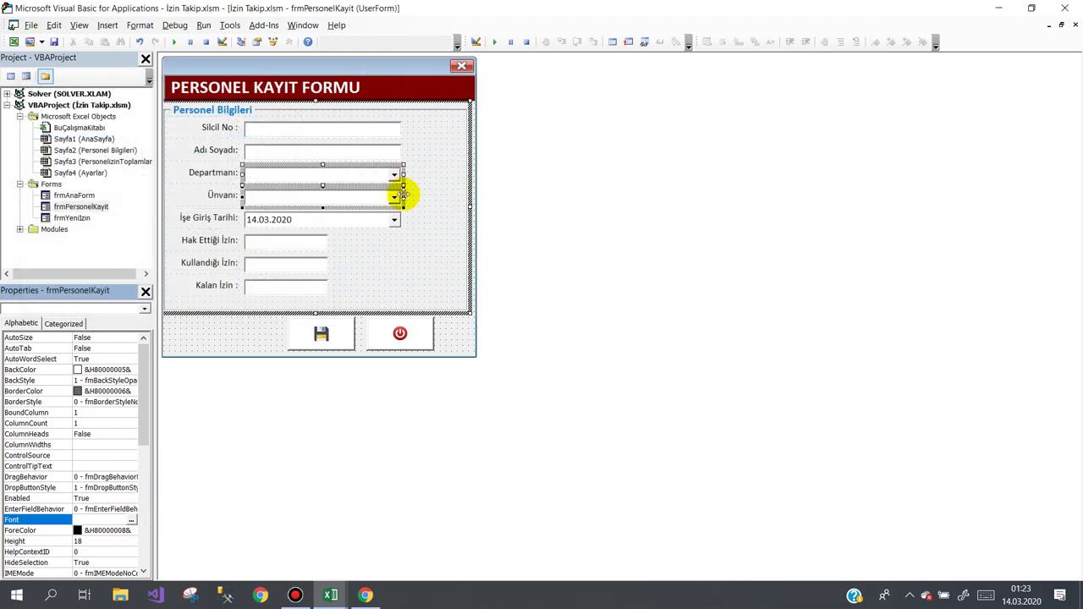
click(426, 178)
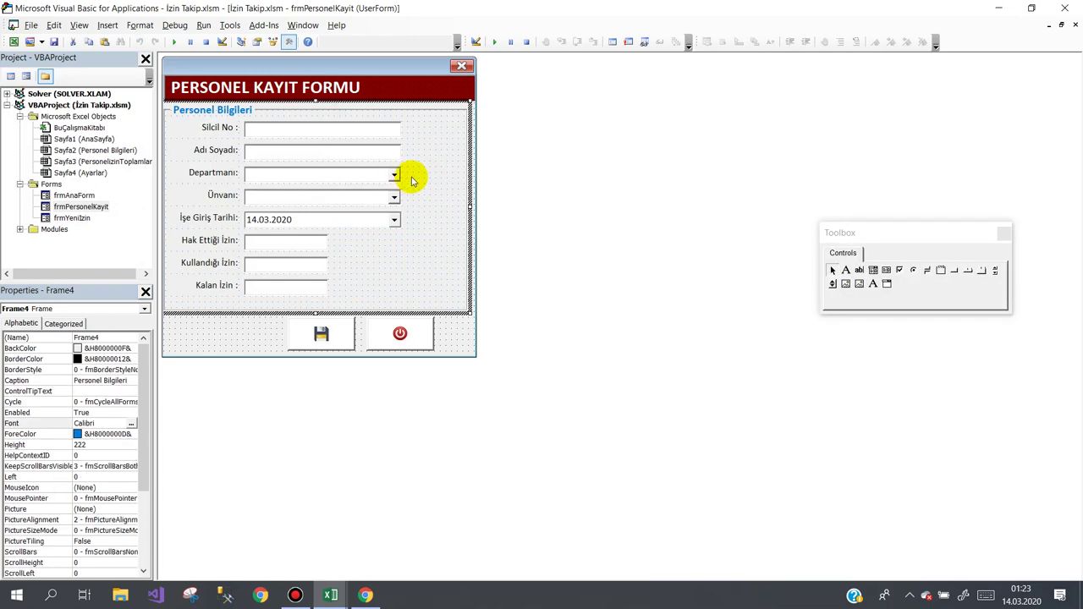
drag(393, 197, 347, 210)
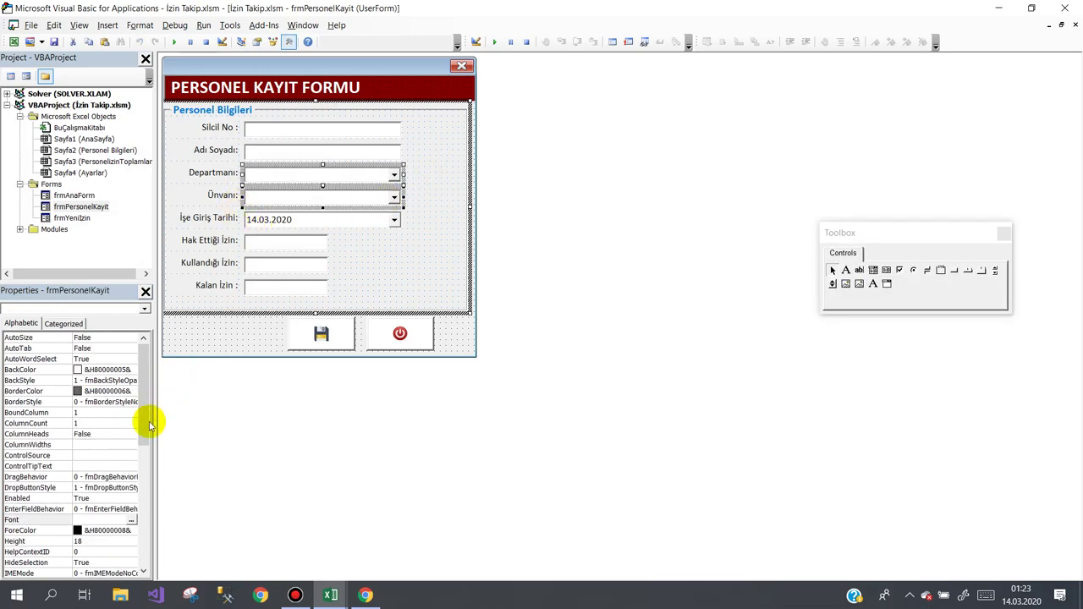
drag(145, 414, 151, 511)
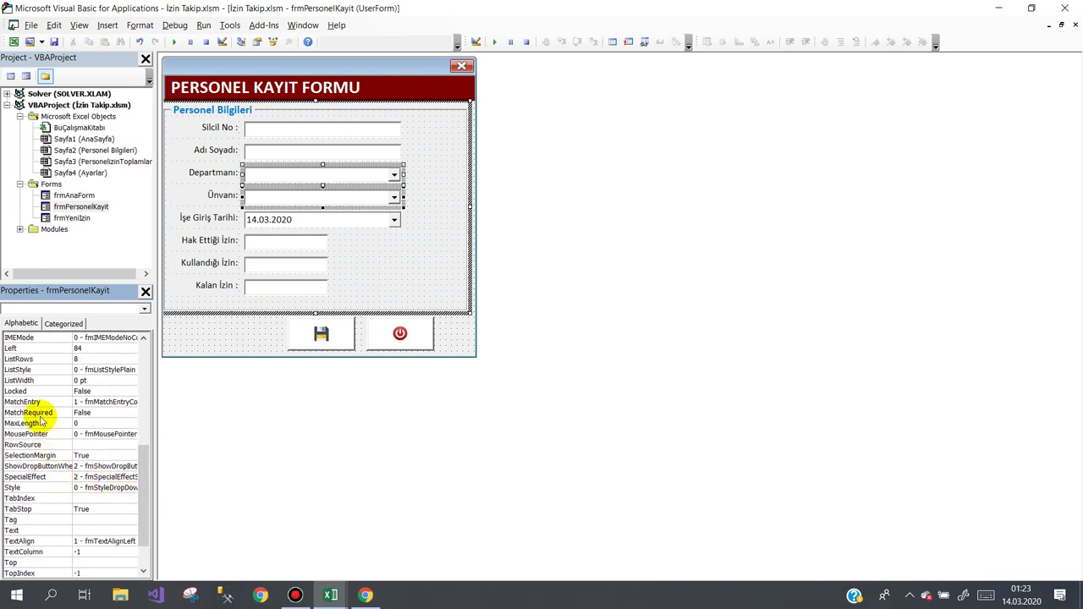
click(37, 370)
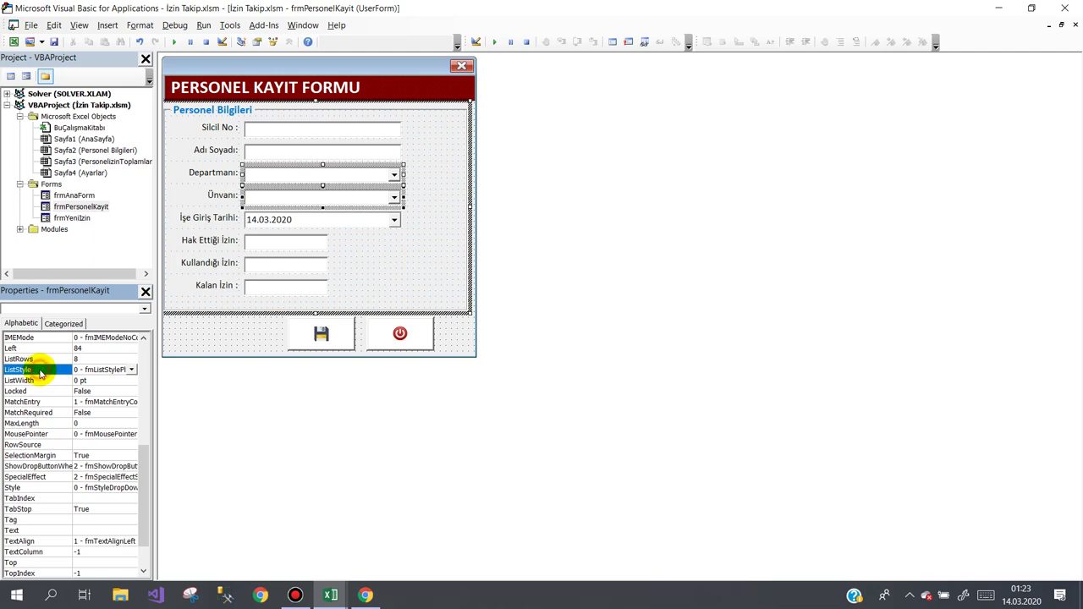
click(132, 371)
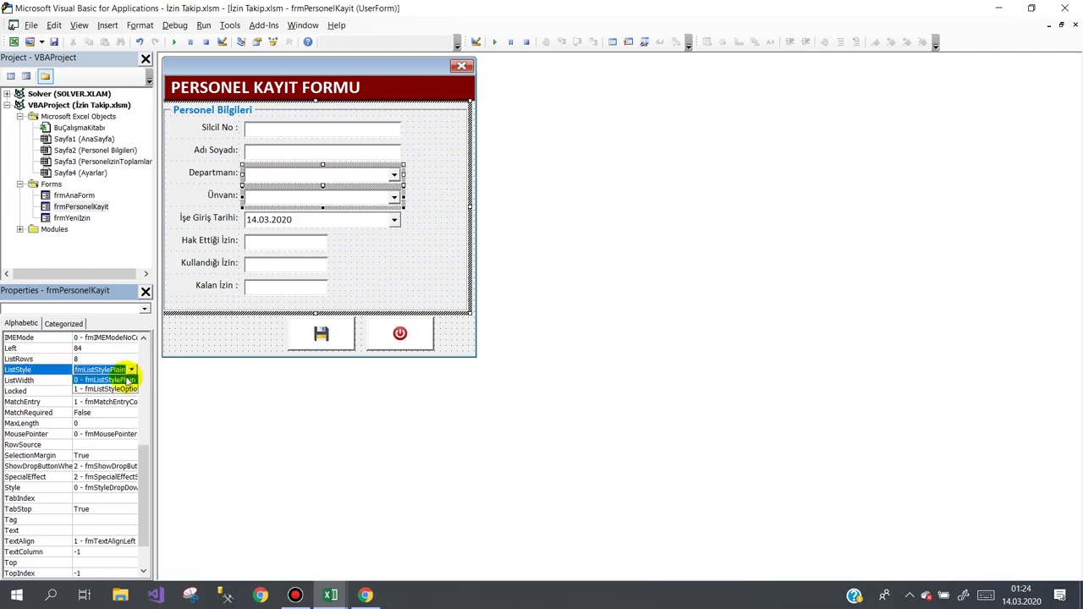
click(132, 378)
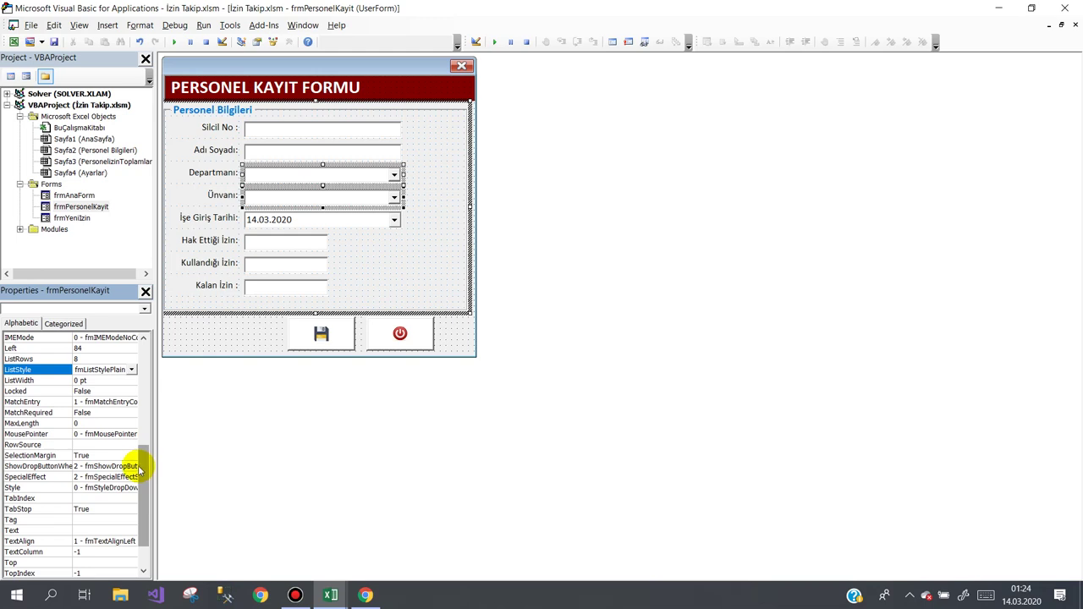
click(124, 403)
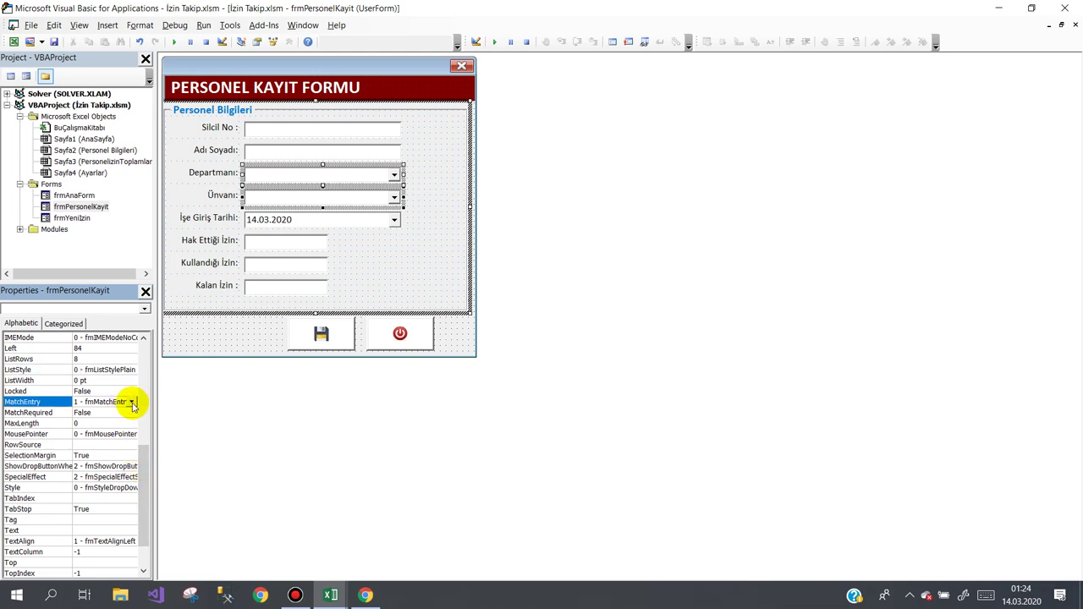
click(132, 403)
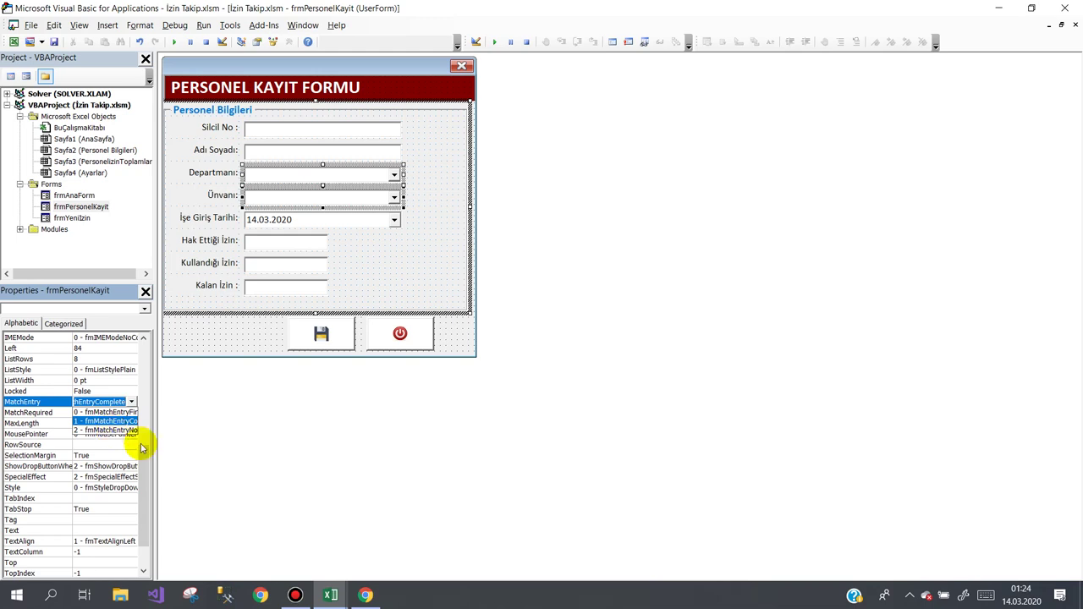
click(141, 449)
drag(141, 454, 144, 411)
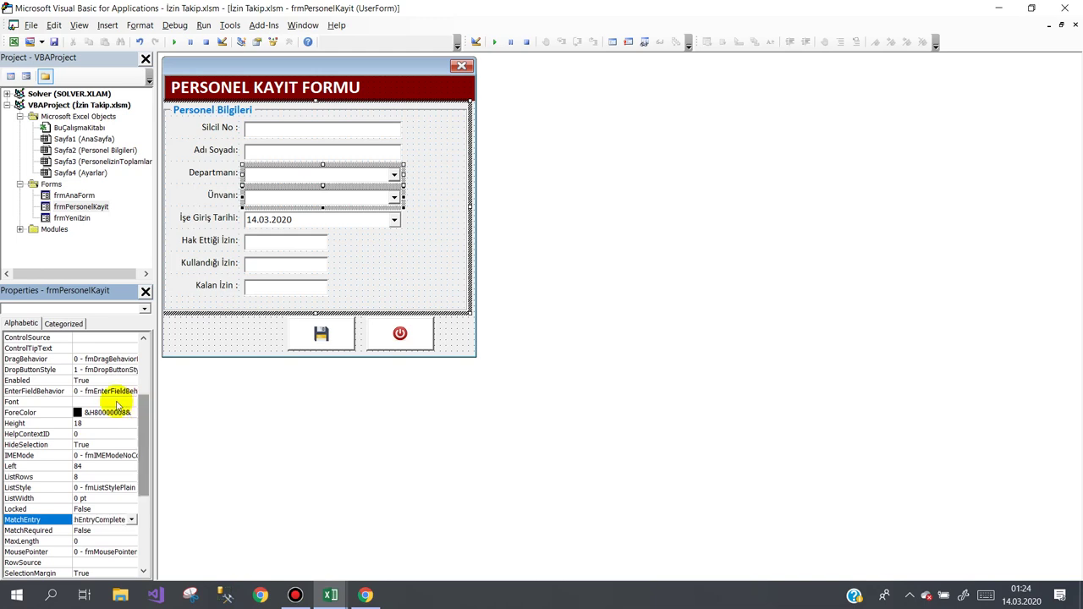
click(78, 370)
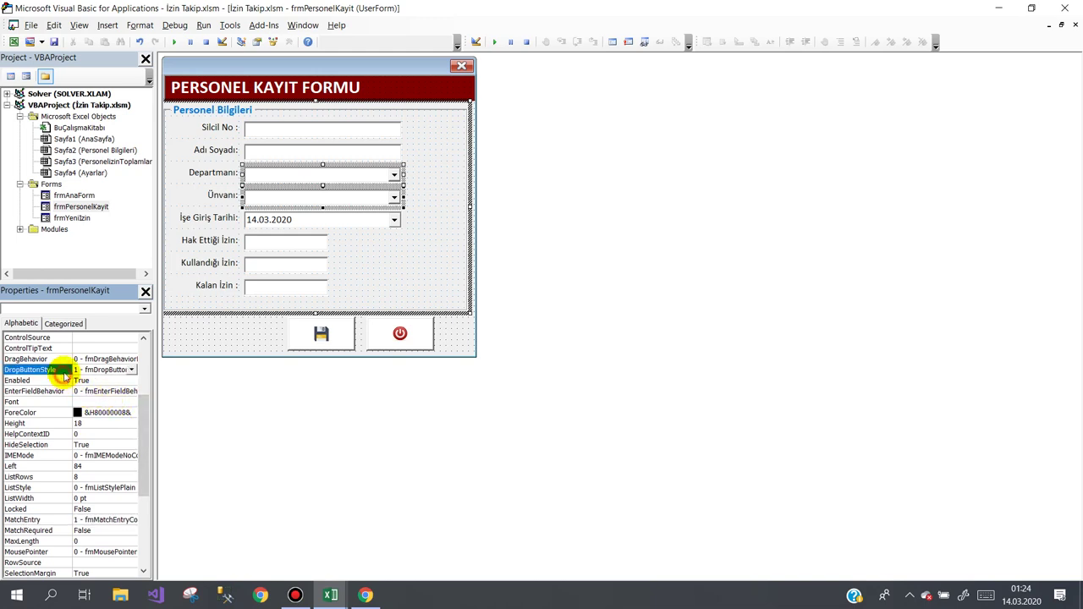
click(131, 371)
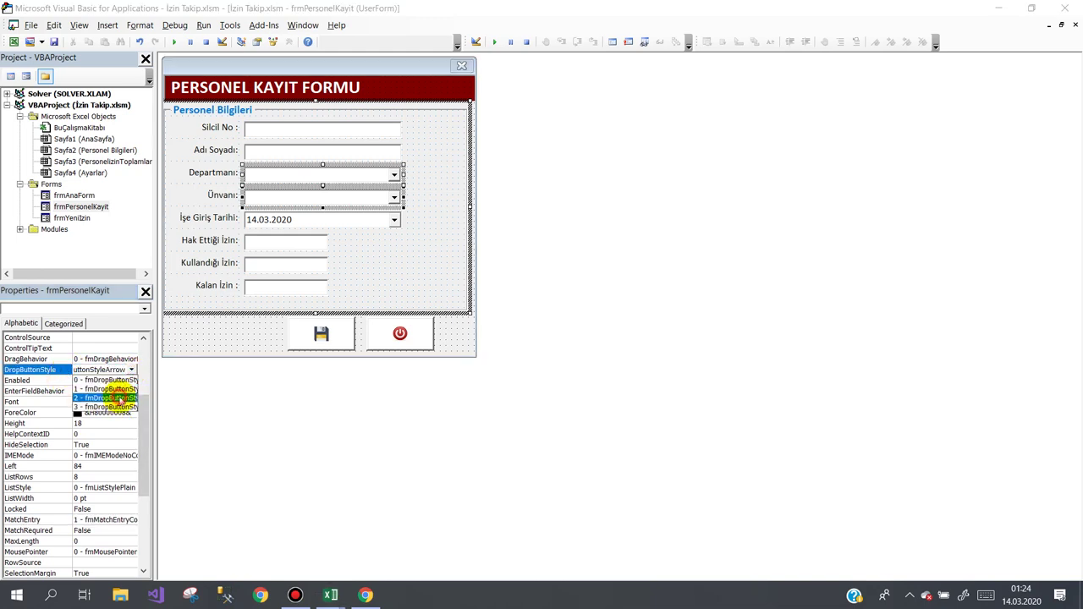
click(121, 398)
click(131, 370)
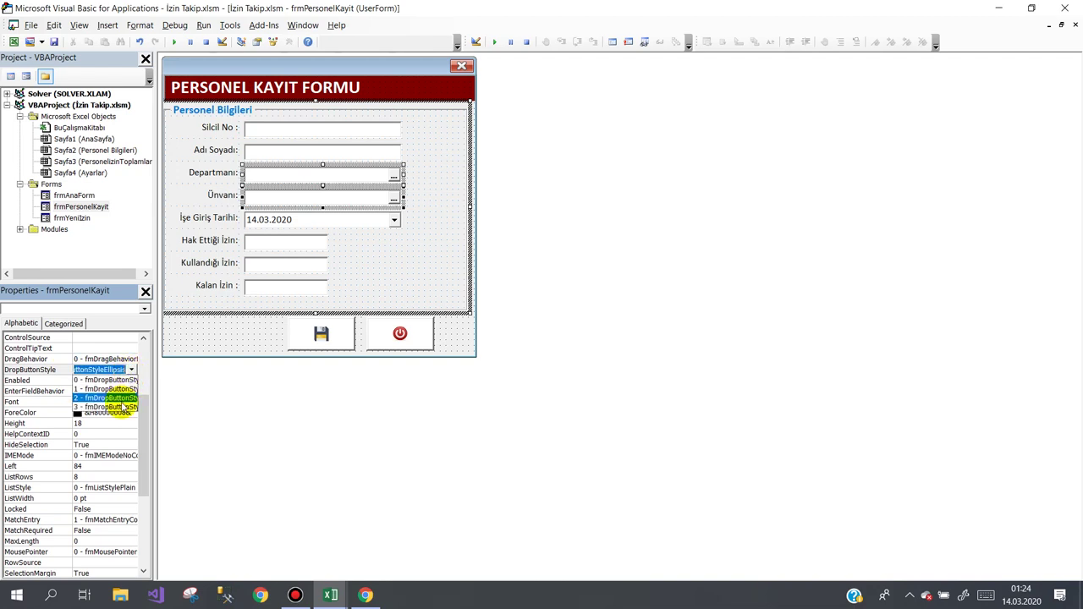
click(124, 407)
click(131, 370)
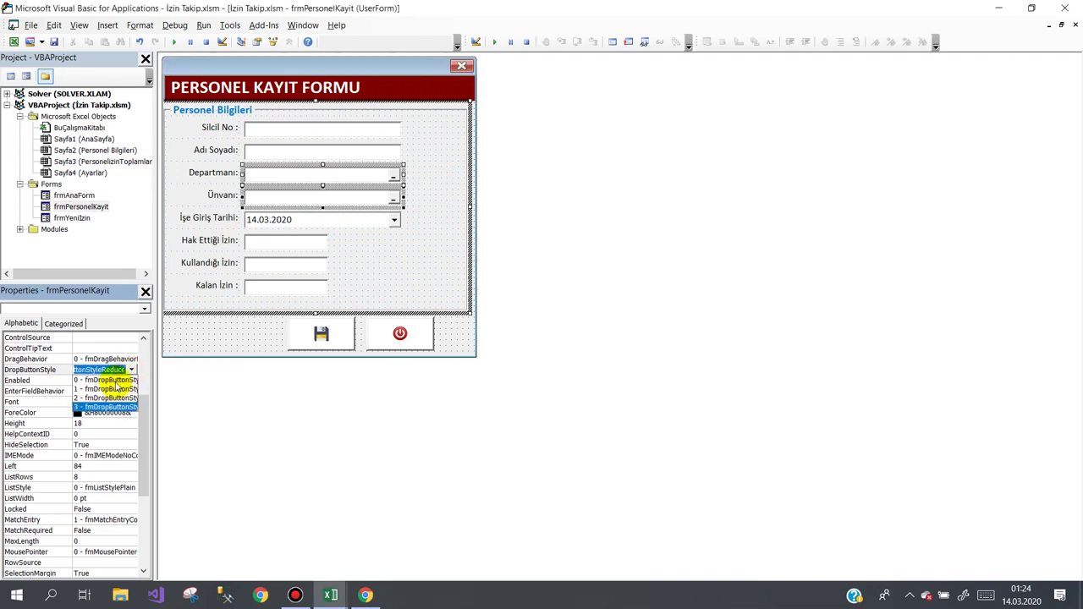
click(120, 381)
click(132, 370)
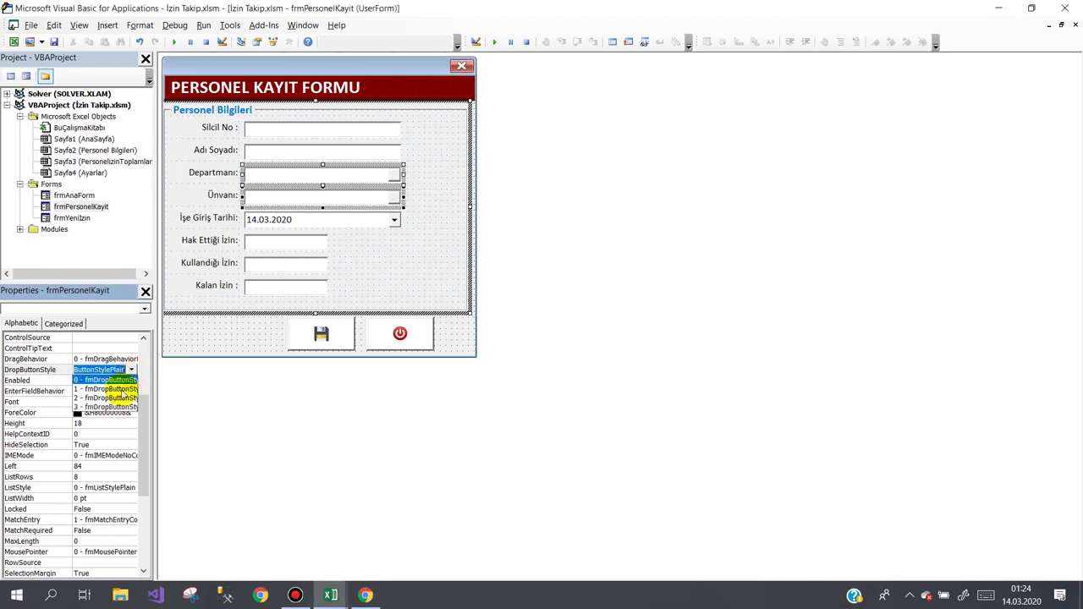
click(125, 390)
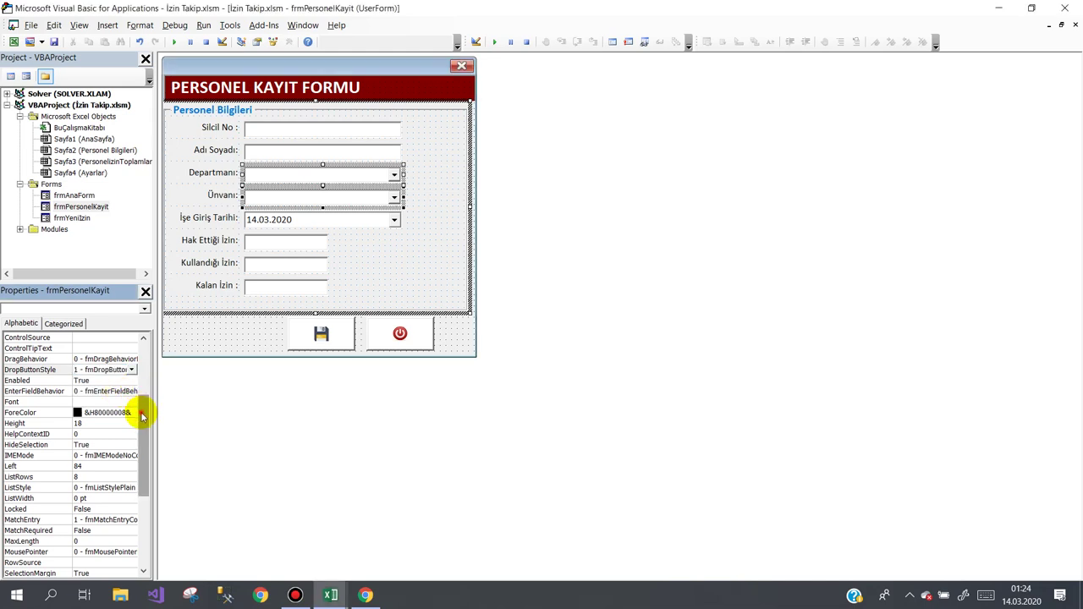
Step: Try the ShowDropButtonWhen options on the combo boxes and leave it on Always
drag(140, 412, 144, 461)
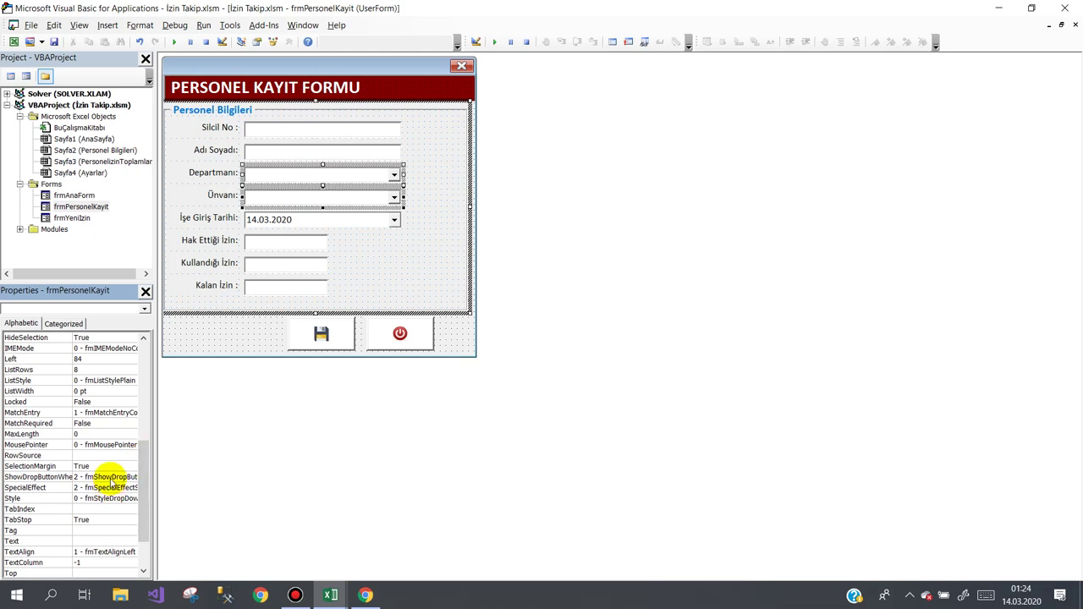
click(128, 477)
click(132, 477)
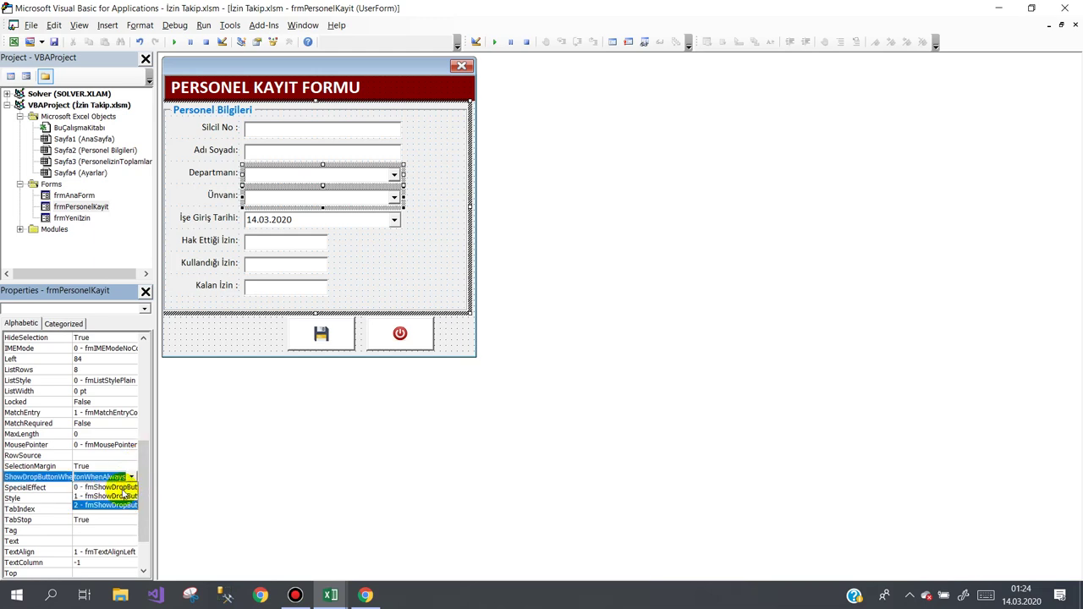
drag(156, 486, 242, 482)
click(219, 477)
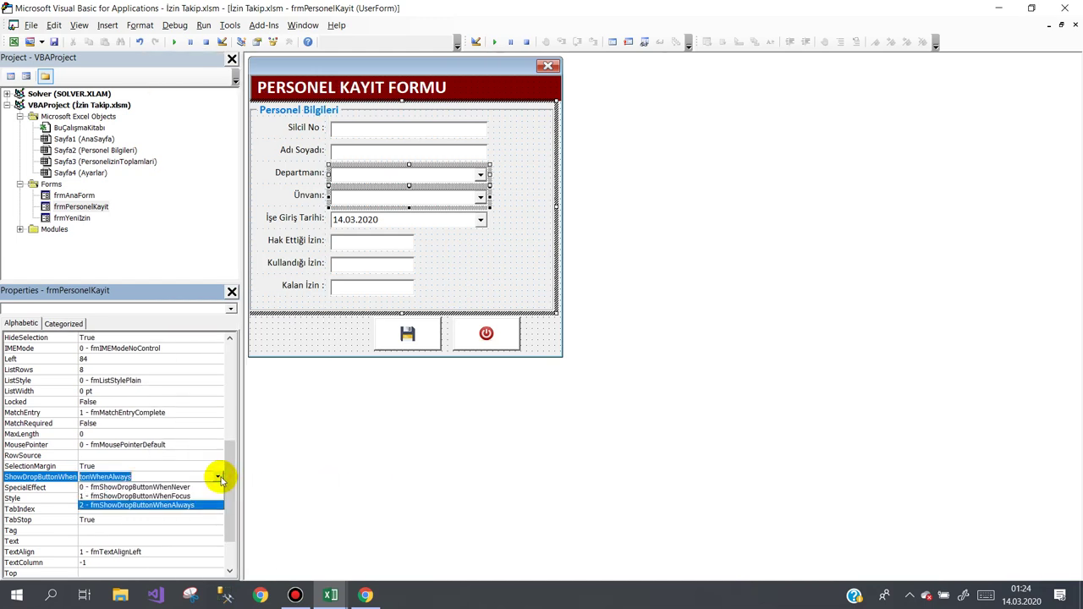
click(182, 496)
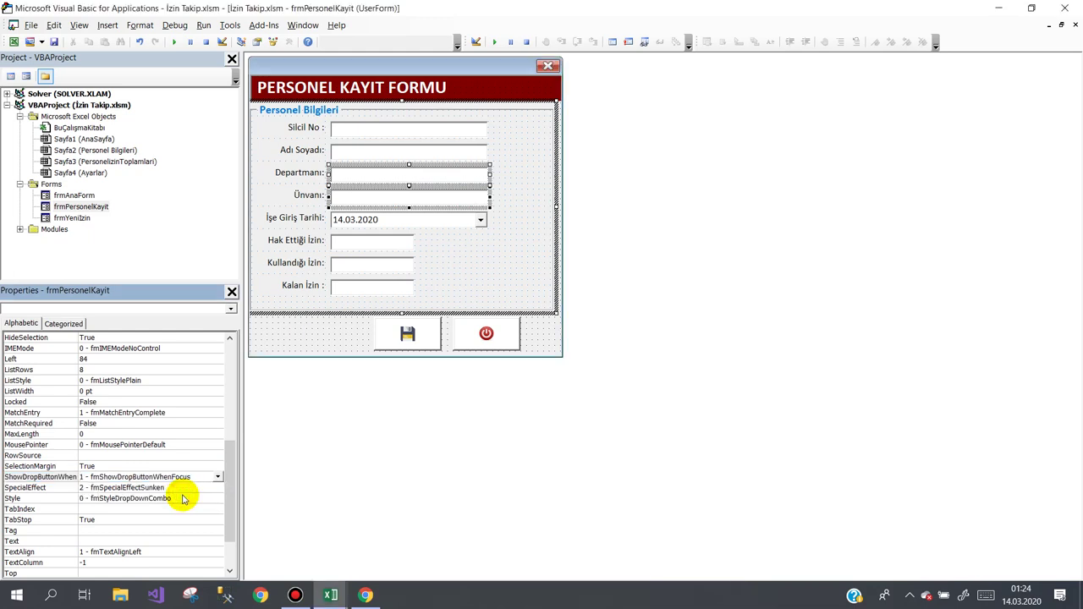
click(216, 478)
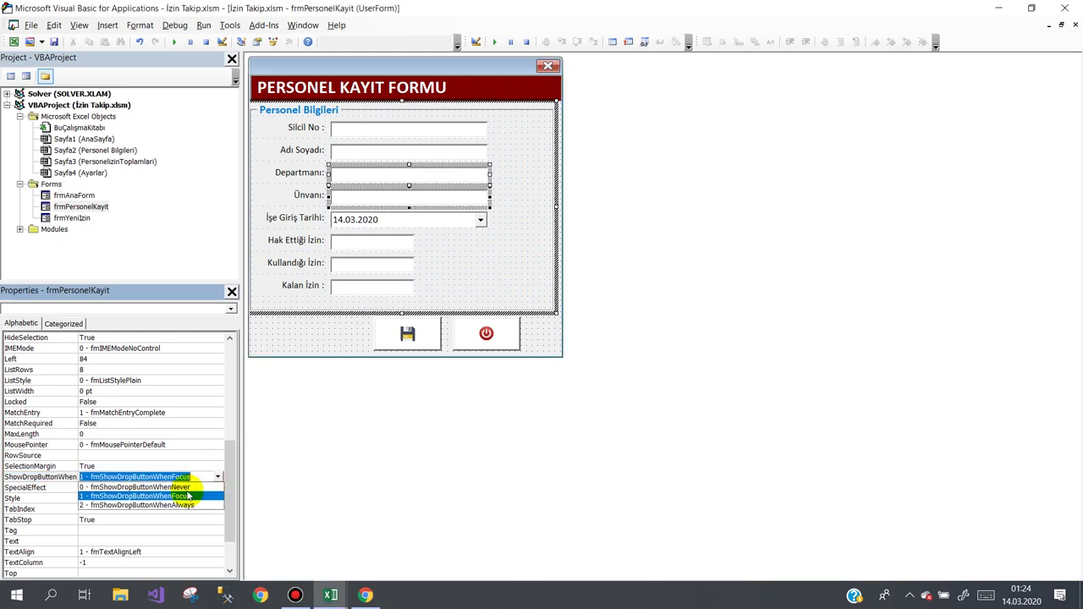
click(181, 486)
click(218, 478)
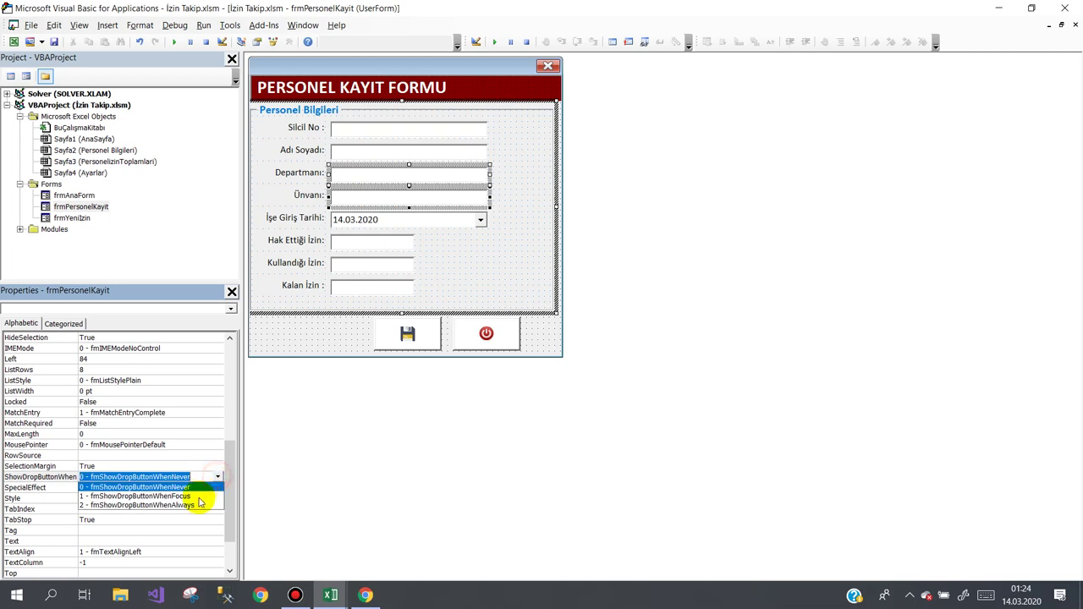
click(197, 506)
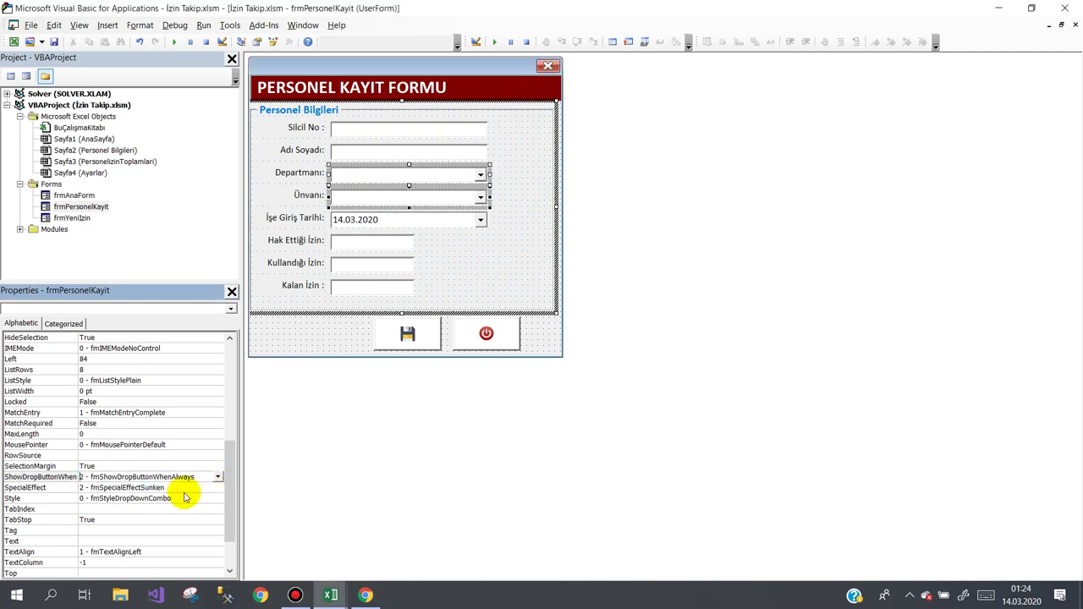
Step: Set the combo boxes' Style to 2 - fmStyleDropDownList
click(186, 497)
click(218, 500)
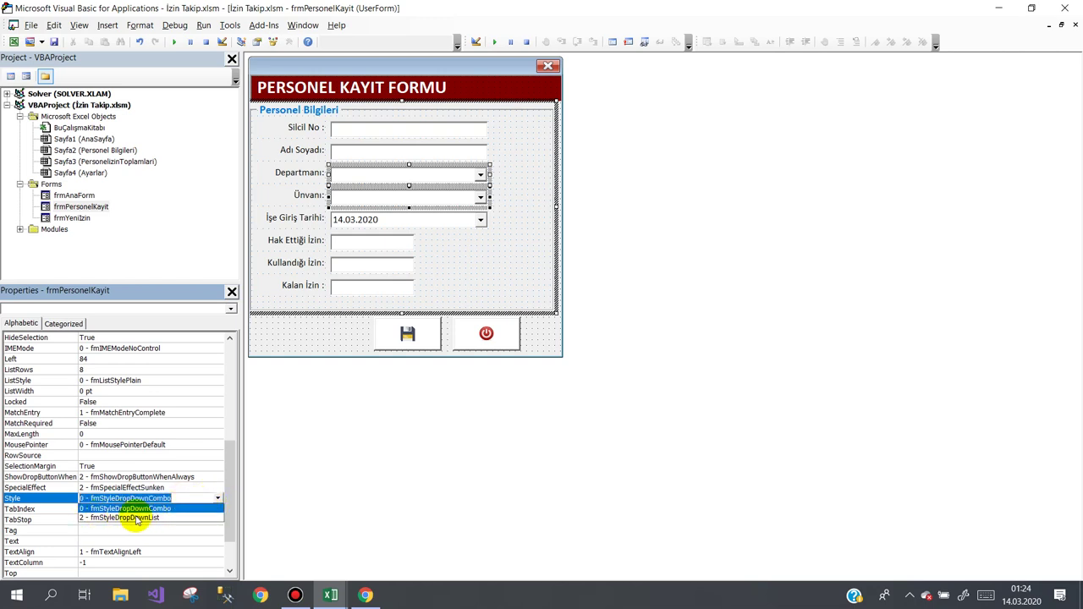
click(123, 518)
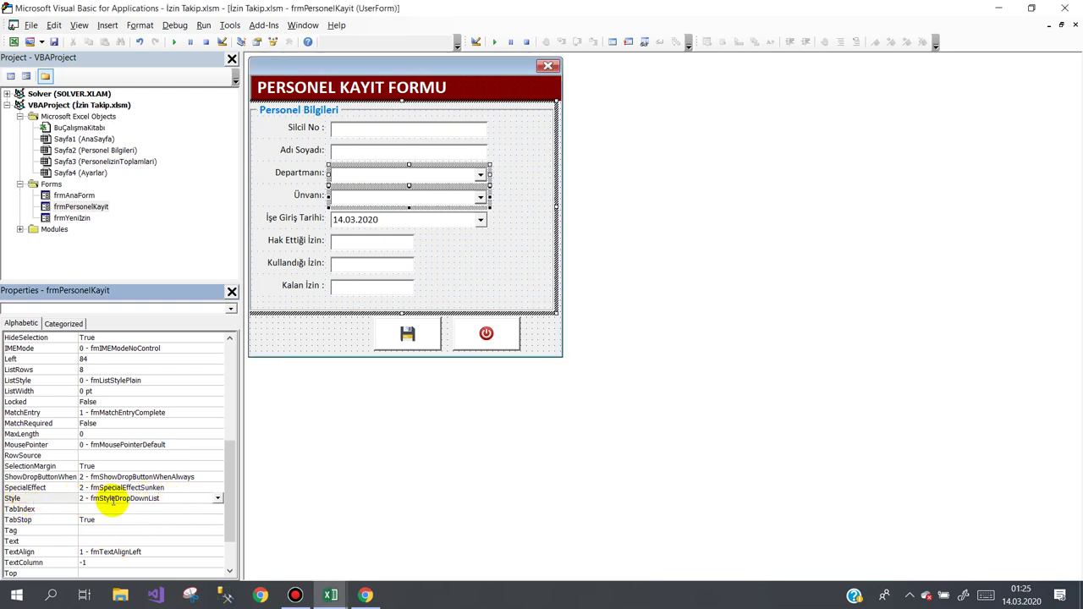
click(541, 338)
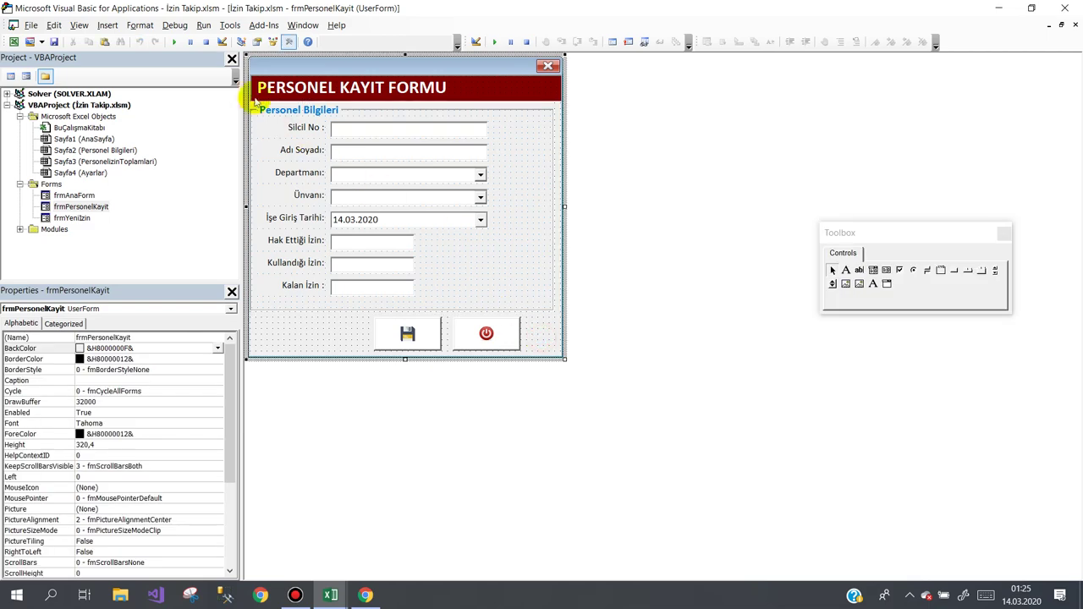
Step: Run the personnel form and try several departments, ending on Fen ve İmar Servisi
click(176, 43)
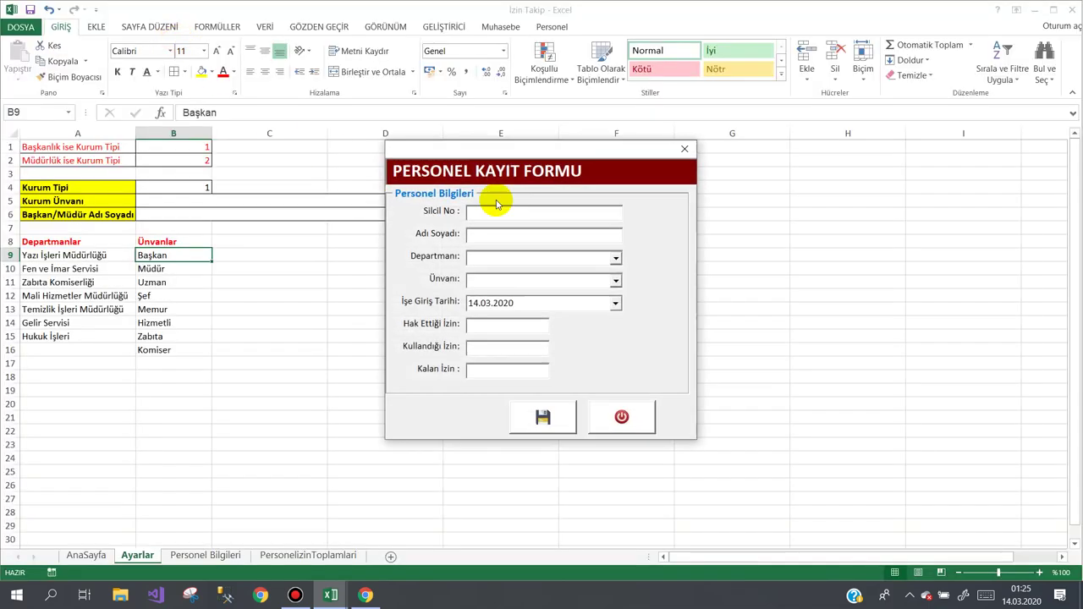
click(616, 258)
click(545, 300)
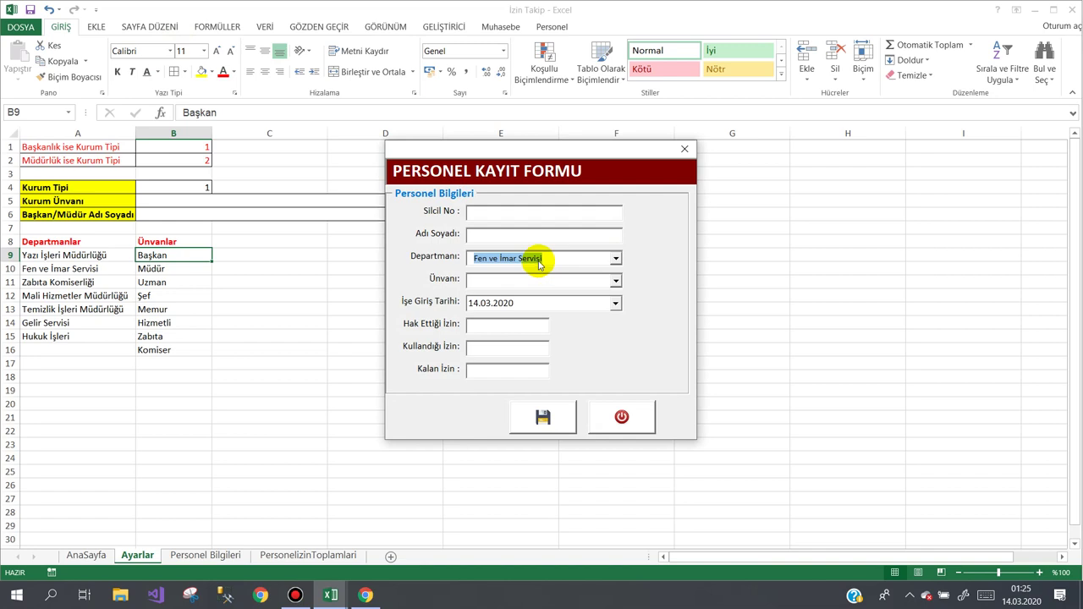
click(616, 258)
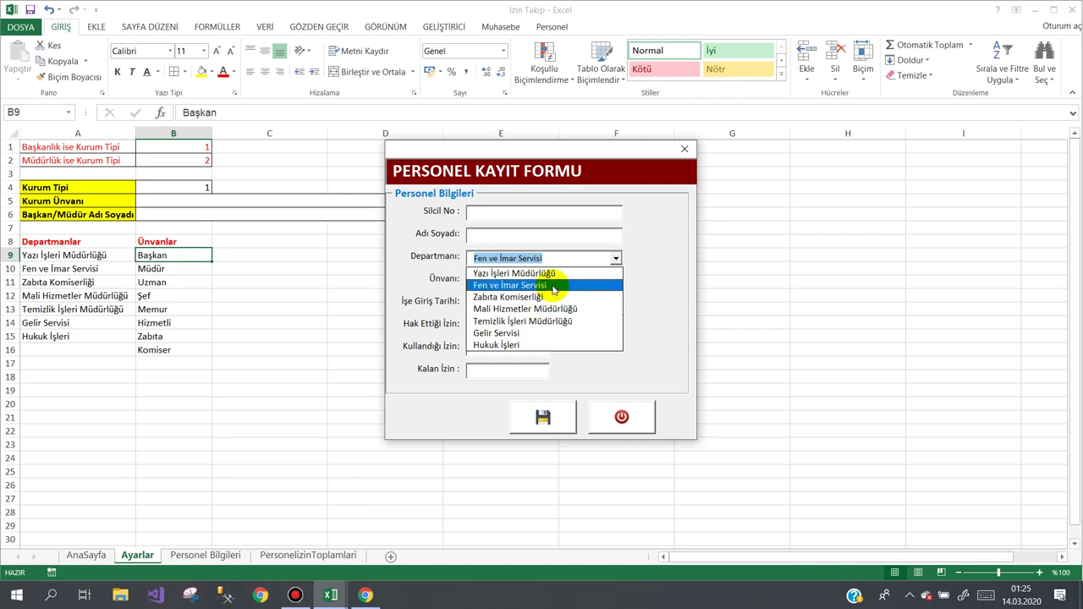
click(677, 285)
click(615, 258)
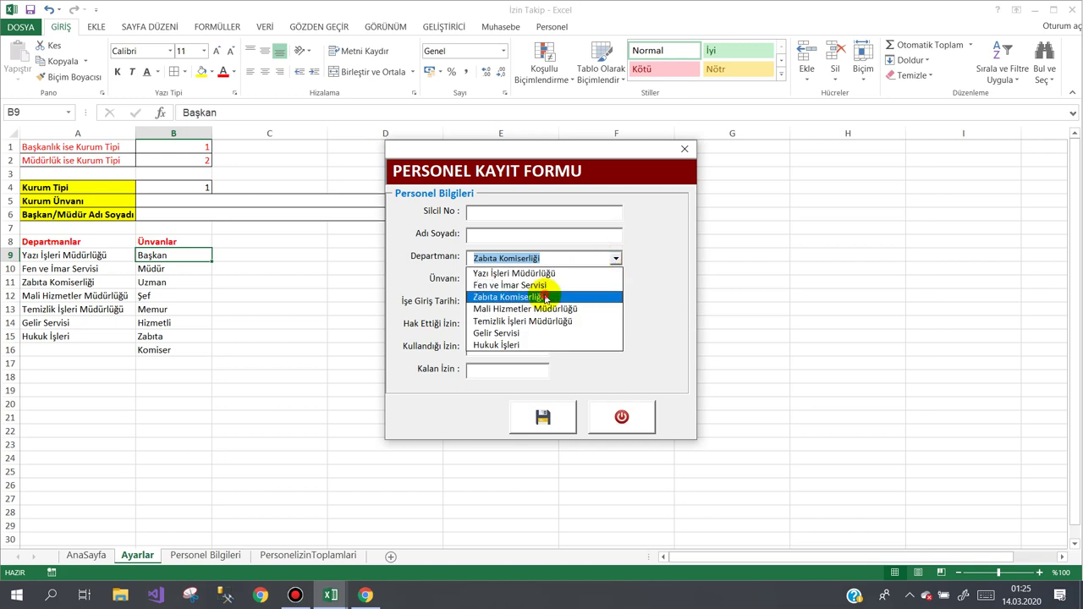
click(548, 298)
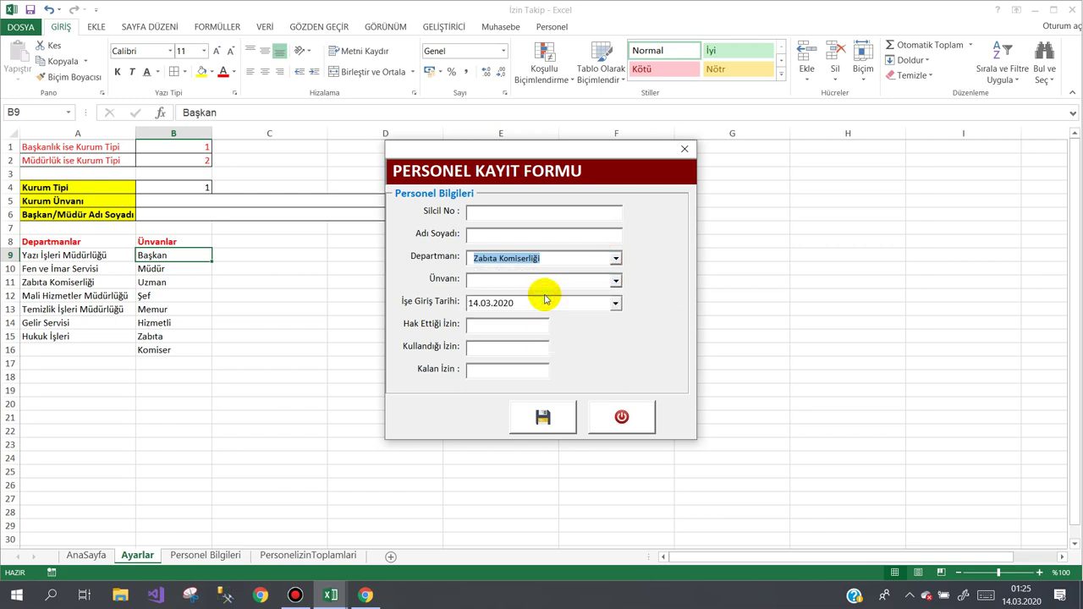
Step: Choose Hizmetli as title and 12.03.2020 as start date, then close the test form
click(615, 280)
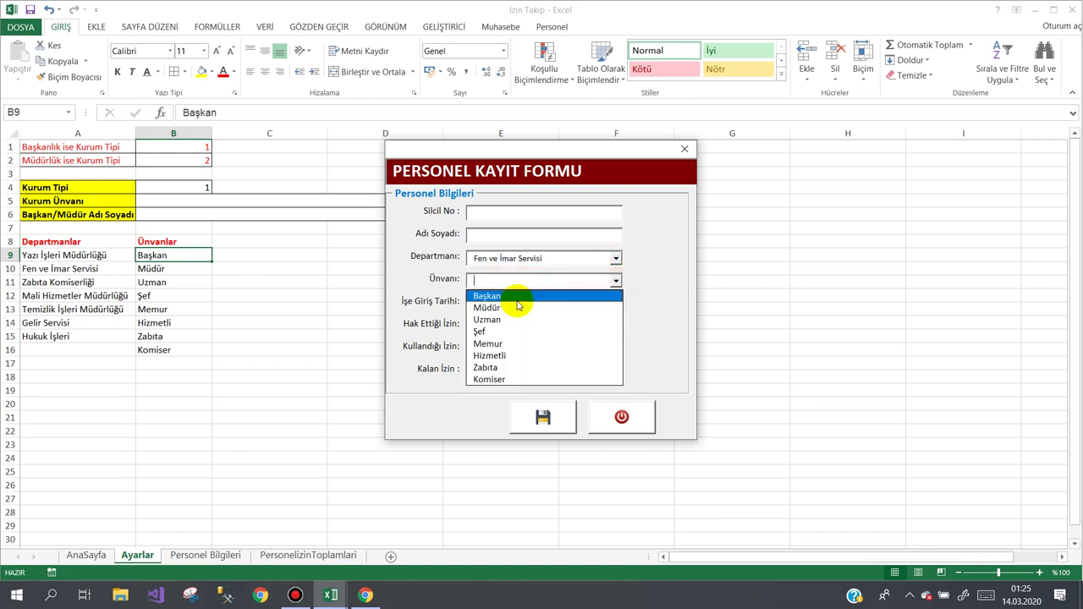
click(517, 355)
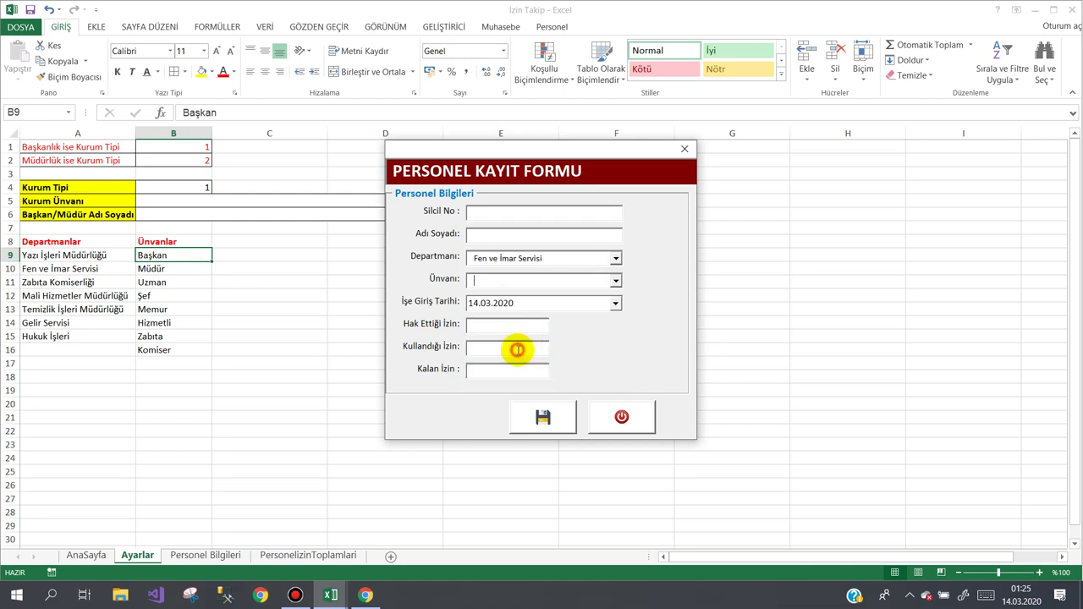
click(616, 303)
click(535, 384)
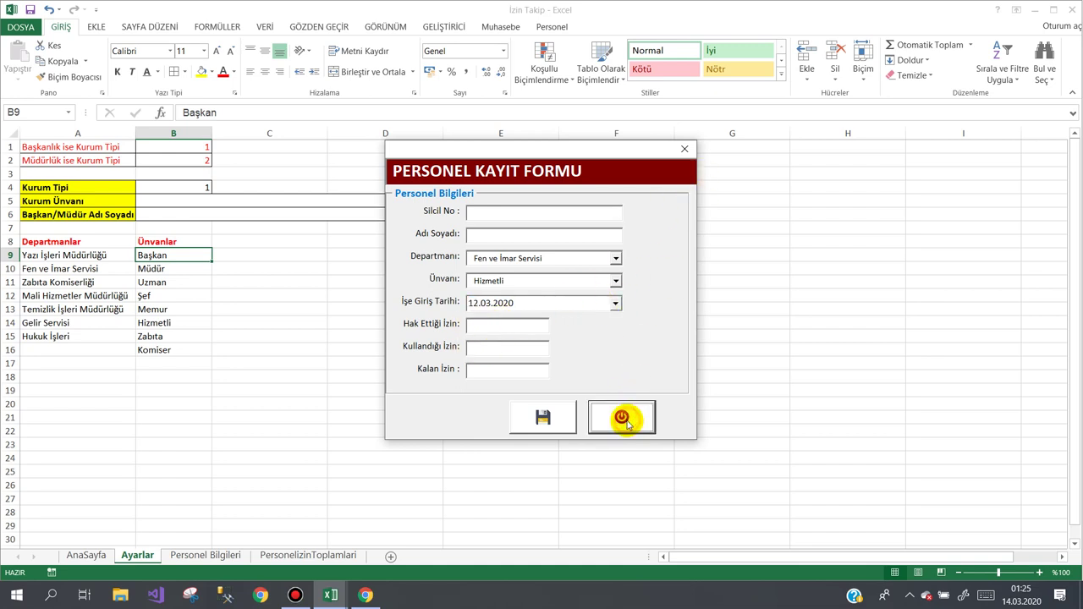
click(685, 149)
Step: Rename the red power button CommandButton2 to btnKapat
click(486, 332)
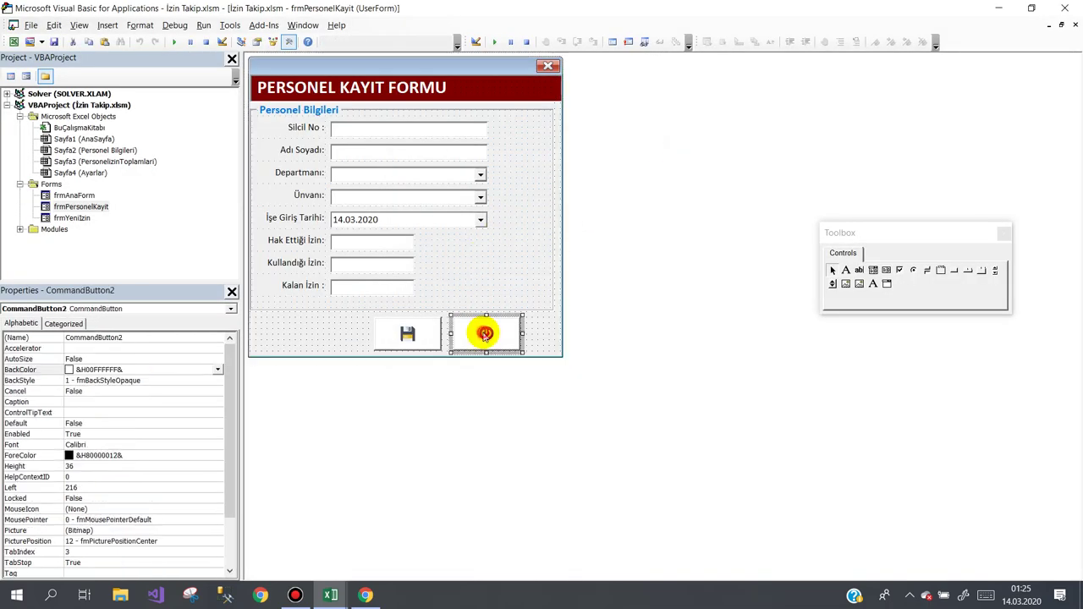
click(48, 338)
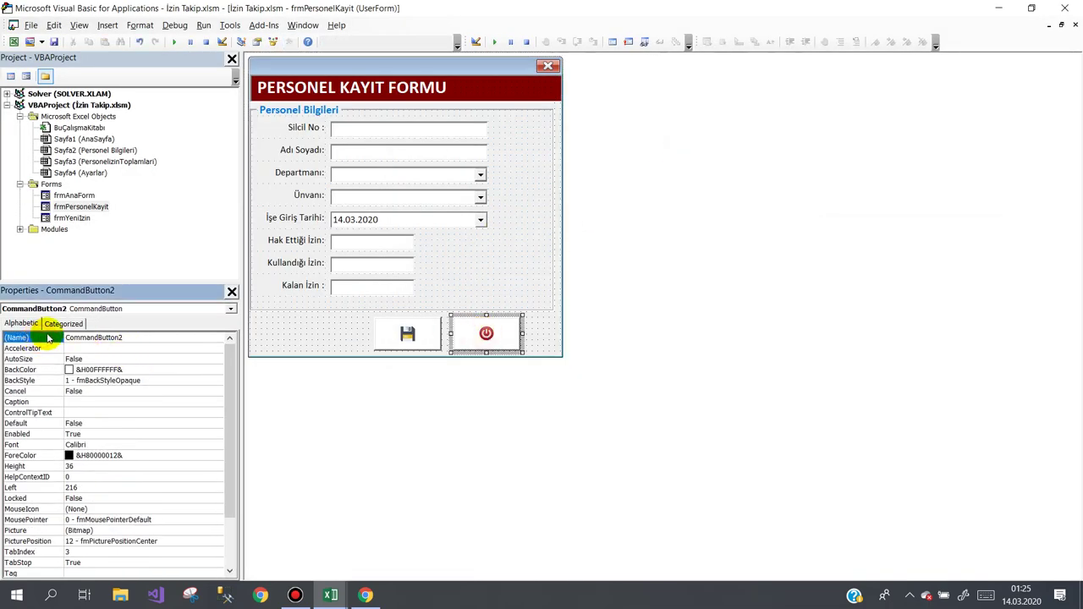
text(btnKapat)
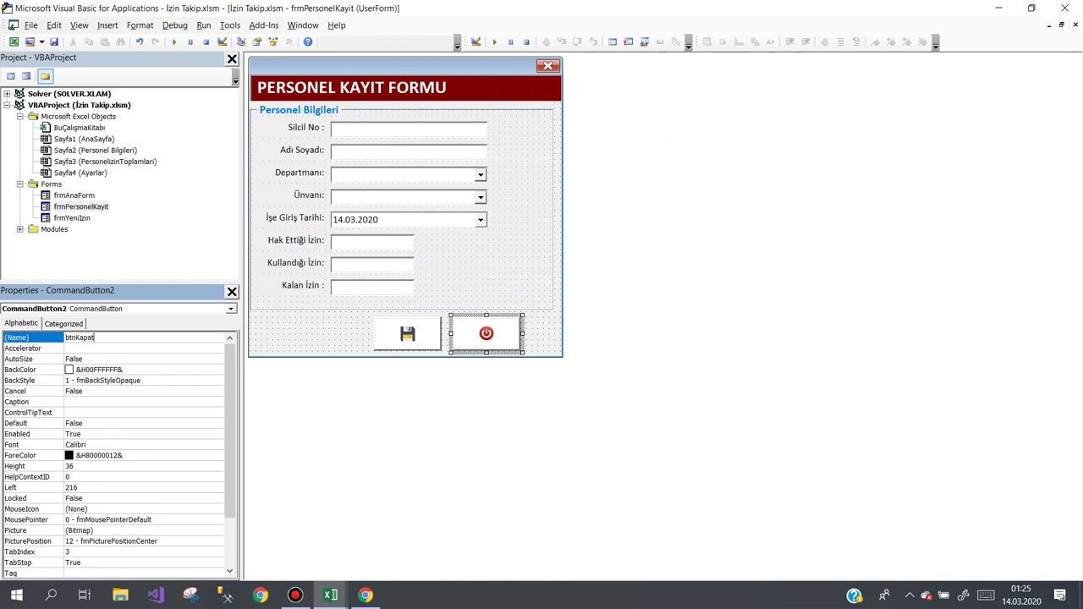
click(48, 338)
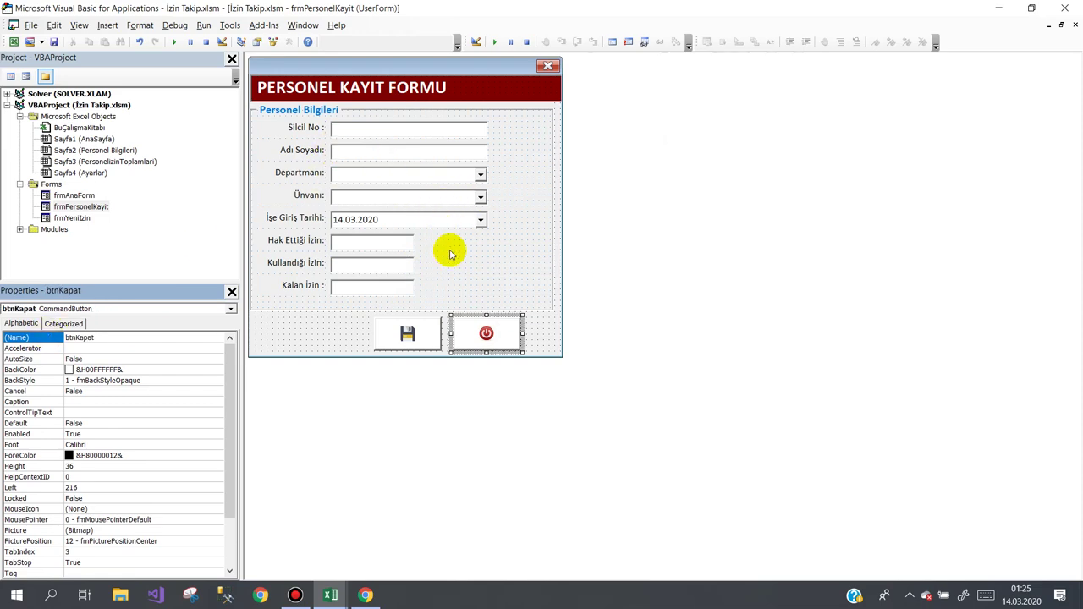
Step: Narrow the start-date picker and draw a new command button to its right
click(485, 222)
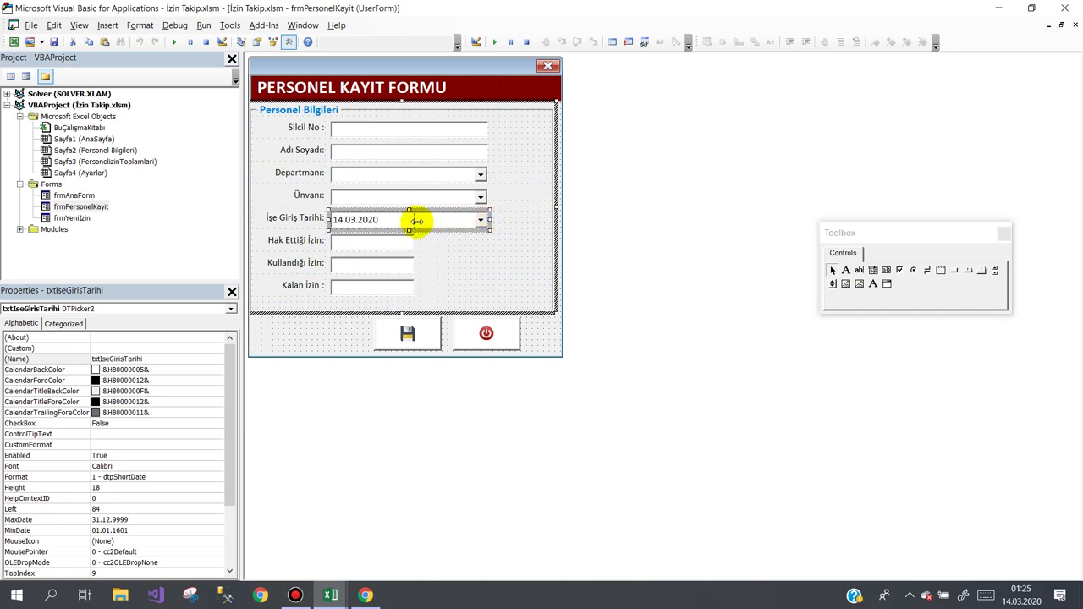
drag(417, 221, 414, 220)
click(447, 224)
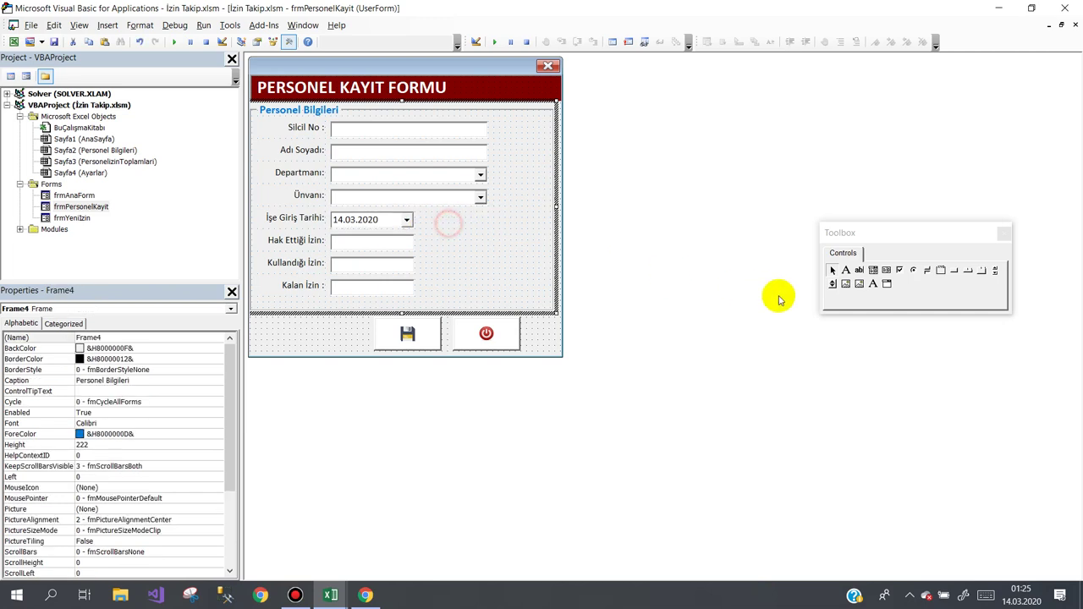
click(955, 271)
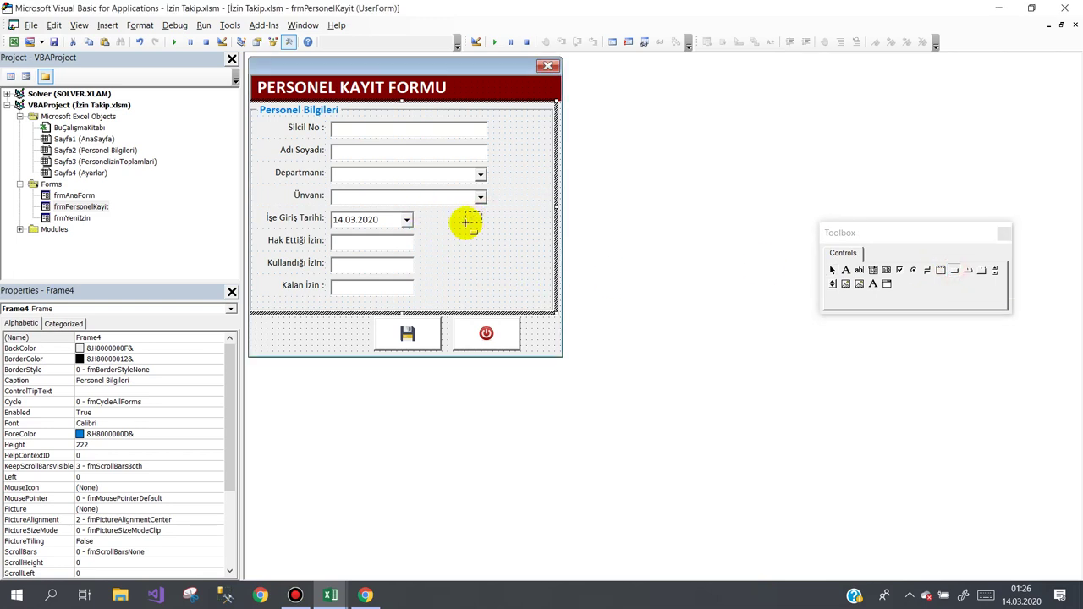
drag(484, 211, 440, 231)
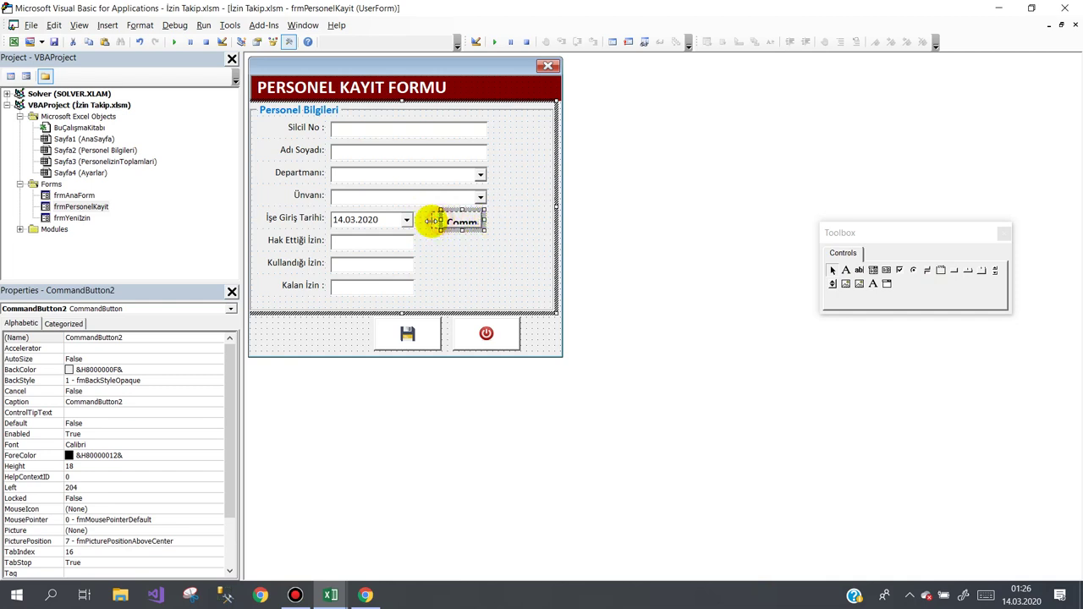
drag(431, 220, 420, 220)
Step: Give the new button a Calibri Normal font at size 10
click(113, 443)
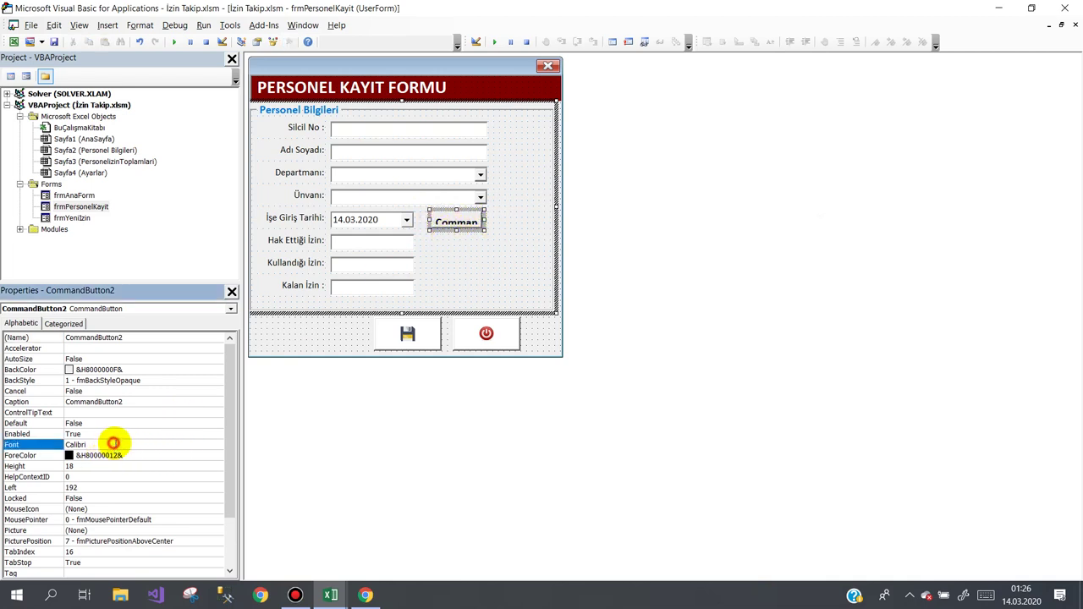
click(218, 444)
text(c)
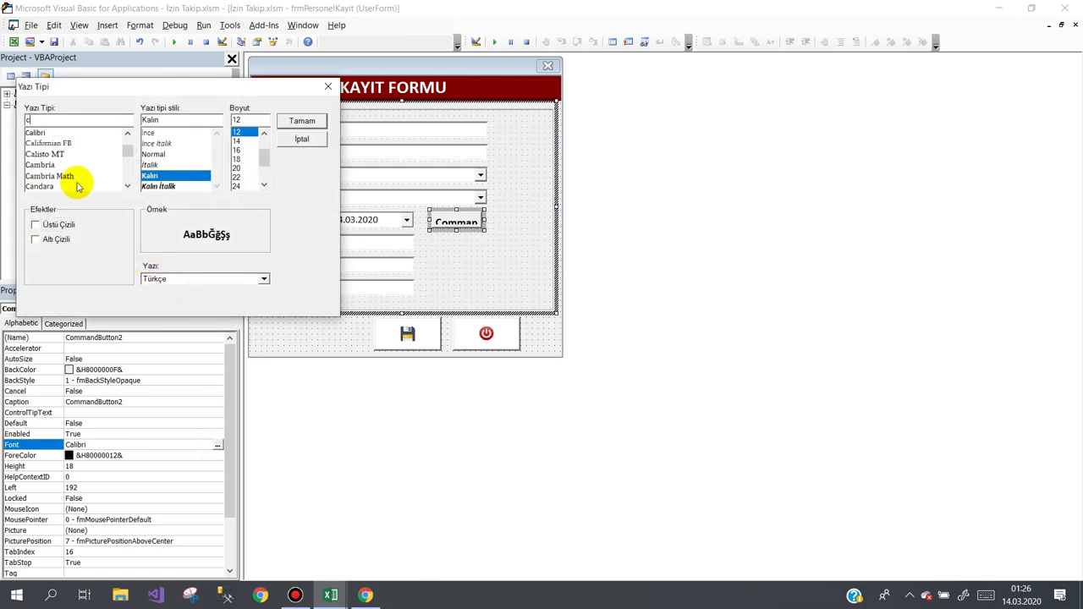
click(38, 133)
click(153, 154)
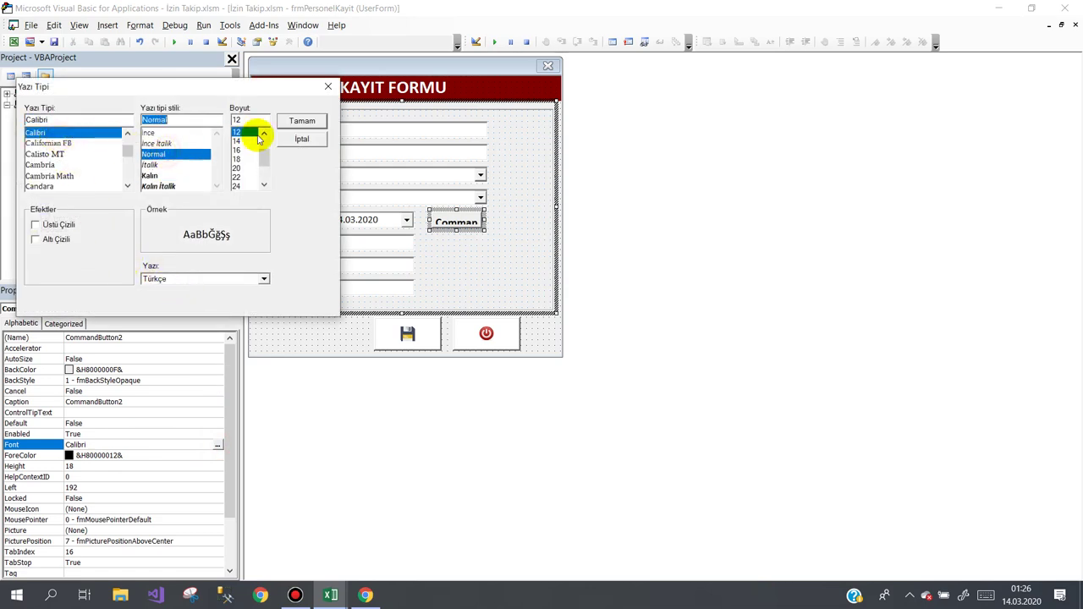
click(263, 135)
click(245, 140)
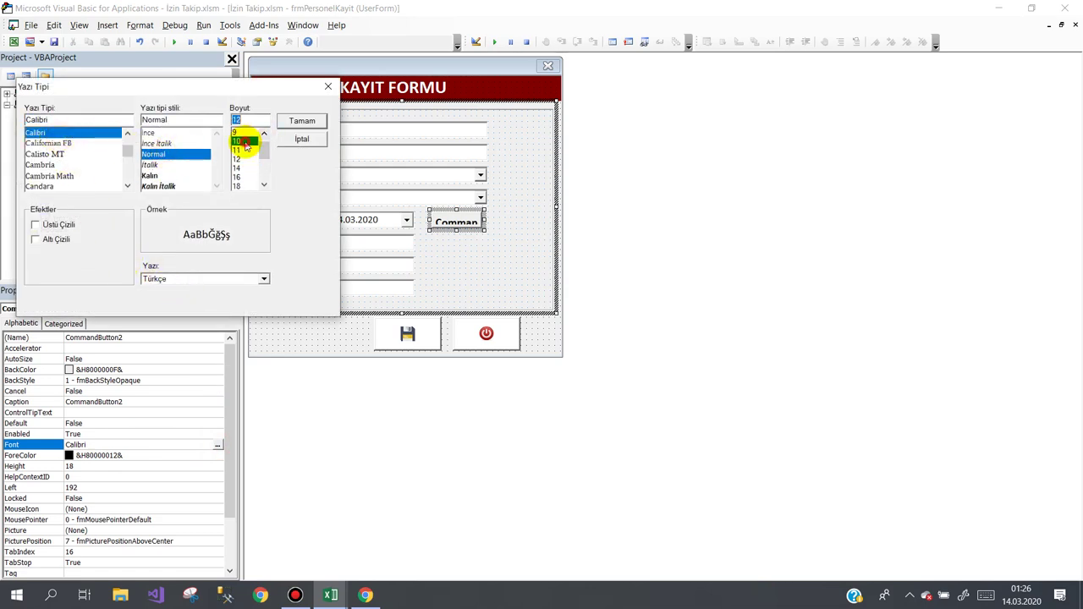
click(296, 120)
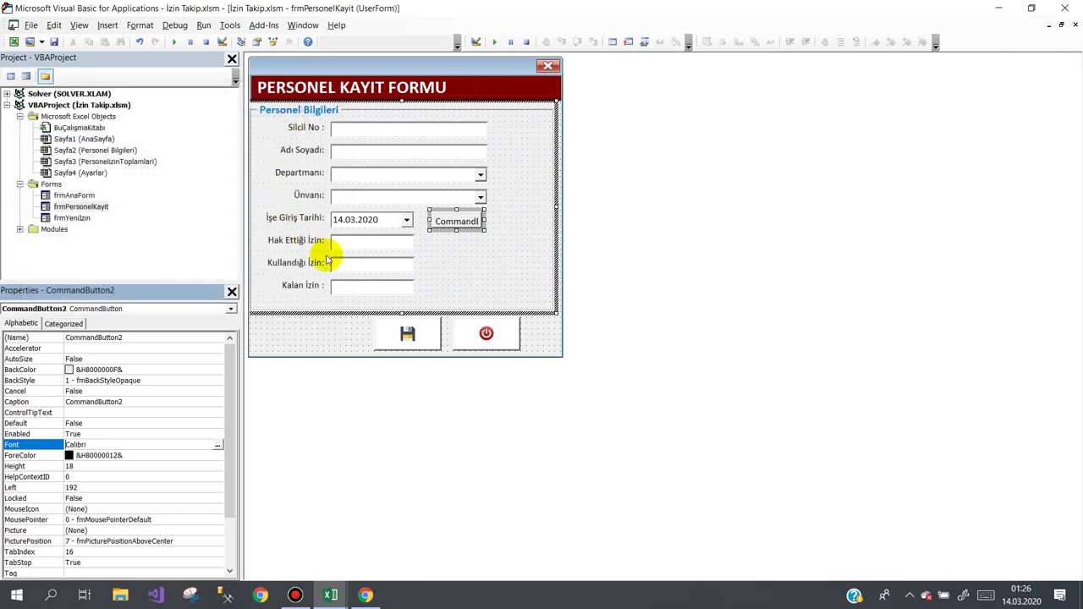
Step: Reduce the new button's font size to 8
click(456, 233)
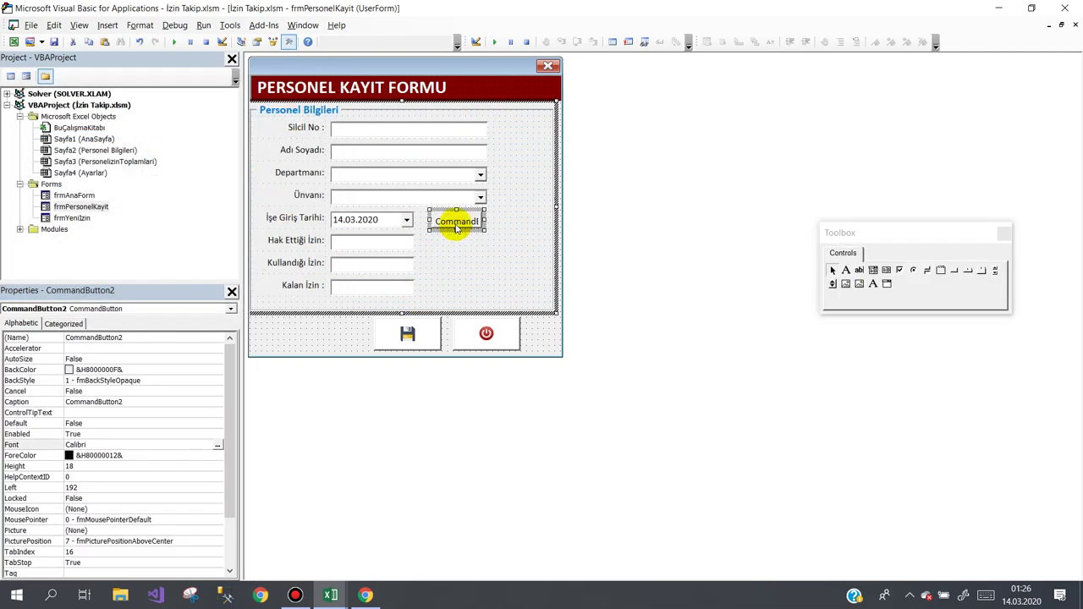
click(218, 444)
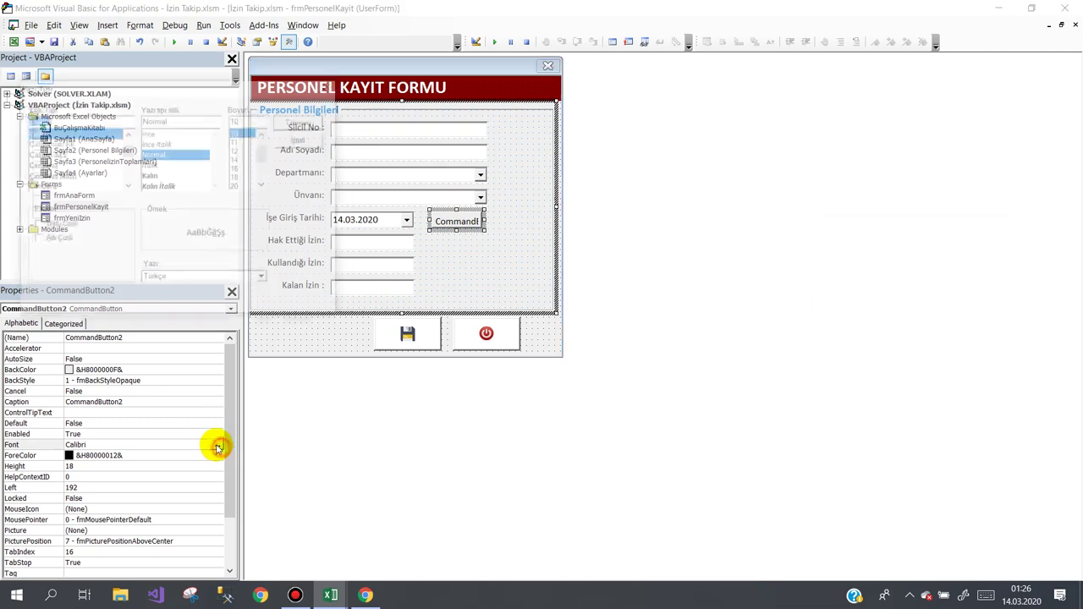
scroll(260, 136, up, 1)
click(245, 133)
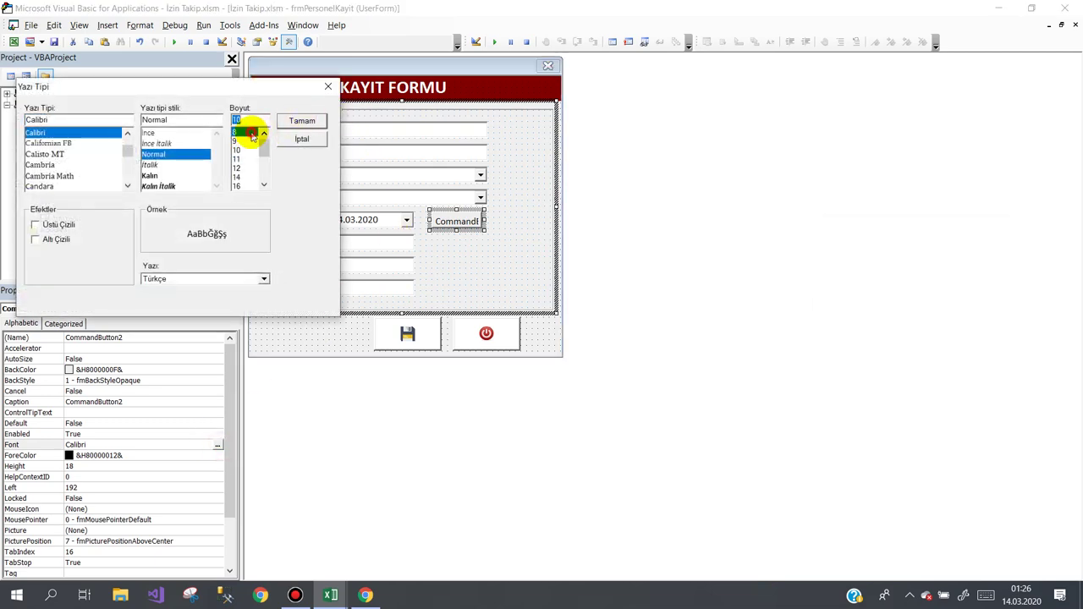
click(296, 119)
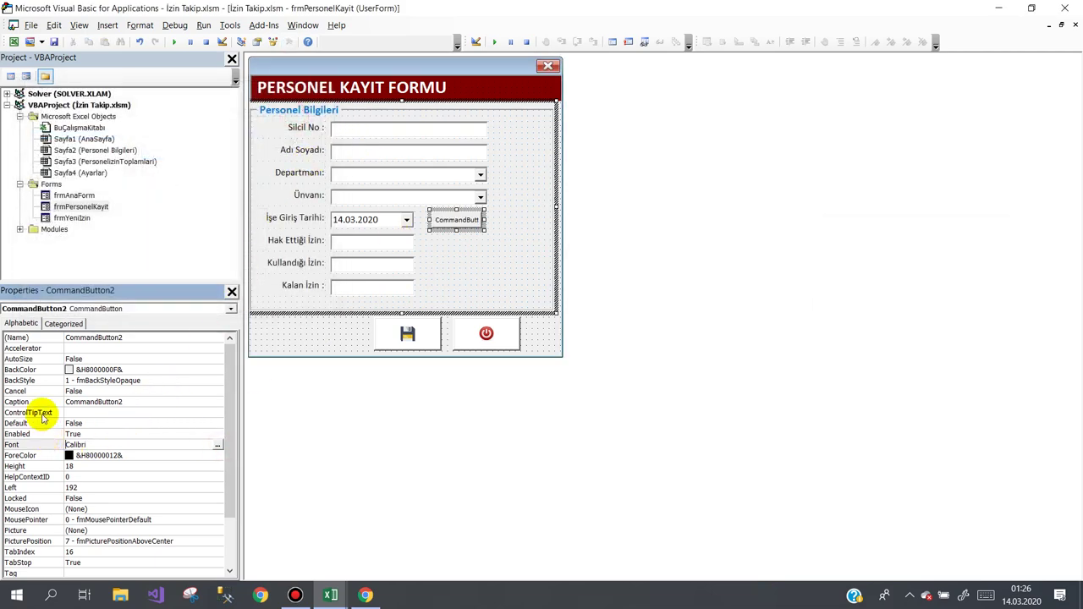
Step: Caption the new button Hesapla and make its Calibri font bold
click(42, 405)
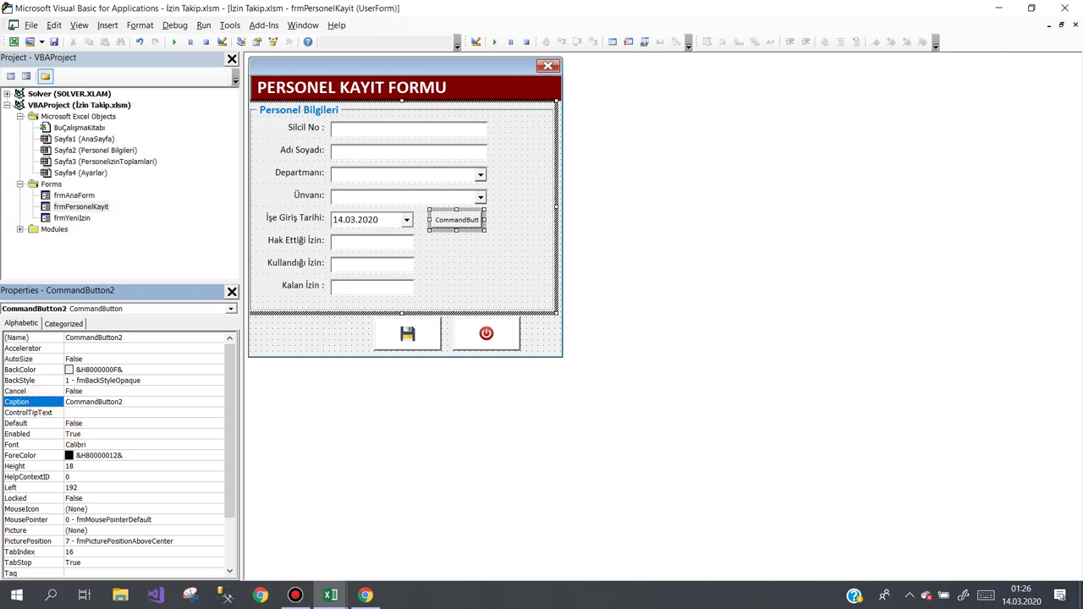
text(Hesapla)
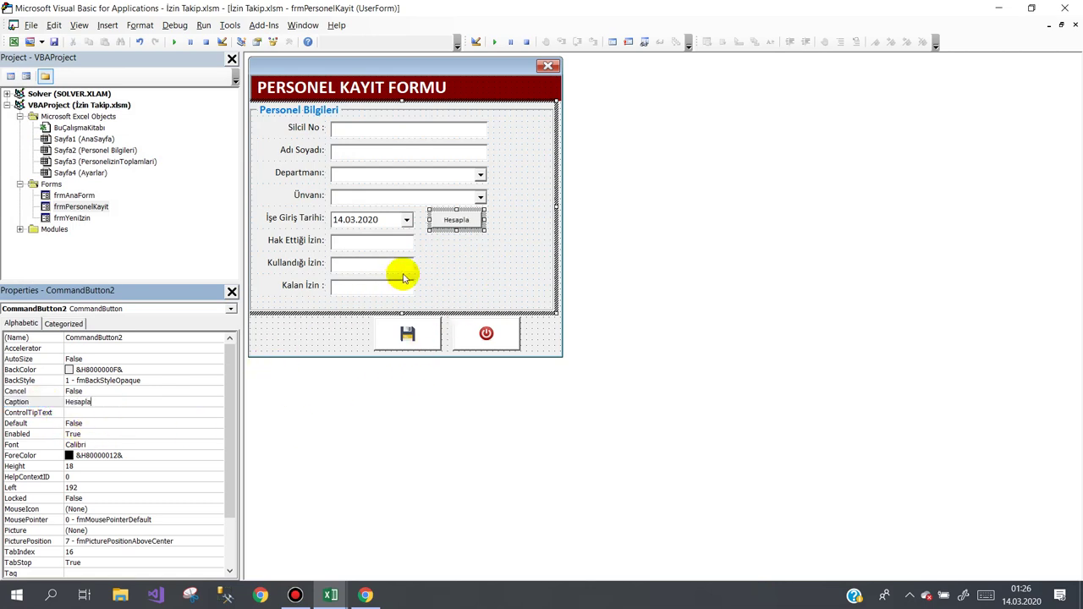
click(164, 443)
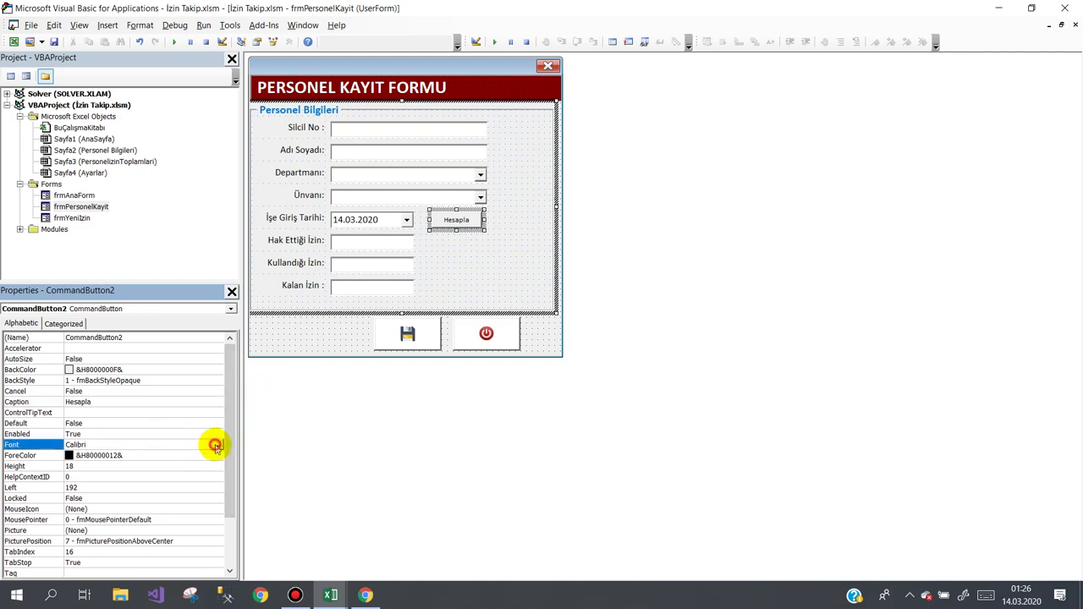
click(216, 446)
click(173, 175)
click(302, 120)
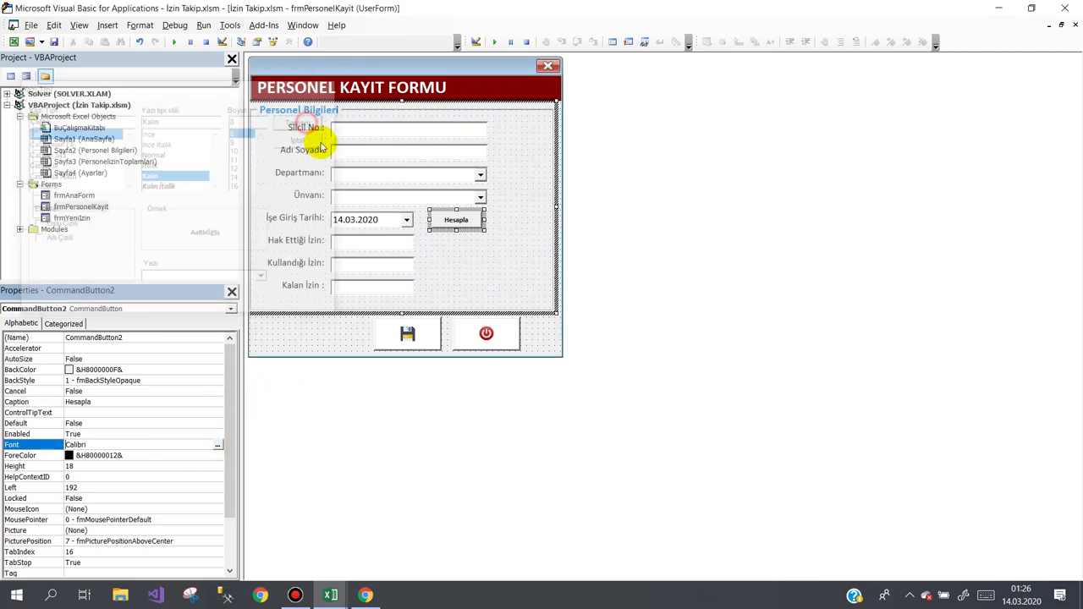
Step: Enlarge the Hesapla caption's font size and reselect the button on the form
click(217, 445)
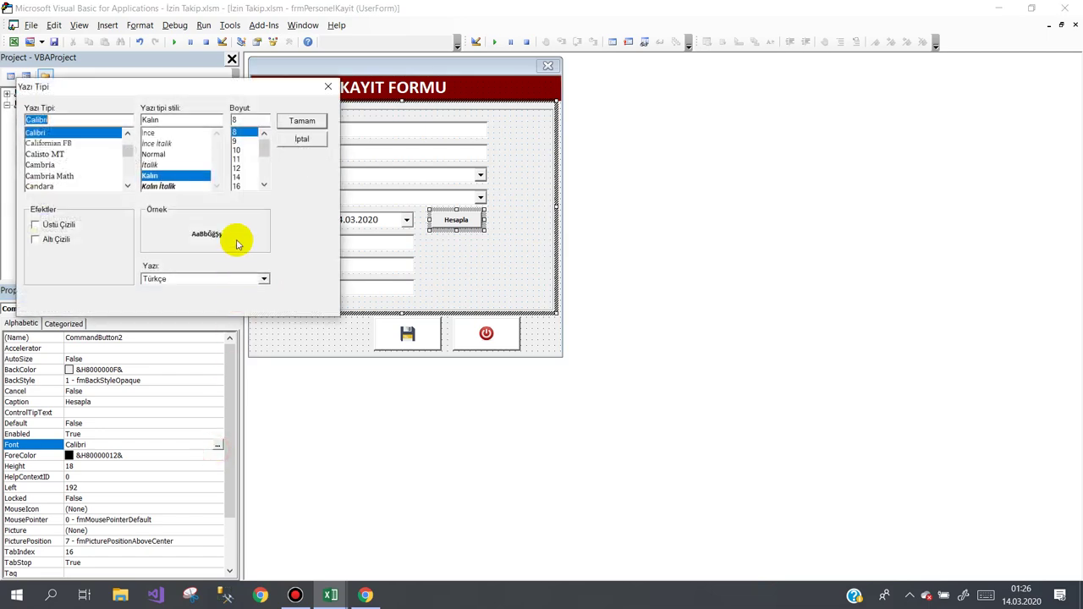
click(238, 150)
click(301, 120)
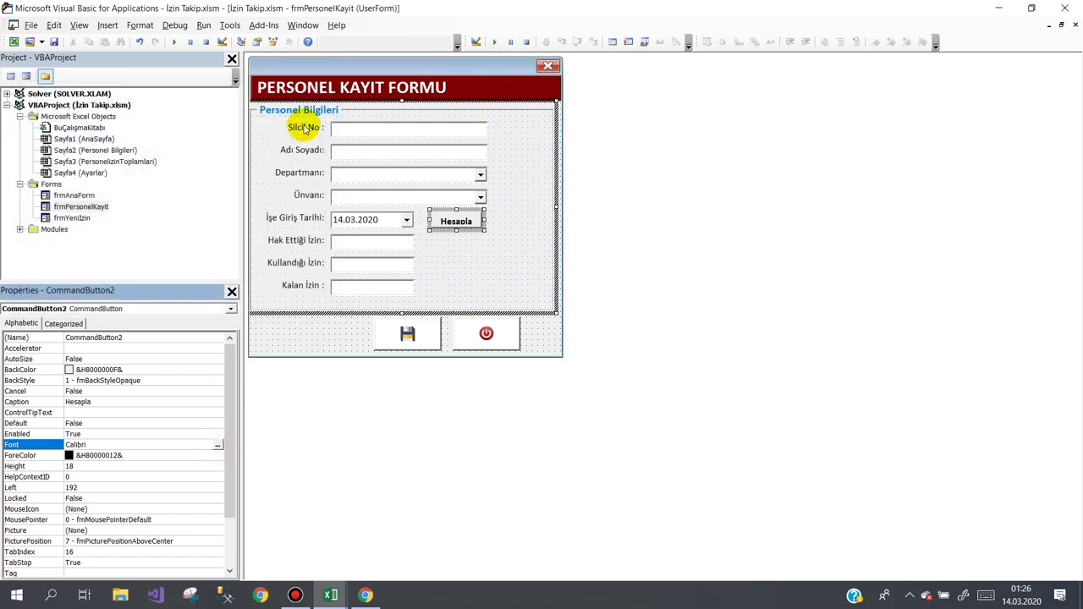
click(218, 445)
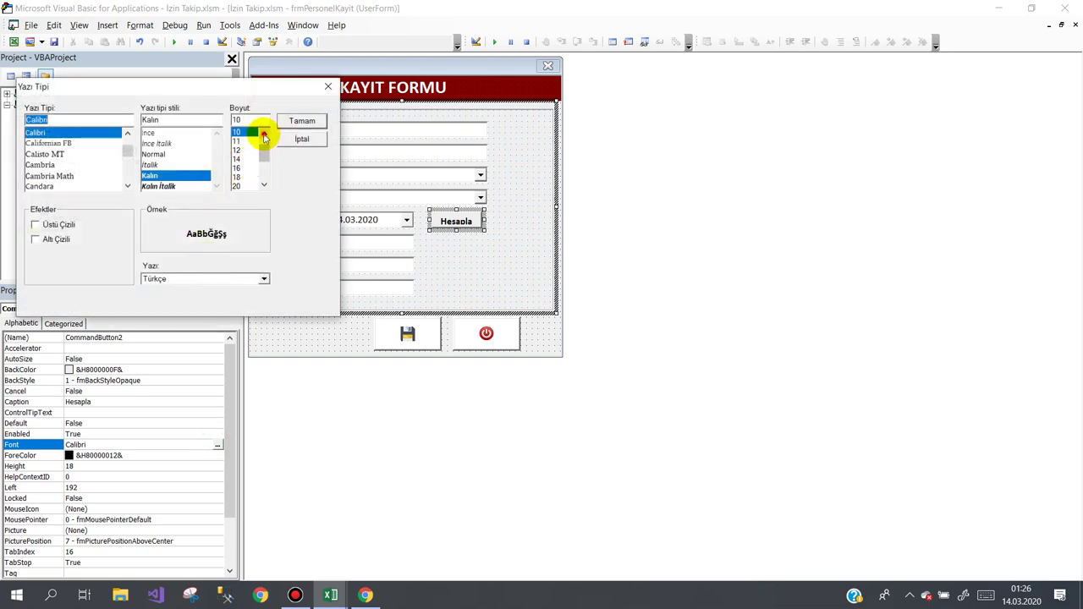
click(301, 120)
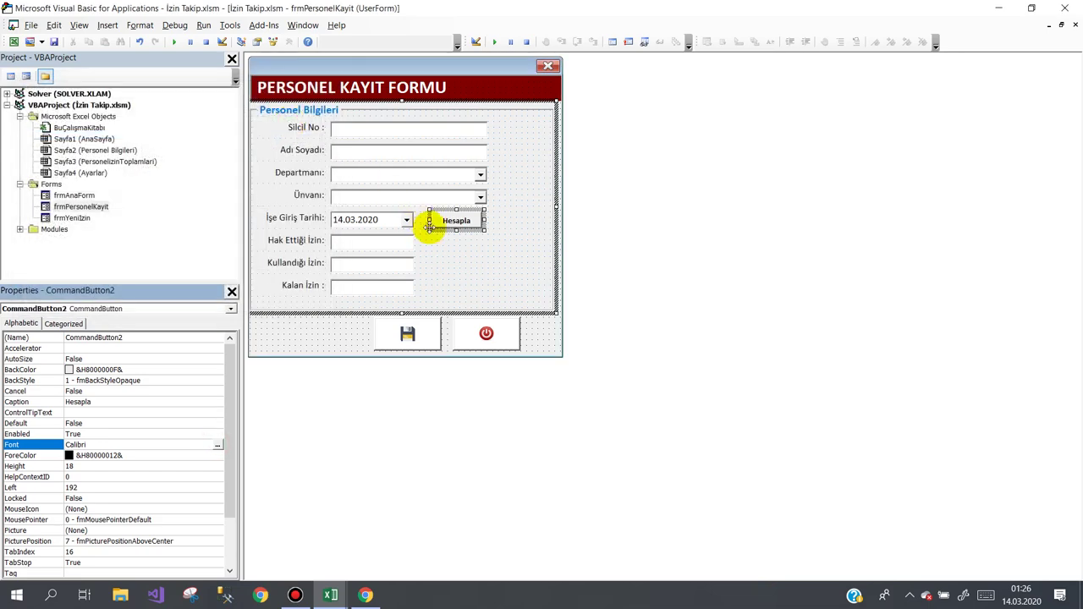
click(466, 245)
click(454, 225)
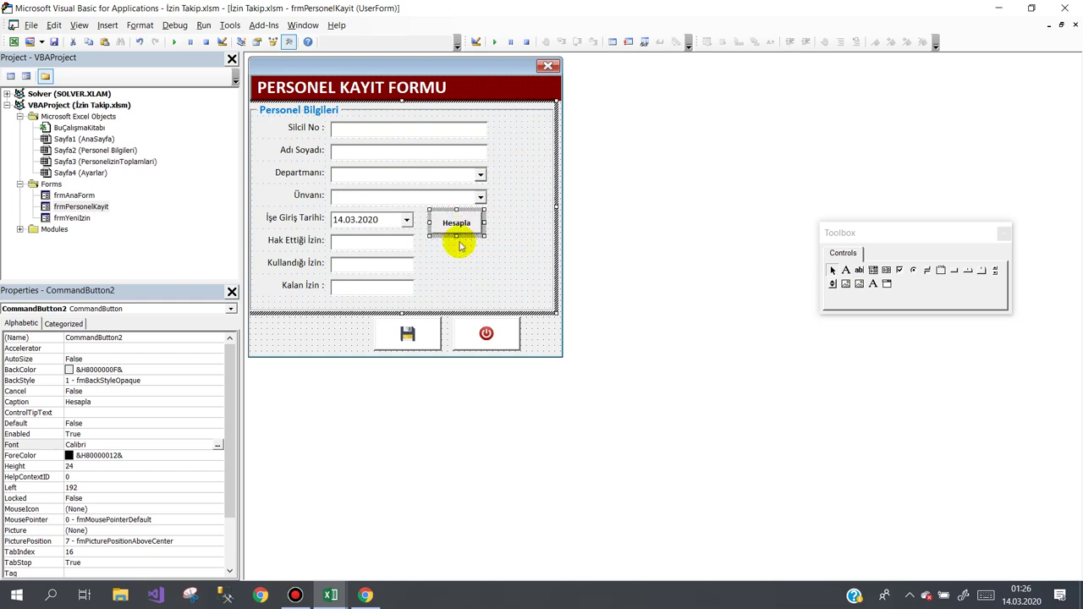
click(460, 246)
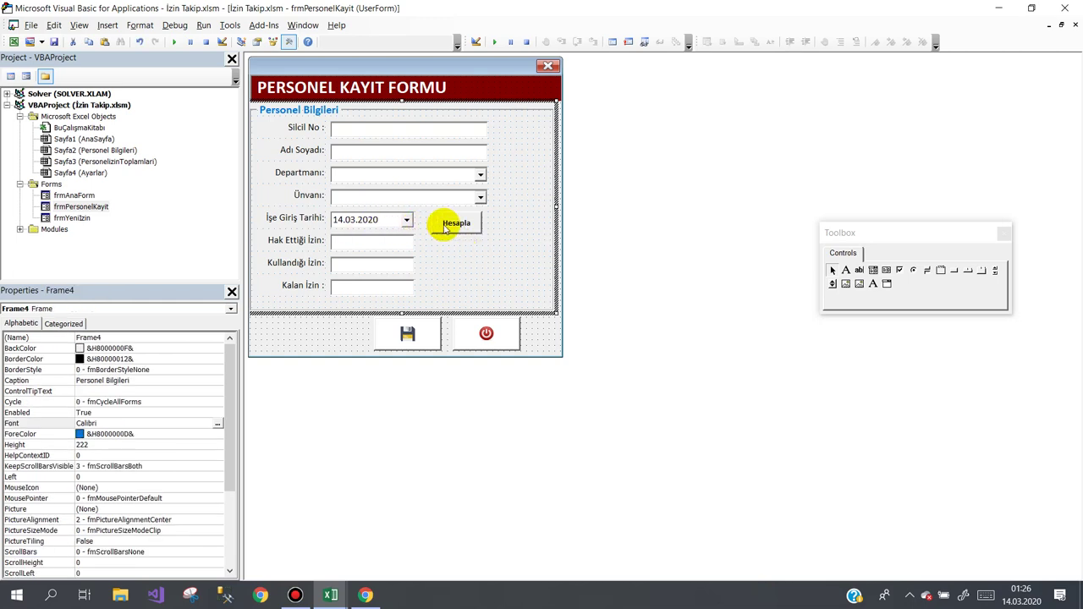
click(454, 227)
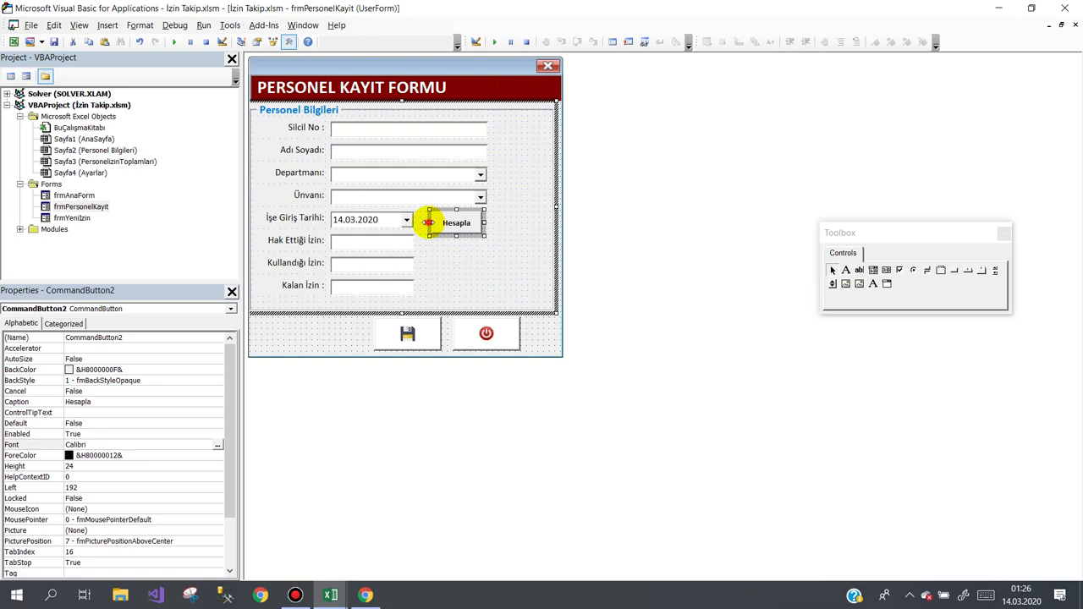
Step: Widen the start-date picker and shift and narrow the Hesapla button beside it
drag(429, 221, 434, 222)
click(380, 227)
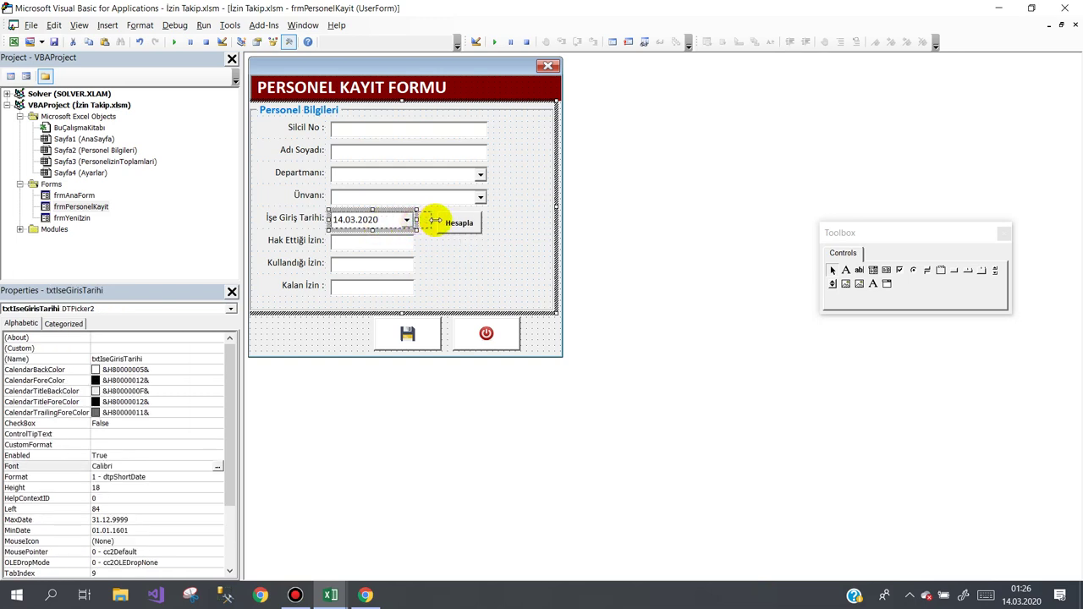
drag(431, 221, 434, 222)
click(455, 225)
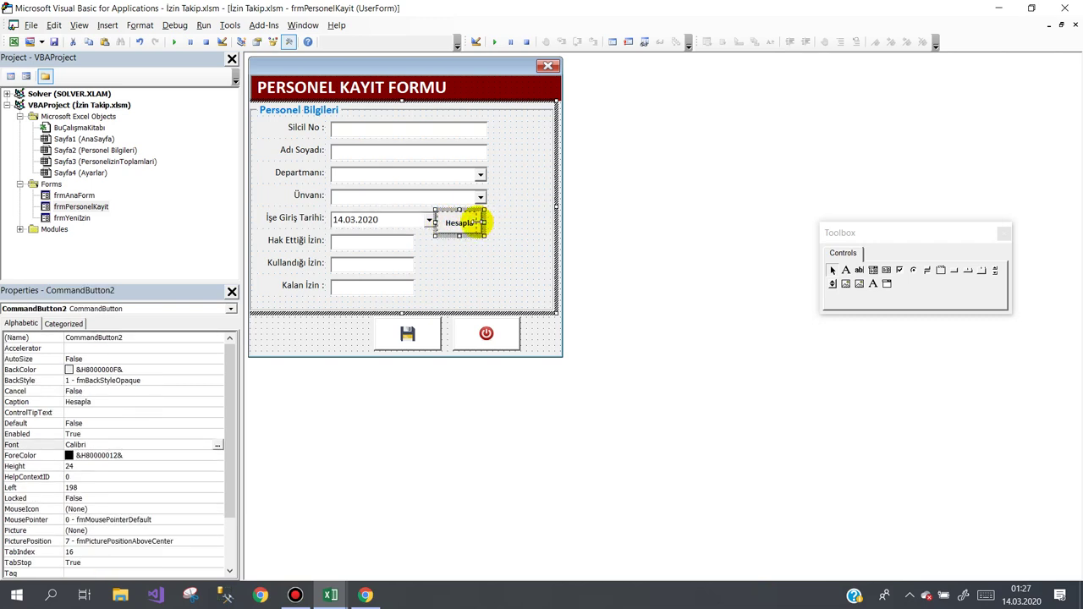
drag(482, 222, 479, 229)
click(431, 219)
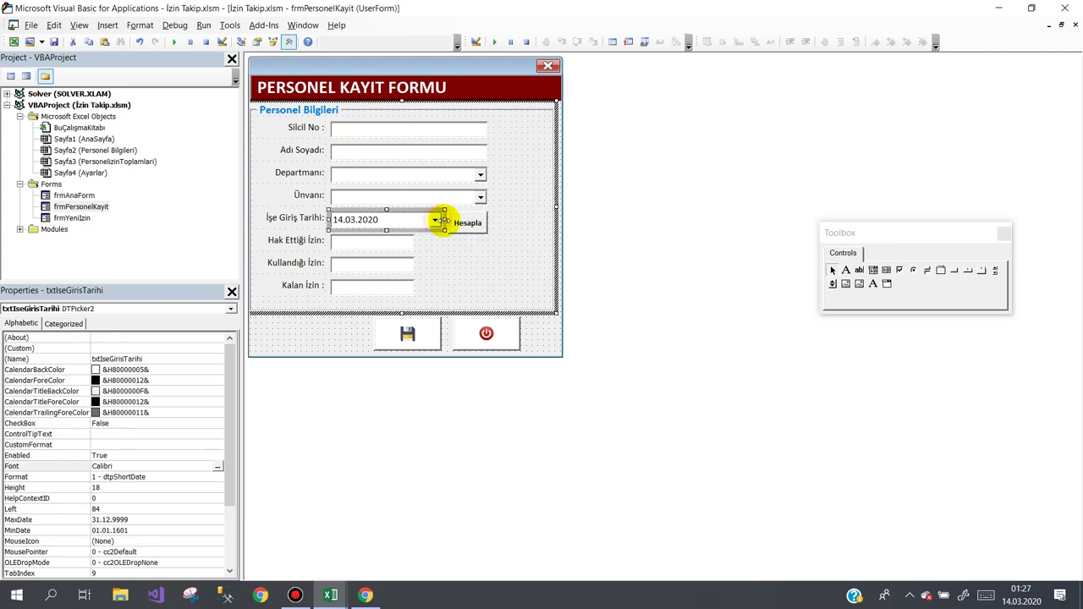
click(466, 224)
click(458, 255)
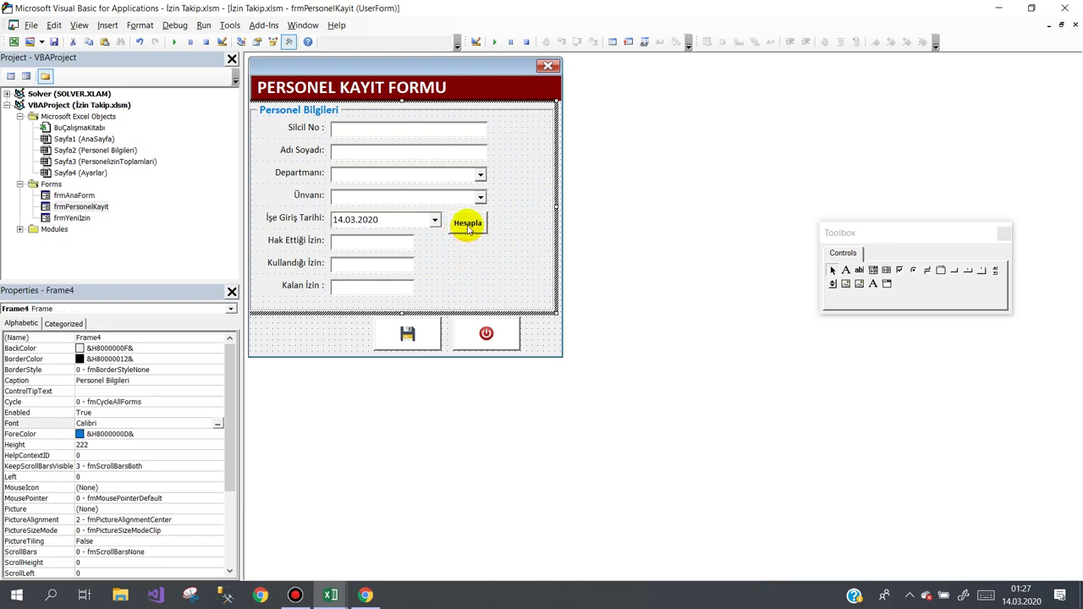
click(468, 228)
Step: Set the Hesapla button's Top property to 105
drag(229, 374, 222, 472)
click(27, 531)
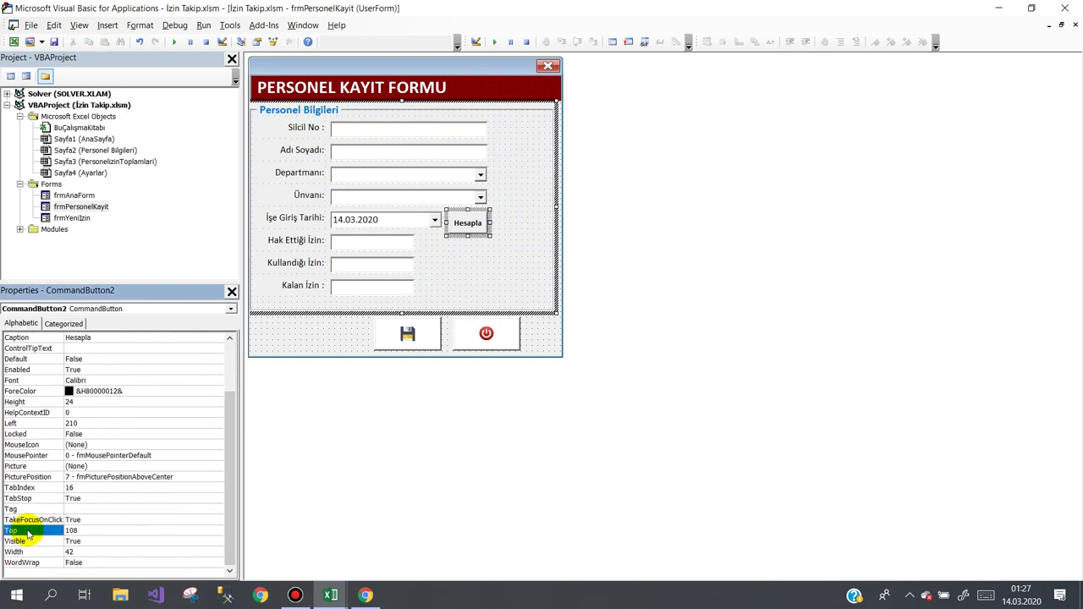
text(105)
key(Return)
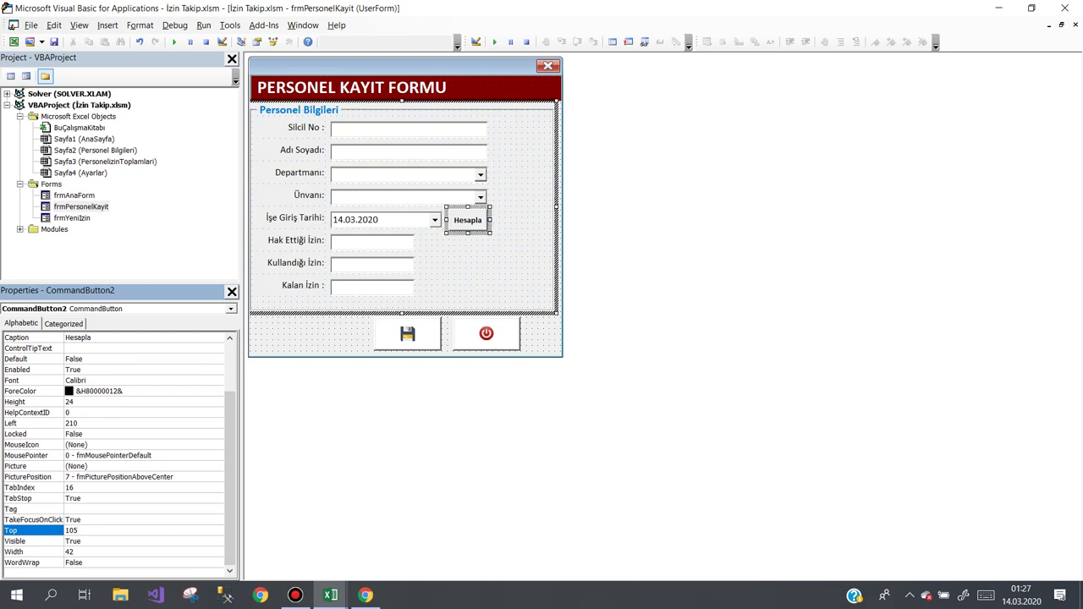
Step: Rename the Hesapla button to btnHesapla
click(490, 243)
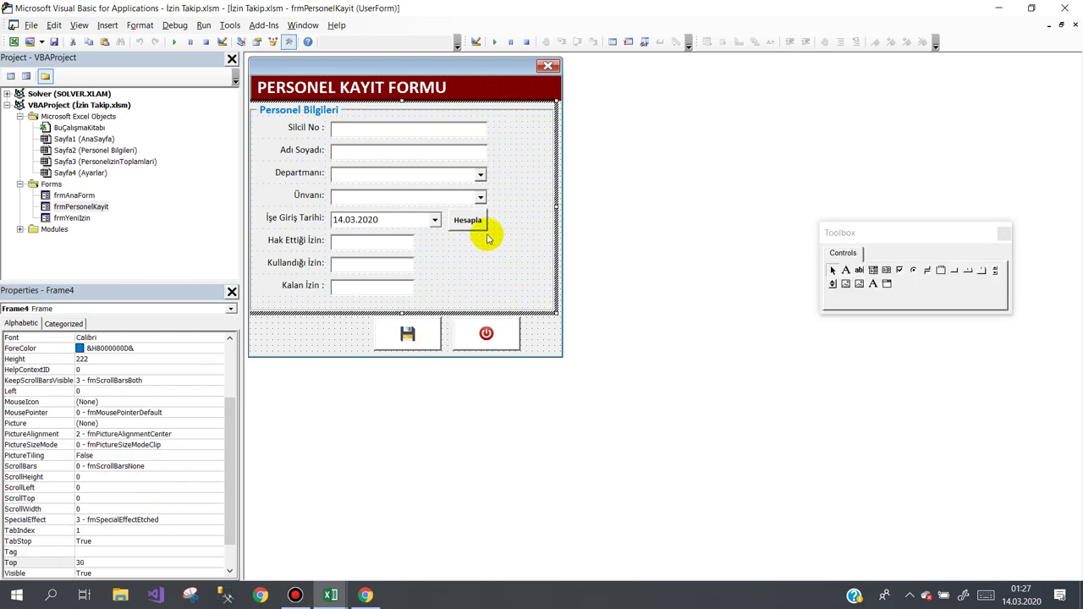
click(472, 221)
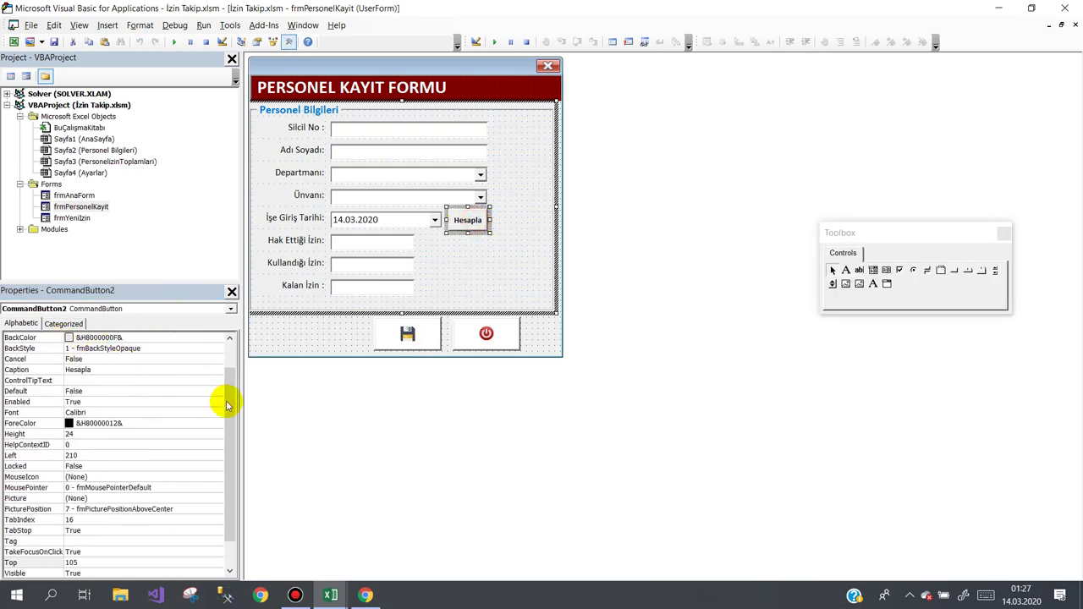
drag(227, 406, 229, 333)
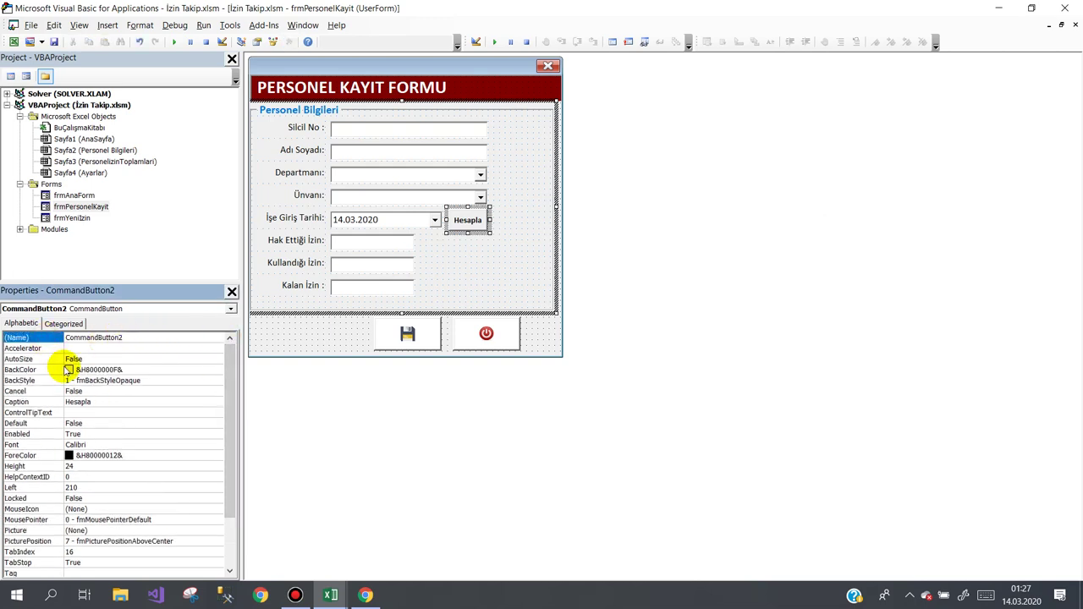
text(btnHe)
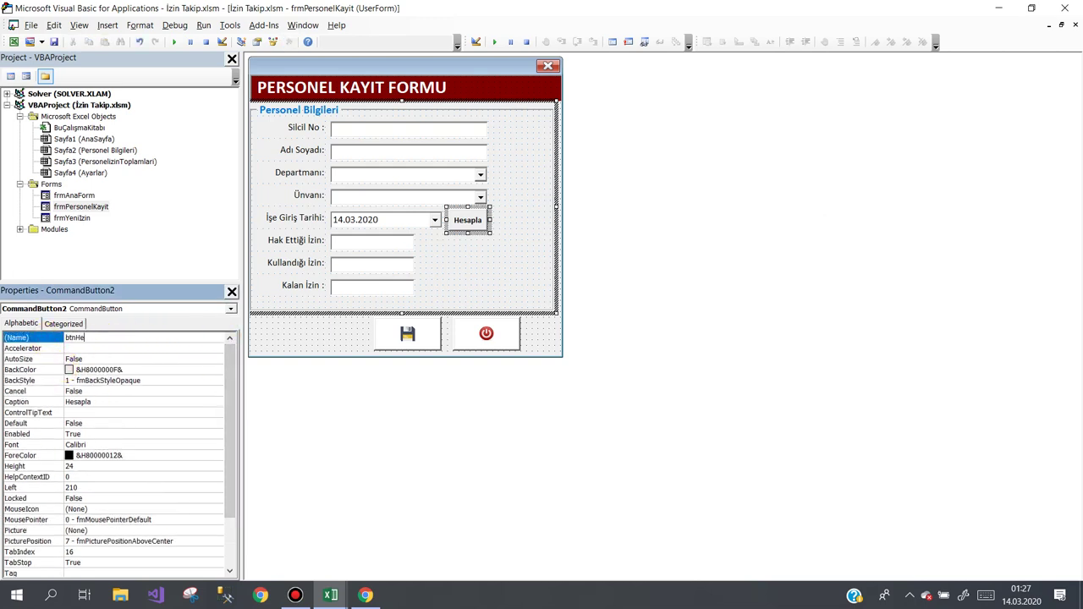
text(sapla)
key(Return)
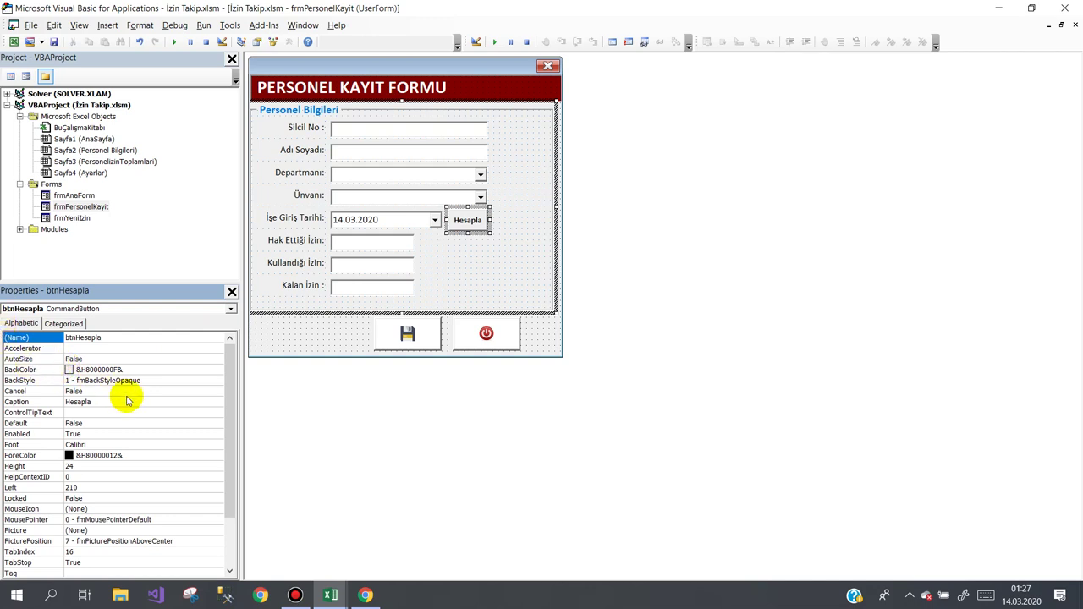
Step: In btnHesapla_Click, declare fark, yil, ay and gun each As Long
double_click(470, 222)
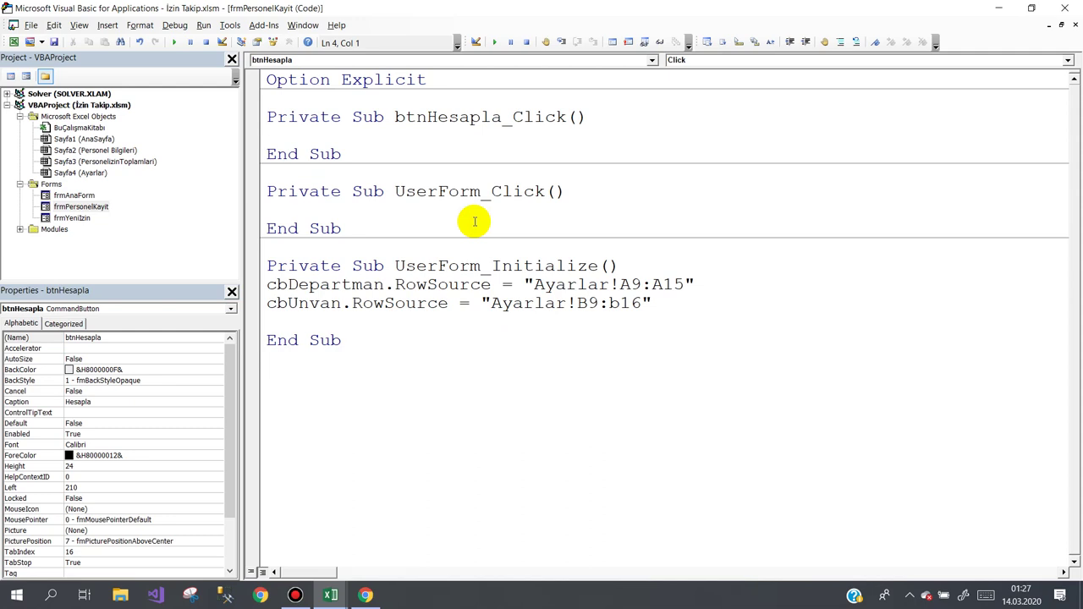
text(dim )
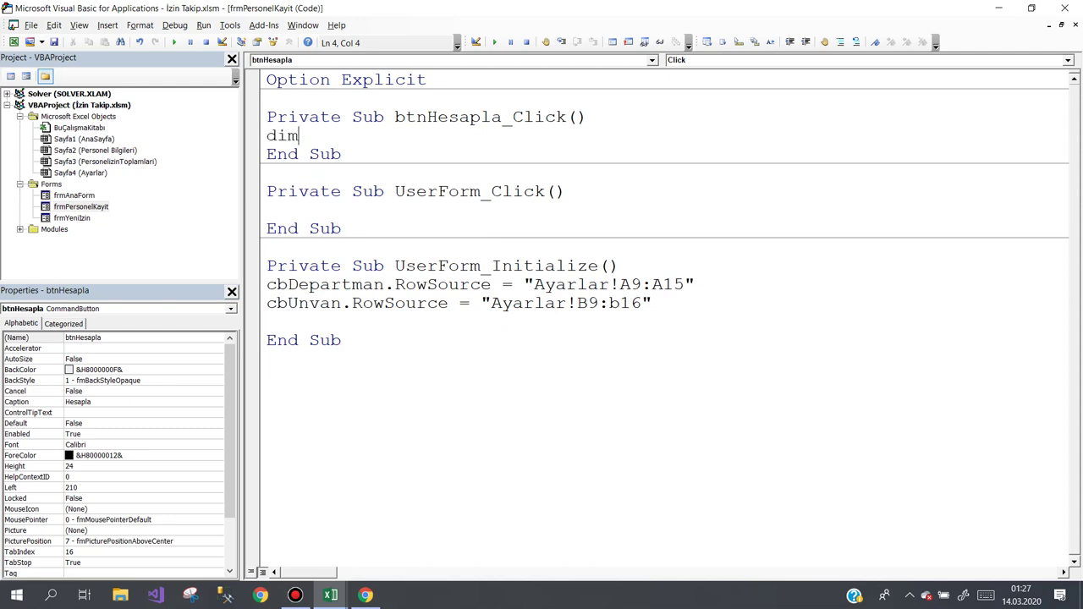
text(fark)
text( as lo)
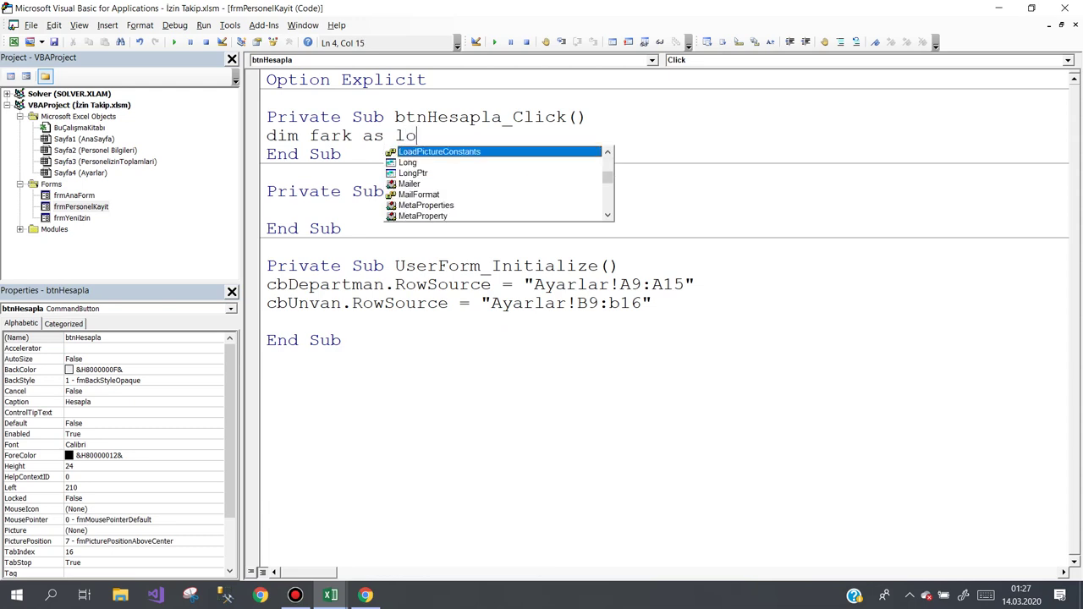
text(n)
key(Return)
text(di)
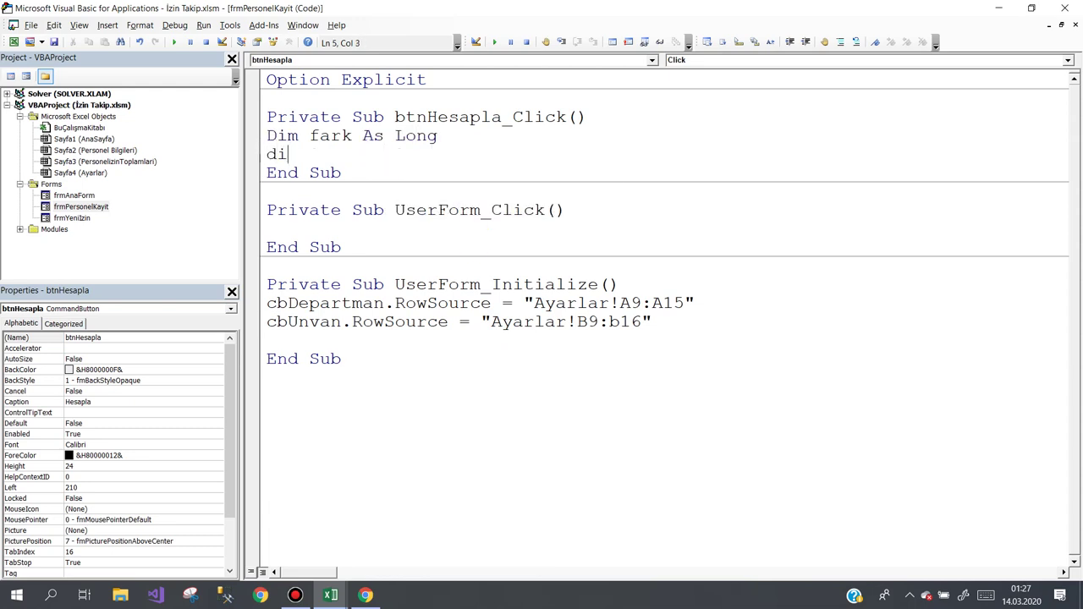
text(m )
text(yil)
text( as lon)
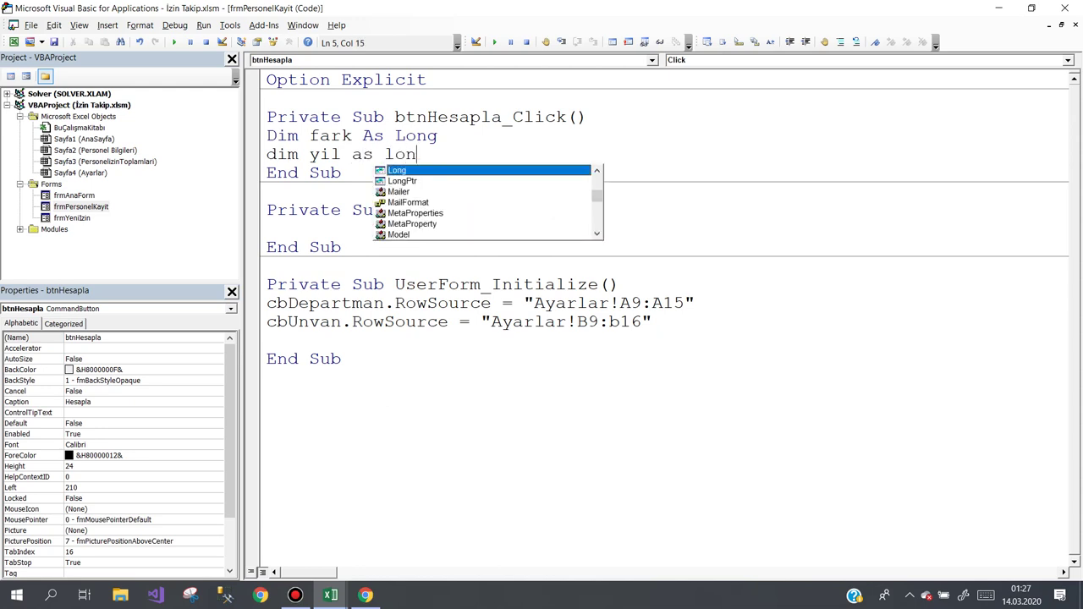
key(Return)
text(dim a)
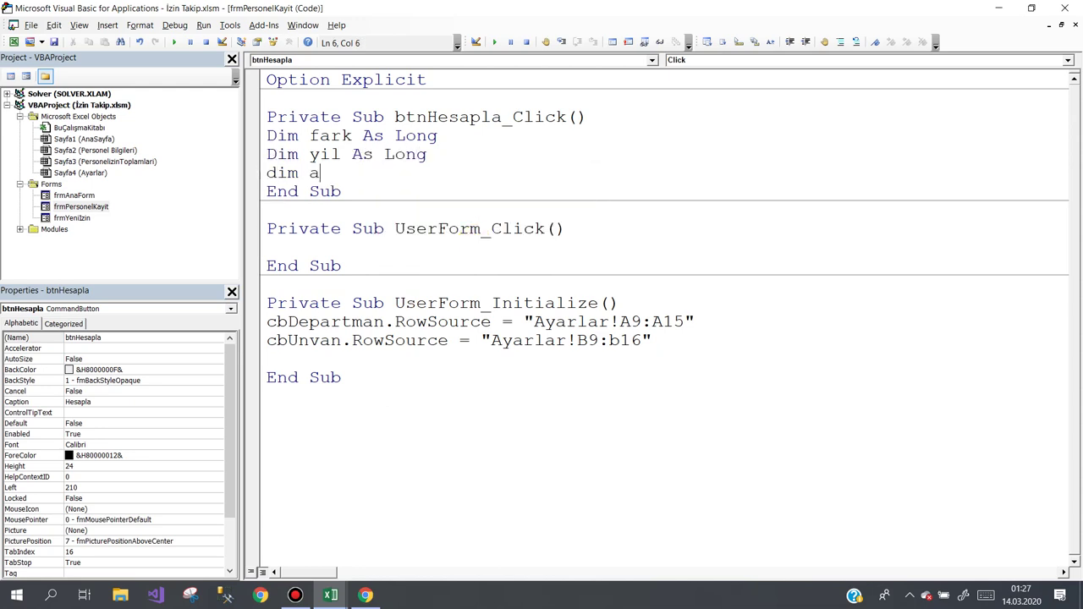
text(y as lon)
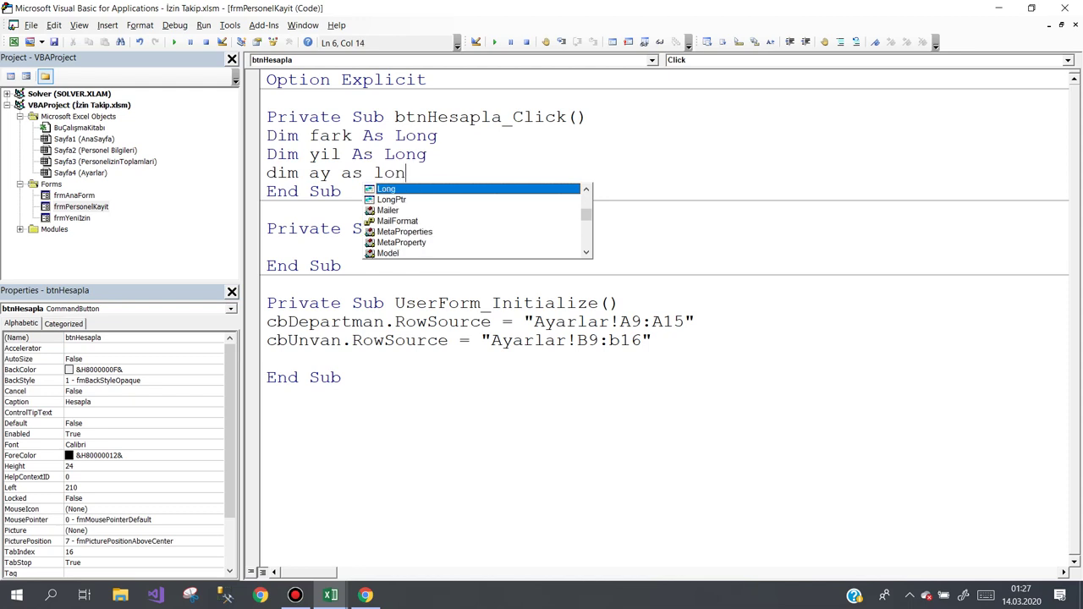
key(Return)
text(dim )
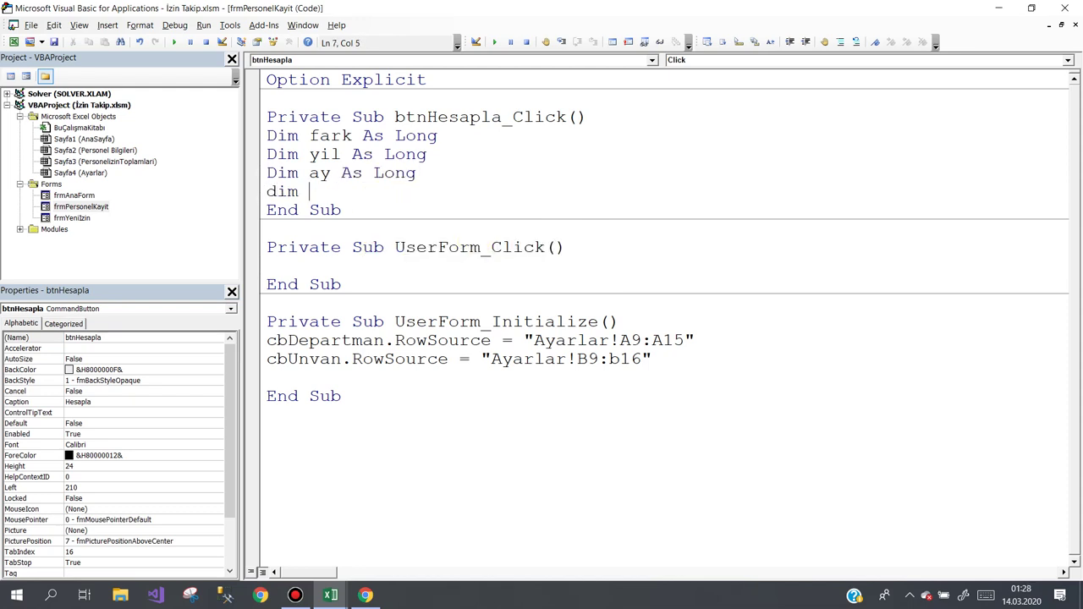
text(gun ads)
key(BackSpace)
key(BackSpace)
text(s lo)
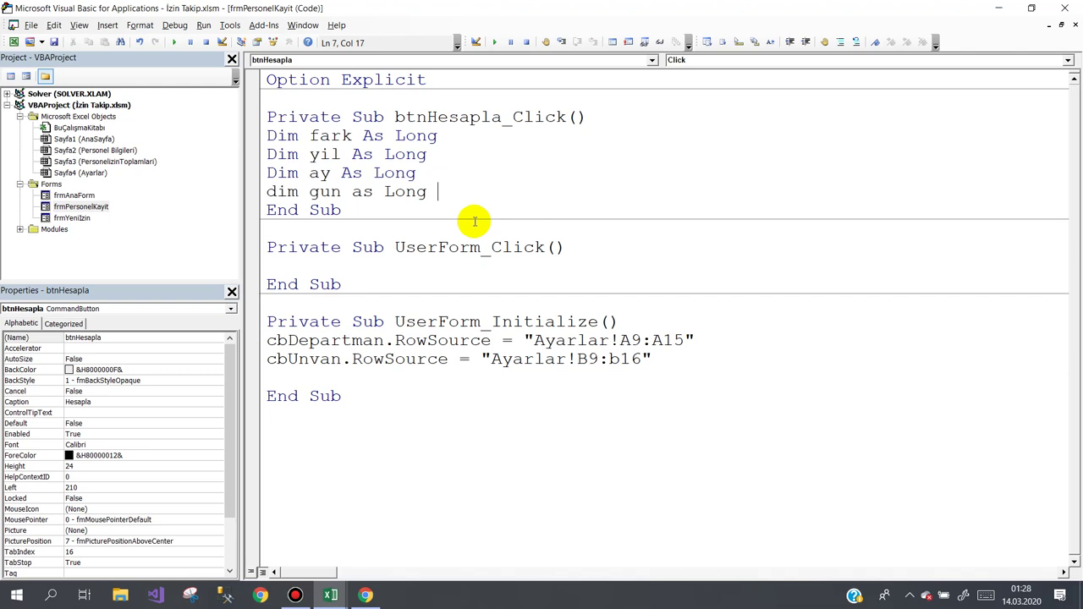
key(Return)
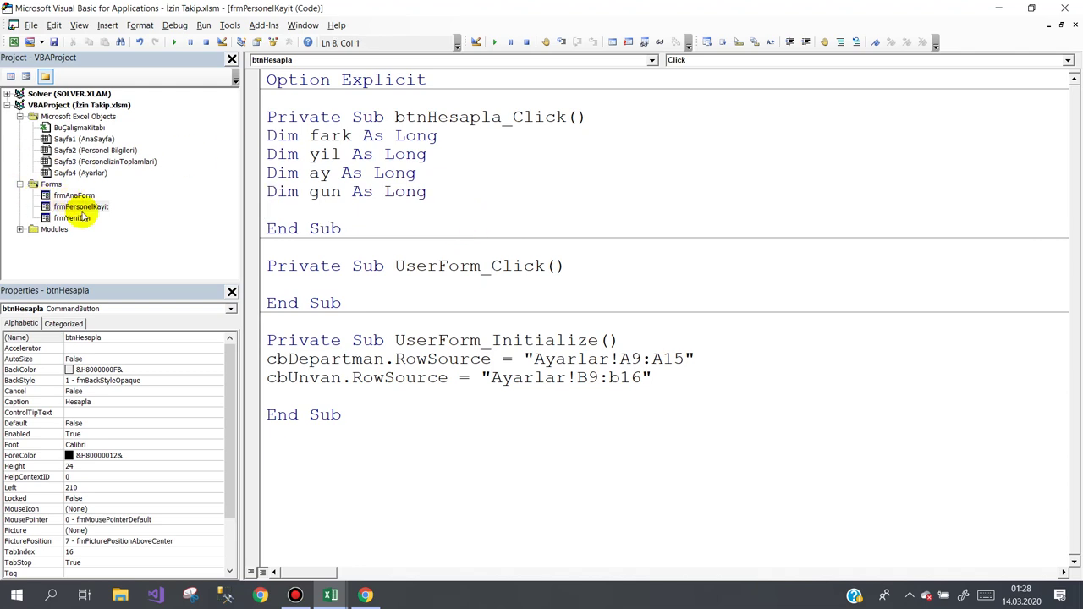
Step: Delete the unused Dim ay and Dim gun declarations from btnHesapla_Click
double_click(80, 211)
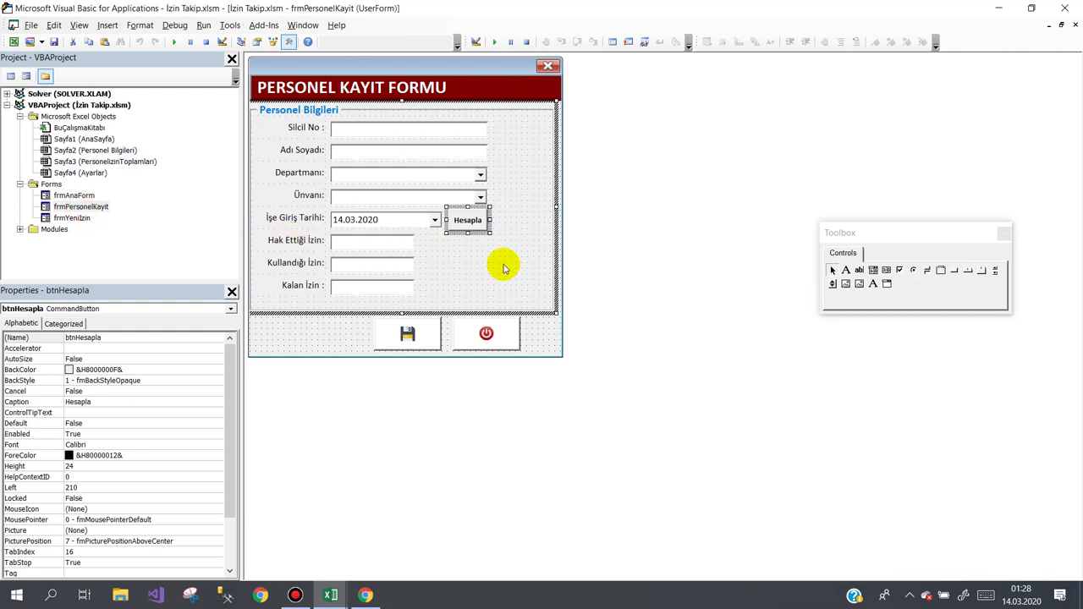
double_click(461, 222)
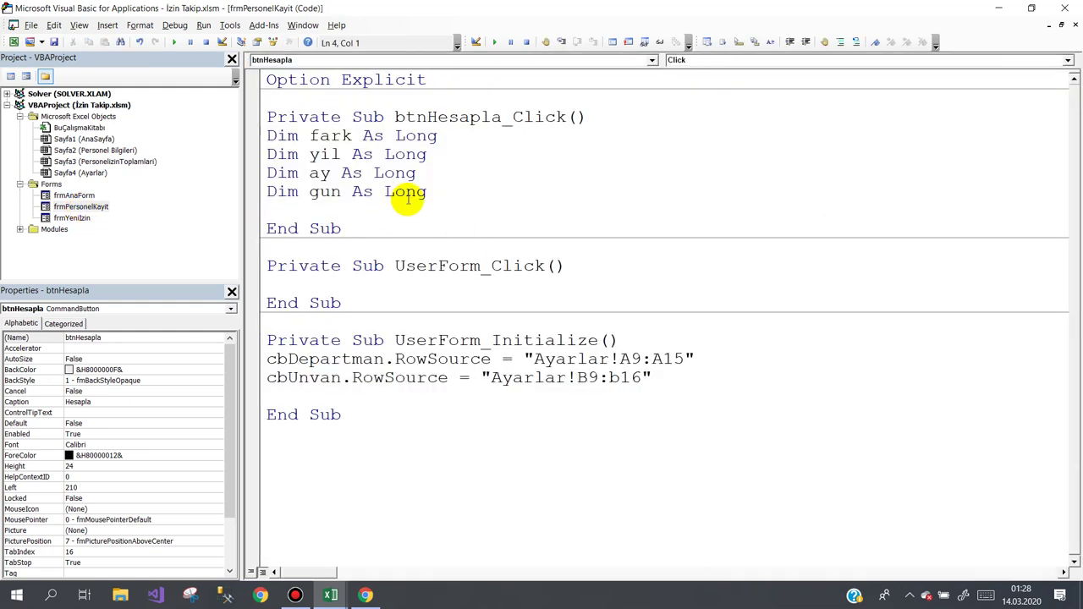
drag(454, 191, 227, 180)
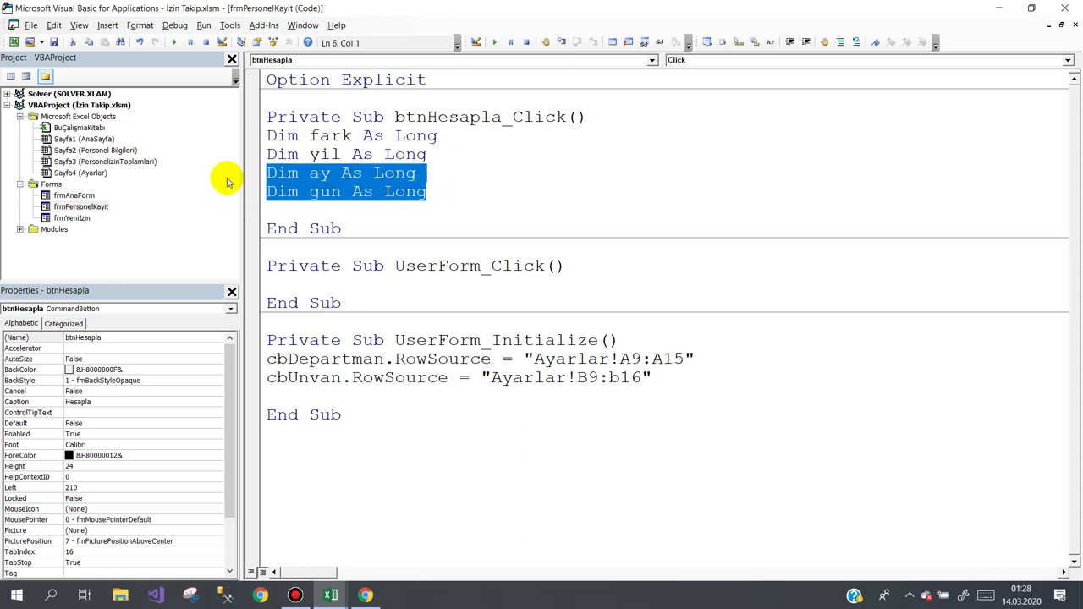
key(Delete)
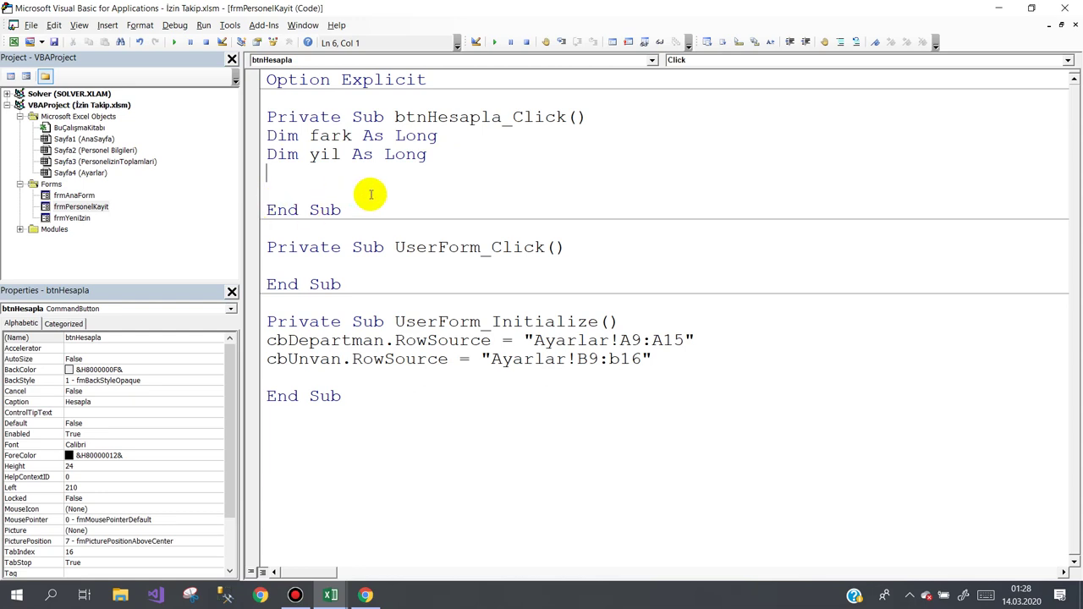
Step: Add the line fark = Date - txtIseGirisTarihi
text(fark)
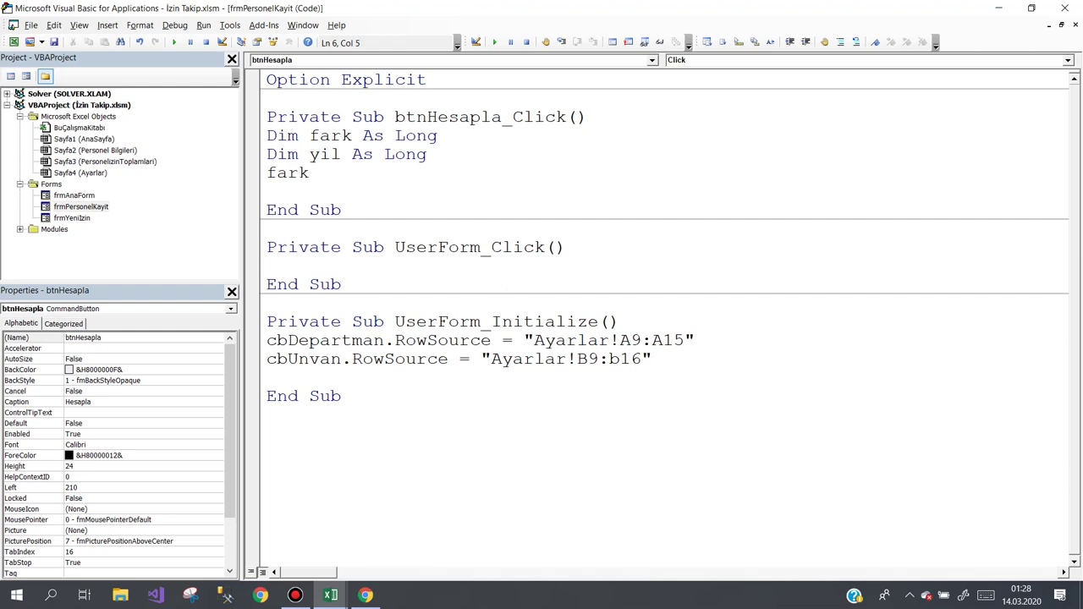
text(=)
text(dat)
text(e)
text(-t)
text(xtI)
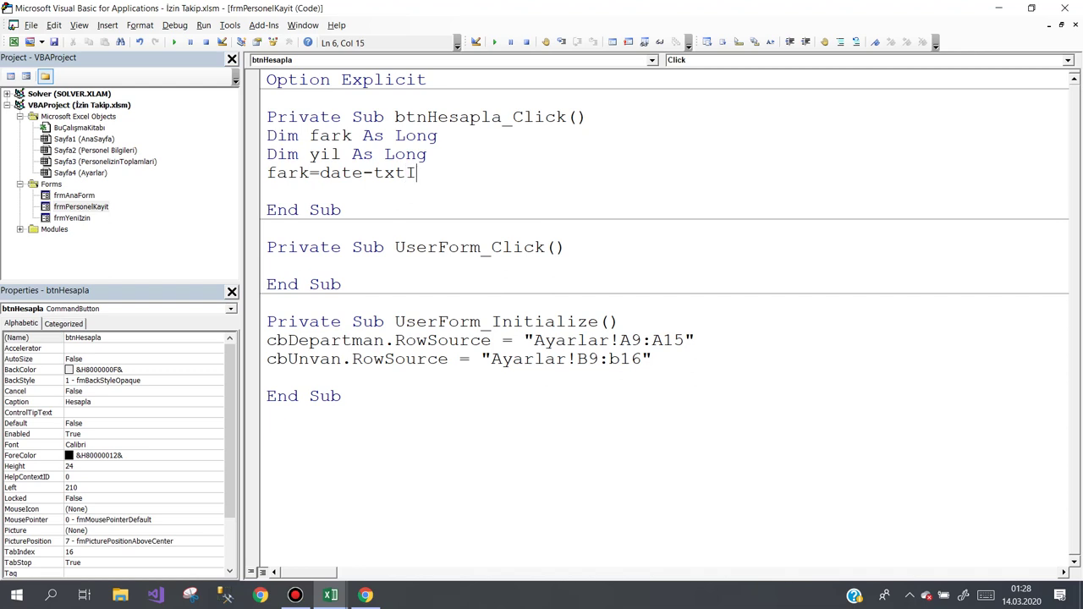
key(ctrl+space)
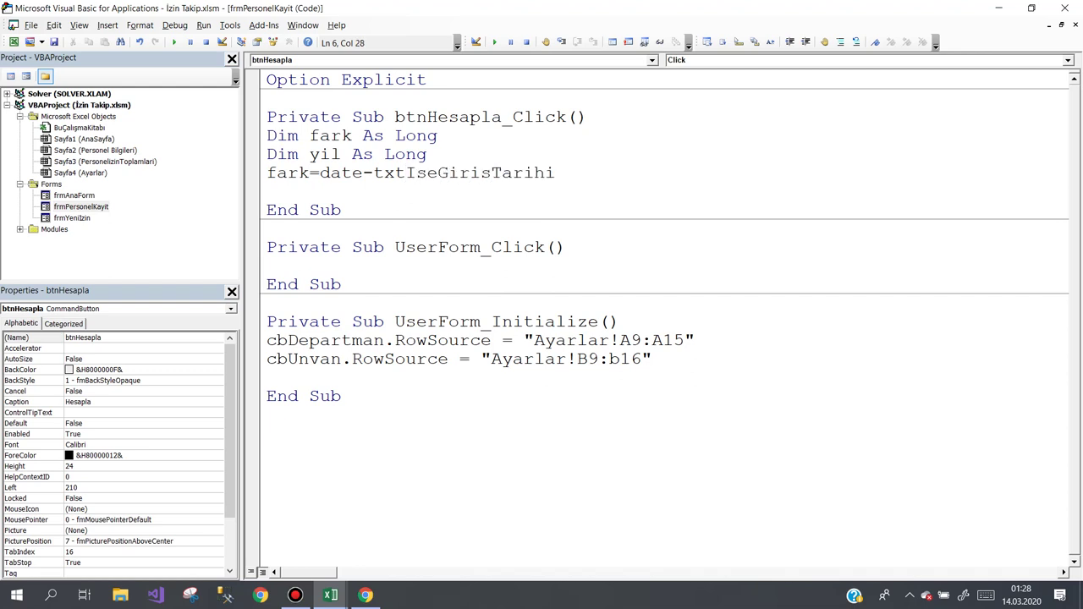
key(Return)
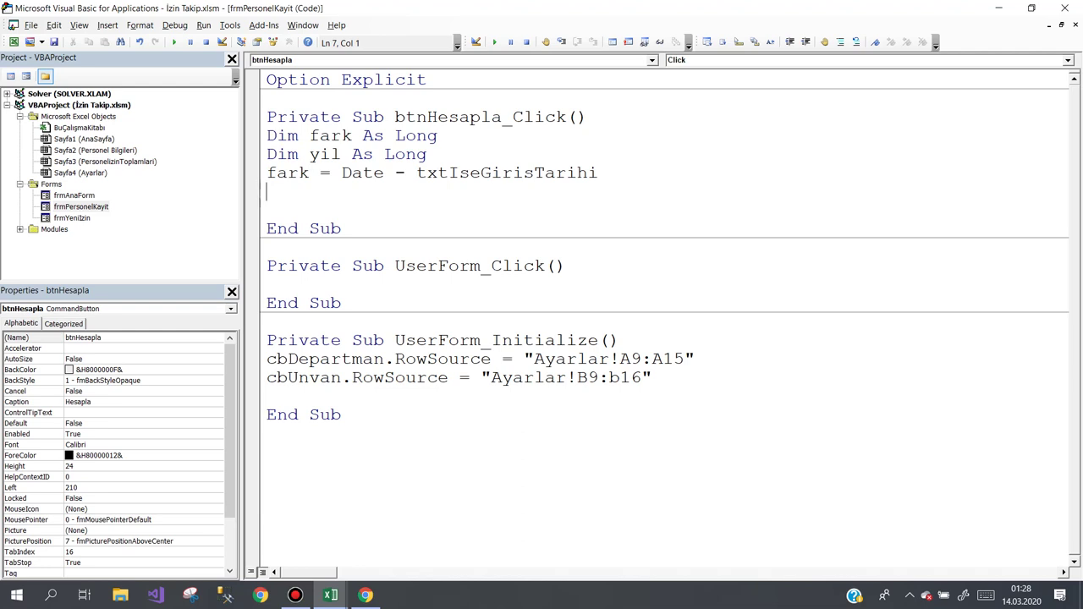
Step: Add yil = Application.WorksheetFunction.RoundDown(Val(fark)/365, 0) to compute whole years
text(yil)
text(=a)
text(ppl)
key(ctrl+space)
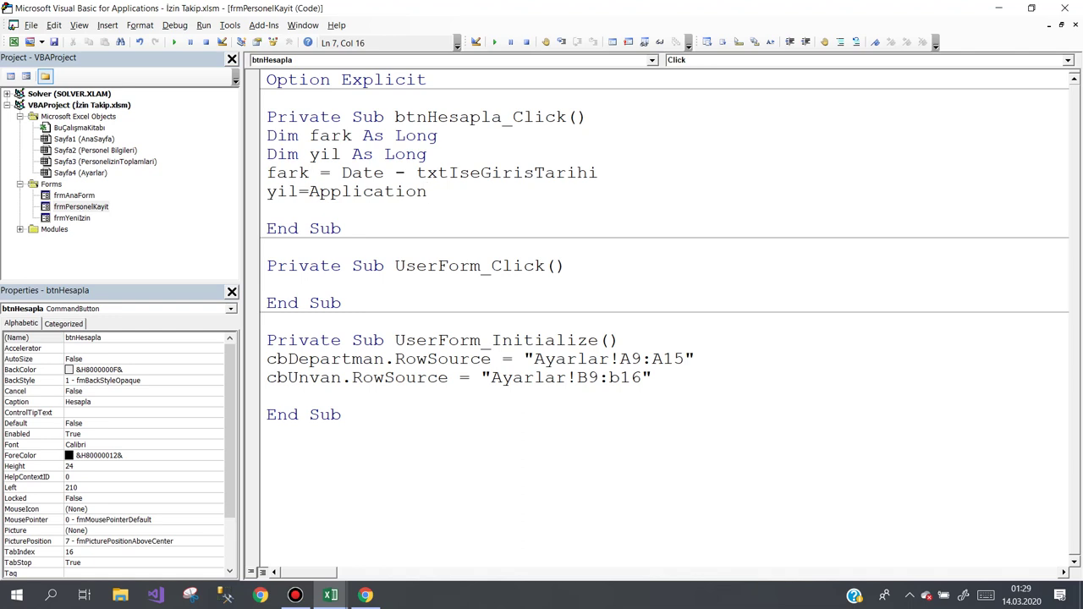
text(.wo)
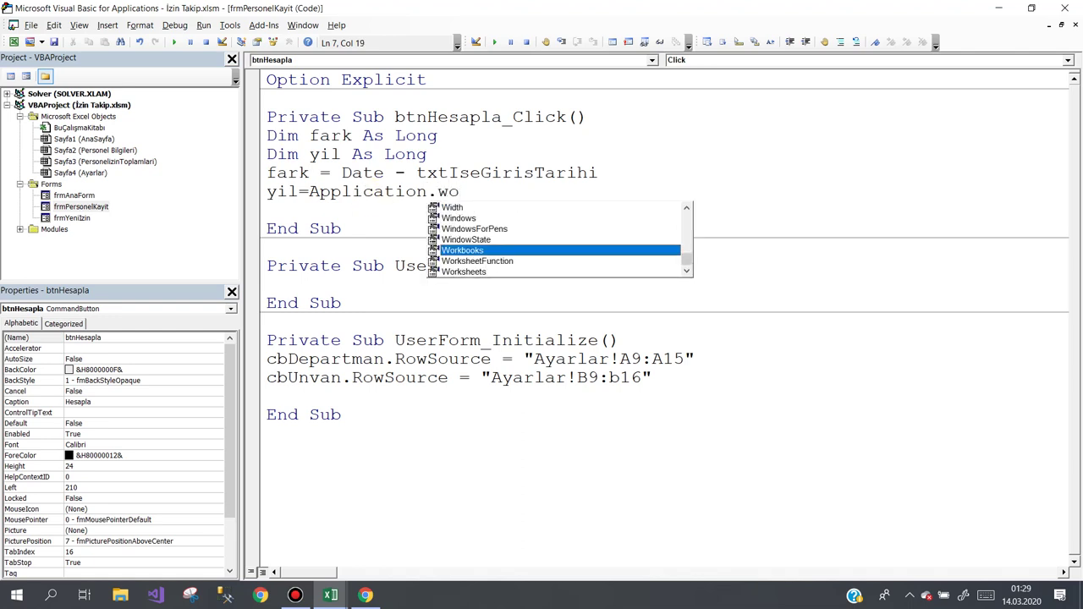
key(Down)
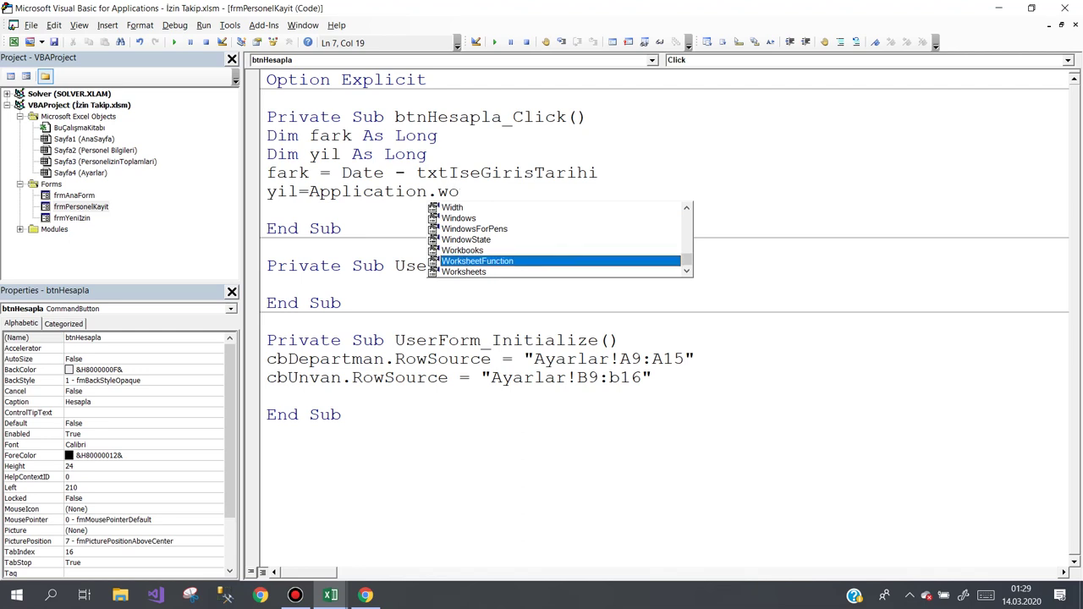
text(.)
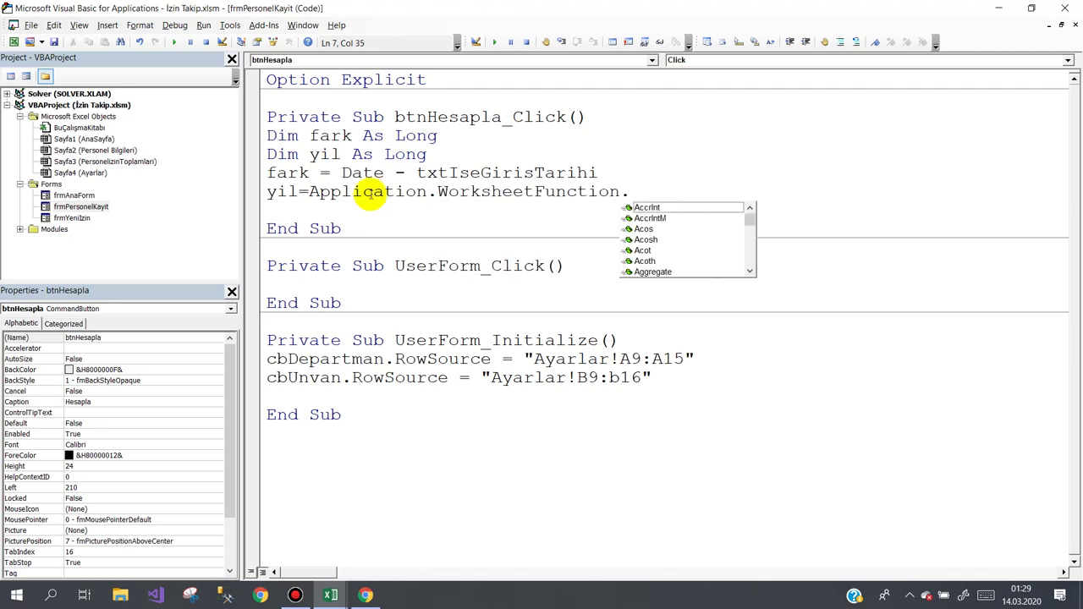
text(ro)
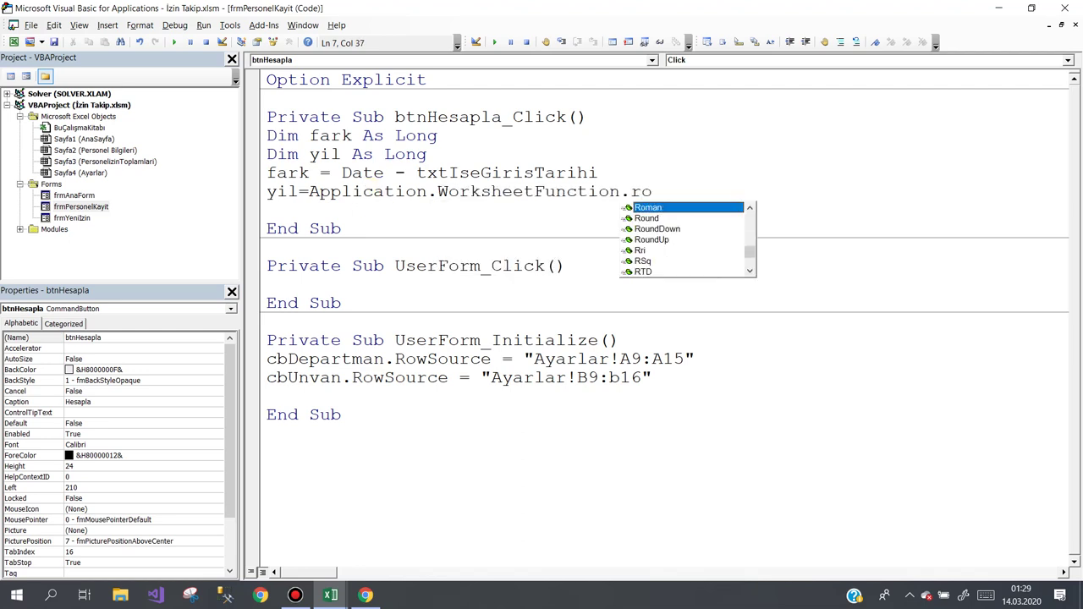
key(Down)
key(Down)
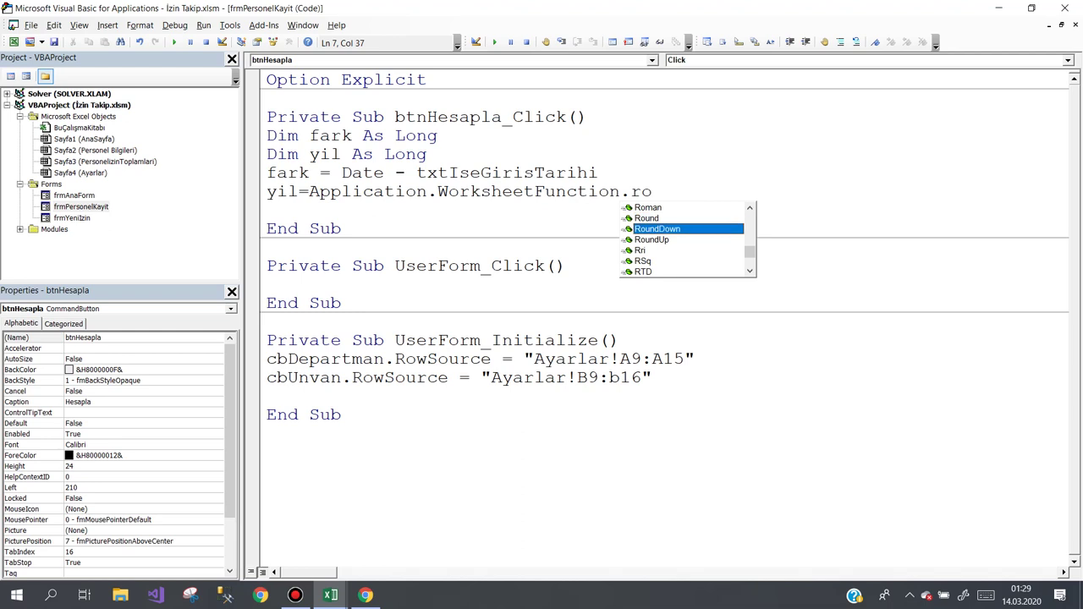
text(()
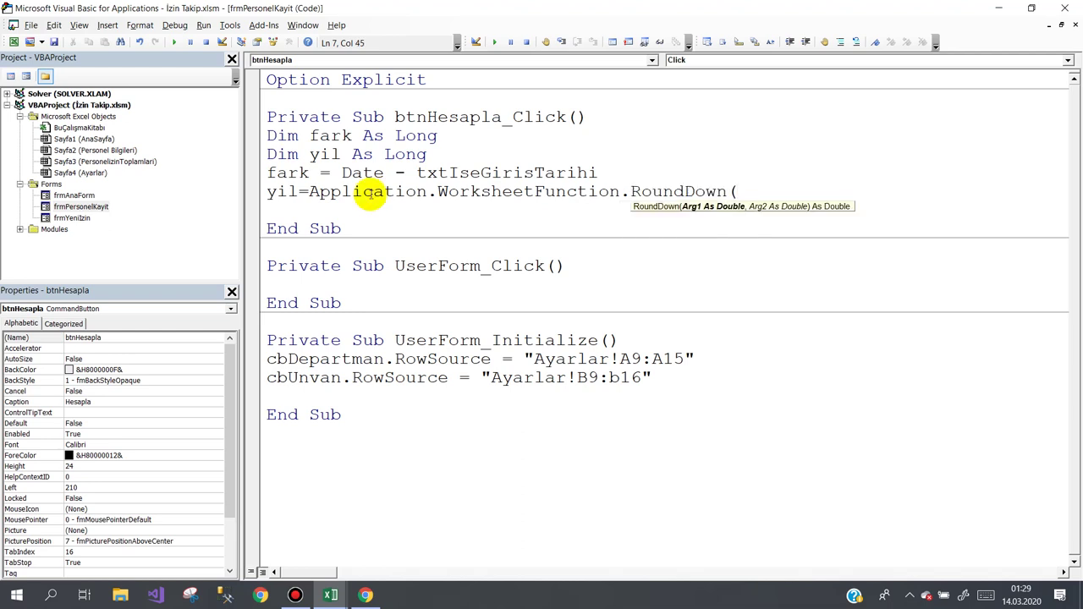
text(vas)
key(BackSpace)
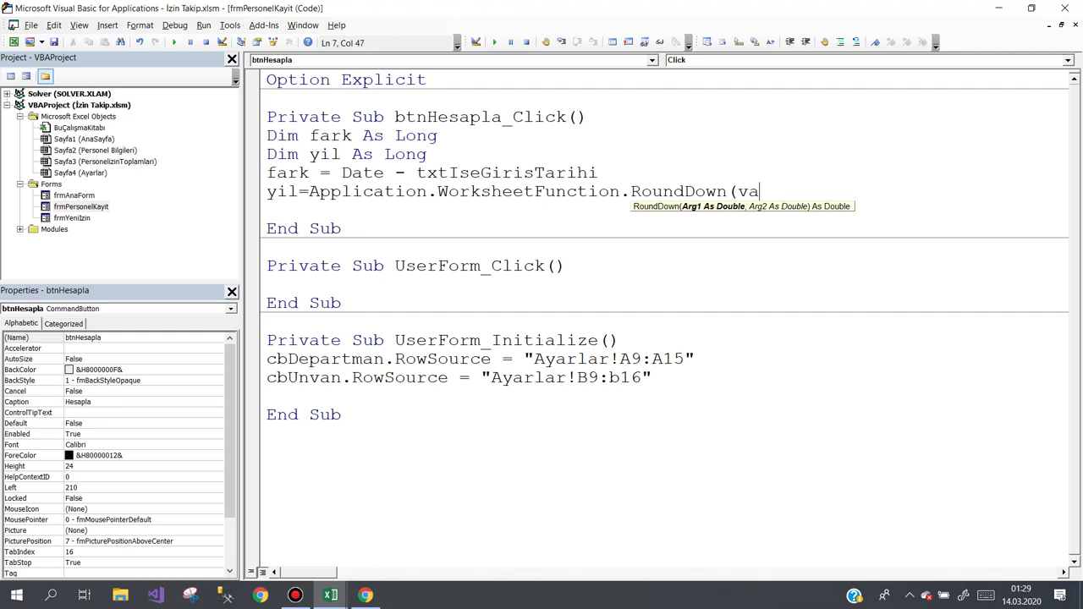
text(l()
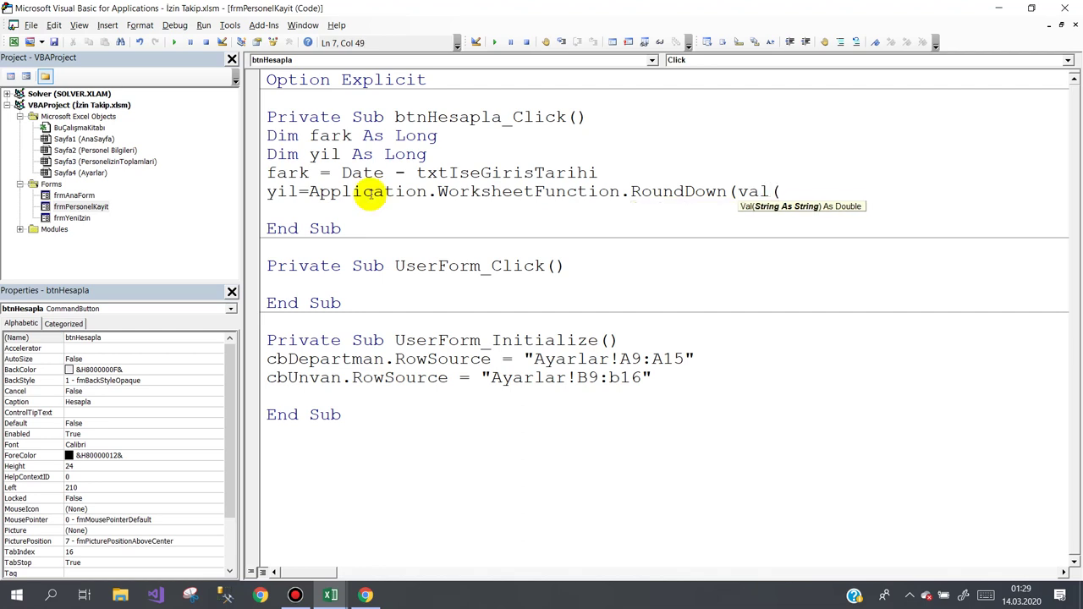
text(far)
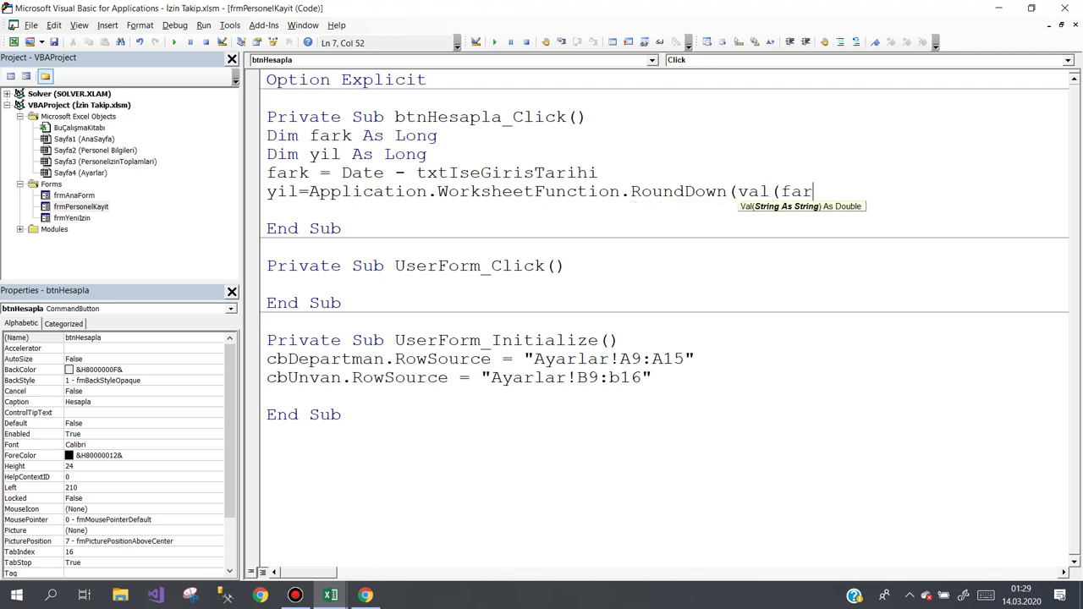
text(k)
text())
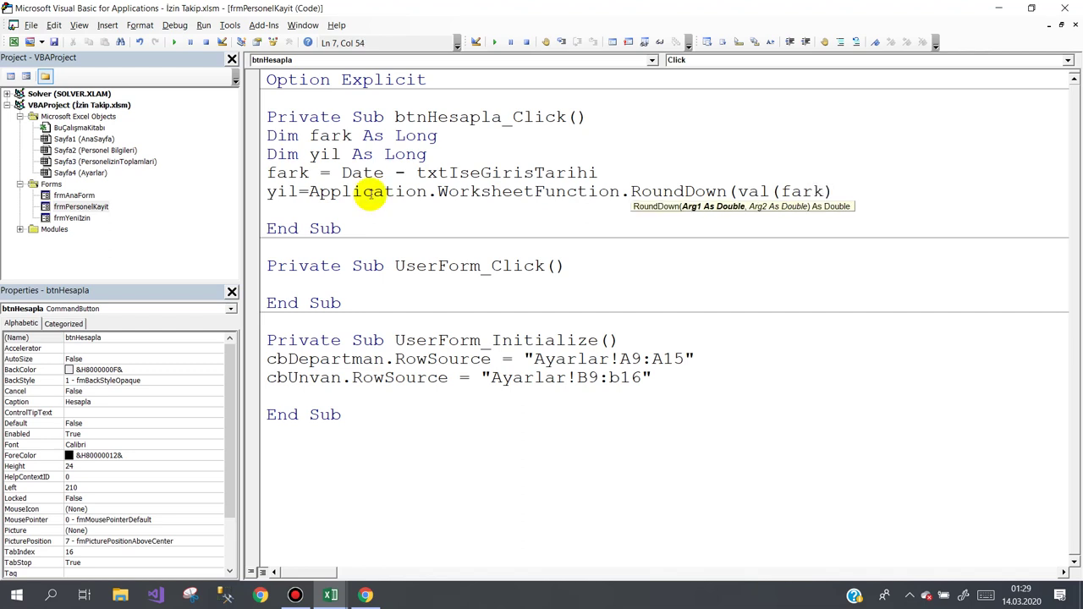
text(/3)
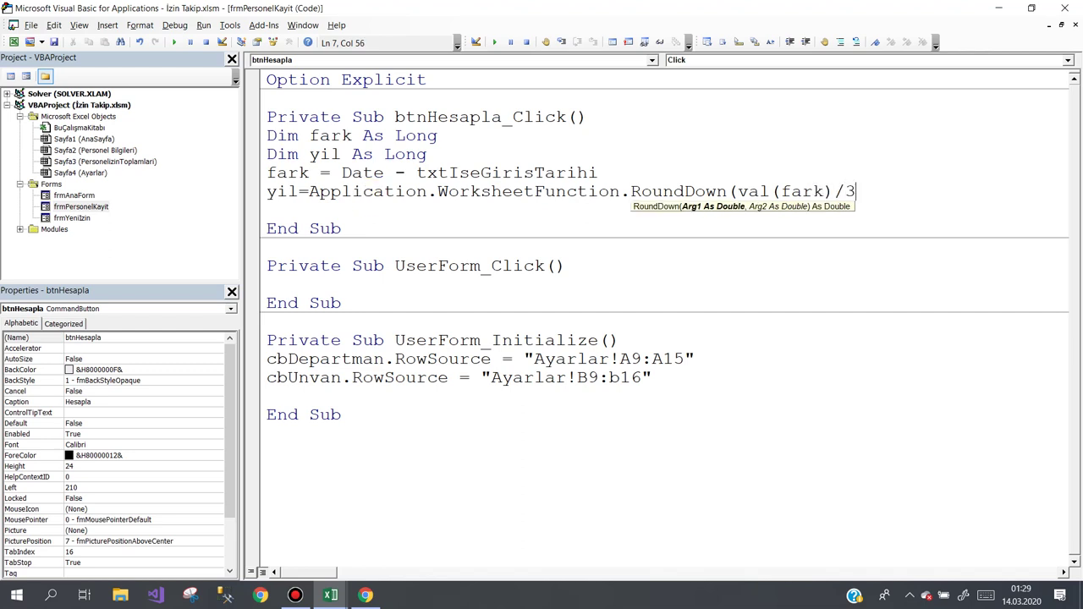
text(65)
text(,)
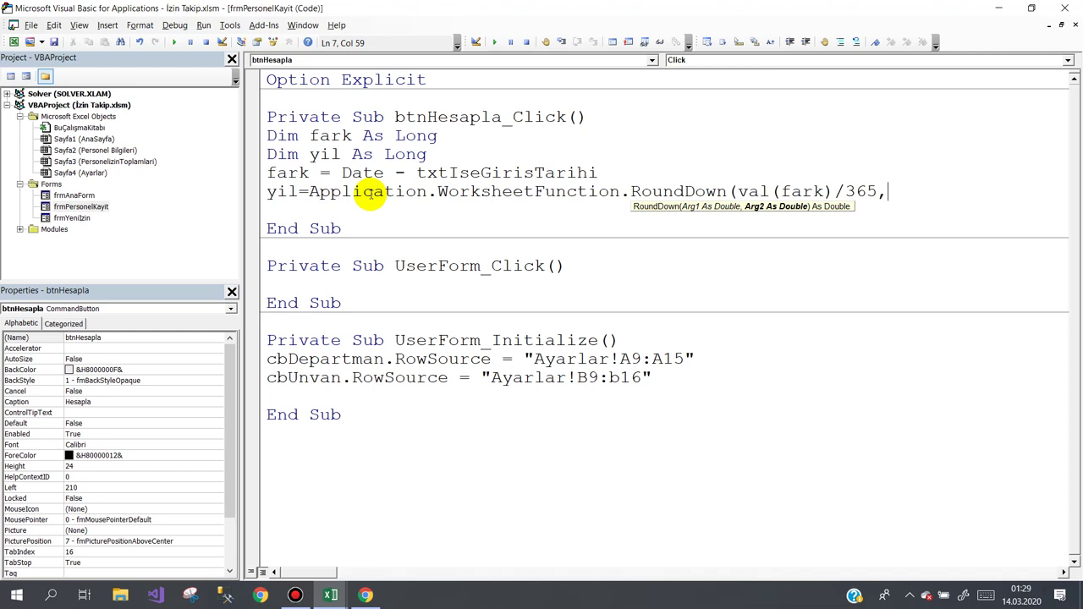
text(0)
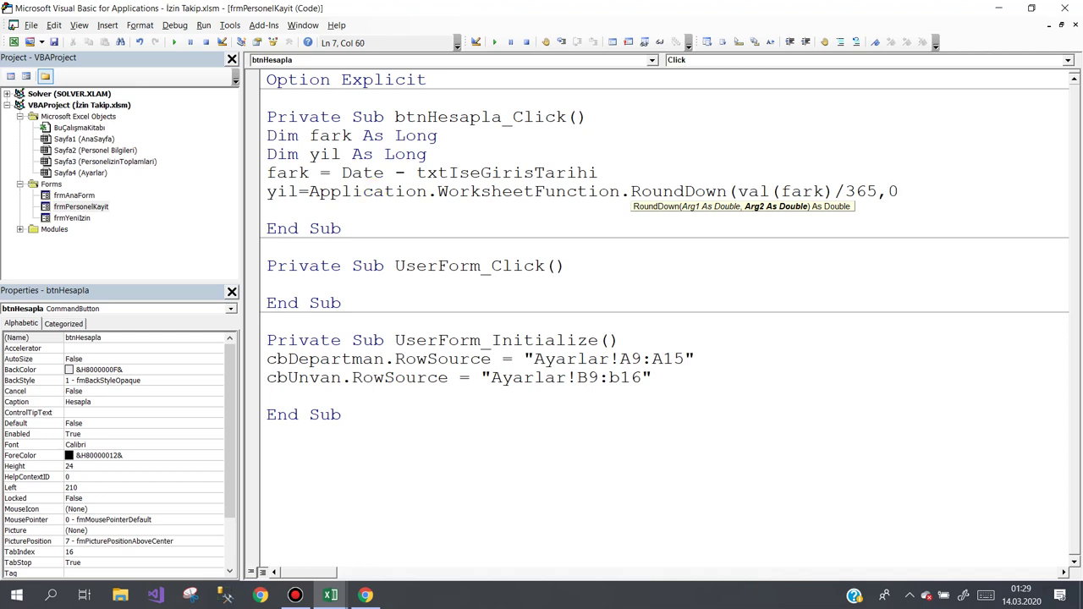
text())
key(Return)
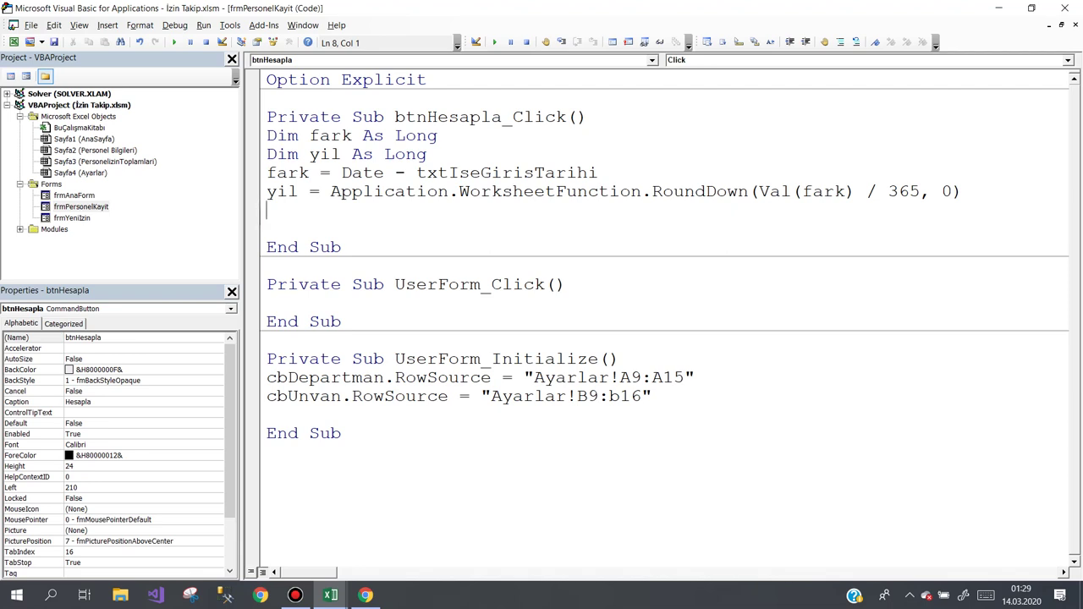
Step: Write an If yil > 5 And yil < 6 Then block containing Exit Sub, closed by End If
text(i)
text(f )
text(yil)
text(>5)
text( an)
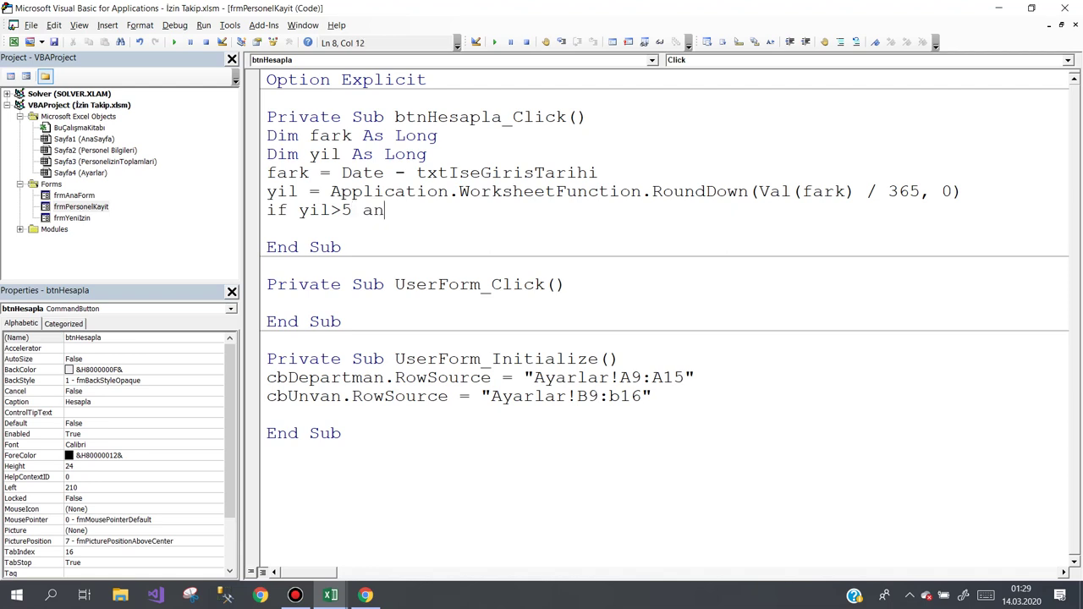
text(d yil )
text(<)
text(6 then)
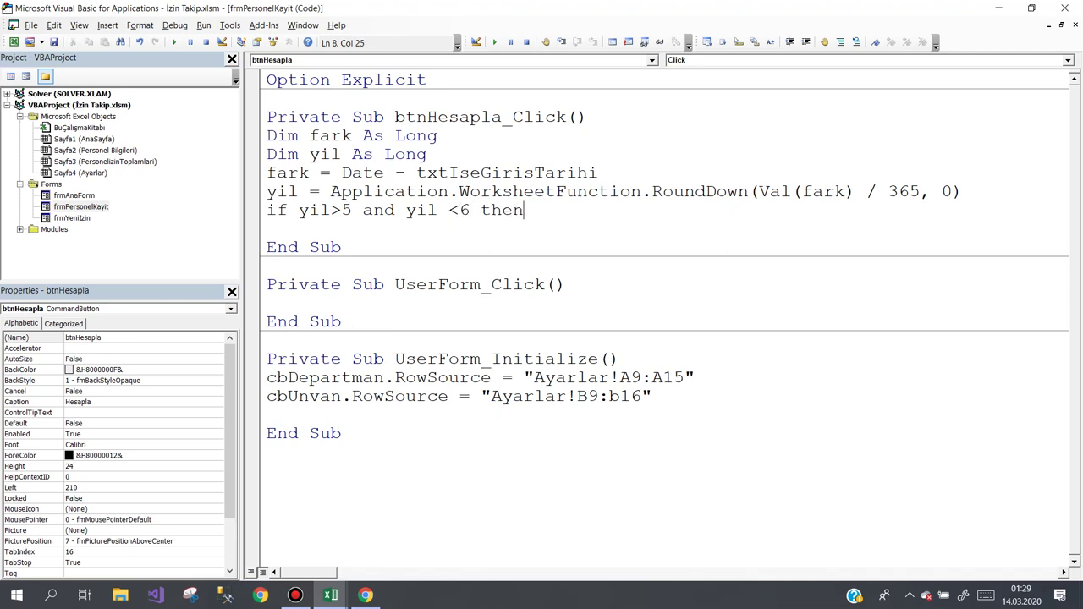
key(Return)
key(Return)
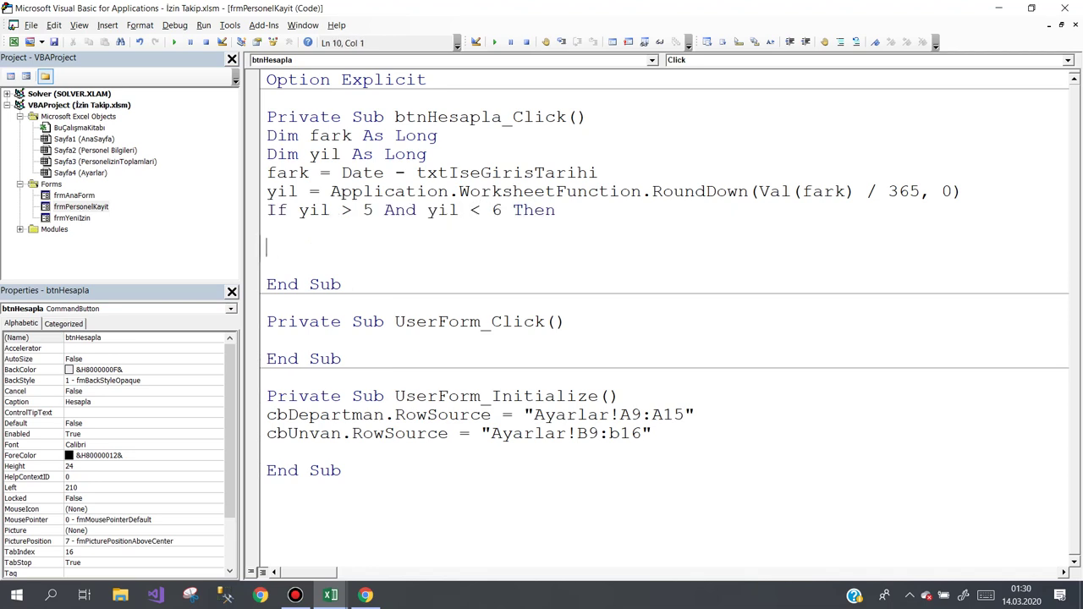
text(exi,t)
key(BackSpace)
key(BackSpace)
text(t sub)
key(Return)
text(en)
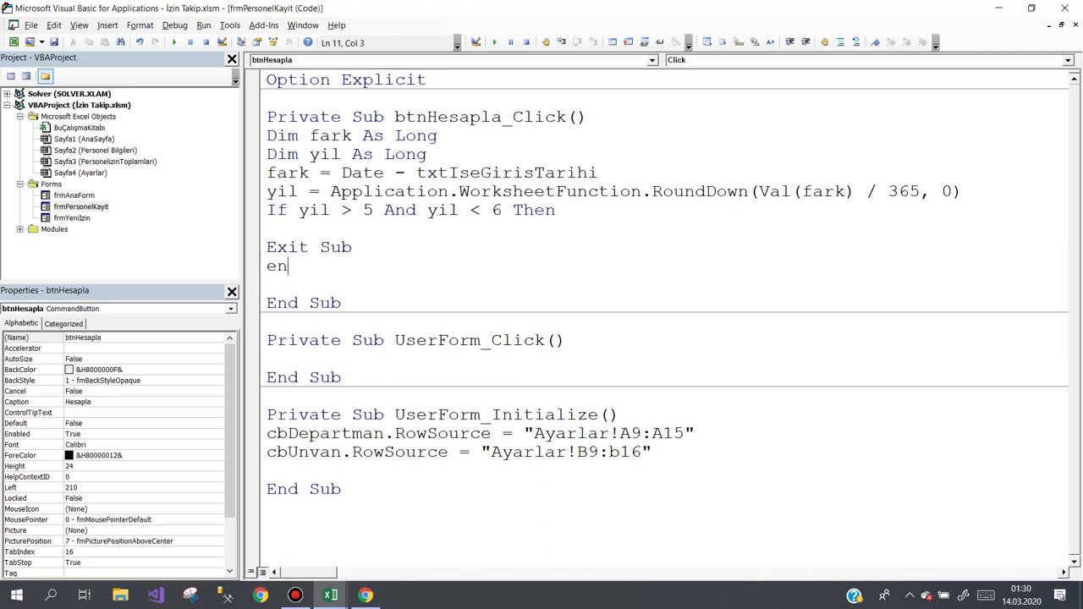
text(d if)
key(Up)
key(Up)
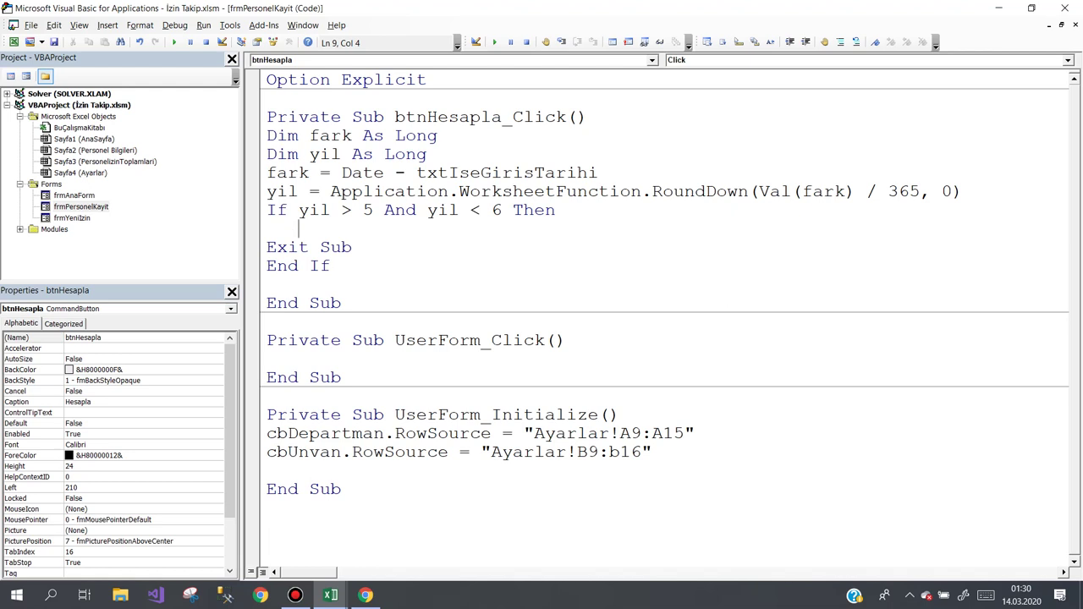
Step: Change the condition's lower bound from 5 to 1 so it reads yil > 1 And yil < 6
key(Up)
key(Right)
key(Right)
key(Right)
key(Right)
key(Right)
key(Right)
key(Delete)
text(1)
Step: Add txtHakEttigiIzin.Value = yil * 14 inside the If block and tidy the surrounding blank lines
click(299, 229)
text(txtH)
key(ctrl+space)
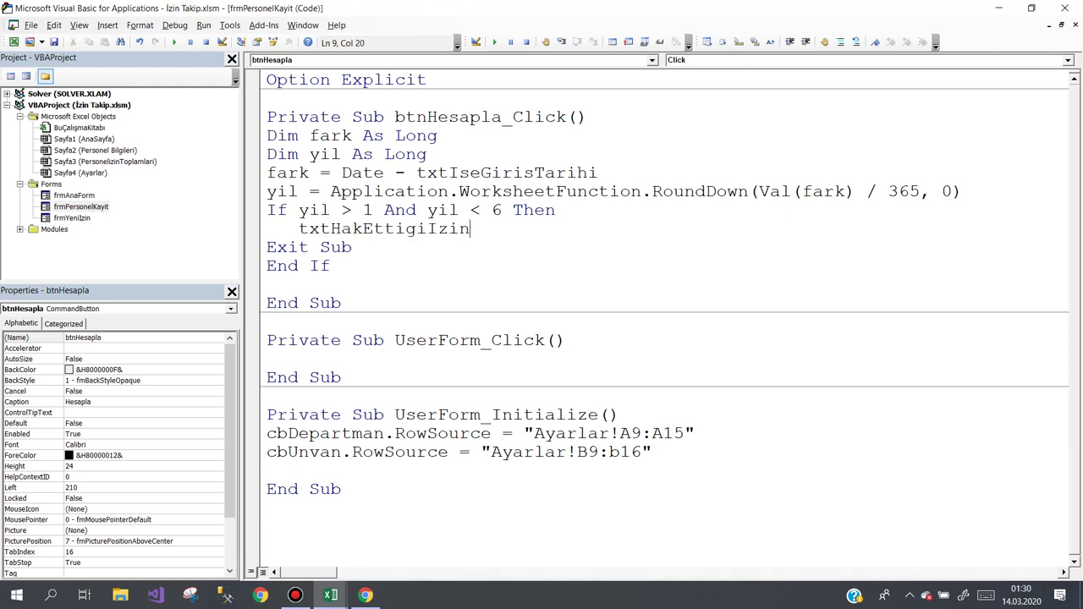
text(.v)
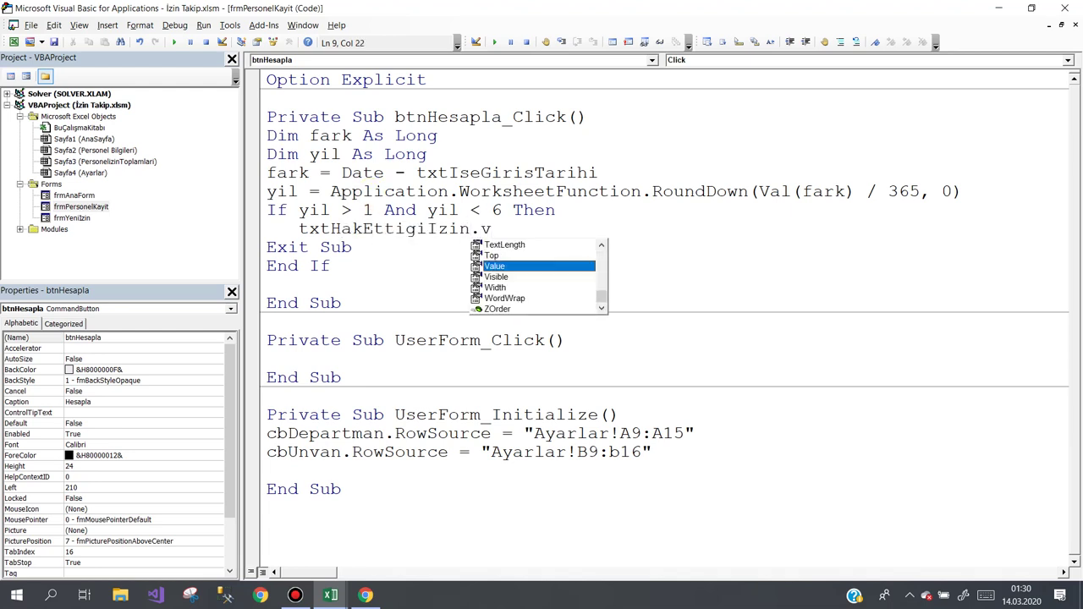
text(=)
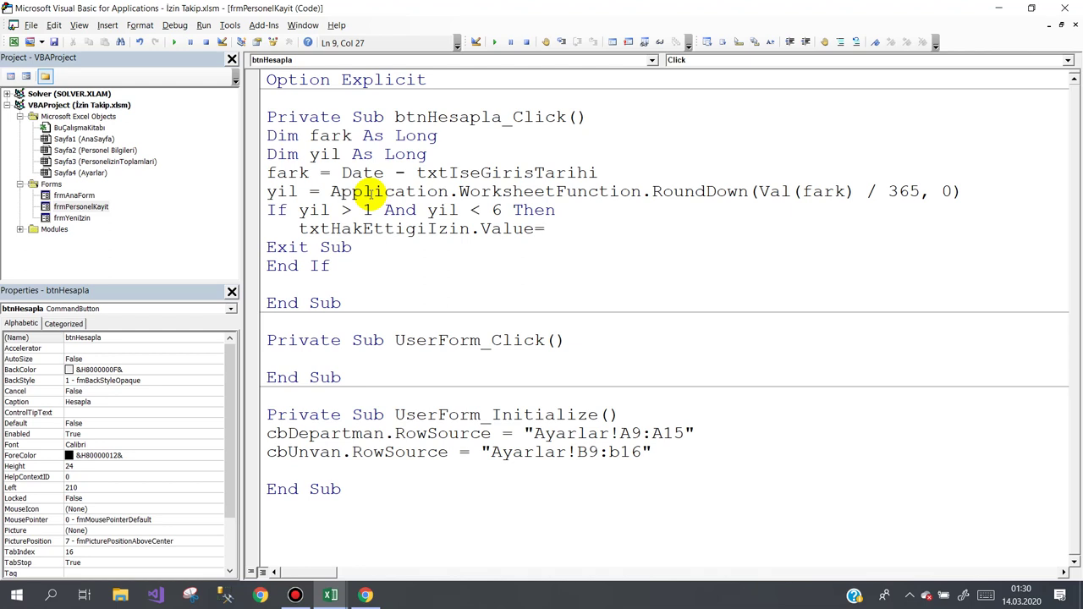
text(yil)
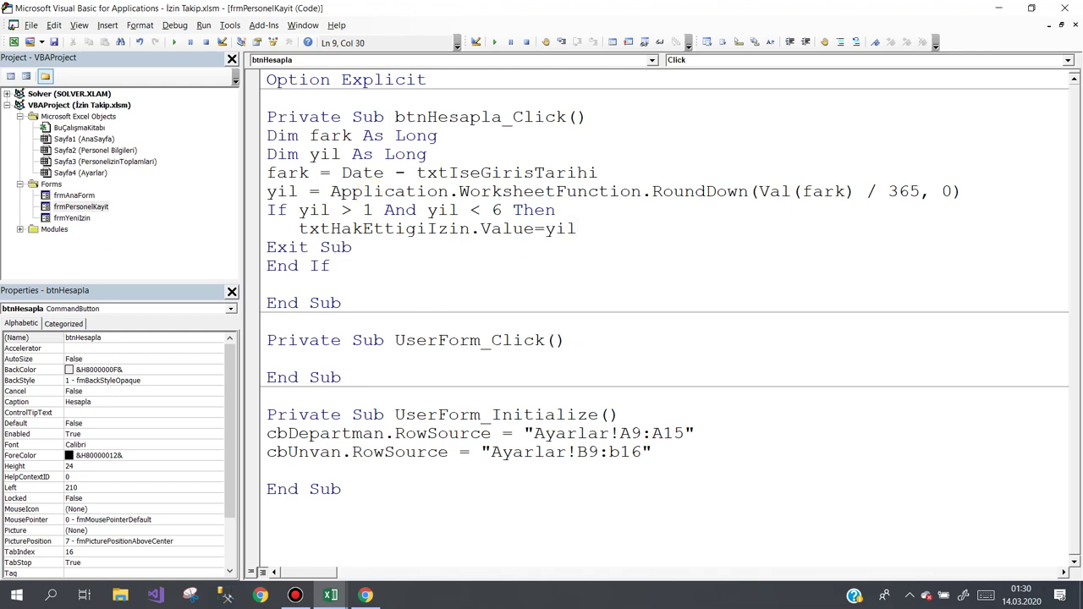
text(*14)
key(Return)
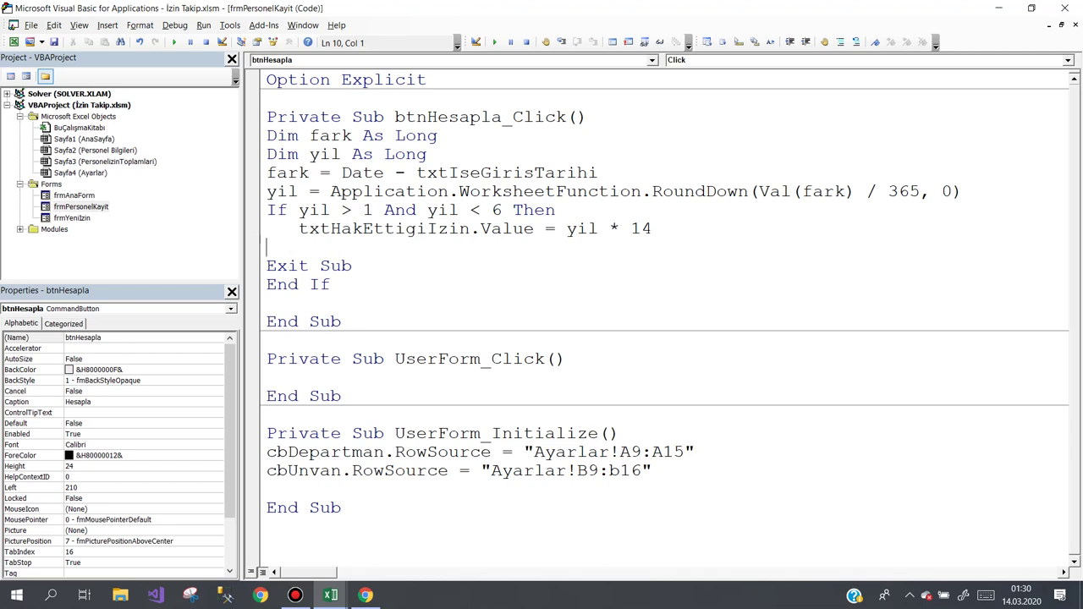
key(shift+Down)
key(Delete)
key(Return)
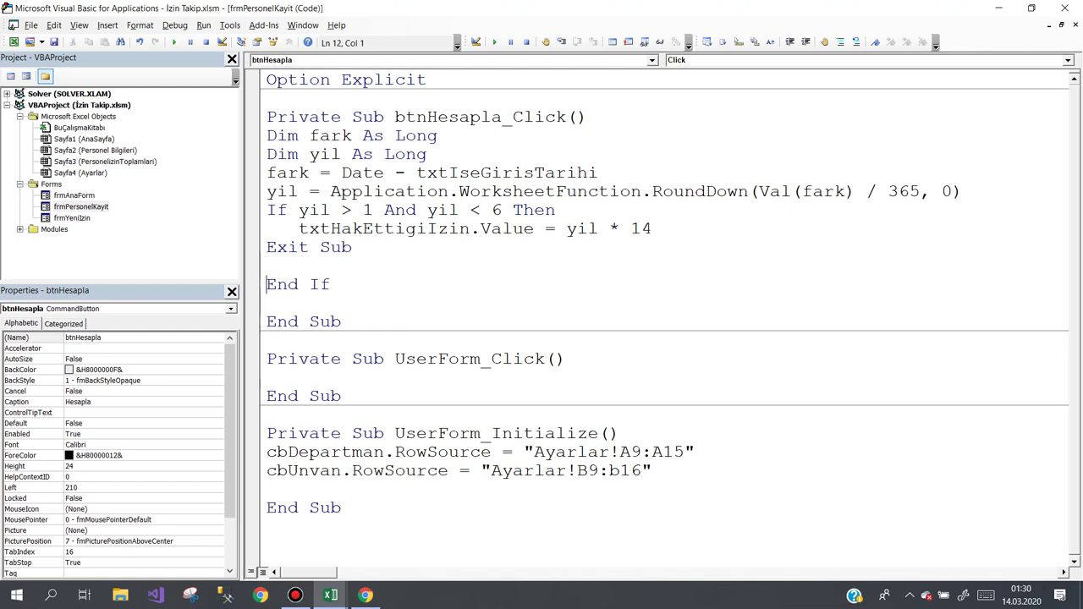
key(Up)
key(Delete)
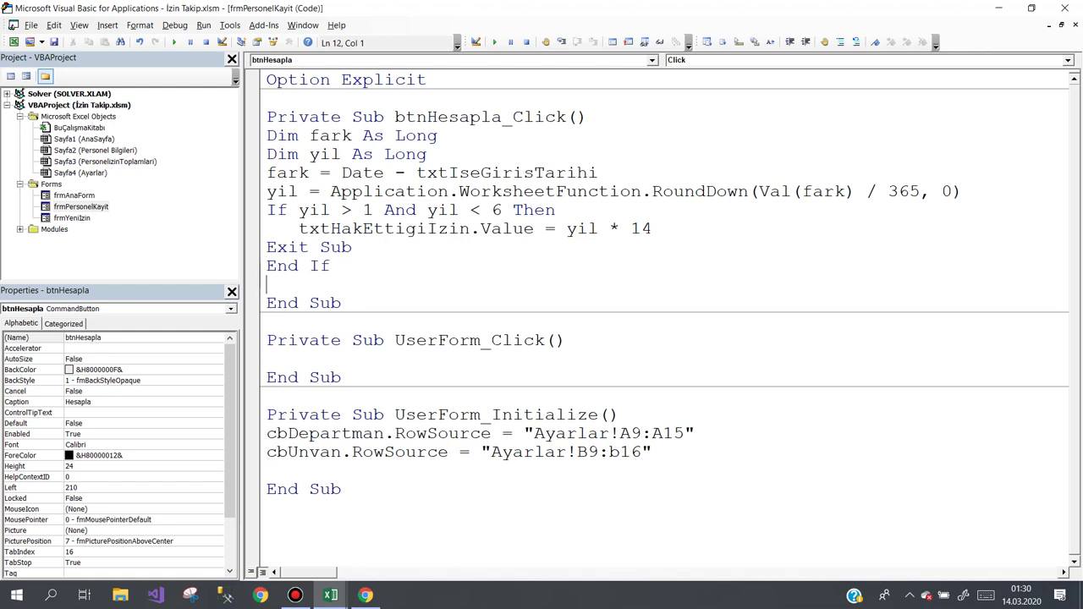
key(shift+Up)
key(shift+Up)
key(shift+Up)
key(shift+Up)
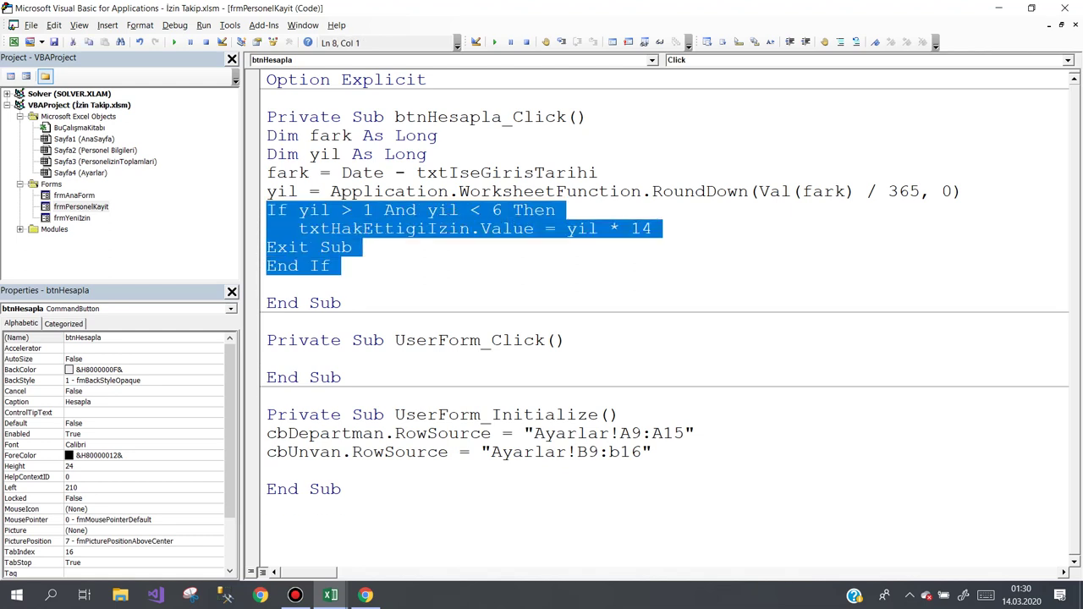
Step: Duplicate the If block below and change its condition to yil > 5 And yil < 11
key(ctrl+c)
click(267, 284)
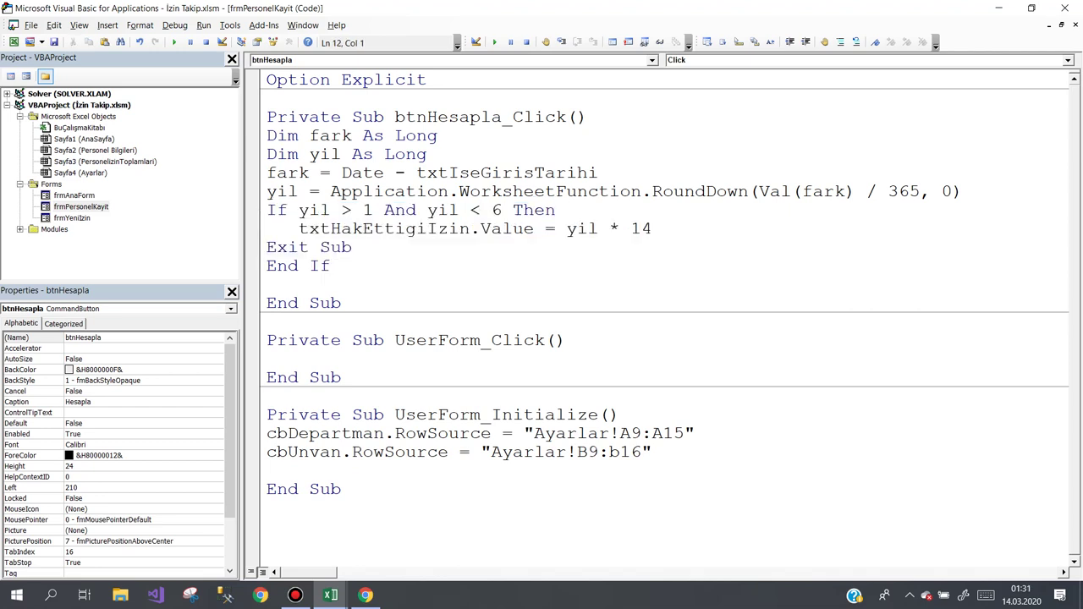
key(ctrl+v)
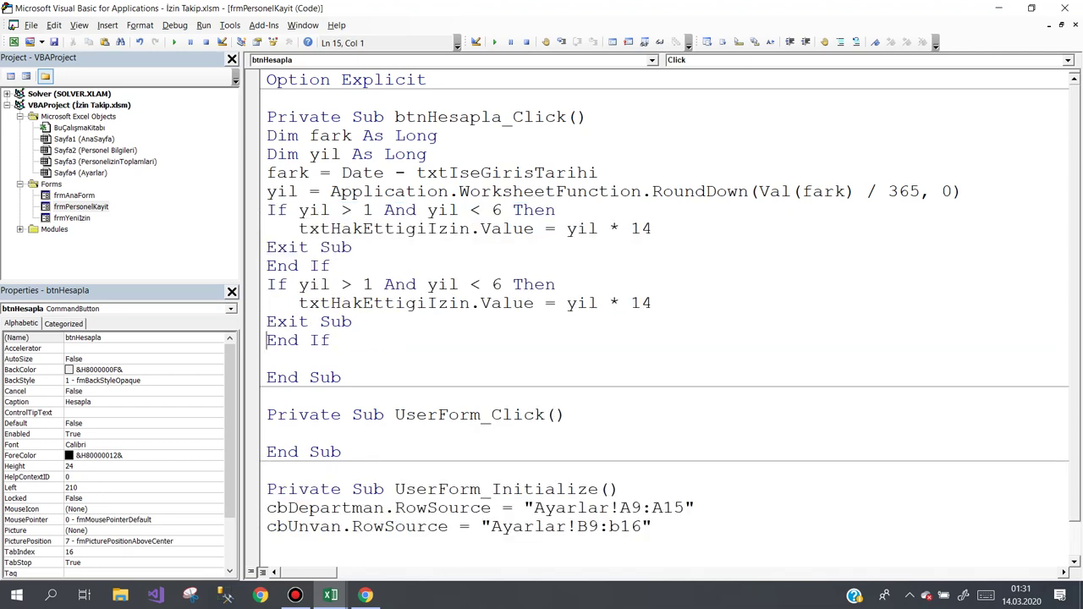
key(Up)
key(Up)
key(ctrl+Right)
key(ctrl+Right)
key(ctrl+Right)
key(Delete)
text(5)
key(Right)
key(Right)
key(Right)
key(Right)
key(Right)
key(Right)
key(Right)
key(Right)
key(Right)
key(Right)
text(1)
key(Delete)
text(1)
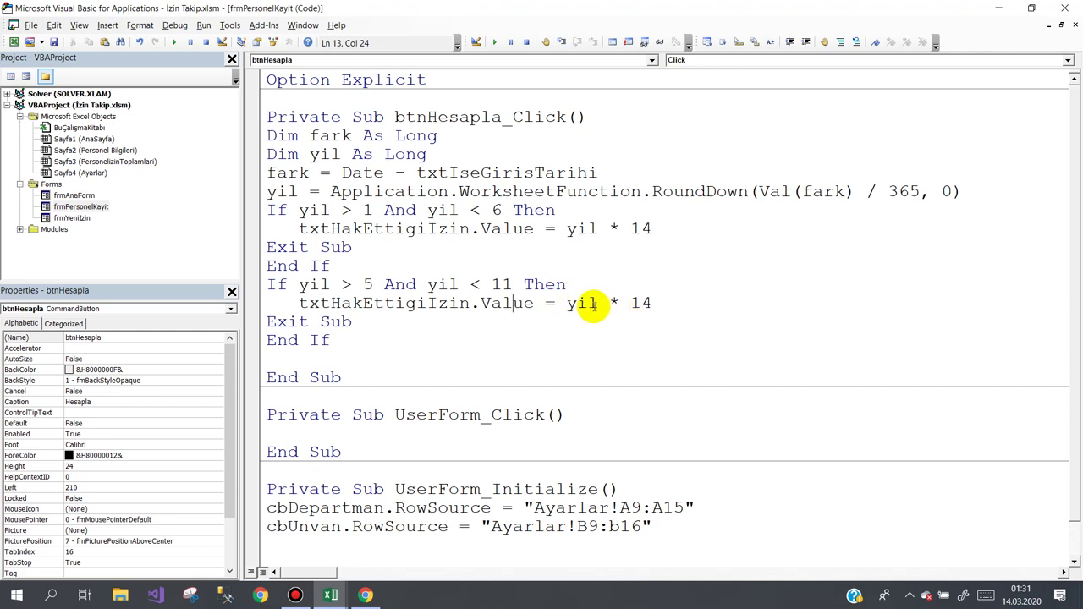
Step: Rewrite the copied formula as (5 * 14) + (yil - 5) * 20
drag(566, 303, 598, 303)
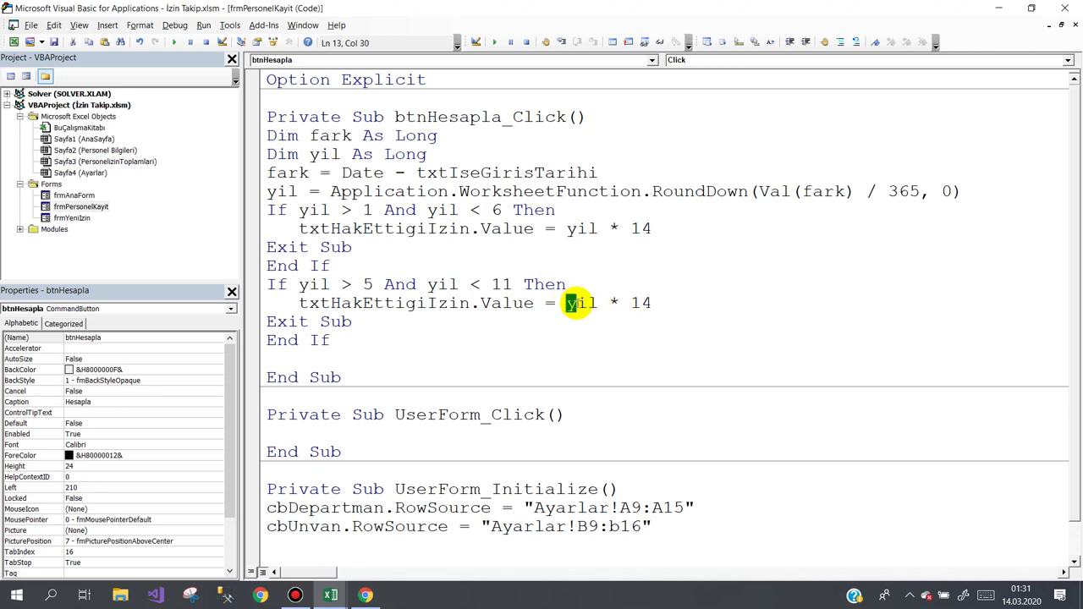
text(5)
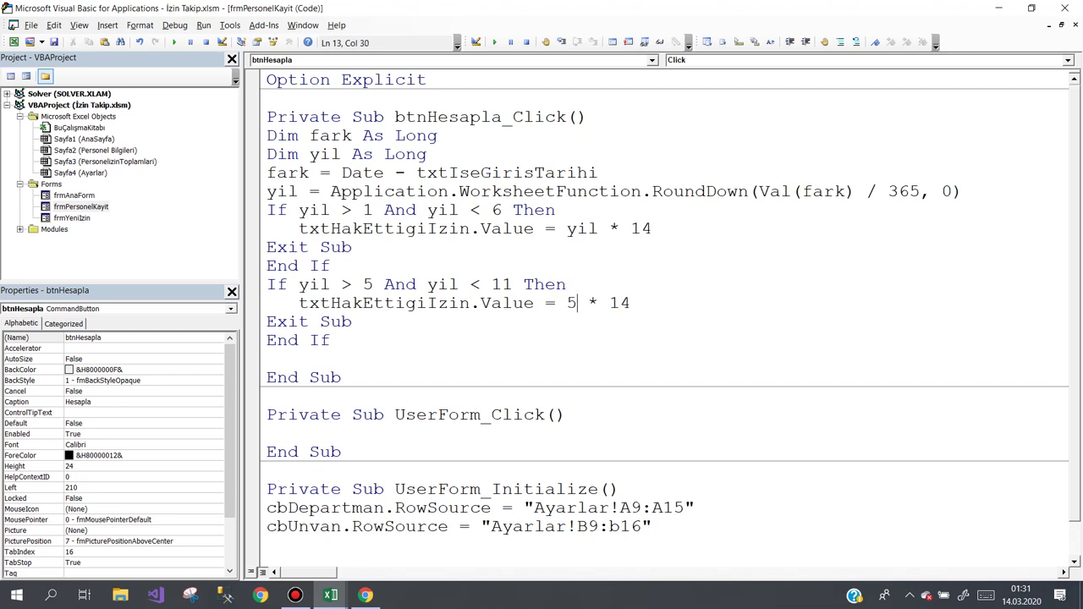
key(Left)
text(()
key(Right)
key(Right)
key(Right)
key(Right)
text())
text(+)
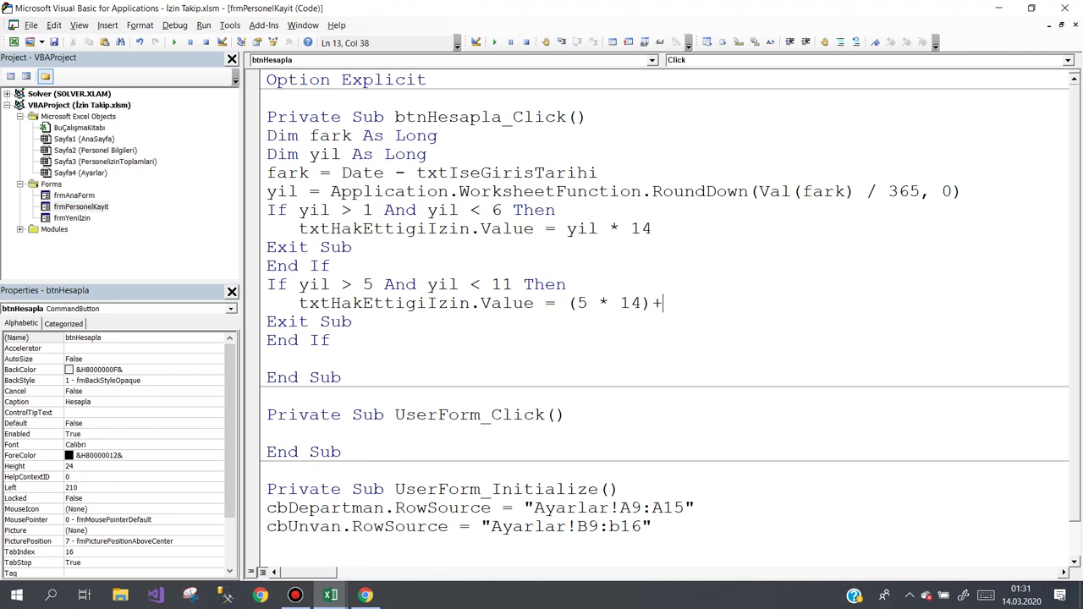
text((y)
text(il-5)
text()*)
text(20)
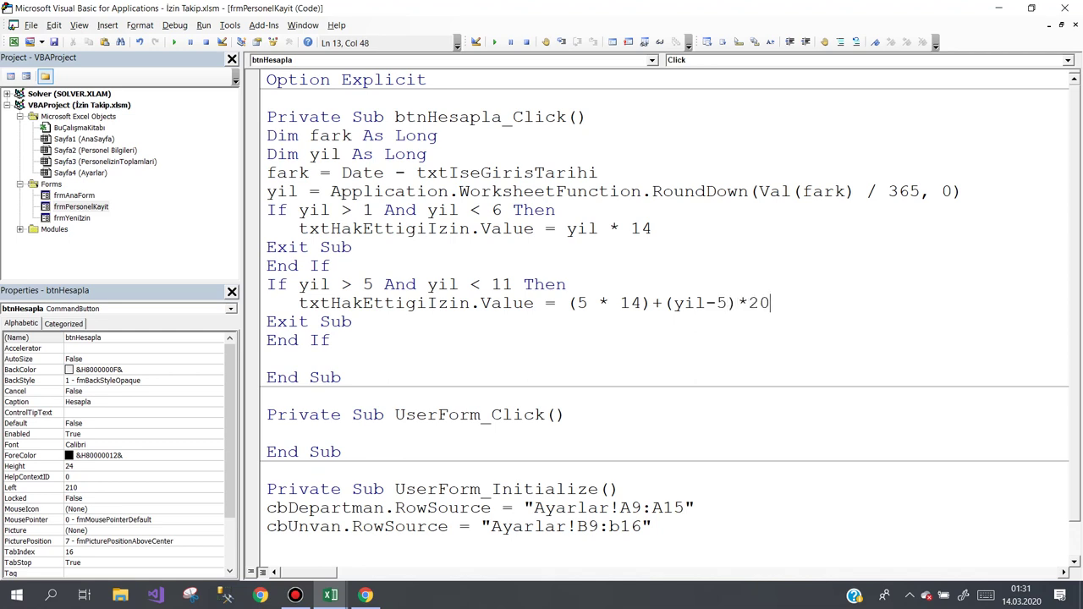
click(353, 321)
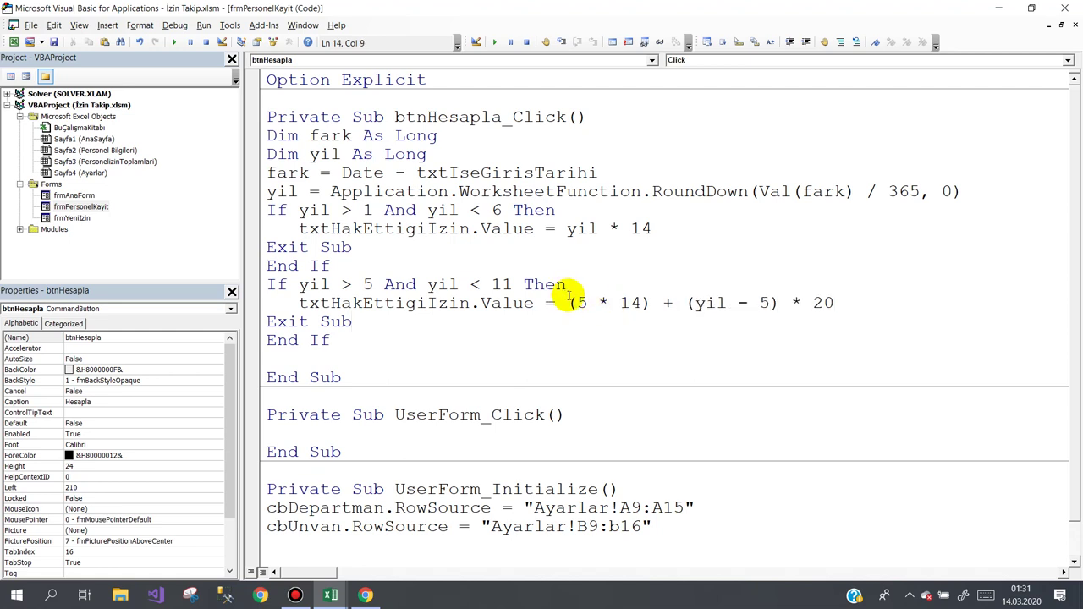
Step: Review the terms of the new formula and select the second If block
click(643, 303)
drag(645, 303, 569, 306)
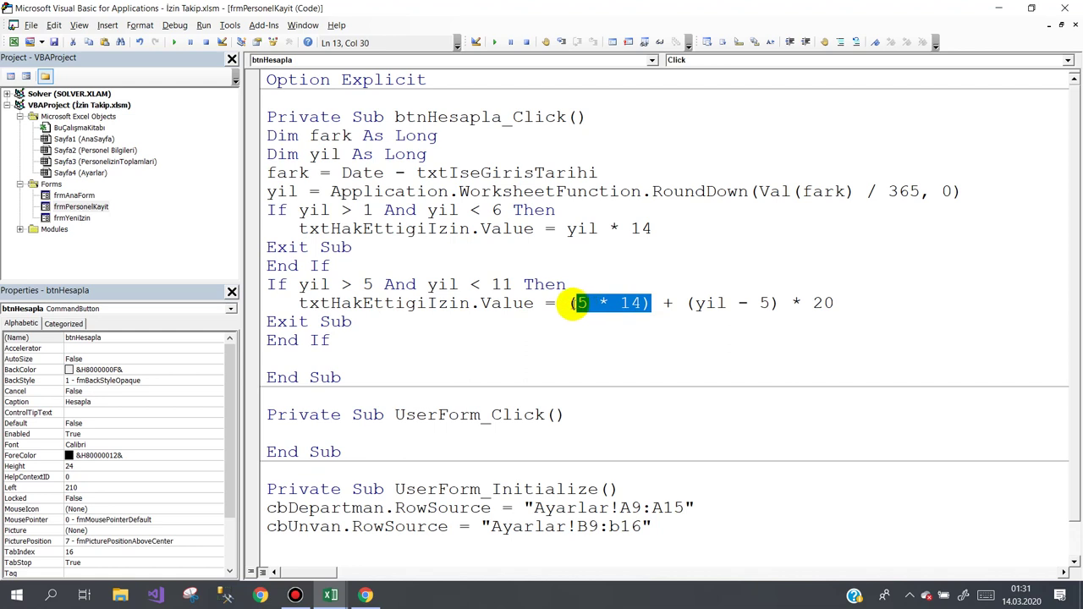
click(696, 303)
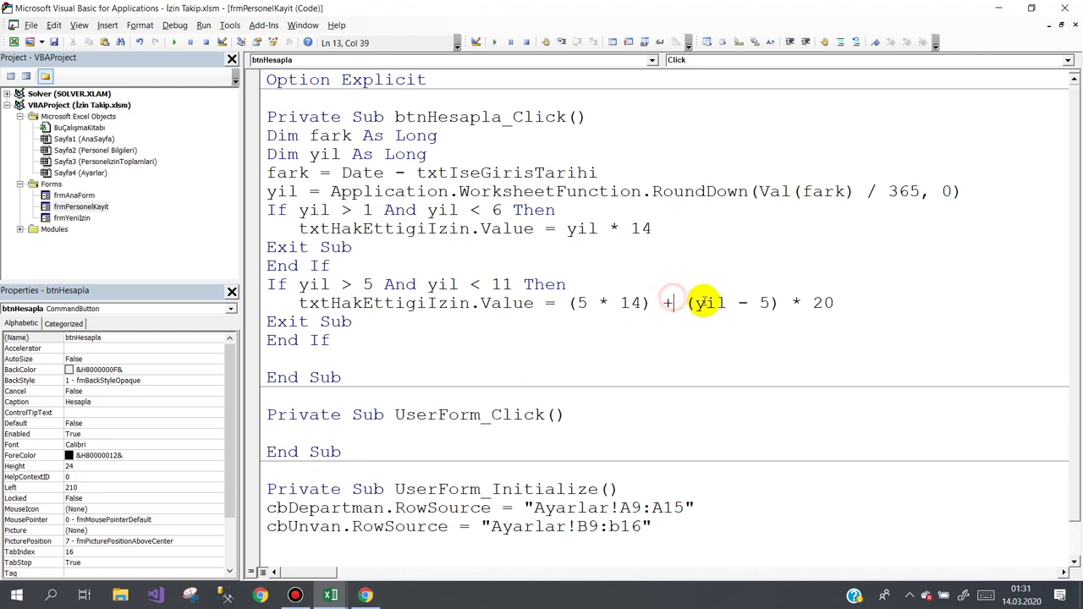
double_click(707, 303)
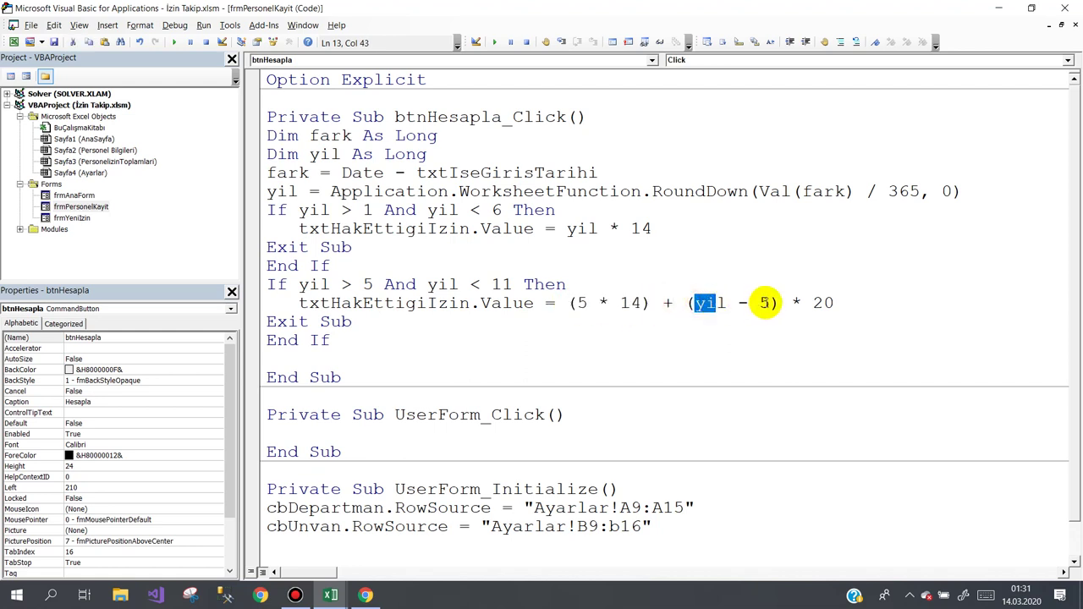
drag(768, 303, 748, 303)
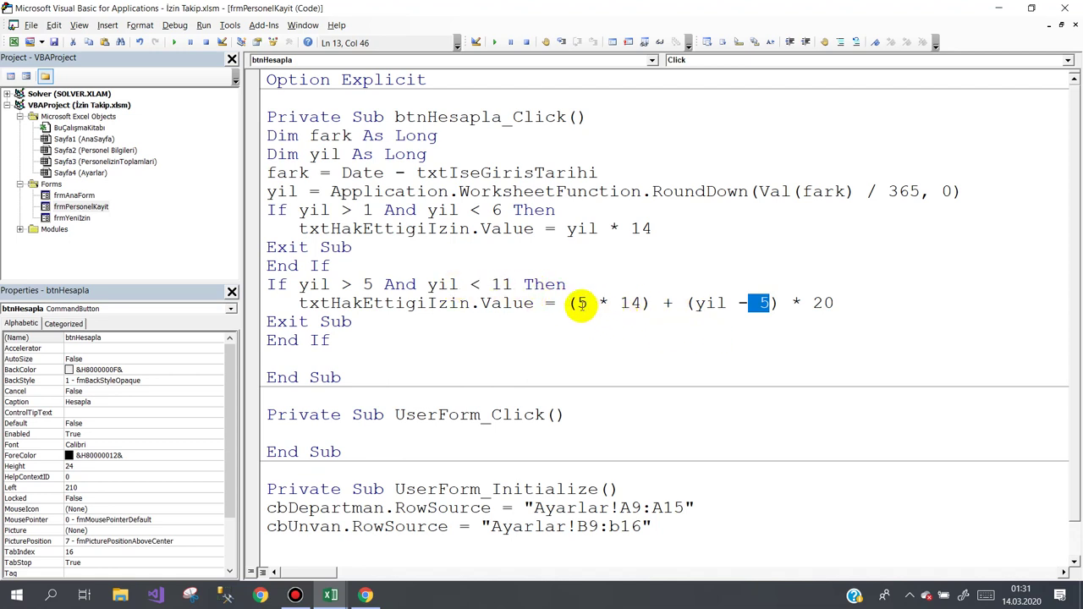
drag(651, 303, 568, 303)
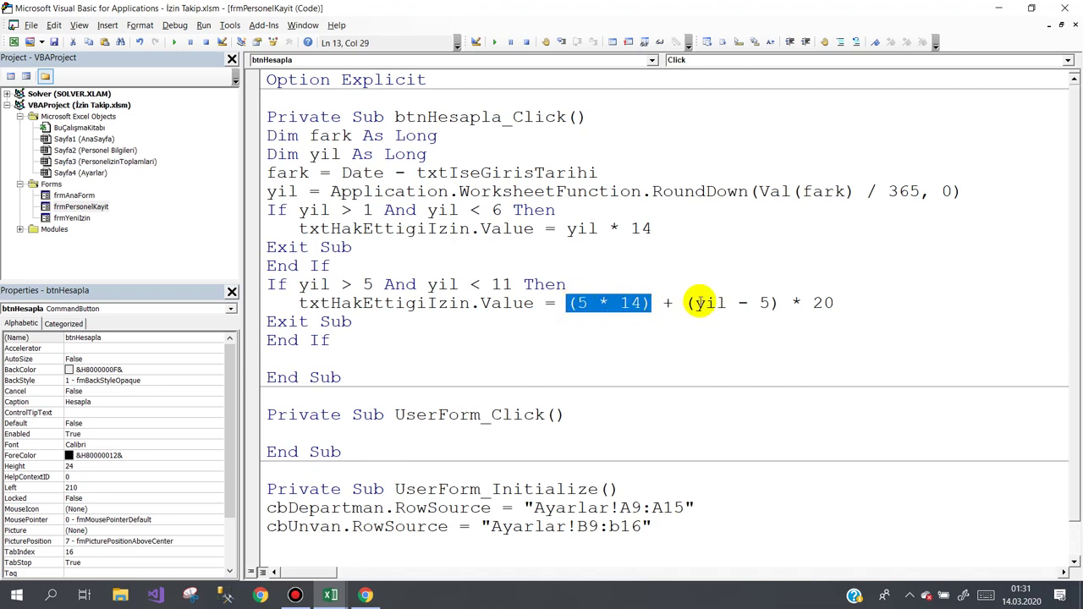
drag(769, 303, 694, 303)
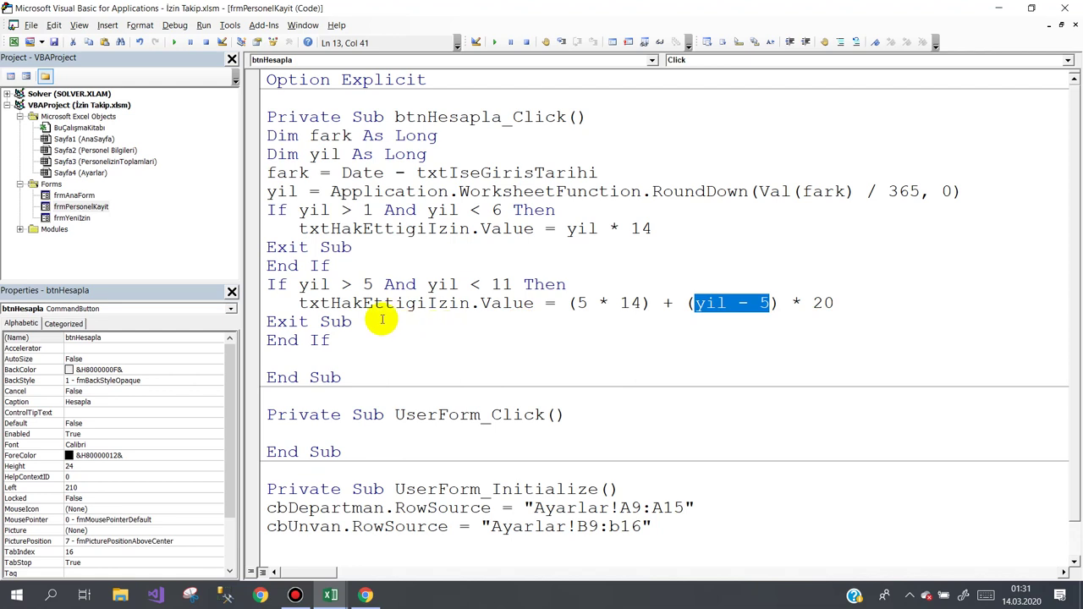
drag(348, 347, 250, 295)
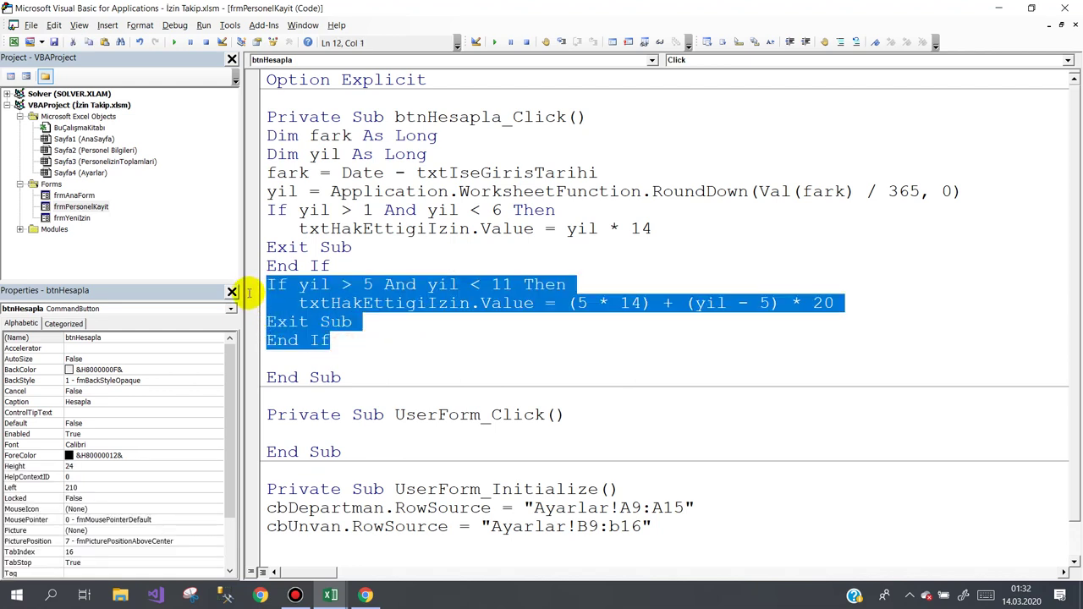
Step: Paste a third If block and change its condition to yil > 10 with no upper limit
click(271, 358)
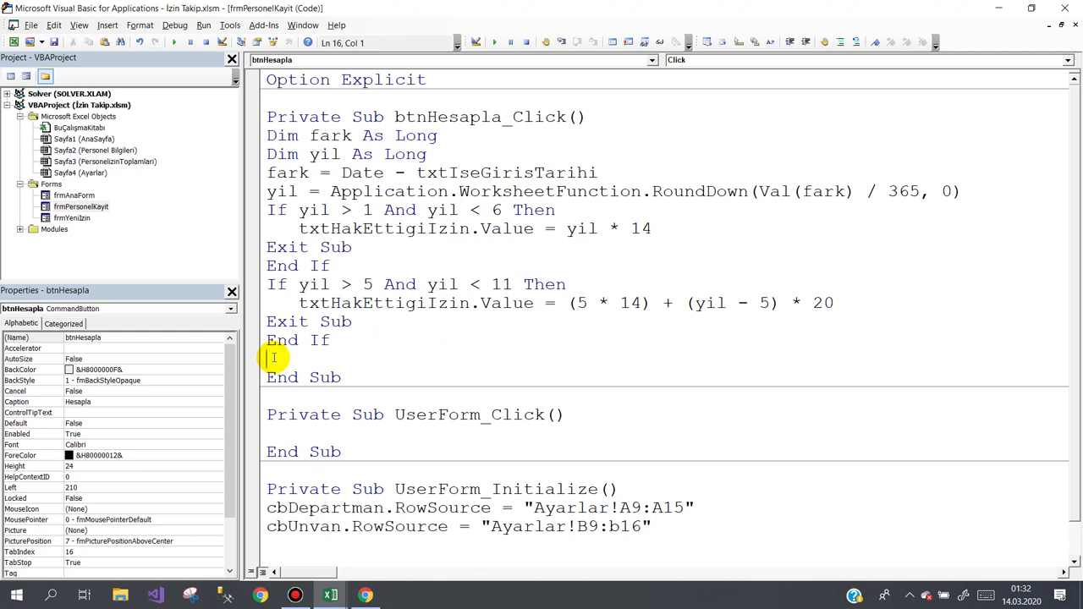
key(ctrl+v)
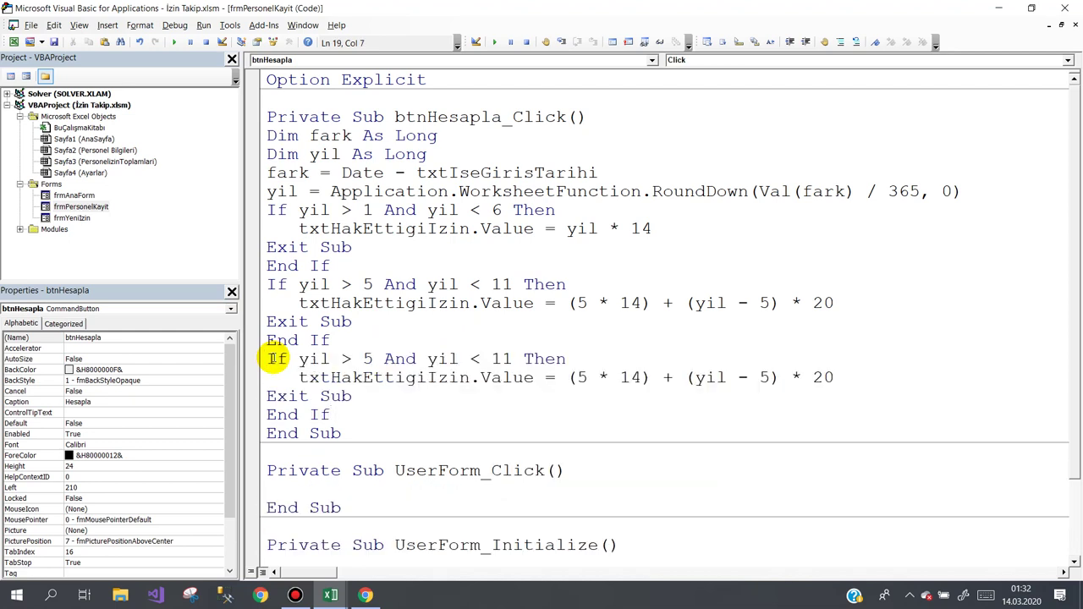
double_click(368, 359)
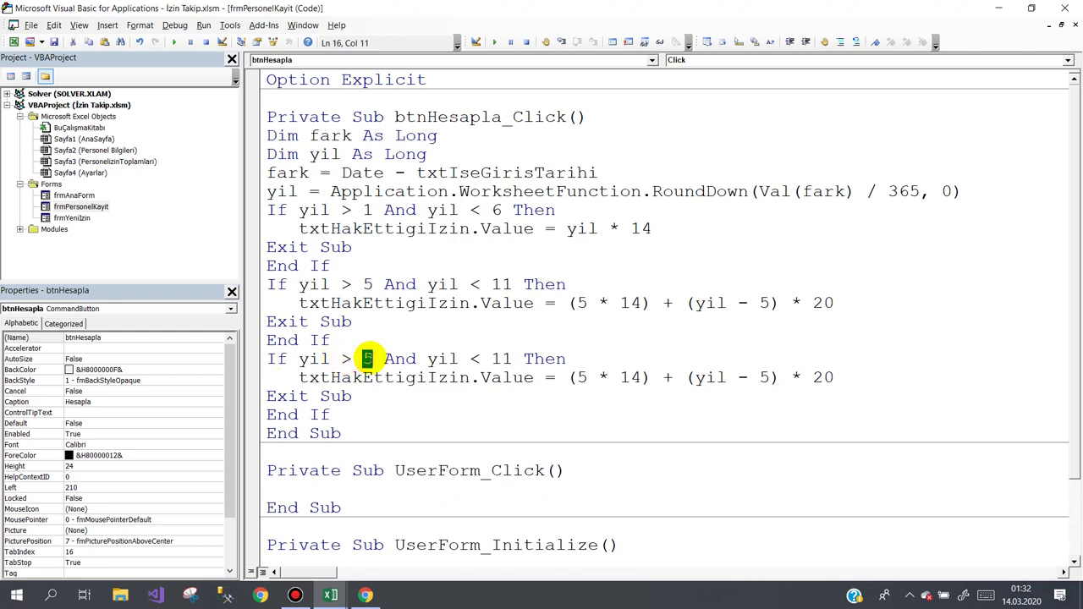
text(10)
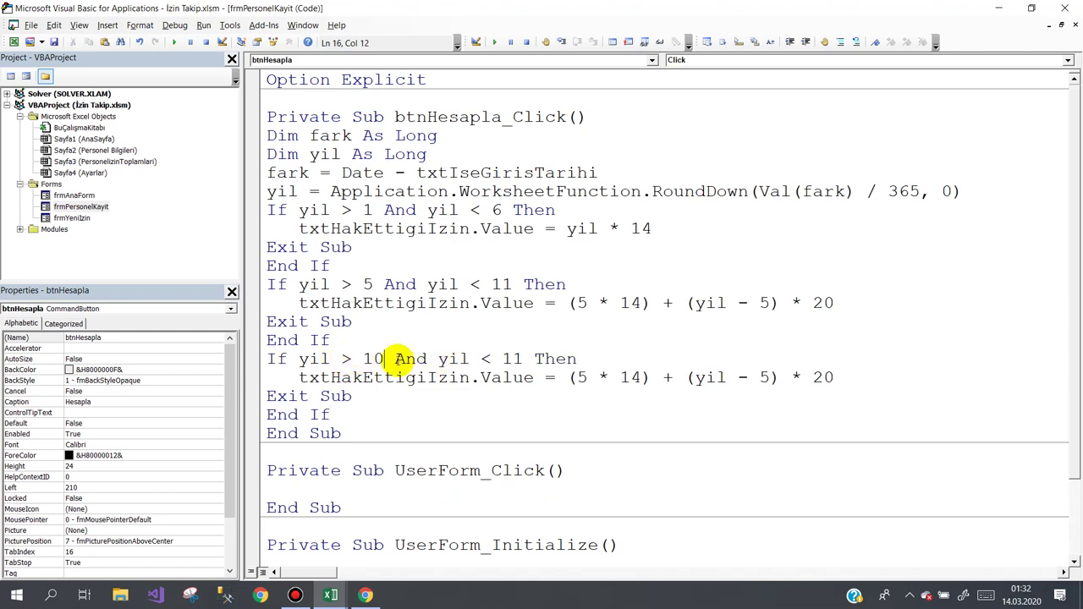
drag(395, 359, 519, 358)
key(Delete)
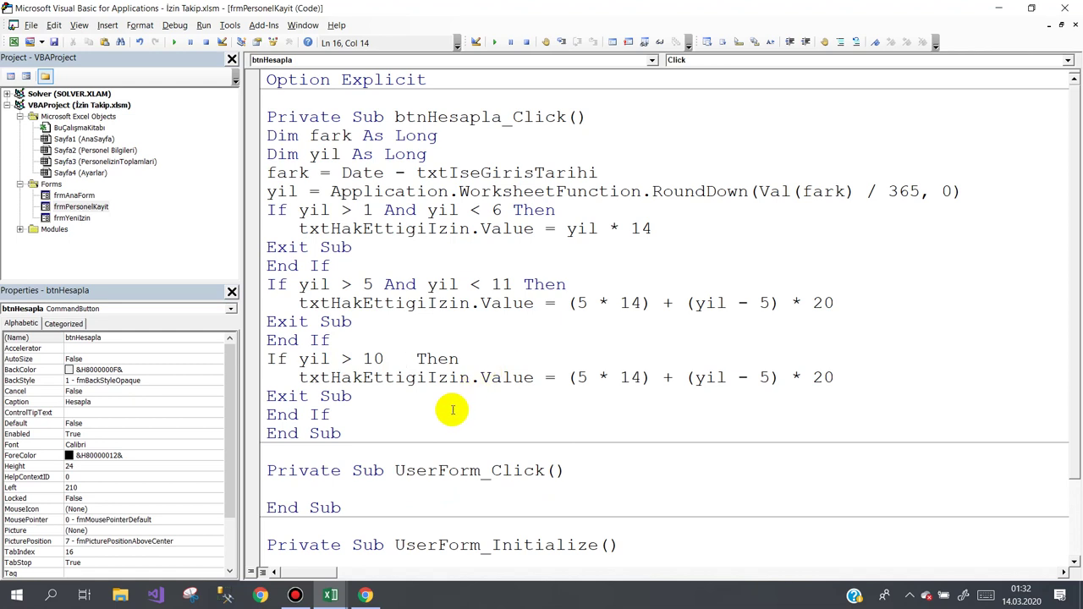
click(451, 410)
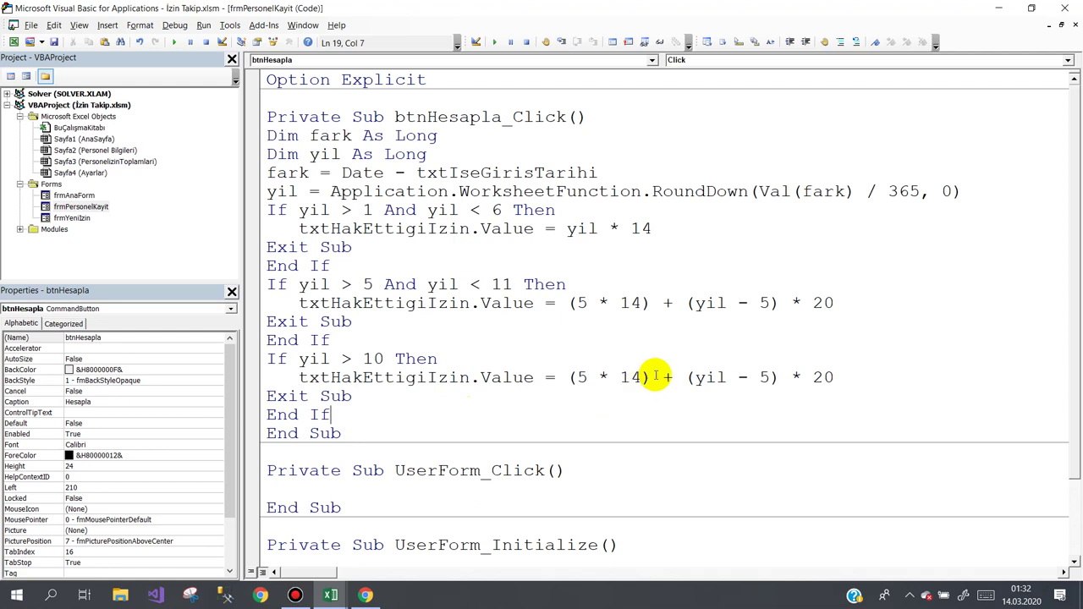
Step: Replace yil - 5 in the third block's formula with 5*20
click(694, 379)
drag(696, 378, 726, 378)
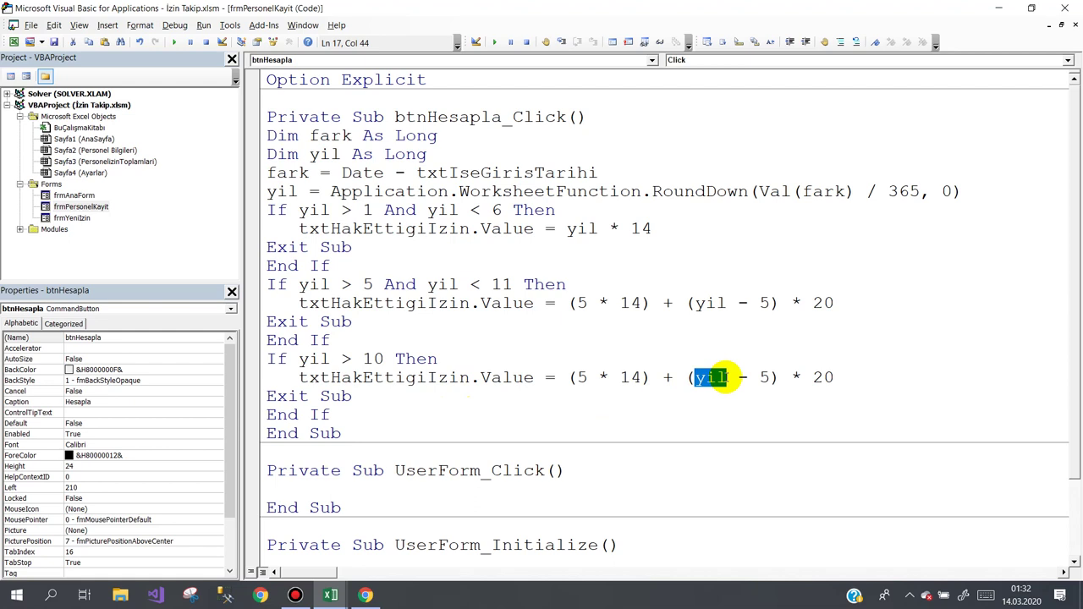
mouse_move(770, 378)
mouse_down()
mouse_move(699, 378)
mouse_move(769, 378)
mouse_up()
click(717, 394)
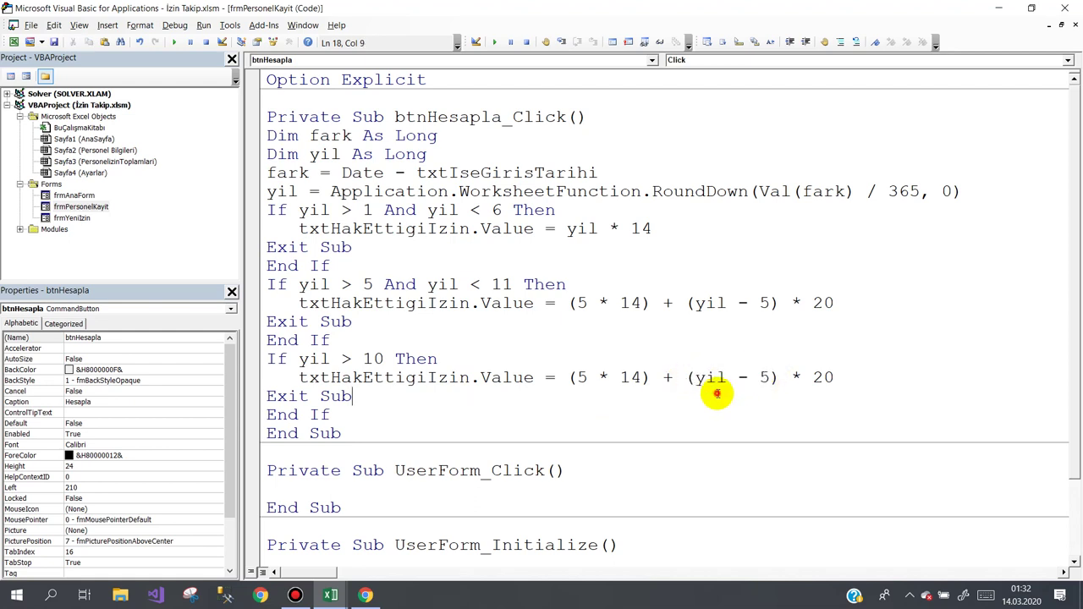
drag(694, 378, 764, 378)
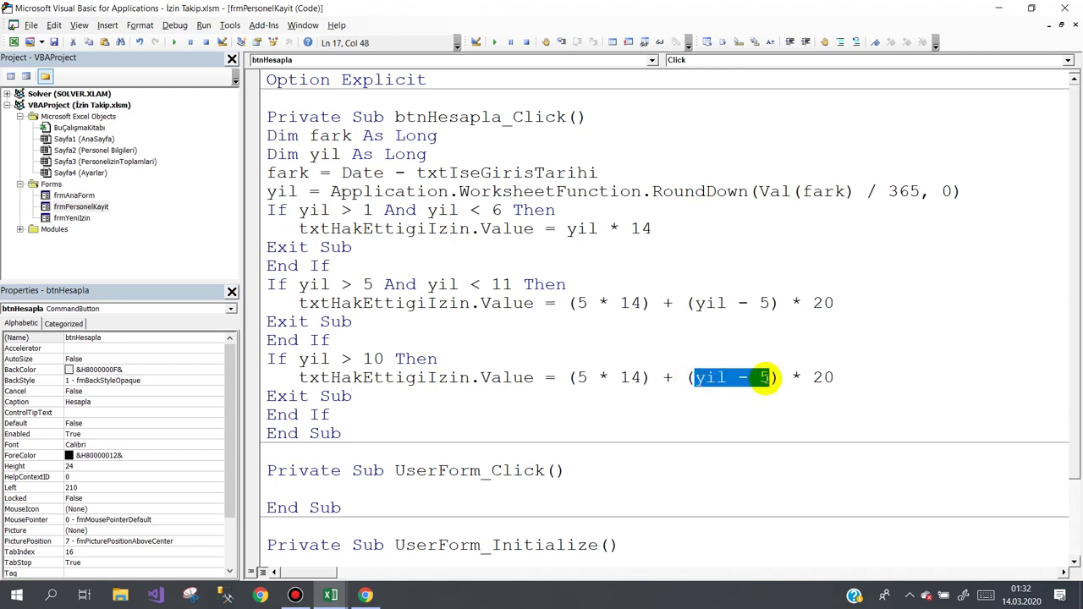
text(5*)
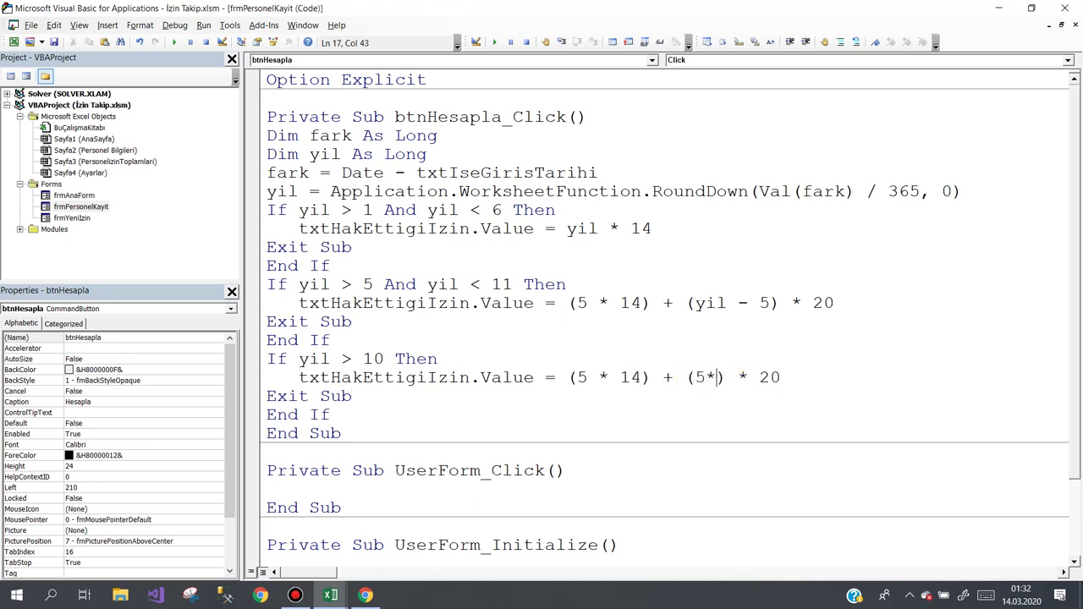
text(20)
Step: Extend the over-10-years formula to (5 * 14) + (5 * 20) + (yil - 10) * 26
click(759, 378)
key(Delete)
text(+)
text((yi)
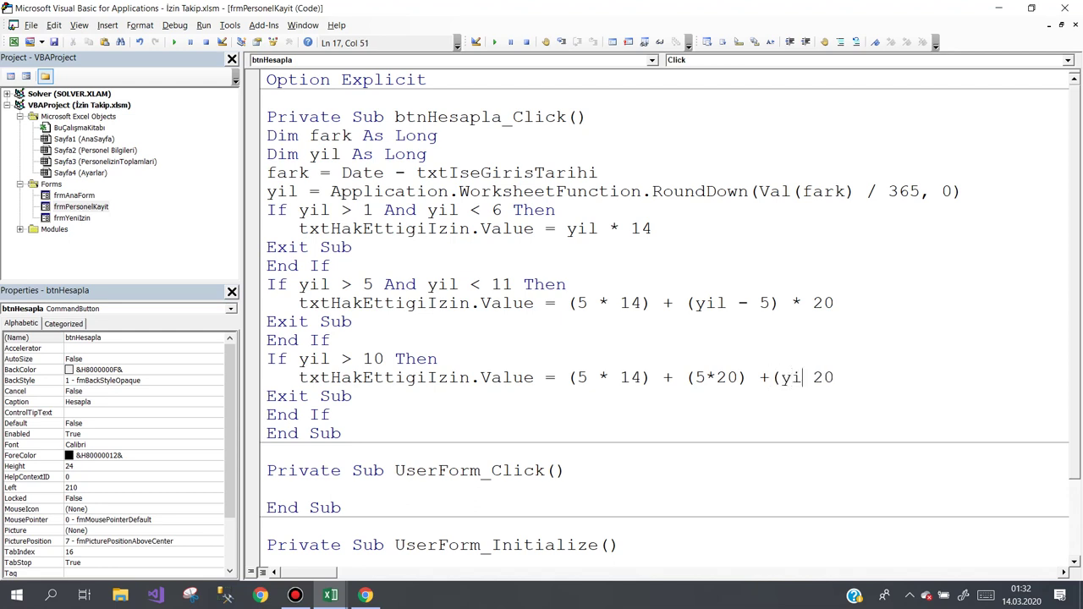
text(l-10)
text()*)
text(26)
key(Delete)
key(Delete)
key(Delete)
click(643, 420)
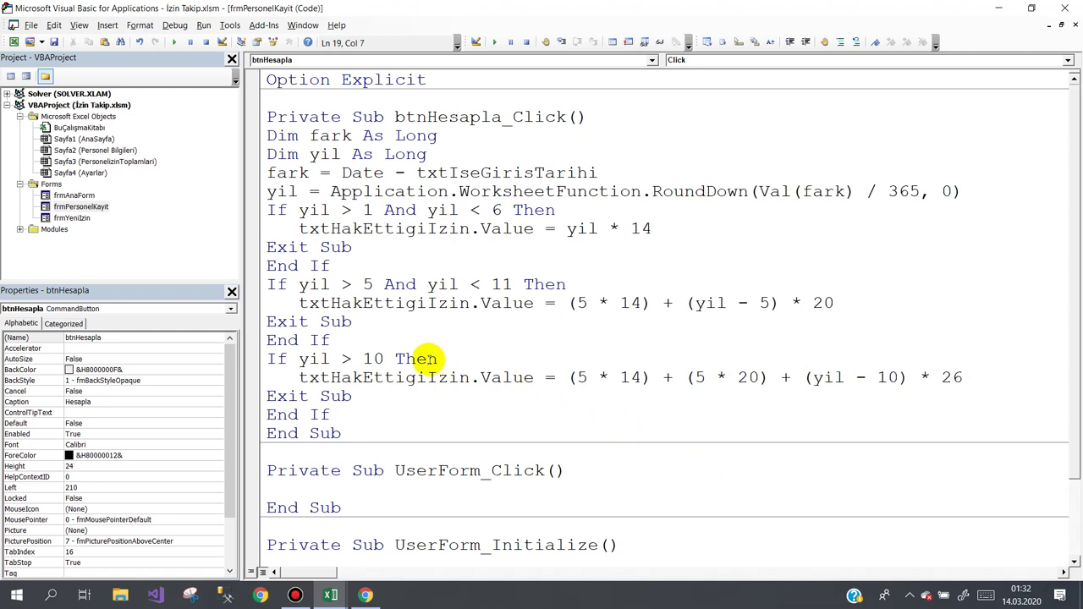
Step: Remove the stray GoTo 13 text after Then on the yil > 10 line
click(512, 359)
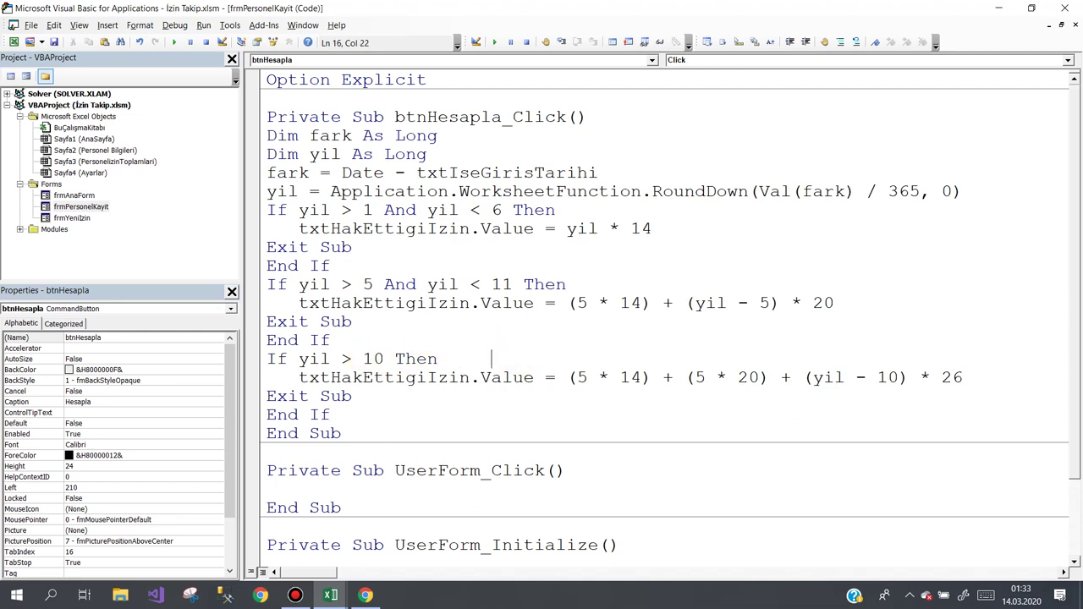
text(13)
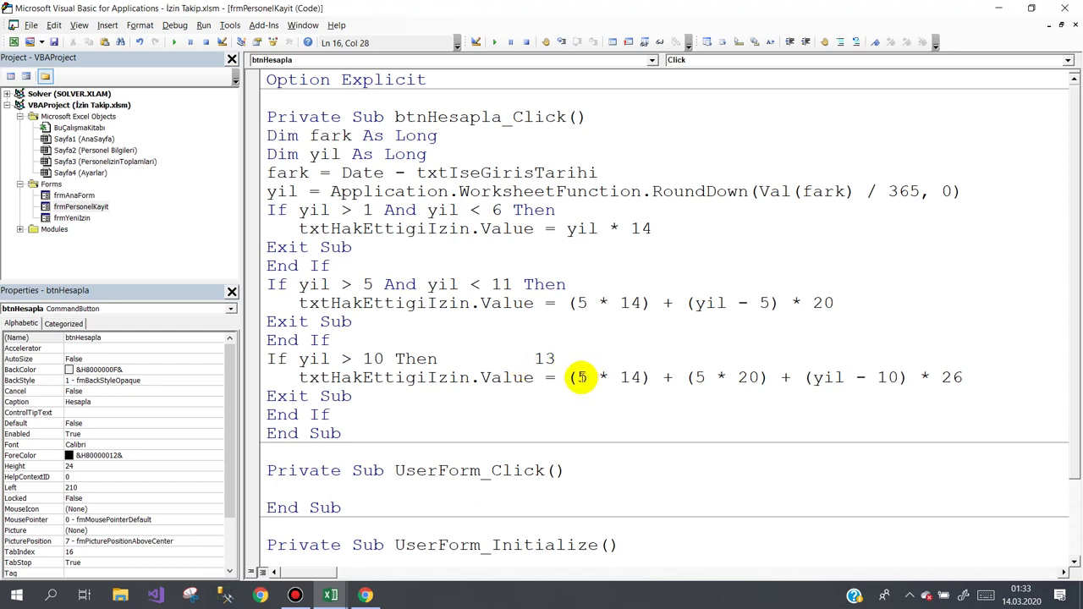
drag(580, 377, 636, 377)
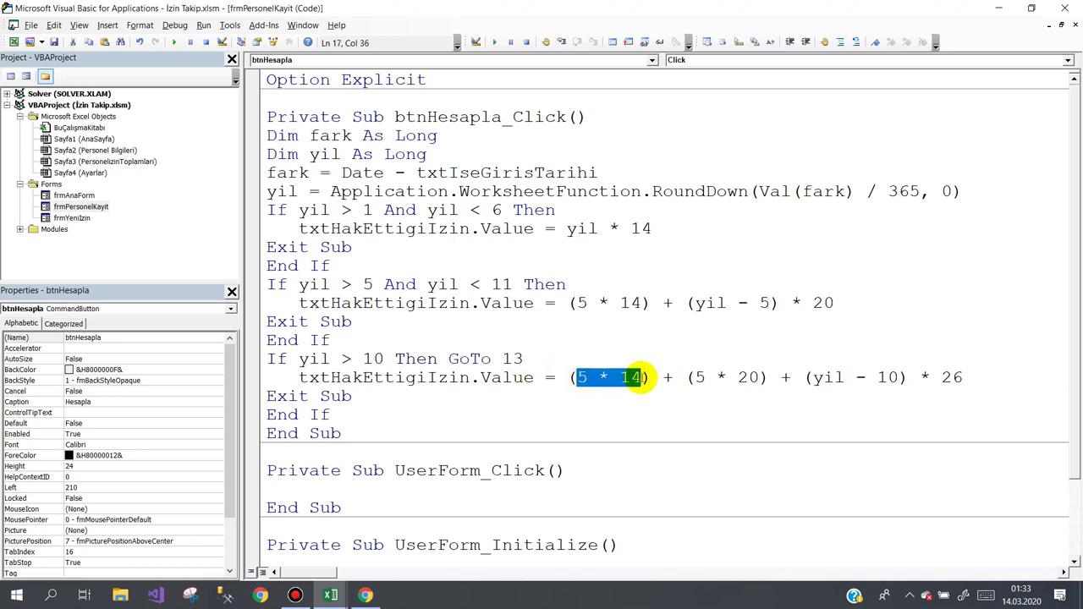
drag(449, 359, 540, 359)
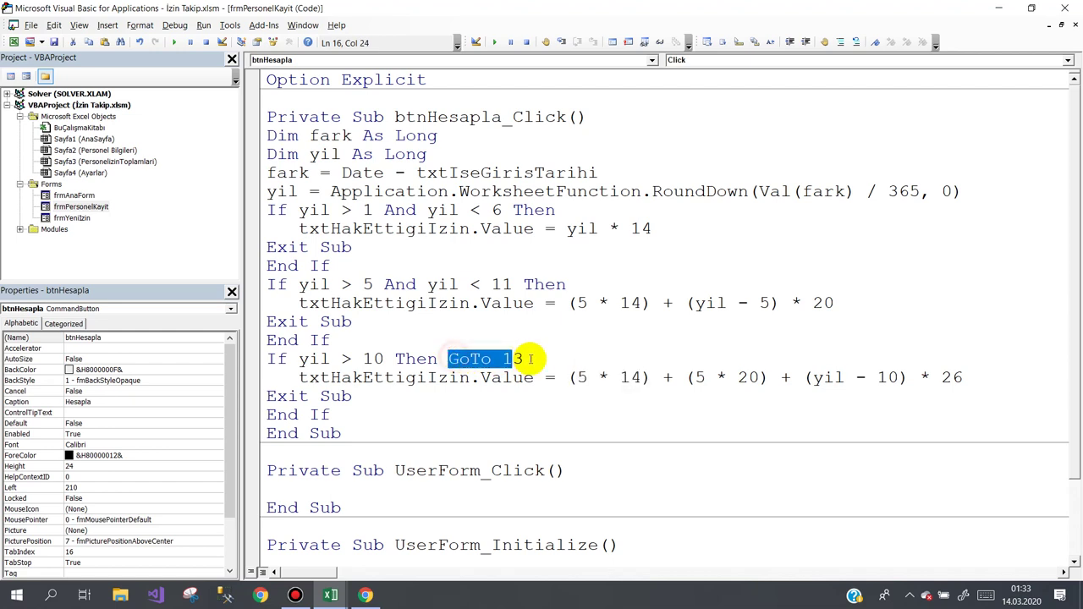
key(Delete)
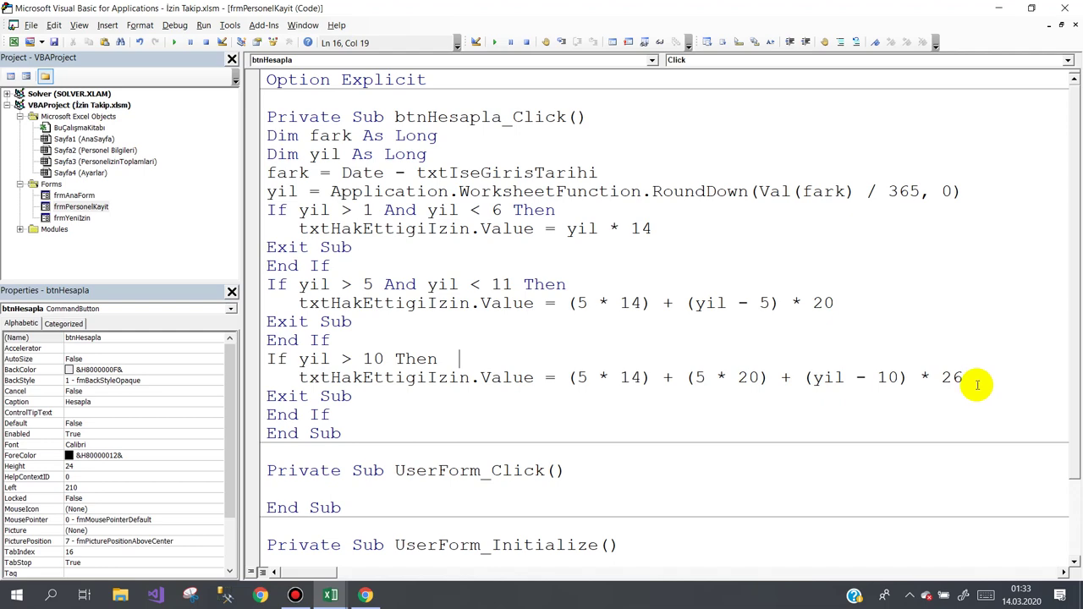
click(467, 415)
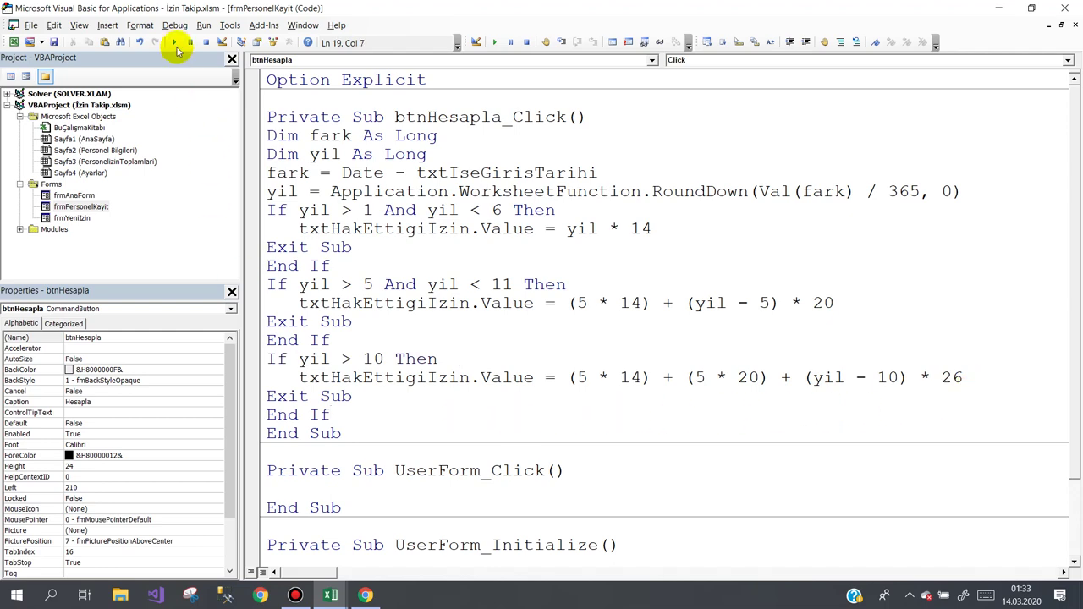
Step: Run the form with a 14.03.2006 start date and calculate 274 days of entitled leave
click(174, 42)
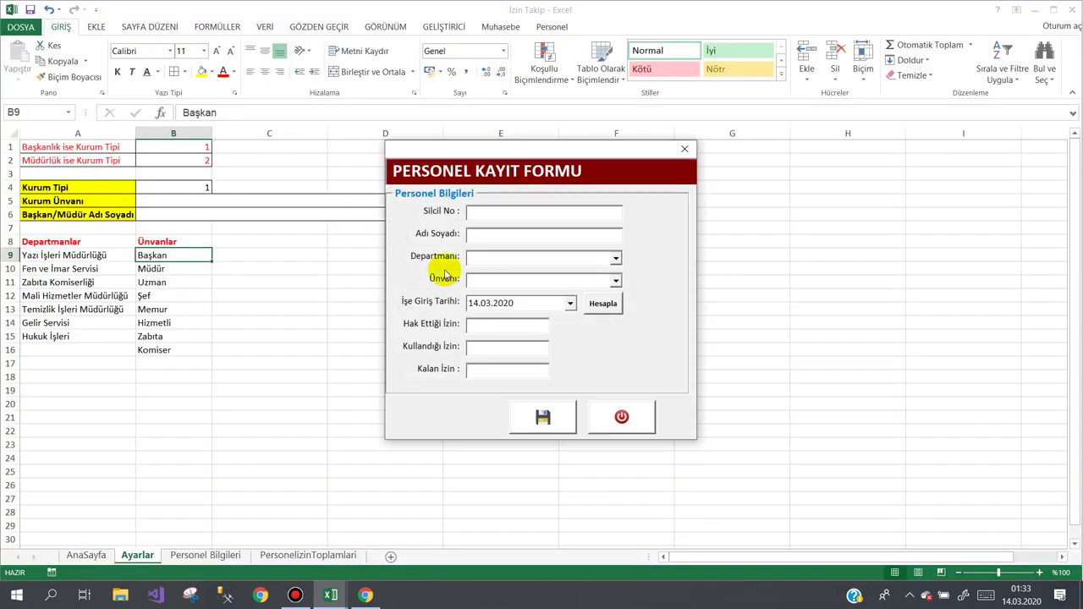
click(569, 303)
click(514, 328)
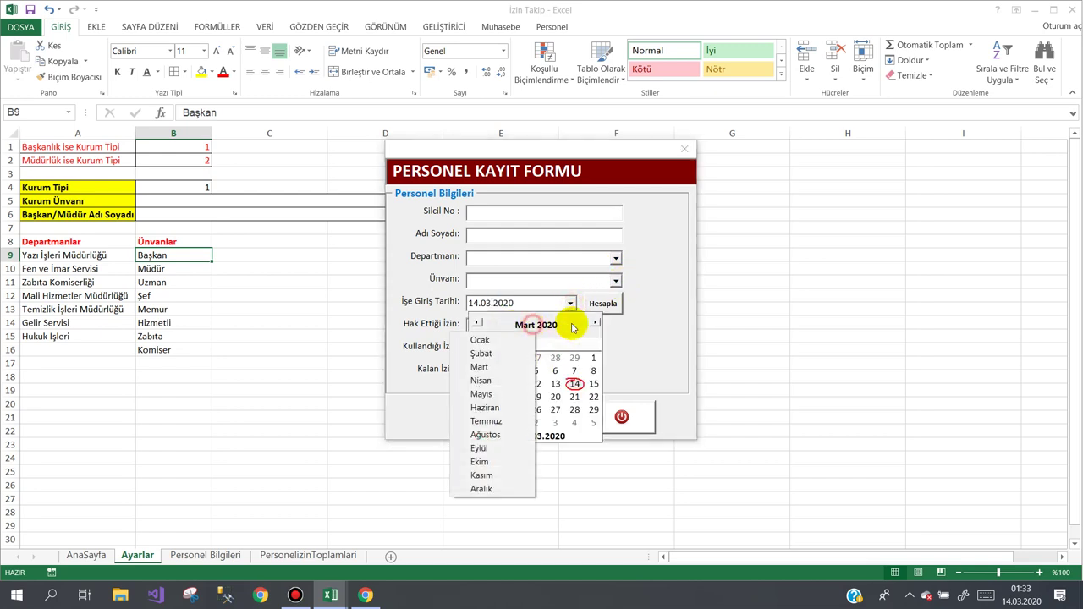
click(546, 325)
click(546, 325)
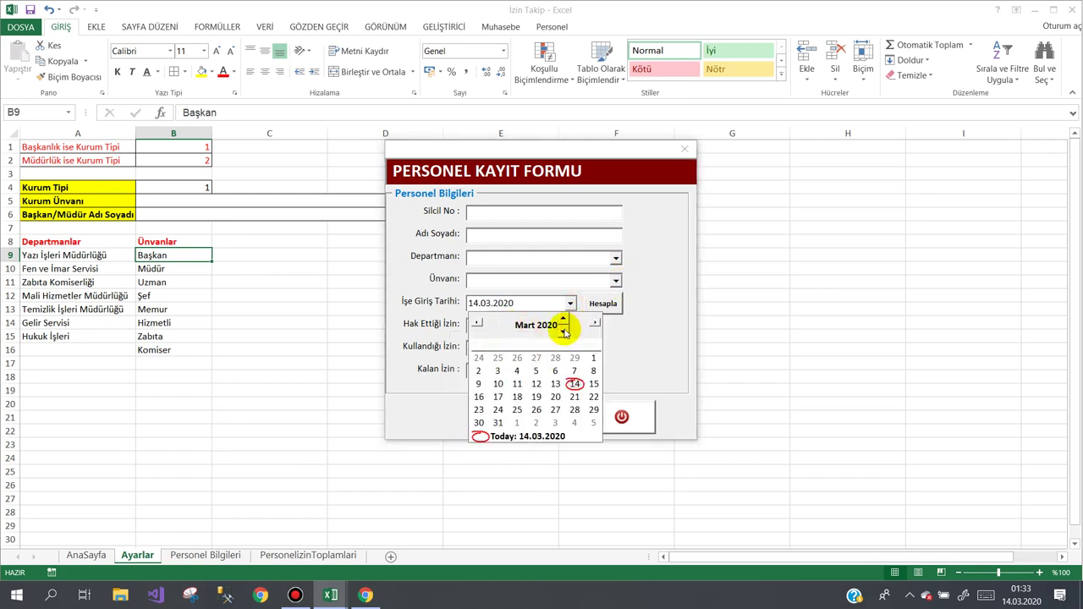
click(564, 332)
click(564, 332)
click(564, 332)
click(564, 332)
click(564, 332)
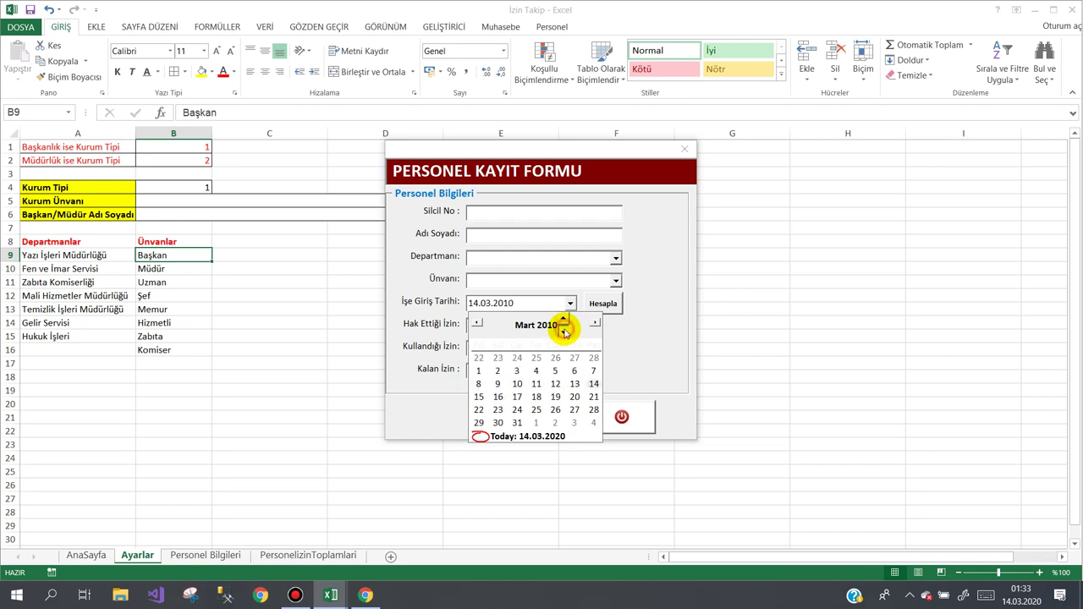
click(564, 331)
click(564, 331)
click(563, 331)
click(563, 332)
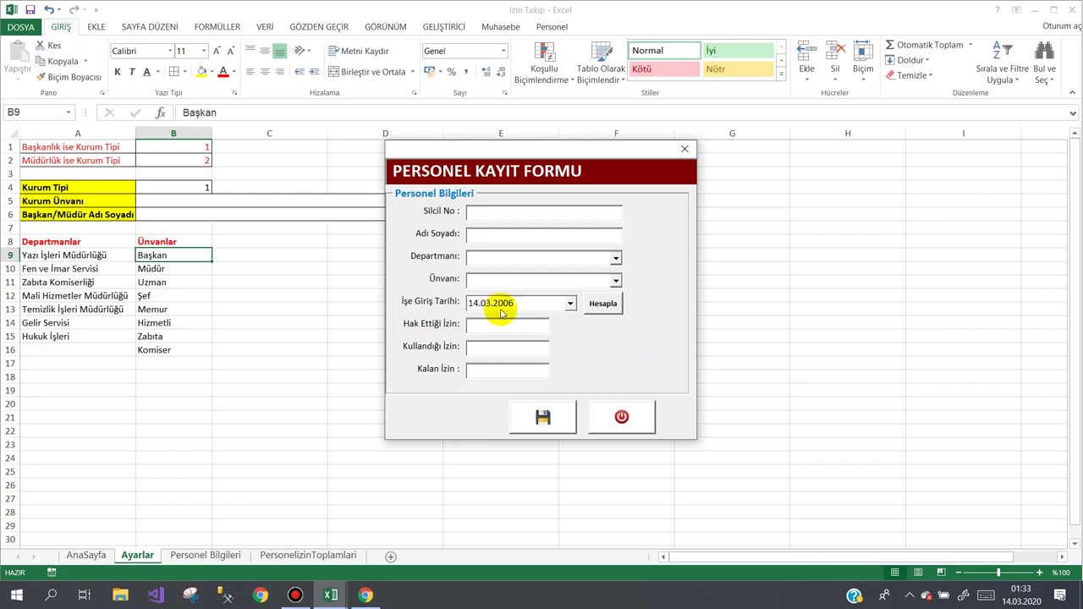
click(604, 306)
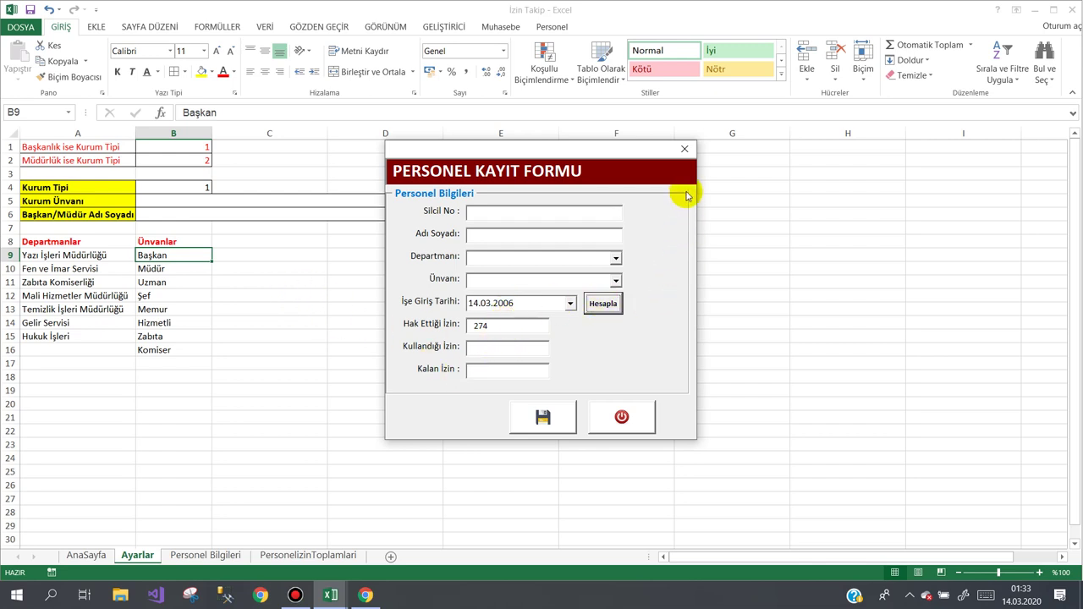
click(479, 349)
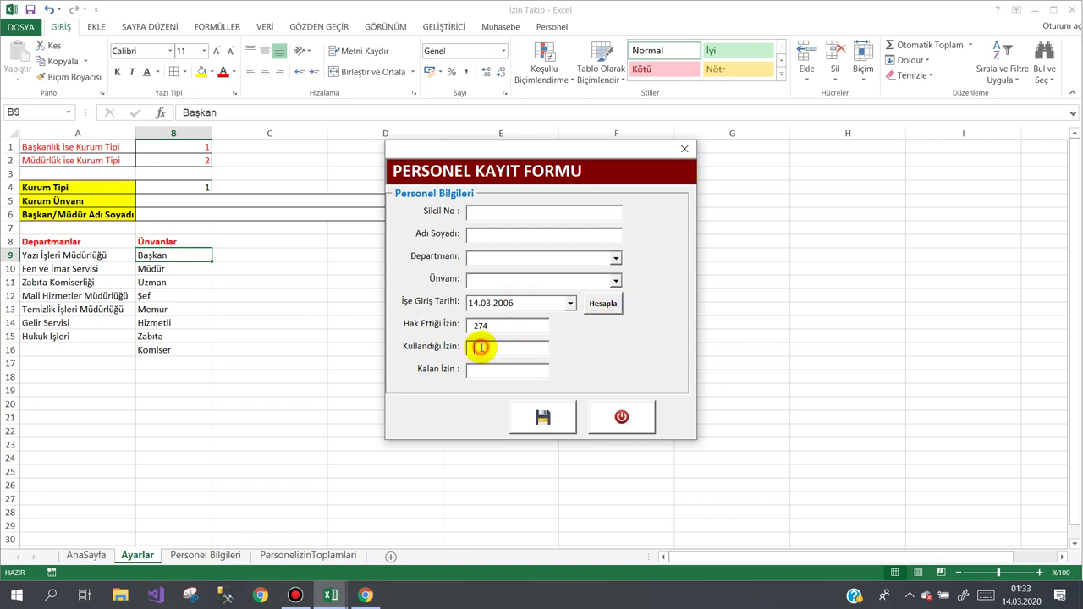
Step: Add txtKalanIzin.Value = Val(txtHakEttigiIzin.Value) - Val(txtKullandigiIzin.Value) under the first tier's formula
click(685, 149)
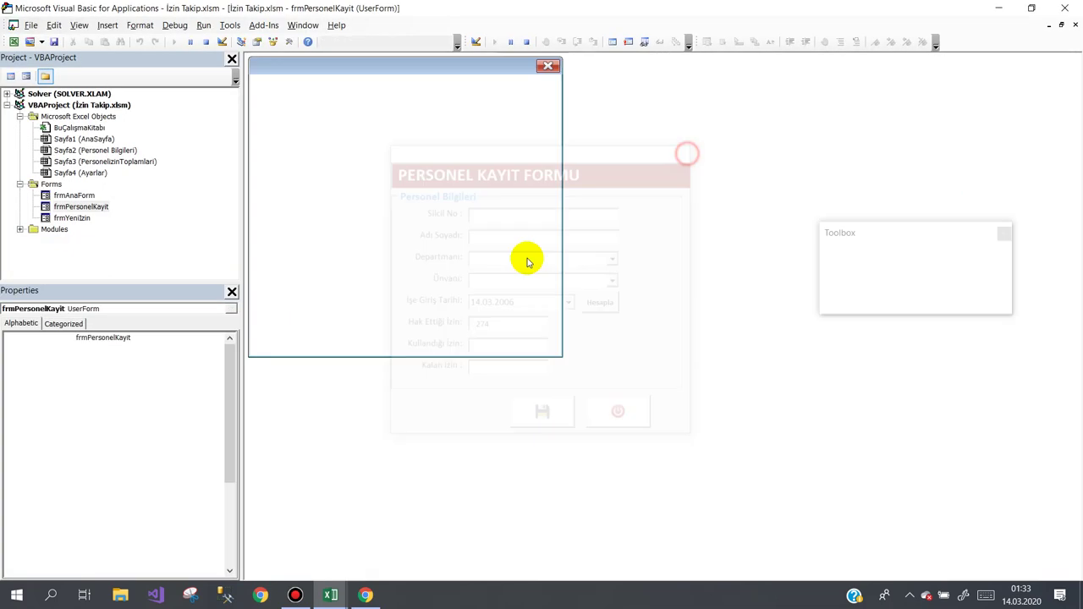
click(468, 224)
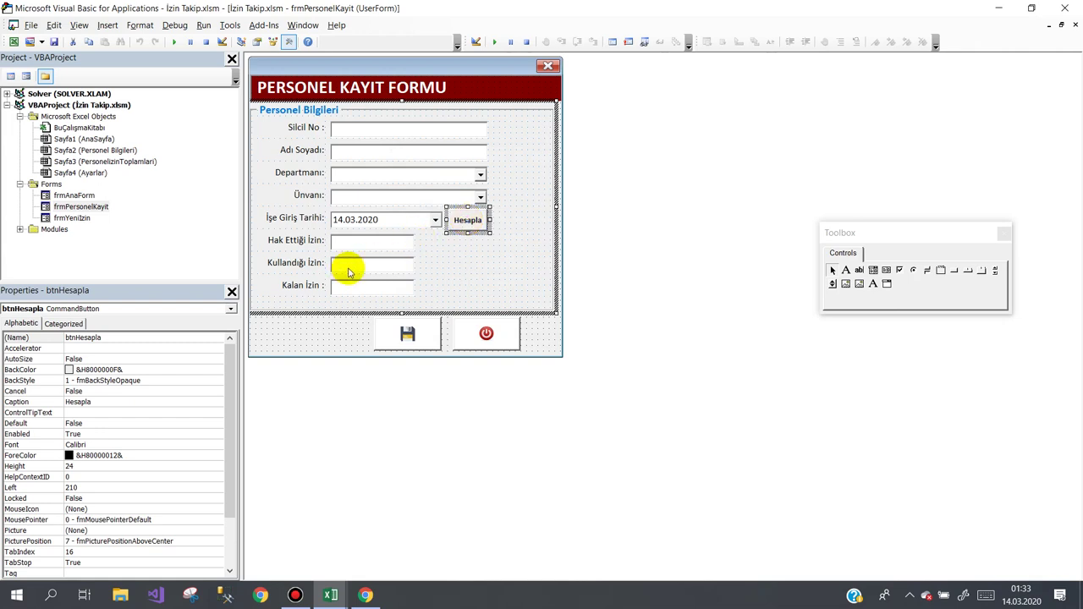
double_click(461, 223)
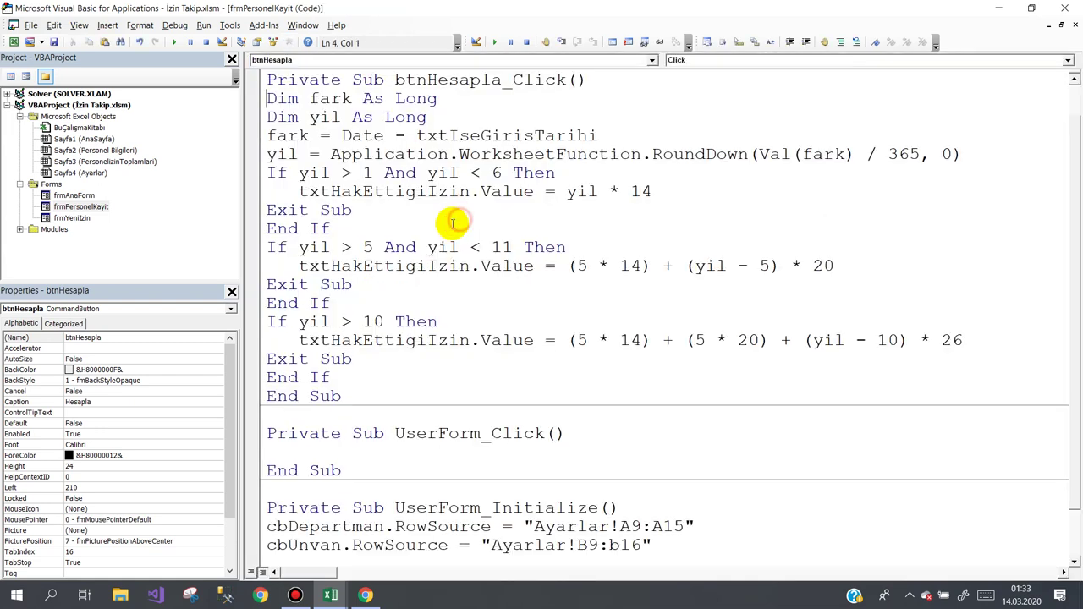
click(645, 191)
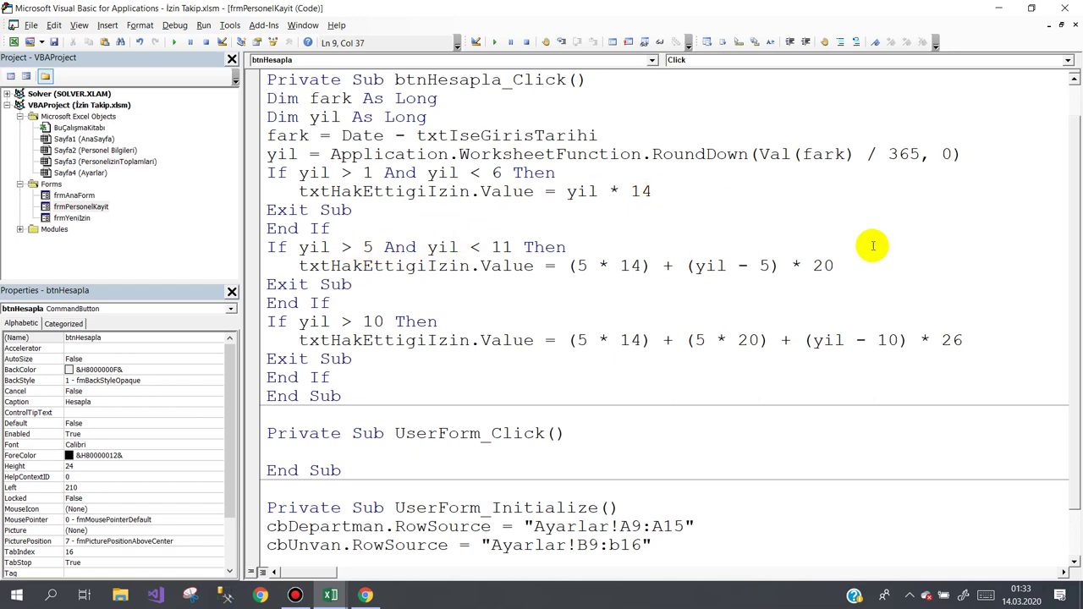
key(Return)
text(txtKal)
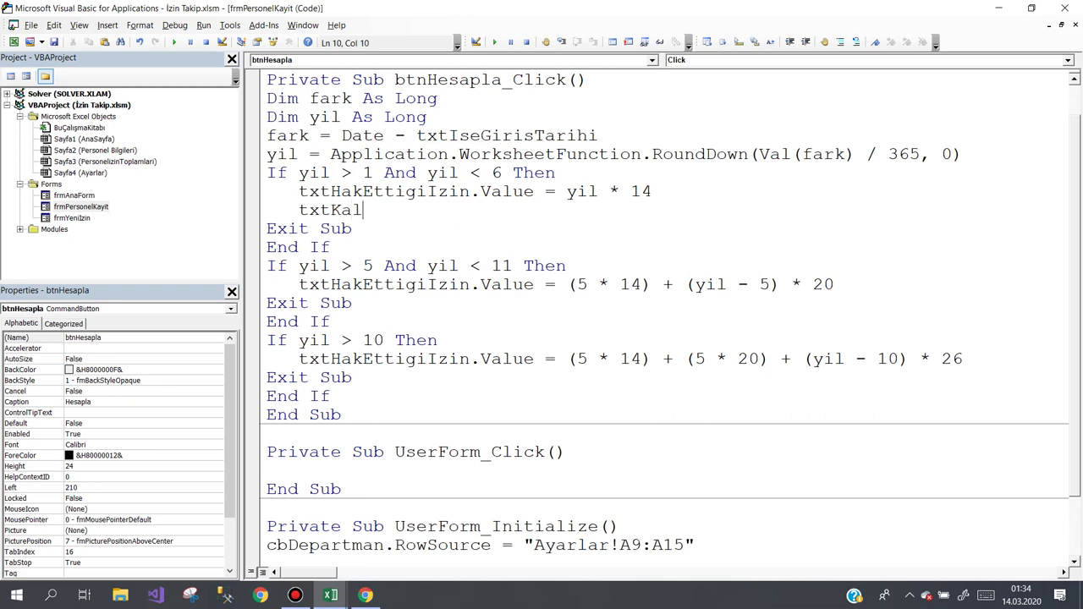
text(anIzin)
text(.)
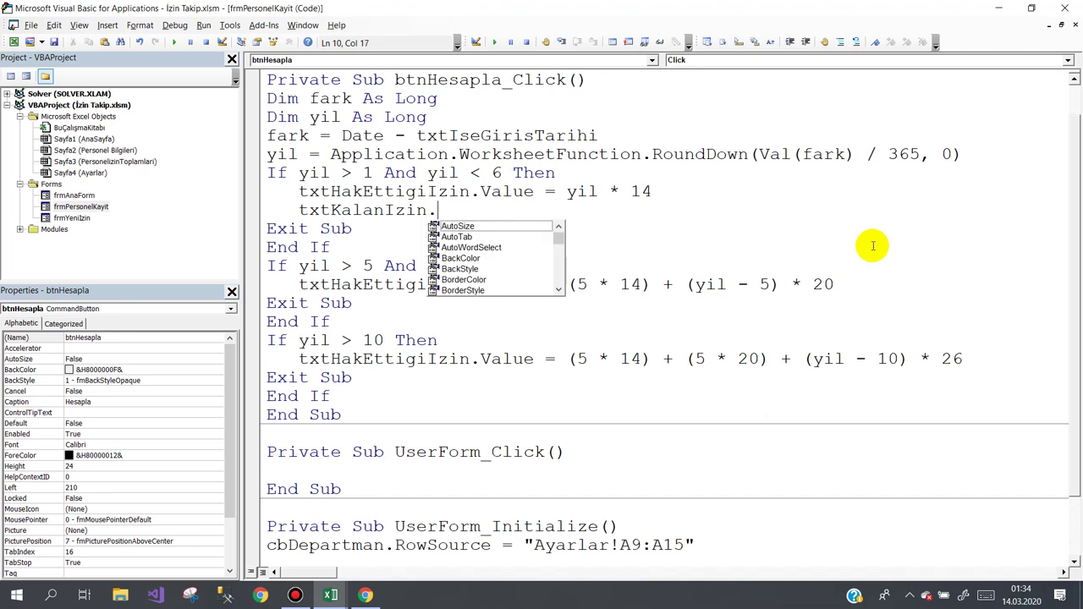
text(v=)
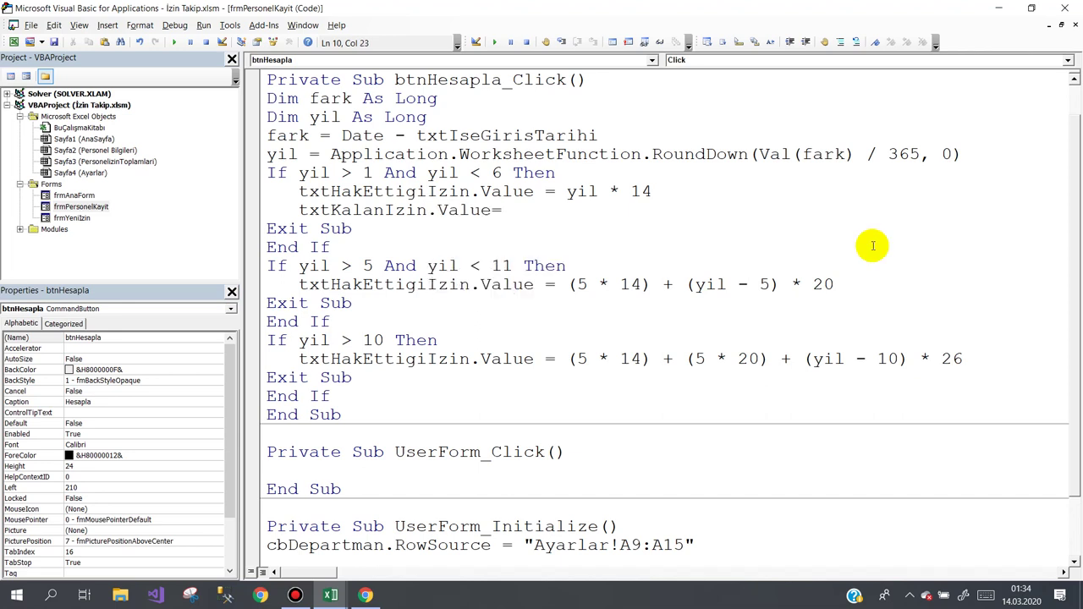
text(val)
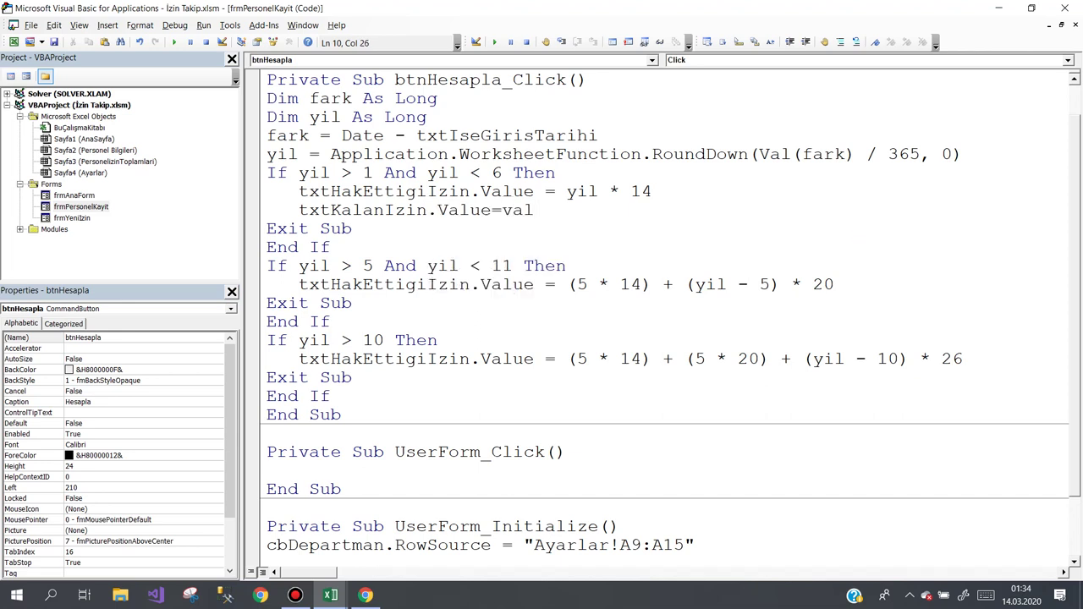
text(()
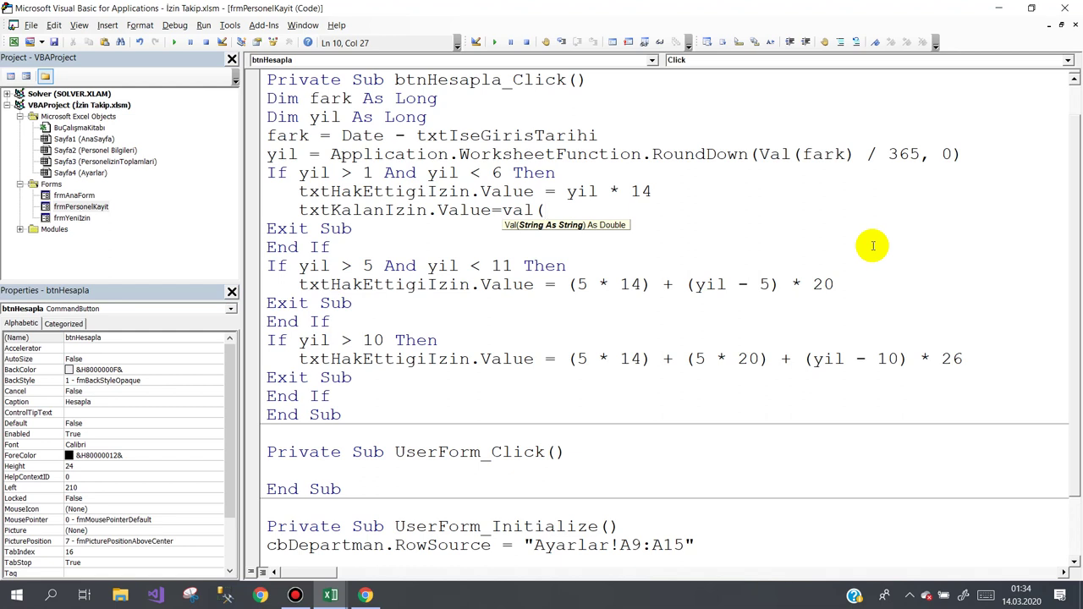
text(txtH)
key(ctrl+space)
text(.)
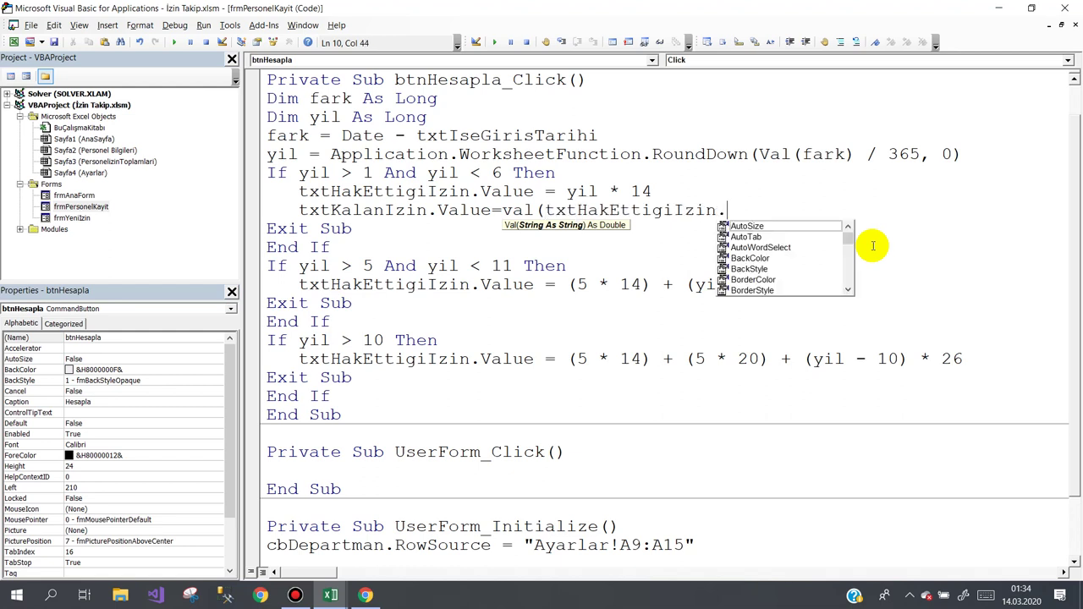
text(va)
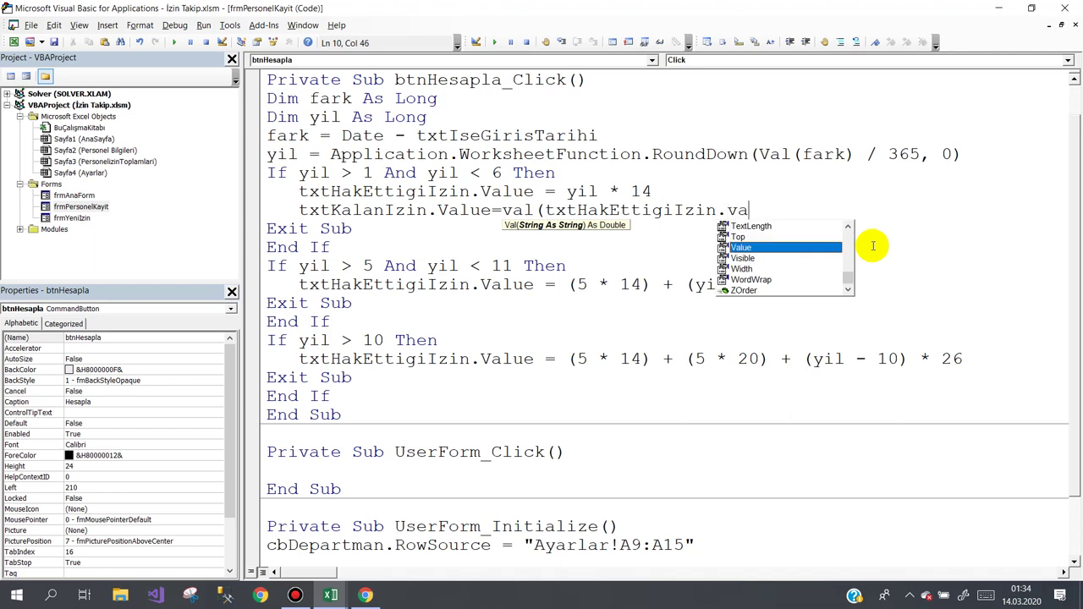
text(-)
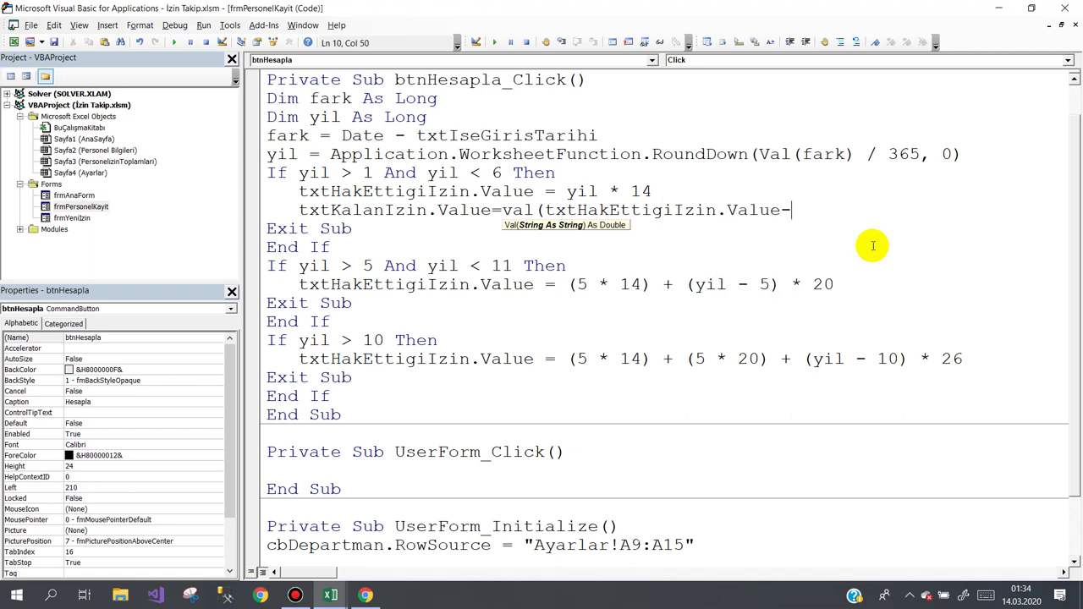
text((txt)
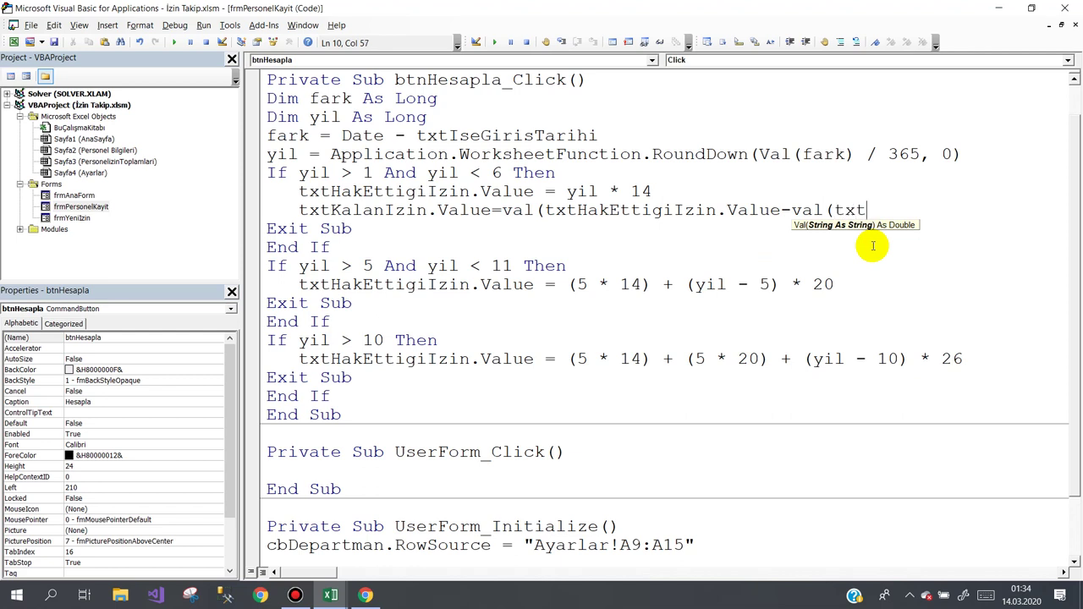
text(llandigiIzin)
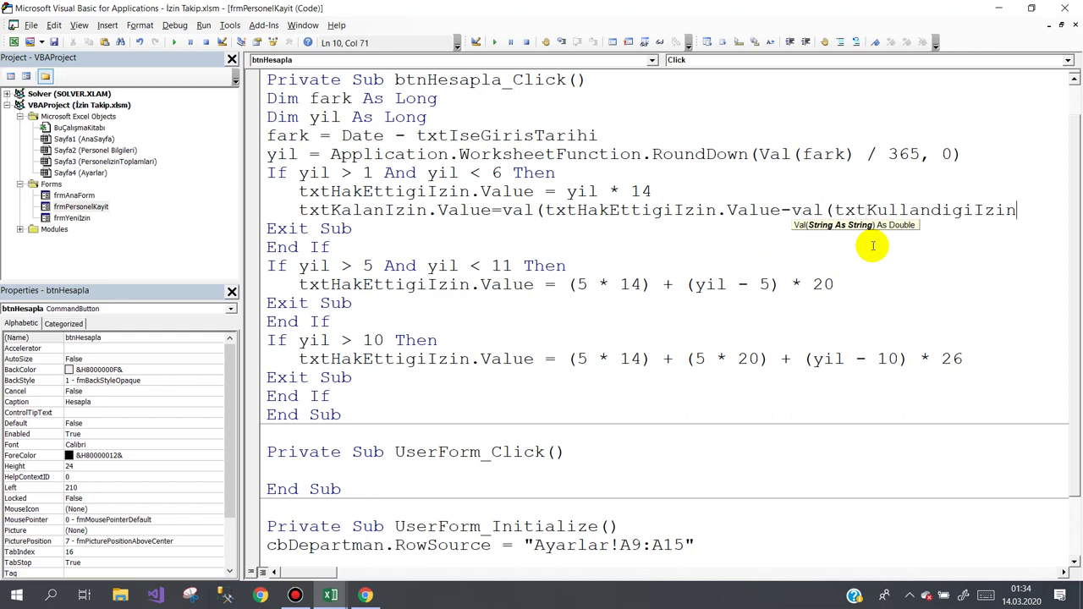
text(.Value))
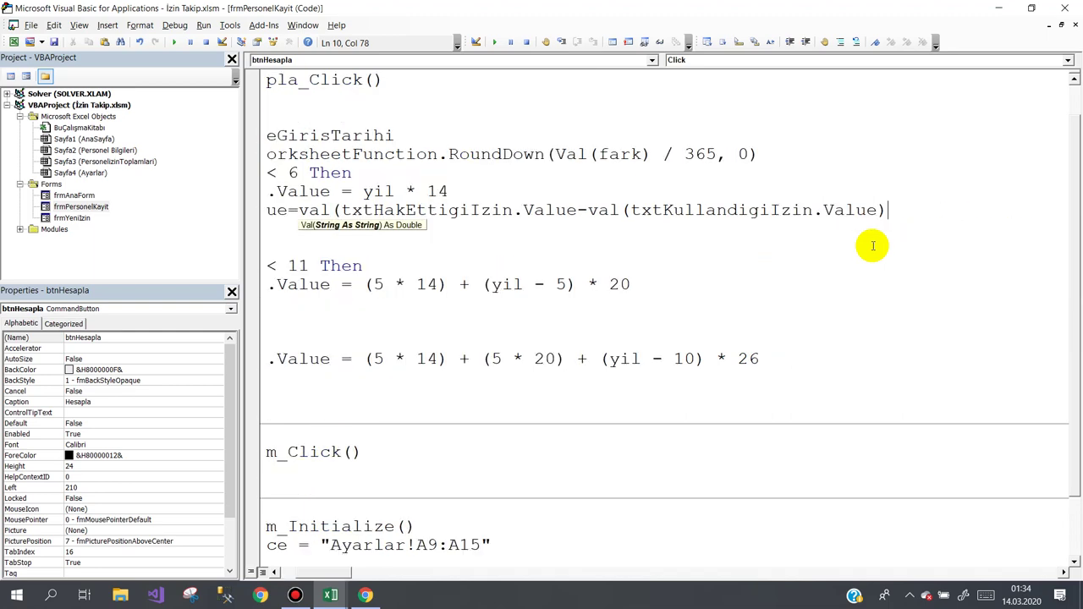
key(Return)
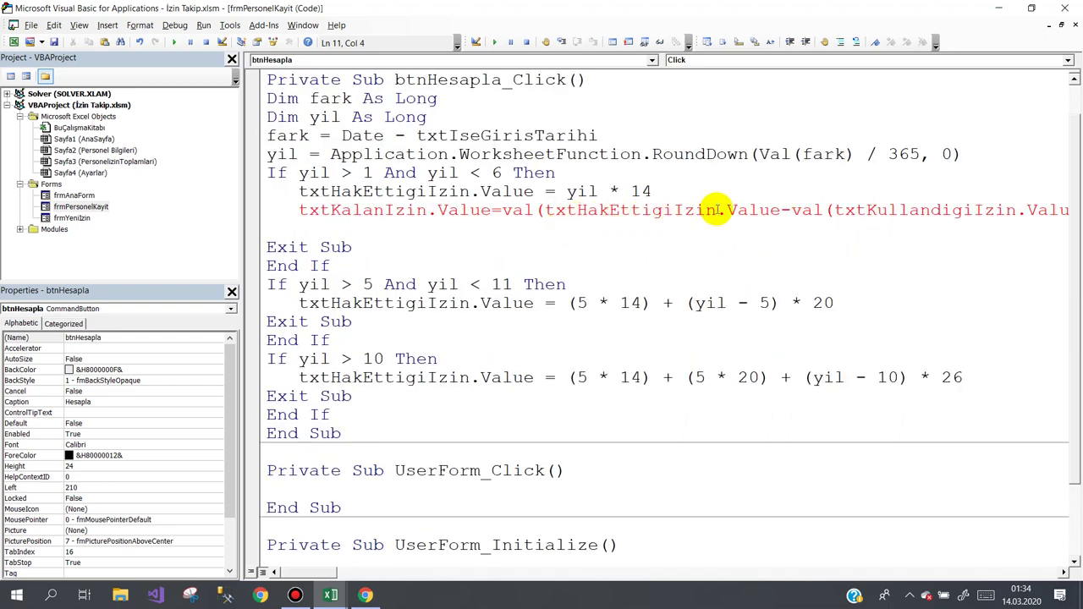
click(774, 211)
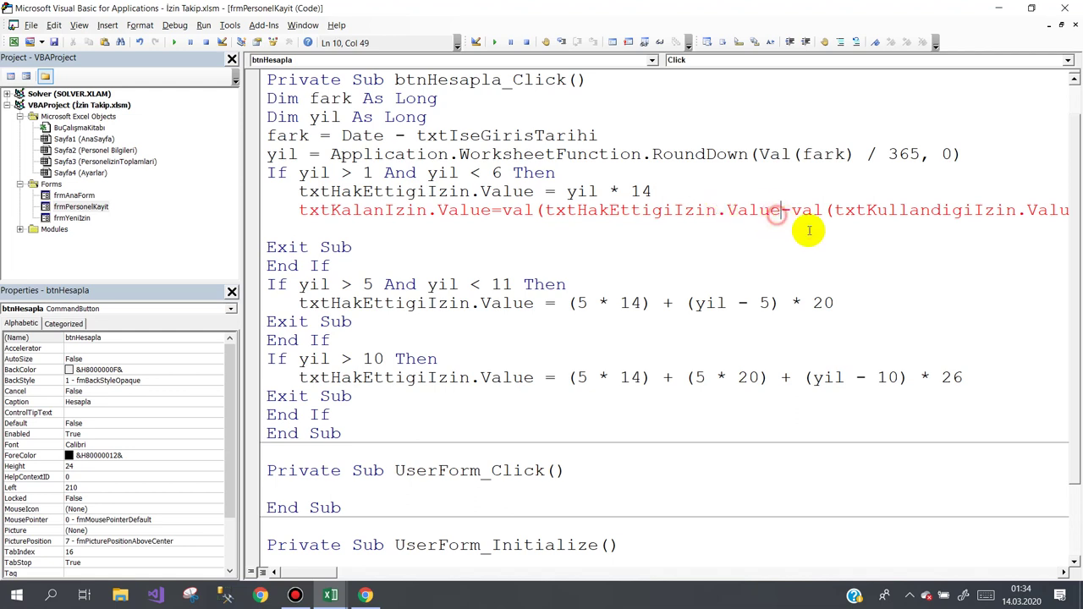
text())
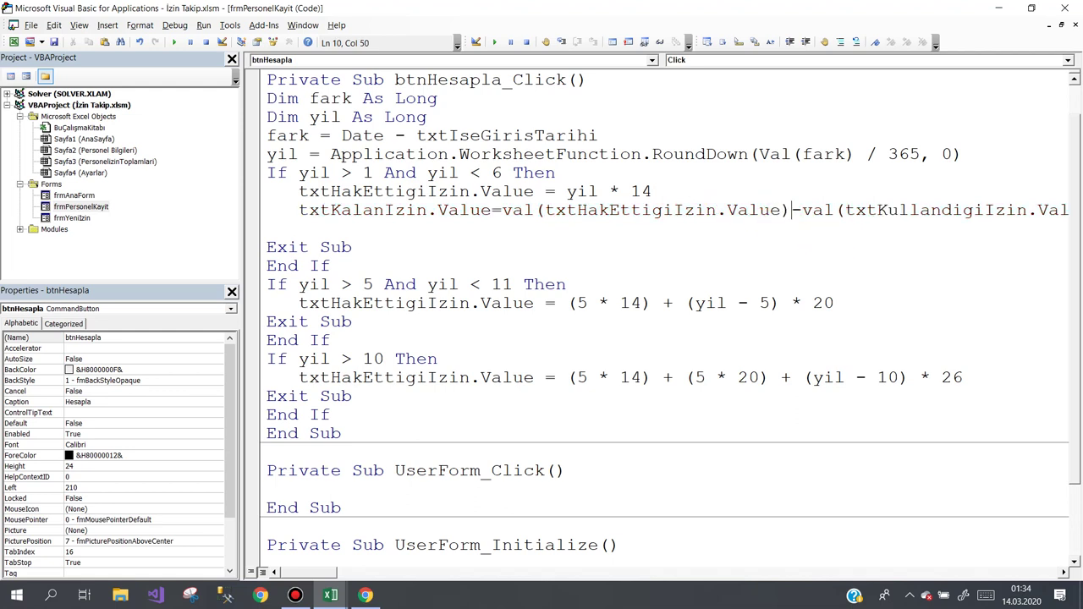
click(751, 279)
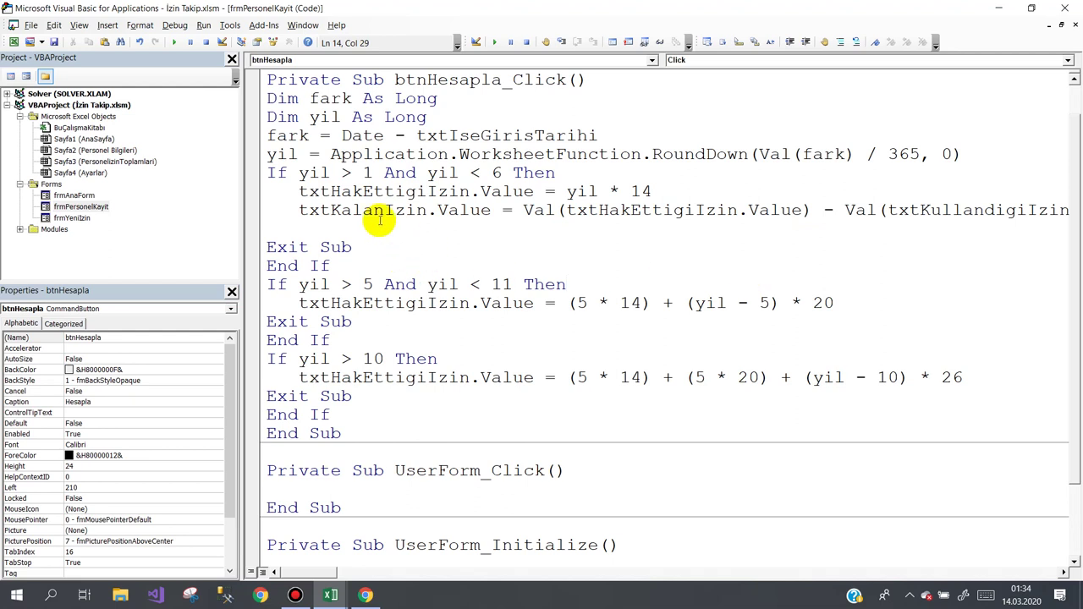
Step: Copy the remaining-leave line into the second and third seniority branches
click(261, 215)
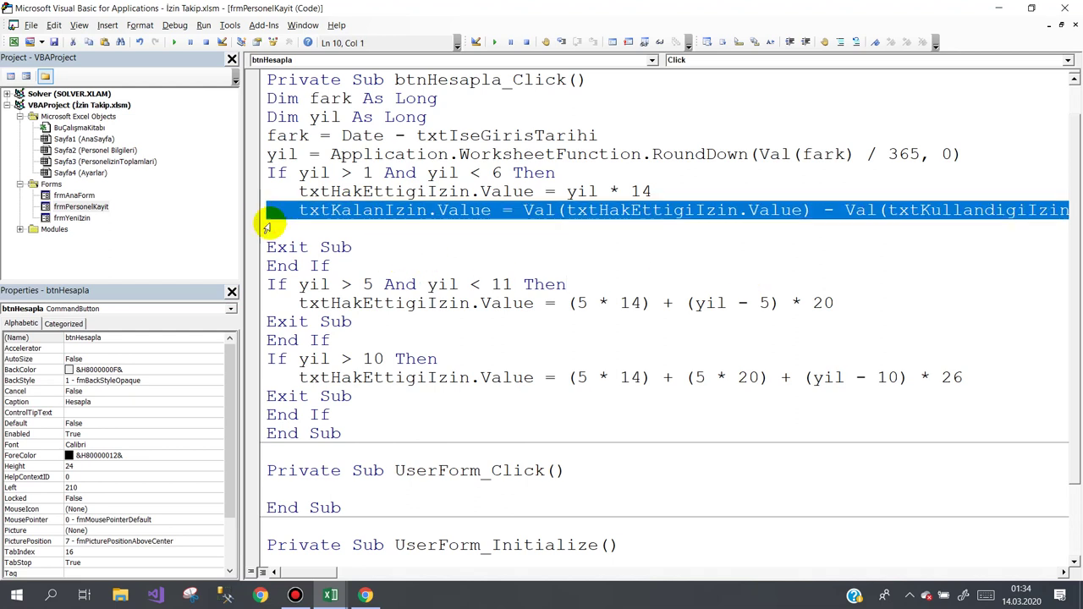
click(269, 321)
key(Return)
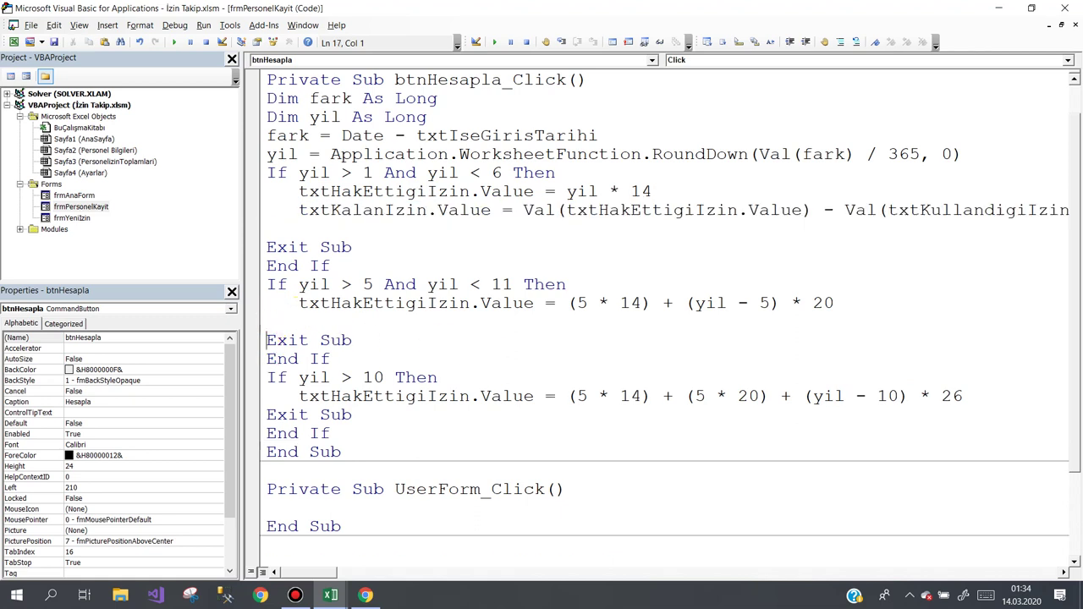
key(ctrl+v)
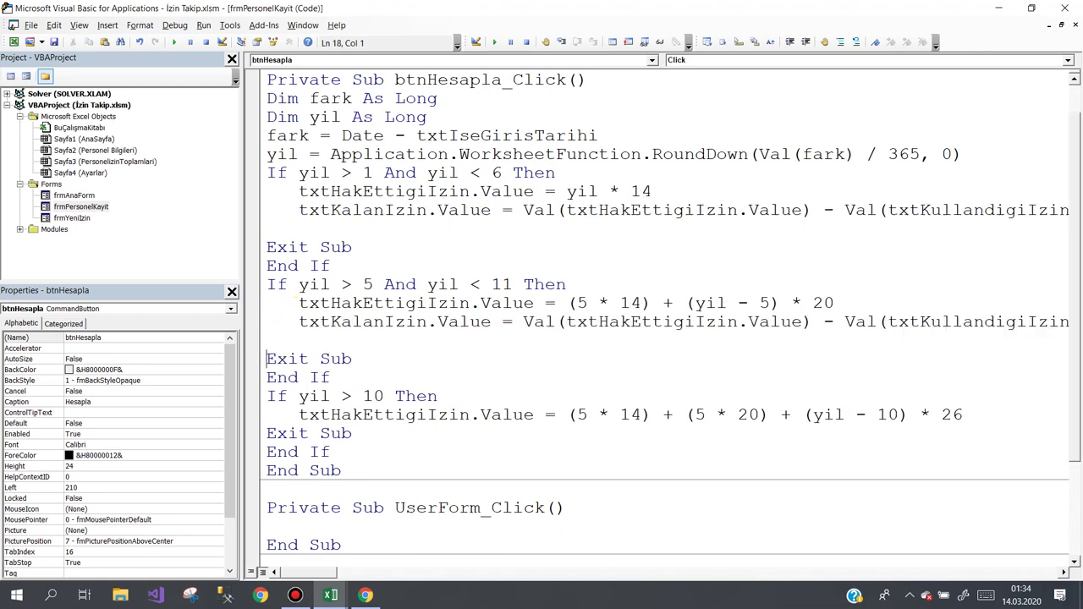
key(Return)
key(Return)
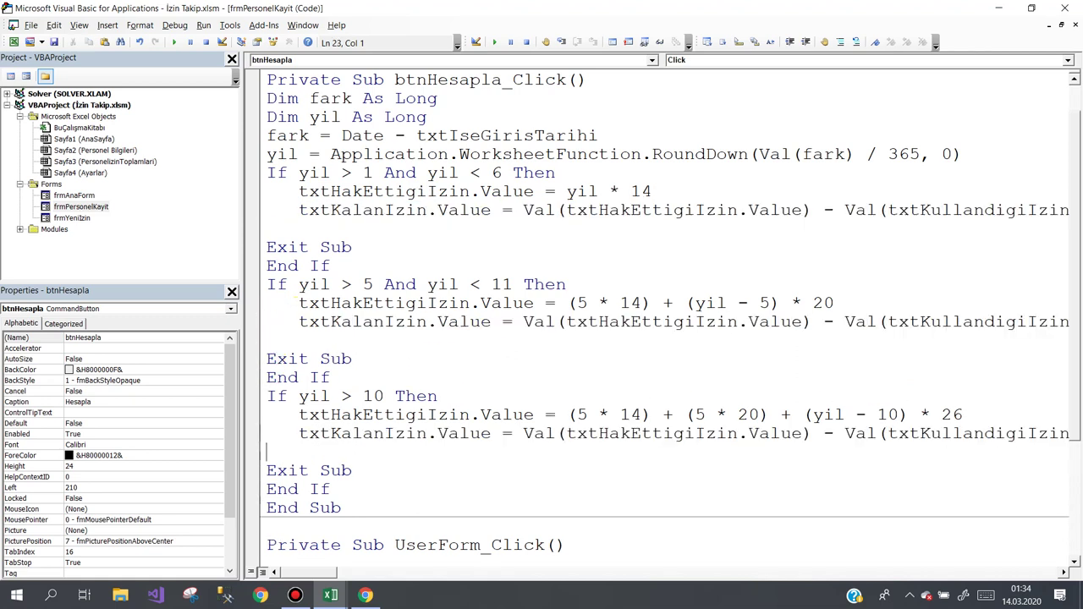
key(Up)
key(Up)
key(ctrl+v)
Step: Test the form with a 14.03.2008 start date, giving 222 entitled and 222 remaining days
click(174, 41)
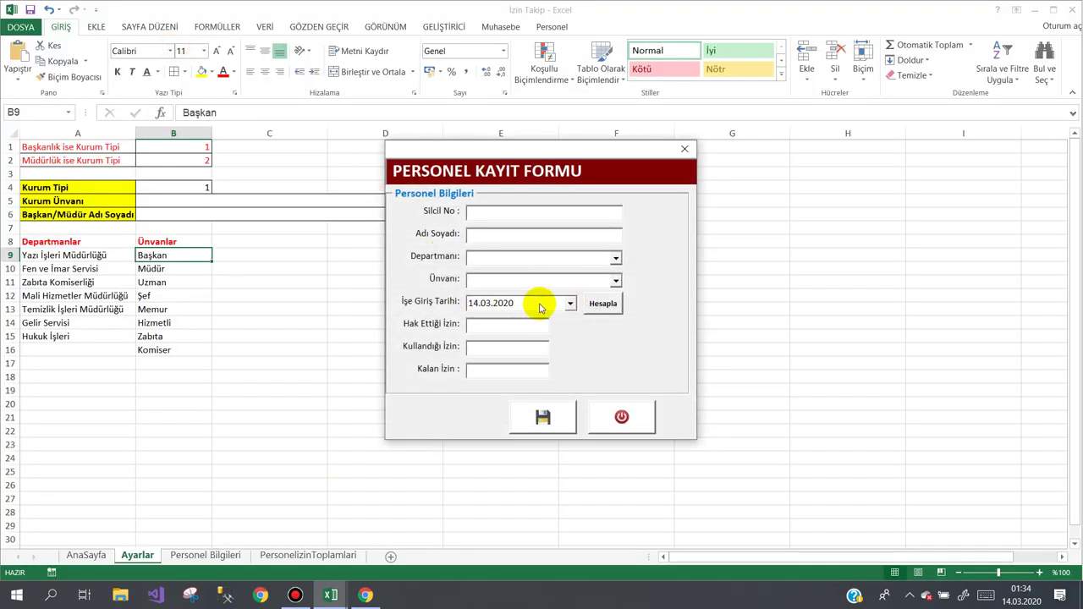
drag(494, 303, 525, 303)
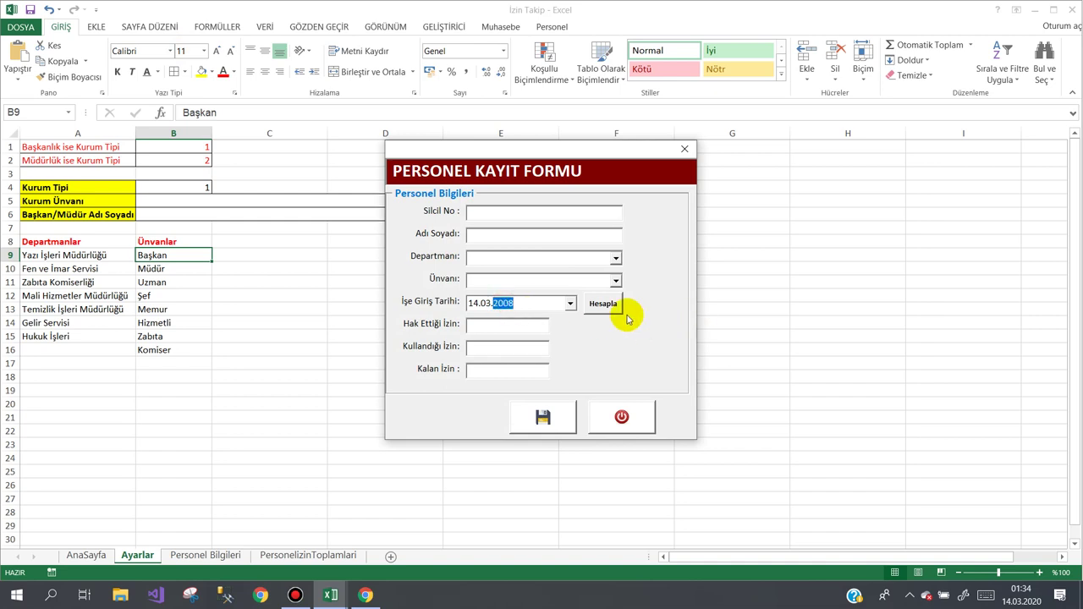
click(603, 303)
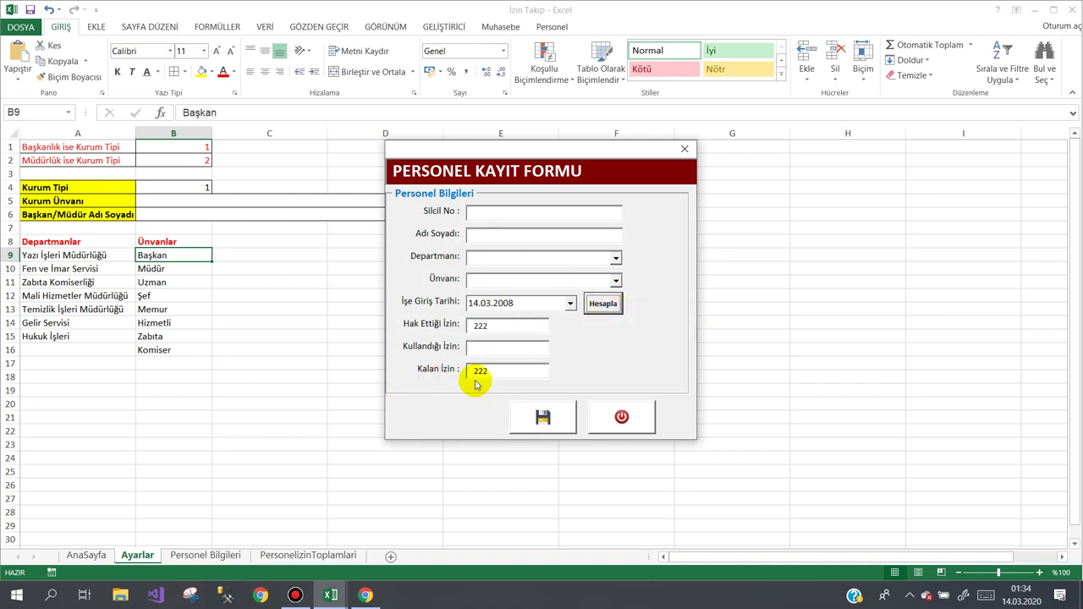
click(491, 347)
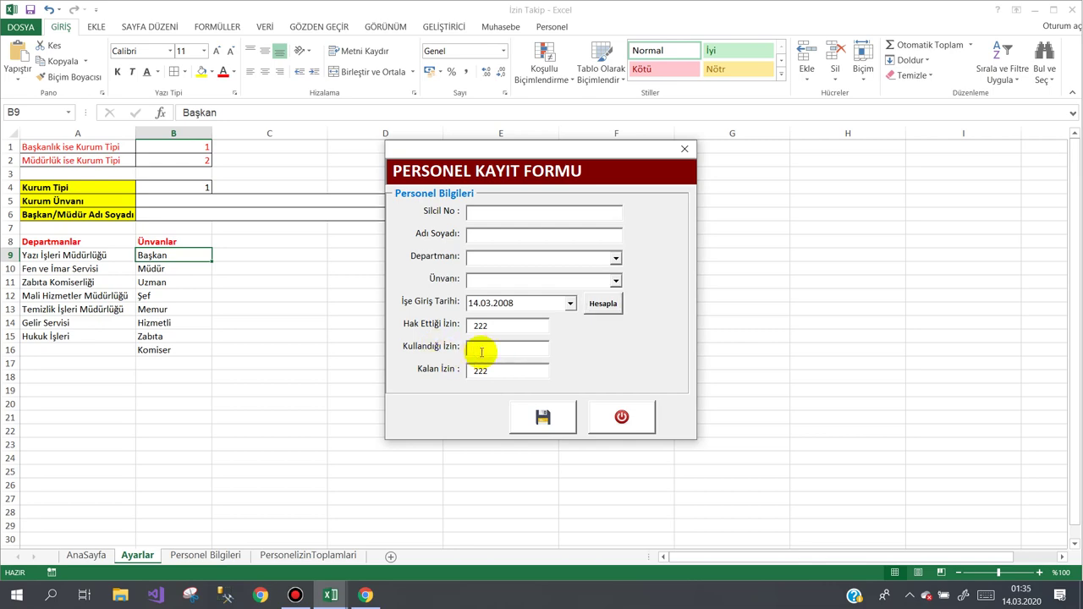
click(620, 417)
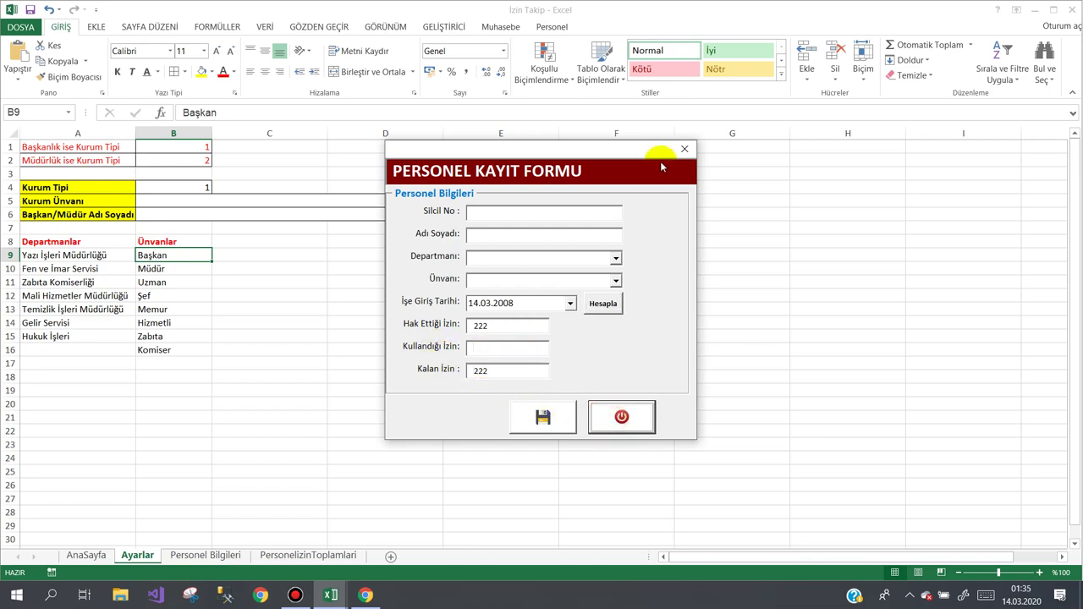
click(685, 149)
click(487, 337)
Step: Make btnKapat_Click close the form with Unload Me
double_click(487, 337)
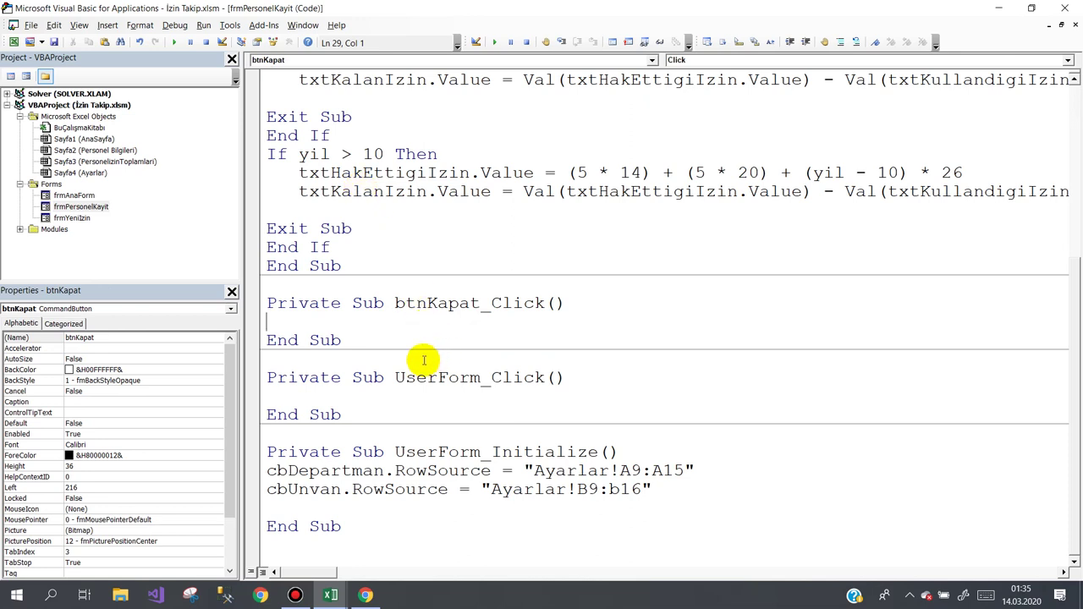
text(unload me)
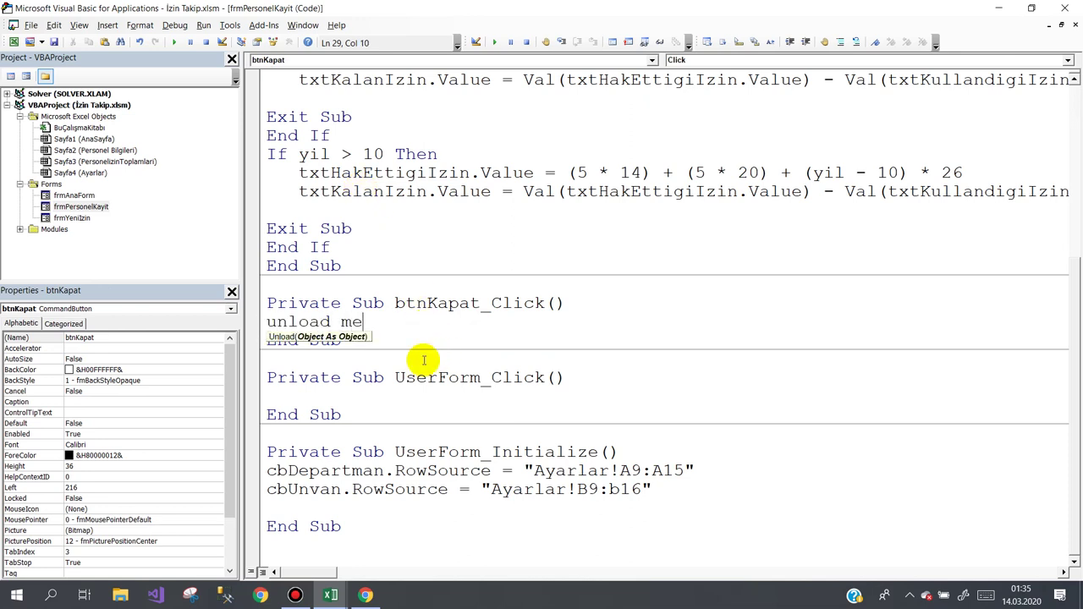
click(376, 283)
Step: Paste the remaining-leave formula into a new txtKullandigiIzin_Change handler
double_click(97, 207)
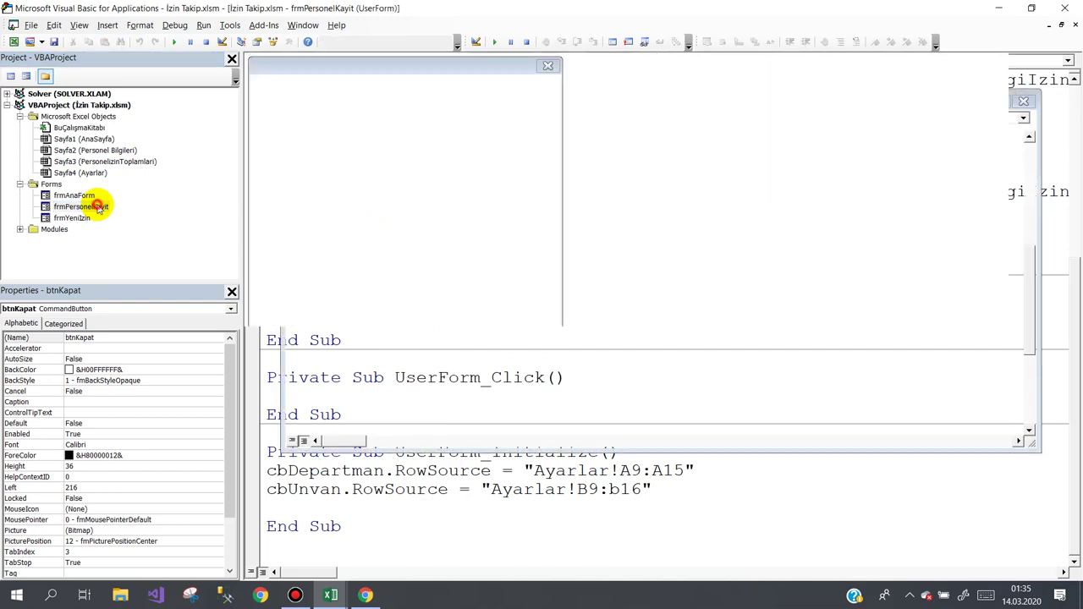
double_click(349, 265)
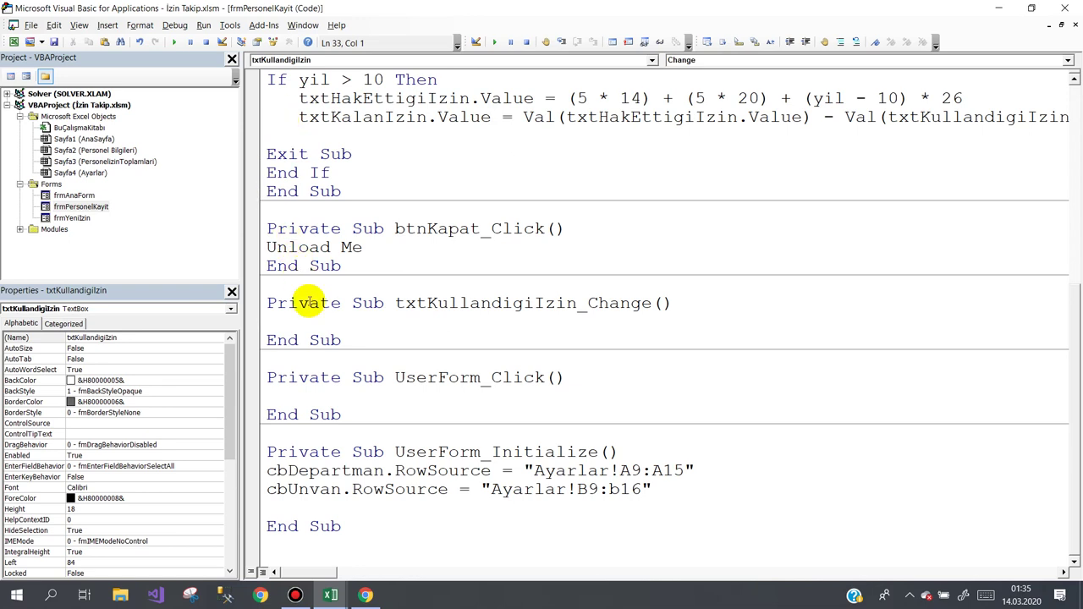
key(ctrl+v)
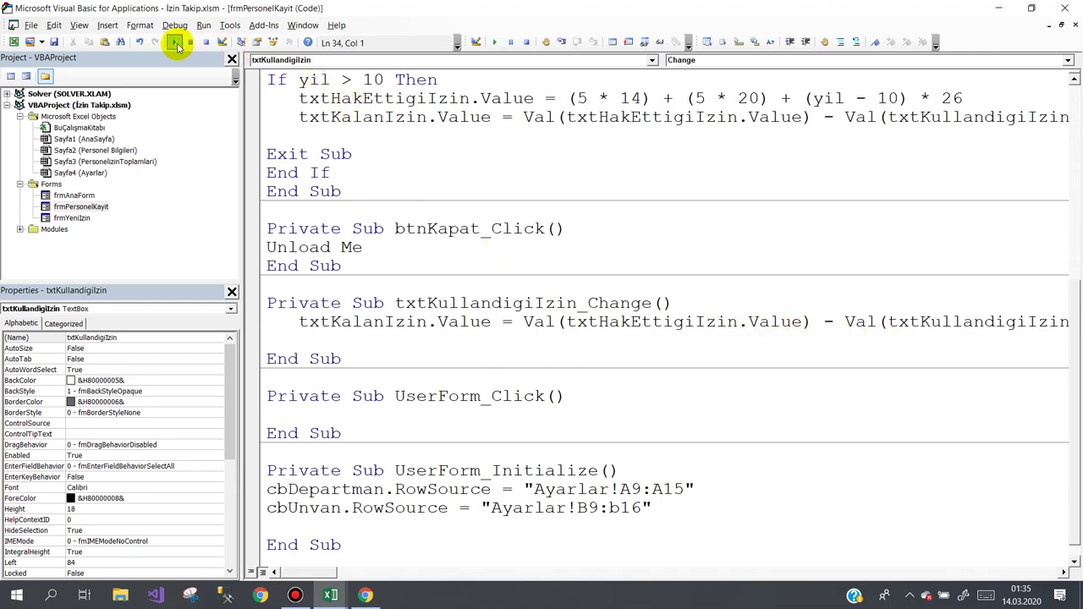
click(174, 41)
Step: Set the start date to 14.03.2005, calculate leave, and enter 273 days used
double_click(503, 304)
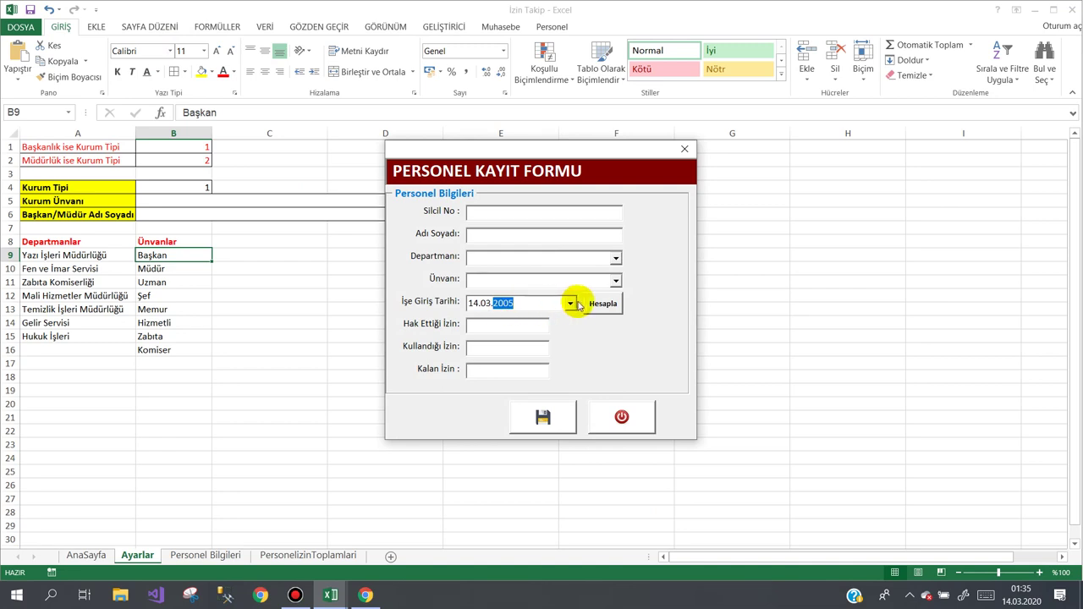
click(597, 304)
click(501, 346)
text(120)
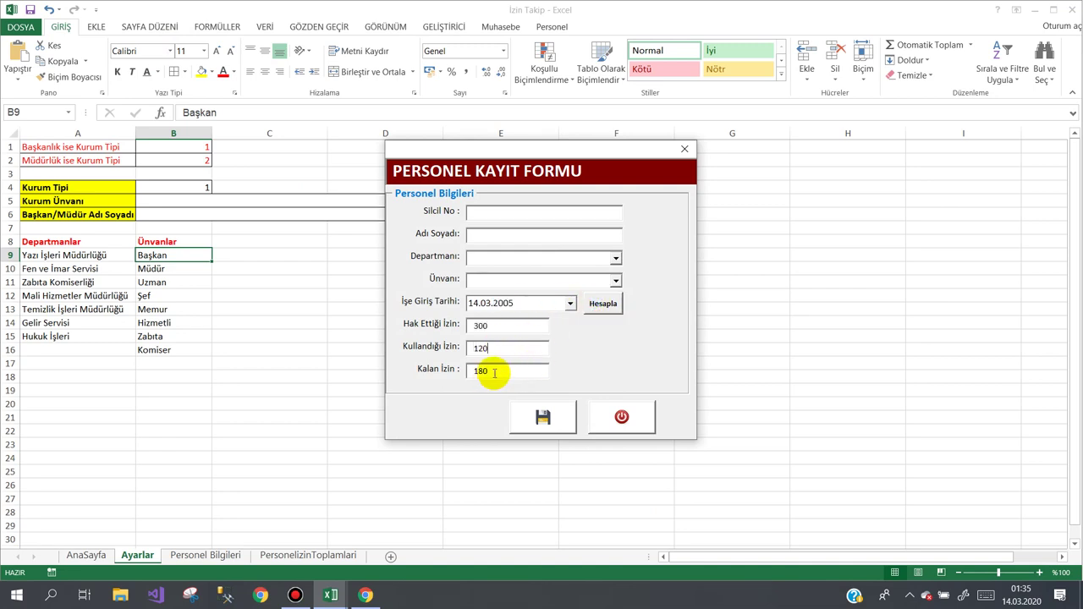
double_click(504, 348)
text(2)
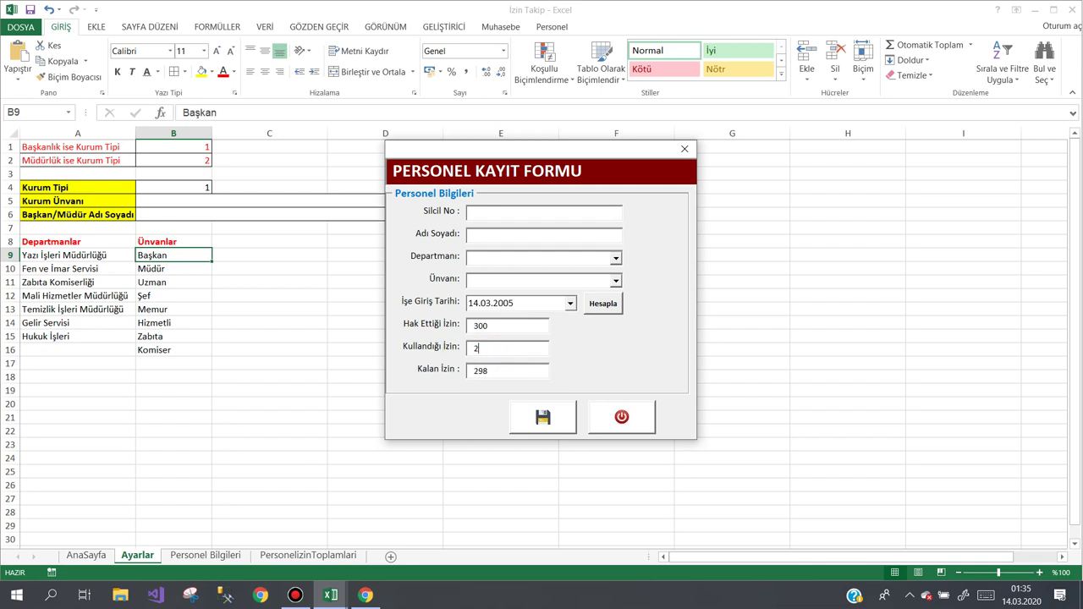
text(73)
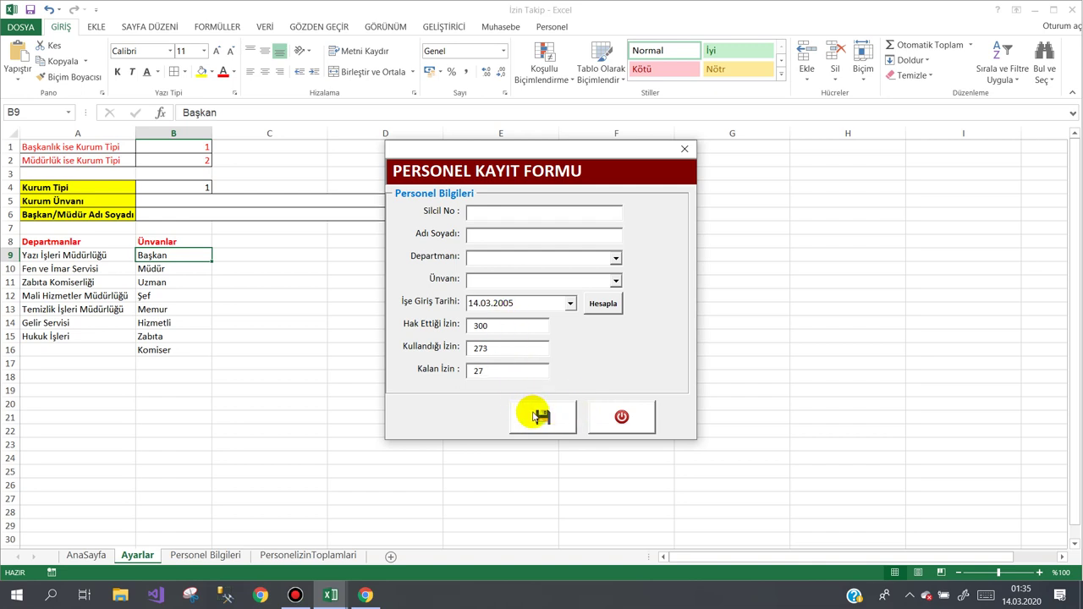
Step: Enter a Sicil No and name, choose Fen ve İmar Servisi and Uzman, and save the record
text(32452345)
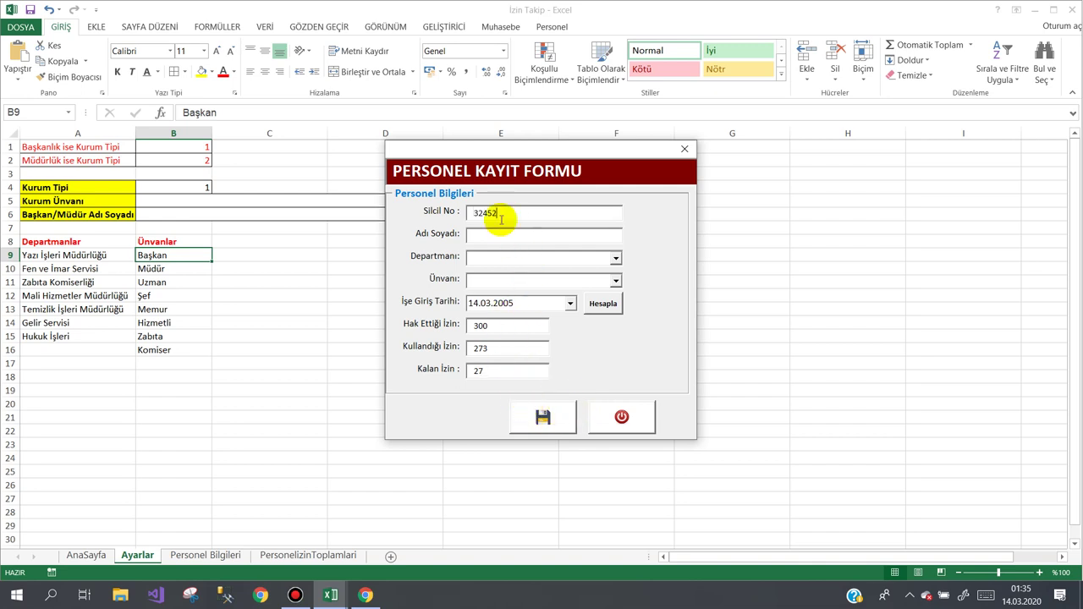
click(490, 238)
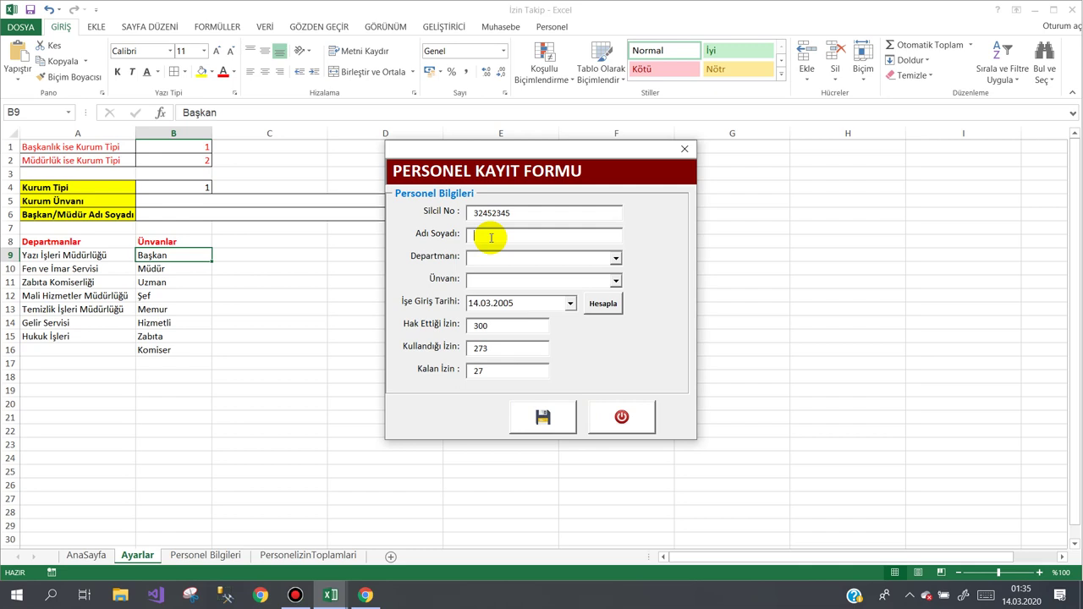
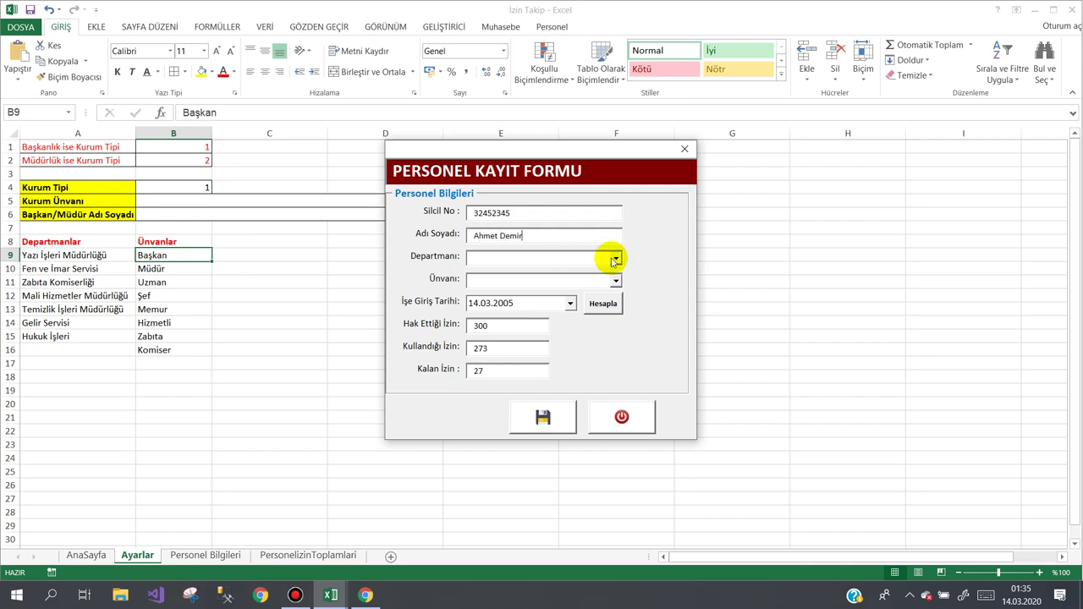
click(616, 258)
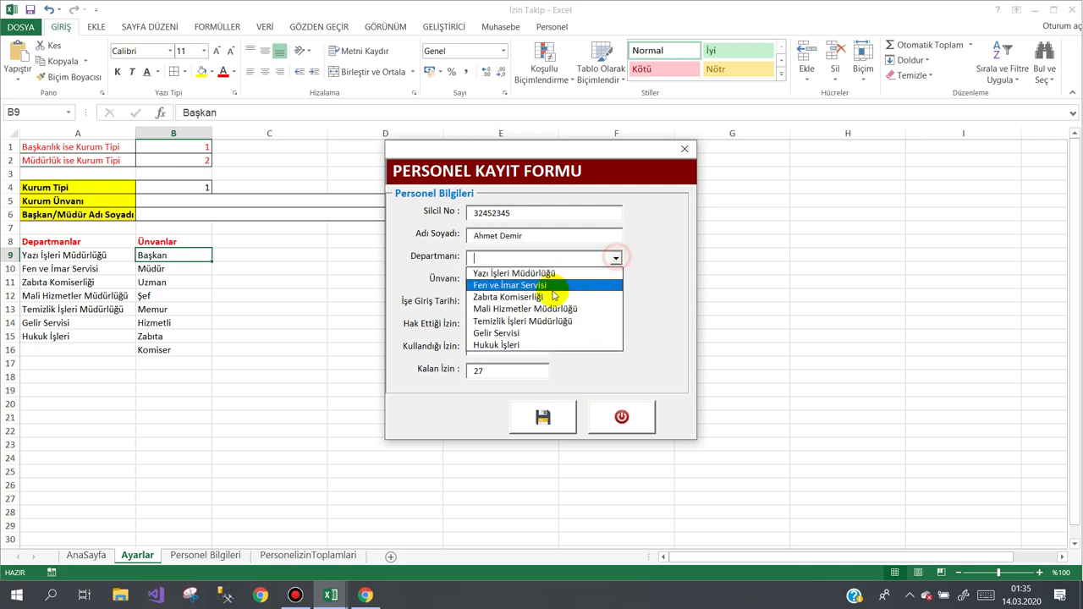
click(542, 286)
click(615, 280)
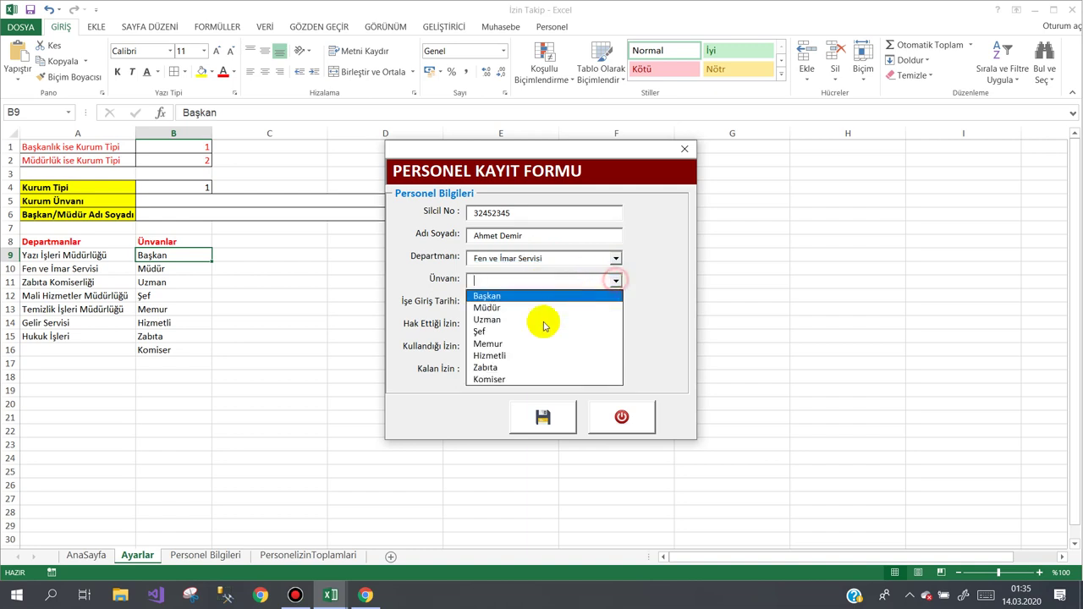
click(517, 320)
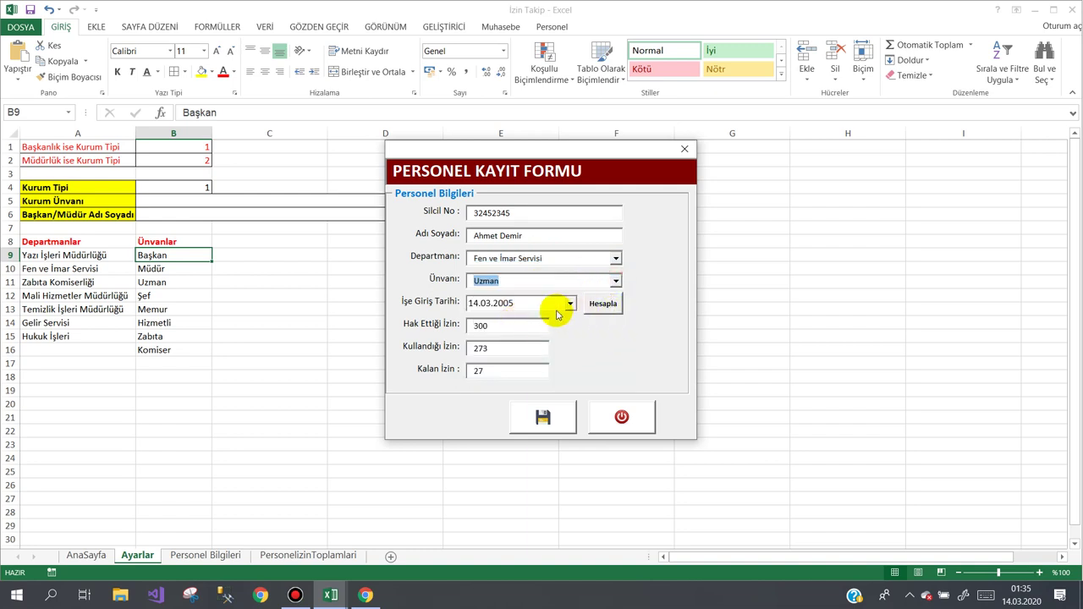
click(541, 416)
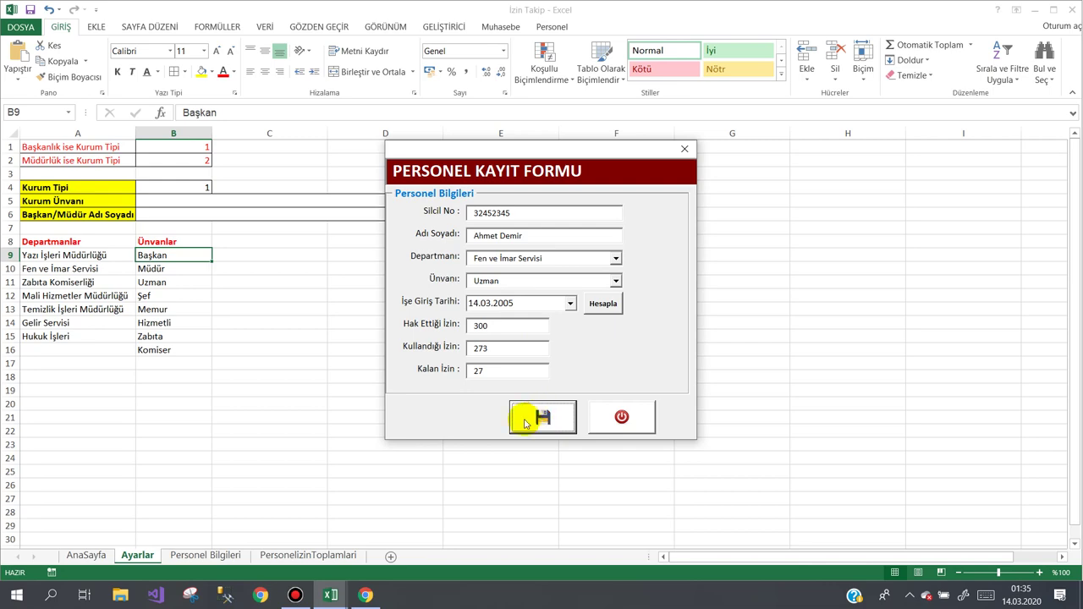
click(625, 416)
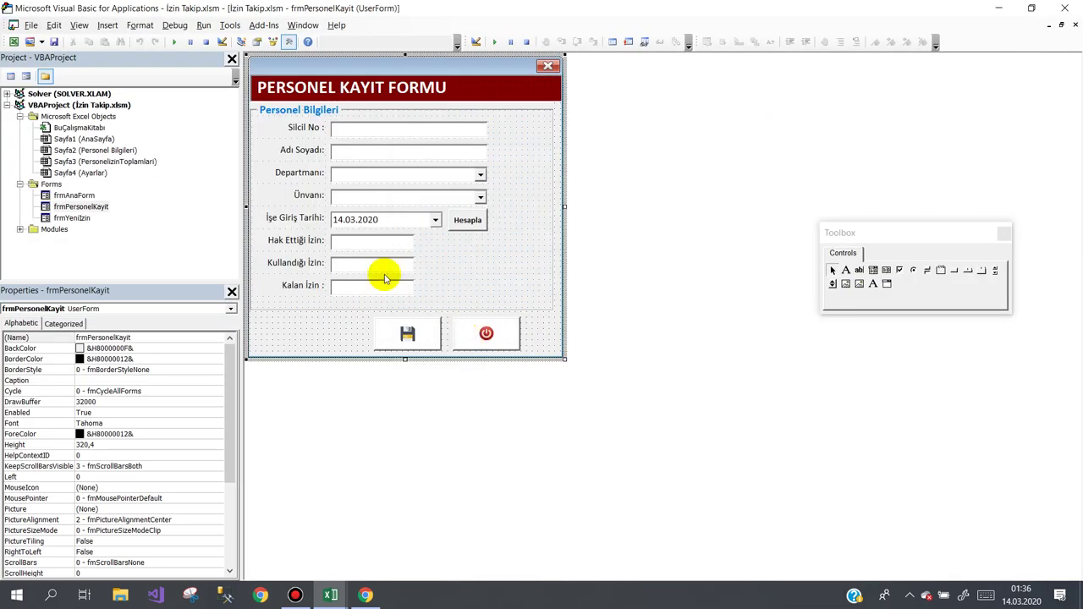
Step: Save the project, accept the personal-information warning, and return to the Excel workbook
click(53, 41)
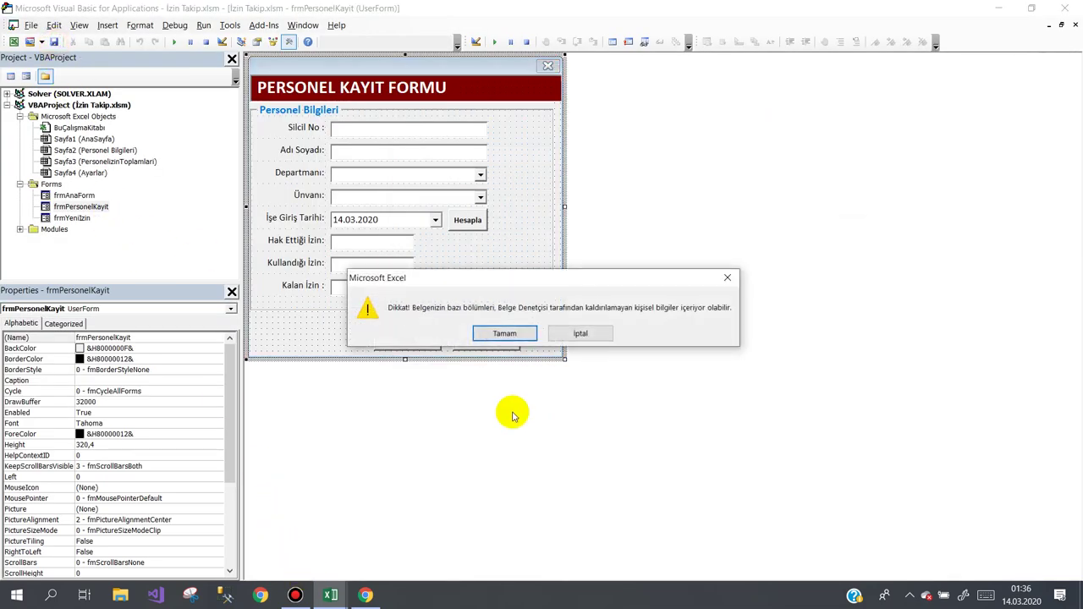
click(493, 332)
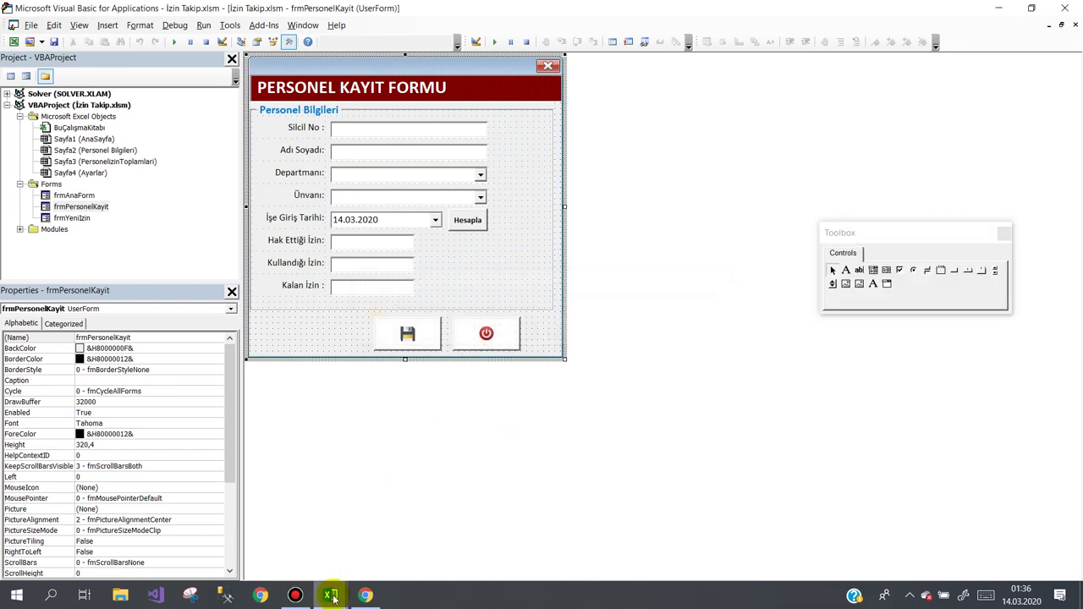
click(295, 595)
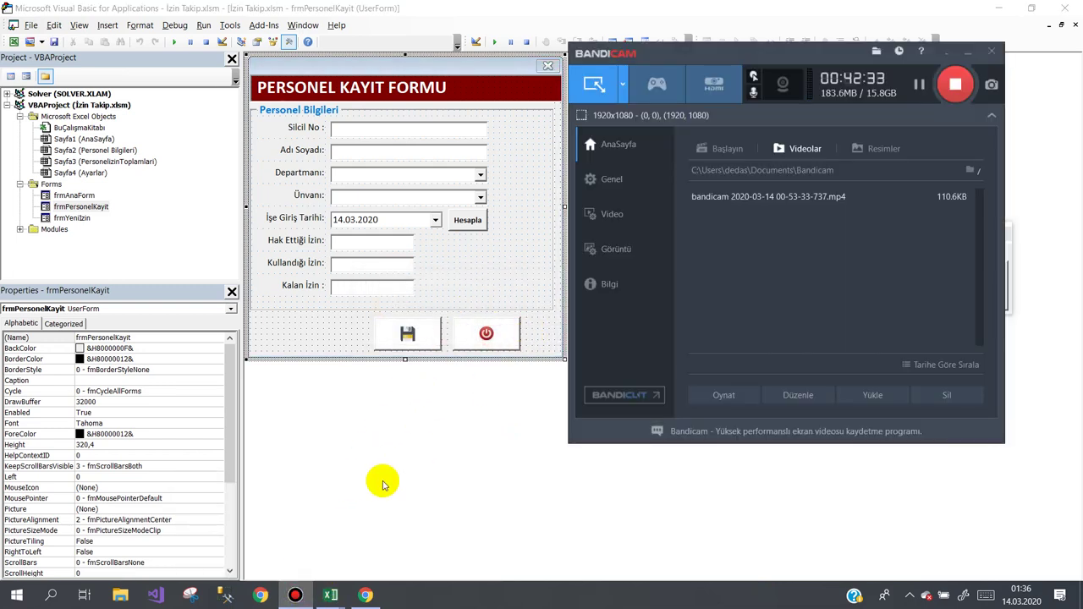
Step: In Excel, go from the AnaSayfa sheet through Personel Listesi to the Personel Kayıt form
mouse_move(334, 600)
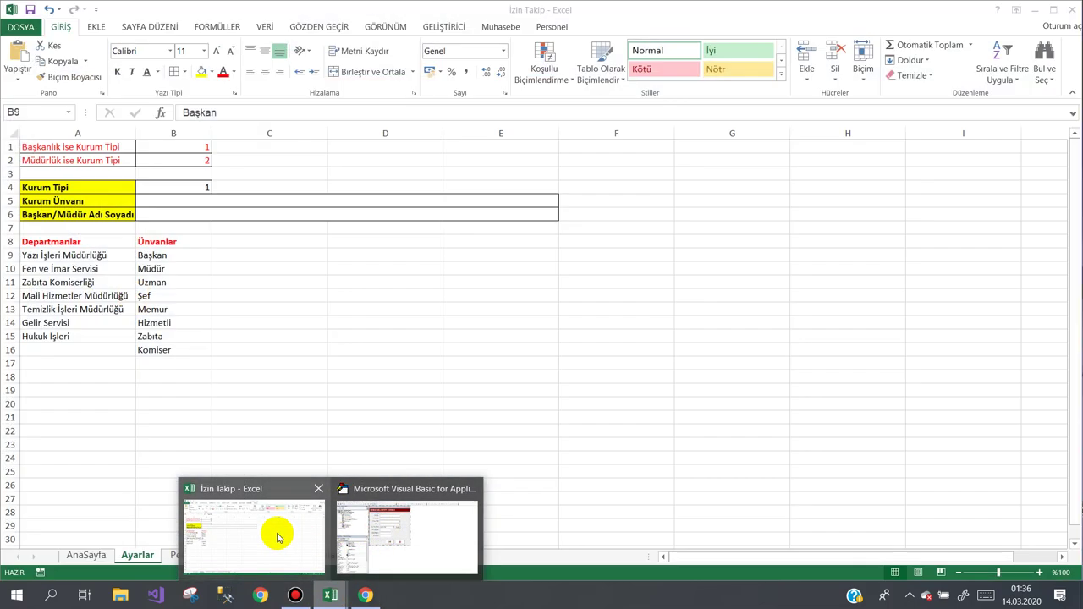
click(246, 520)
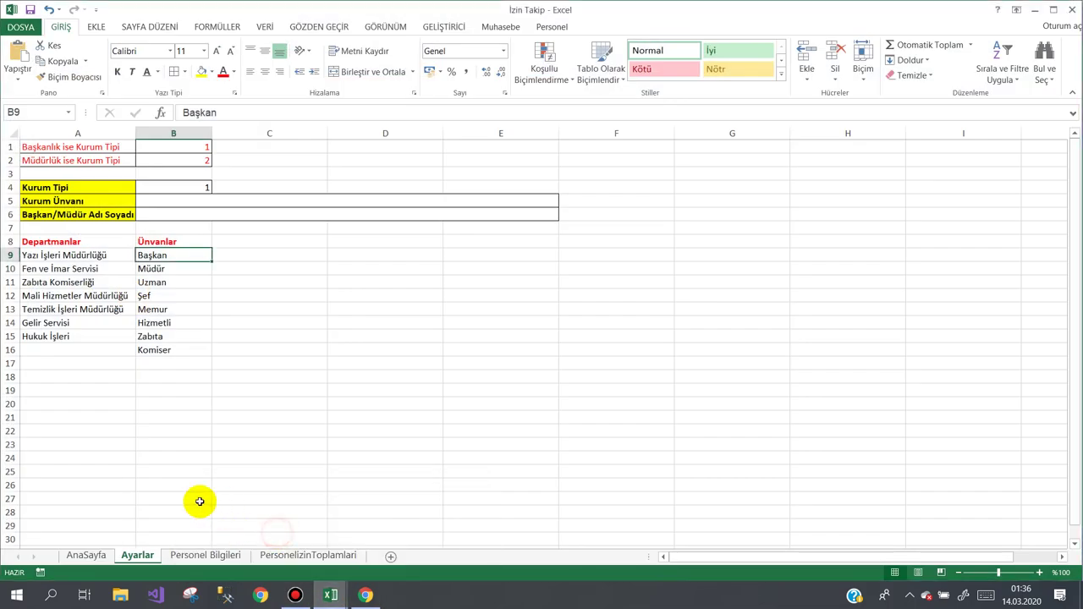
click(92, 554)
click(254, 281)
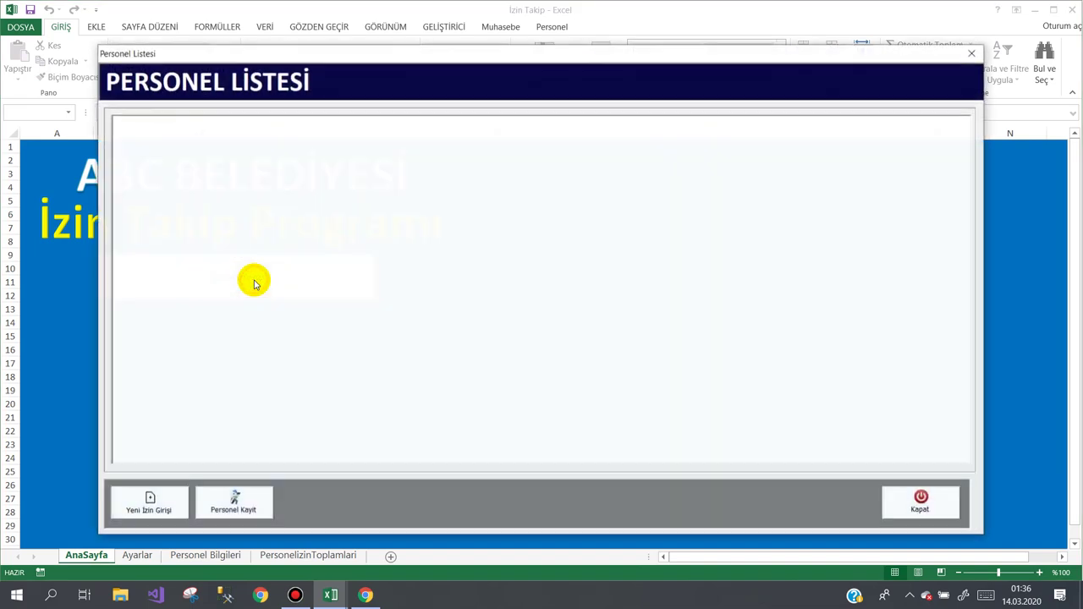
click(231, 504)
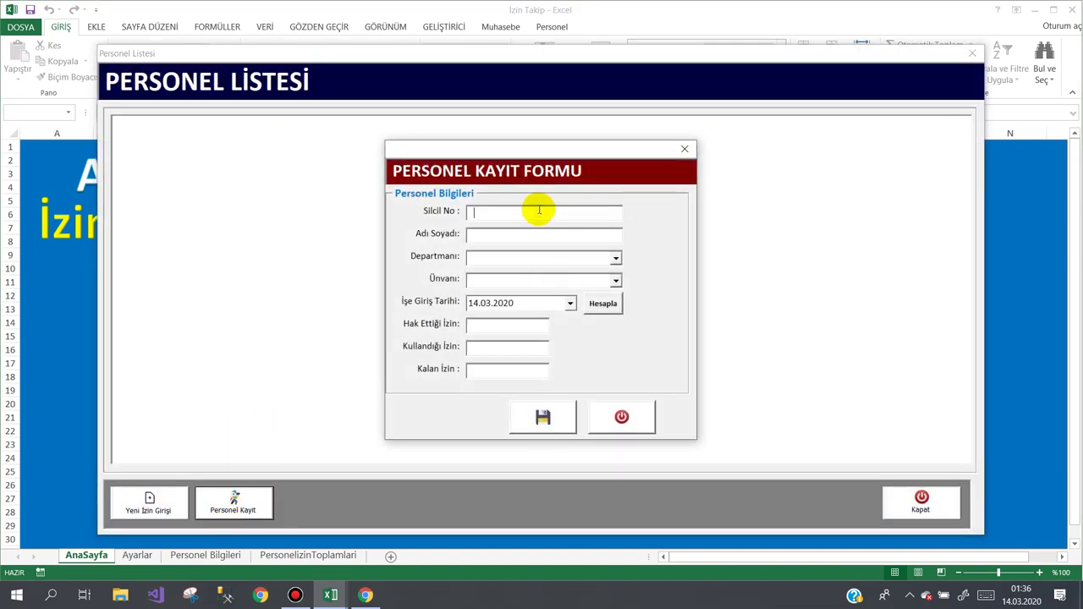
Step: Enter the employee's registration number and full name, department Mali Hizmetler Müdürlüğü, title Memur
text(653456)
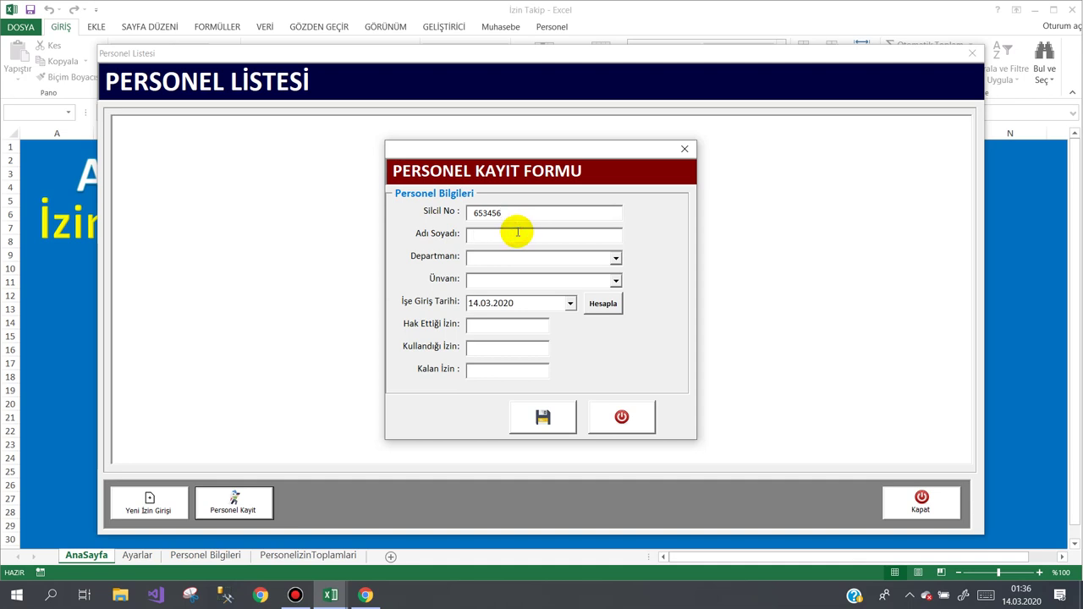
click(517, 234)
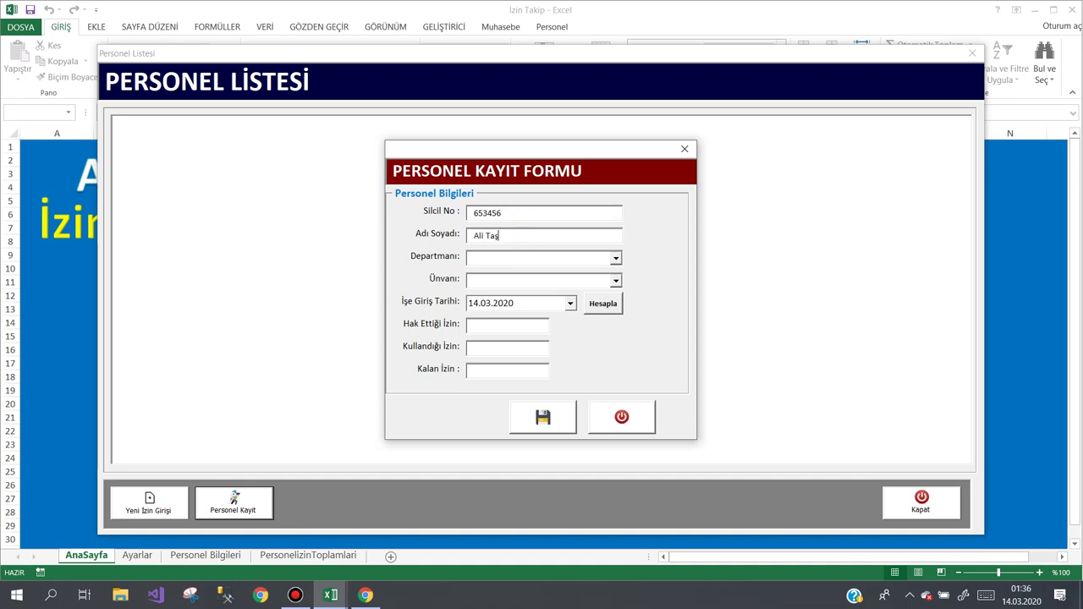
click(616, 258)
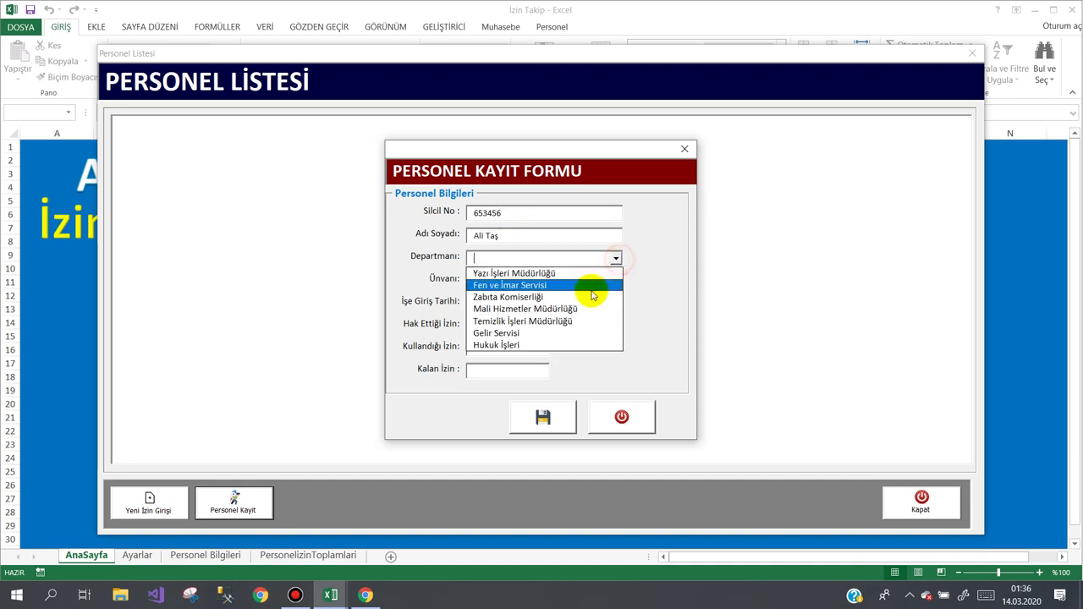
click(574, 306)
click(616, 280)
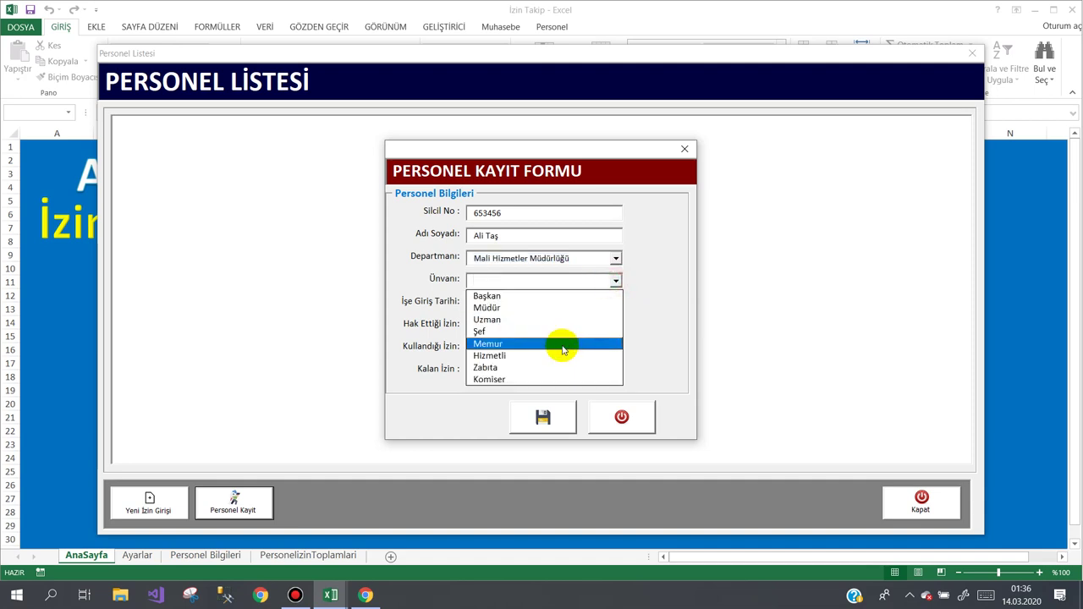
click(562, 345)
Step: Set the hire year to 2001 and calculate leave: 404 entitled, 362 used, 42 remaining
click(510, 309)
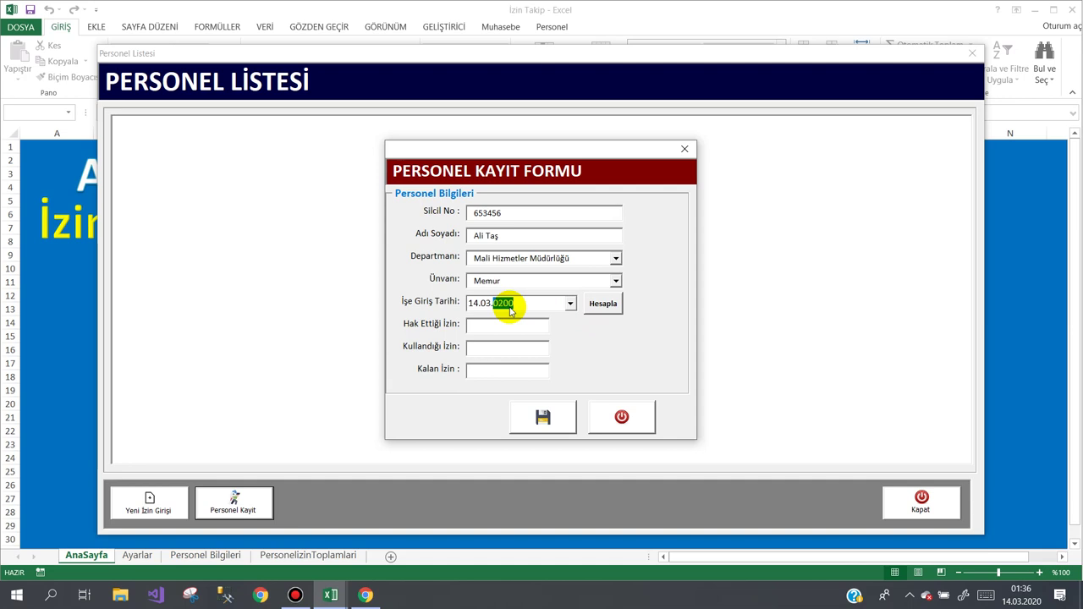
text(2001)
click(591, 304)
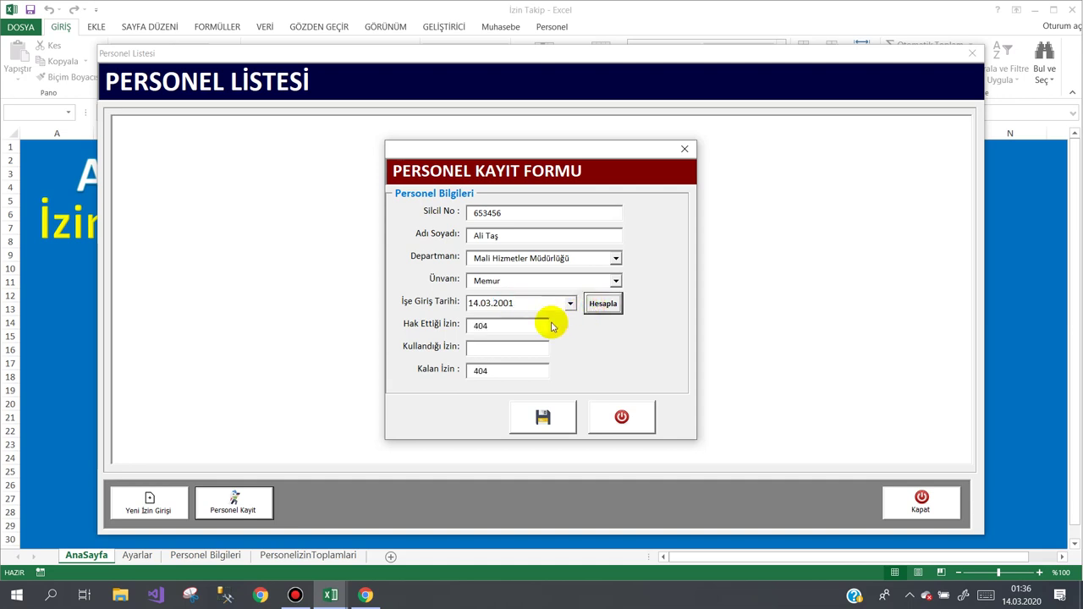
click(503, 344)
text(362)
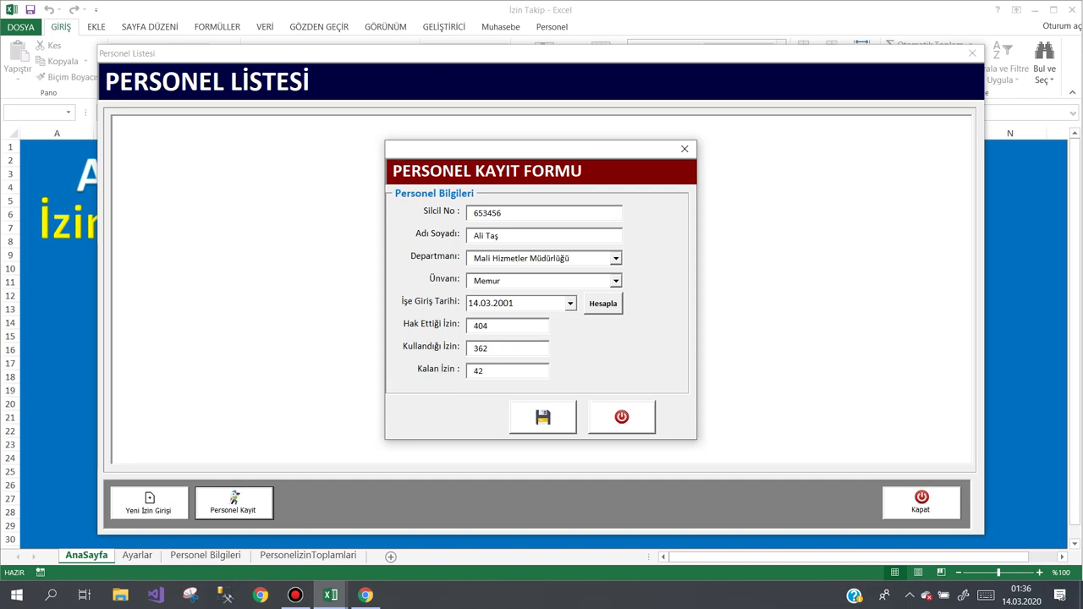
click(495, 370)
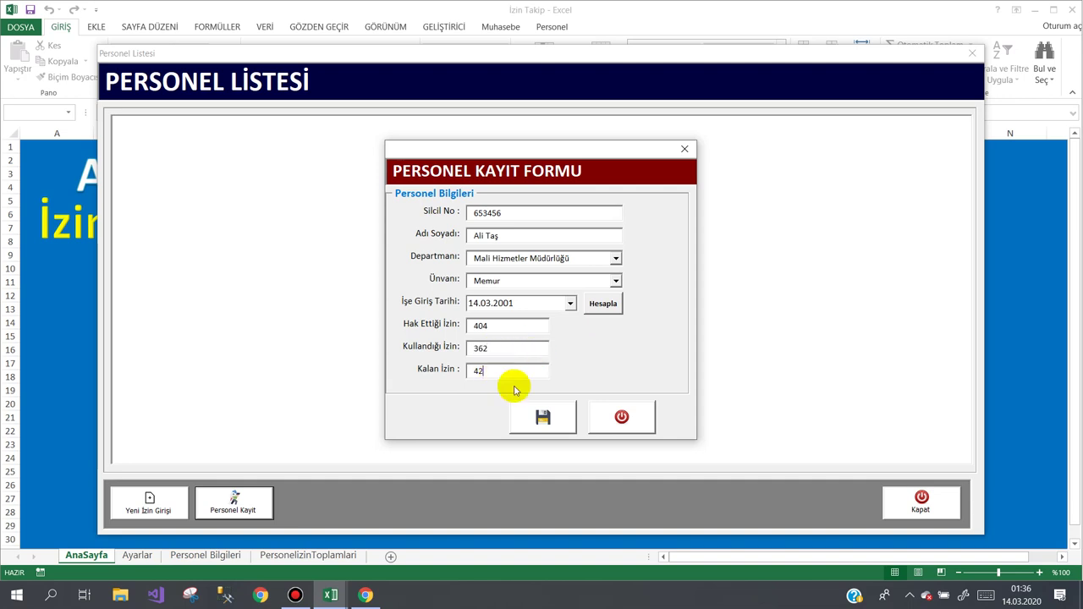
Step: Save the employee record, close the form, and open the İzin Giriş Formu via Yeni İzin Girişi
click(539, 415)
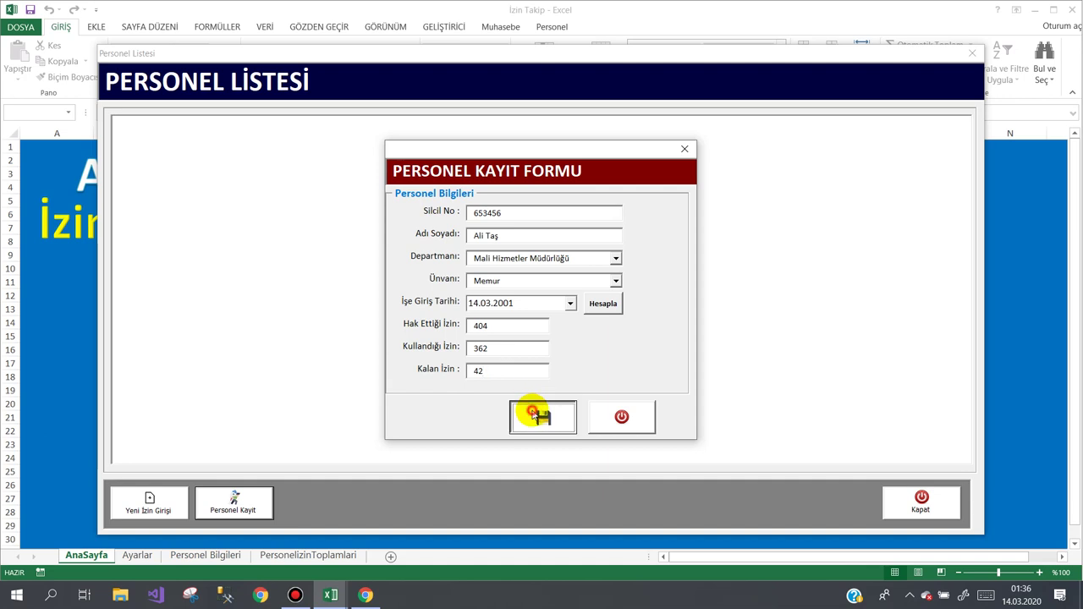
click(622, 417)
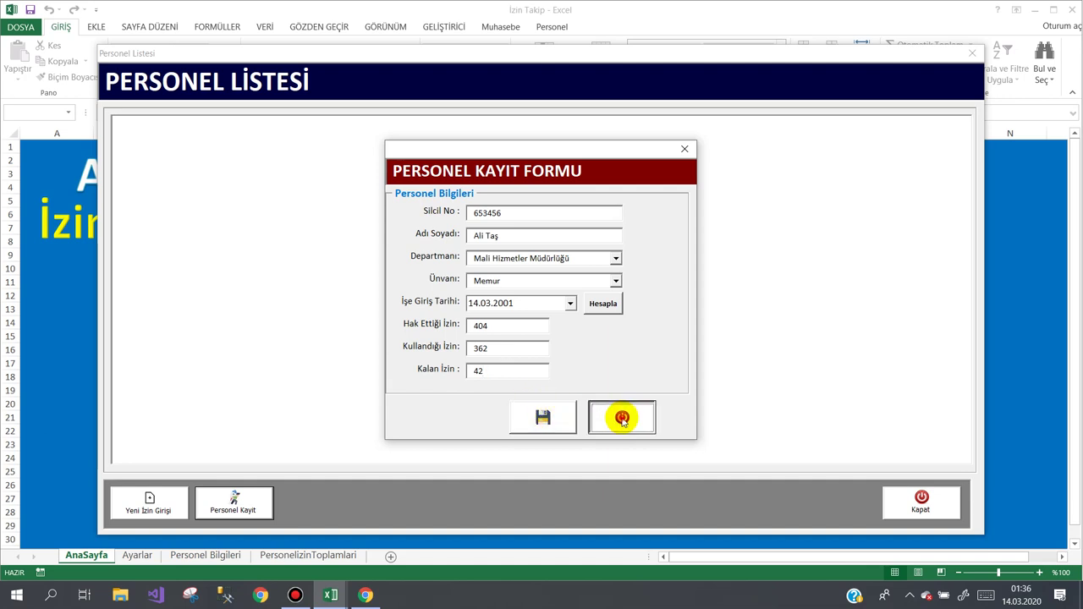
click(151, 501)
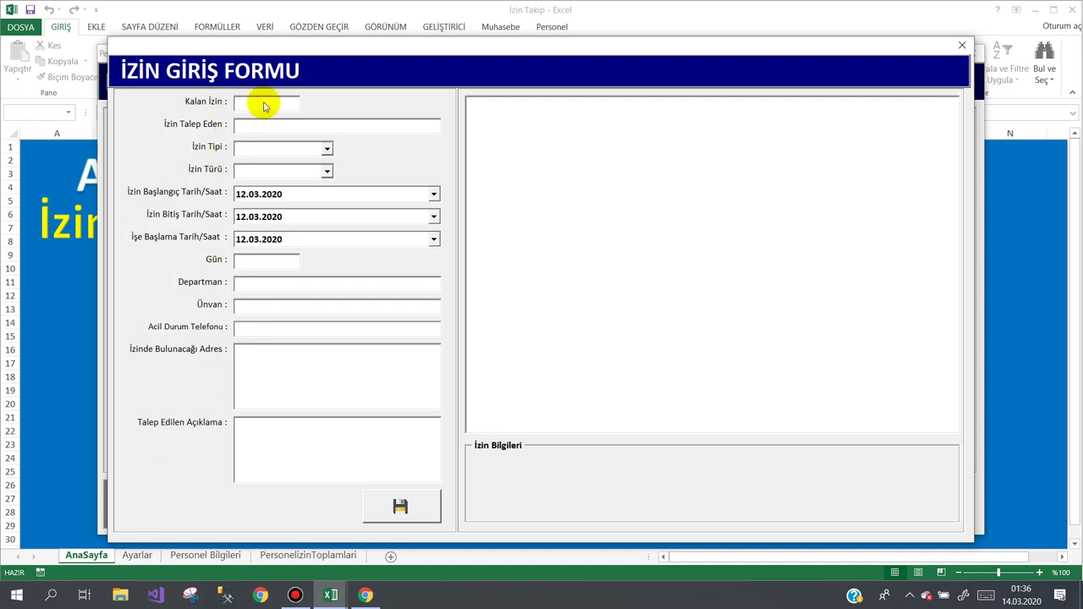
click(248, 129)
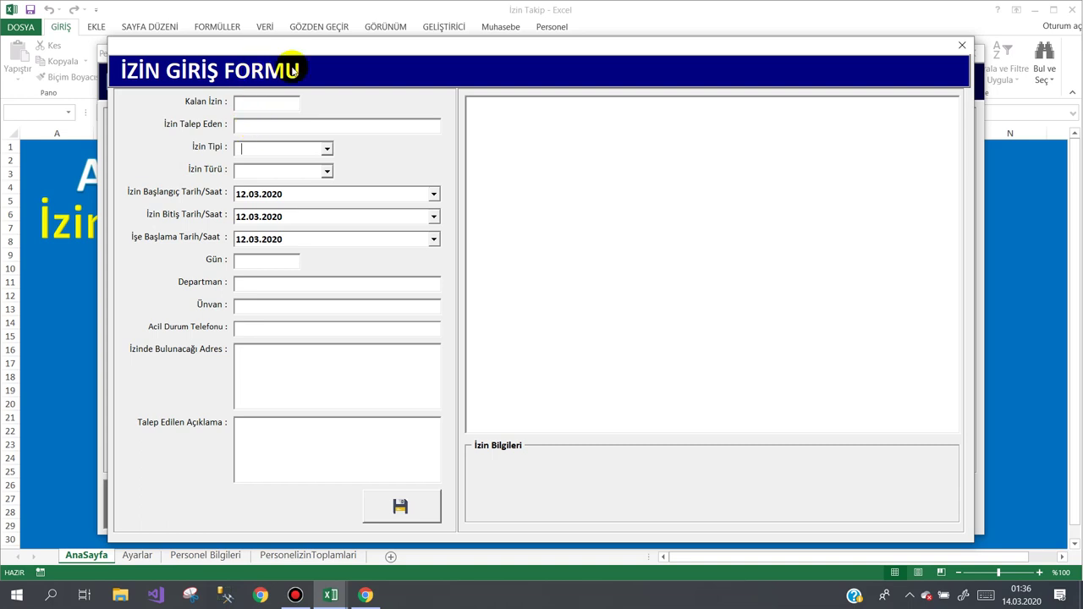
click(963, 48)
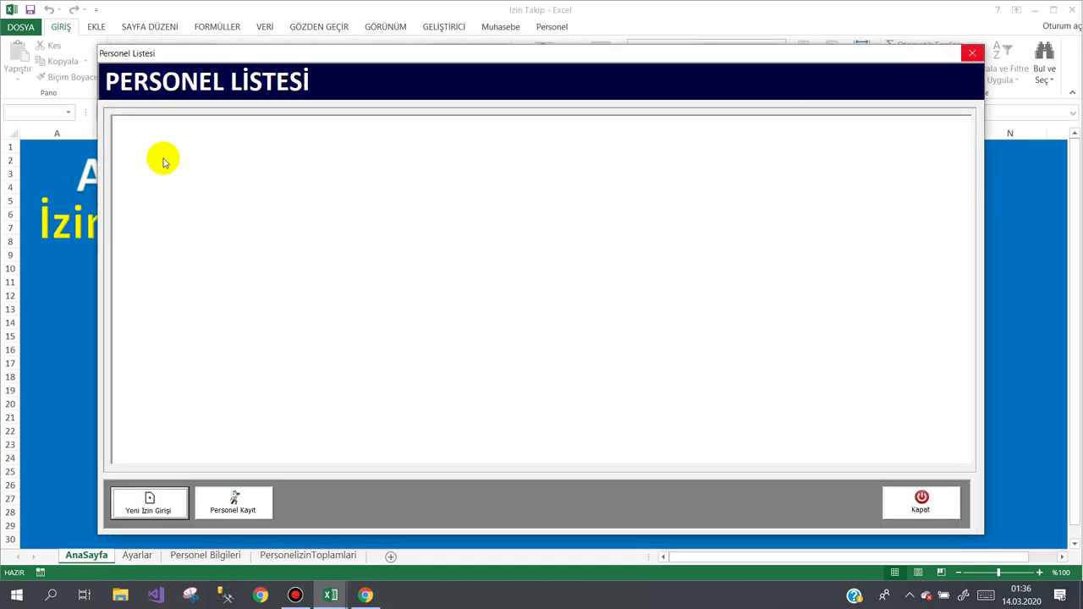
click(160, 139)
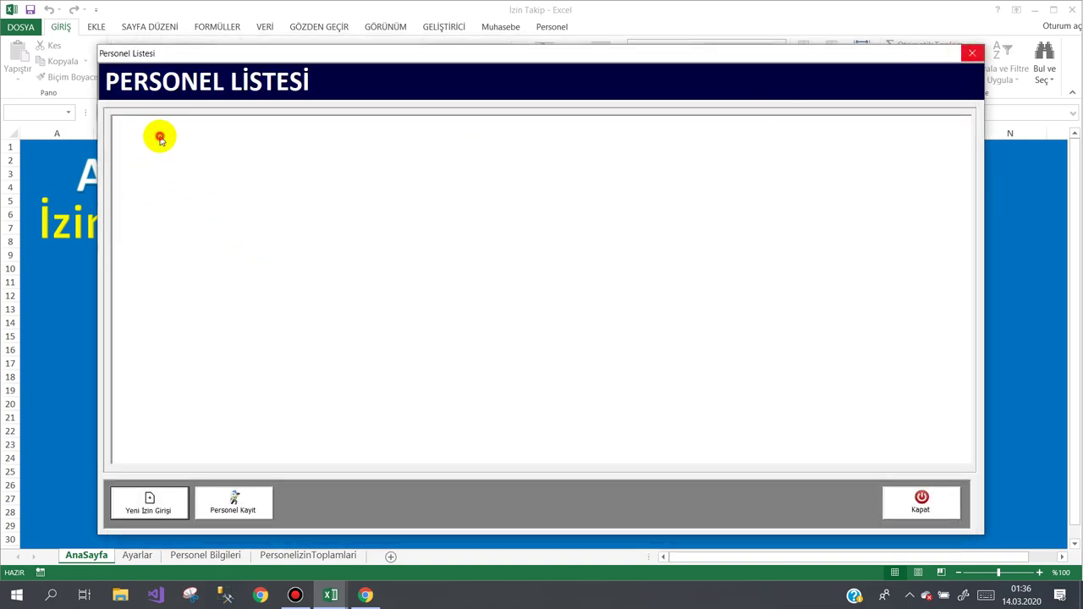
click(137, 506)
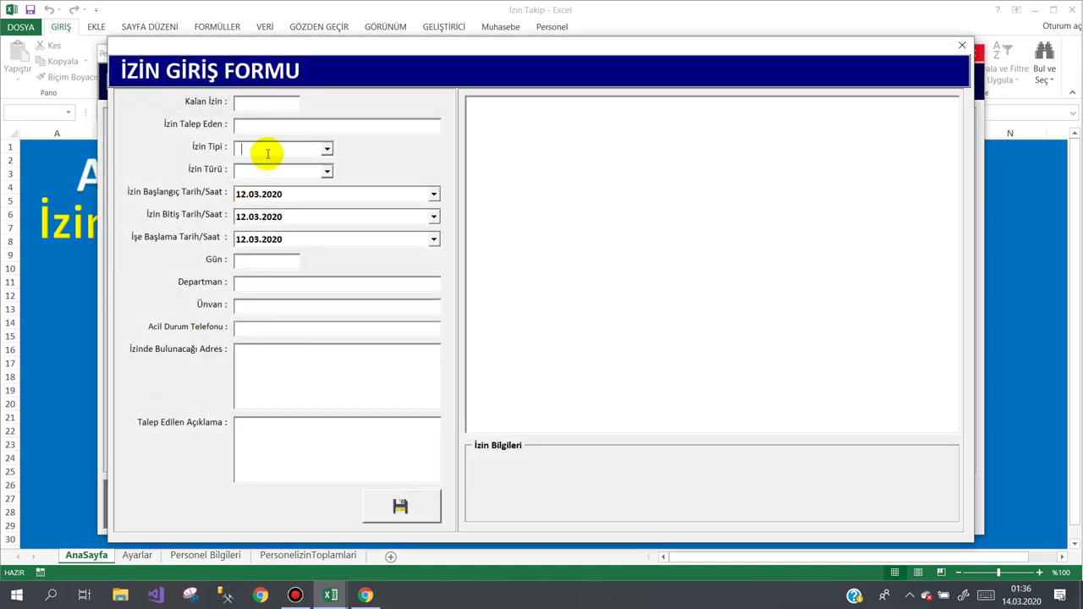
click(327, 148)
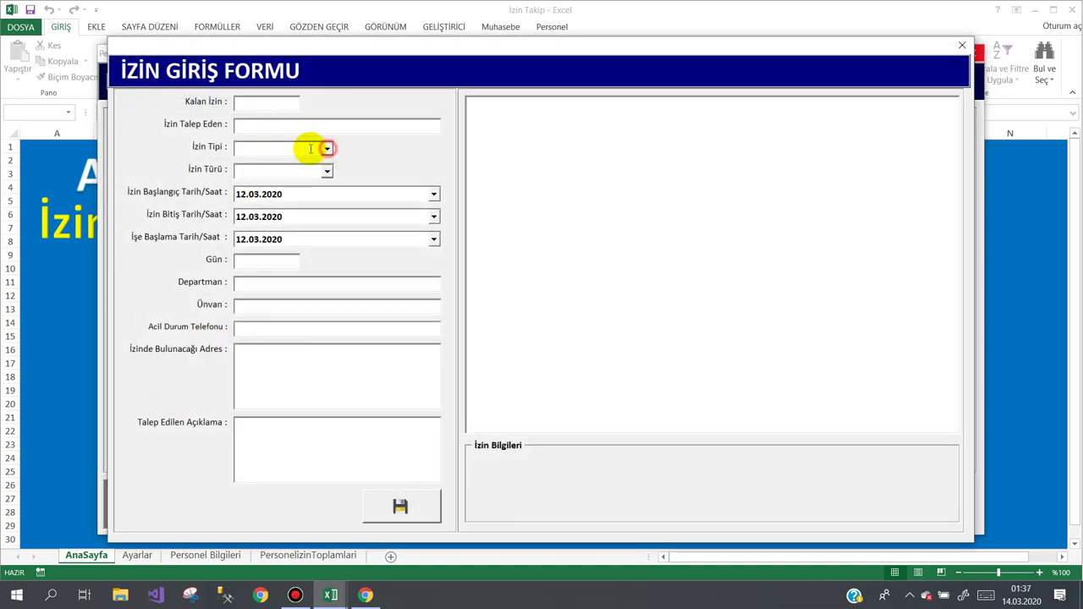
click(324, 171)
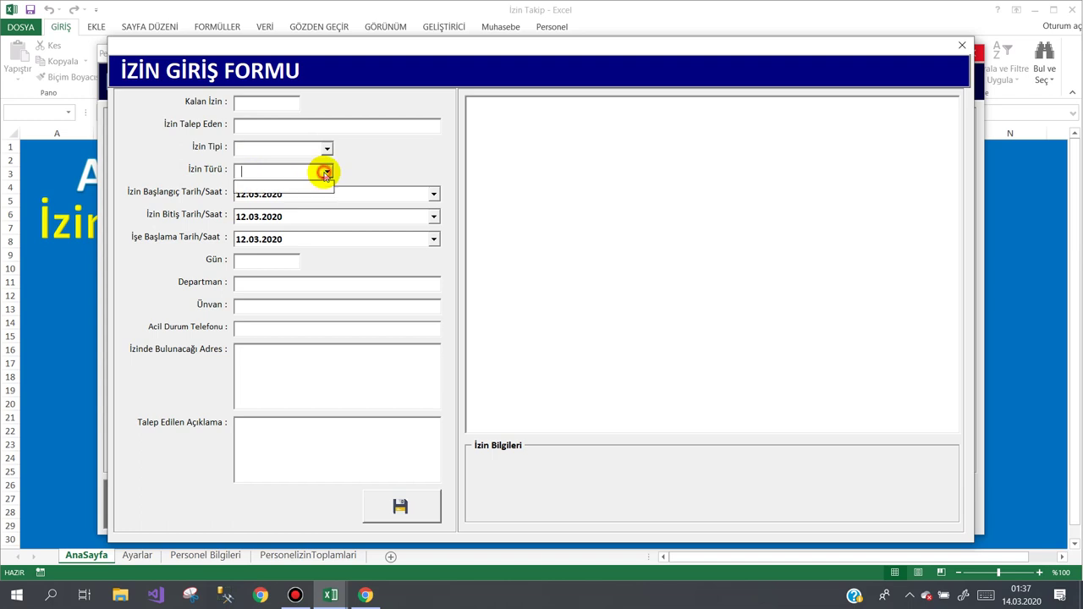
click(324, 170)
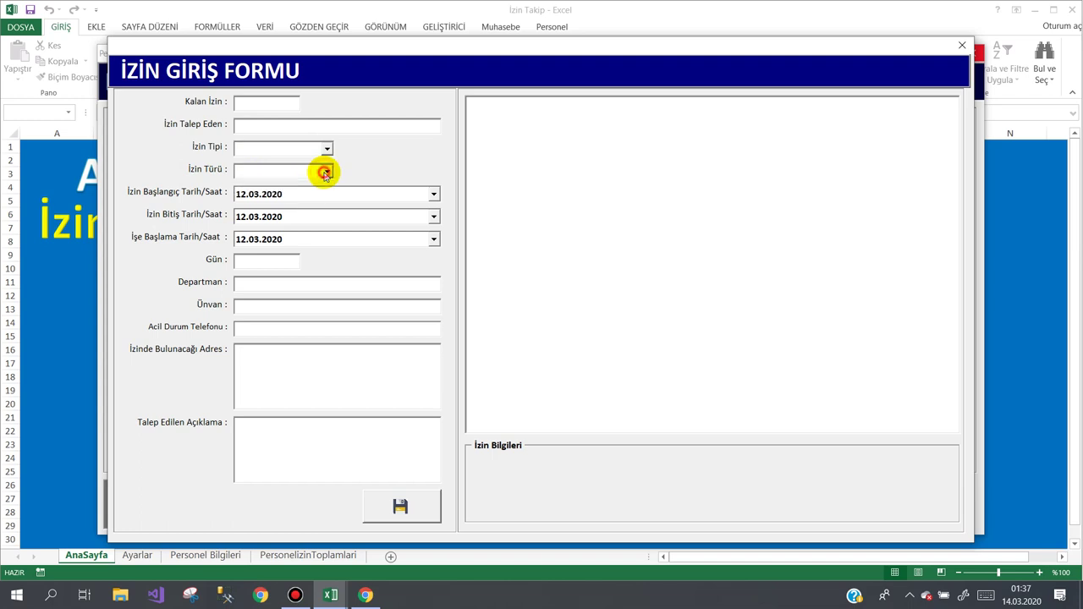
click(433, 195)
click(433, 195)
click(435, 215)
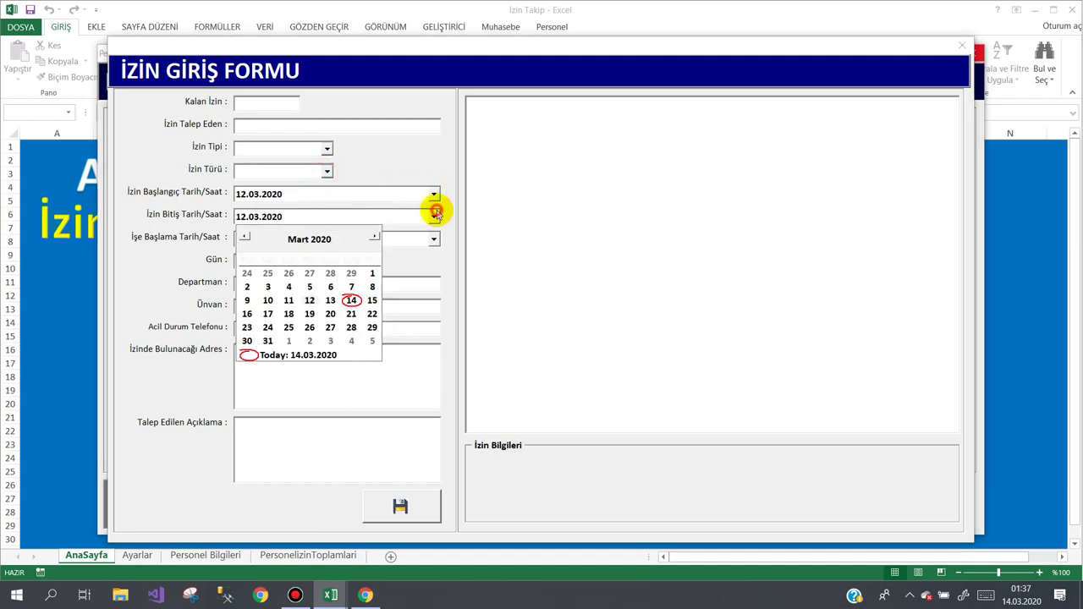
click(435, 214)
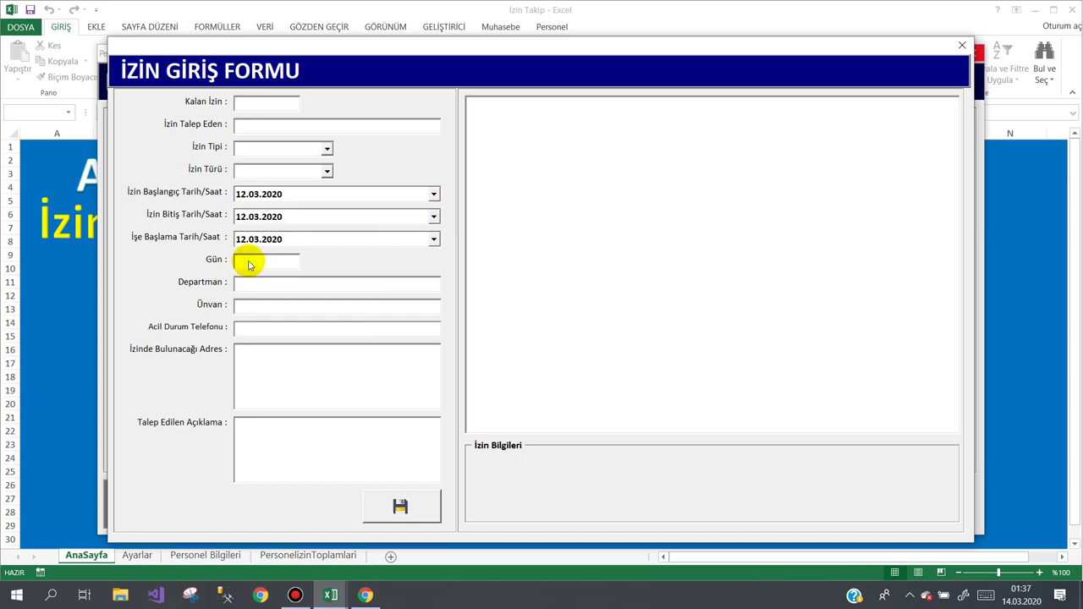